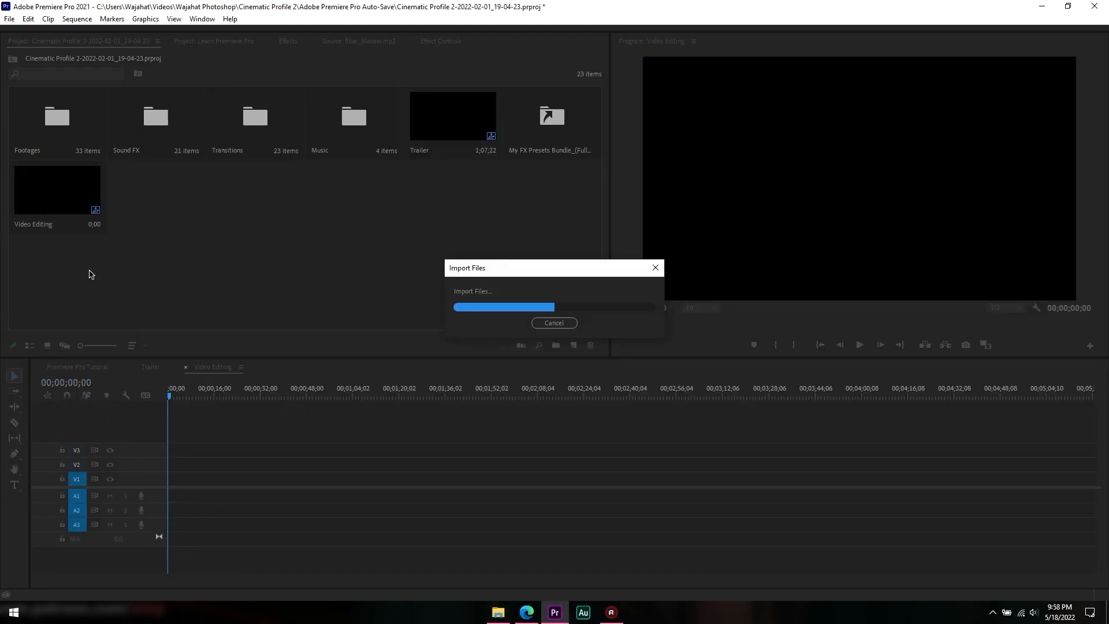
Place a footage clip from the Videos bin at the start of track V1 and preview the join with the second clip
{"action": "double_click", "coordinate": [170, 229]}
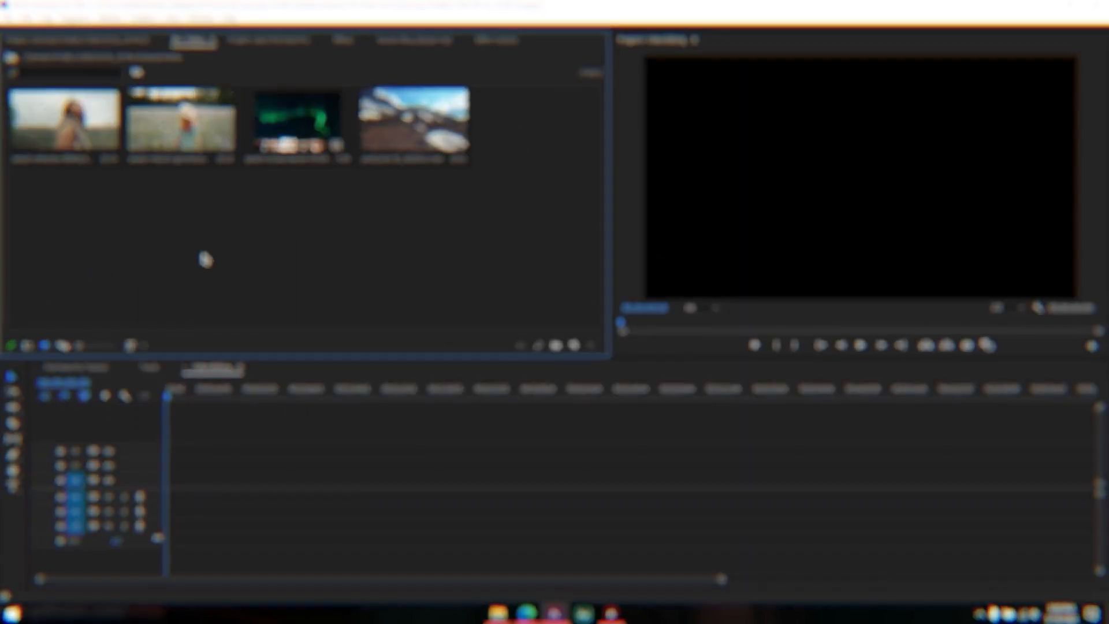
{"action": "left_click_drag", "start_coordinate": [291, 307], "coordinate": [169, 484]}
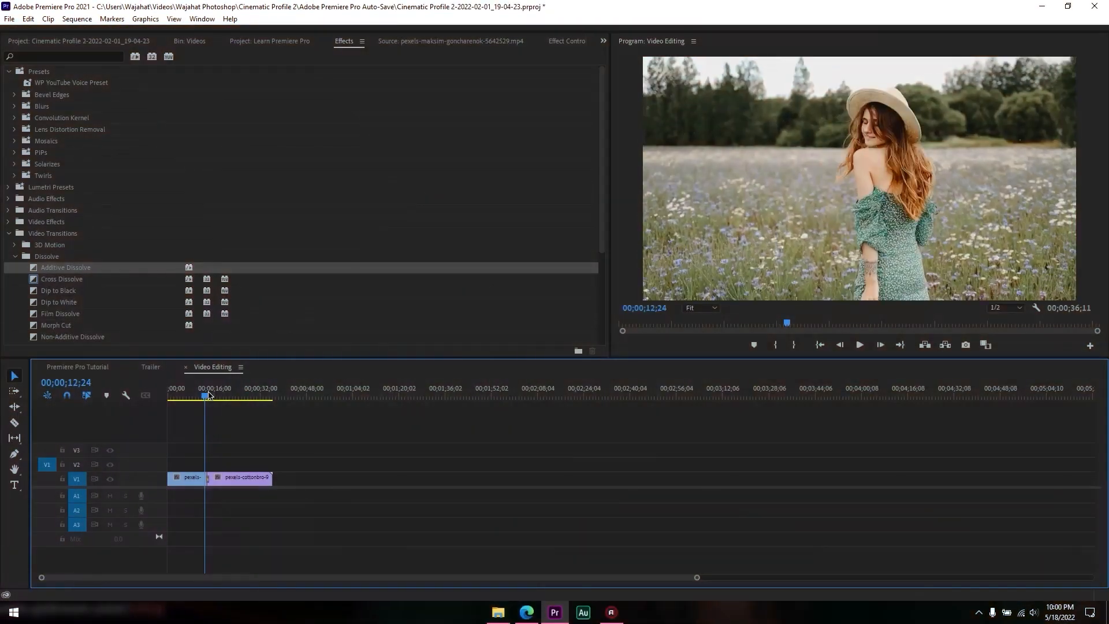
{"action": "left_click_drag", "start_coordinate": [203, 398], "coordinate": [216, 397]}
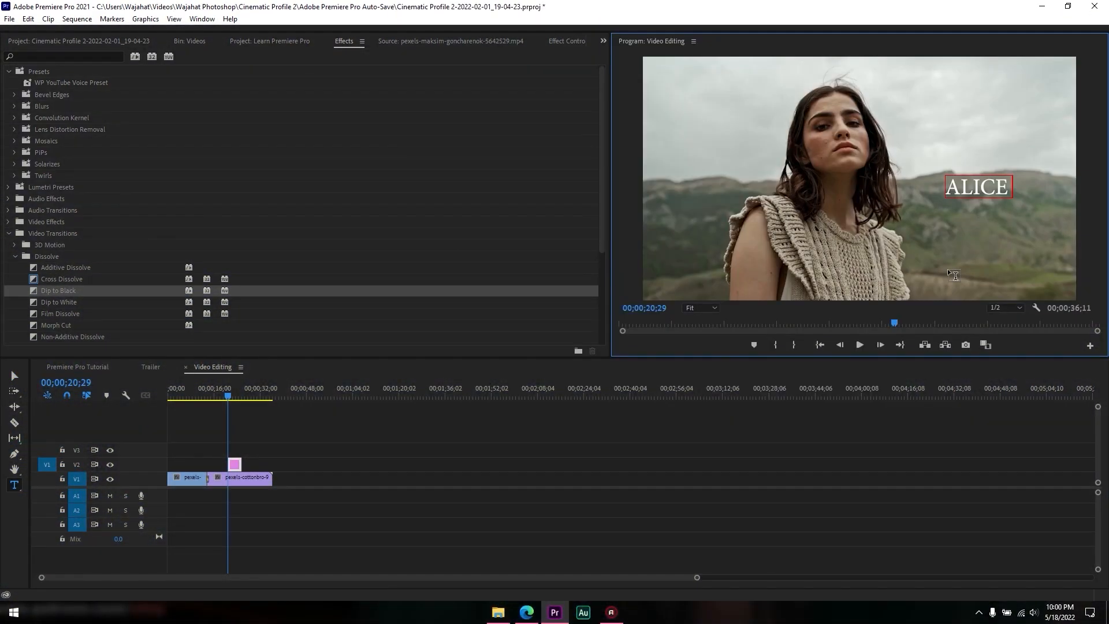
Show the Essential Graphics panel for the ALICE title
{"action": "left_click", "coordinate": [202, 18]}
{"action": "left_click", "coordinate": [231, 185]}
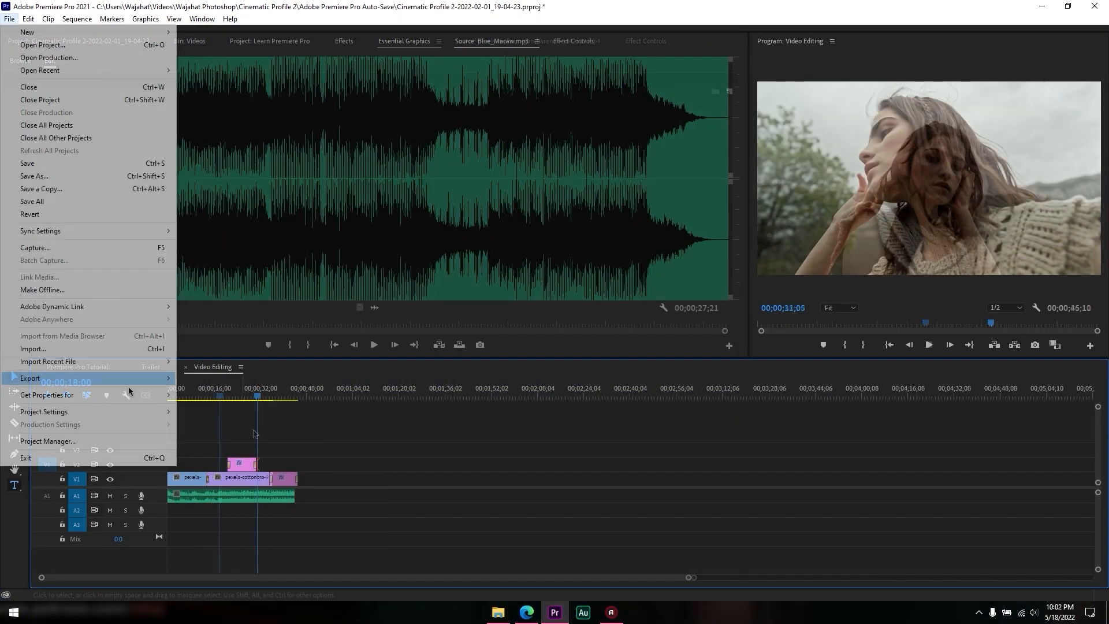
Open the media export settings and set the output to Video Editing.mp4 on the Desktop
{"action": "mouse_move", "coordinate": [133, 379]}
{"action": "left_click", "coordinate": [197, 379]}
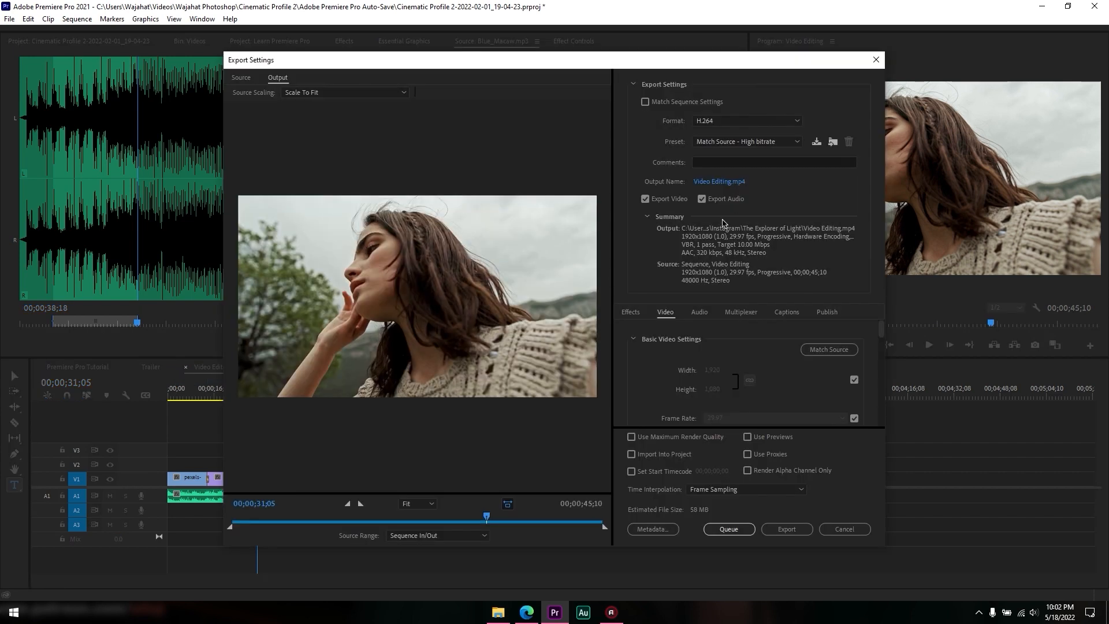
{"action": "left_click", "coordinate": [728, 184]}
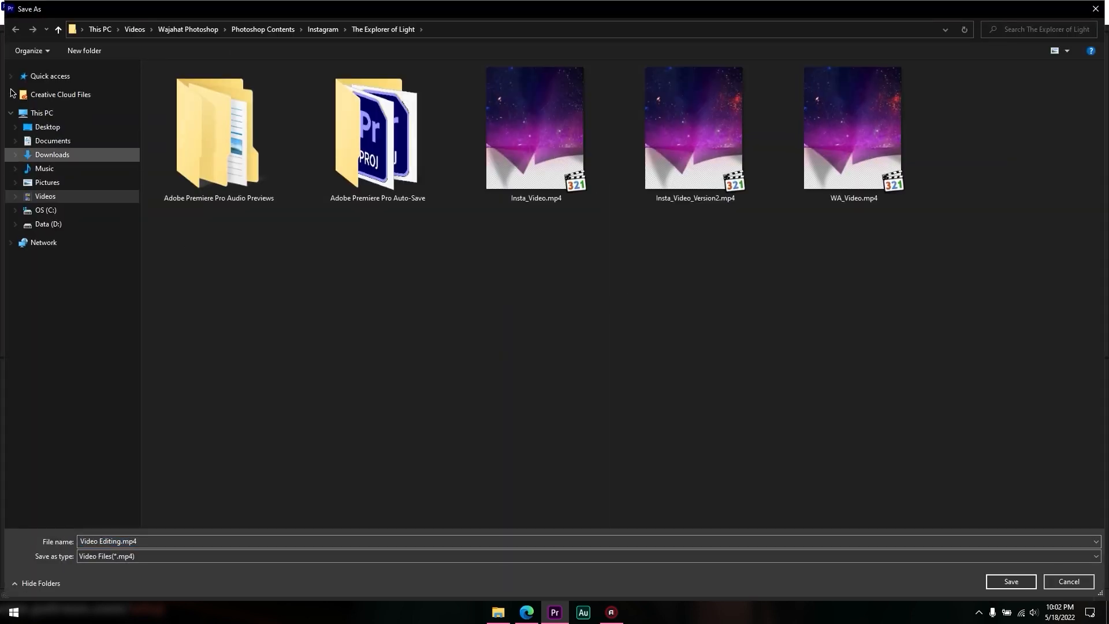
{"action": "left_click", "coordinate": [45, 127]}
{"action": "left_click", "coordinate": [1011, 581]}
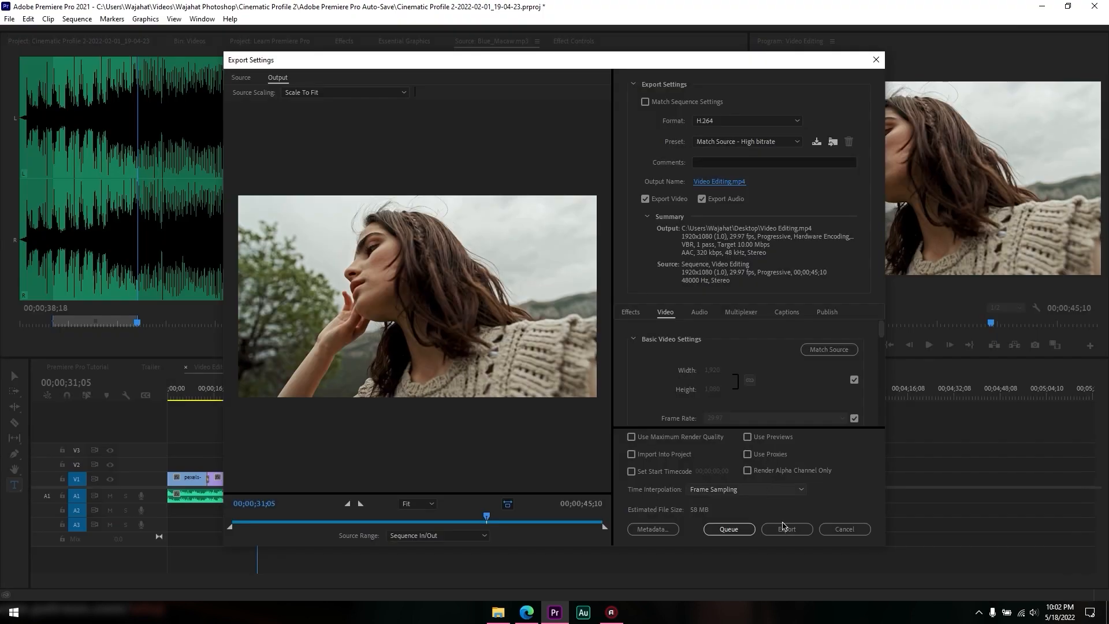
Select a preset for the H.264 format and export the video
{"action": "left_click", "coordinate": [732, 143]}
{"action": "left_click", "coordinate": [742, 154]}
{"action": "left_click", "coordinate": [789, 529]}
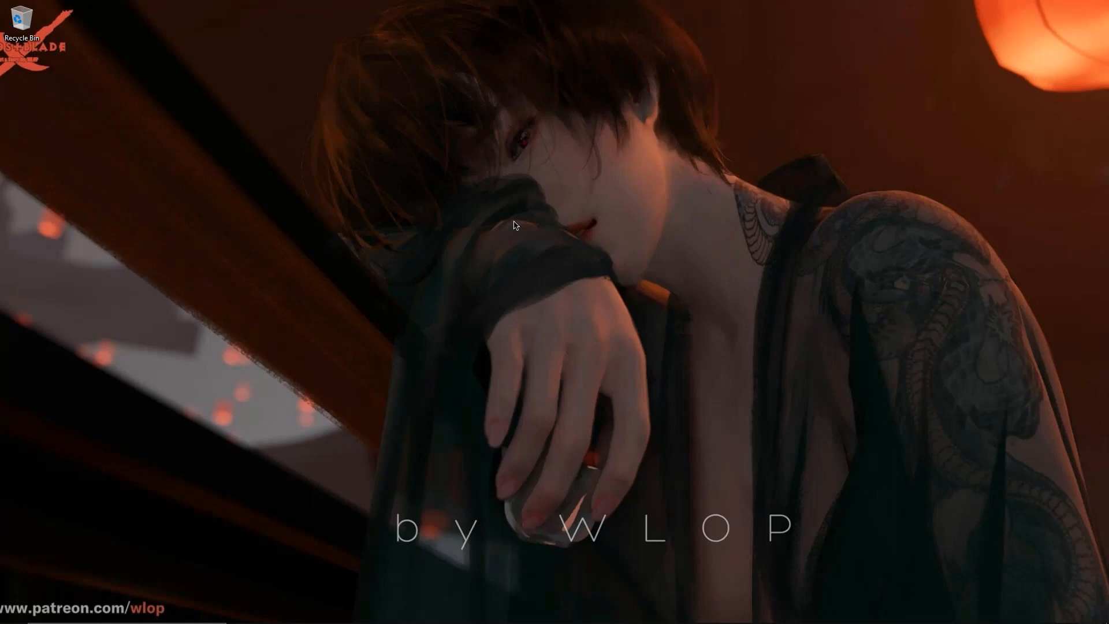
Launch Adobe Premiere Pro 2021 from the desktop and start a new project
{"action": "mouse_move", "coordinate": [335, 617]}
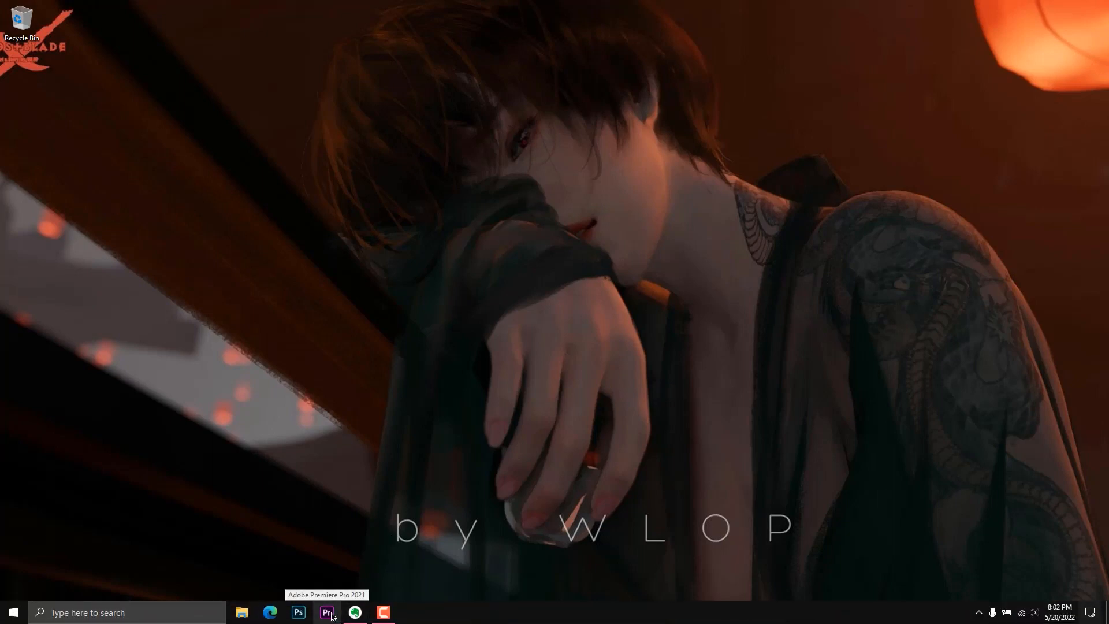
{"action": "left_click", "coordinate": [332, 618]}
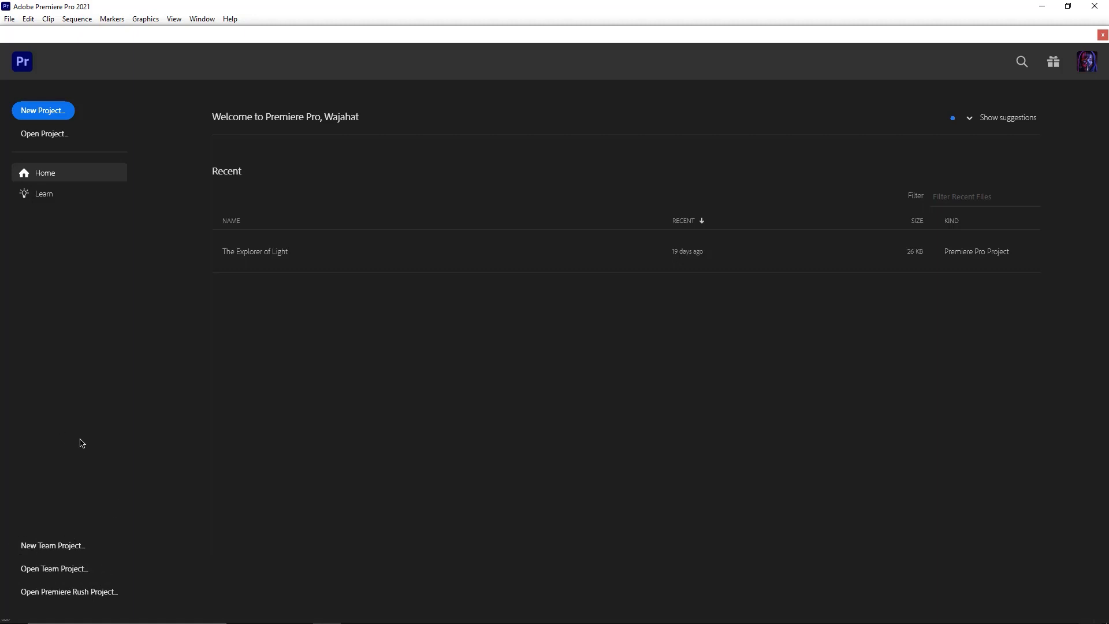
{"action": "left_click", "coordinate": [49, 114]}
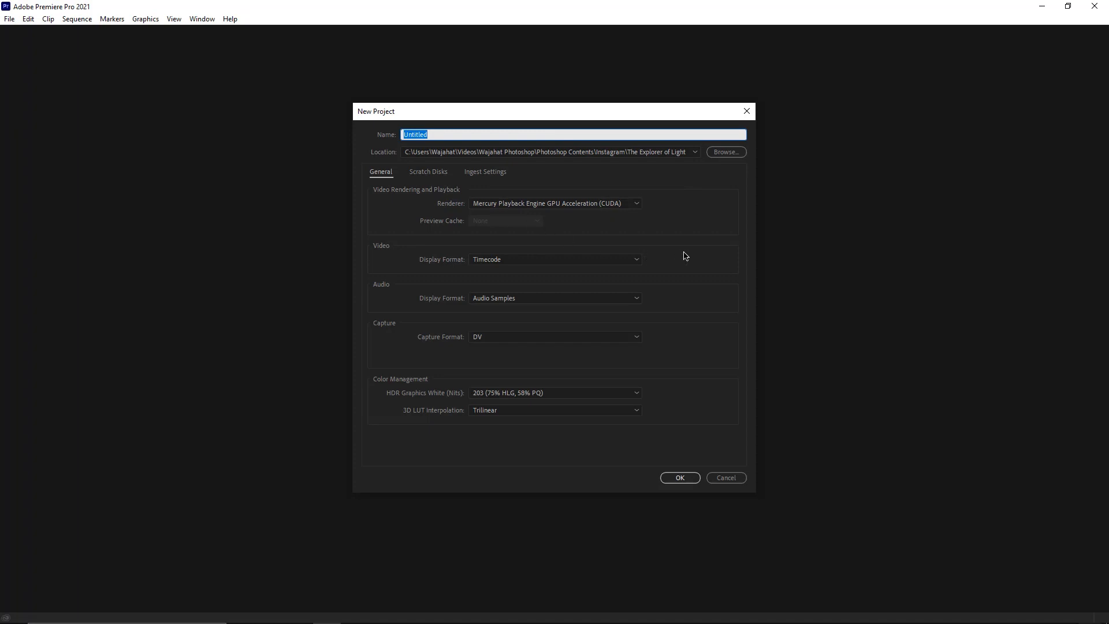
Name the new project Premiere Pro Basic
{"action": "type", "text": "Preimiere Pro"}
{"action": "key", "text": "BackSpace"}
{"action": "key", "text": "BackSpace"}
{"action": "key", "text": "BackSpace"}
{"action": "key", "text": "BackSpace"}
{"action": "key", "text": "BackSpace"}
{"action": "key", "text": "BackSpace"}
{"action": "key", "text": "BackSpace"}
{"action": "key", "text": "BackSpace"}
{"action": "key", "text": "BackSpace"}
{"action": "key", "text": "BackSpace"}
{"action": "type", "text": "miere Pr"}
Set the project location to the Premiere Pro Basic folder listed under Quick access
{"action": "left_click", "coordinate": [729, 152]}
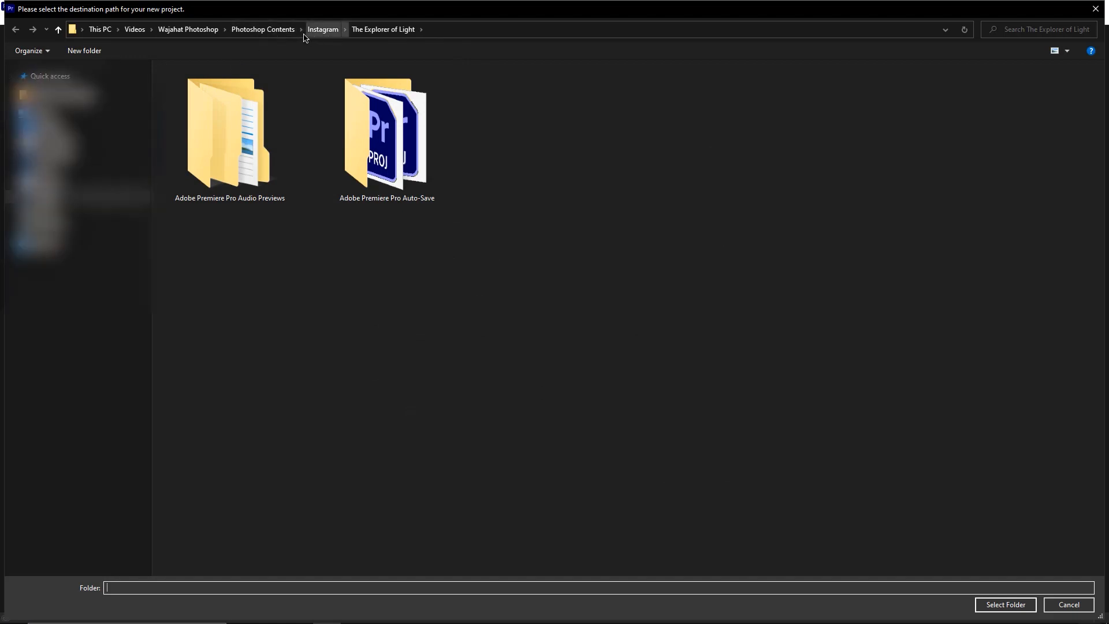
{"action": "left_click", "coordinate": [11, 77]}
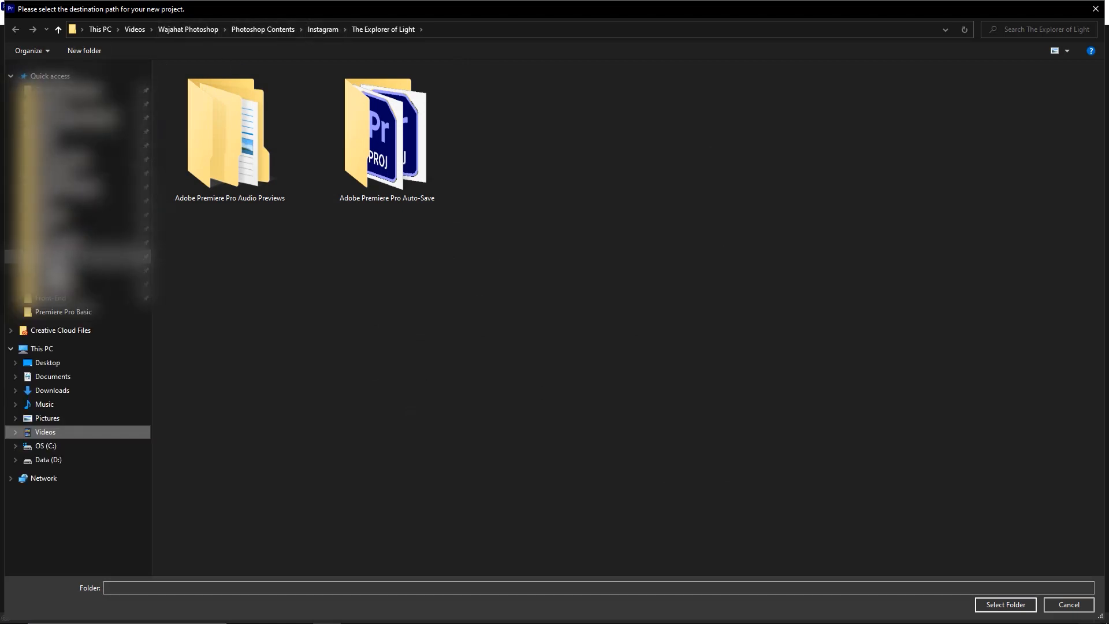
{"action": "left_click", "coordinate": [81, 314]}
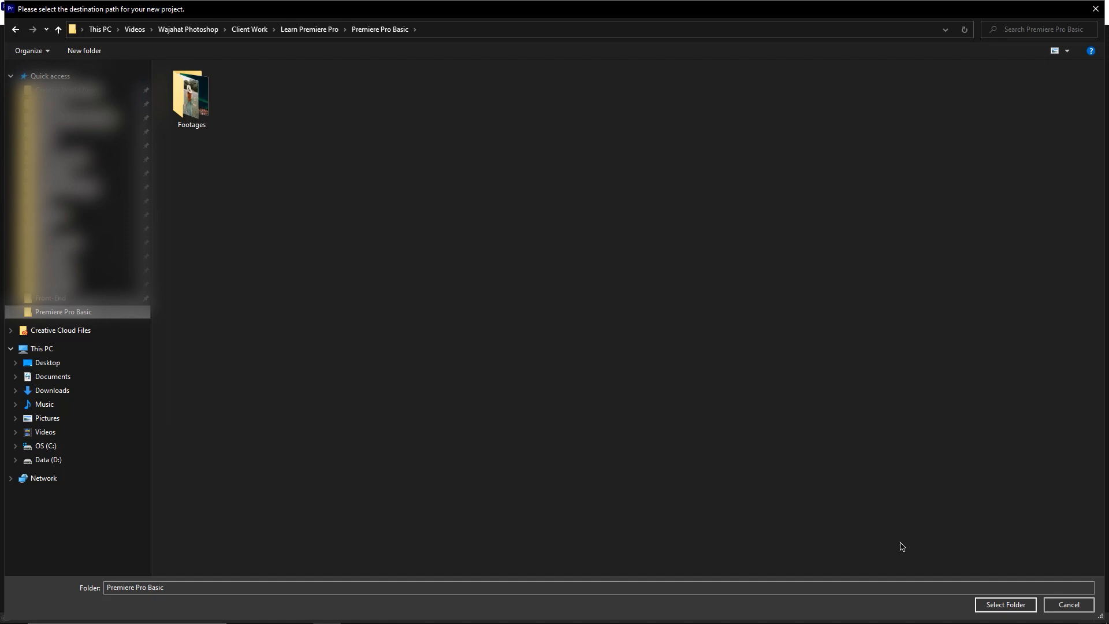
{"action": "left_click", "coordinate": [1019, 610]}
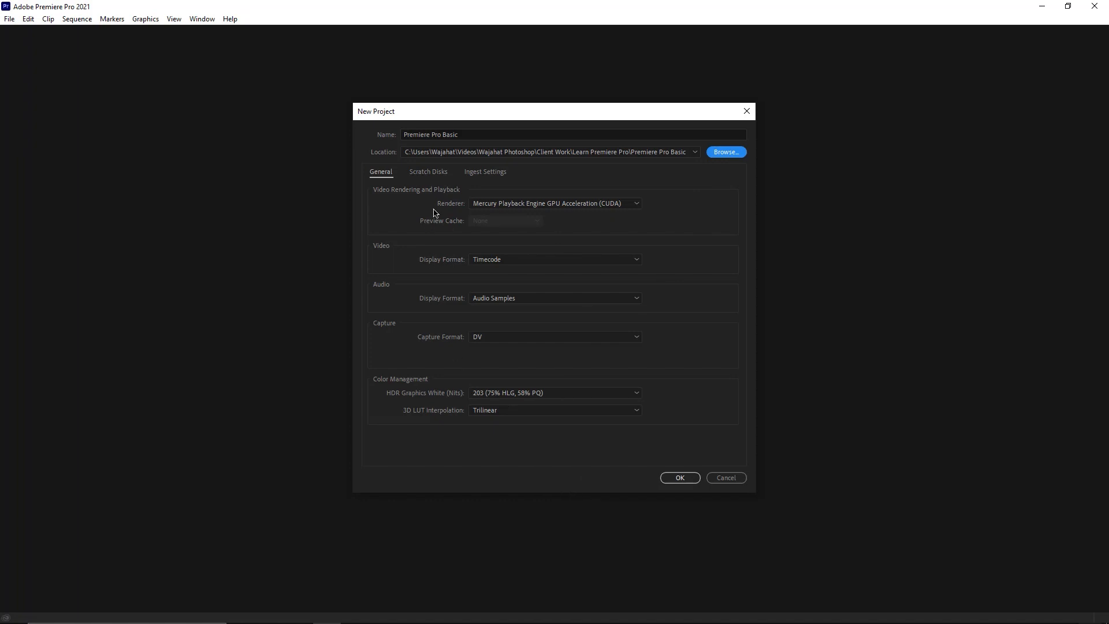
Review the new project's ingest and scratch disk settings and return to its general settings
{"action": "left_click", "coordinate": [492, 174]}
{"action": "left_click", "coordinate": [434, 175]}
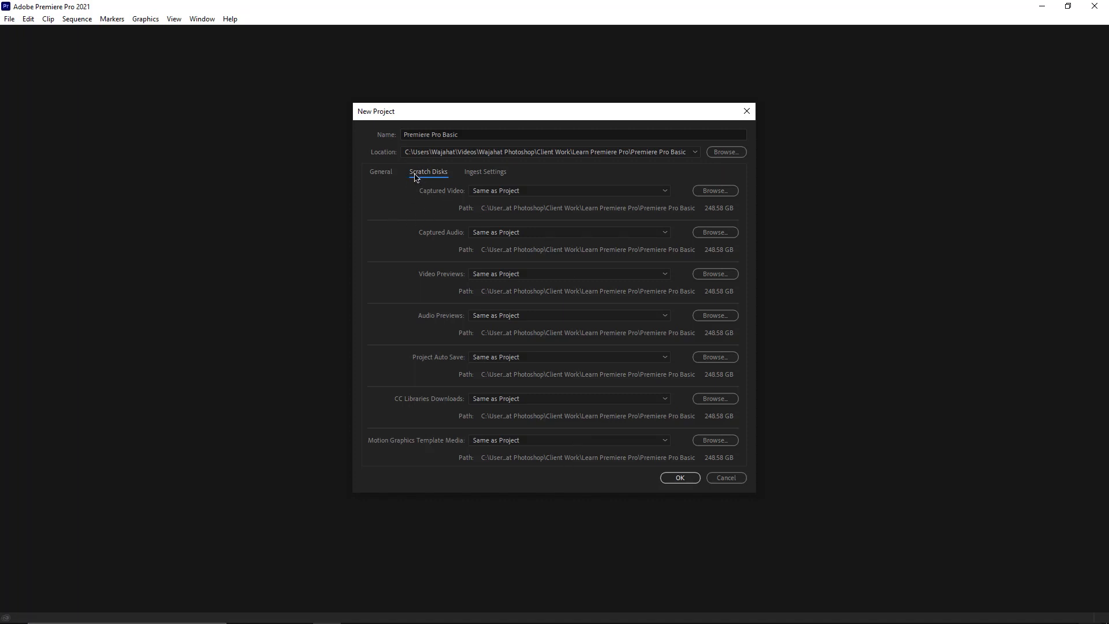
{"action": "left_click", "coordinate": [383, 173]}
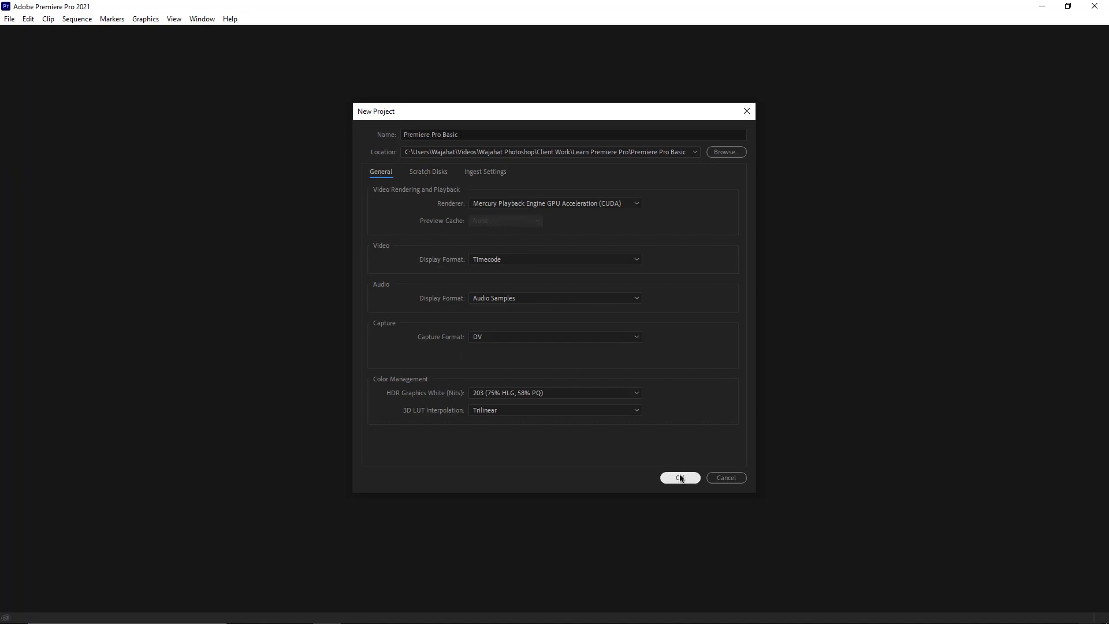
Check the renderer options, keep Mercury Playback Engine GPU Acceleration (CUDA), and create the project
{"action": "left_click", "coordinate": [492, 206]}
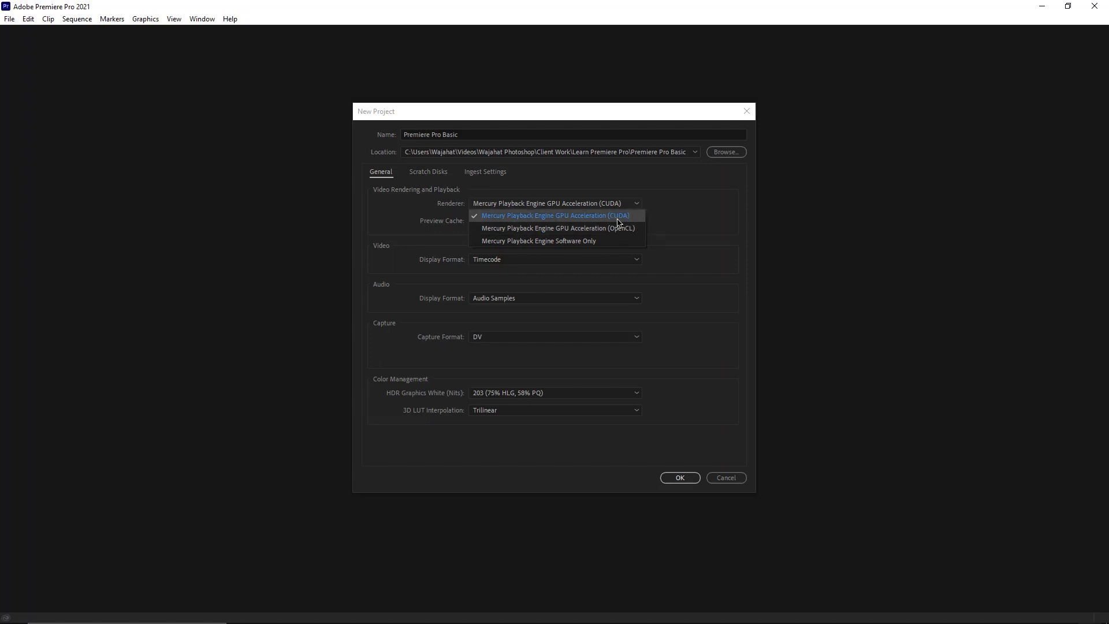
{"action": "left_click", "coordinate": [675, 217]}
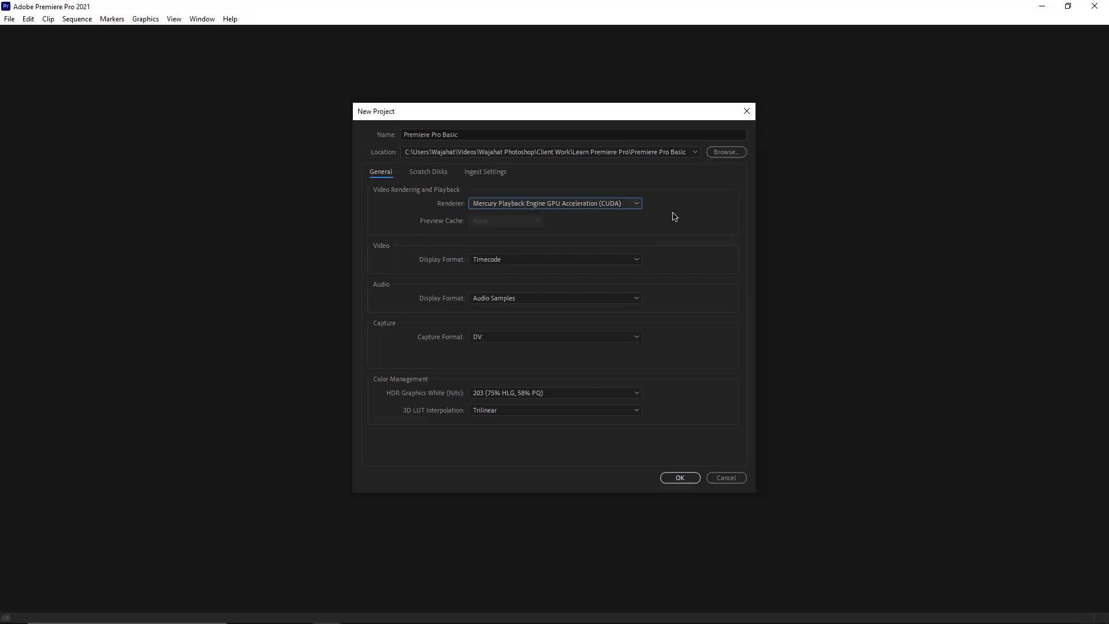
{"action": "left_click", "coordinate": [636, 204]}
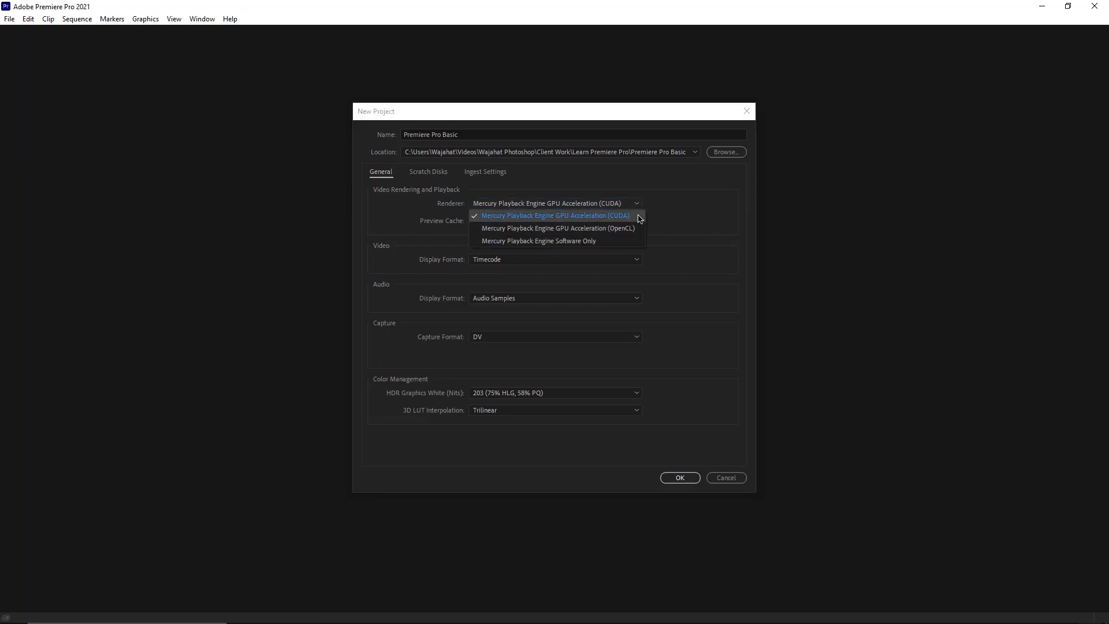
{"action": "left_click", "coordinate": [640, 217]}
{"action": "left_click", "coordinate": [676, 479]}
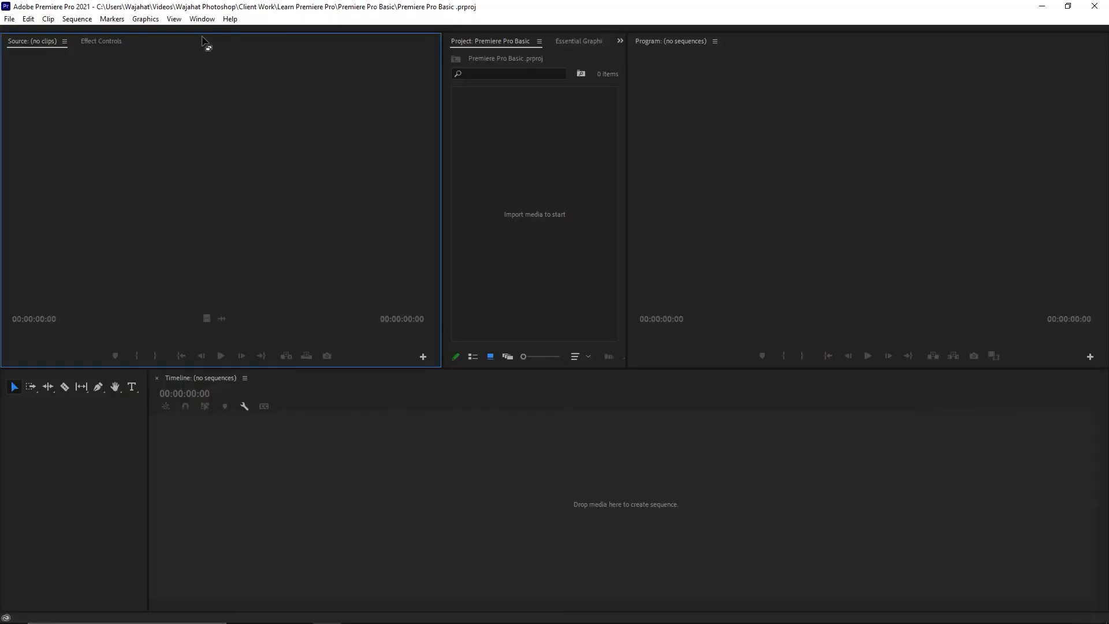
Switch the project window to the Editing workspace
{"action": "left_click", "coordinate": [201, 19]}
{"action": "mouse_move", "coordinate": [234, 32]}
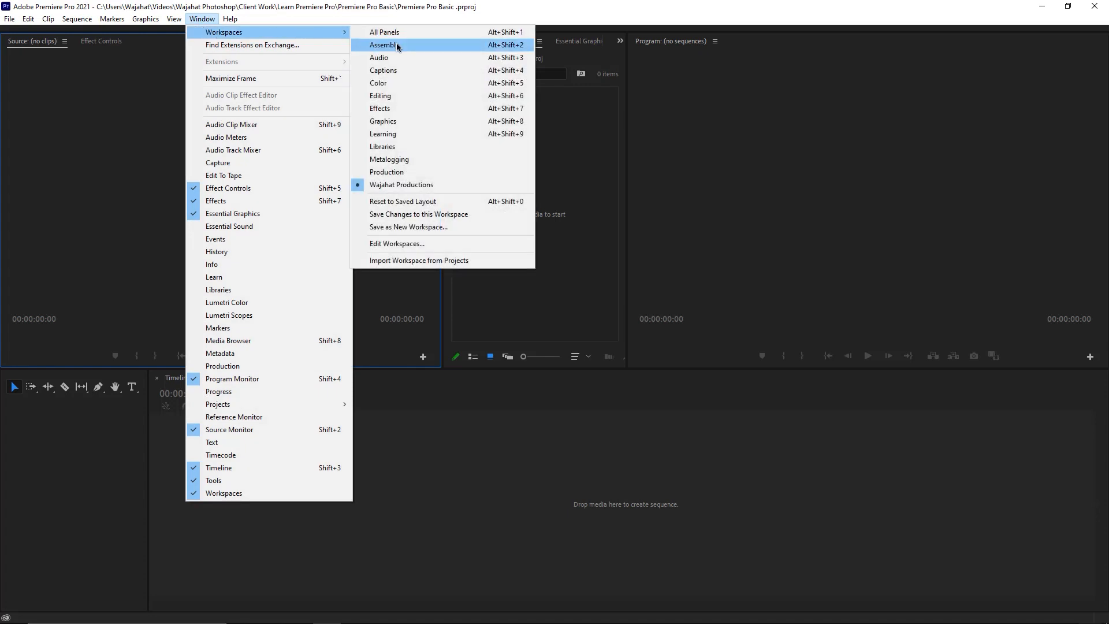
{"action": "left_click", "coordinate": [403, 97]}
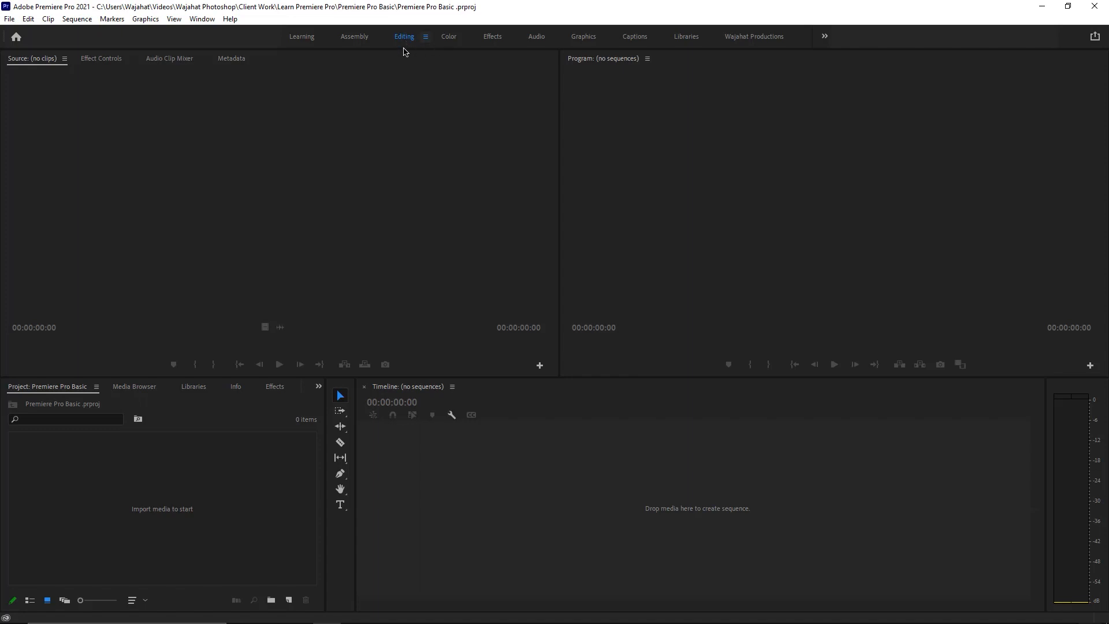
{"action": "left_click", "coordinate": [438, 123]}
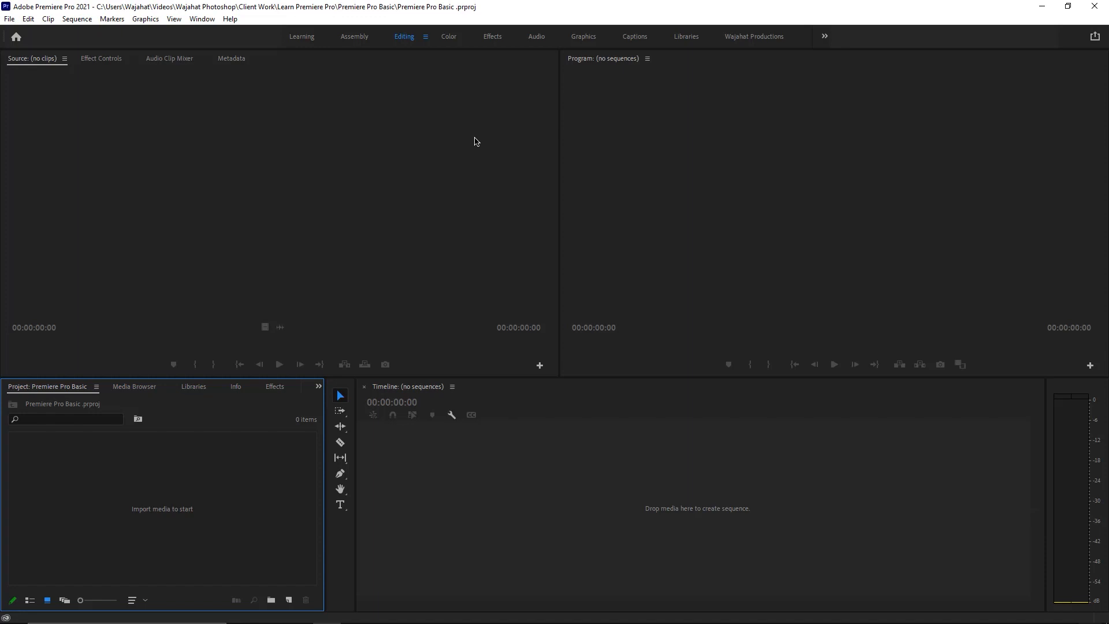
View the Color workspace with its Lumetri Color panel, and switch to the Effects workspace
{"action": "left_click", "coordinate": [451, 42]}
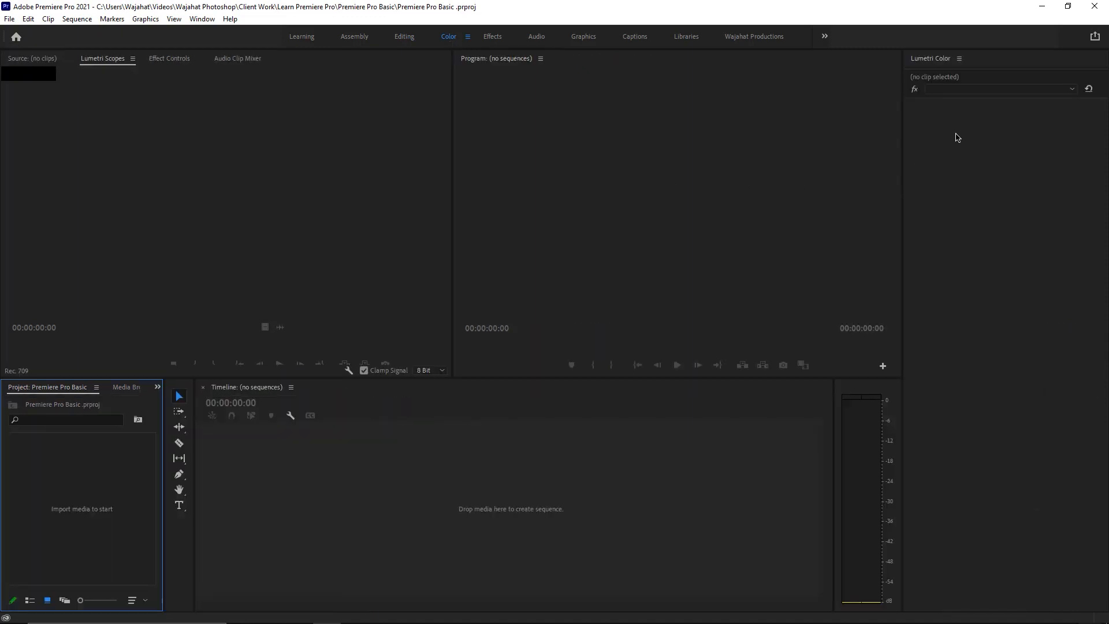
{"action": "left_click", "coordinate": [929, 65]}
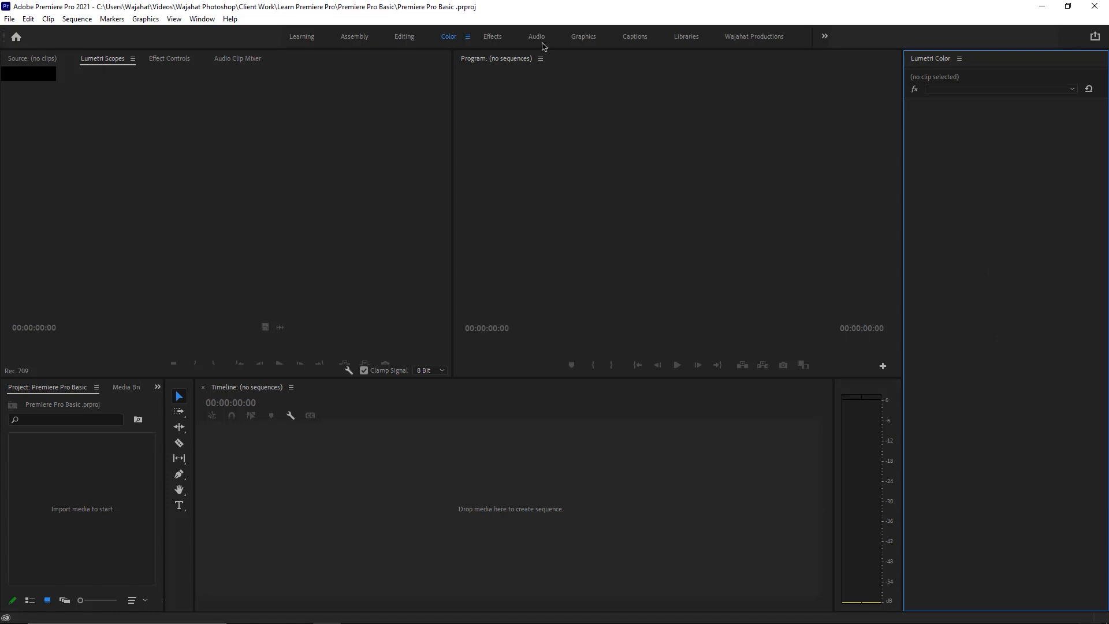
{"action": "left_click", "coordinate": [503, 40]}
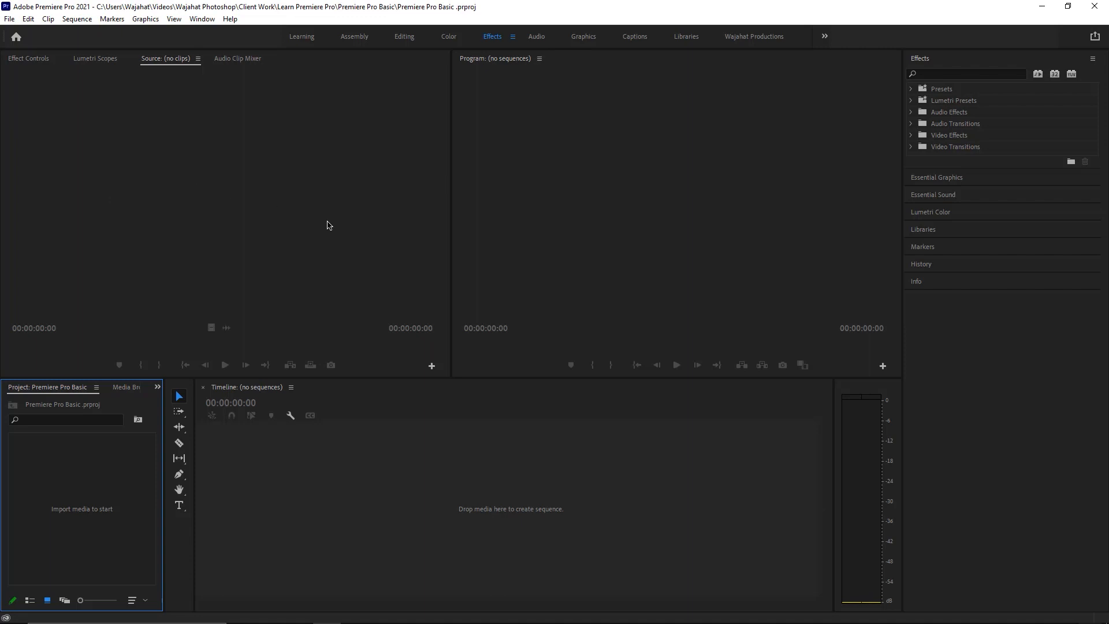
Import the 5642529 flower-field clip from the Footages folder into the project and create a sequence from it on the timeline
{"action": "mouse_move", "coordinate": [299, 622]}
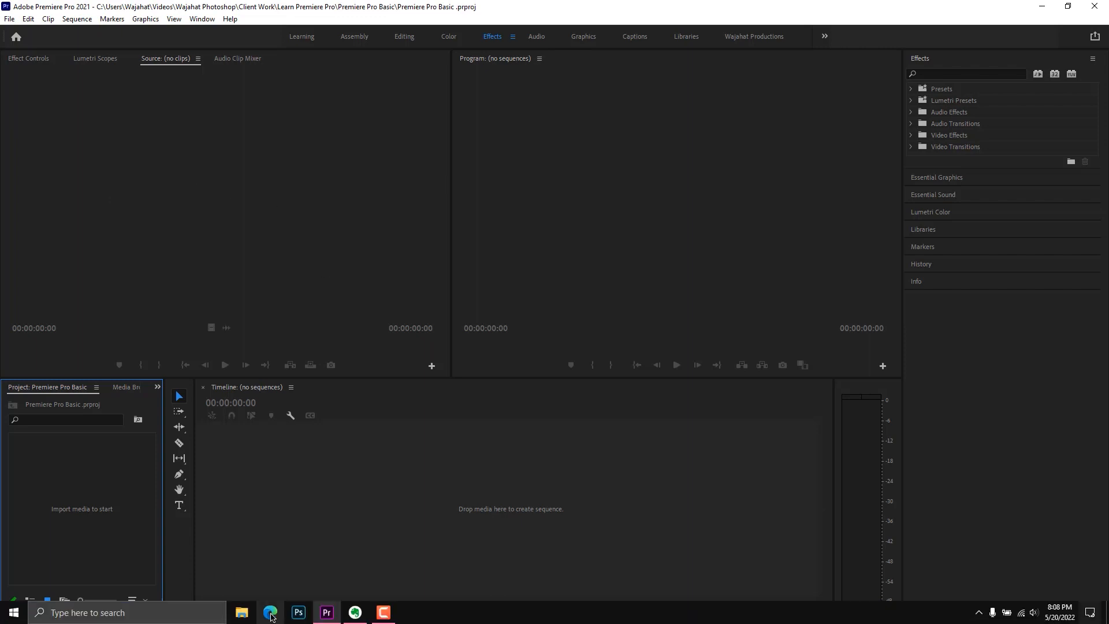
{"action": "left_click", "coordinate": [241, 614]}
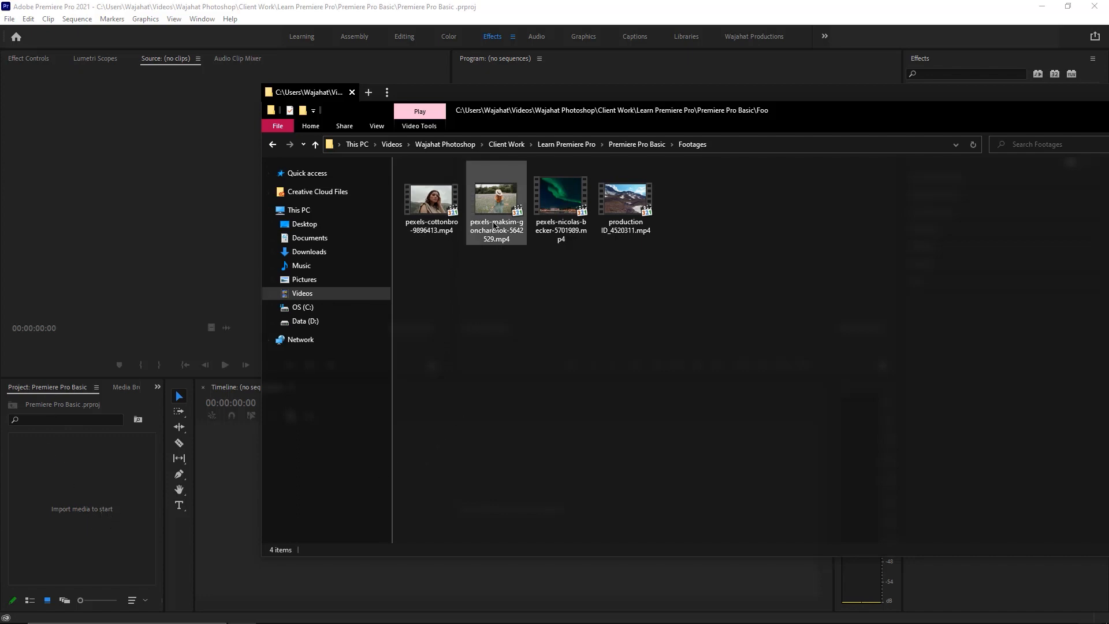
{"action": "left_click_drag", "start_coordinate": [494, 228], "coordinate": [68, 511]}
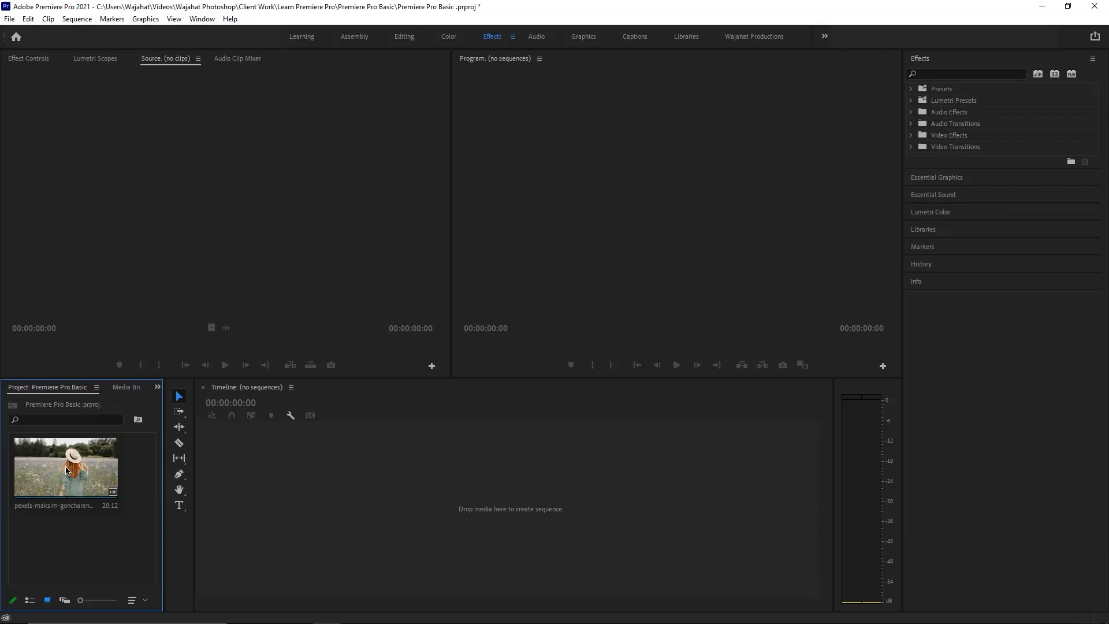
{"action": "left_click_drag", "start_coordinate": [75, 471], "coordinate": [224, 479]}
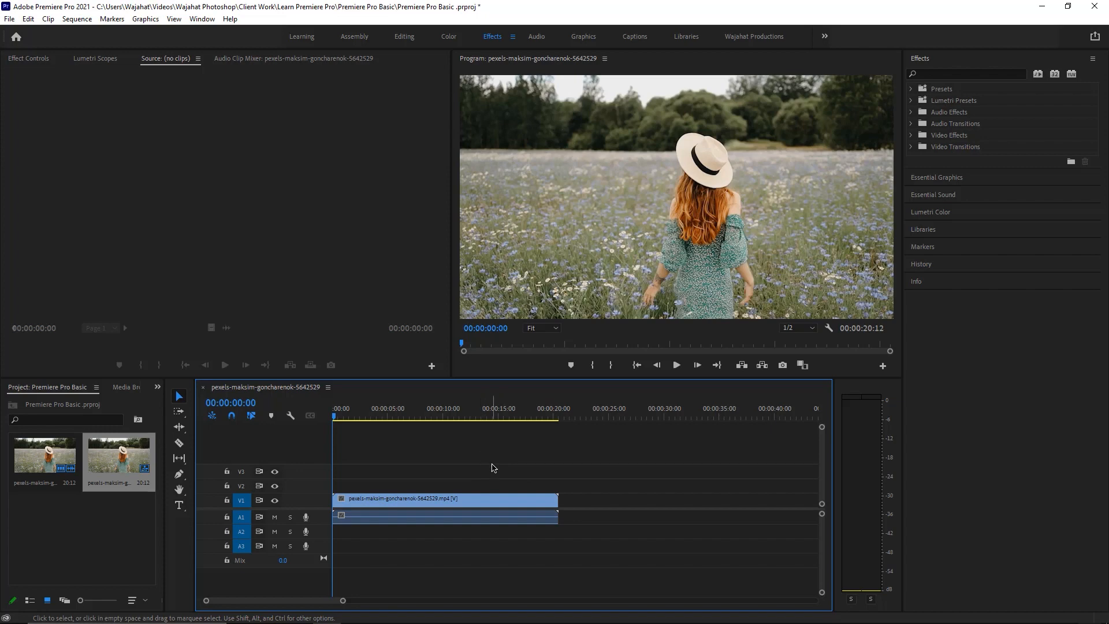
Examine the Lumetri Color controls for the timeline clip, collapse them, and show the Audio Clip Mixer
{"action": "left_click", "coordinate": [448, 500]}
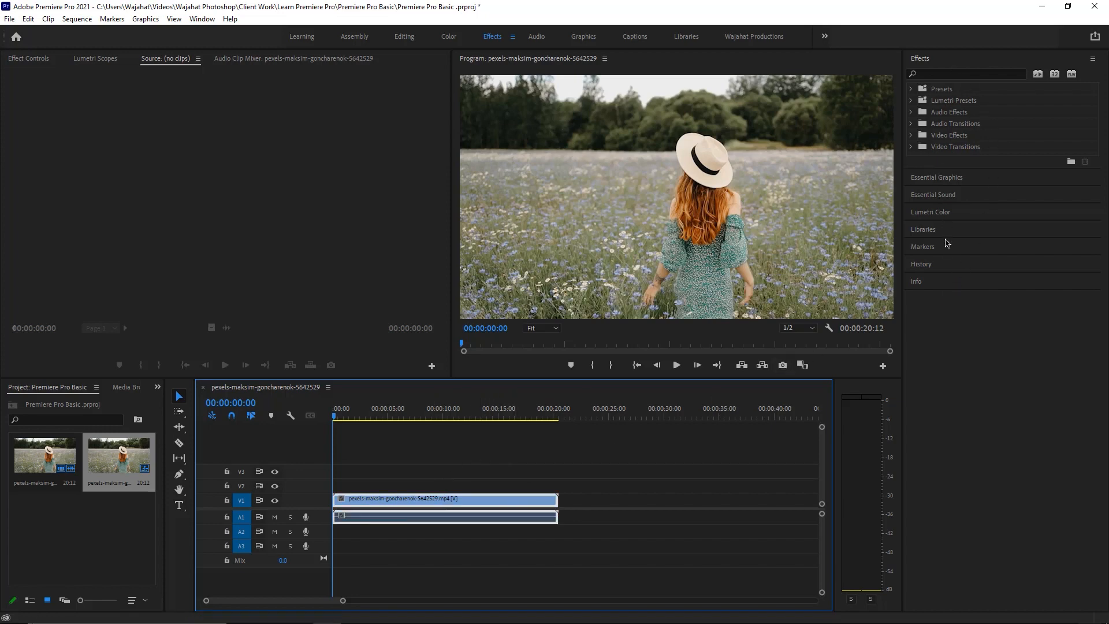
{"action": "left_click", "coordinate": [946, 217]}
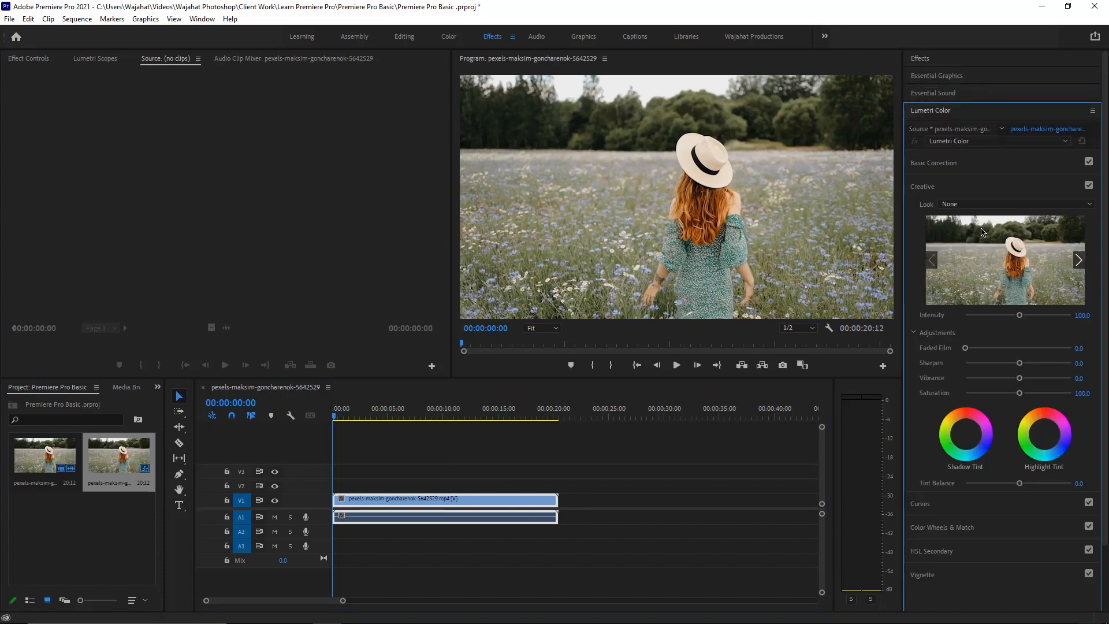
{"action": "left_click", "coordinate": [942, 113]}
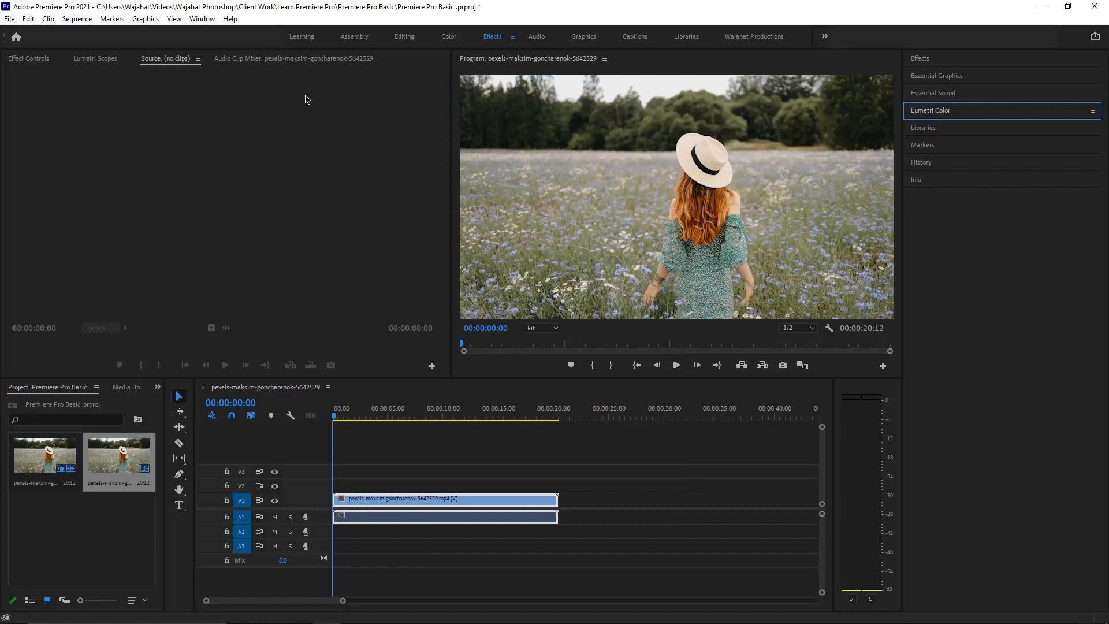
{"action": "left_click", "coordinate": [313, 61]}
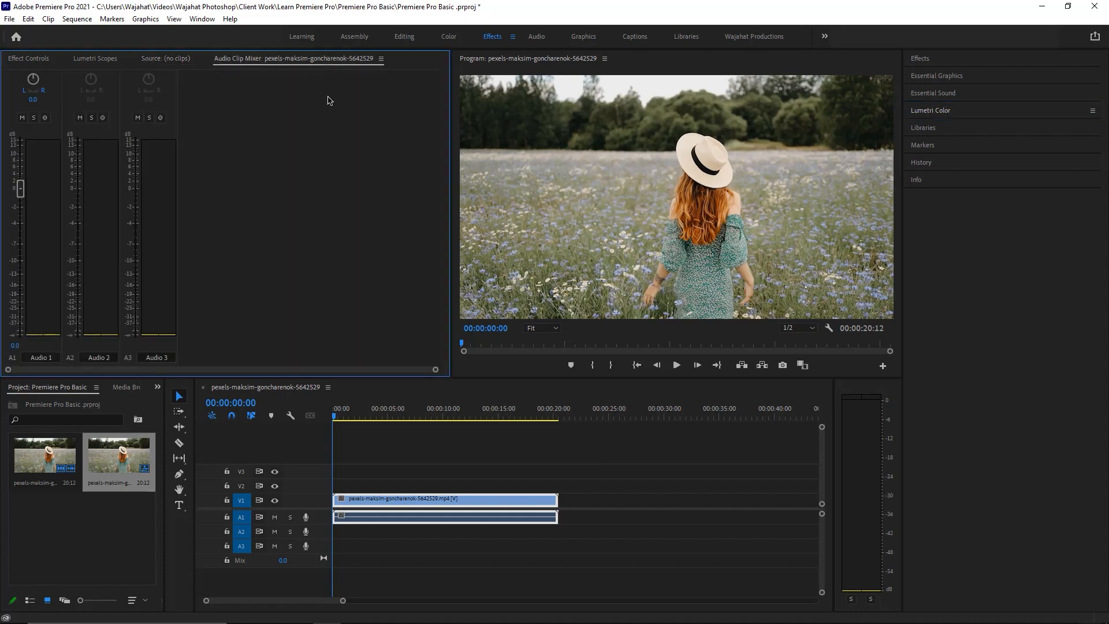
View the Source monitor and Lumetri Scopes, return to Effect Controls, and deselect the timeline clip
{"action": "left_click", "coordinate": [175, 62]}
{"action": "left_click", "coordinate": [96, 58]}
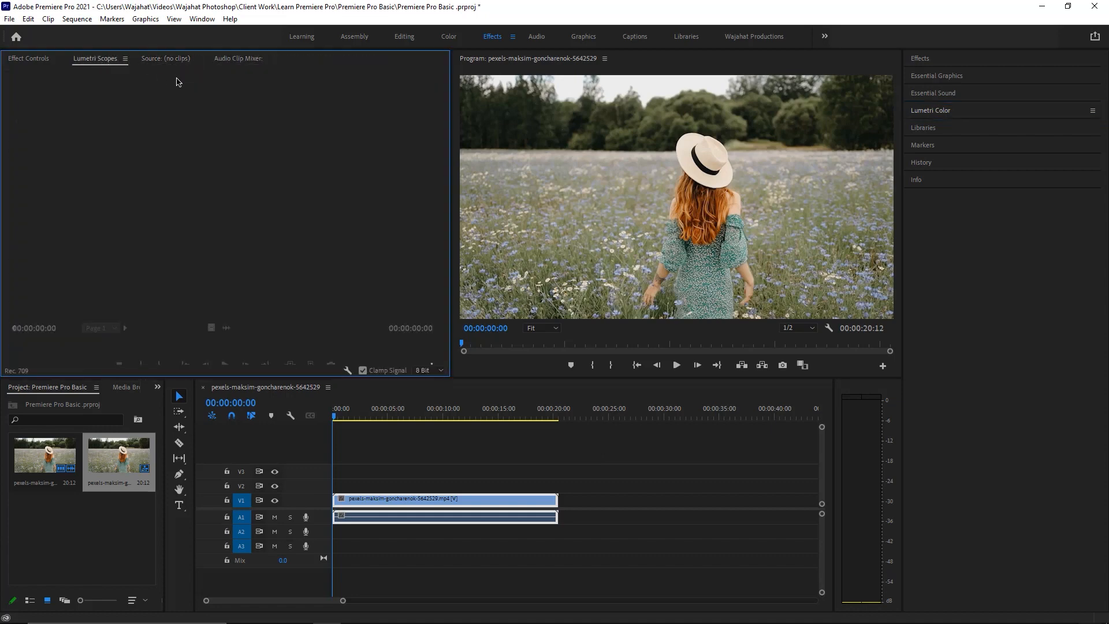
{"action": "left_click", "coordinate": [44, 61]}
{"action": "left_click", "coordinate": [436, 477]}
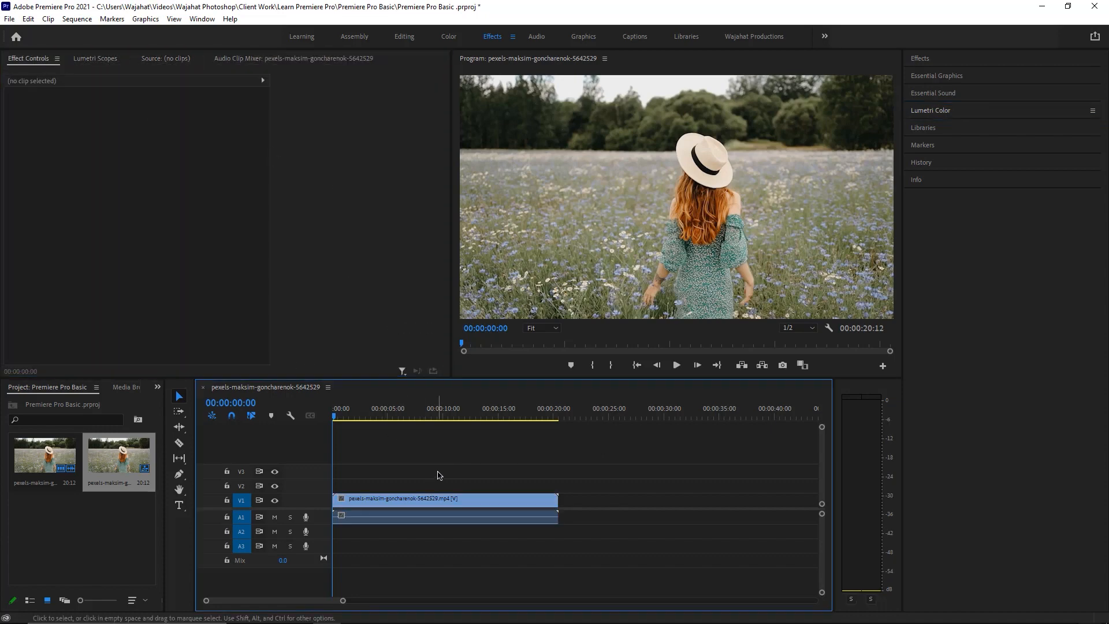
Look through the Effects, Essential Graphics and Essential Sound panels, and collapse them again
{"action": "left_click", "coordinate": [936, 61]}
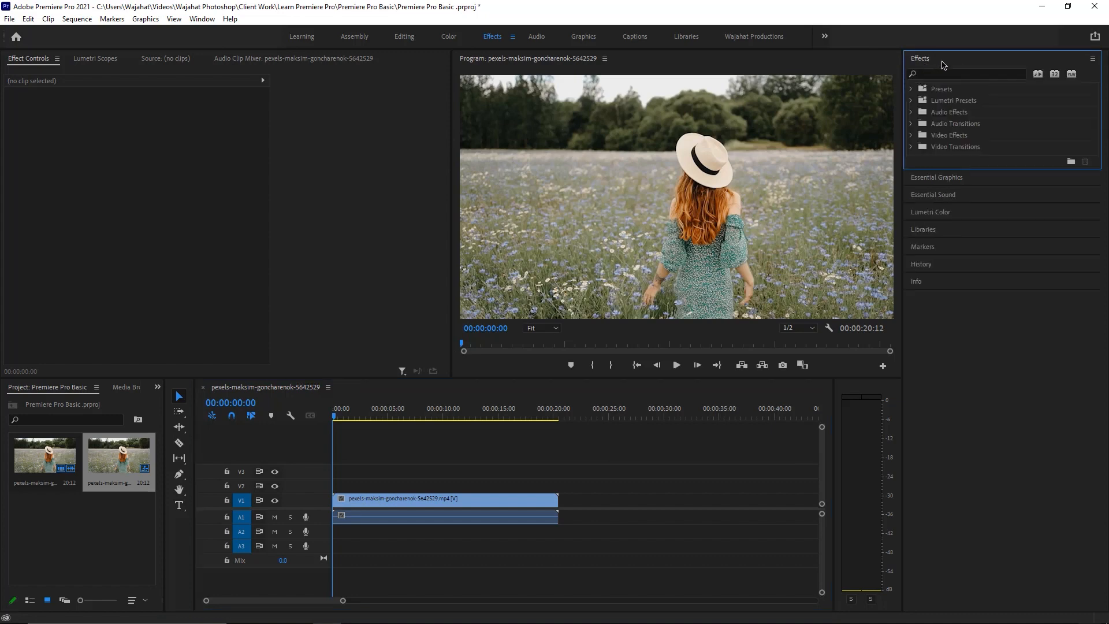
{"action": "left_click", "coordinate": [969, 178]}
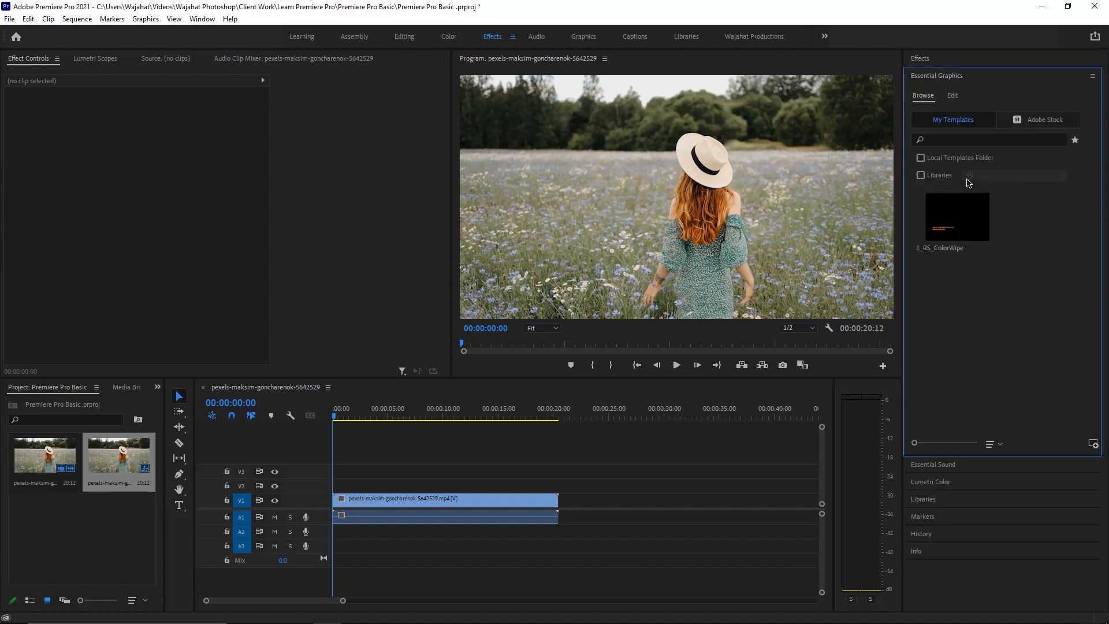
{"action": "left_click", "coordinate": [957, 77]}
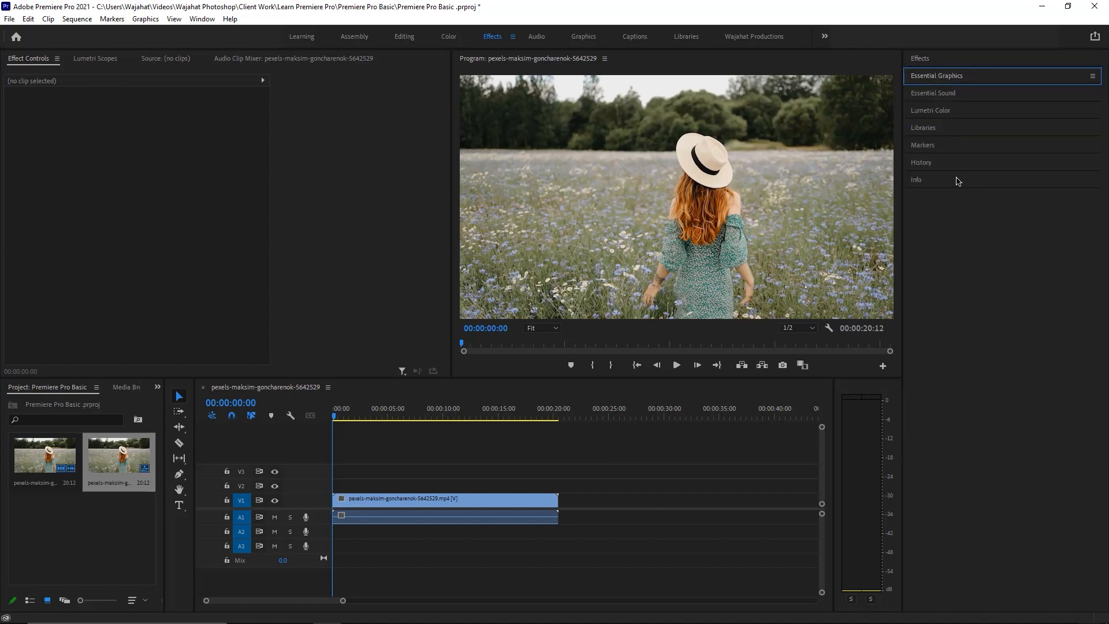
{"action": "left_click", "coordinate": [966, 96]}
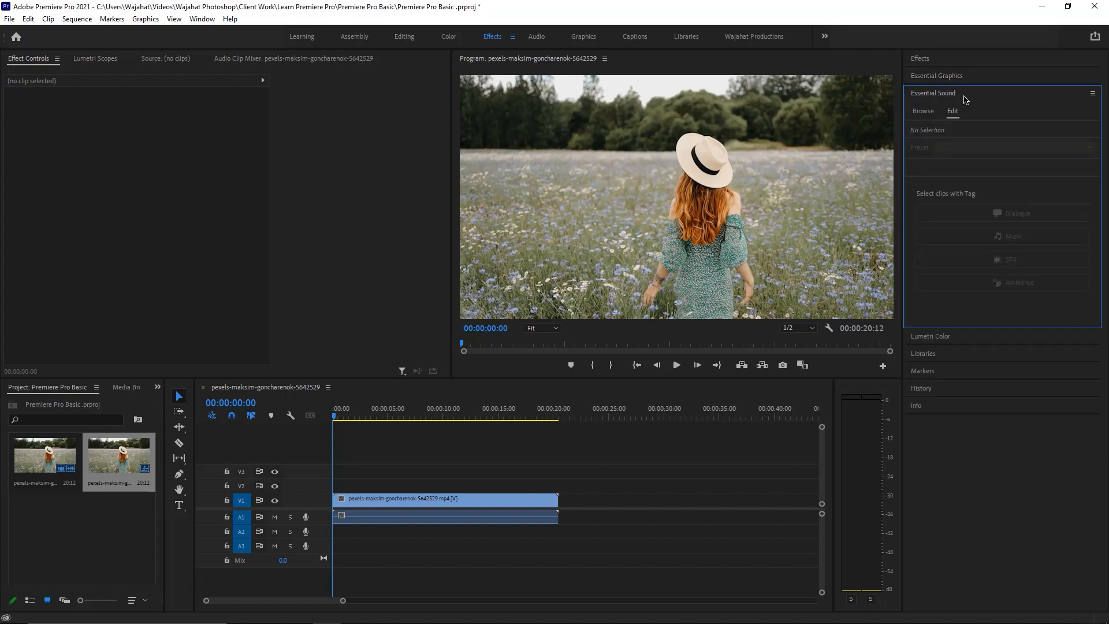
{"action": "left_click", "coordinate": [967, 97]}
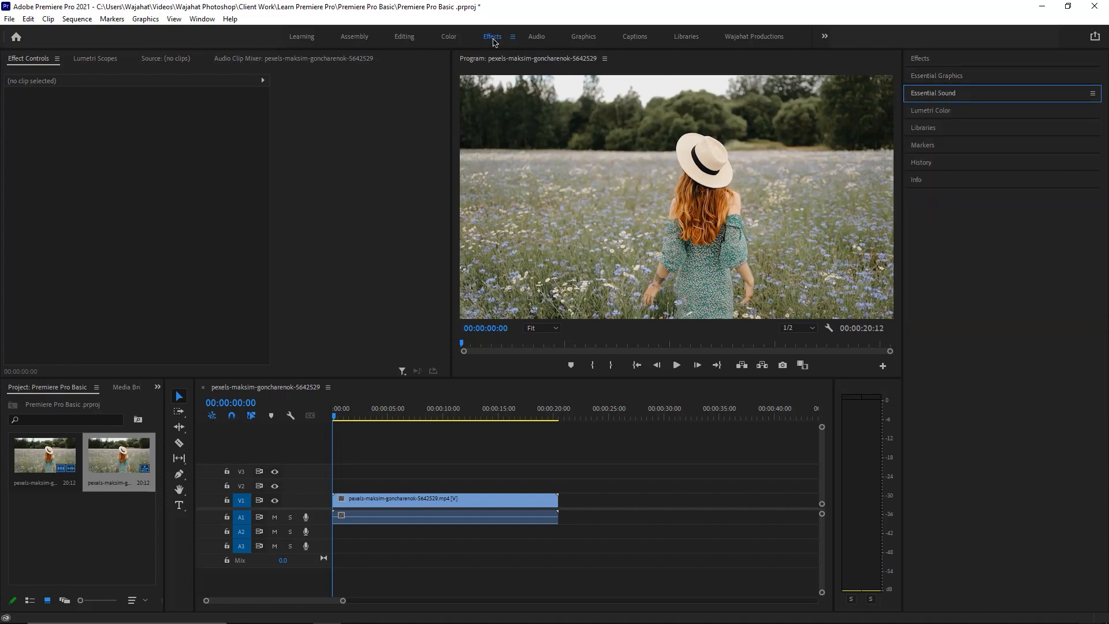
Close the Libraries, Markers, History and Info panels in the Effects workspace
{"action": "right_click", "coordinate": [936, 131]}
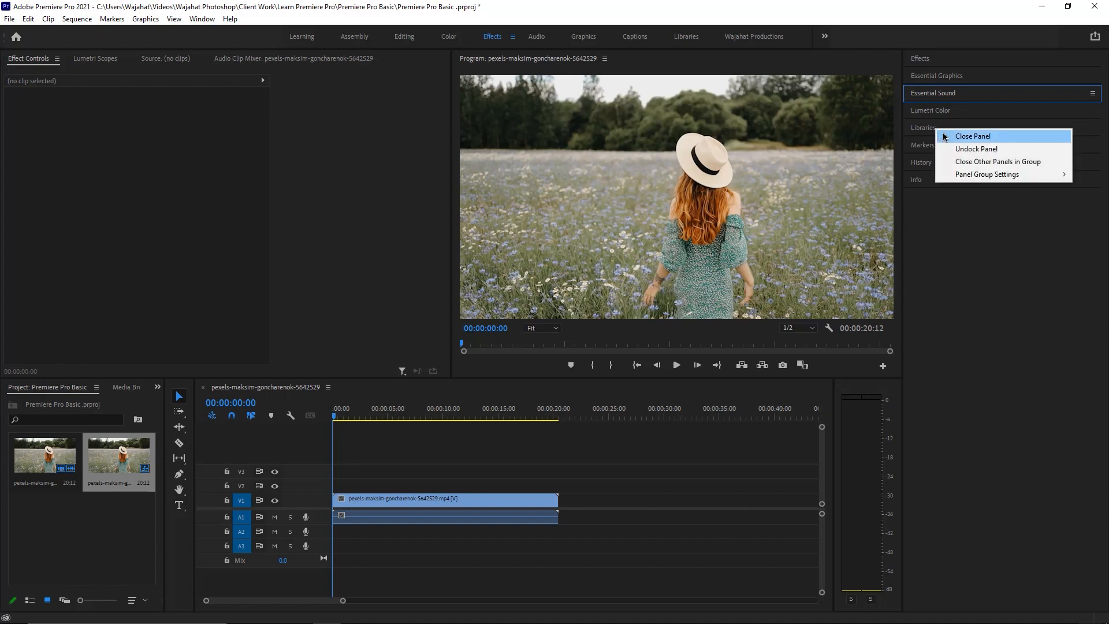
{"action": "left_click", "coordinate": [945, 137]}
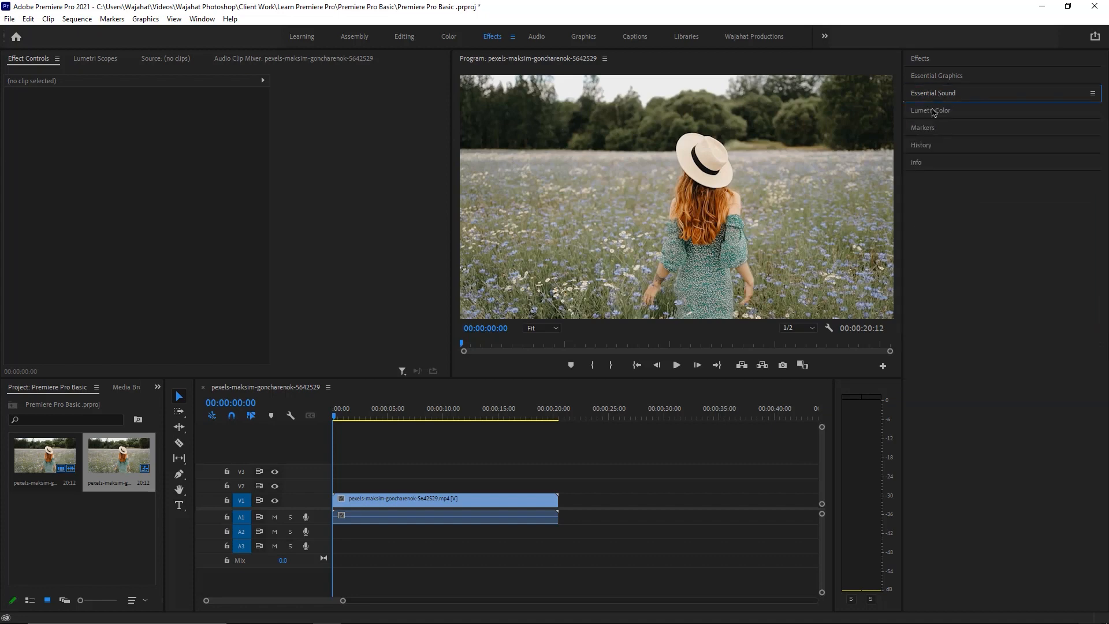
{"action": "right_click", "coordinate": [928, 127]}
{"action": "left_click", "coordinate": [937, 135]}
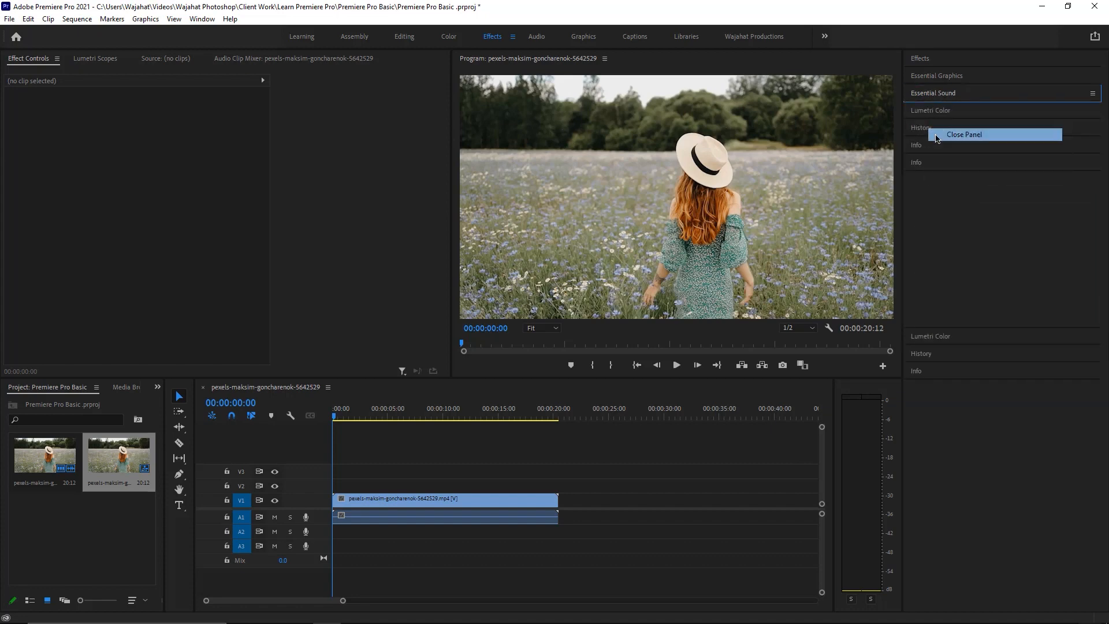
{"action": "left_click", "coordinate": [934, 93]}
{"action": "right_click", "coordinate": [935, 131]}
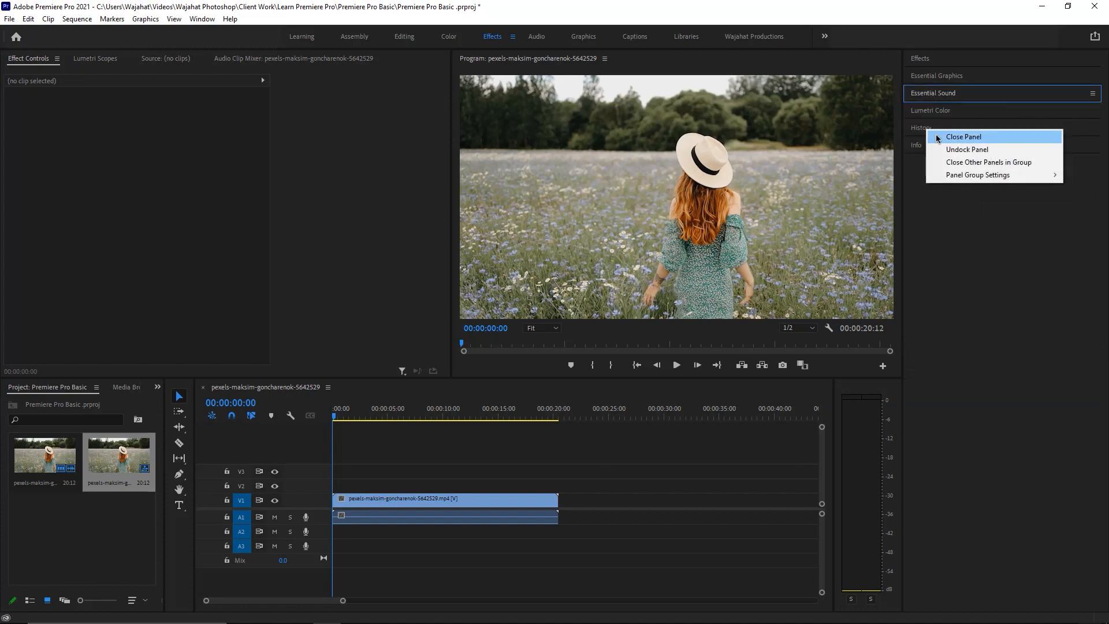
{"action": "left_click", "coordinate": [937, 137]}
{"action": "left_click", "coordinate": [933, 93]}
{"action": "right_click", "coordinate": [922, 129]}
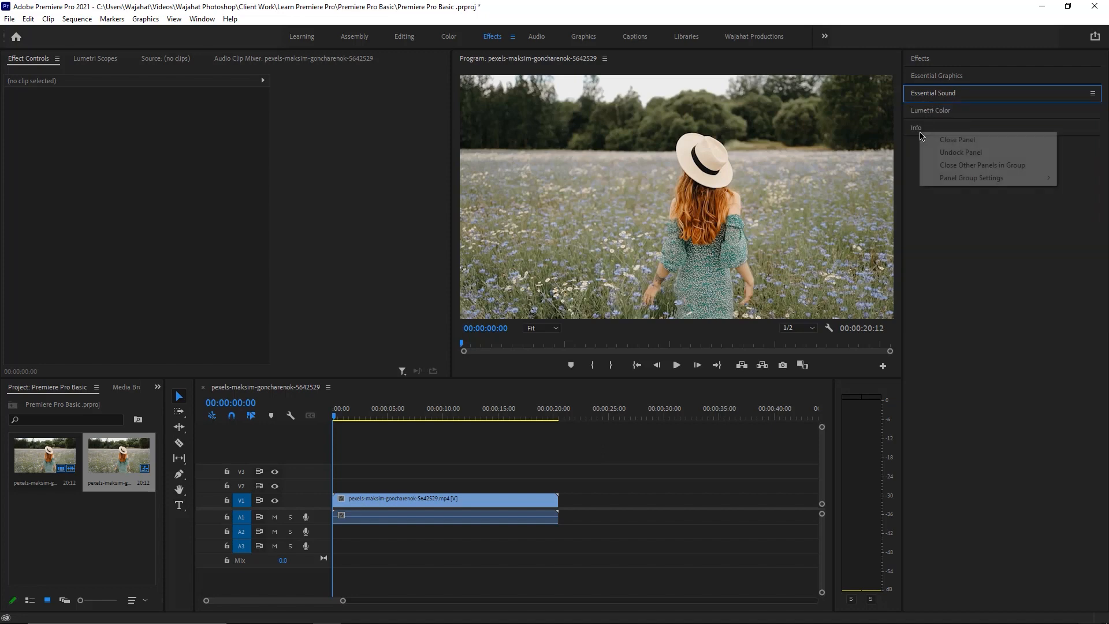
{"action": "left_click", "coordinate": [948, 139]}
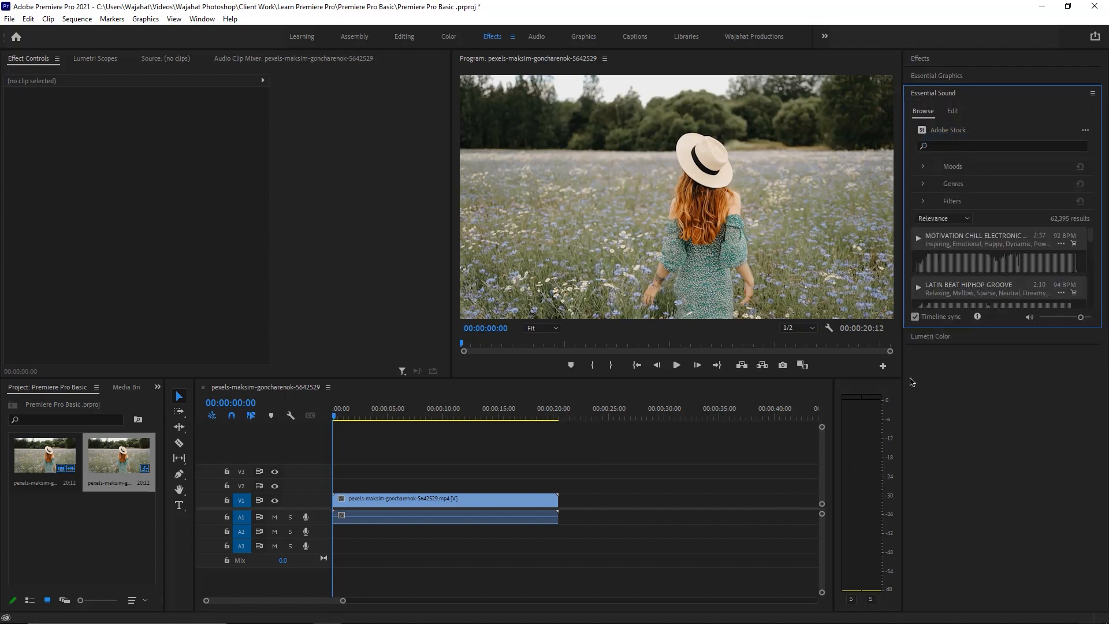
Narrow the audio meters beside the timeline and move the playhead to 00:00:09:00
{"action": "left_click_drag", "start_coordinate": [833, 427], "coordinate": [855, 437]}
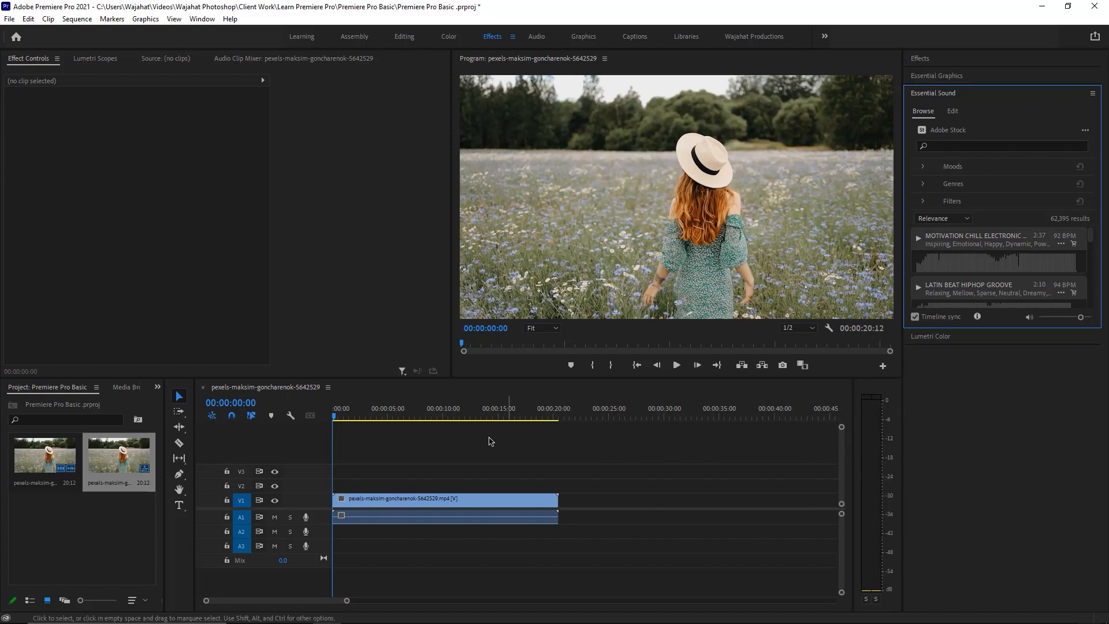
{"action": "left_click", "coordinate": [419, 415]}
{"action": "left_click_drag", "start_coordinate": [419, 414], "coordinate": [437, 416]}
{"action": "left_click", "coordinate": [884, 393]}
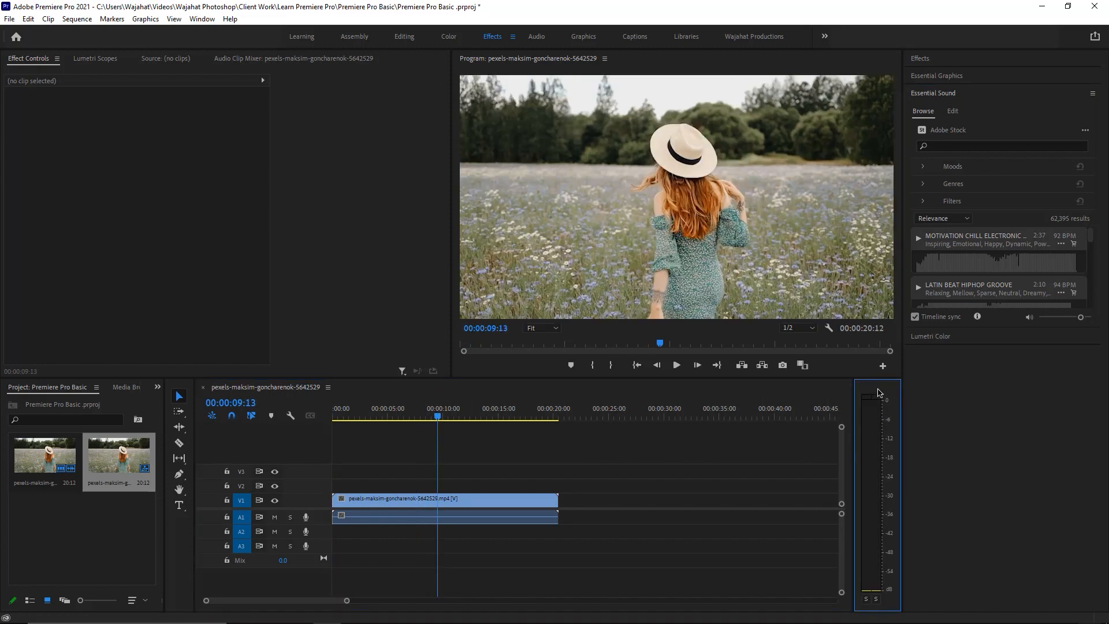
{"action": "right_click", "coordinate": [887, 388]}
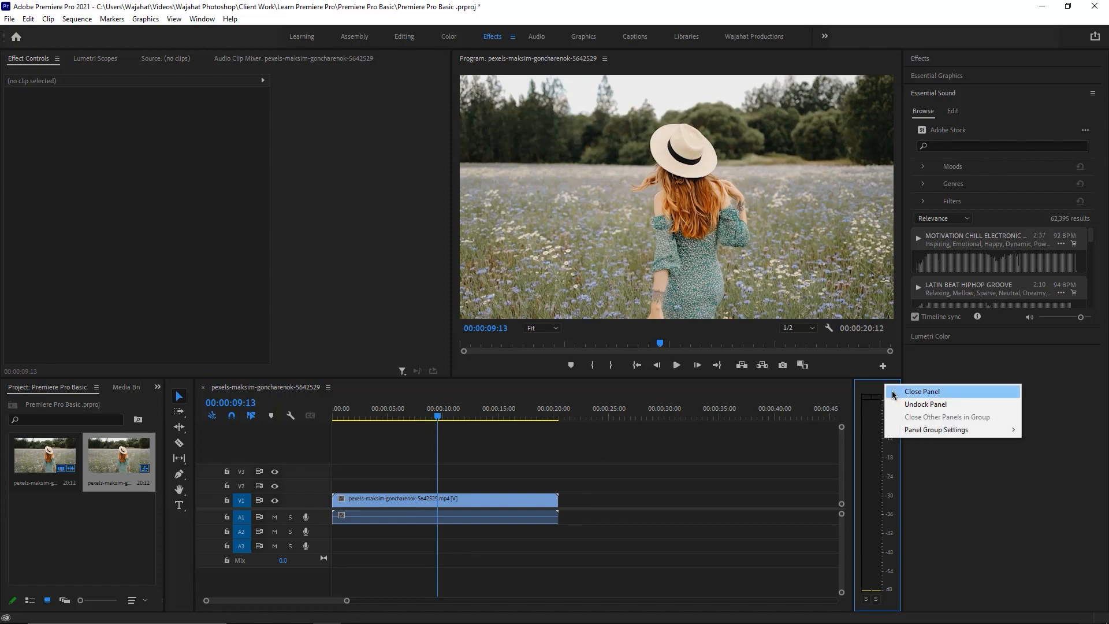
{"action": "left_click", "coordinate": [425, 415]}
{"action": "left_click_drag", "start_coordinate": [426, 414], "coordinate": [435, 417]}
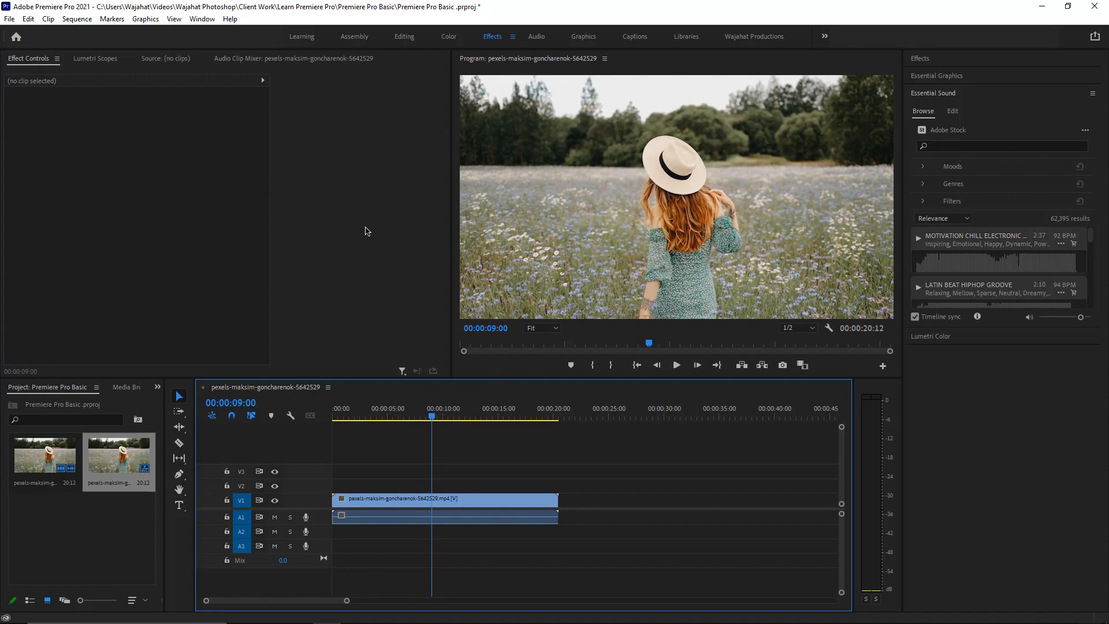
Close the Media Browser panel and widen the Project panel
{"action": "mouse_move", "coordinate": [123, 393]}
{"action": "left_mouse_down"}
{"action": "mouse_move", "coordinate": [225, 191]}
{"action": "mouse_move", "coordinate": [191, 230]}
{"action": "mouse_move", "coordinate": [149, 94]}
{"action": "mouse_move", "coordinate": [112, 389]}
{"action": "left_mouse_up"}
{"action": "right_click", "coordinate": [112, 393]}
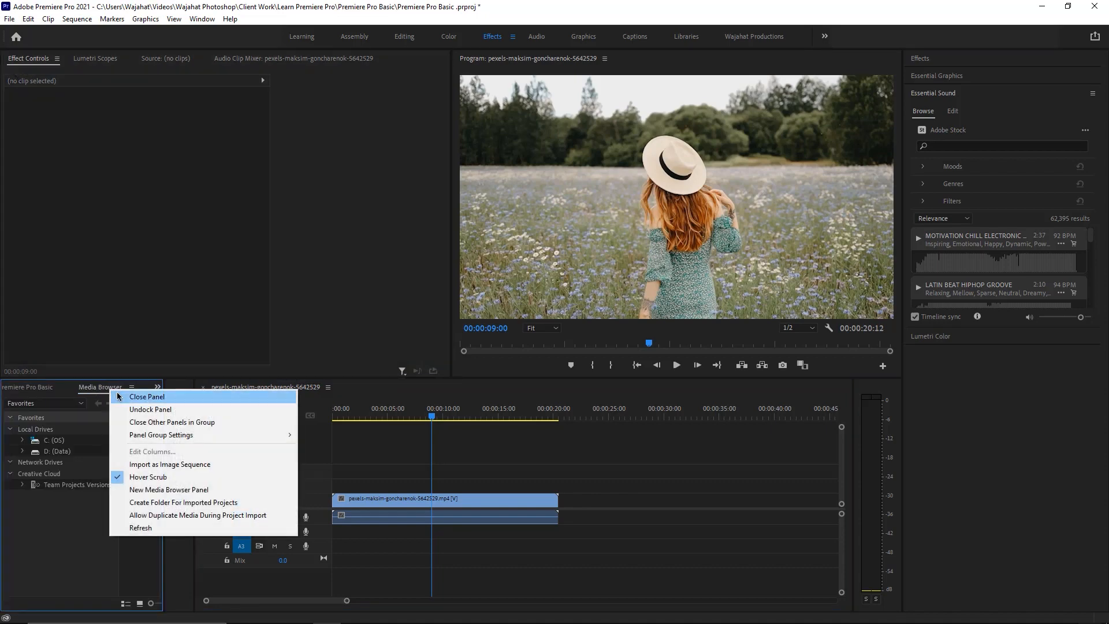
{"action": "left_click", "coordinate": [132, 393]}
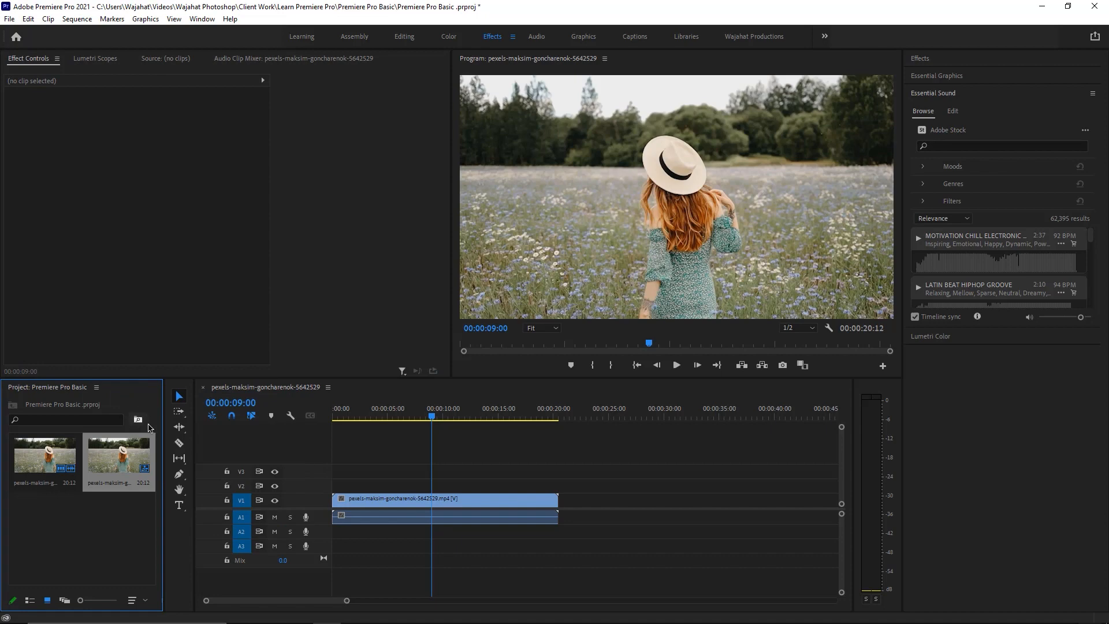
{"action": "left_click_drag", "start_coordinate": [164, 429], "coordinate": [199, 429]}
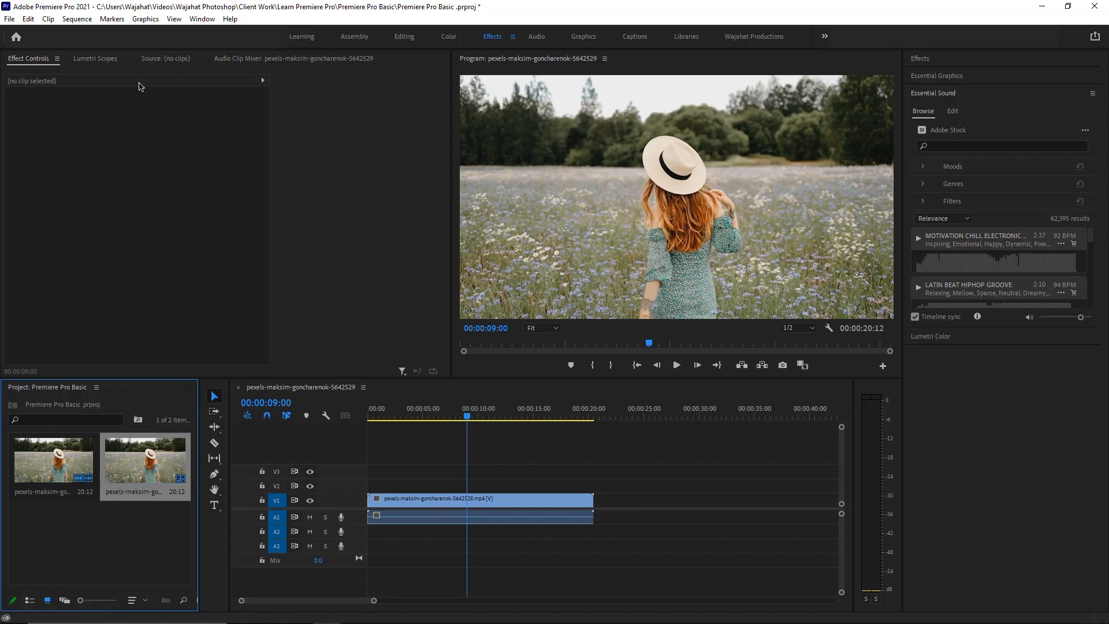
Show the Lumetri Scopes panel and check its panel options
{"action": "left_click", "coordinate": [97, 59]}
{"action": "right_click", "coordinate": [101, 63]}
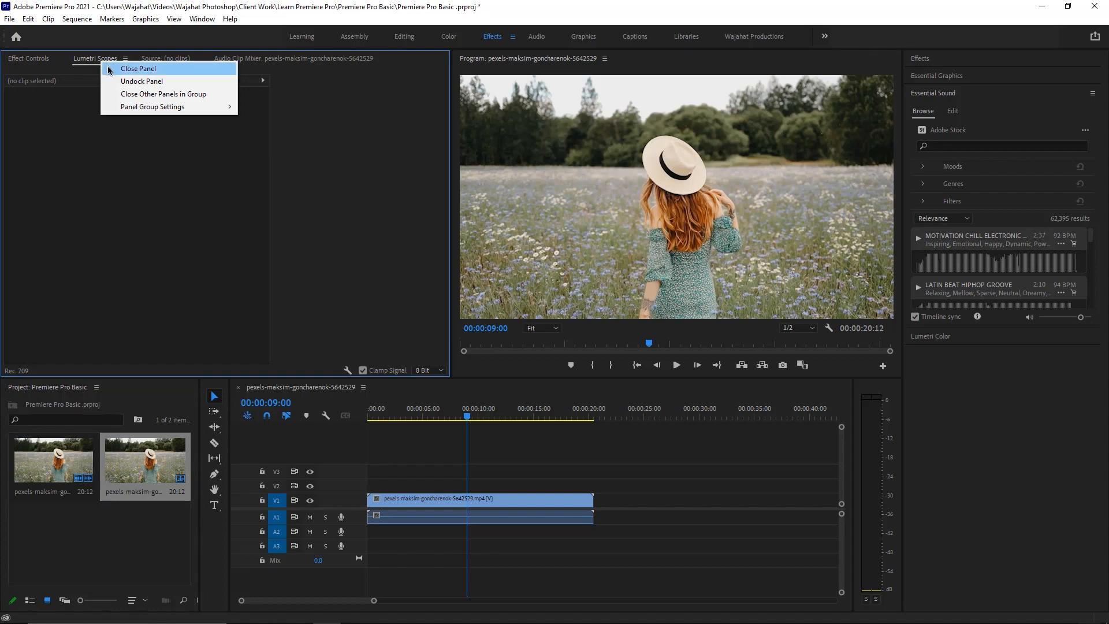
{"action": "left_click", "coordinate": [339, 124]}
Dock the Effects panel as its own group above Essential Graphics and reduce its height
{"action": "left_click_drag", "start_coordinate": [948, 63], "coordinate": [387, 59]}
{"action": "left_click_drag", "start_coordinate": [173, 301], "coordinate": [981, 67]}
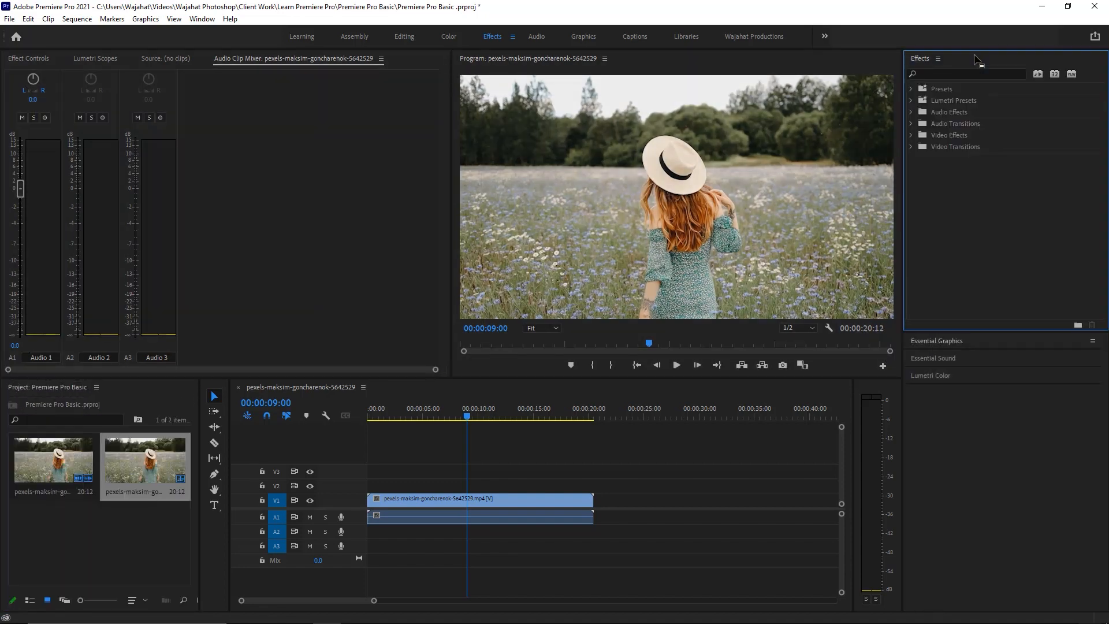
{"action": "left_click_drag", "start_coordinate": [964, 335], "coordinate": [1002, 184]}
Bring Effect Controls to the front and move the playhead to 00:00:06:07
{"action": "left_click", "coordinate": [17, 59]}
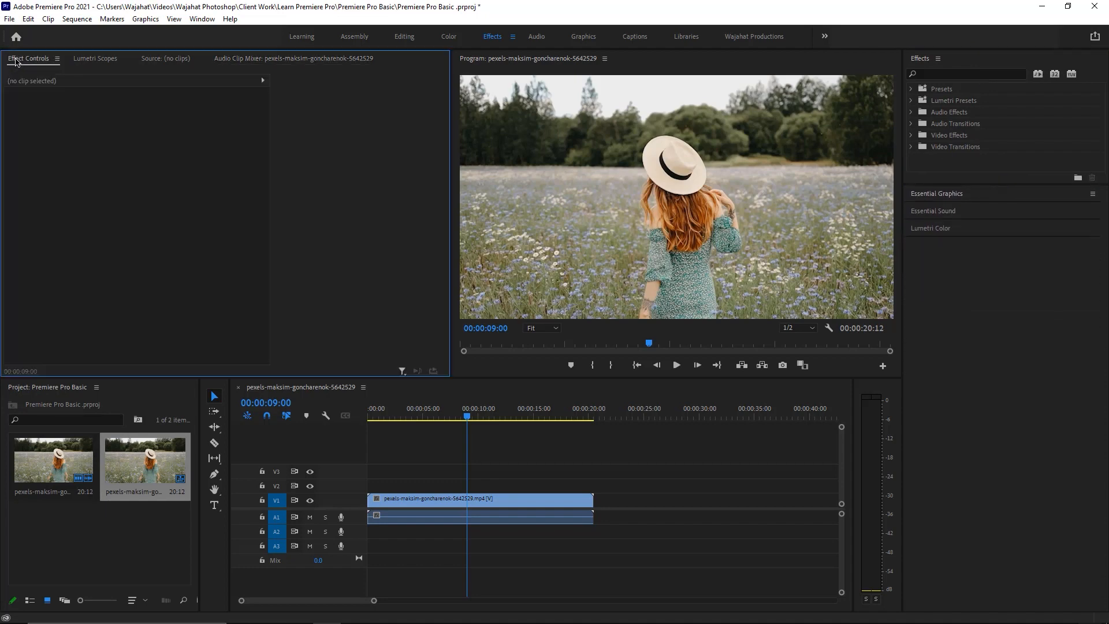
{"action": "left_click", "coordinate": [437, 412]}
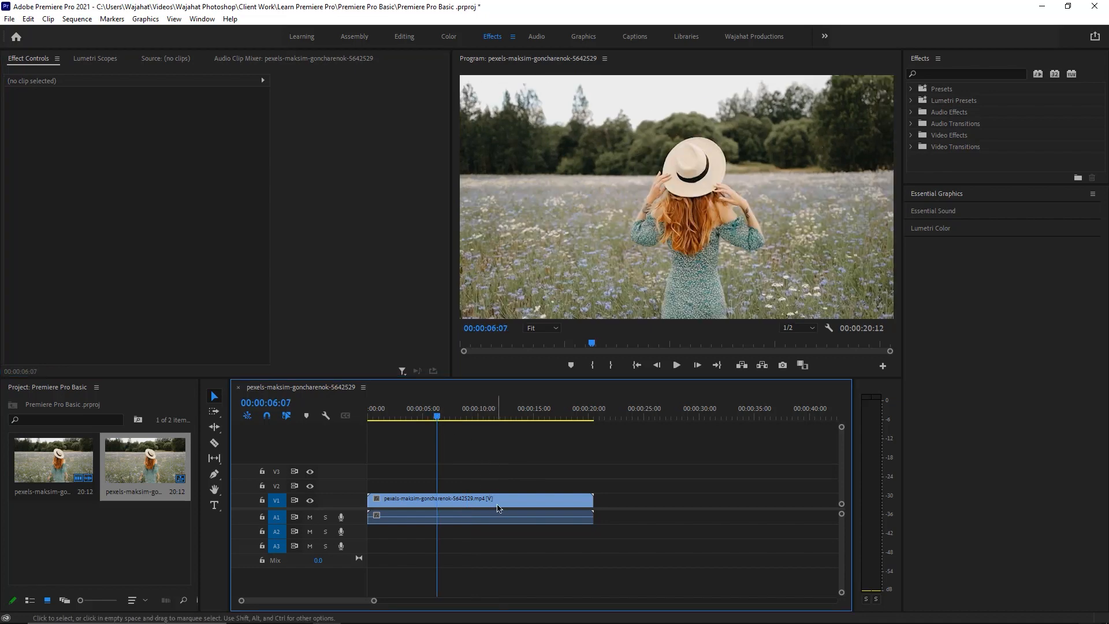
Save the current panel layout as a new workspace named My New Workspace
{"action": "left_click", "coordinate": [199, 25]}
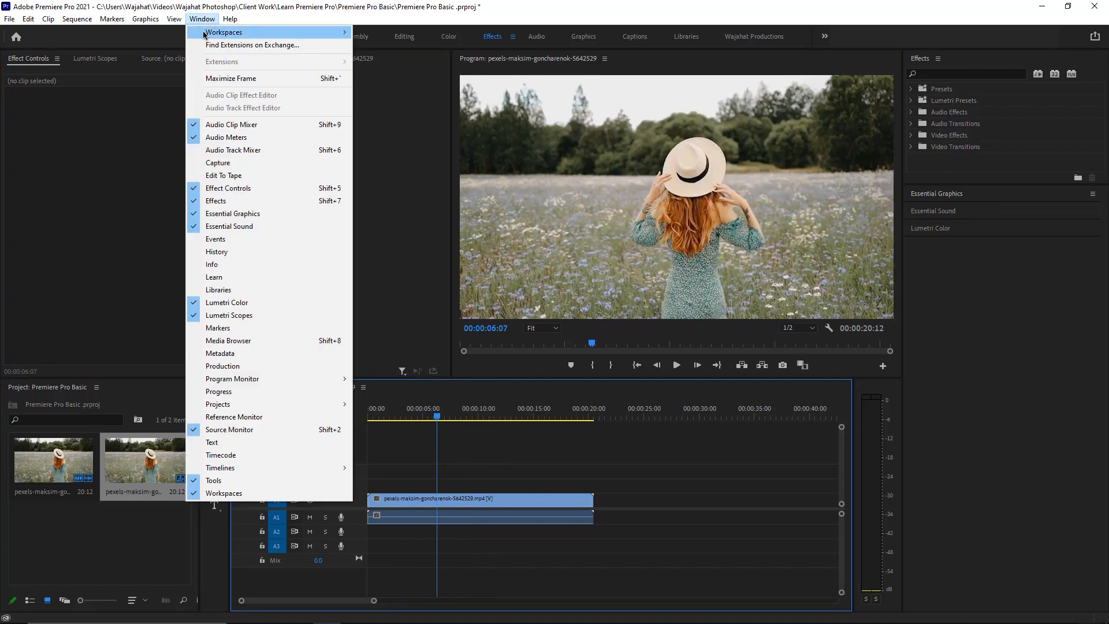
{"action": "mouse_move", "coordinate": [208, 33]}
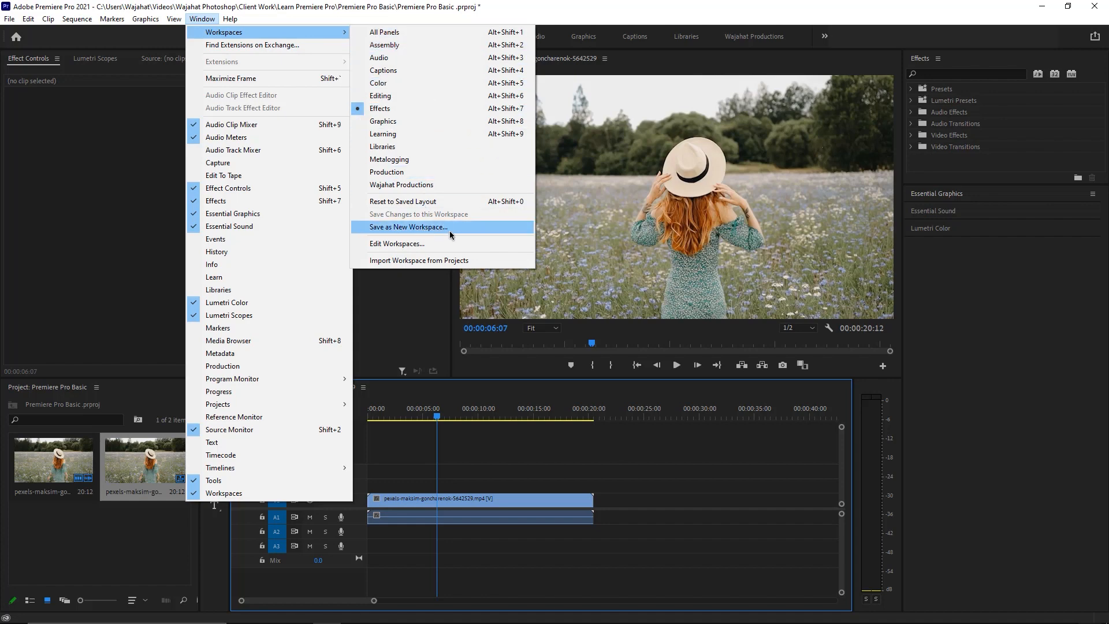
{"action": "left_click", "coordinate": [472, 233]}
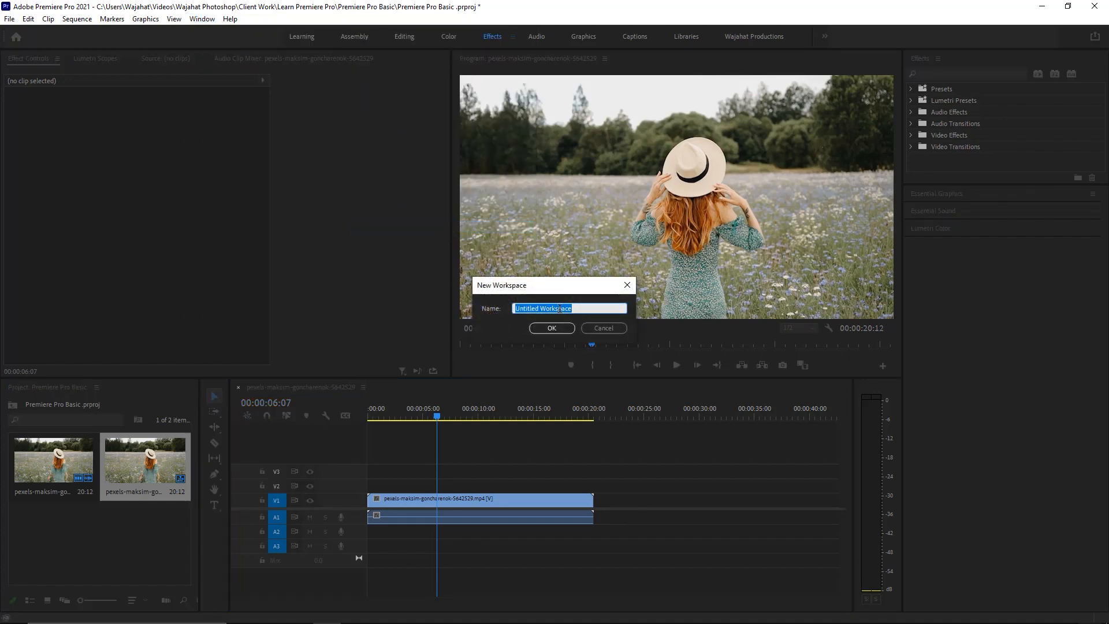
{"action": "type", "text": "My"}
{"action": "key", "text": "BackSpace"}
{"action": "key", "text": "BackSpace"}
{"action": "type", "text": "ew Workspace"}
{"action": "key", "text": "Return"}
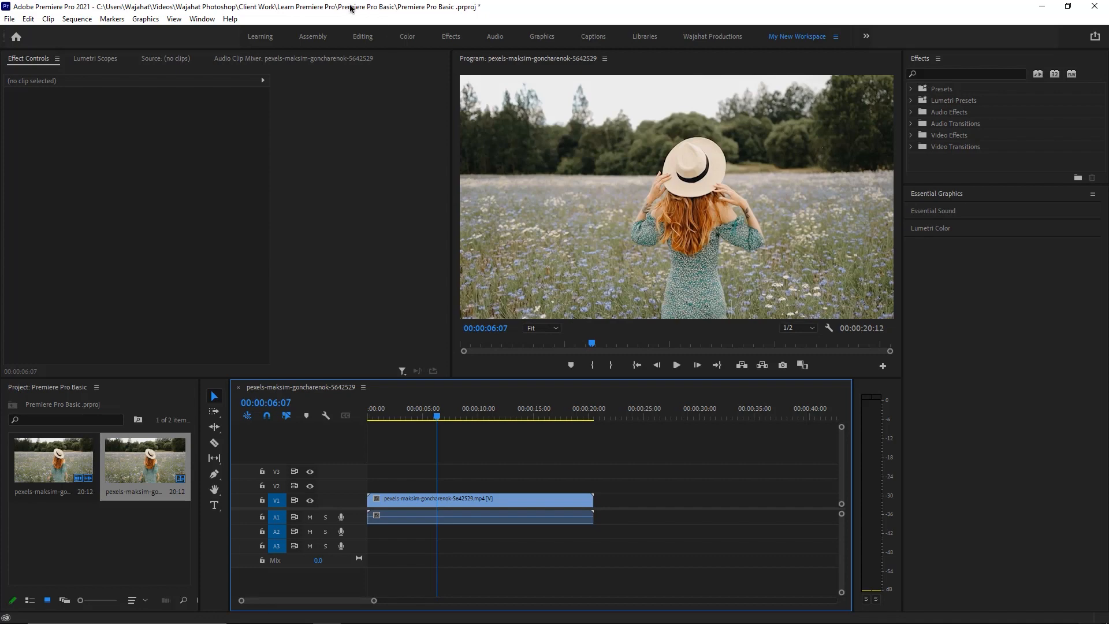
Turn on the option to import workspaces from projects
{"action": "left_click", "coordinate": [202, 19]}
{"action": "mouse_move", "coordinate": [217, 34]}
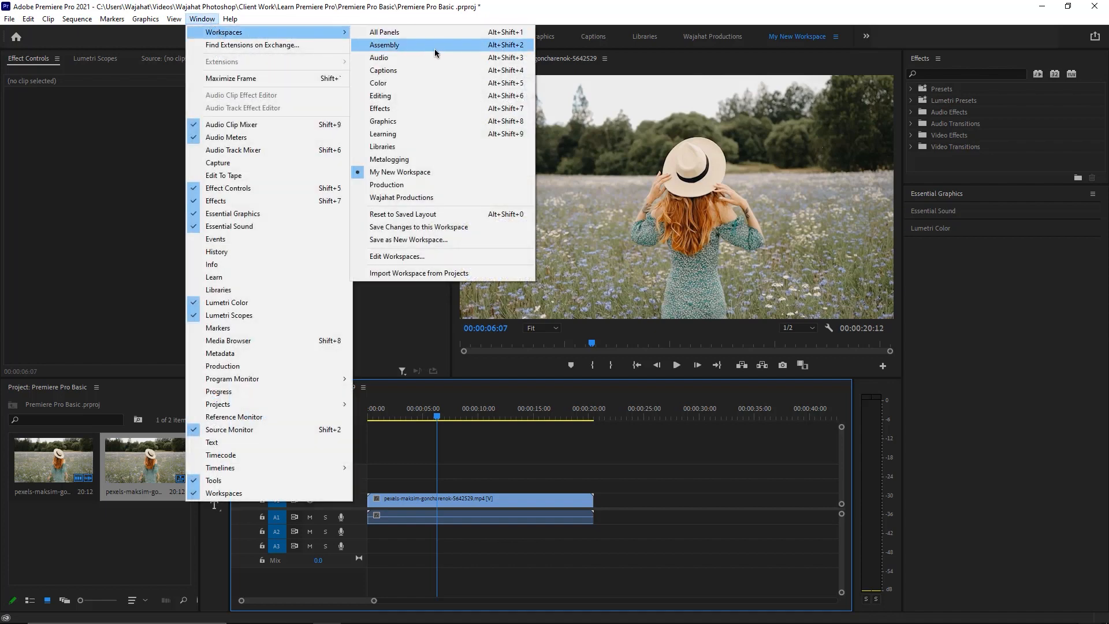
{"action": "left_click", "coordinate": [451, 273]}
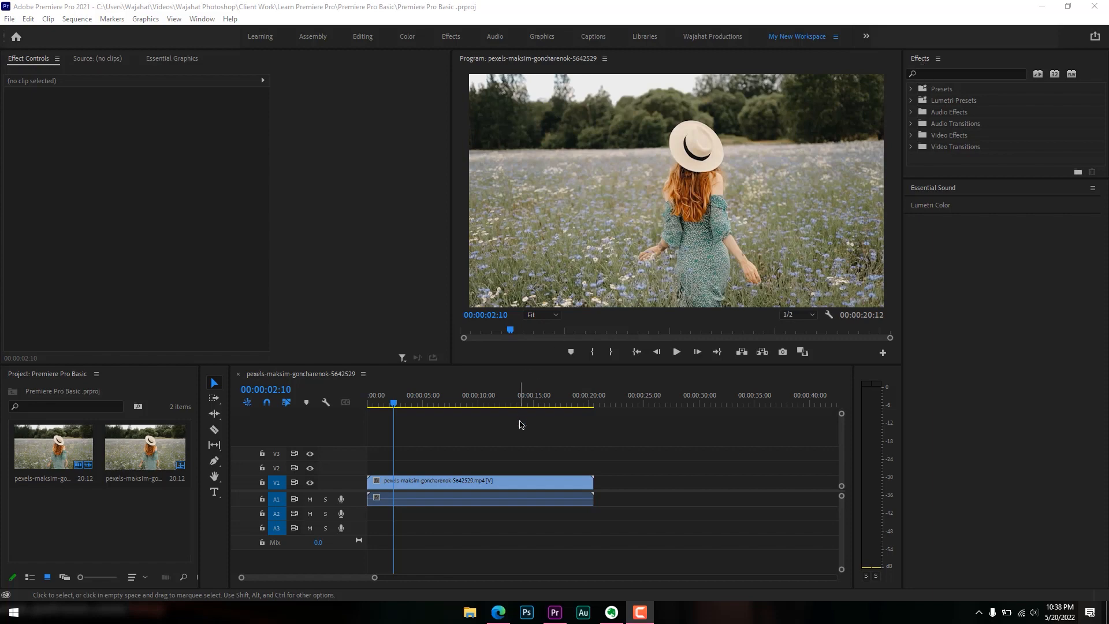
Examine the Essential Sound panel and the timeline clip's Lumetri Color controls, and collapse both
{"action": "left_click", "coordinate": [940, 192]}
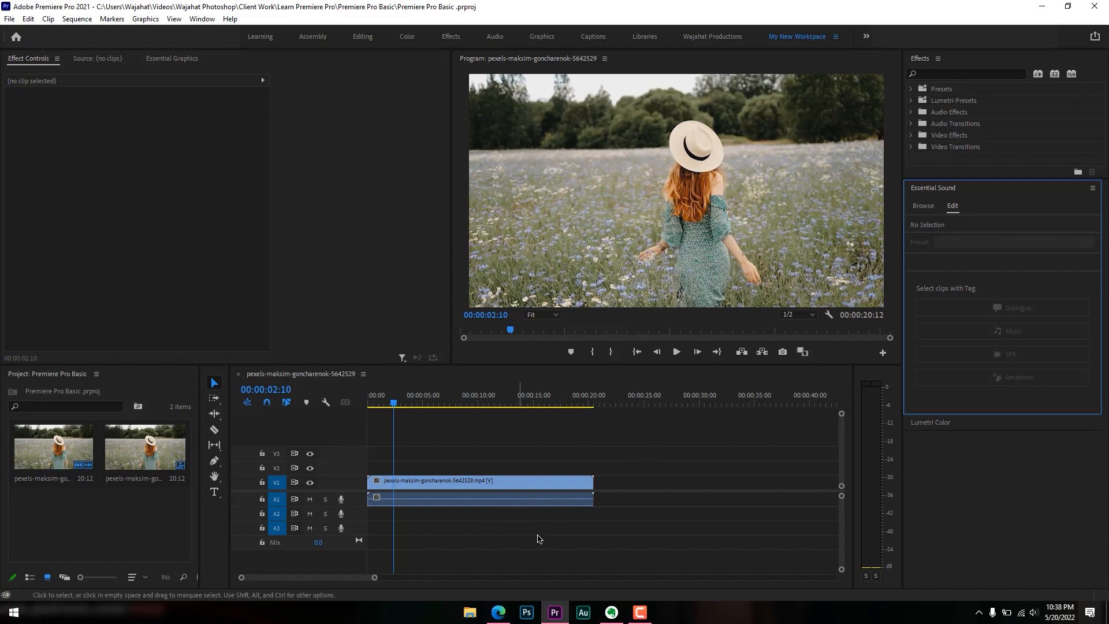
{"action": "left_click", "coordinate": [946, 190]}
{"action": "left_click", "coordinate": [944, 206]}
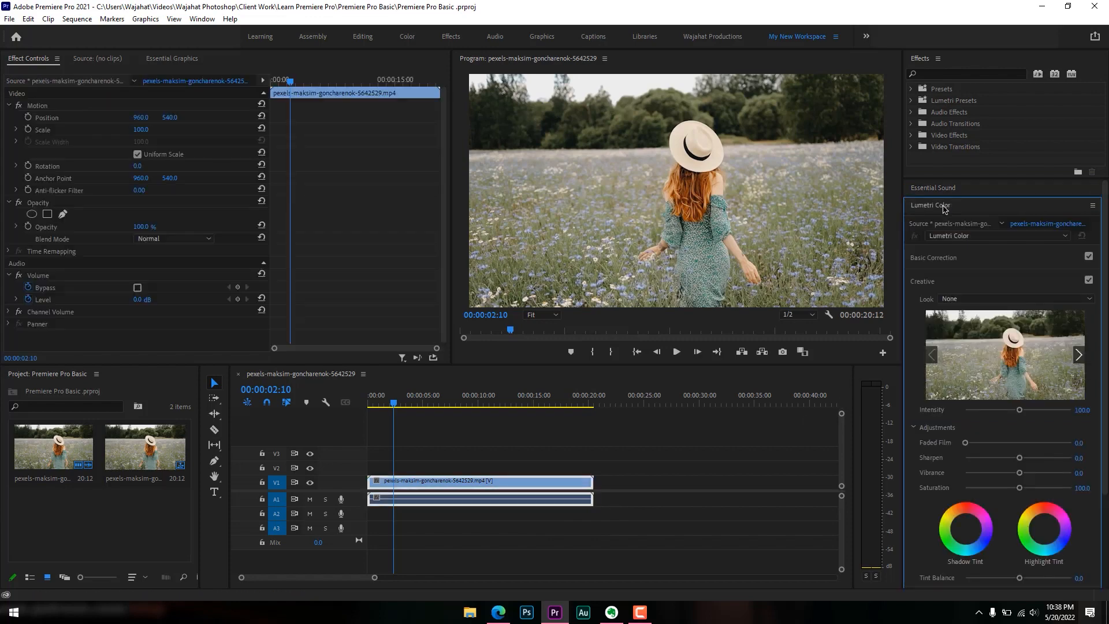
{"action": "left_click", "coordinate": [923, 62]}
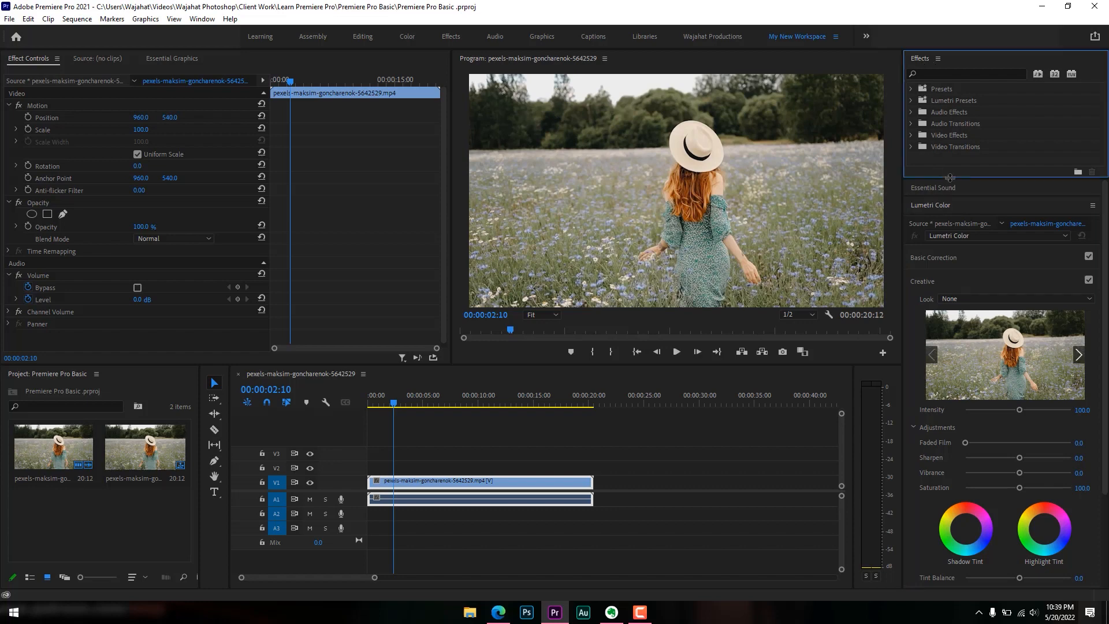
{"action": "left_click", "coordinate": [946, 209]}
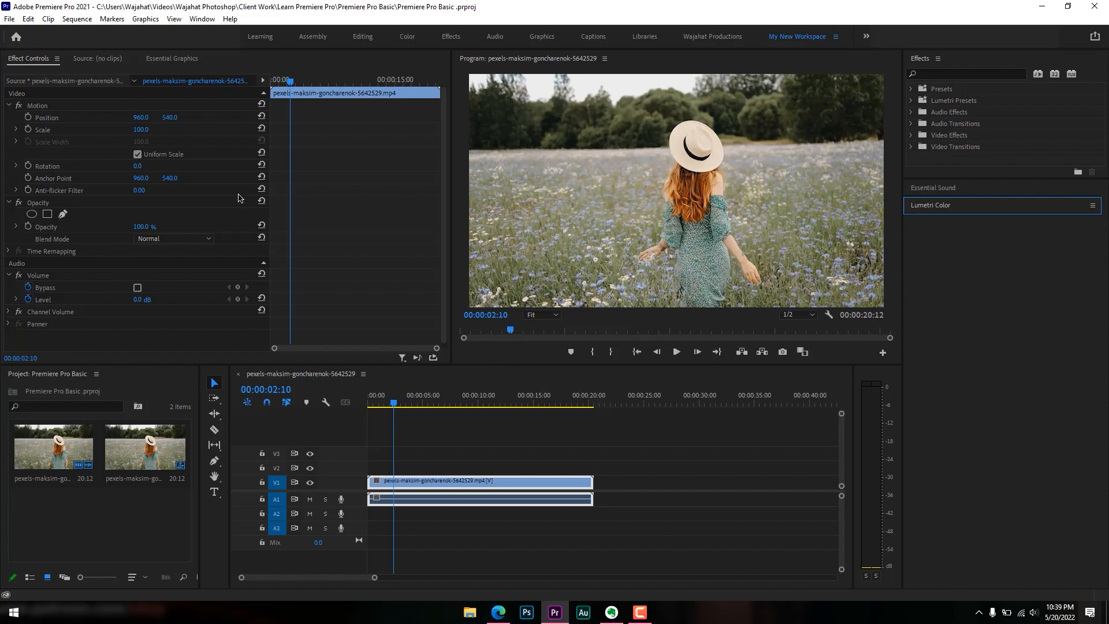
Close the Effects panel and bring it back into the workspace
{"action": "left_click", "coordinate": [203, 19]}
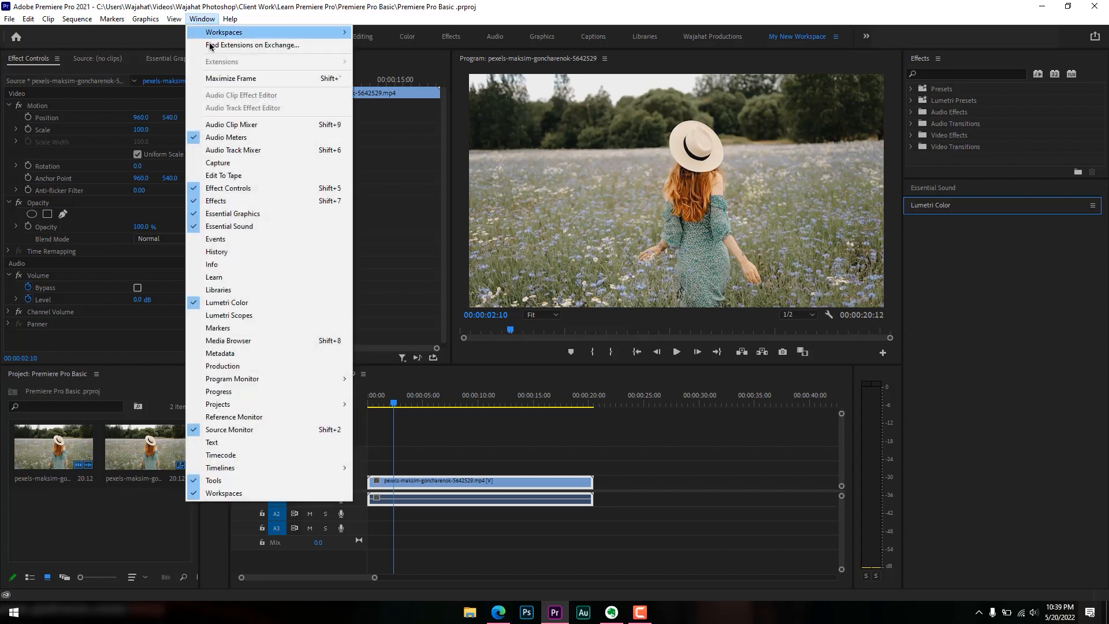
{"action": "right_click", "coordinate": [925, 62]}
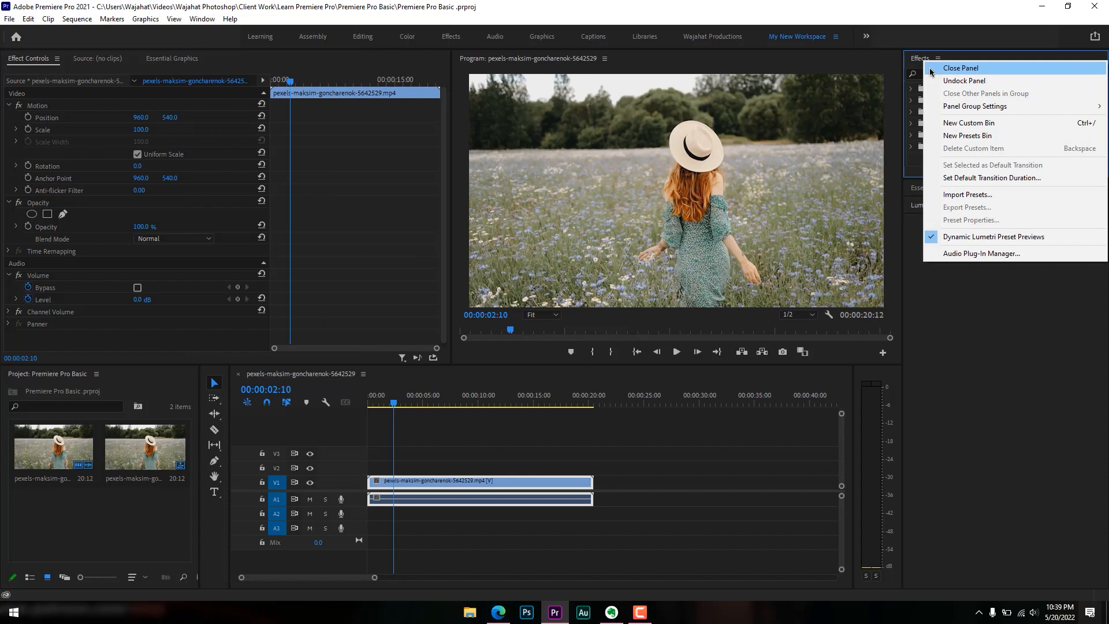
{"action": "left_click", "coordinate": [932, 72]}
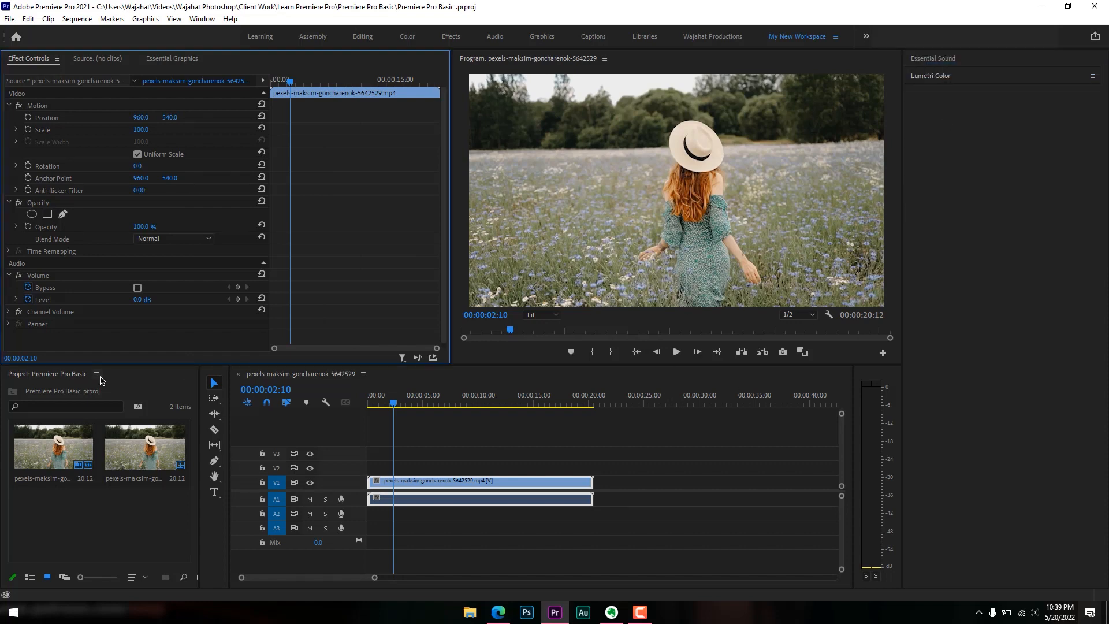
{"action": "left_click", "coordinate": [205, 20]}
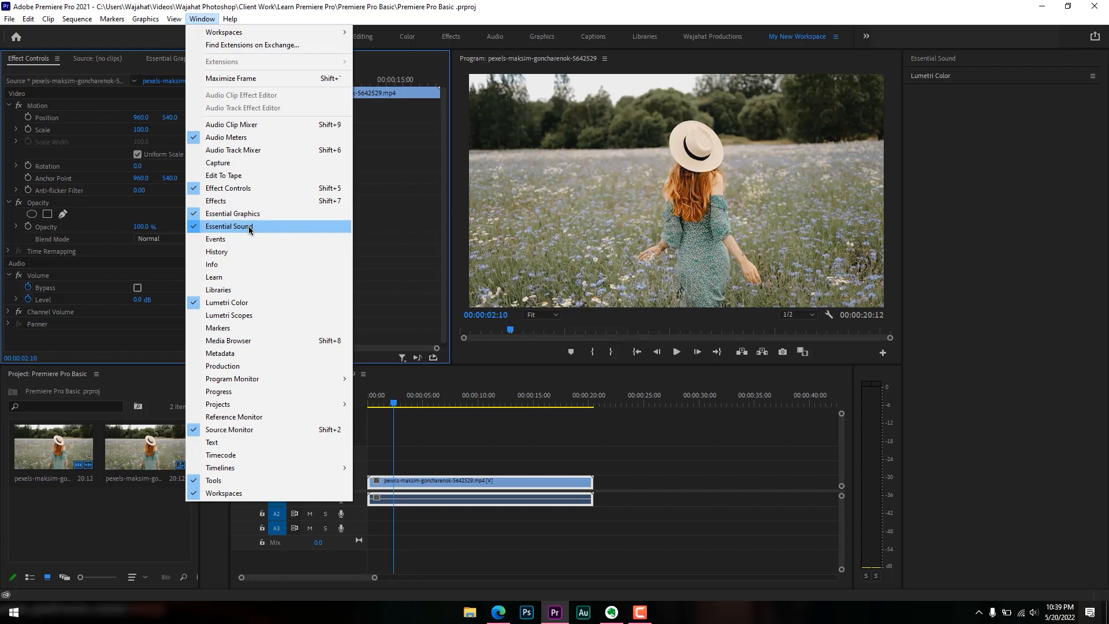
{"action": "left_click", "coordinate": [225, 206]}
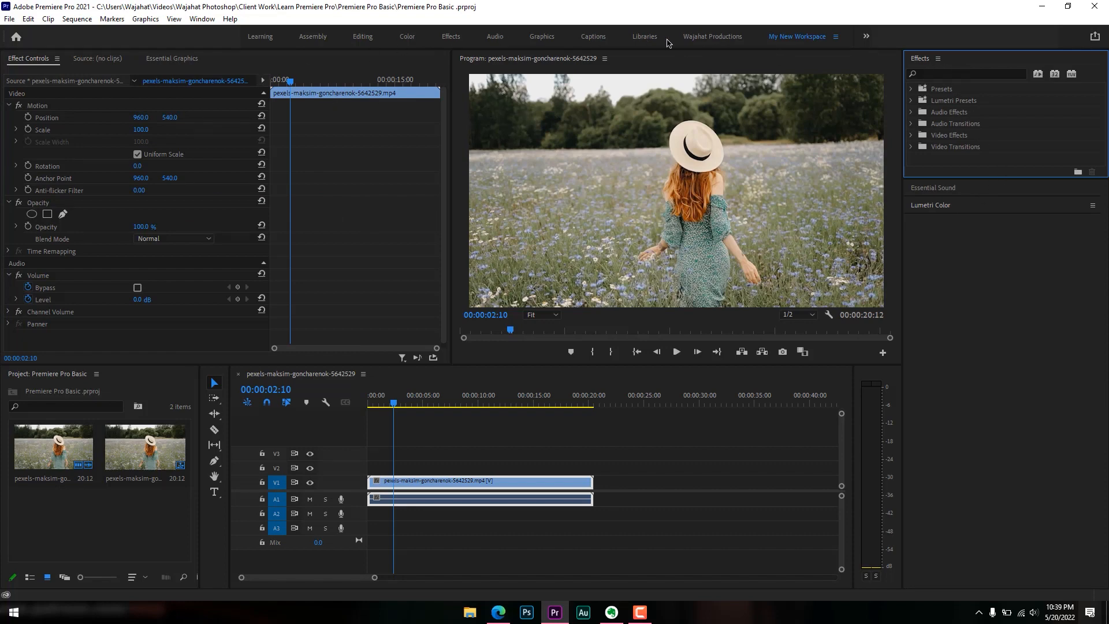
Minimize the workspaces bar
{"action": "right_click", "coordinate": [198, 39]}
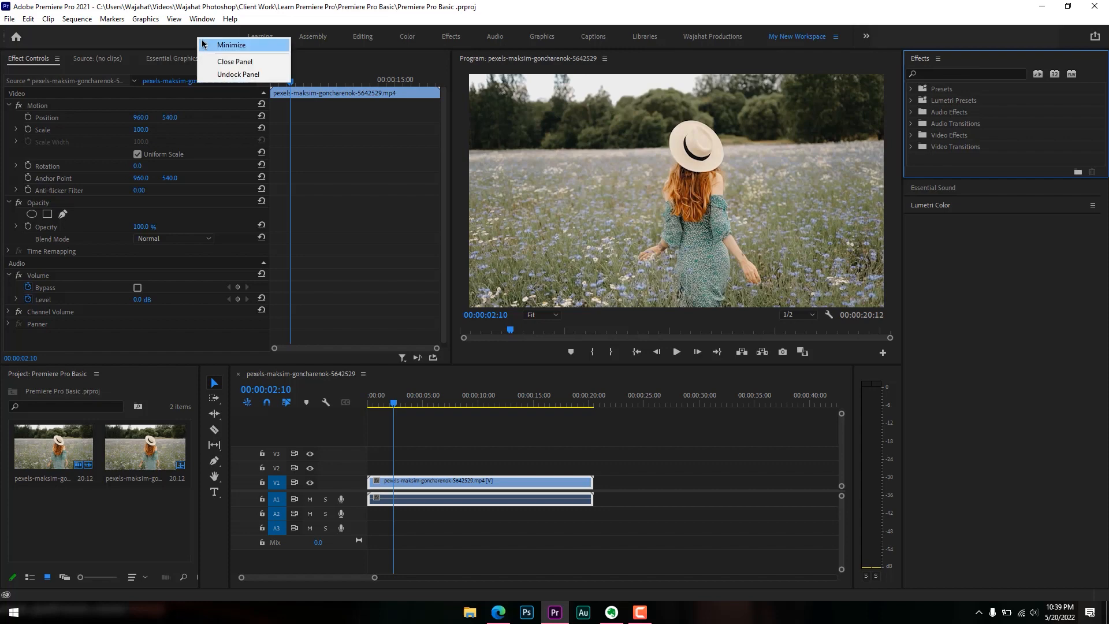
{"action": "left_click", "coordinate": [231, 45]}
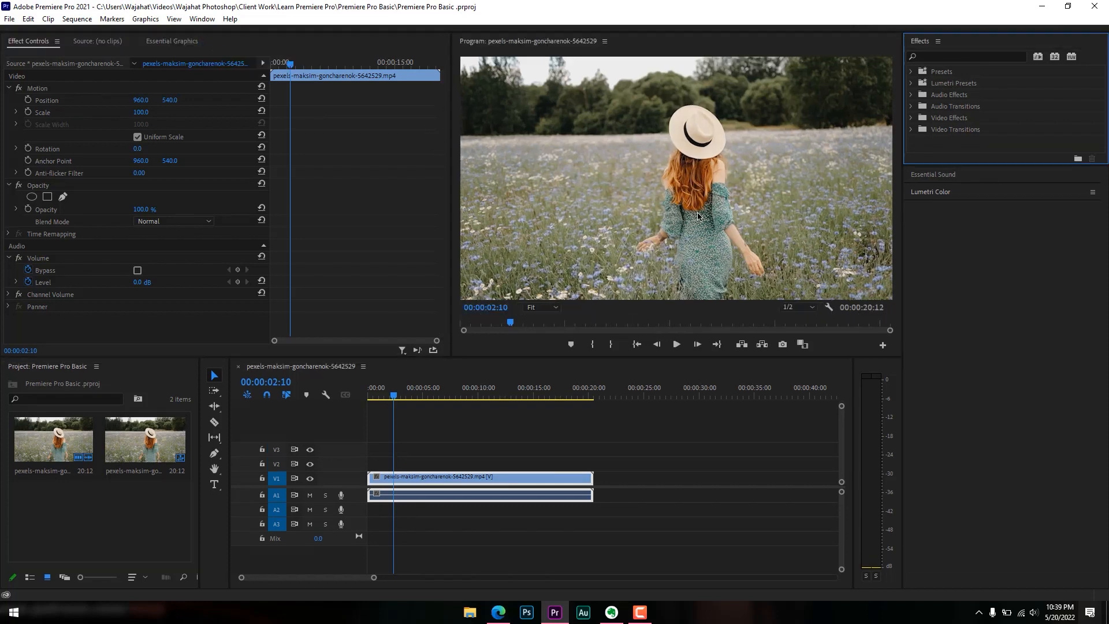
Search the effects for "brightn" and apply Brightness & Contrast to the timeline clip
{"action": "left_click", "coordinate": [955, 57]}
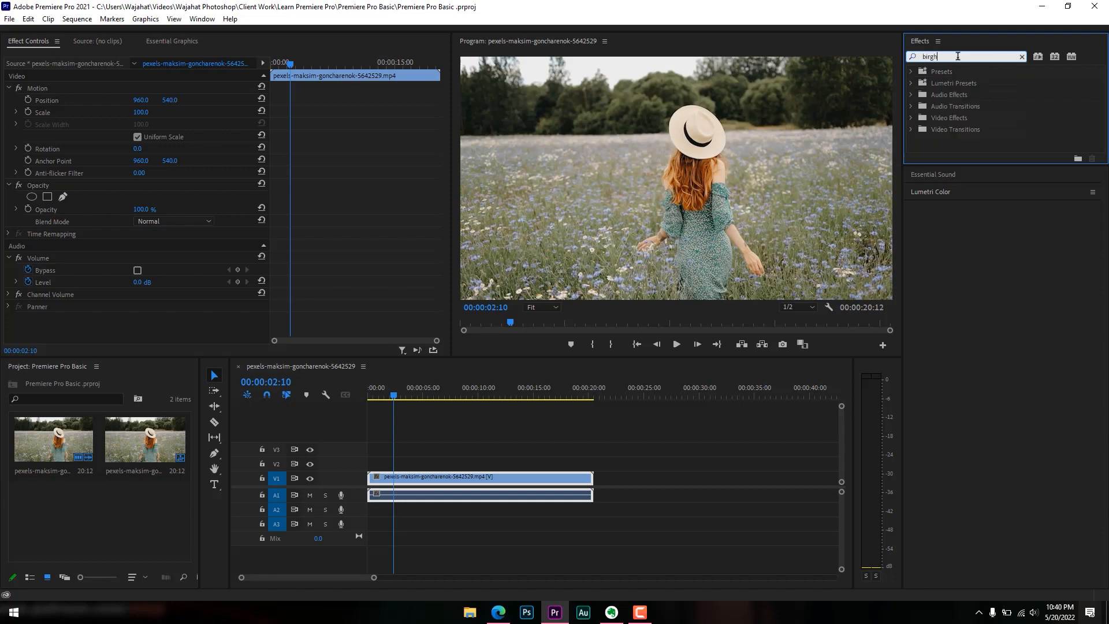
{"action": "type", "text": "brightn"}
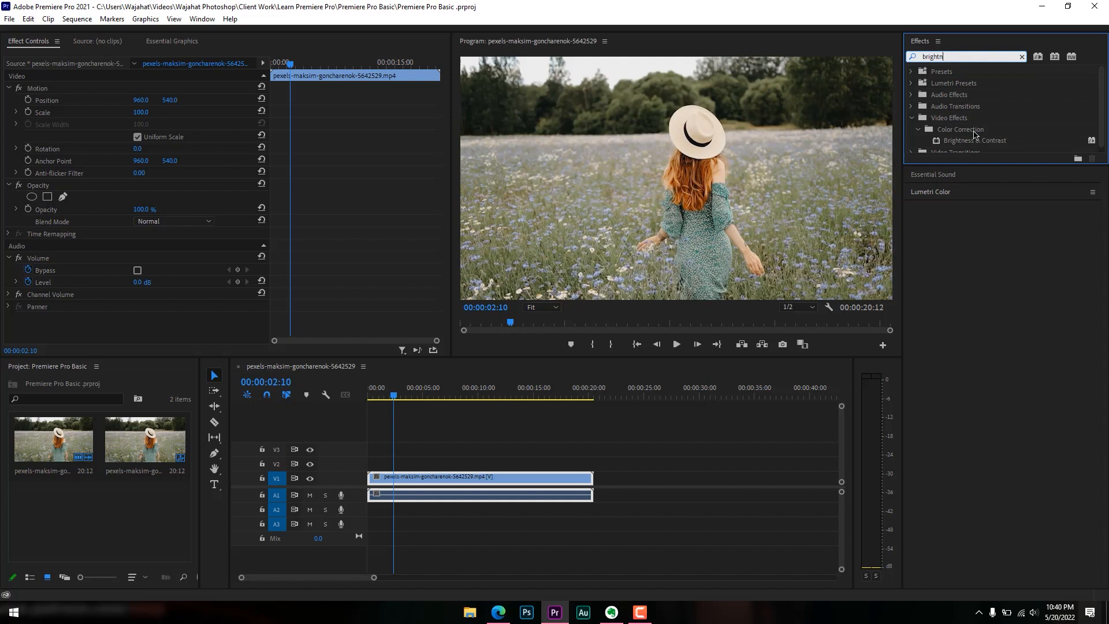
{"action": "scroll", "coordinate": [976, 138], "scroll_direction": "down", "scroll_amount": 1}
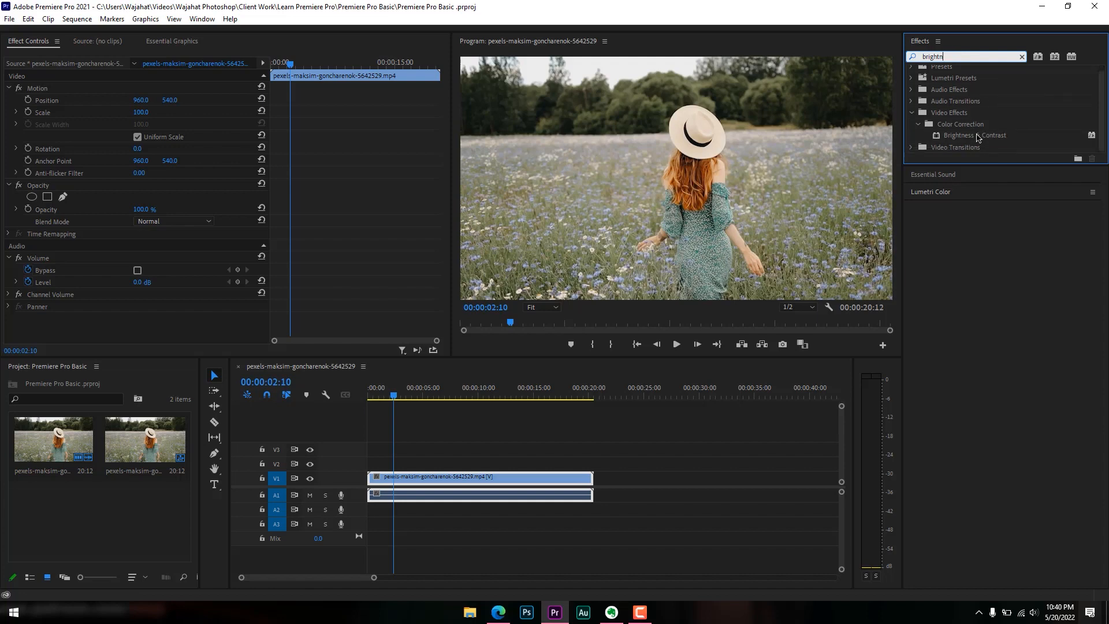
{"action": "left_click_drag", "start_coordinate": [977, 140], "coordinate": [479, 472]}
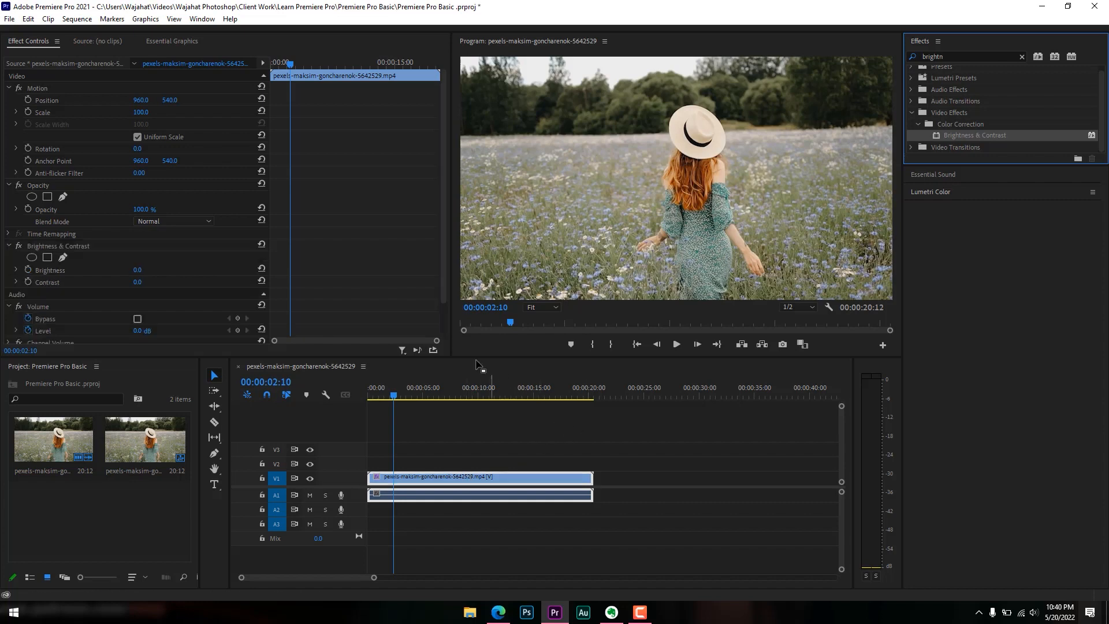
Examine the timeline clip's Effect Controls, comparing them with the clip deselected and reselected
{"action": "scroll", "coordinate": [358, 284], "scroll_direction": "down", "scroll_amount": 3}
{"action": "scroll", "coordinate": [358, 284], "scroll_direction": "up", "scroll_amount": 3}
{"action": "left_click", "coordinate": [500, 465]}
{"action": "left_click", "coordinate": [502, 479]}
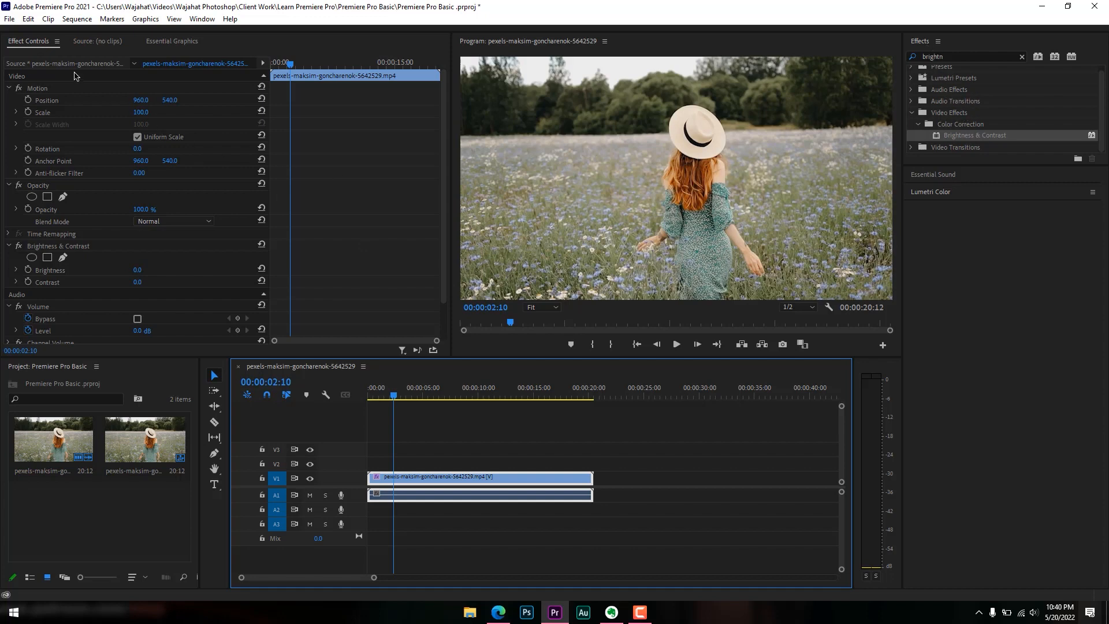
{"action": "left_click", "coordinate": [437, 462]}
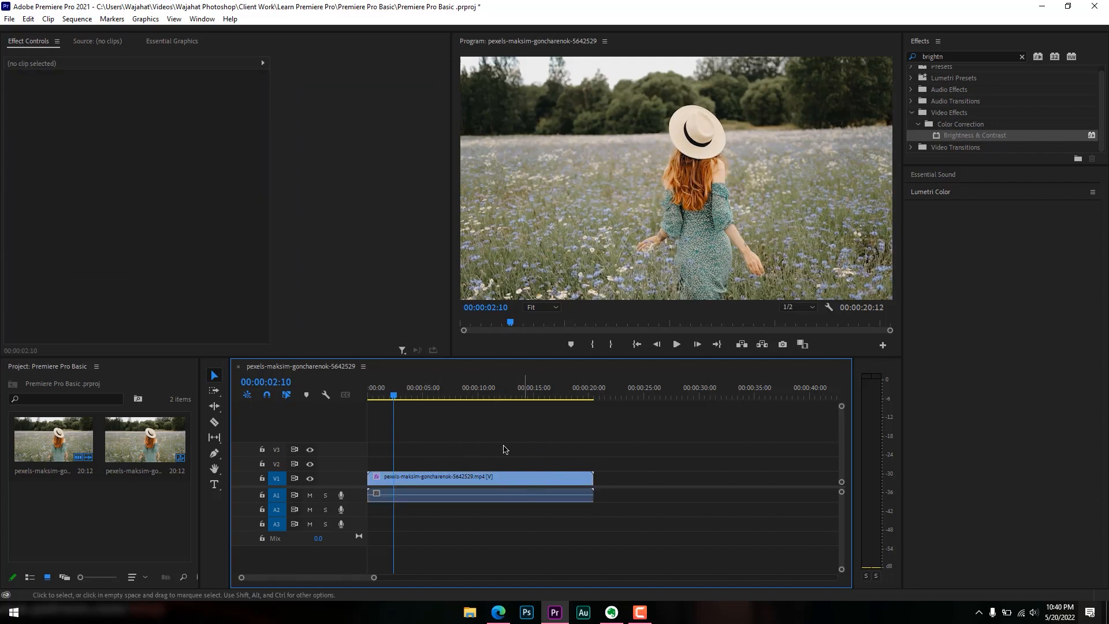
{"action": "left_click", "coordinate": [484, 482]}
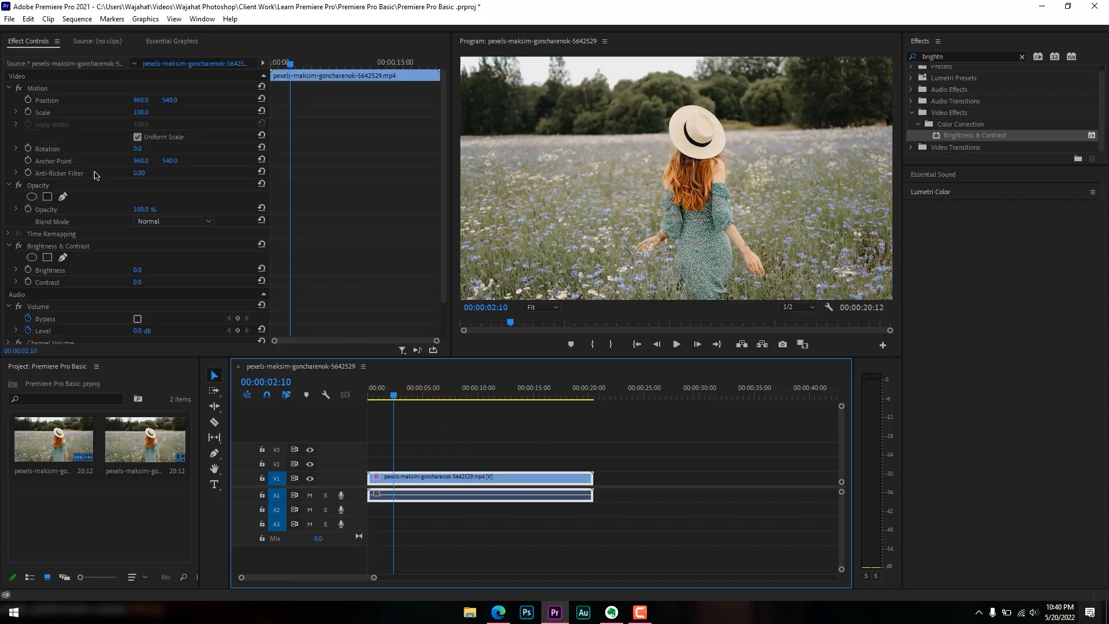
{"action": "scroll", "coordinate": [83, 172], "scroll_direction": "down", "scroll_amount": 3}
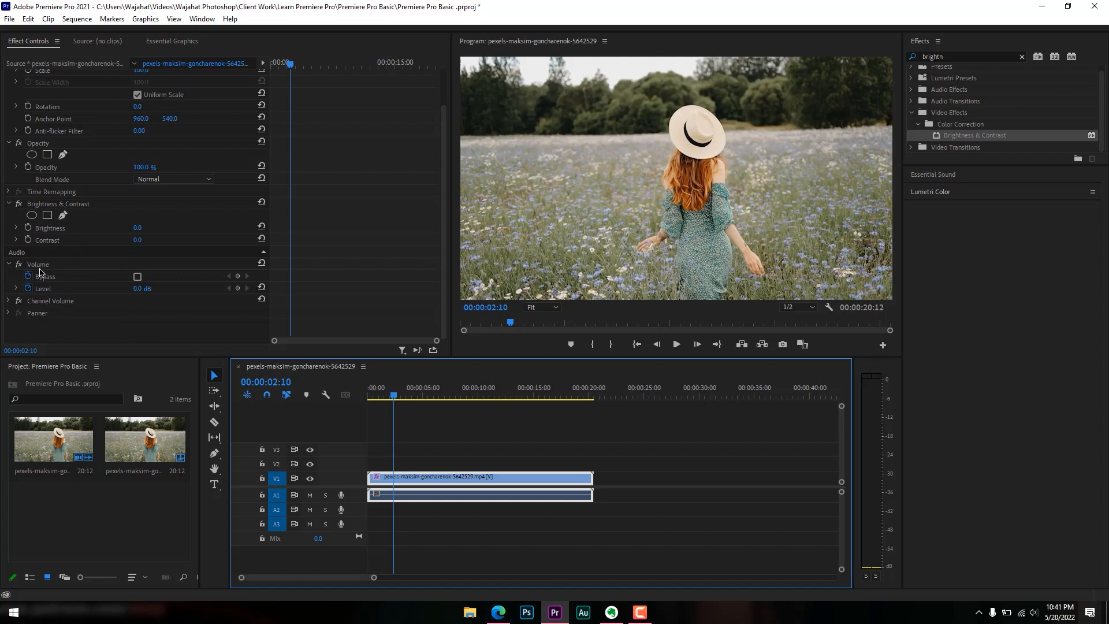
{"action": "scroll", "coordinate": [41, 266], "scroll_direction": "up", "scroll_amount": 3}
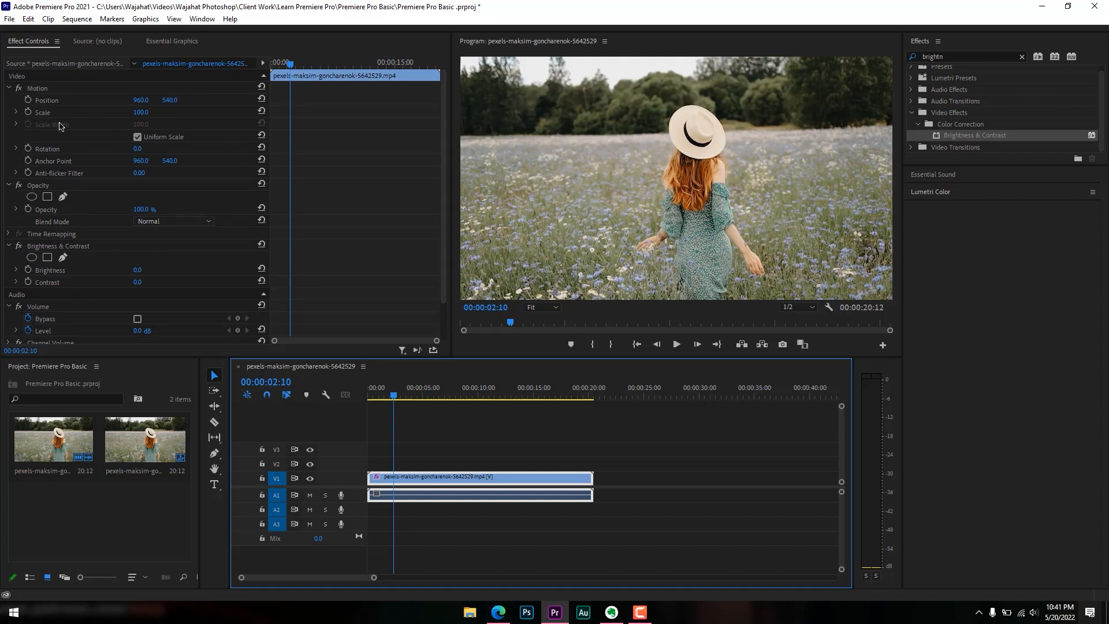
{"action": "scroll", "coordinate": [81, 154], "scroll_direction": "down", "scroll_amount": 2}
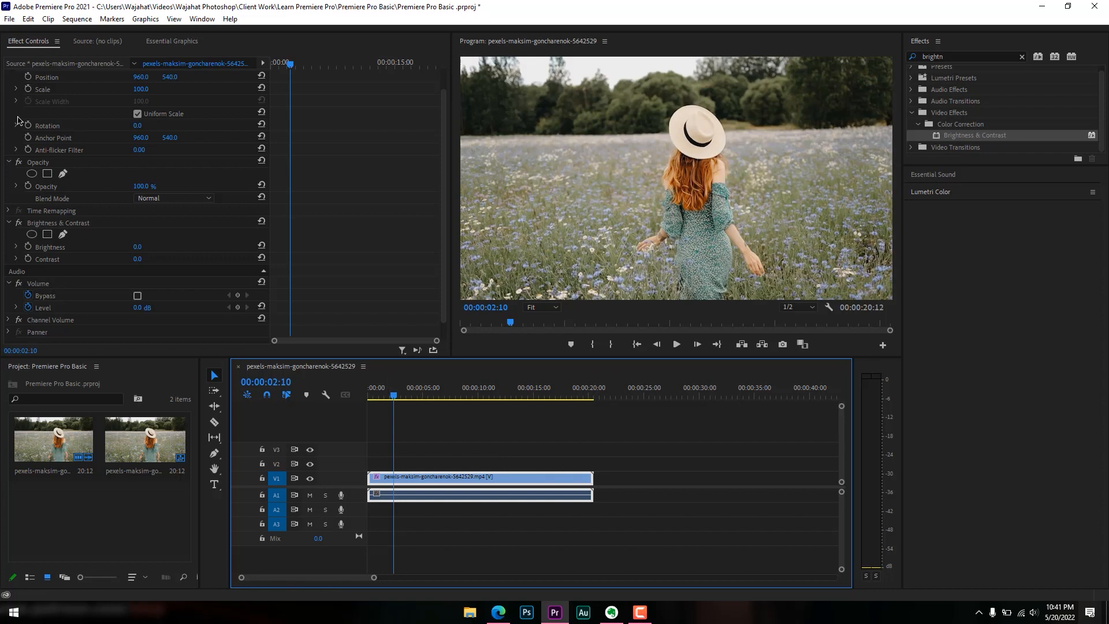
Remove the Brightness & Contrast effect from the timeline clip
{"action": "left_click", "coordinate": [81, 225]}
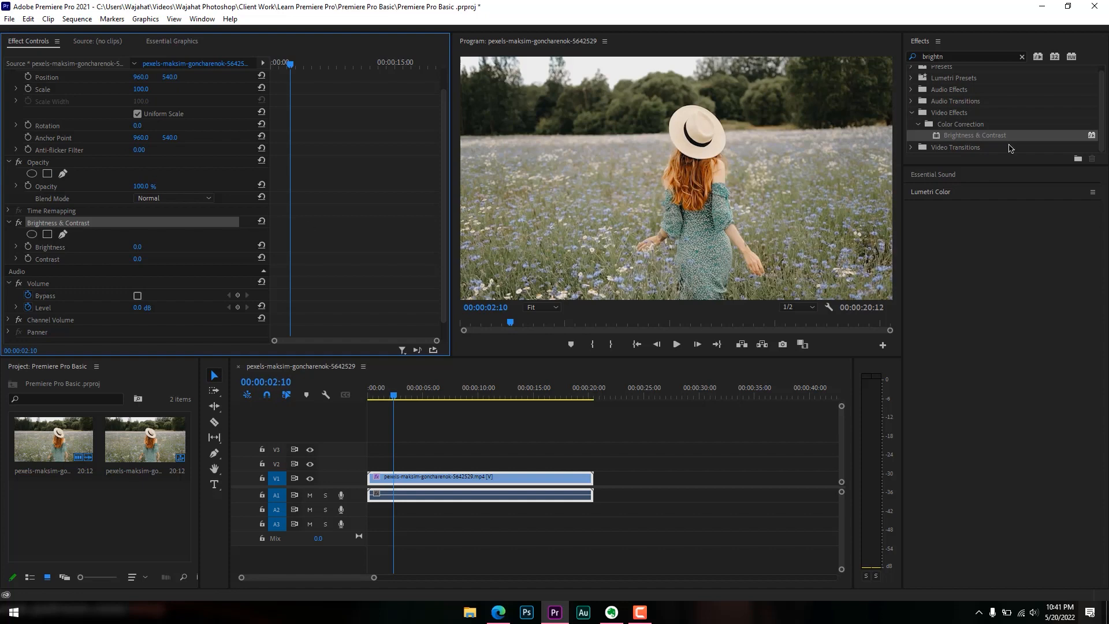
{"action": "right_click", "coordinate": [44, 220]}
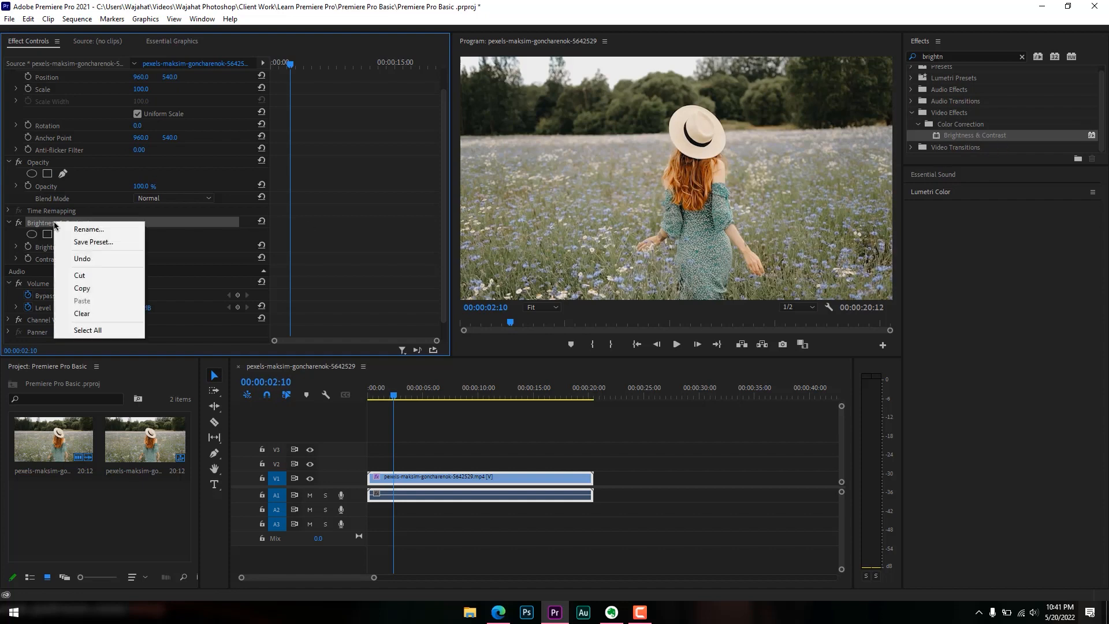
{"action": "left_click", "coordinate": [100, 318]}
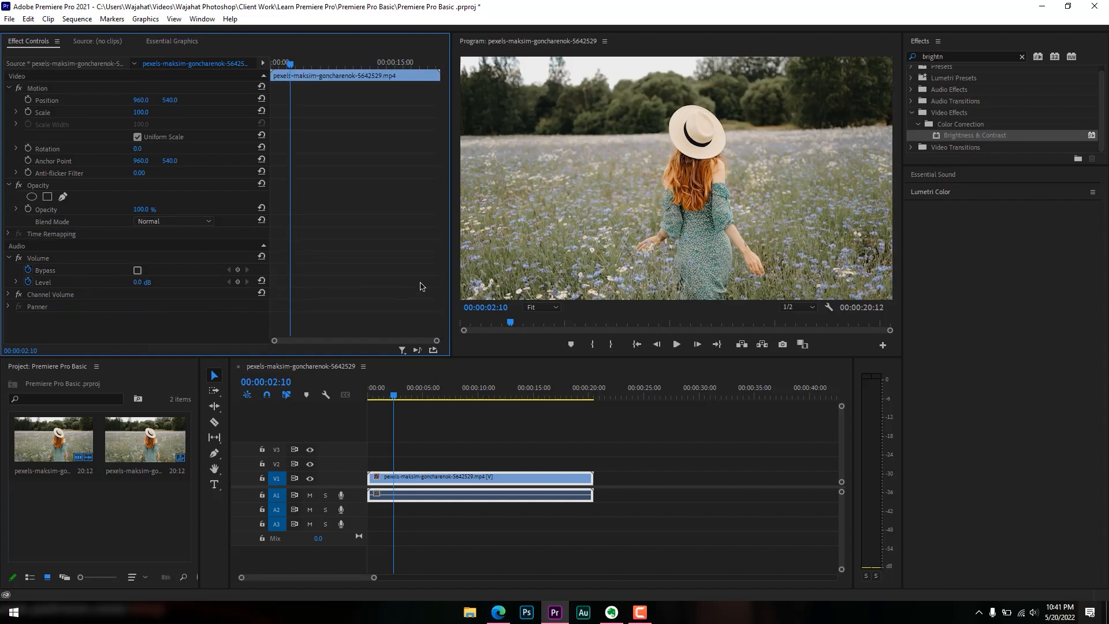
Apply Brightness & Contrast to the timeline clip, setting Brightness to -1.0 and Contrast to 36.0
{"action": "left_click_drag", "start_coordinate": [958, 141], "coordinate": [485, 478]}
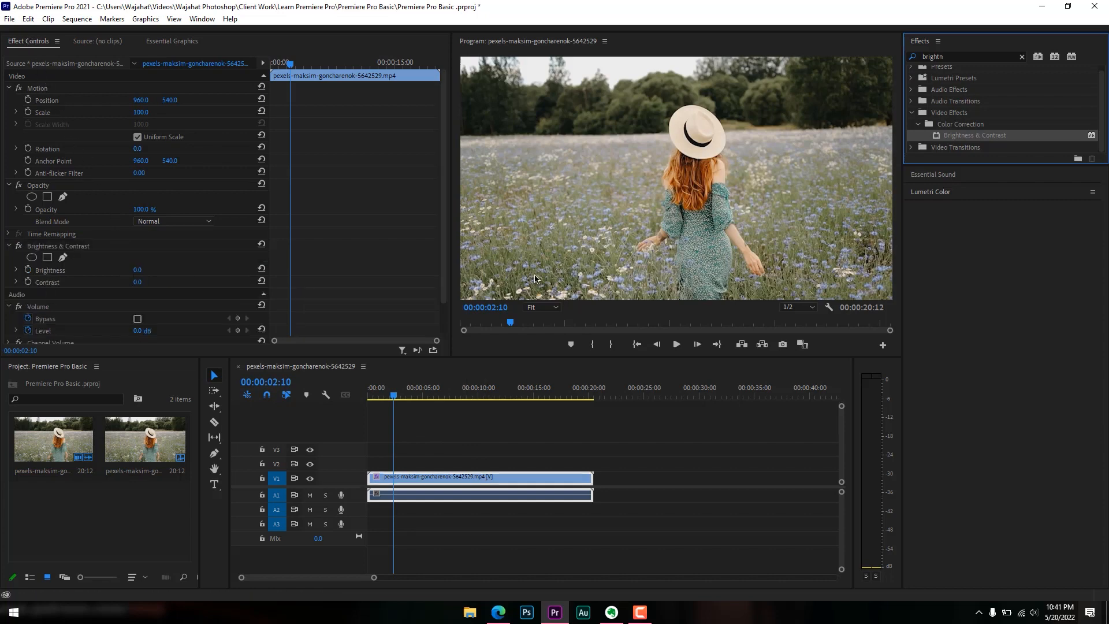
{"action": "mouse_move", "coordinate": [137, 282]}
{"action": "left_mouse_down"}
{"action": "mouse_move", "coordinate": [153, 271]}
{"action": "mouse_move", "coordinate": [140, 271]}
{"action": "mouse_move", "coordinate": [153, 283]}
{"action": "left_mouse_up"}
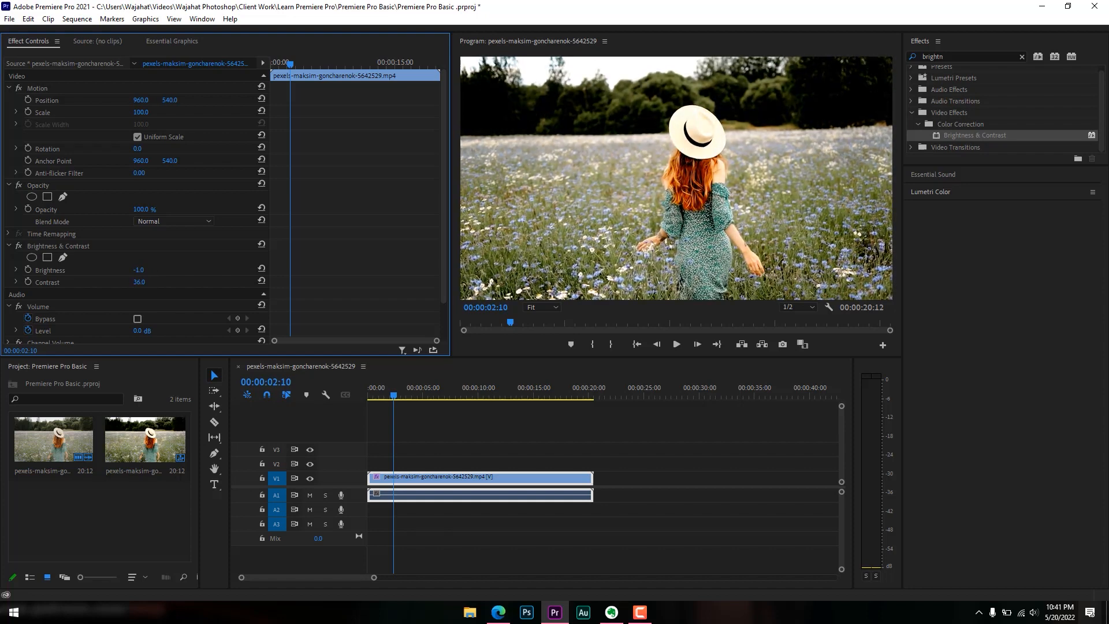
Search the effects for "Curve" and apply Luma Curve to the timeline clip
{"action": "left_click", "coordinate": [1022, 57]}
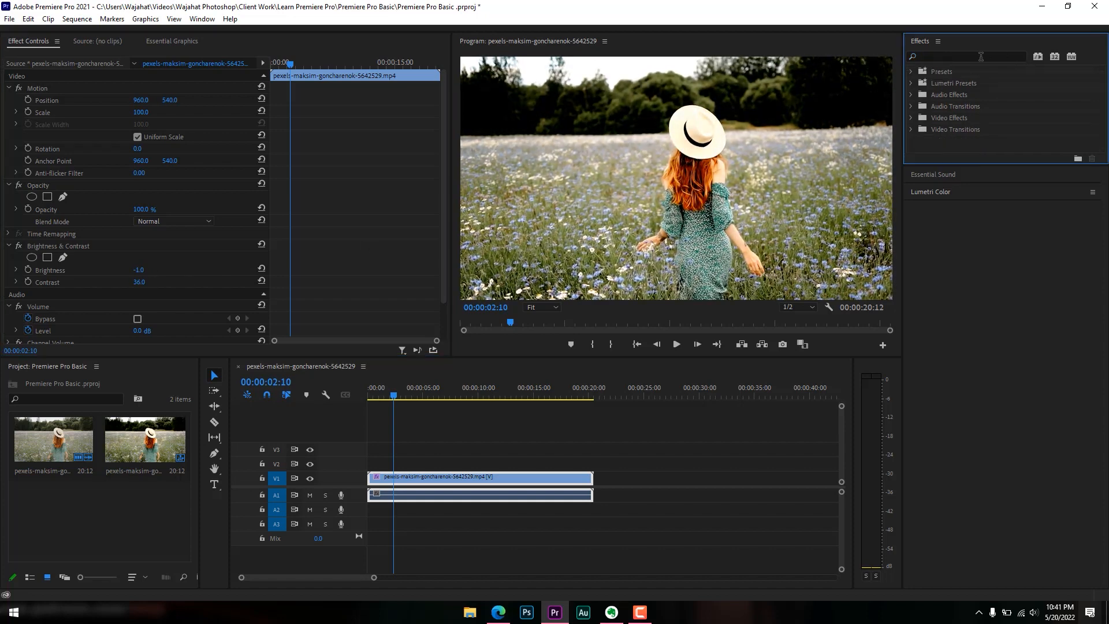
{"action": "left_click", "coordinate": [981, 56]}
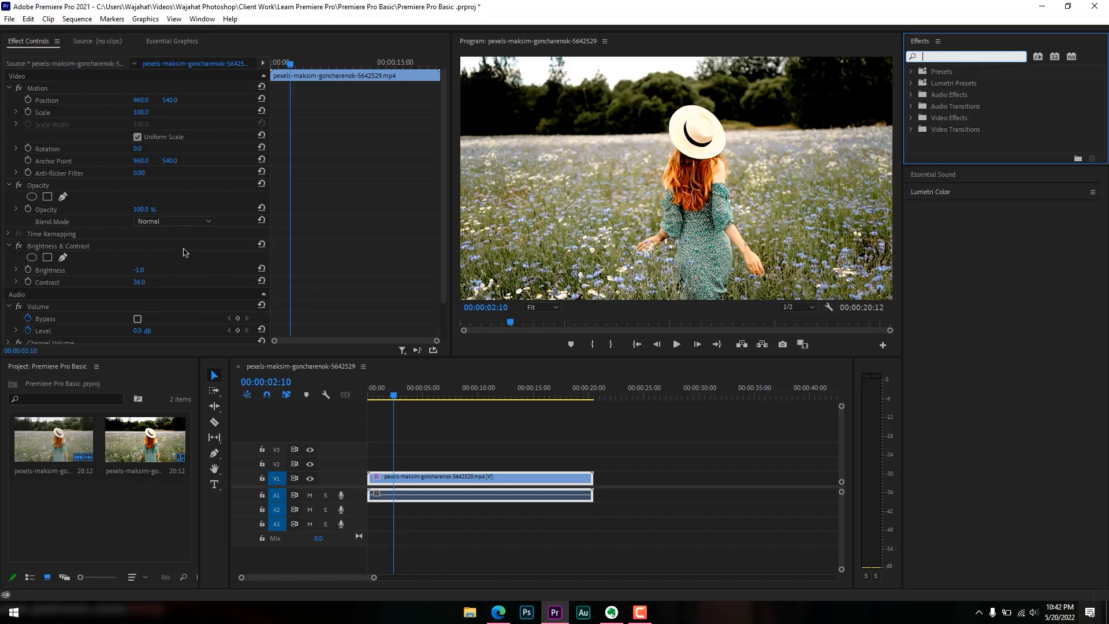
{"action": "scroll", "coordinate": [185, 253], "scroll_direction": "down", "scroll_amount": 1}
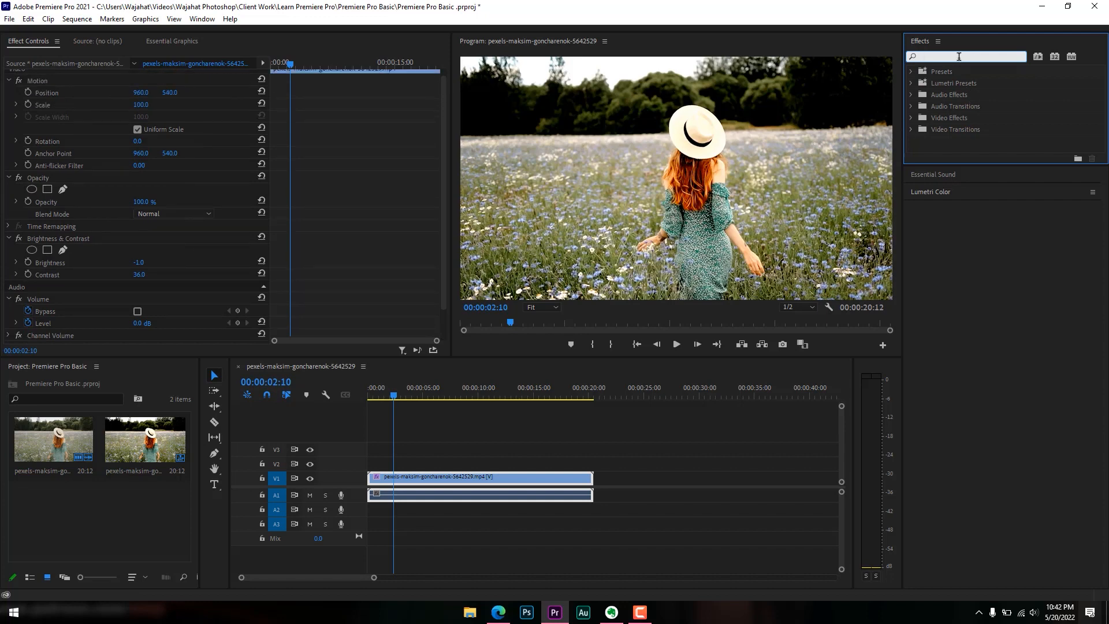
{"action": "type", "text": "Curve"}
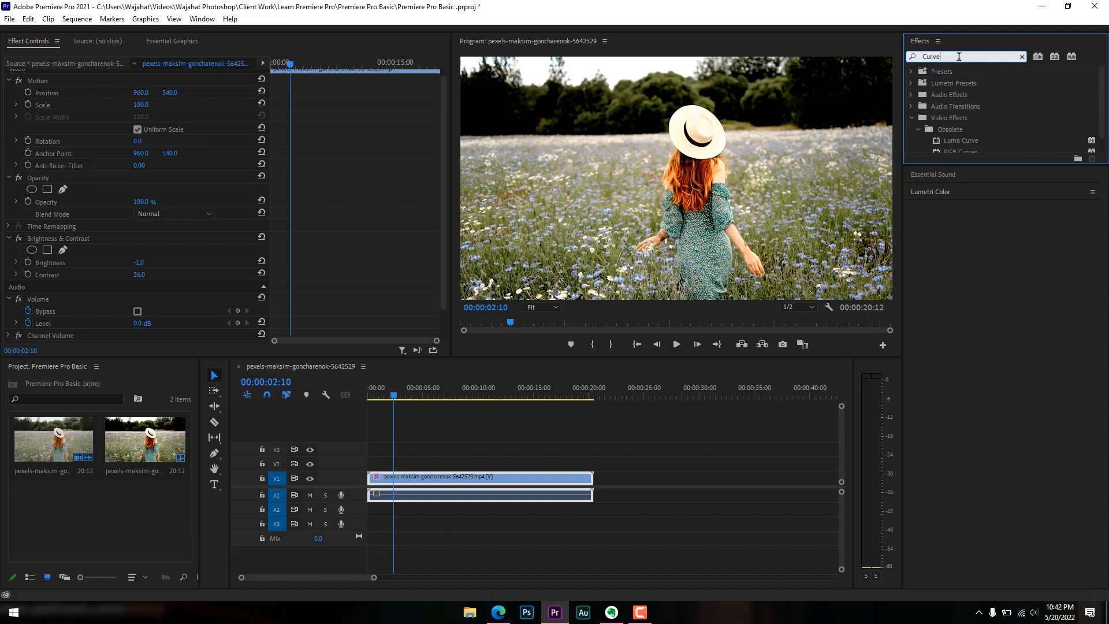
{"action": "scroll", "coordinate": [962, 78], "scroll_direction": "down", "scroll_amount": 1}
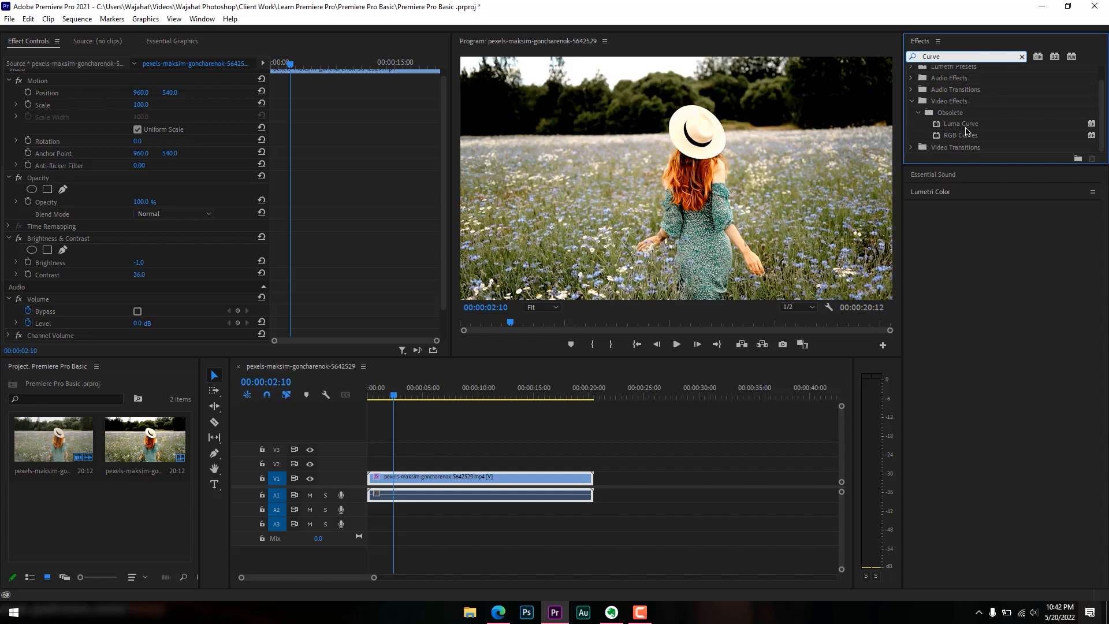
{"action": "left_click_drag", "start_coordinate": [968, 127], "coordinate": [468, 479]}
Shape the clip's Luma Waveform into a gentle S-curve, with a slightly lowered shadow point and a raised upper-midtone point
{"action": "scroll", "coordinate": [109, 287], "scroll_direction": "down", "scroll_amount": 5}
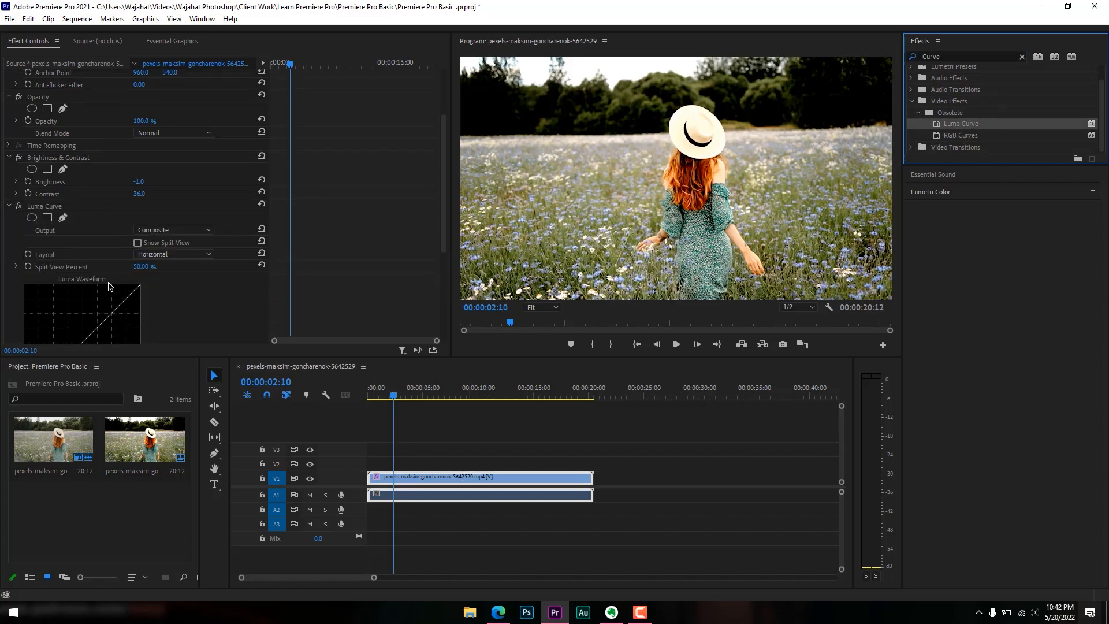
{"action": "scroll", "coordinate": [110, 286], "scroll_direction": "down", "scroll_amount": 1}
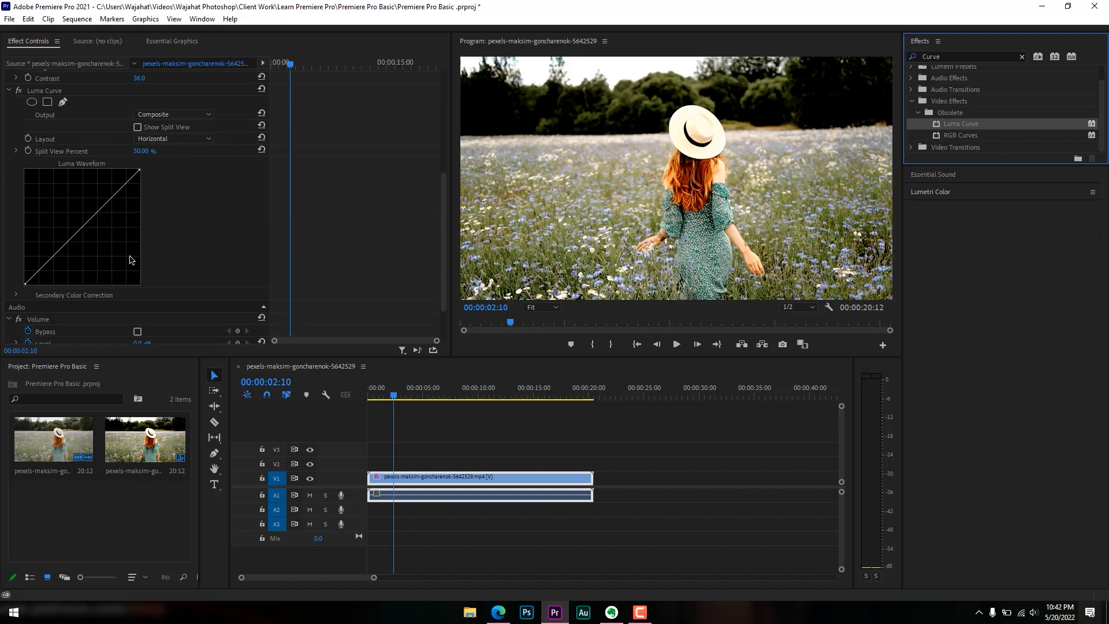
{"action": "left_click_drag", "start_coordinate": [52, 255], "coordinate": [53, 258]}
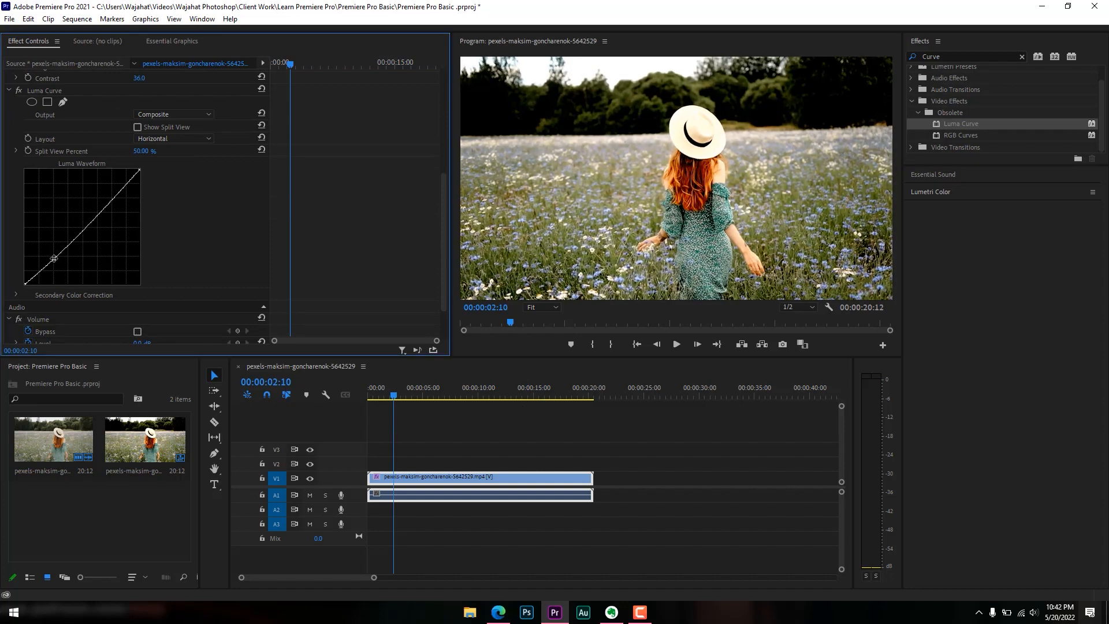
{"action": "left_click_drag", "start_coordinate": [92, 219], "coordinate": [98, 222]}
{"action": "left_click_drag", "start_coordinate": [139, 170], "coordinate": [140, 169]}
{"action": "left_click_drag", "start_coordinate": [95, 224], "coordinate": [90, 213]}
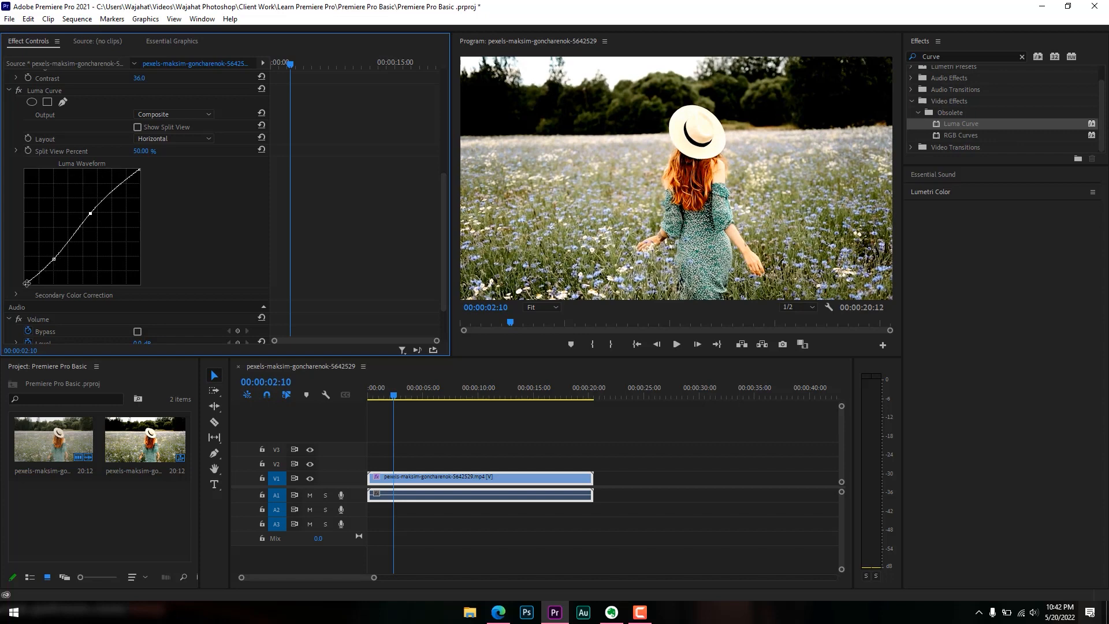
{"action": "left_click_drag", "start_coordinate": [26, 284], "coordinate": [25, 284]}
Review the Brightness & Contrast and Luma Curve settings in the clip's Effect Controls
{"action": "left_click", "coordinate": [932, 45]}
{"action": "scroll", "coordinate": [57, 228], "scroll_direction": "up", "scroll_amount": 1}
{"action": "scroll", "coordinate": [56, 228], "scroll_direction": "up", "scroll_amount": 3}
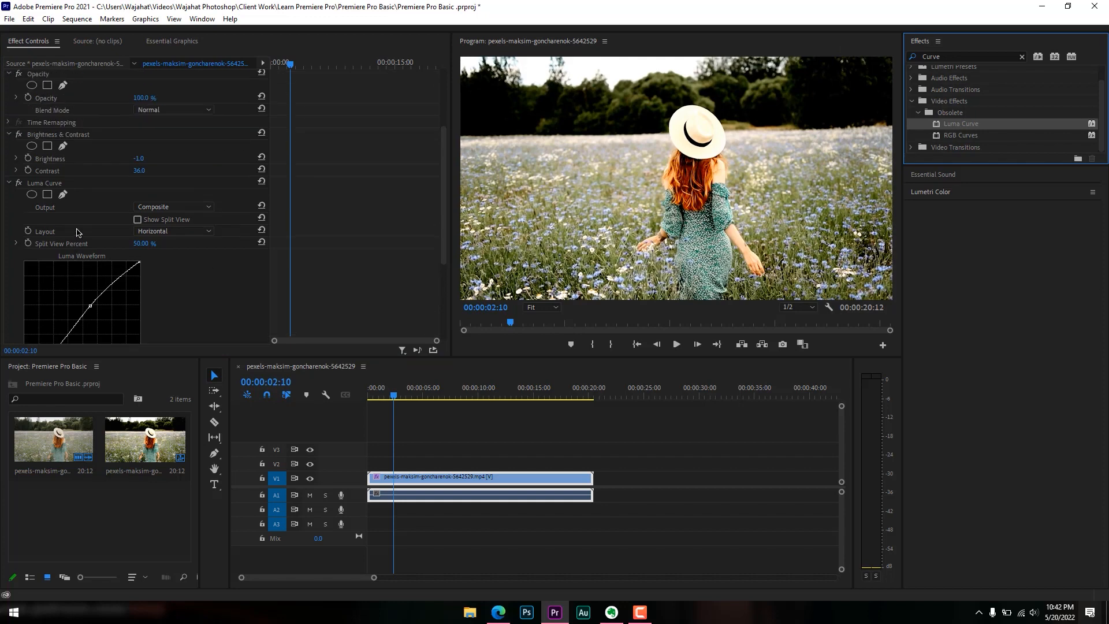
{"action": "scroll", "coordinate": [67, 247], "scroll_direction": "up", "scroll_amount": 3}
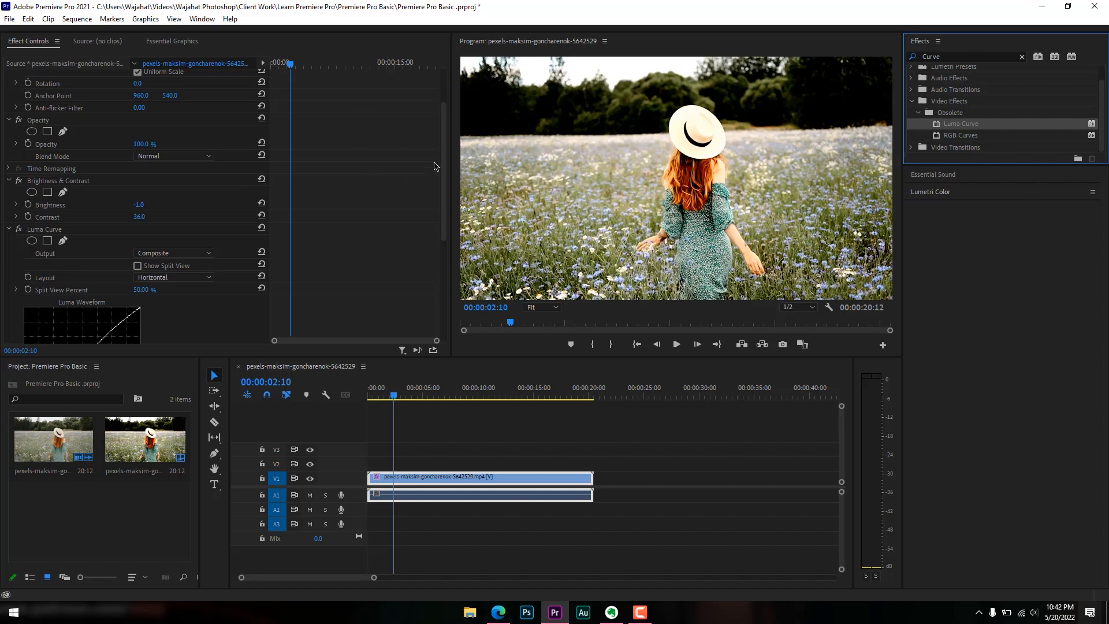
{"action": "left_click_drag", "start_coordinate": [34, 41], "coordinate": [61, 56]}
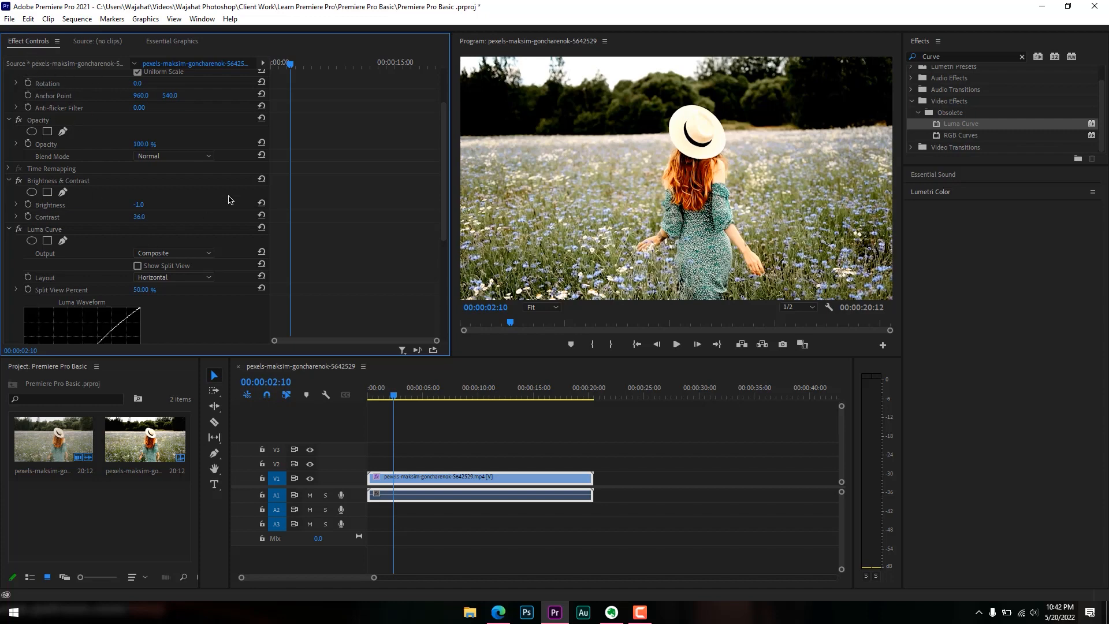
{"action": "scroll", "coordinate": [232, 200], "scroll_direction": "down", "scroll_amount": 3}
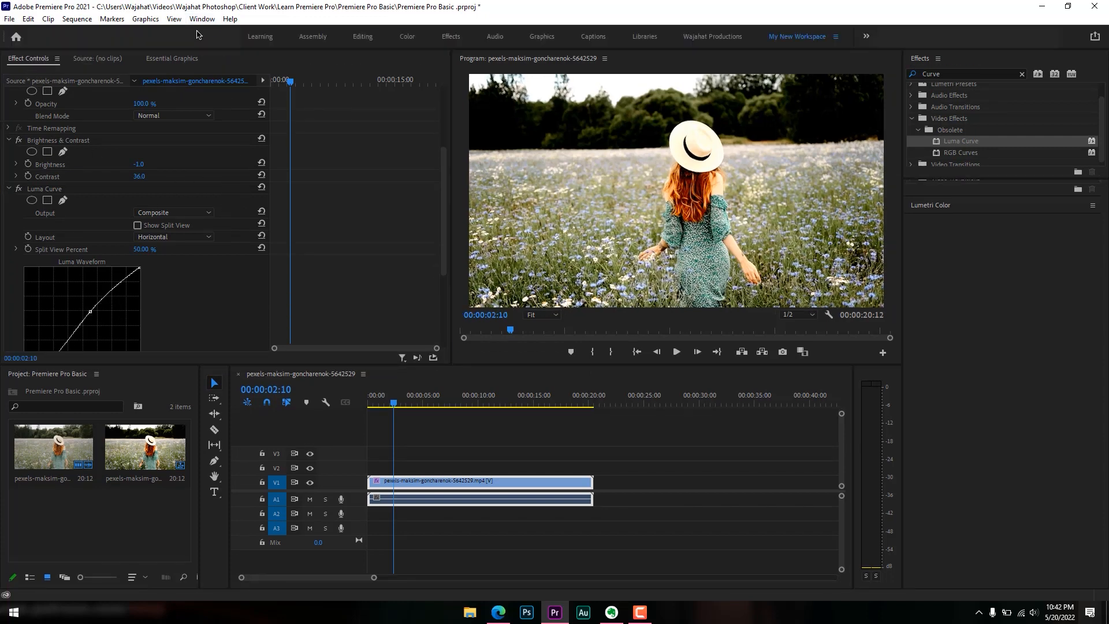
Remove the Luma Curve and Brightness & Contrast effects from the timeline clip and clear the effects search
{"action": "left_click", "coordinate": [202, 19]}
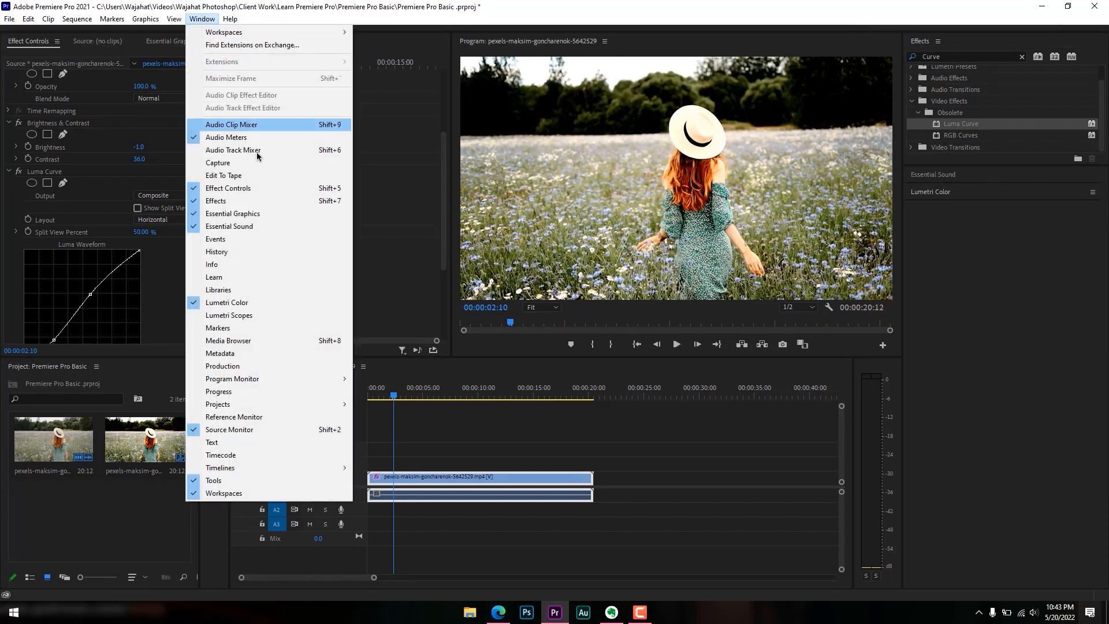
{"action": "left_click", "coordinate": [228, 190]}
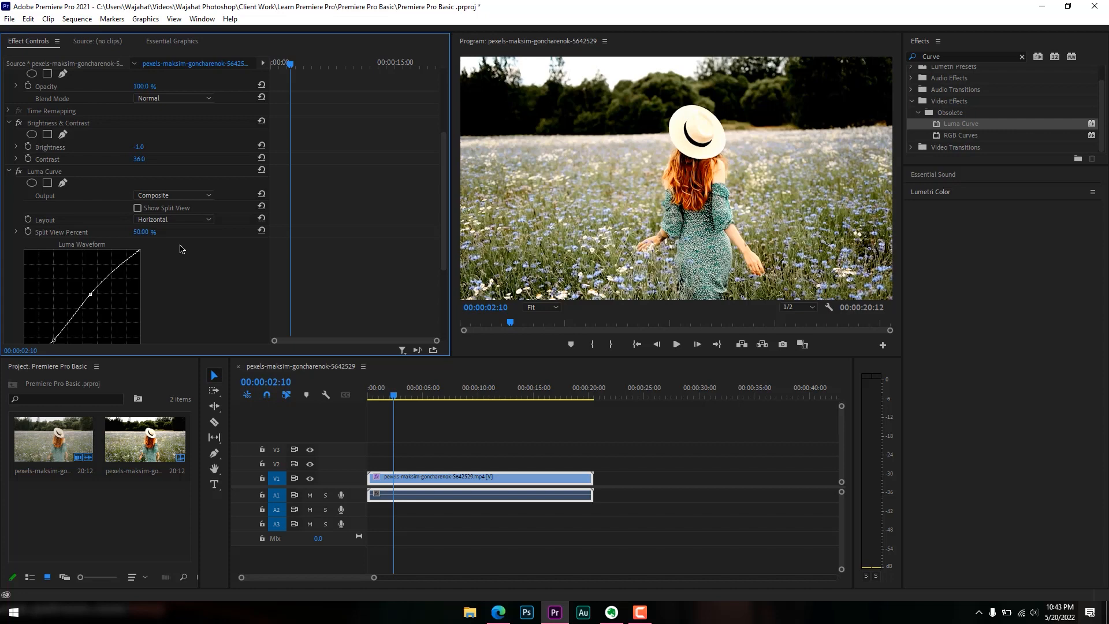
{"action": "scroll", "coordinate": [181, 249], "scroll_direction": "down", "scroll_amount": 5}
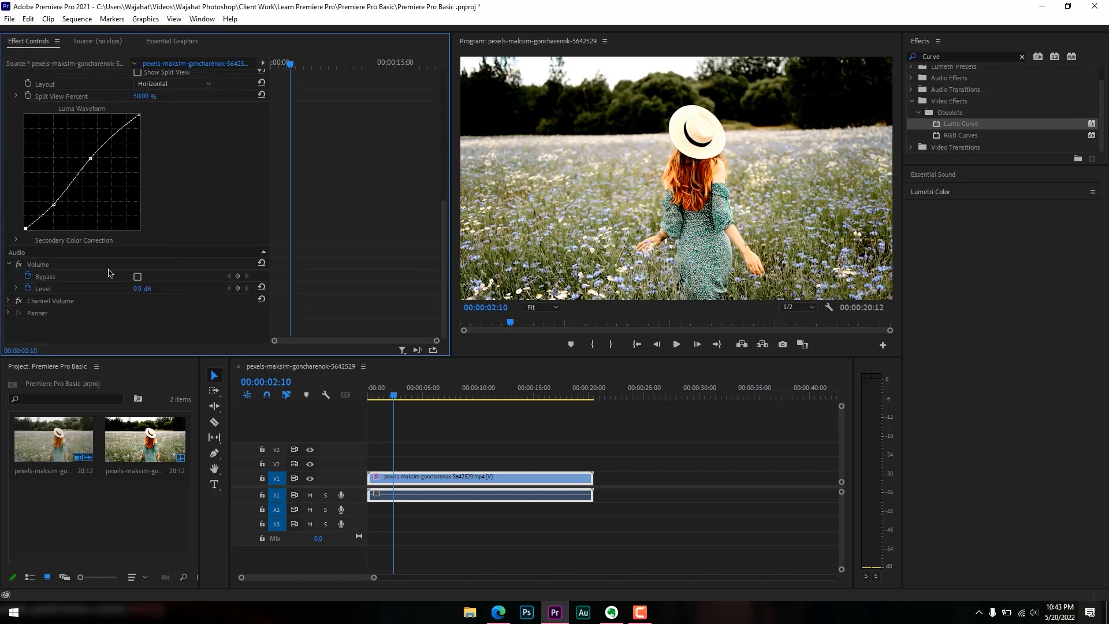
{"action": "scroll", "coordinate": [108, 266], "scroll_direction": "up", "scroll_amount": 6}
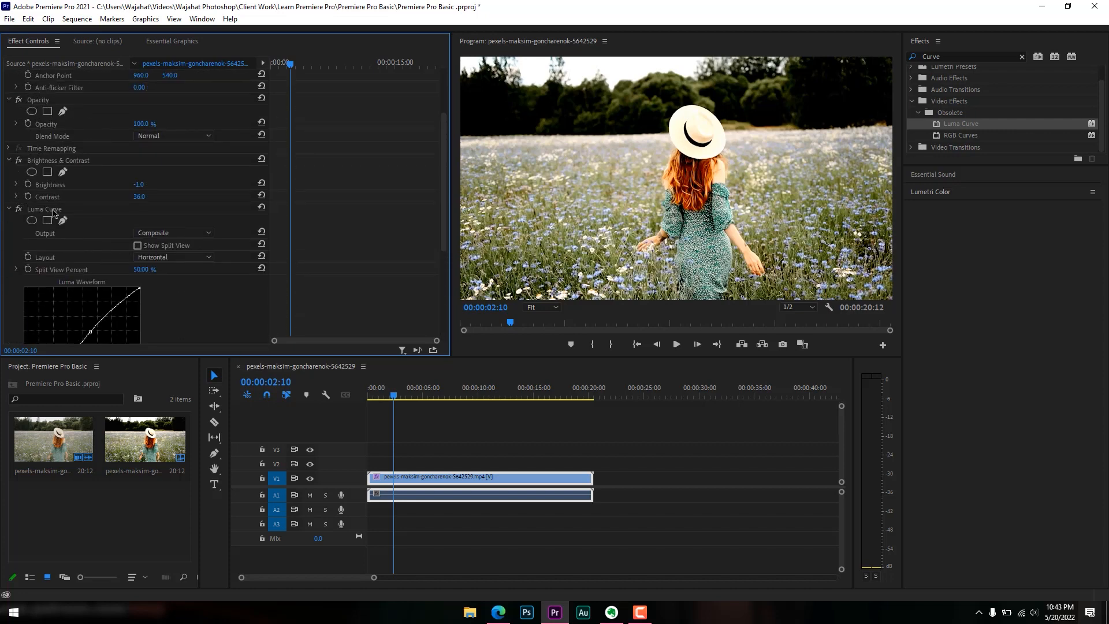
{"action": "left_click", "coordinate": [53, 210]}
{"action": "right_click", "coordinate": [53, 210]}
{"action": "left_click", "coordinate": [81, 301]}
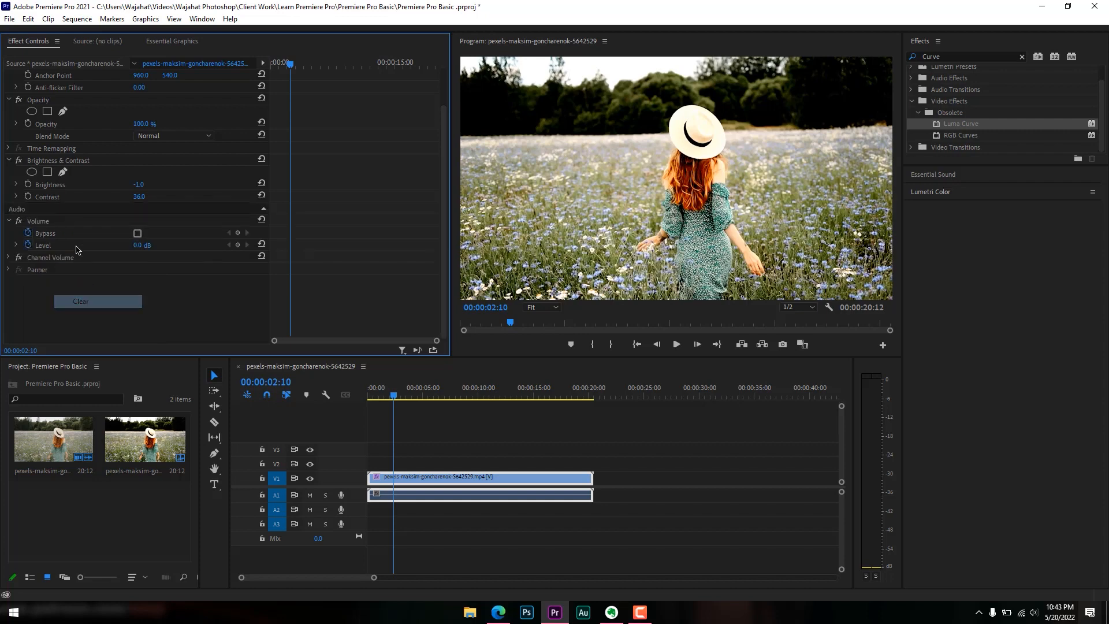
{"action": "left_click", "coordinate": [55, 160]}
{"action": "right_click", "coordinate": [55, 161]}
{"action": "left_click", "coordinate": [80, 249]}
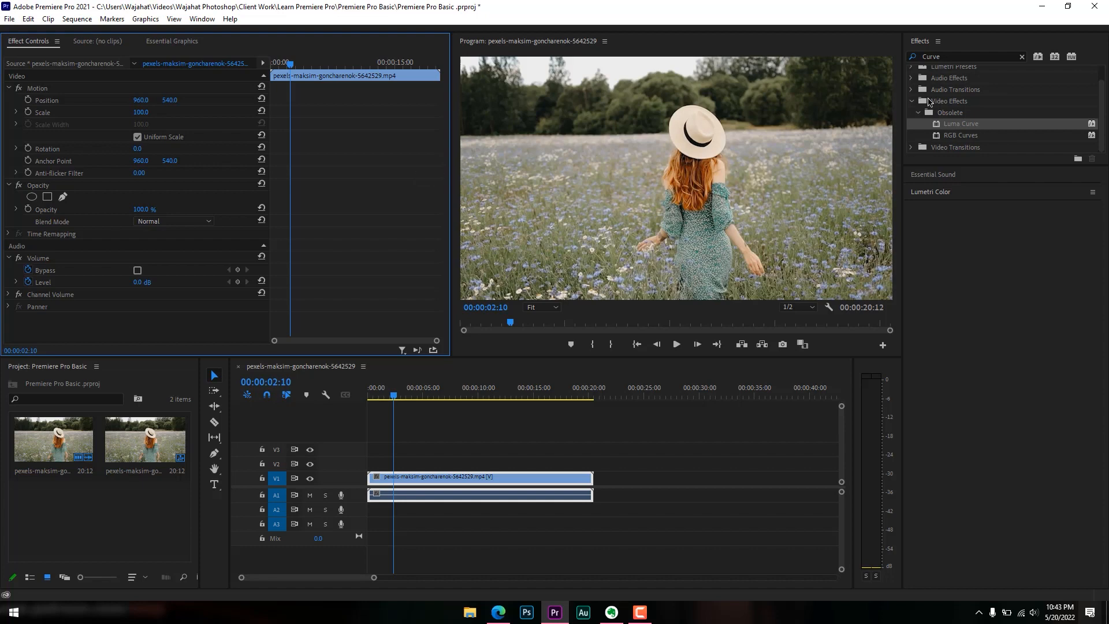
{"action": "left_click", "coordinate": [1022, 58]}
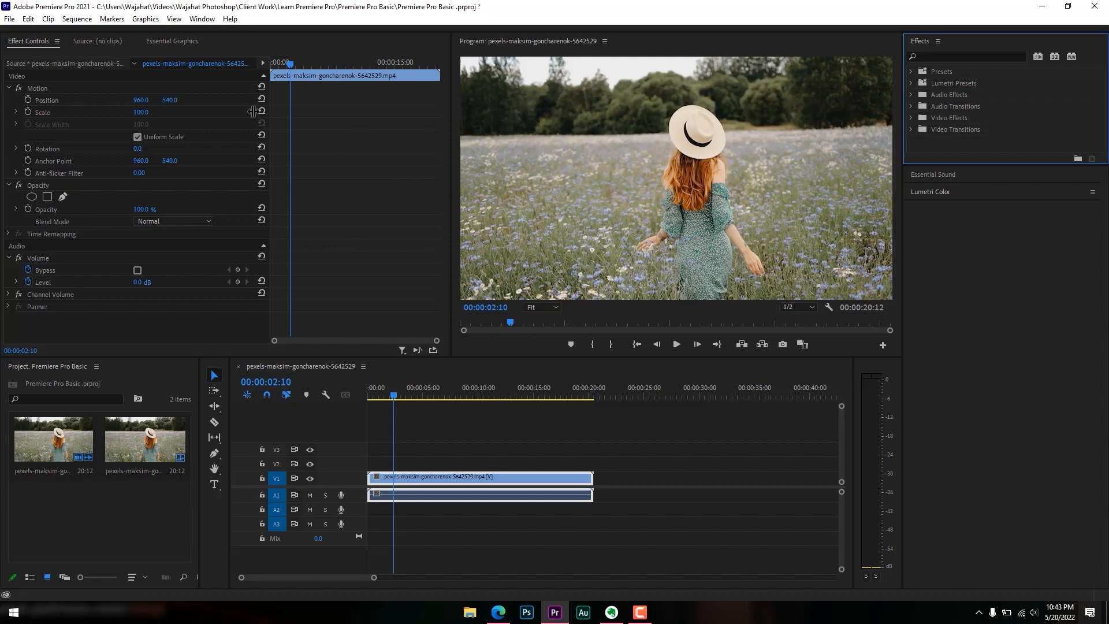
Look through the Essential Graphics, Source, Effect Controls, Effects and Lumetri Color panels in turn
{"action": "left_click", "coordinate": [172, 42]}
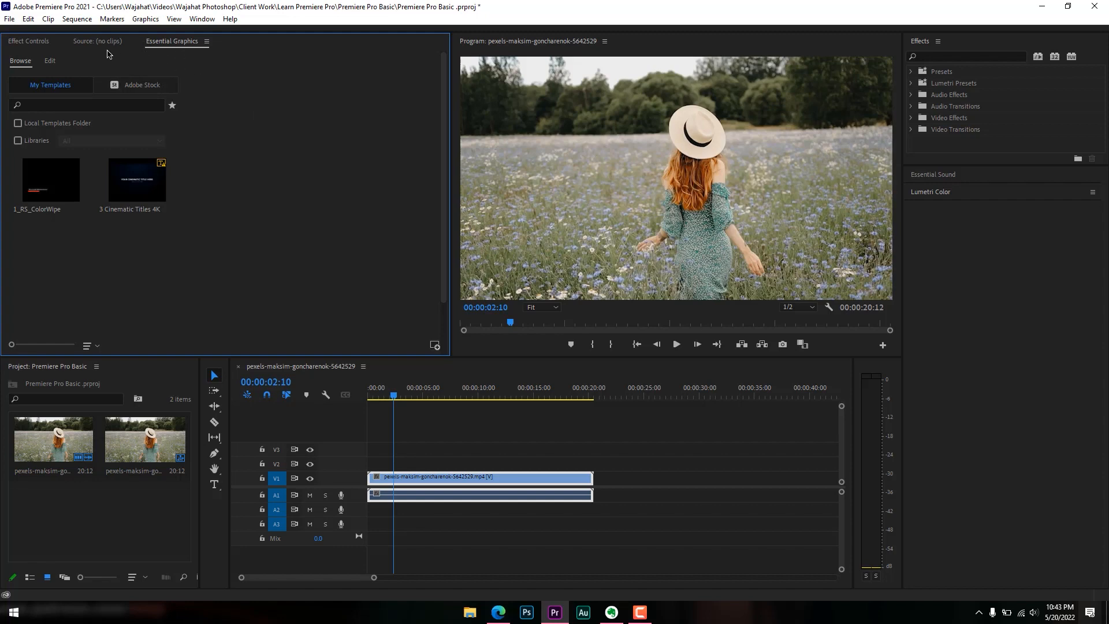
{"action": "left_click", "coordinate": [83, 44]}
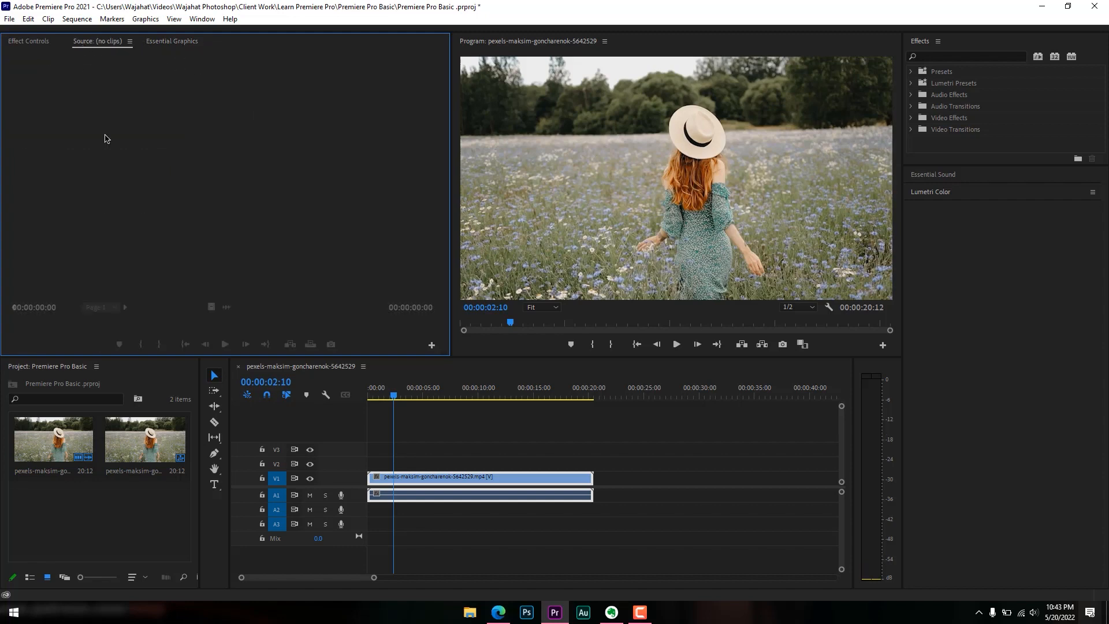
{"action": "left_click", "coordinate": [33, 44]}
{"action": "left_click", "coordinate": [930, 45]}
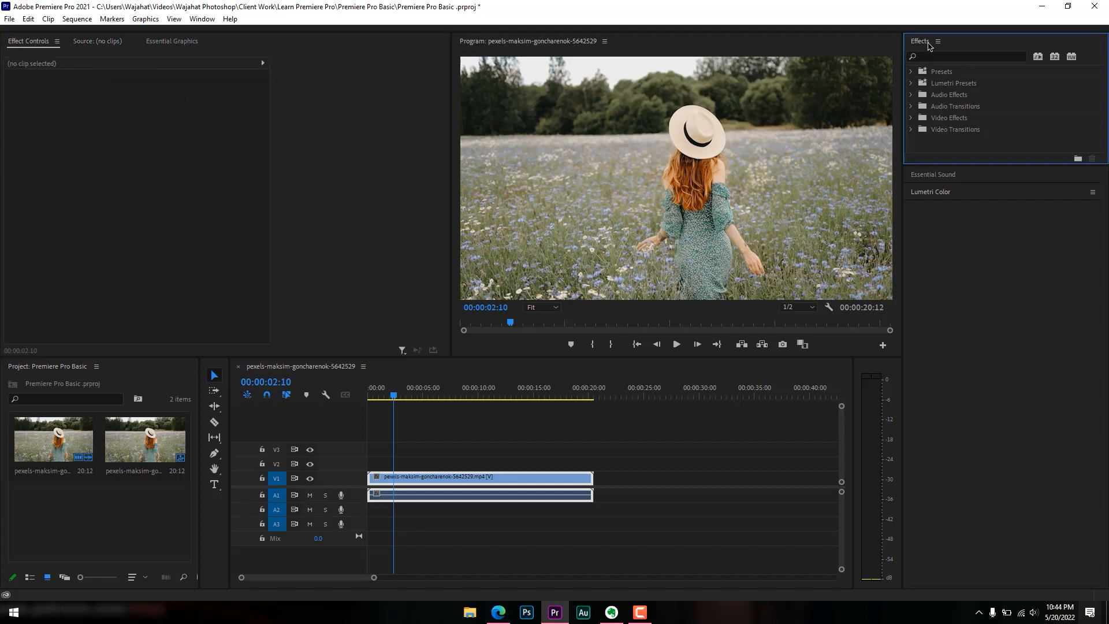
{"action": "left_click", "coordinate": [971, 196]}
{"action": "left_click", "coordinate": [971, 197]}
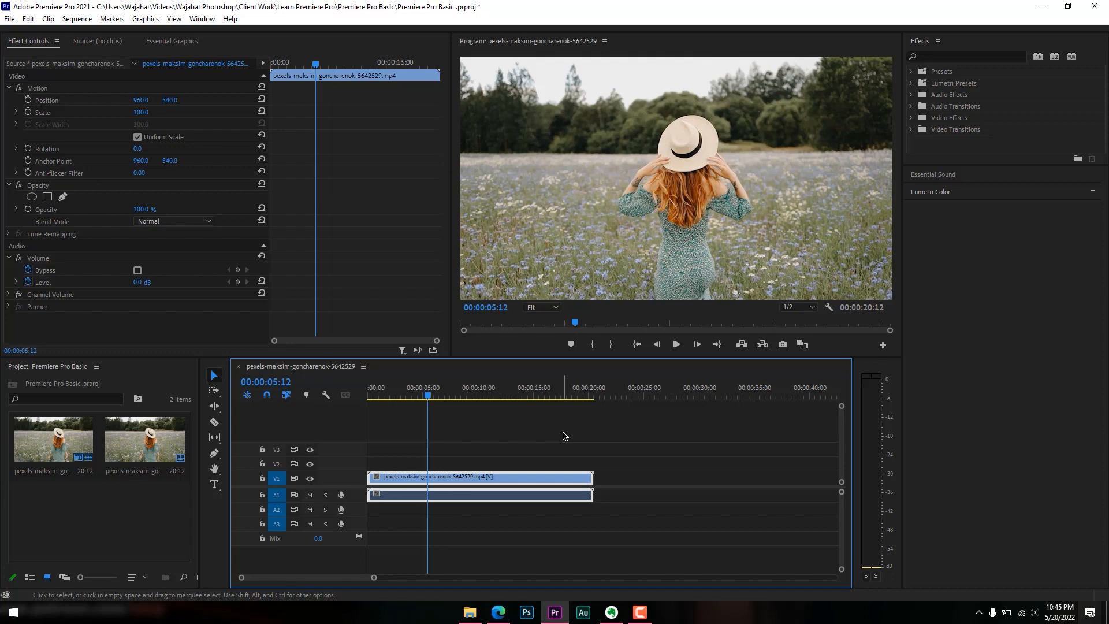
Delete both the footage clip and its sequence from the project
{"action": "left_click_drag", "start_coordinate": [21, 509], "coordinate": [153, 440]}
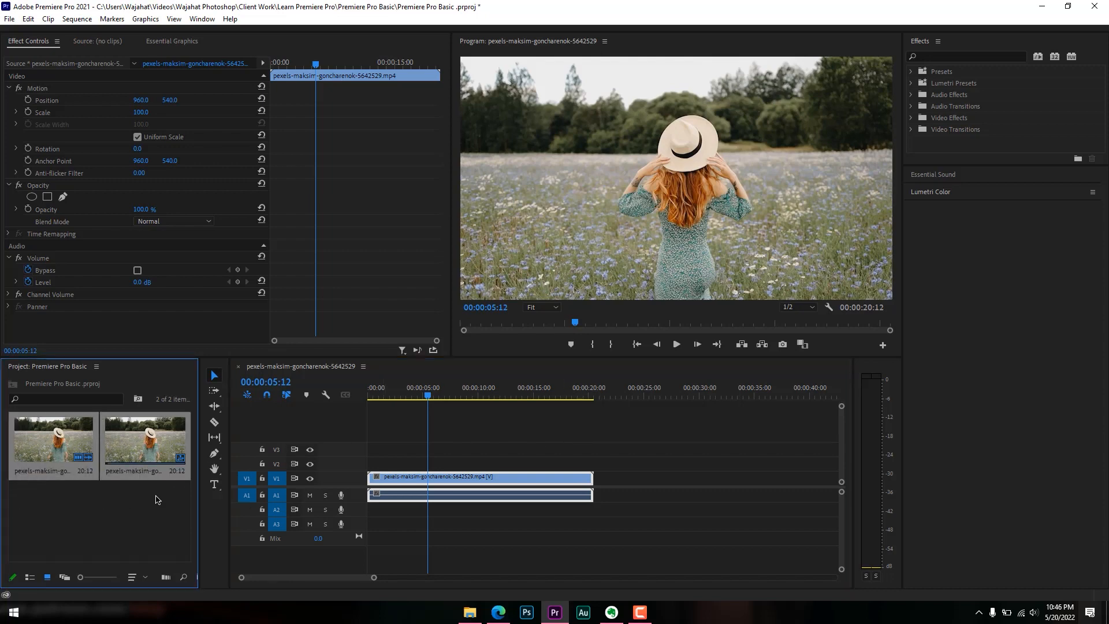
{"action": "key", "text": "Delete"}
{"action": "left_click", "coordinate": [111, 450]}
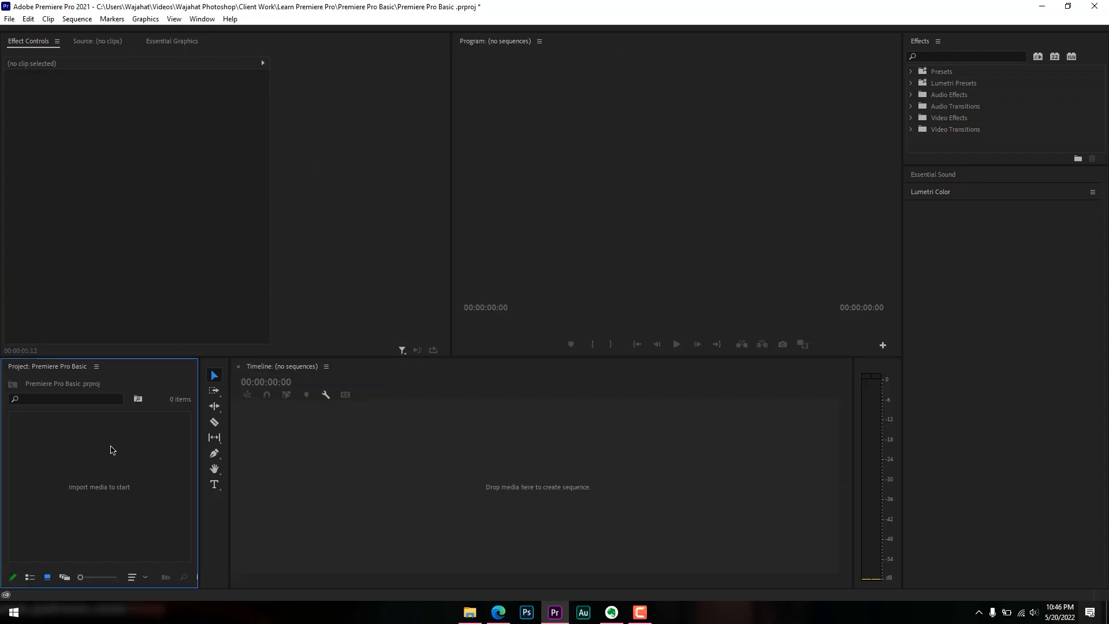
Switch to File Explorer and try to bring footage from the Footages folder into the project
{"action": "left_click", "coordinate": [471, 612]}
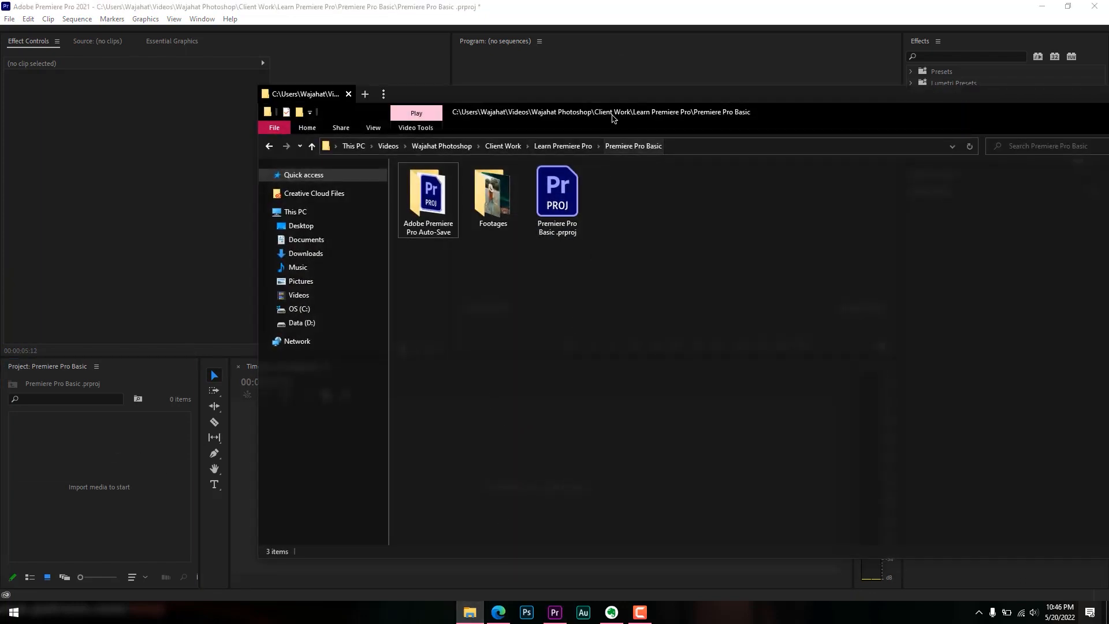
{"action": "left_click_drag", "start_coordinate": [612, 118], "coordinate": [525, 114]}
{"action": "double_click", "coordinate": [405, 195]}
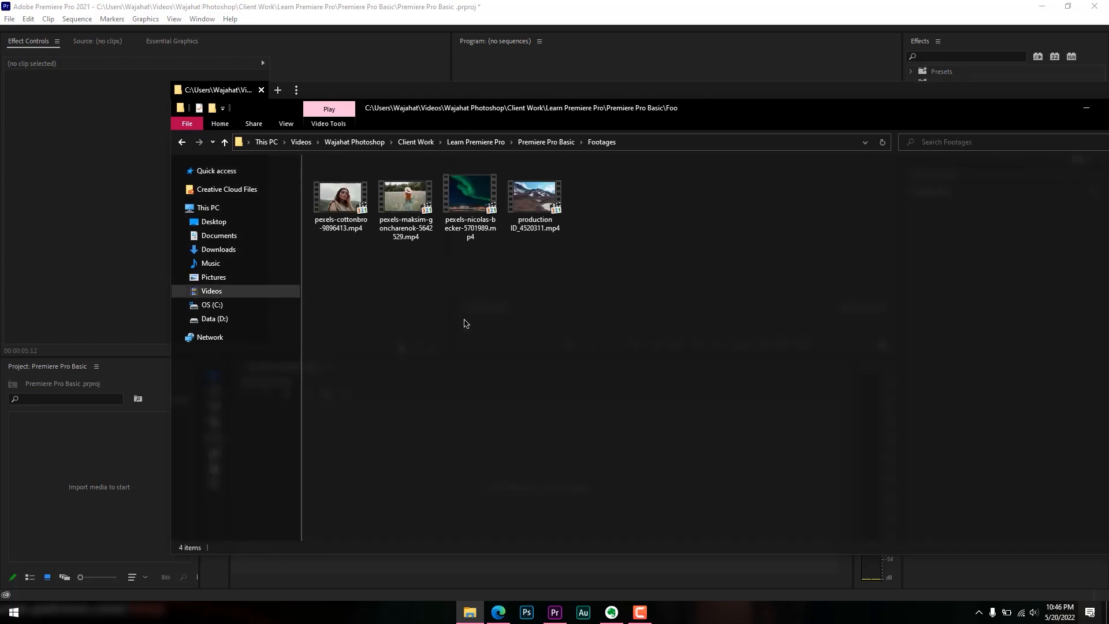
{"action": "left_click_drag", "start_coordinate": [341, 211], "coordinate": [104, 470]}
{"action": "left_click", "coordinate": [137, 435]}
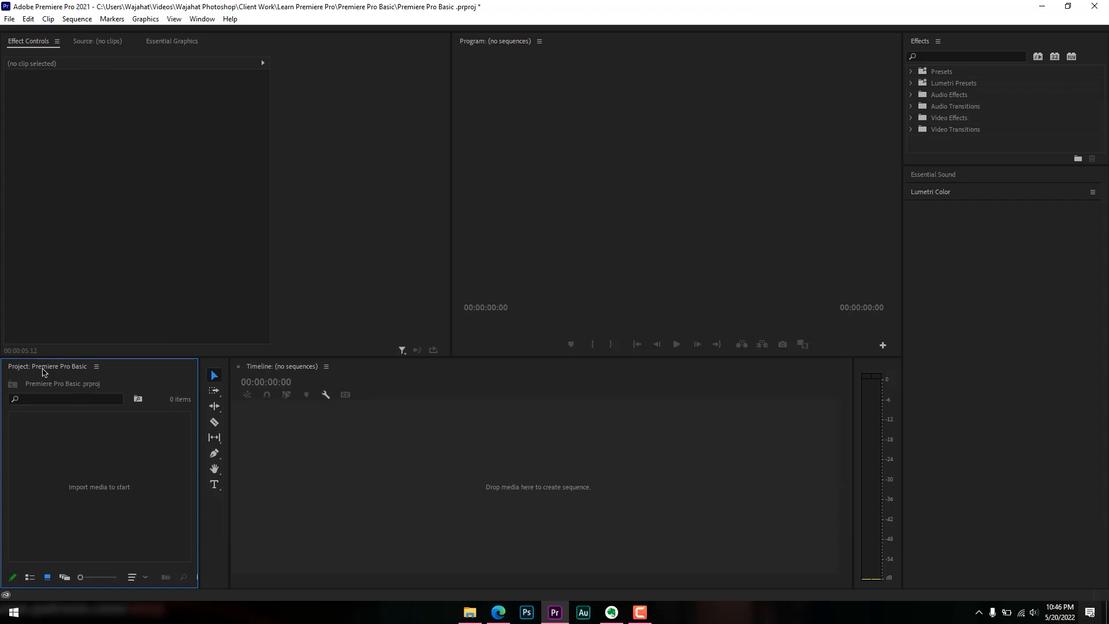
Bring up the project panel for Premiere Pro Basic .prproj
{"action": "left_click", "coordinate": [211, 21]}
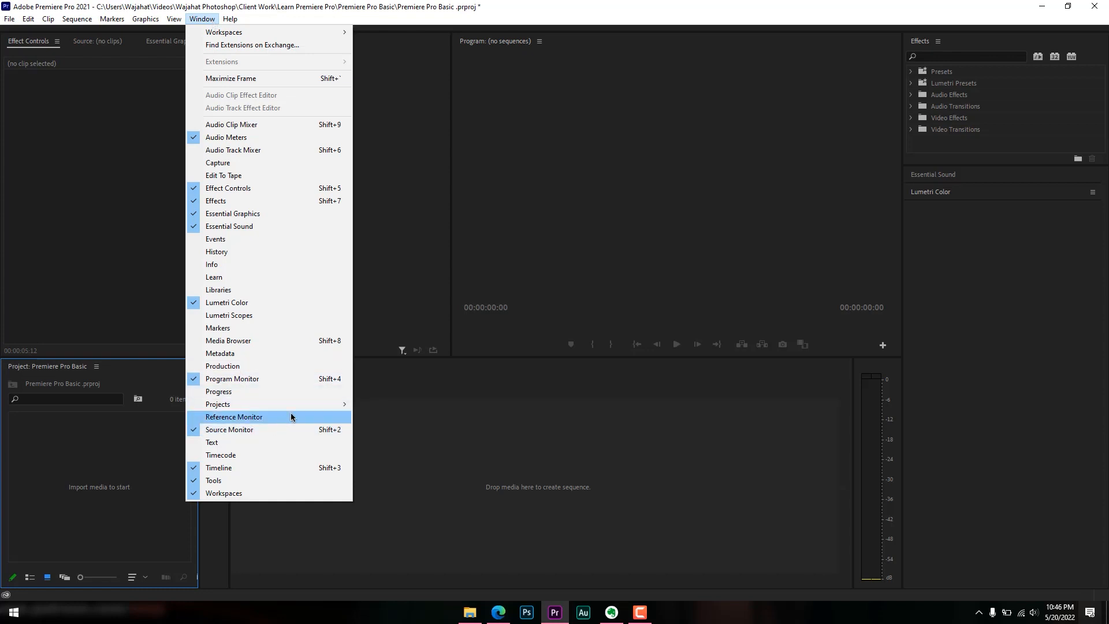
{"action": "mouse_move", "coordinate": [315, 410]}
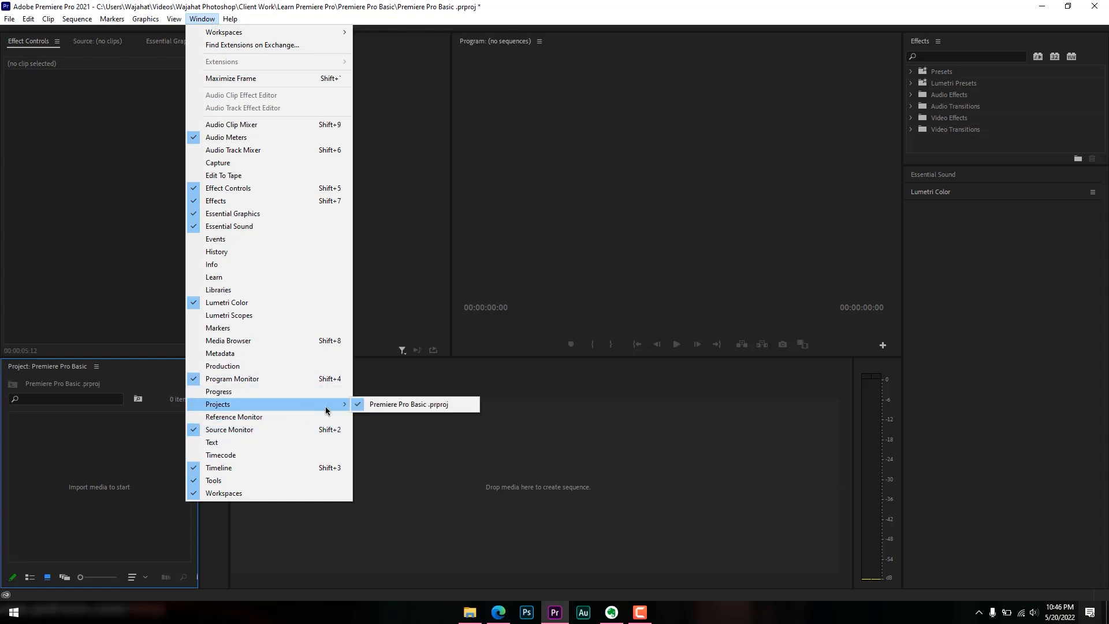
{"action": "left_click", "coordinate": [412, 405]}
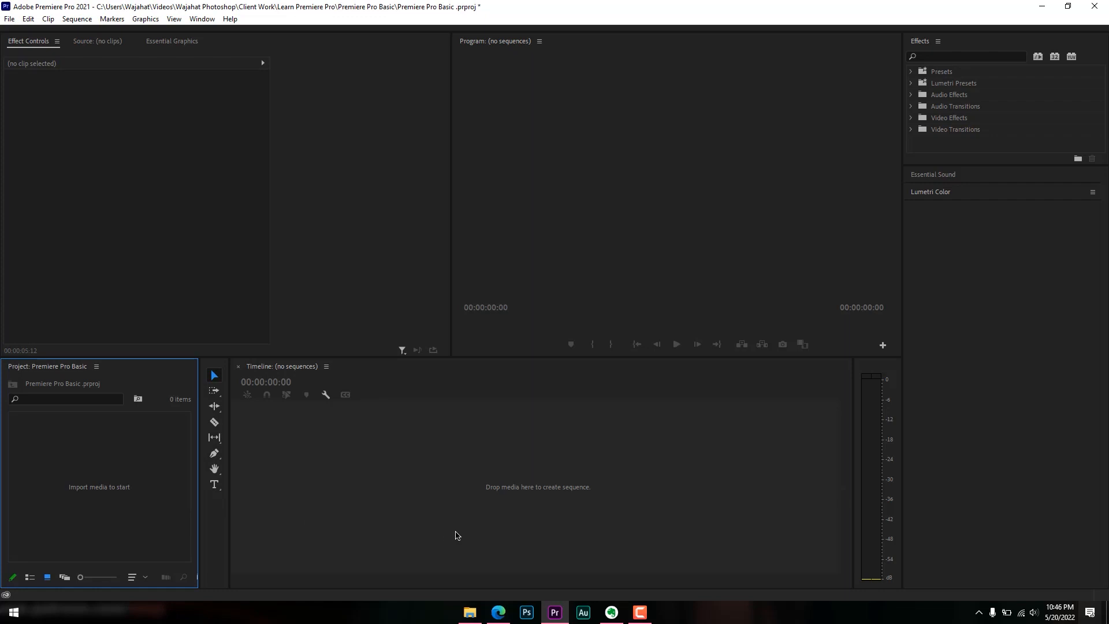
Import all four video clips from the Footages folder into the empty project
{"action": "double_click", "coordinate": [82, 453]}
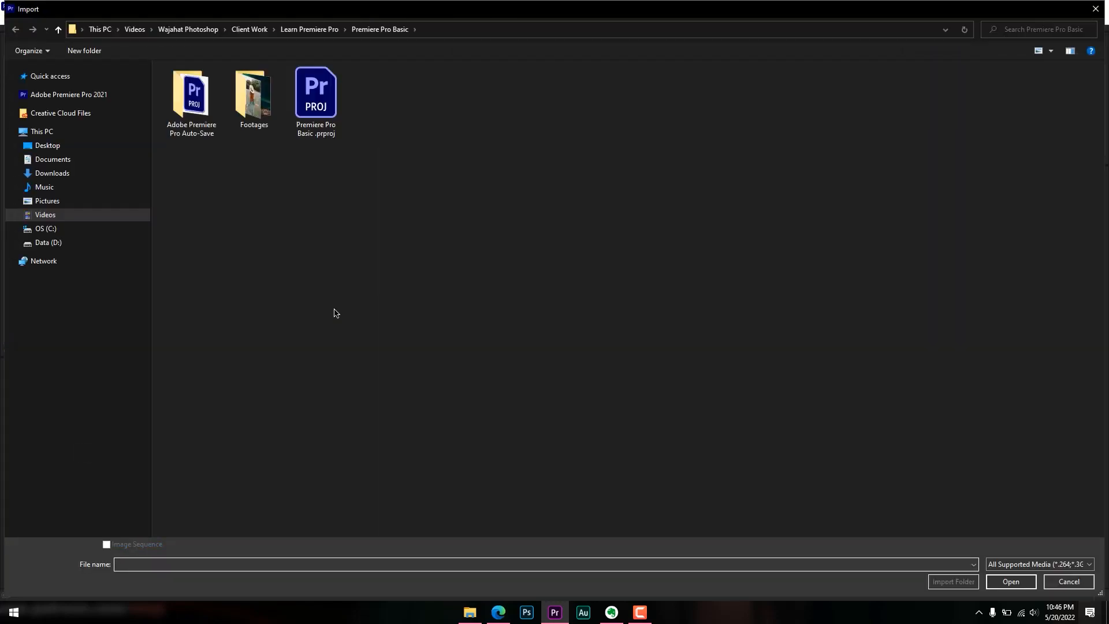
{"action": "double_click", "coordinate": [254, 102]}
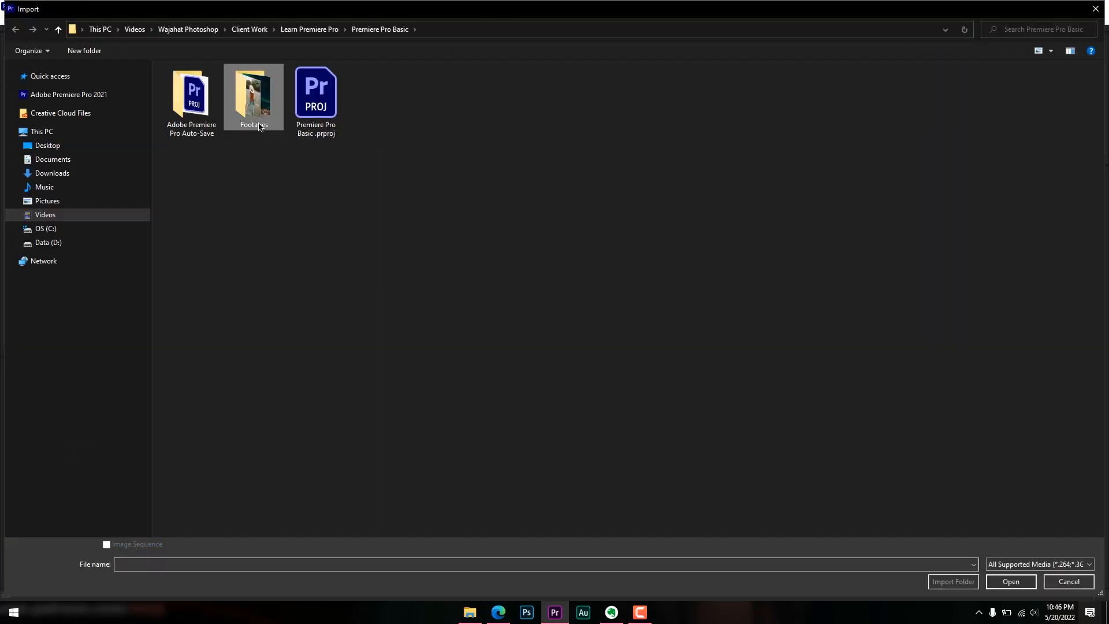
{"action": "left_click_drag", "start_coordinate": [202, 173], "coordinate": [413, 89]}
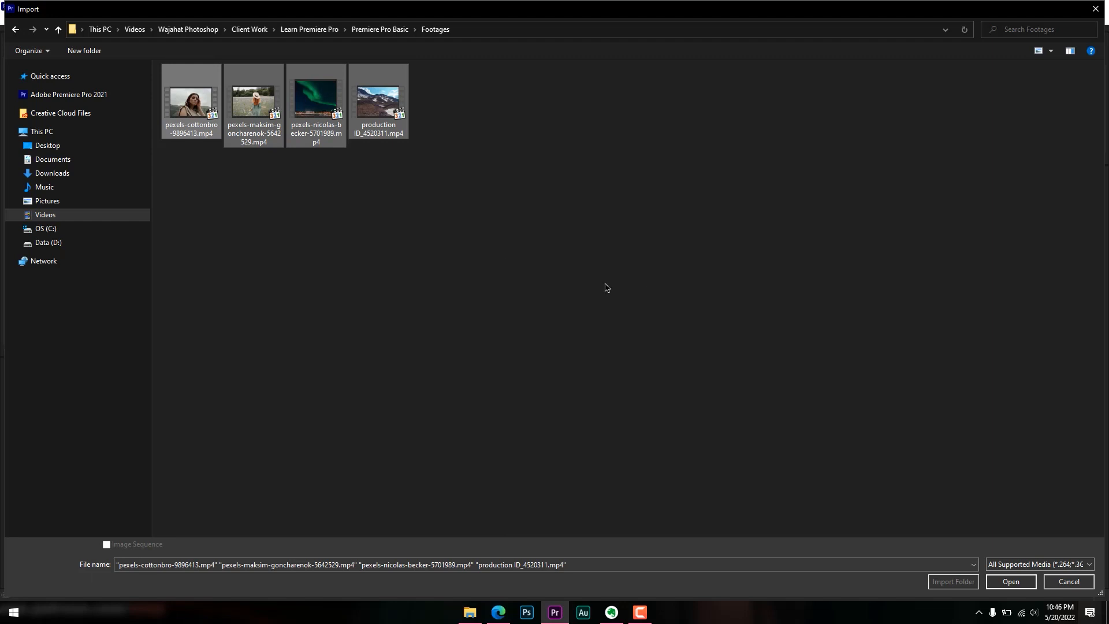
{"action": "left_click", "coordinate": [1012, 582]}
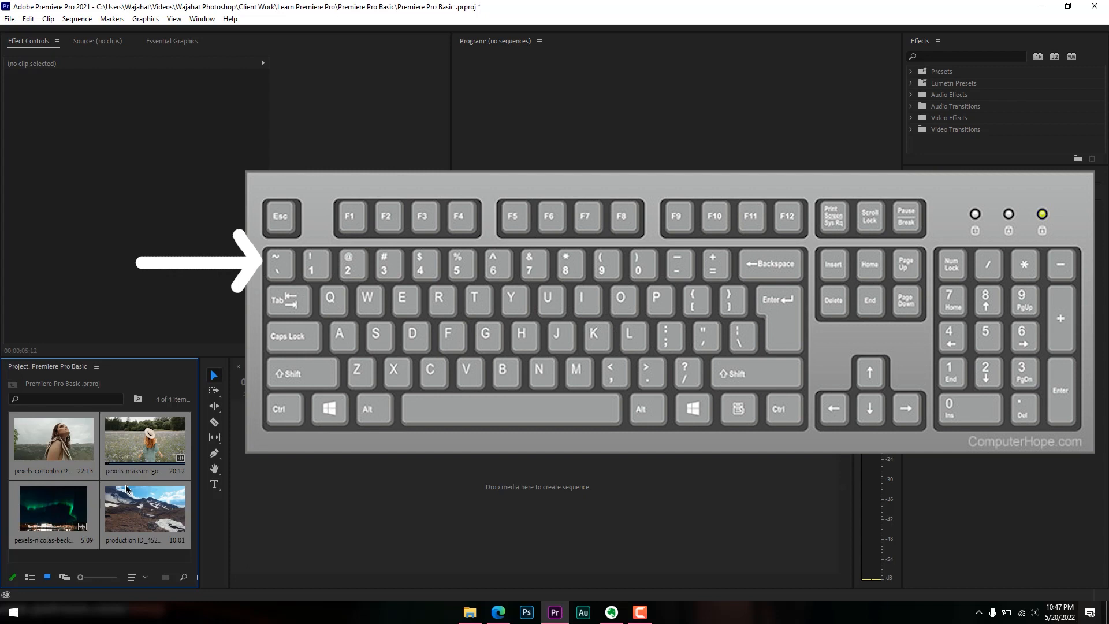
Maximize the Project panel and restore it, then do the same with the Effects panel
{"action": "key", "text": "grave"}
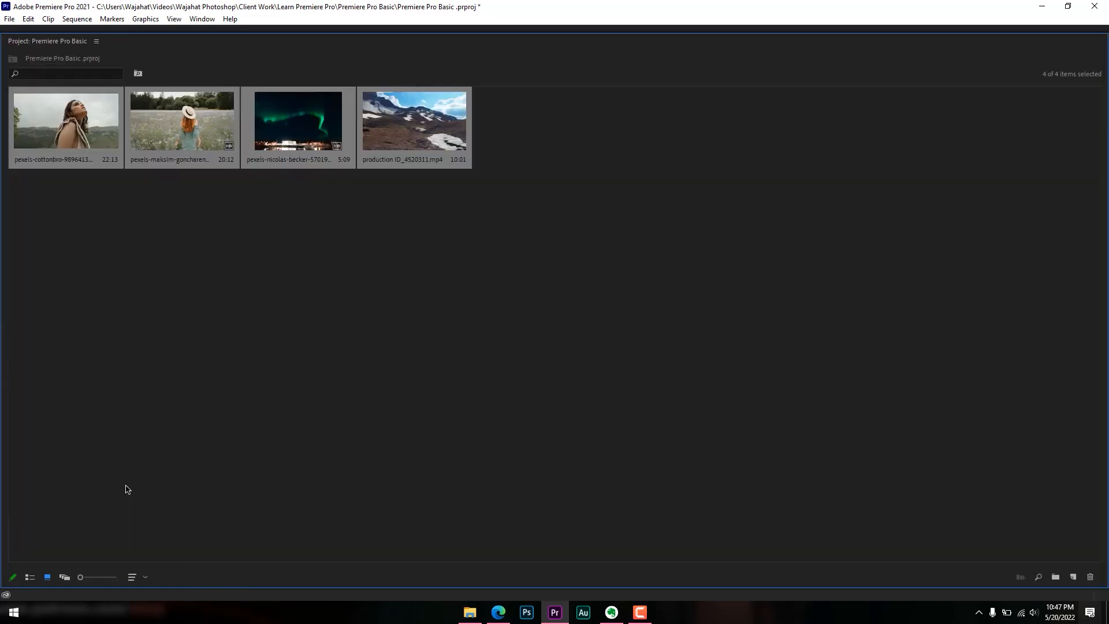
{"action": "key", "text": "grave"}
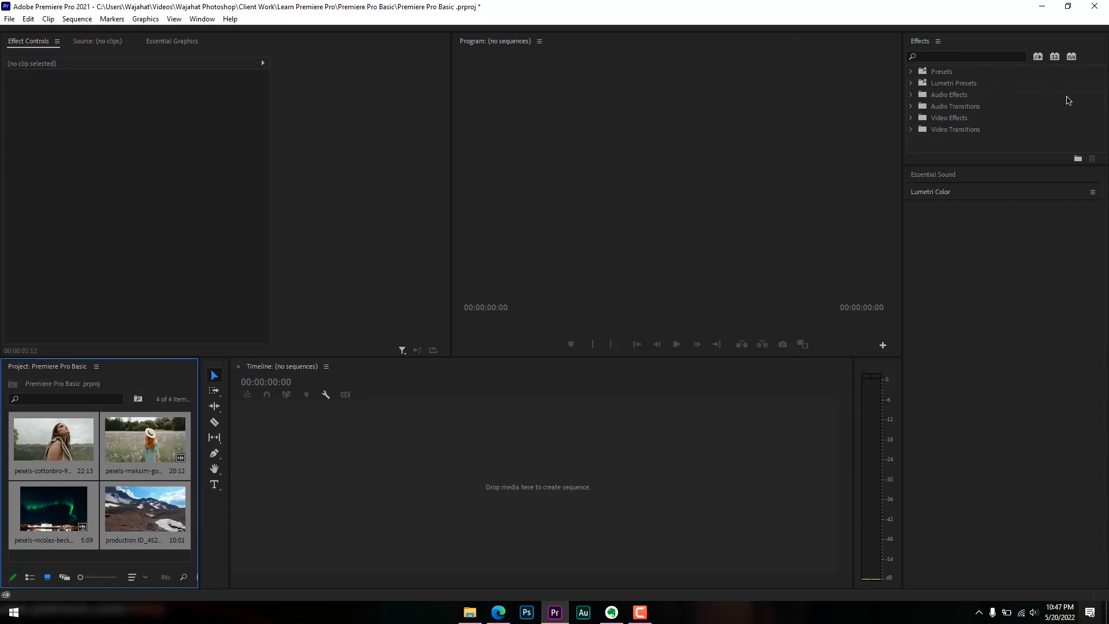
{"action": "key", "text": "grave"}
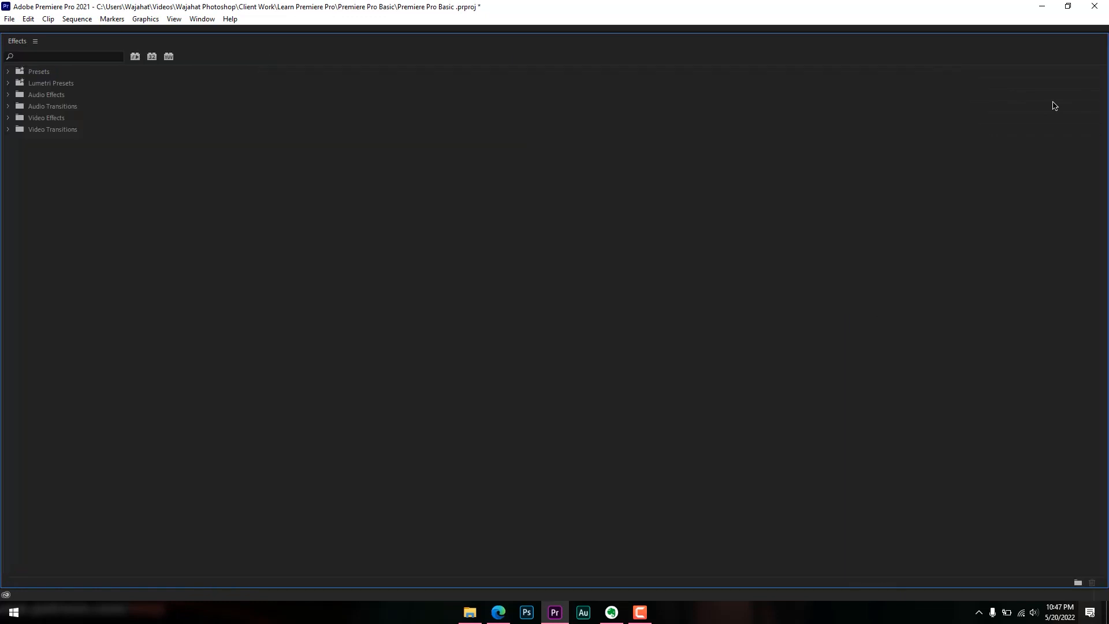
{"action": "key", "text": "grave"}
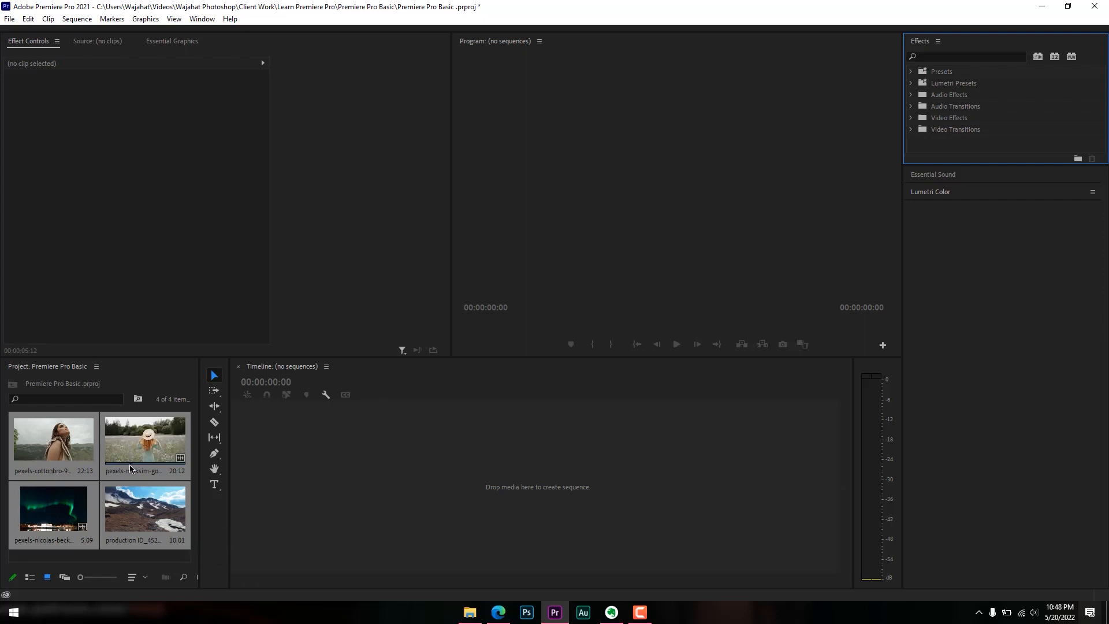
Maximize the Project panel and create a new bin named Footages
{"action": "key", "text": "grave"}
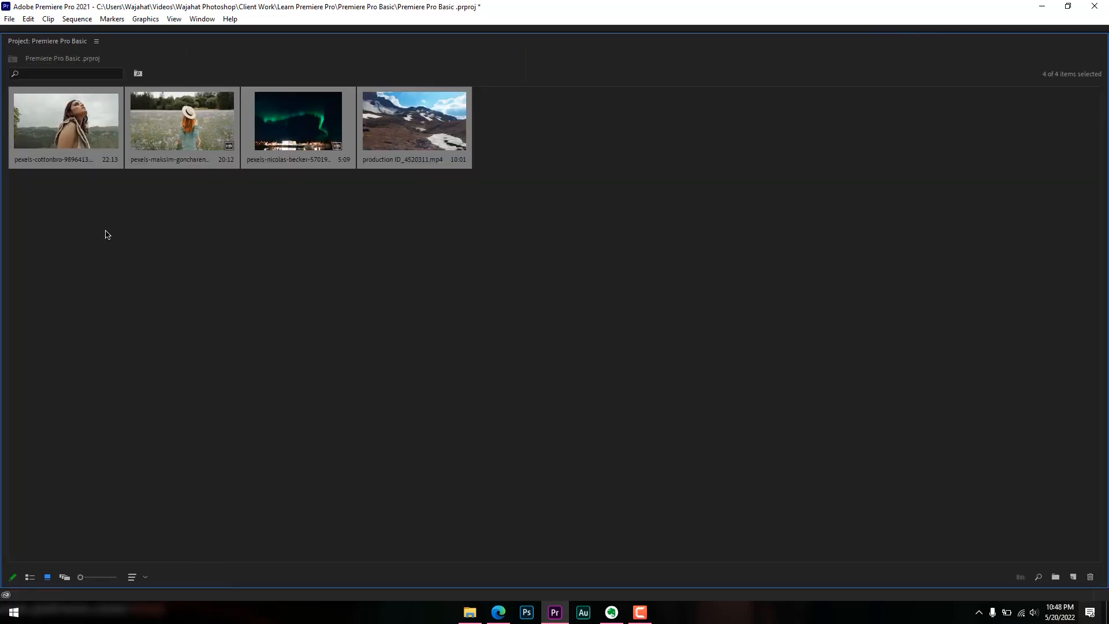
{"action": "left_click", "coordinate": [161, 316]}
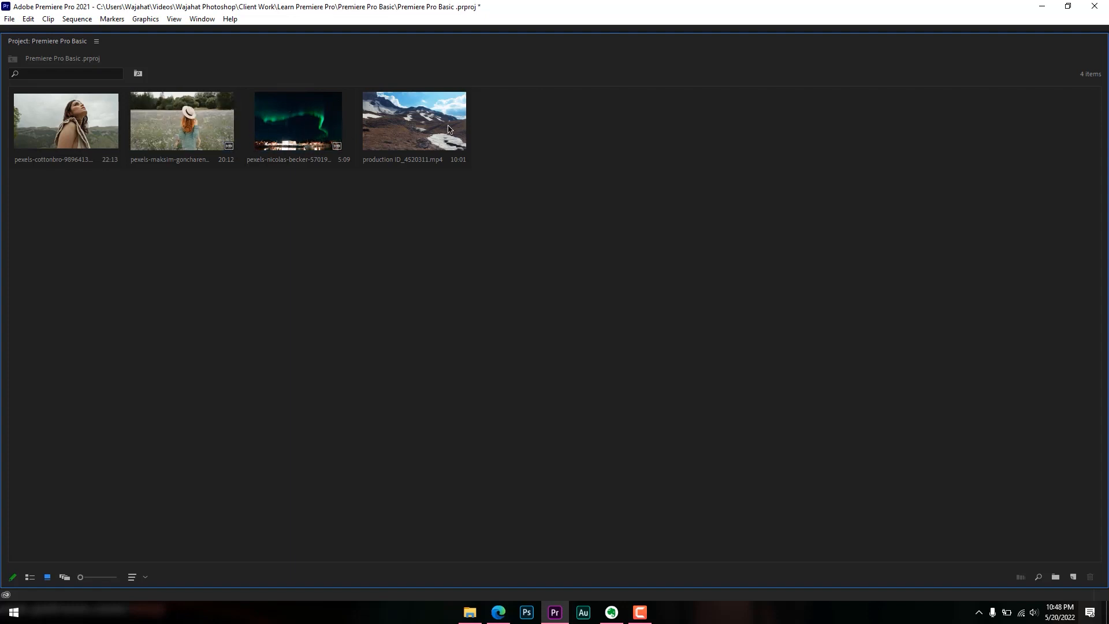
{"action": "right_click", "coordinate": [315, 222]}
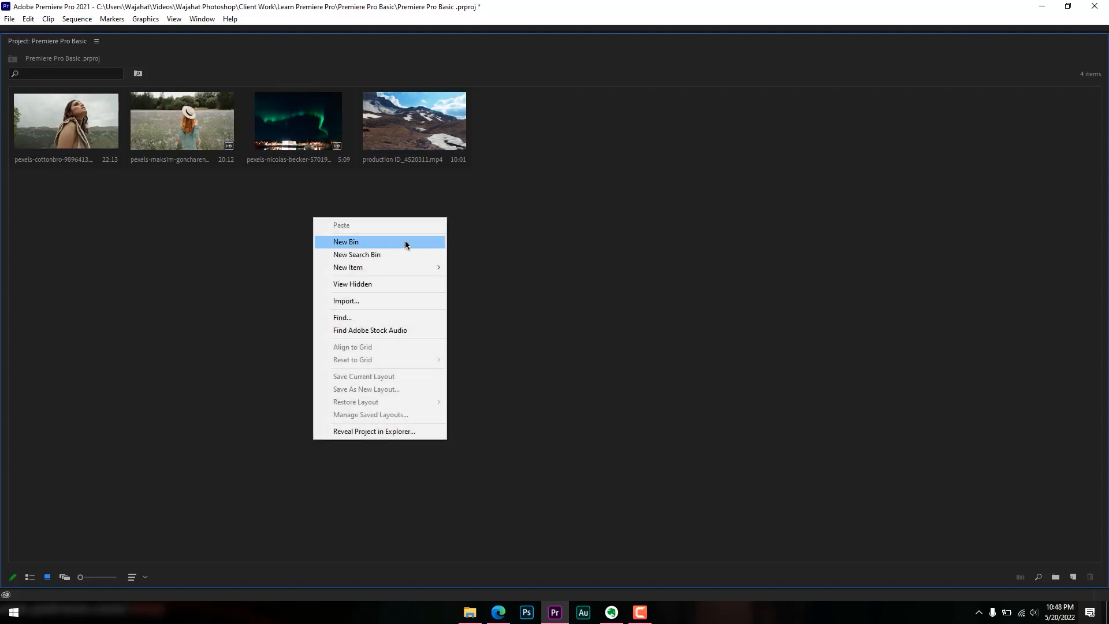
{"action": "left_click", "coordinate": [433, 242]}
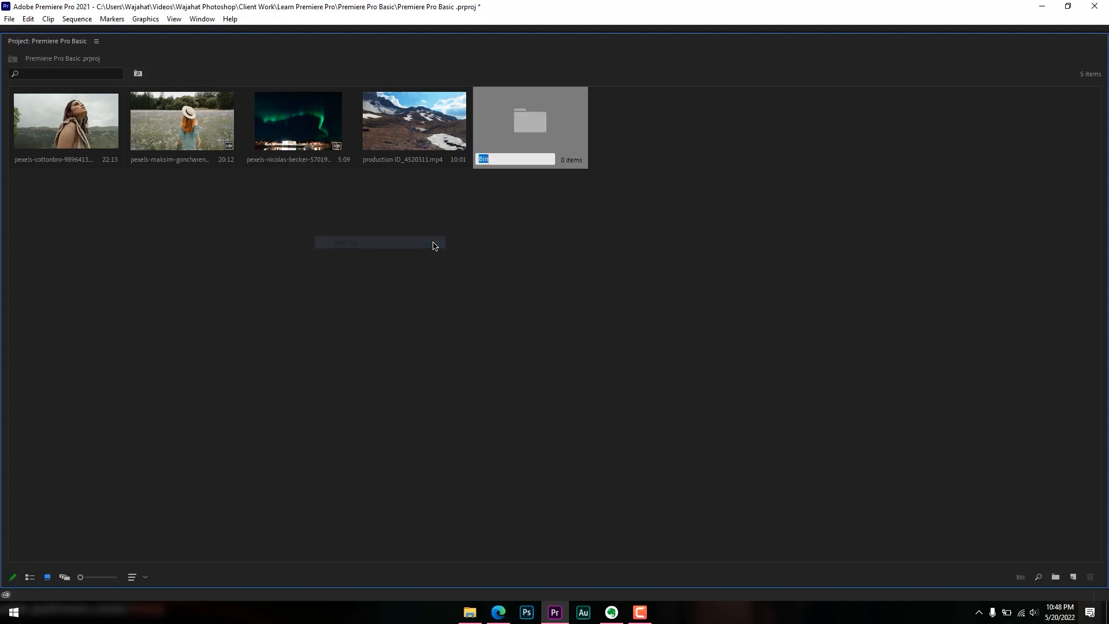
{"action": "type", "text": "F"}
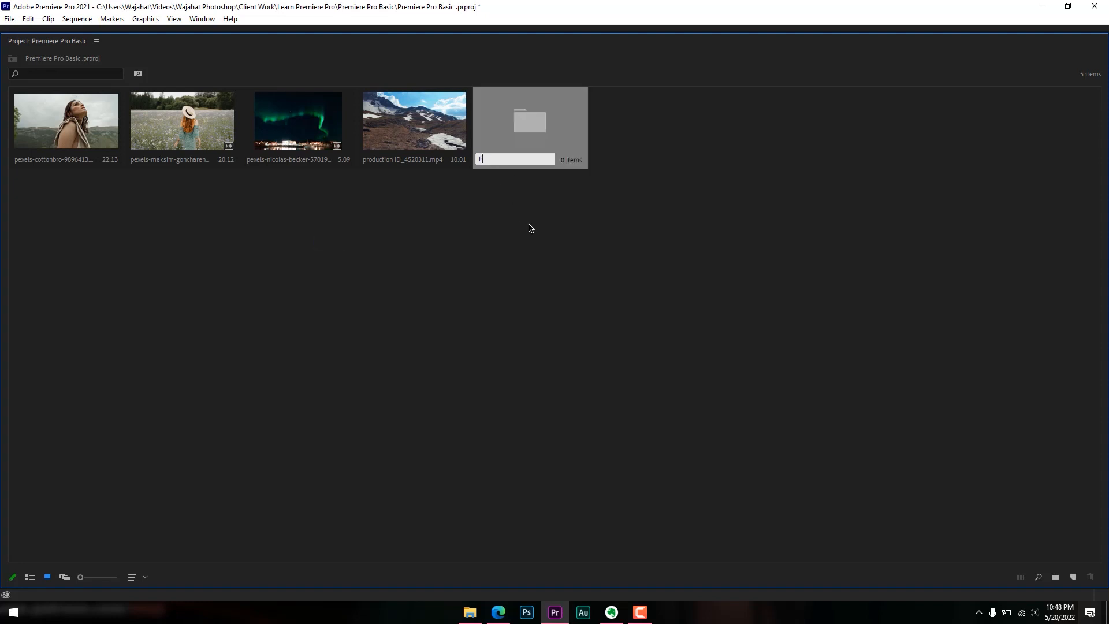
{"action": "type", "text": "ootages"}
{"action": "key", "text": "Tab"}
{"action": "left_click", "coordinate": [530, 228]}
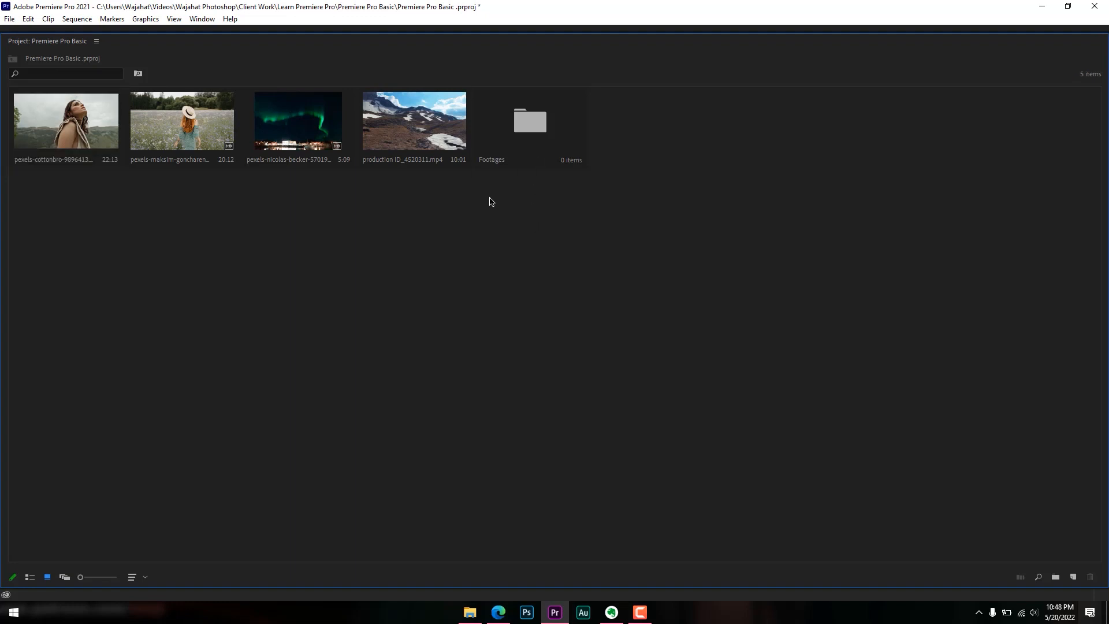
Move all four imported clips into the Footages bin and open the bin
{"action": "left_click_drag", "start_coordinate": [71, 212], "coordinate": [526, 130]}
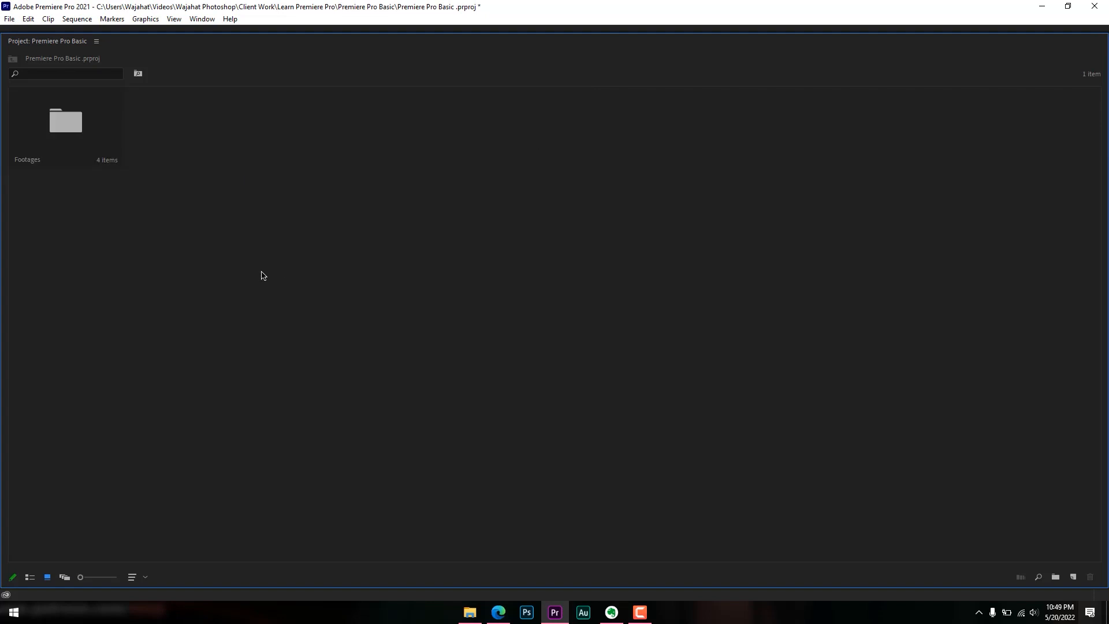
{"action": "double_click", "coordinate": [91, 152]}
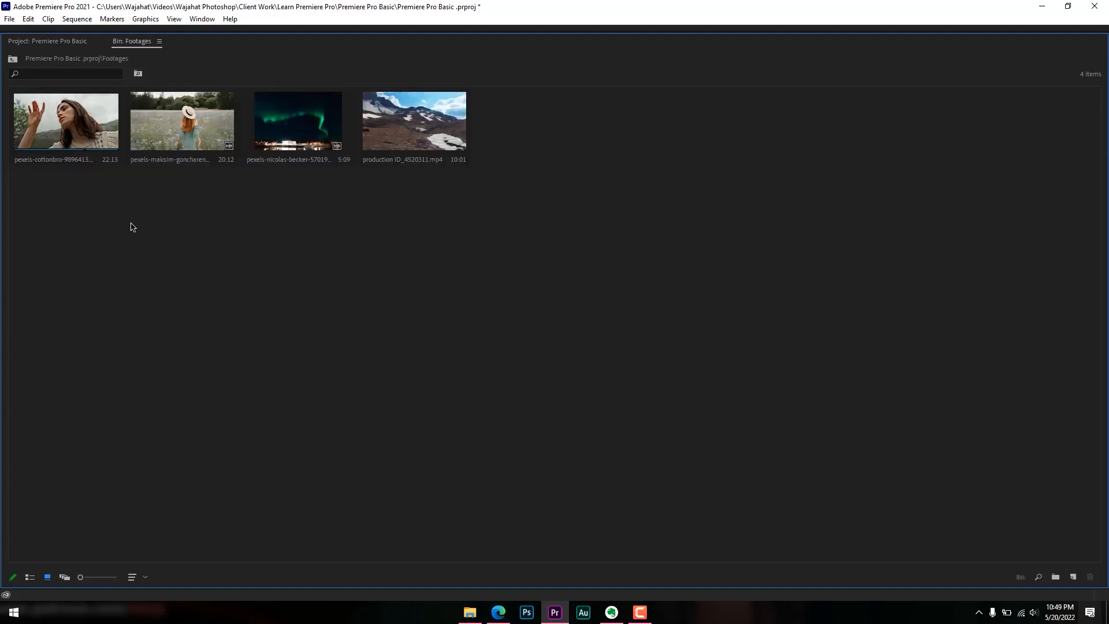
Close the Footages bin panel and restore the maximized Project panel to its normal size
{"action": "right_click", "coordinate": [133, 46]}
{"action": "left_click", "coordinate": [139, 50]}
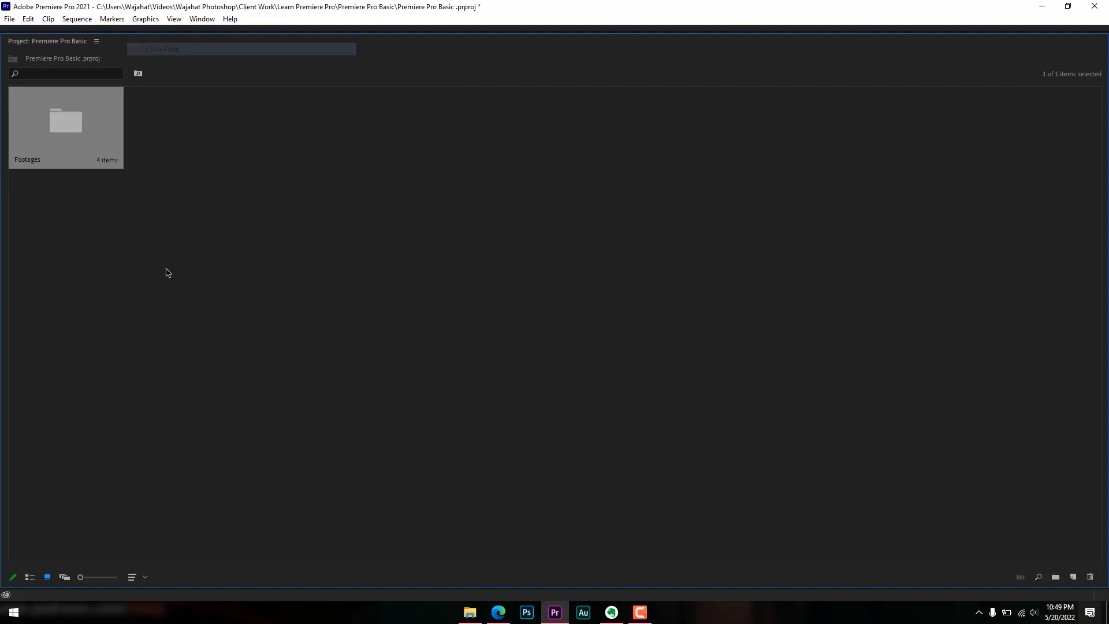
{"action": "key", "text": "grave"}
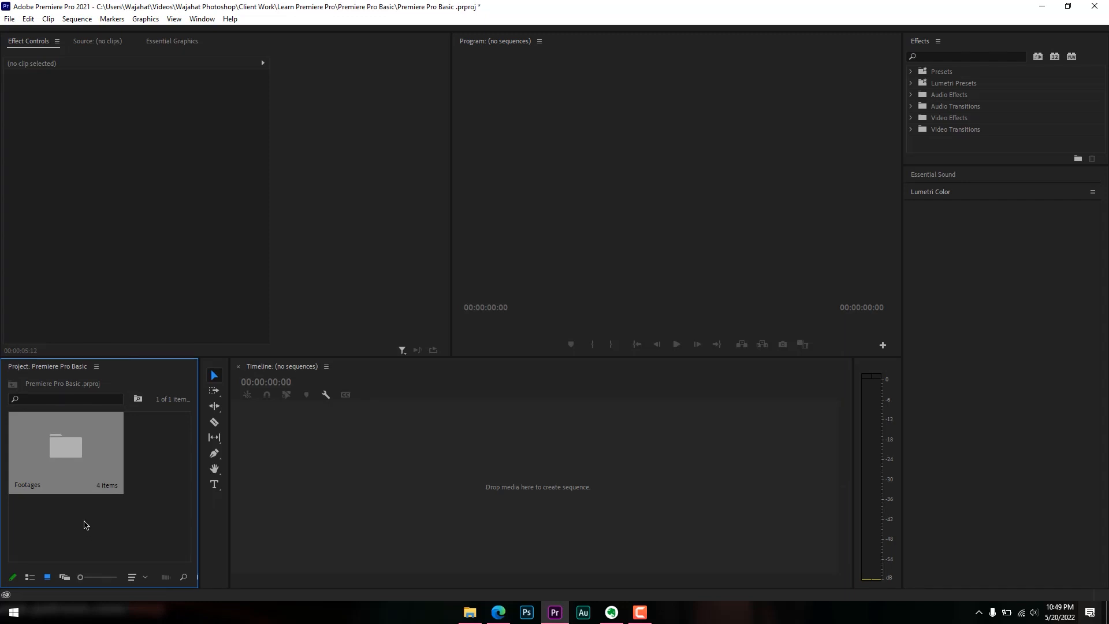
Open the Footages bin, display its clips in list view and return to the main project contents
{"action": "double_click", "coordinate": [65, 461]}
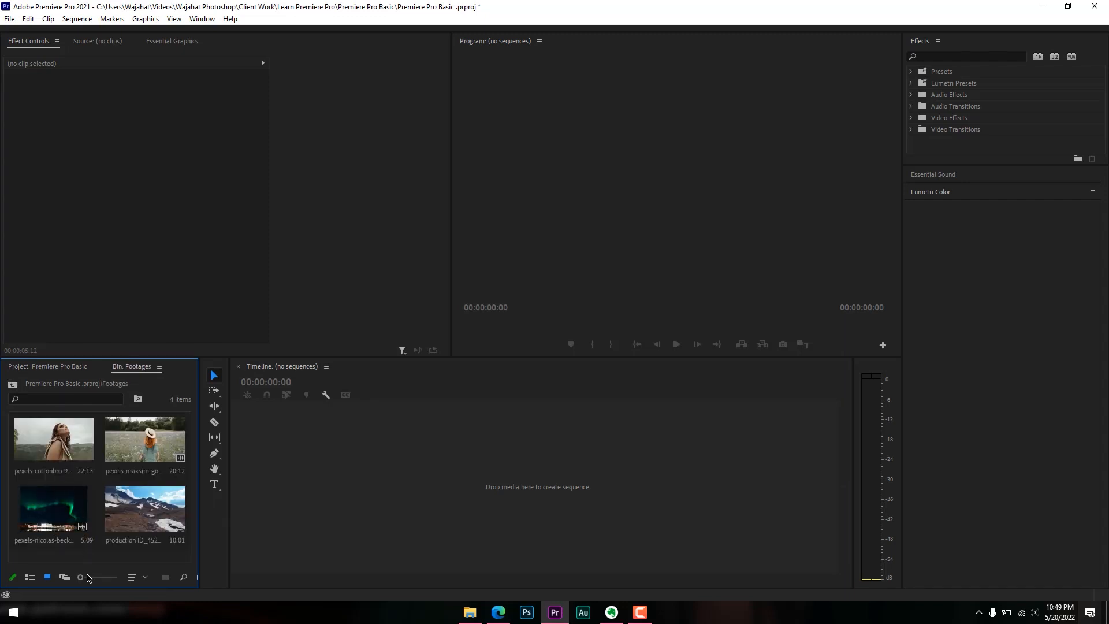
{"action": "mouse_move", "coordinate": [84, 579]}
{"action": "left_mouse_down"}
{"action": "mouse_move", "coordinate": [105, 579]}
{"action": "mouse_move", "coordinate": [79, 579]}
{"action": "left_mouse_up"}
{"action": "left_click", "coordinate": [31, 578]}
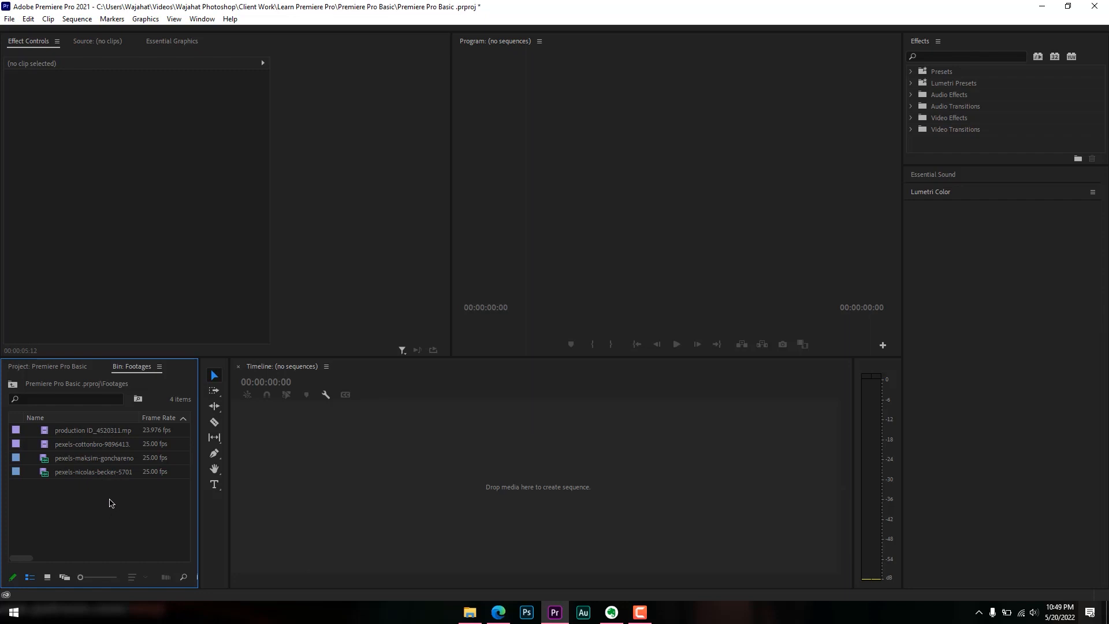
{"action": "left_click", "coordinate": [60, 372]}
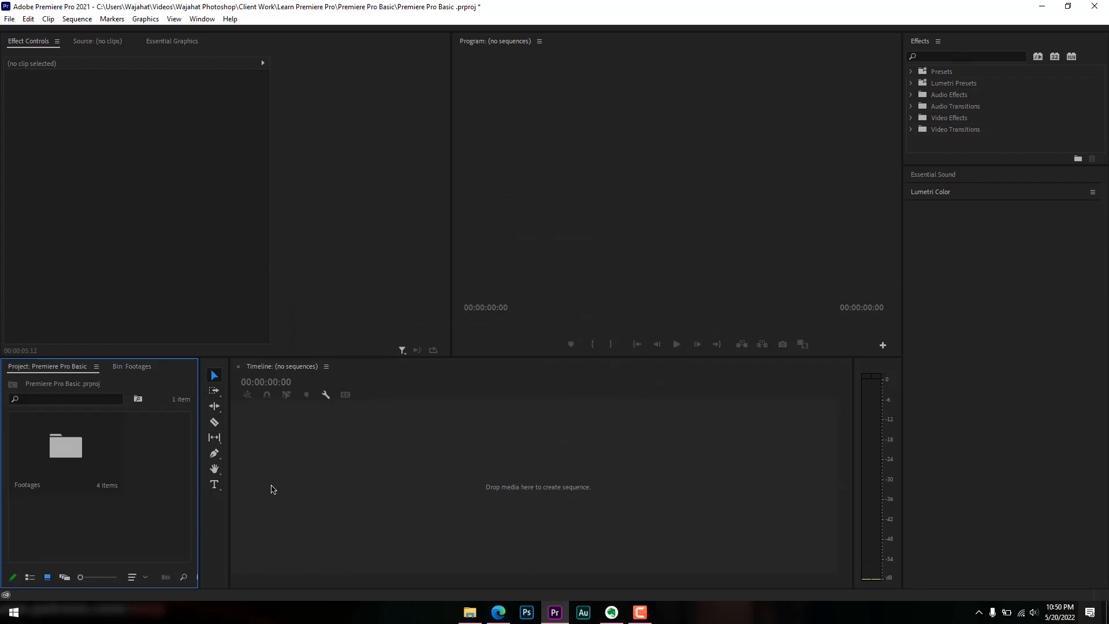
Paste Vexento - F17.mp3 into the Premiere Pro Basic folder in File Explorer and import it into the project
{"action": "left_click", "coordinate": [470, 613]}
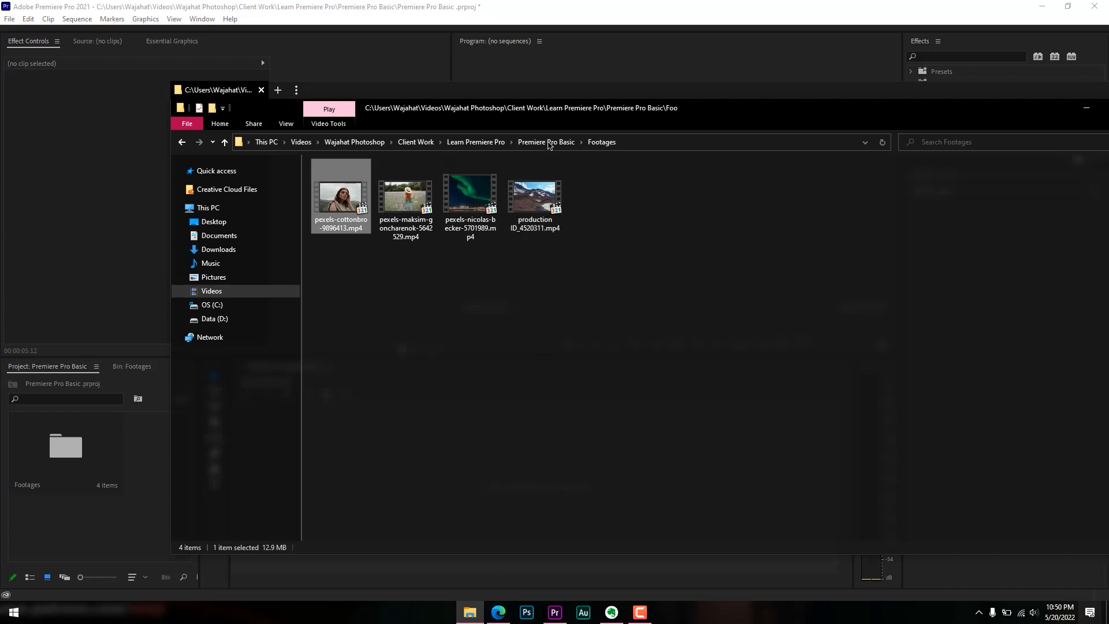
{"action": "left_click", "coordinate": [546, 142]}
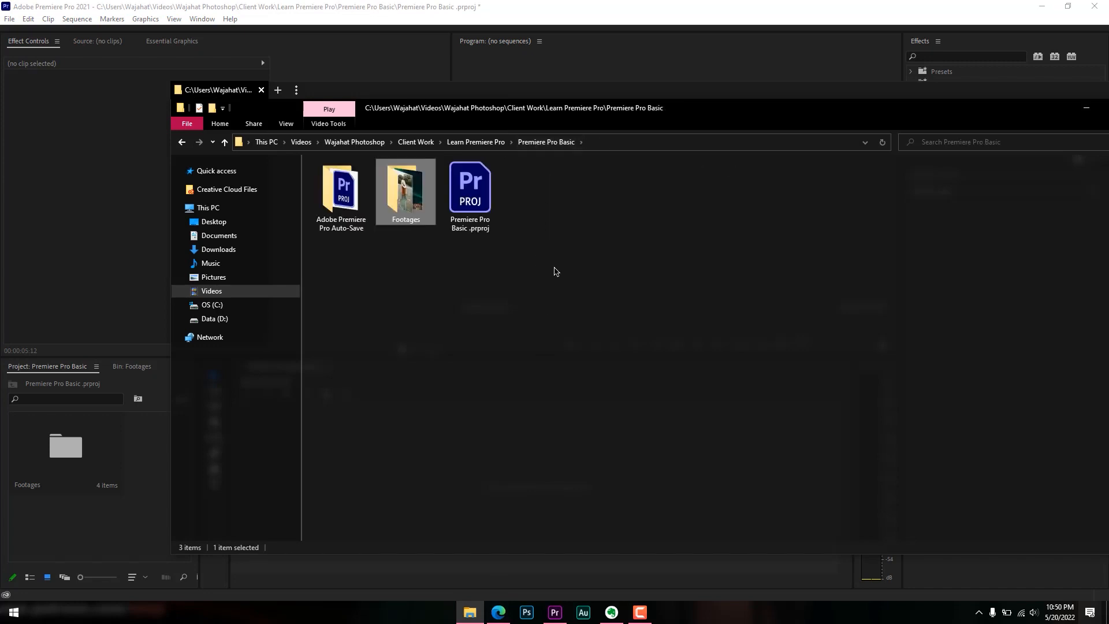
{"action": "right_click", "coordinate": [463, 313]}
{"action": "left_click", "coordinate": [488, 373]}
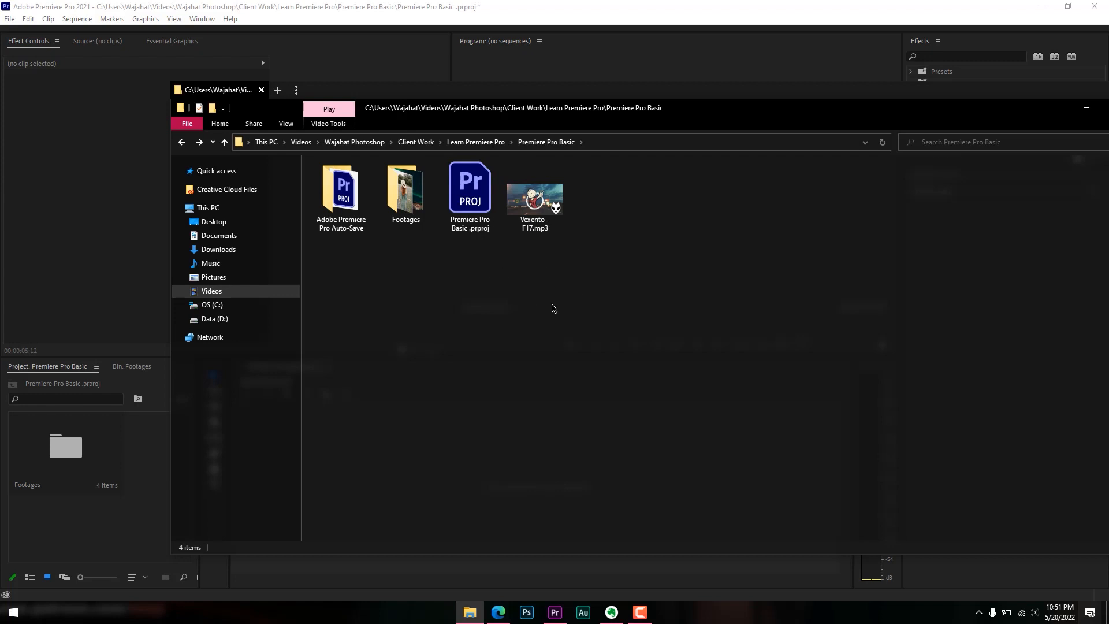
{"action": "left_click_drag", "start_coordinate": [537, 208], "coordinate": [160, 493]}
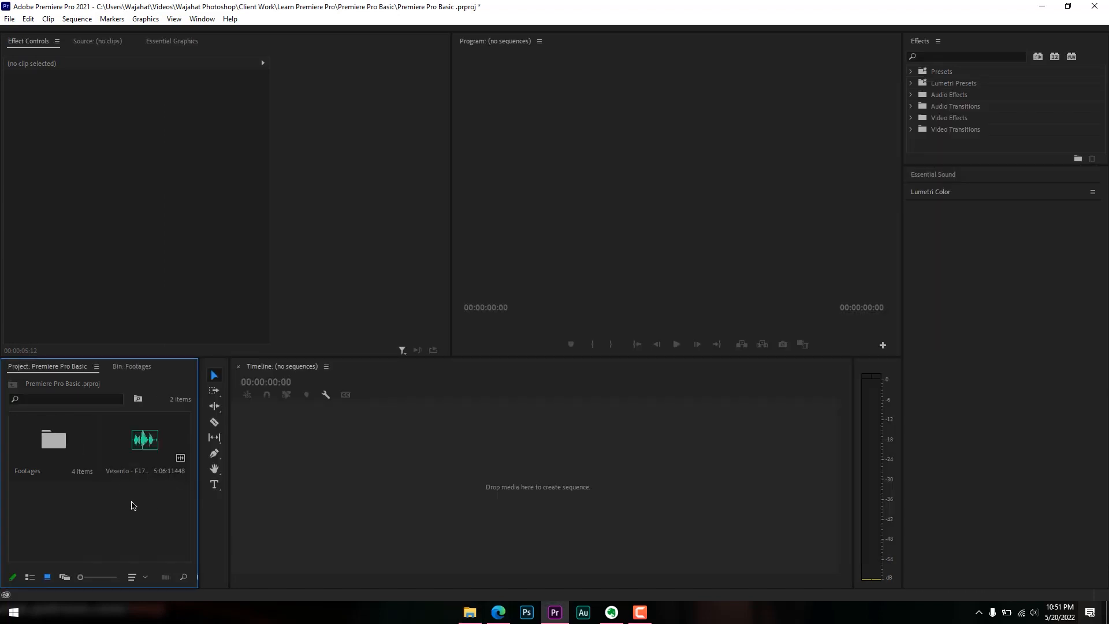
Create a new bin named Music in the project and move the Vexento - F17 audio file into it
{"action": "right_click", "coordinate": [116, 503]}
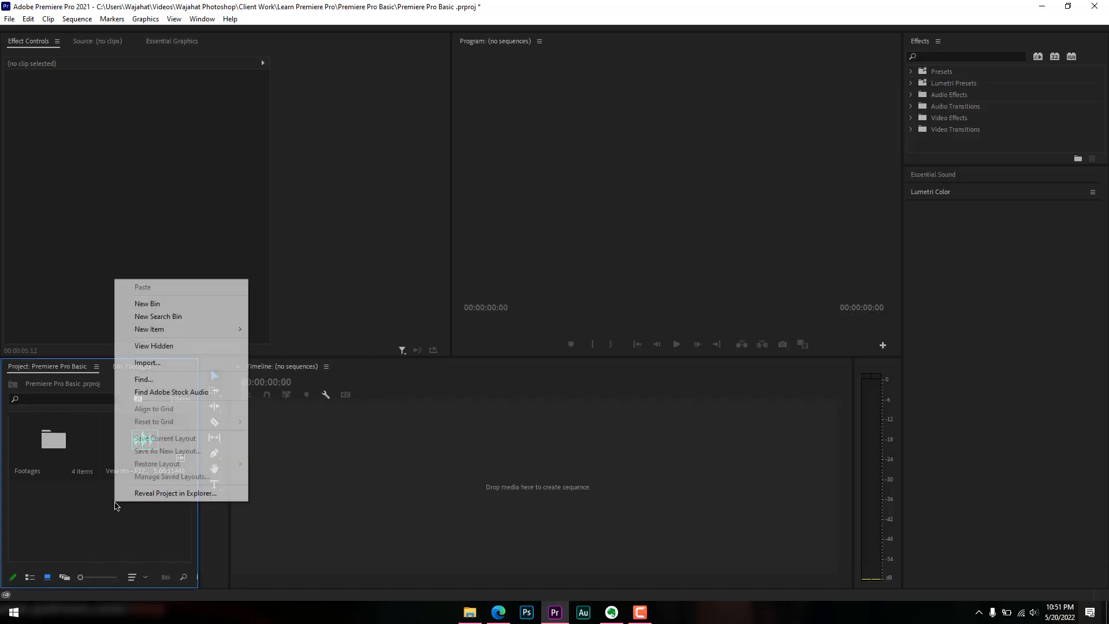
{"action": "left_click", "coordinate": [101, 514]}
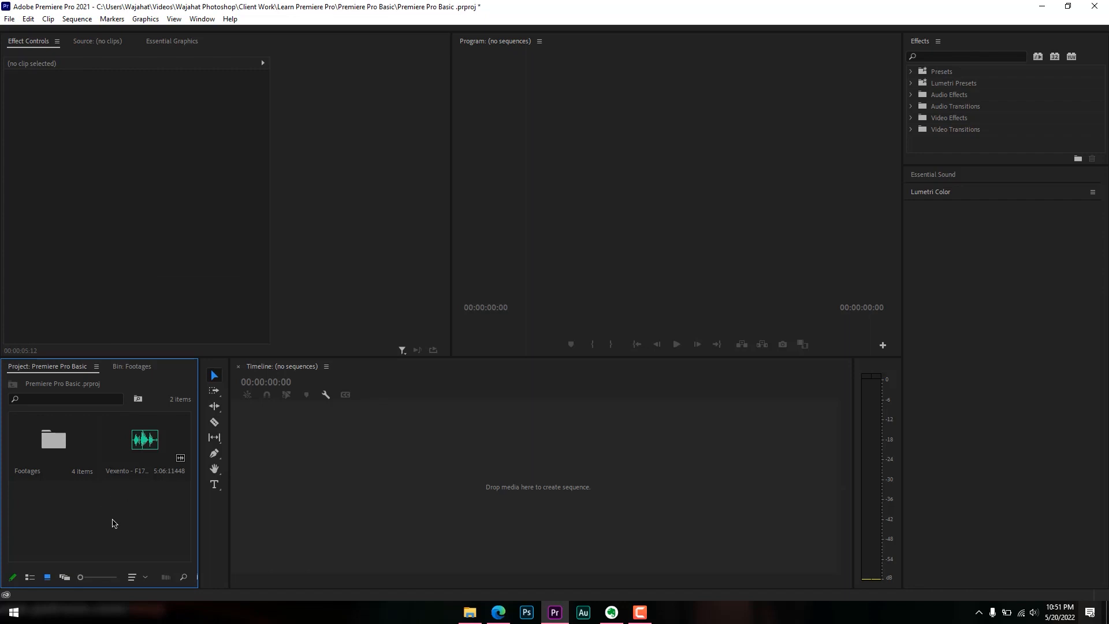
{"action": "right_click", "coordinate": [114, 524]}
{"action": "left_click", "coordinate": [139, 323]}
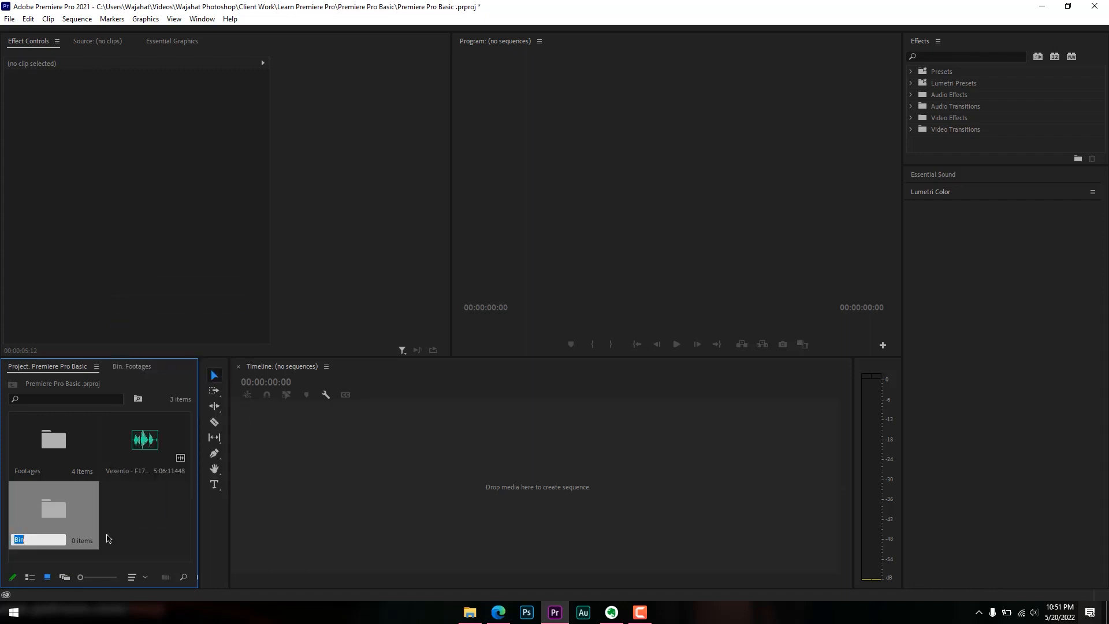
{"action": "key", "text": "Tab"}
{"action": "left_click", "coordinate": [134, 522]}
{"action": "left_click_drag", "start_coordinate": [146, 457], "coordinate": [83, 516]}
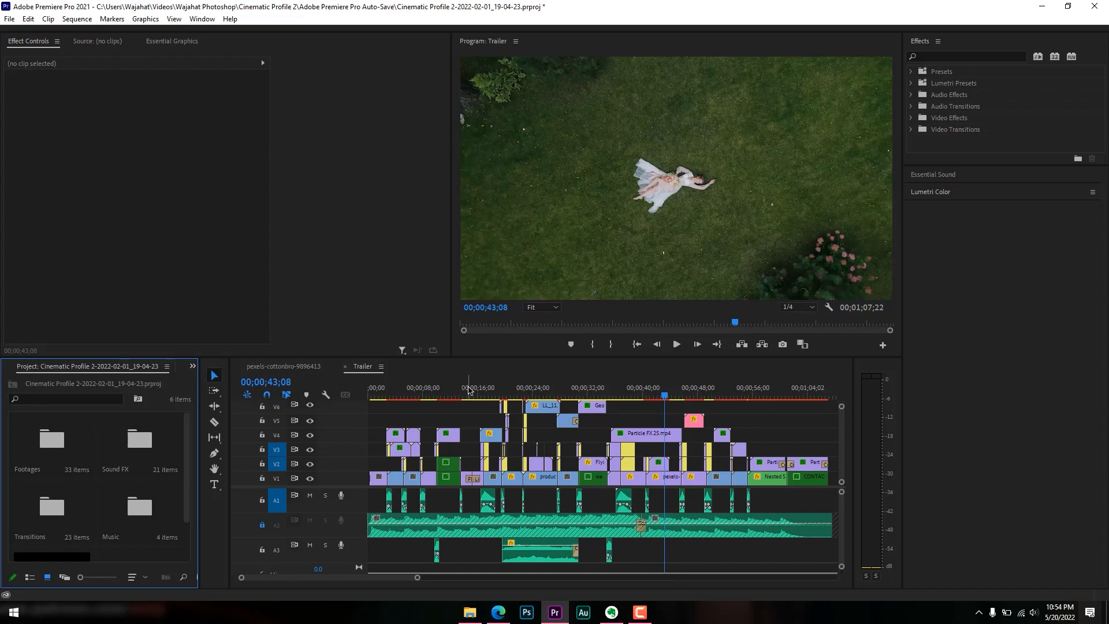
Scrub the Trailer sequence to 00;00;25;04 and reduce the heights of its video and audio tracks
{"action": "left_click", "coordinate": [468, 394]}
{"action": "left_click_drag", "start_coordinate": [470, 391], "coordinate": [540, 401]}
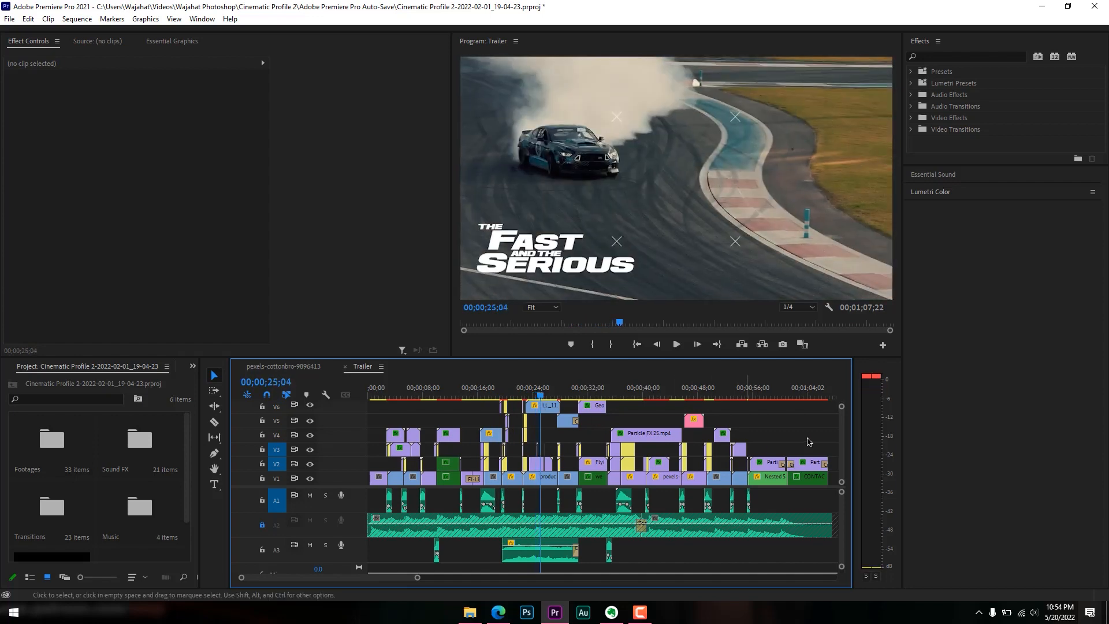
{"action": "left_click_drag", "start_coordinate": [842, 408], "coordinate": [842, 405]}
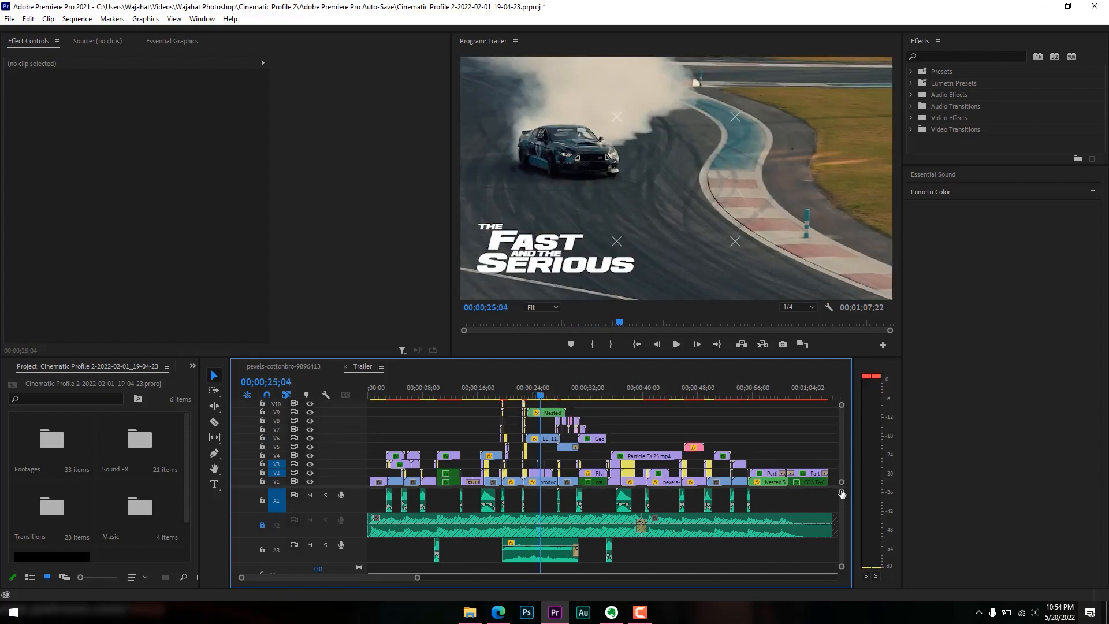
{"action": "left_click_drag", "start_coordinate": [842, 493], "coordinate": [841, 489]}
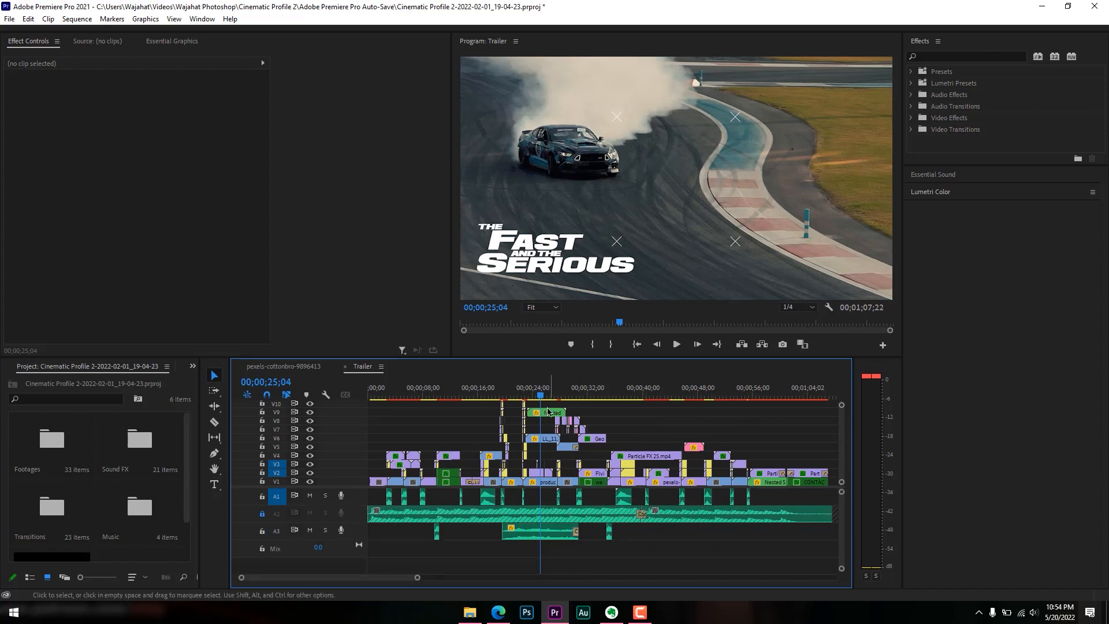
Scrub and play through several parts of the Trailer sequence to examine its edited clips, titles and effects
{"action": "left_click", "coordinate": [582, 397]}
{"action": "left_click_drag", "start_coordinate": [582, 397], "coordinate": [465, 404]}
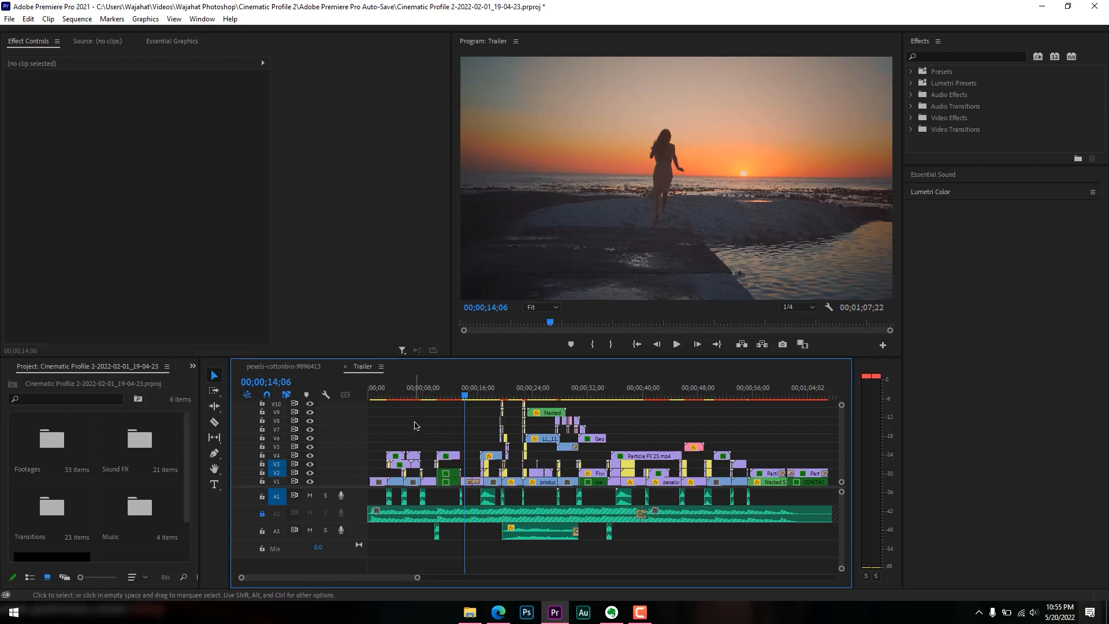
{"action": "left_click_drag", "start_coordinate": [379, 393], "coordinate": [401, 394]}
{"action": "key", "text": "space"}
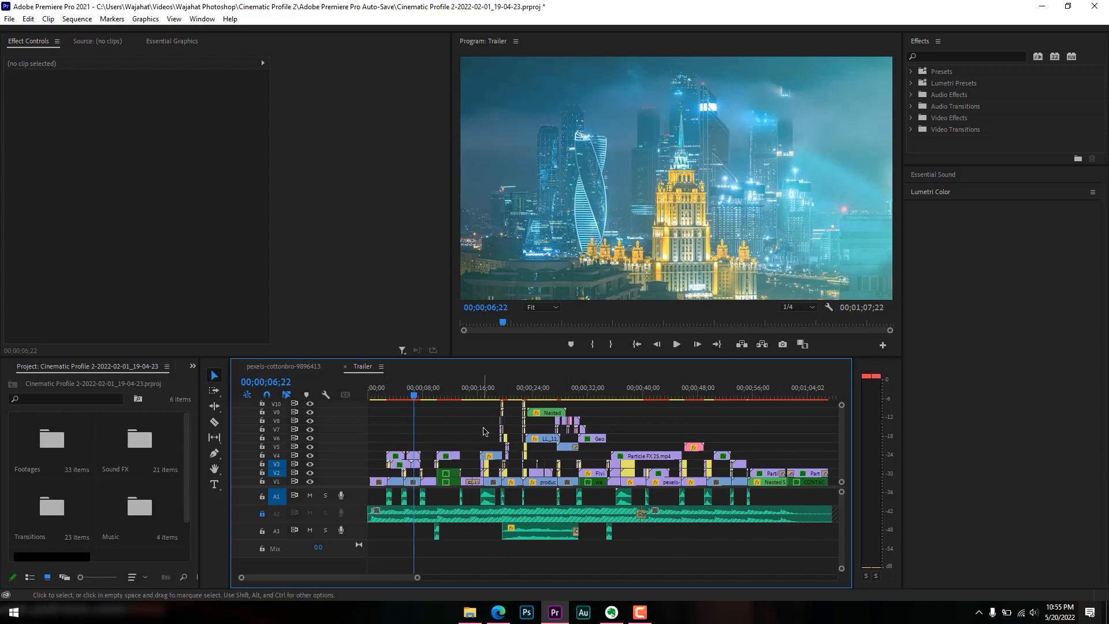
{"action": "left_click_drag", "start_coordinate": [472, 396], "coordinate": [487, 397]}
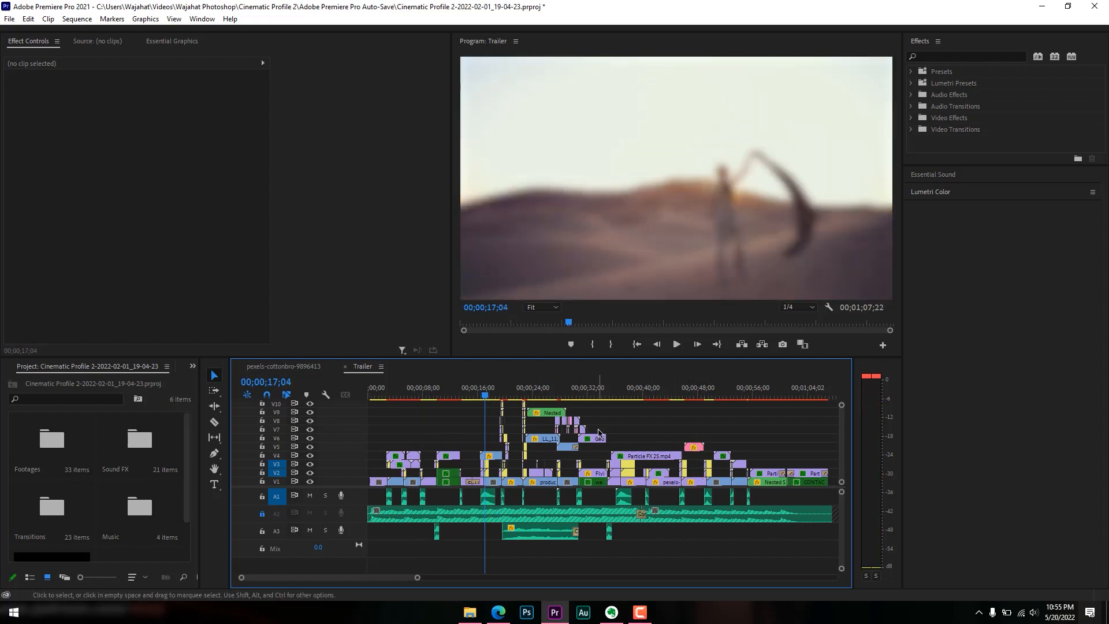
{"action": "left_click_drag", "start_coordinate": [490, 399], "coordinate": [538, 402]}
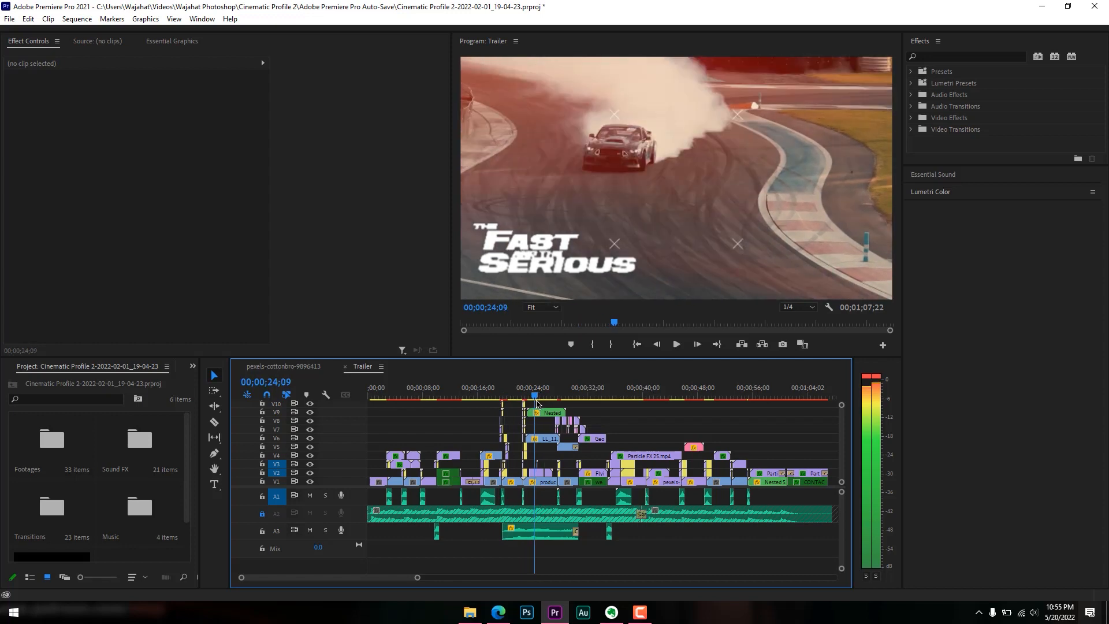
{"action": "left_click_drag", "start_coordinate": [538, 403], "coordinate": [572, 410]}
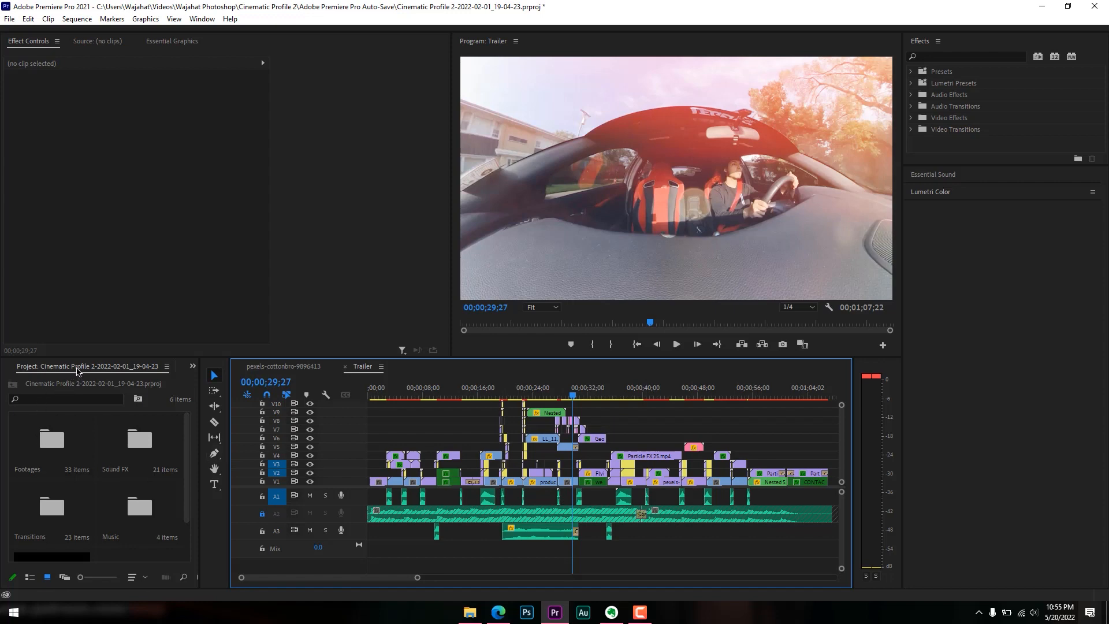
Close the Project panel of the Cinematic Profile 2 project
{"action": "right_click", "coordinate": [77, 370]}
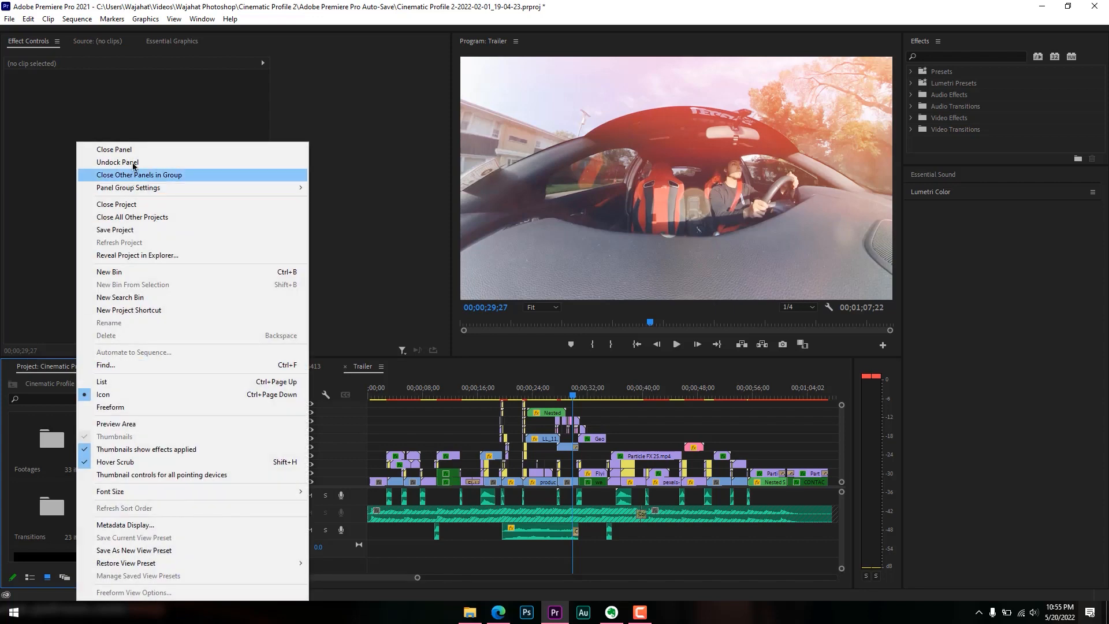
{"action": "left_click", "coordinate": [115, 150]}
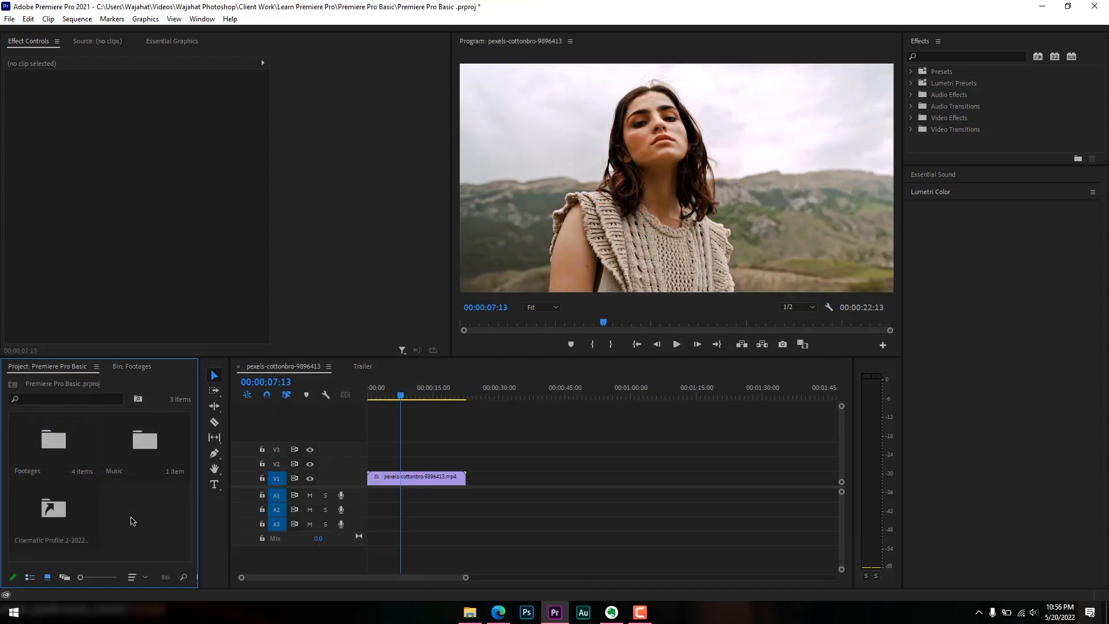
Start a new sequence in Premiere Pro Basic and examine the Digital SLR and Canon XF MPEG2 presets, leaving the DSLR 1080p presets expanded
{"action": "right_click", "coordinate": [133, 521]}
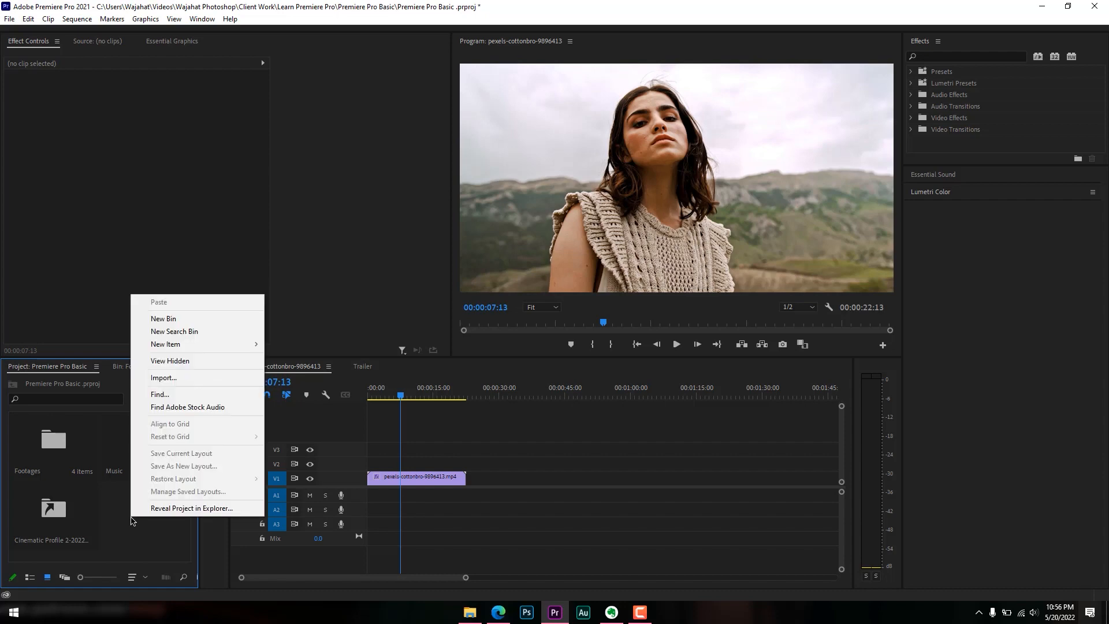
{"action": "mouse_move", "coordinate": [237, 345]}
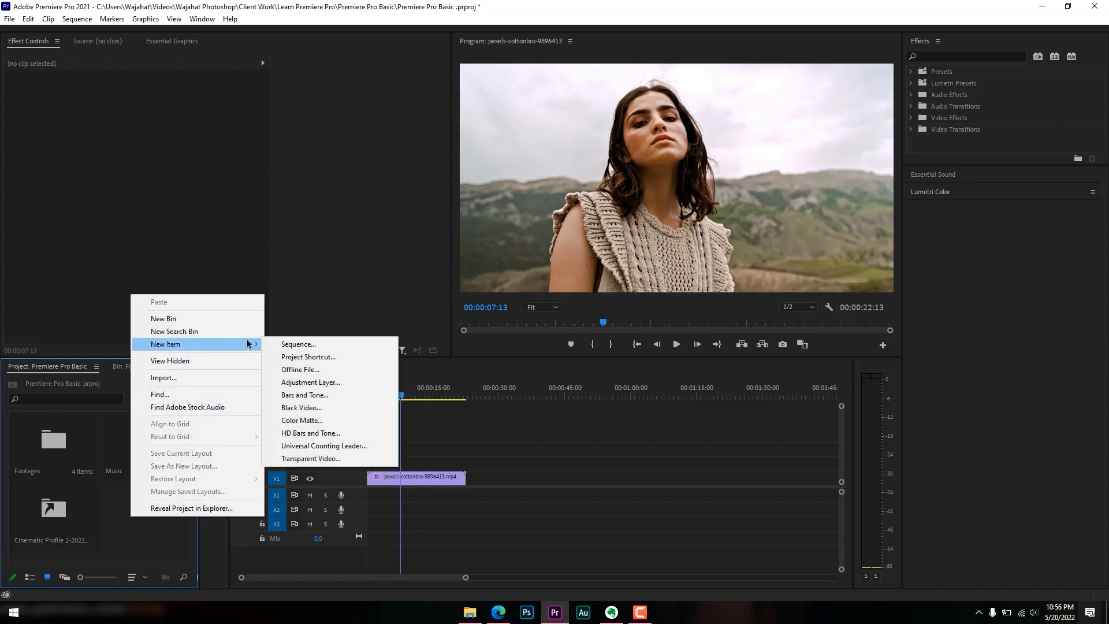
{"action": "left_click", "coordinate": [271, 345]}
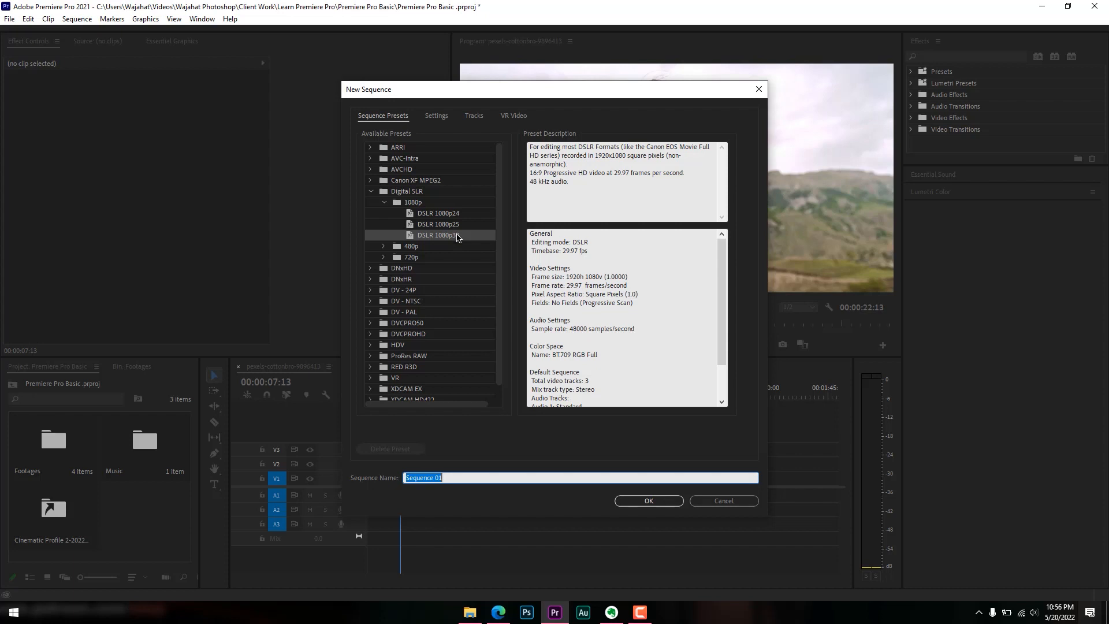
{"action": "left_click", "coordinate": [371, 192]}
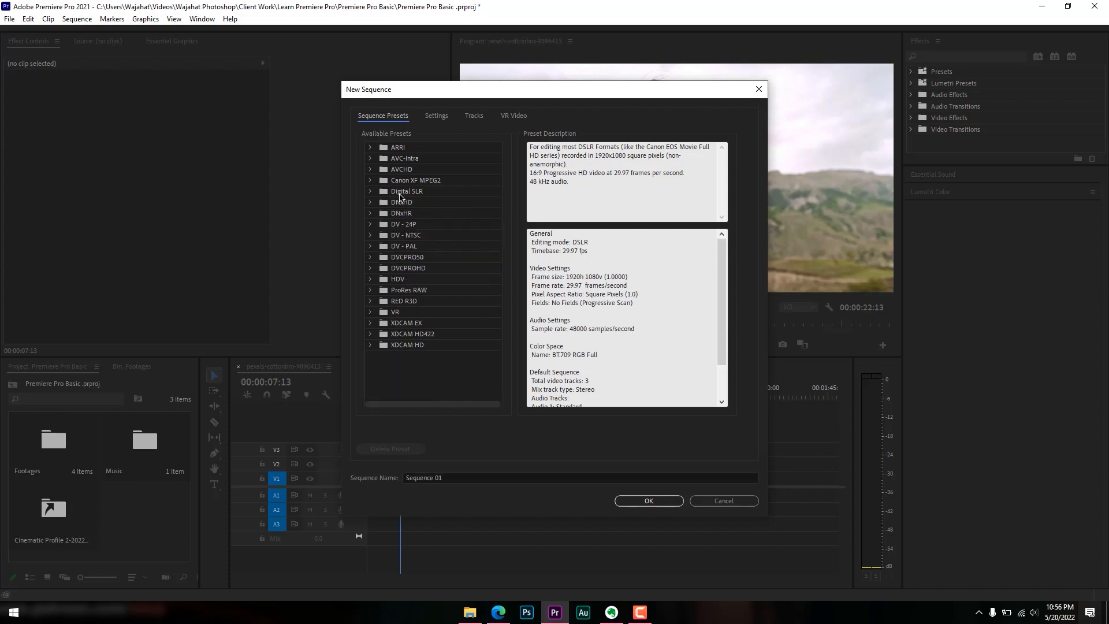
{"action": "left_click", "coordinate": [371, 192]}
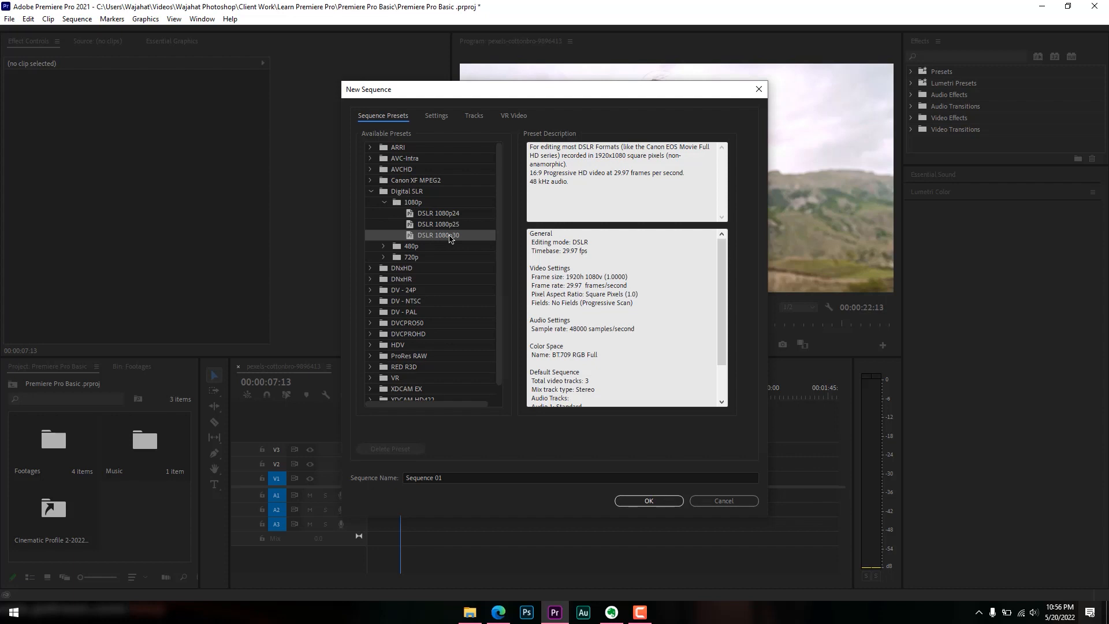
{"action": "left_click", "coordinate": [373, 192]}
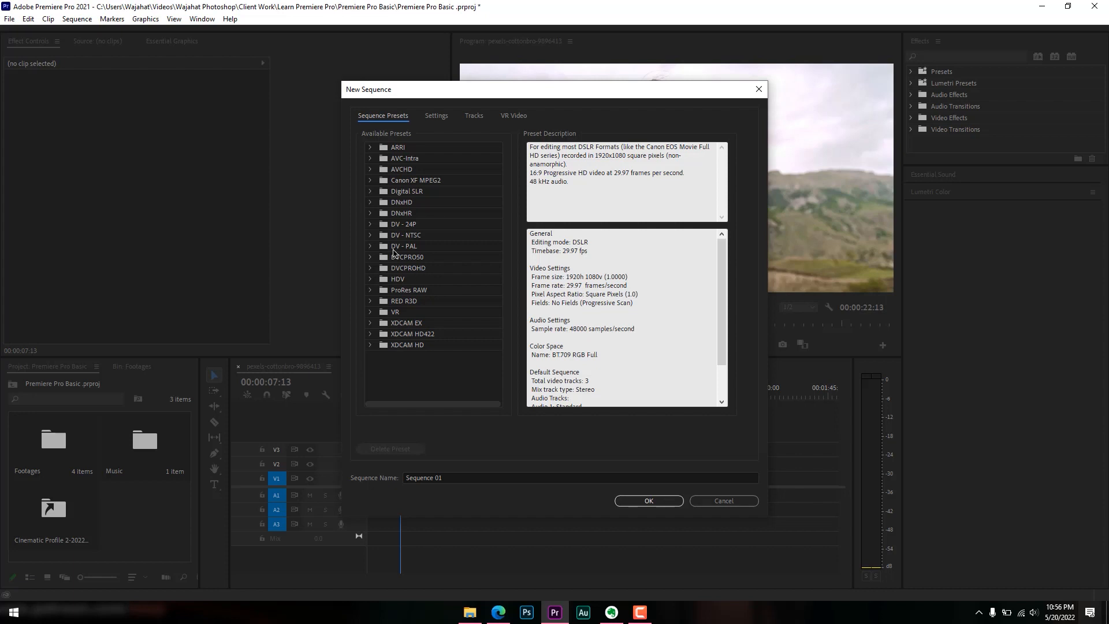
{"action": "left_click", "coordinate": [372, 181]}
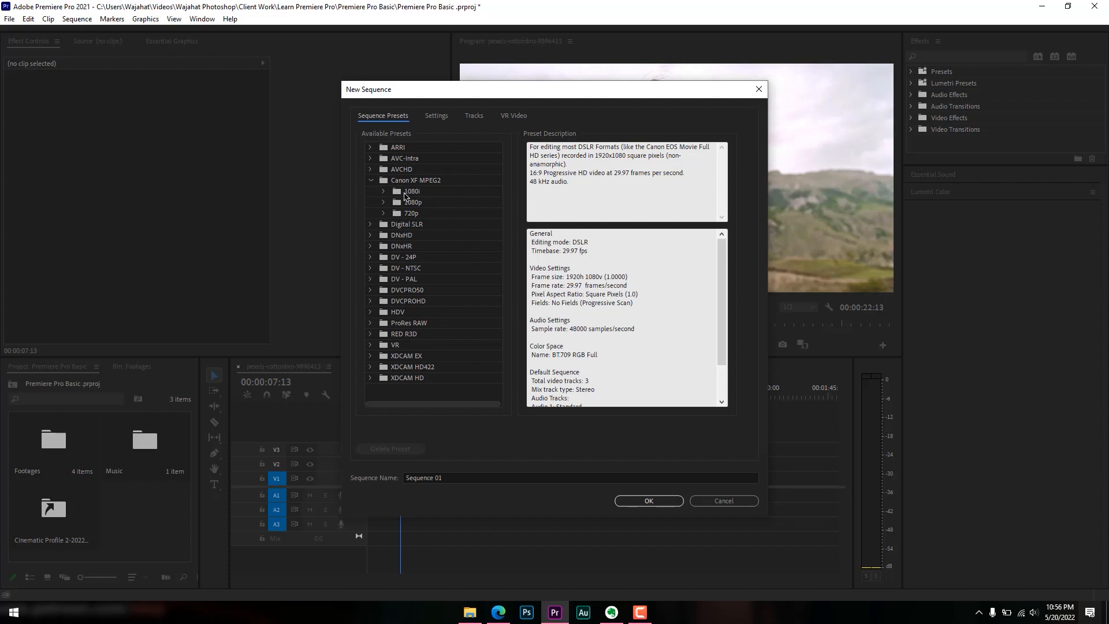
{"action": "left_click", "coordinate": [384, 192]}
{"action": "left_click", "coordinate": [385, 193]}
{"action": "left_click", "coordinate": [372, 181]}
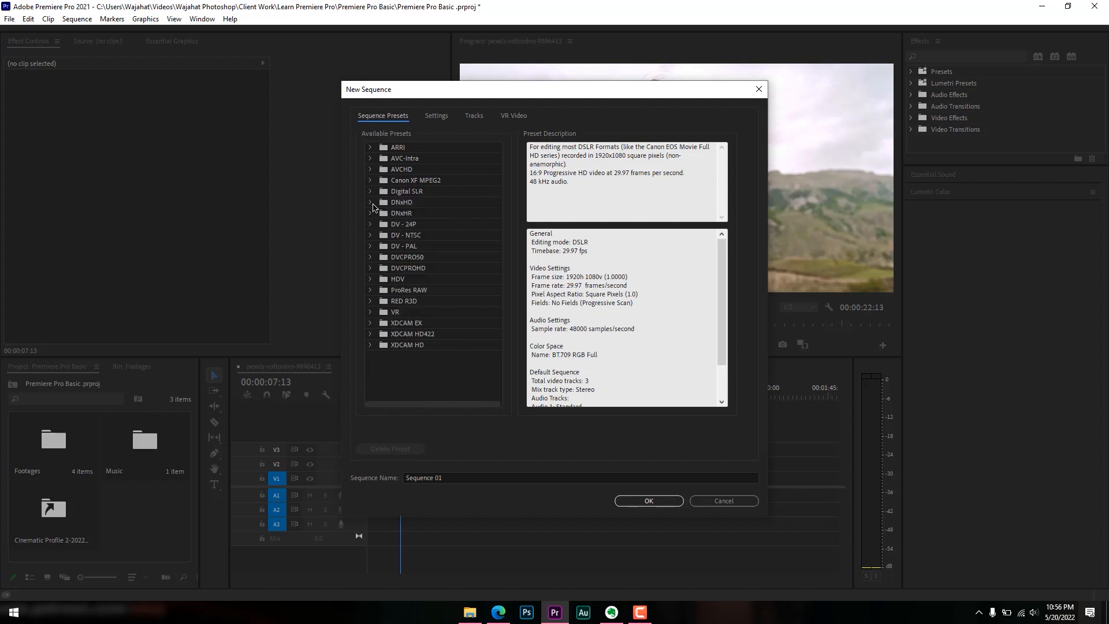
{"action": "left_click", "coordinate": [374, 192]}
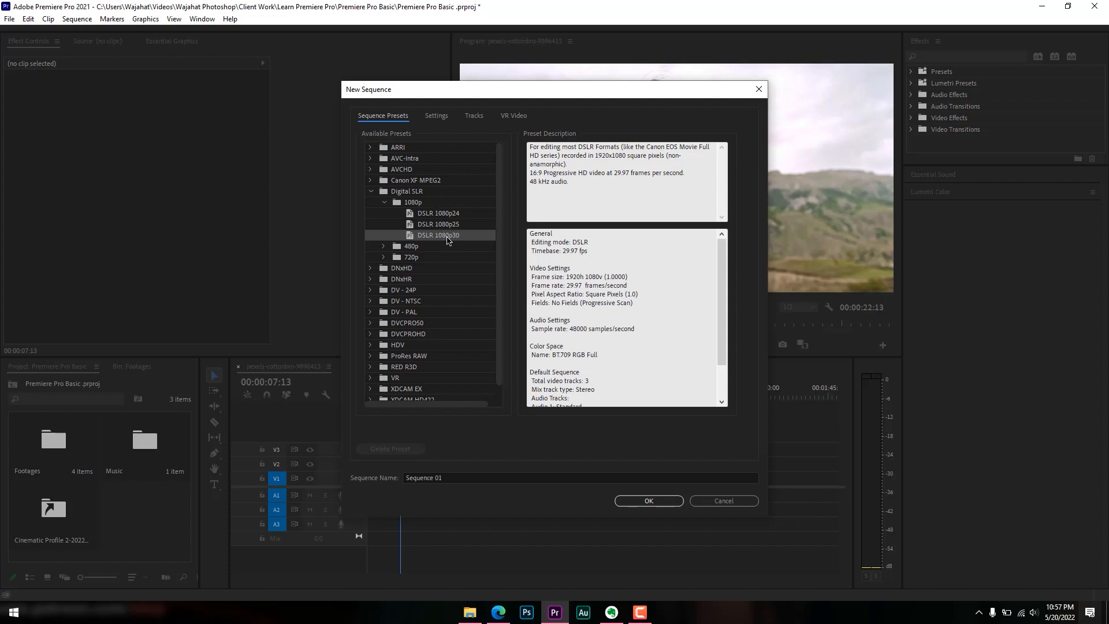
Try a larger frame size in the new sequence's settings, with a horizontal value of 3840
{"action": "left_click", "coordinate": [437, 120]}
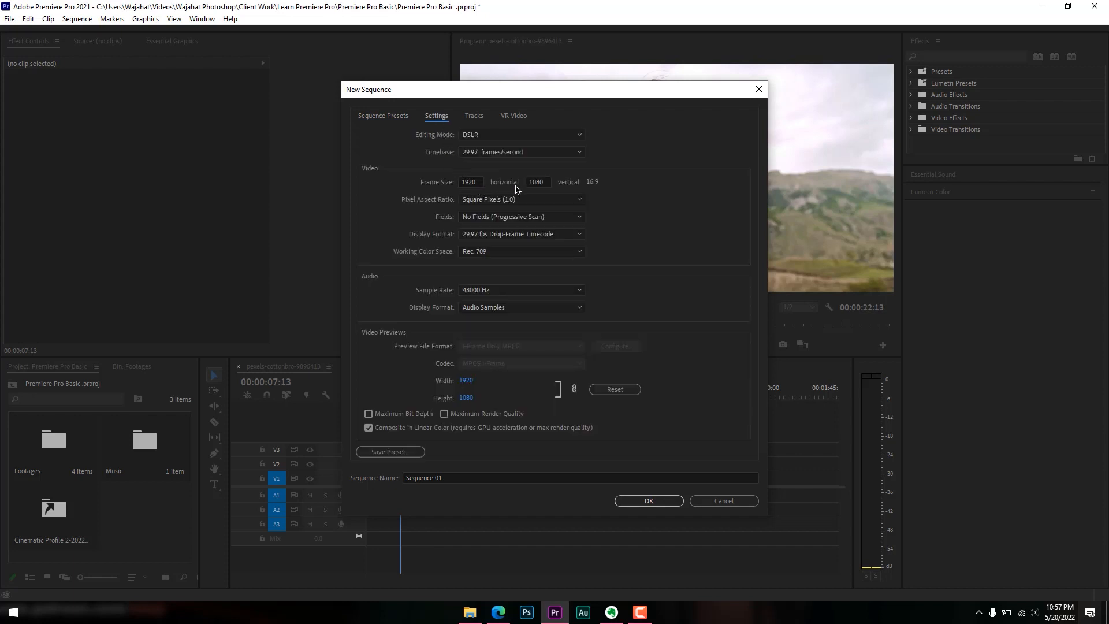
{"action": "left_click_drag", "start_coordinate": [481, 182], "coordinate": [454, 182]}
{"action": "type", "text": "3840"}
{"action": "left_click_drag", "start_coordinate": [546, 182], "coordinate": [527, 184]}
{"action": "type", "text": "216"}
{"action": "left_click", "coordinate": [664, 189]}
Set the new sequence's frame size to 1920 horizontal by 1080 vertical
{"action": "double_click", "coordinate": [475, 181]}
{"action": "type", "text": "1920"}
{"action": "key", "text": "Tab"}
{"action": "type", "text": "1080"}
{"action": "key", "text": "Tab"}
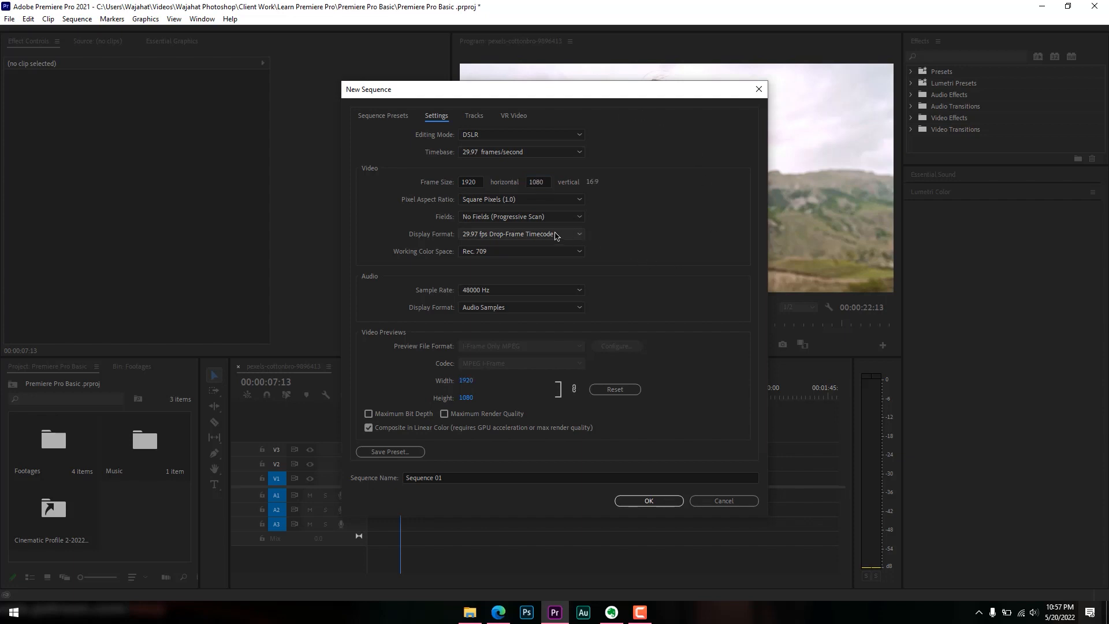
Review the frame rates available as the new sequence's timebase, leaving the current choice in place
{"action": "left_click", "coordinate": [508, 152]}
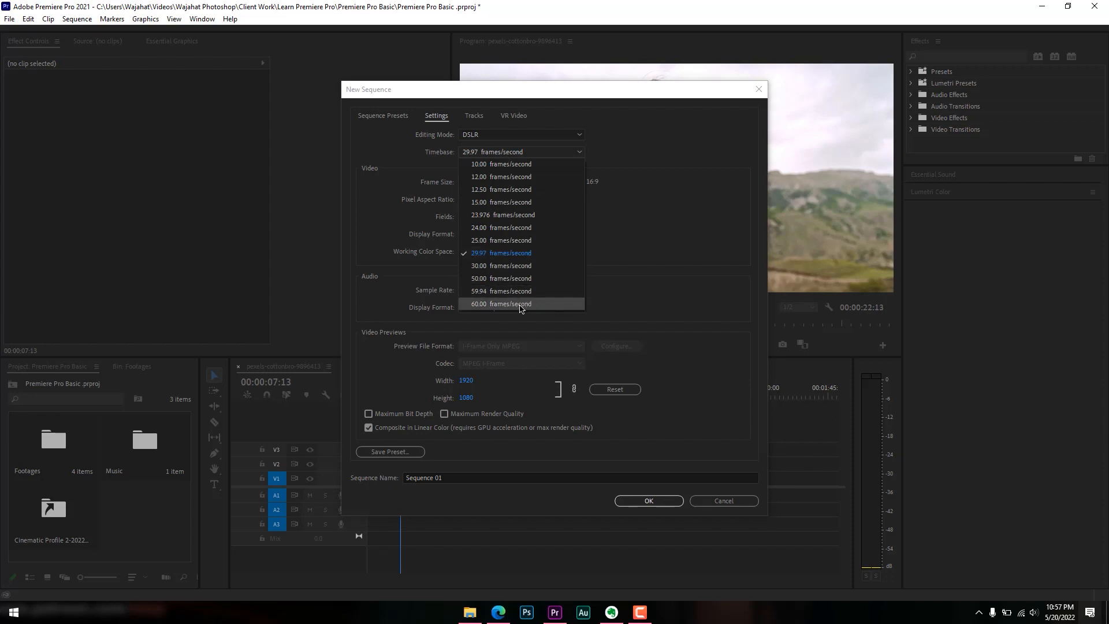
{"action": "left_click", "coordinate": [692, 258]}
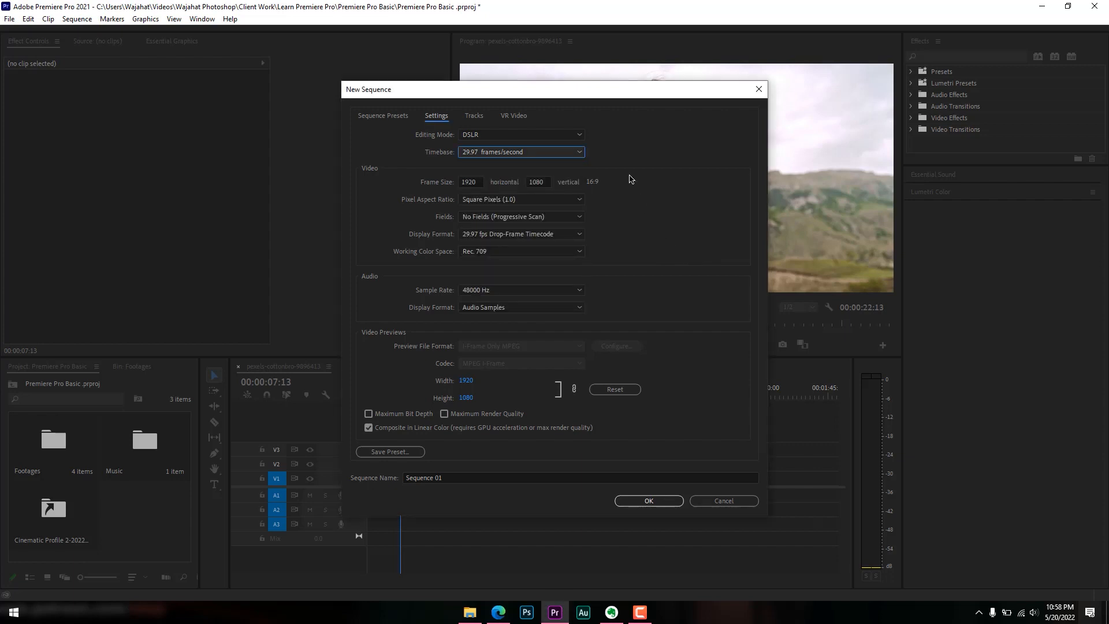
{"action": "left_click", "coordinate": [580, 153]}
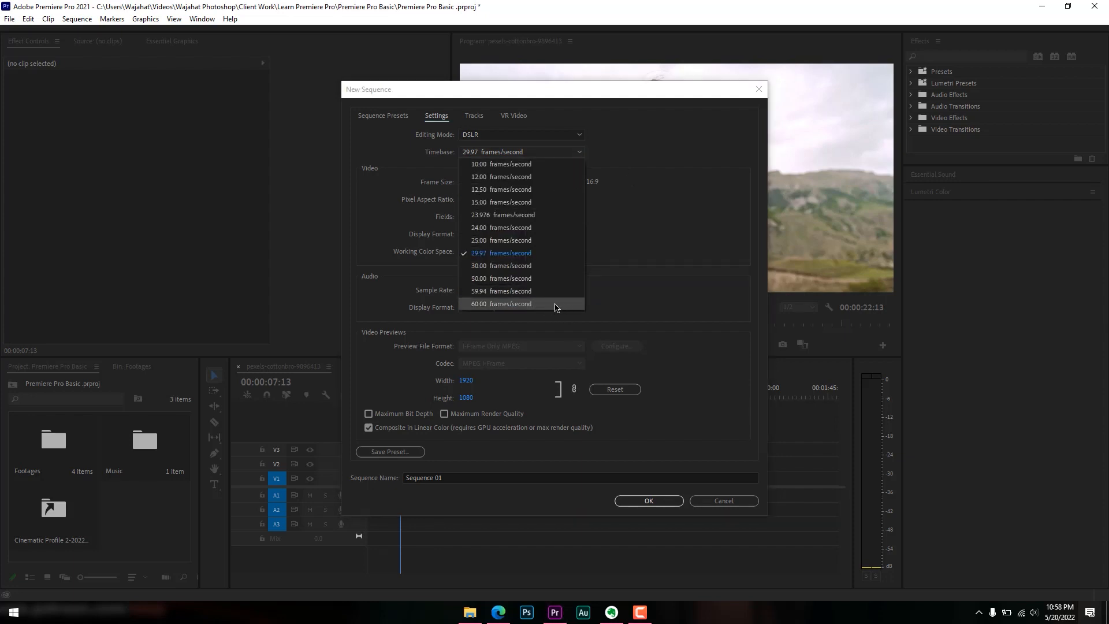
{"action": "left_click", "coordinate": [652, 237]}
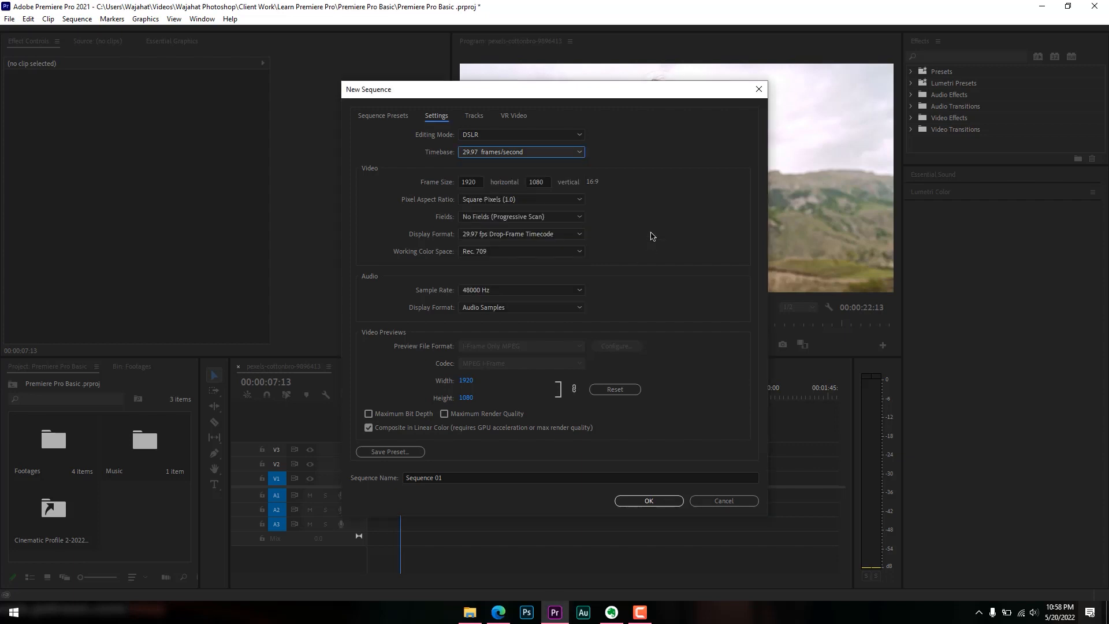
{"action": "left_click", "coordinate": [567, 152]}
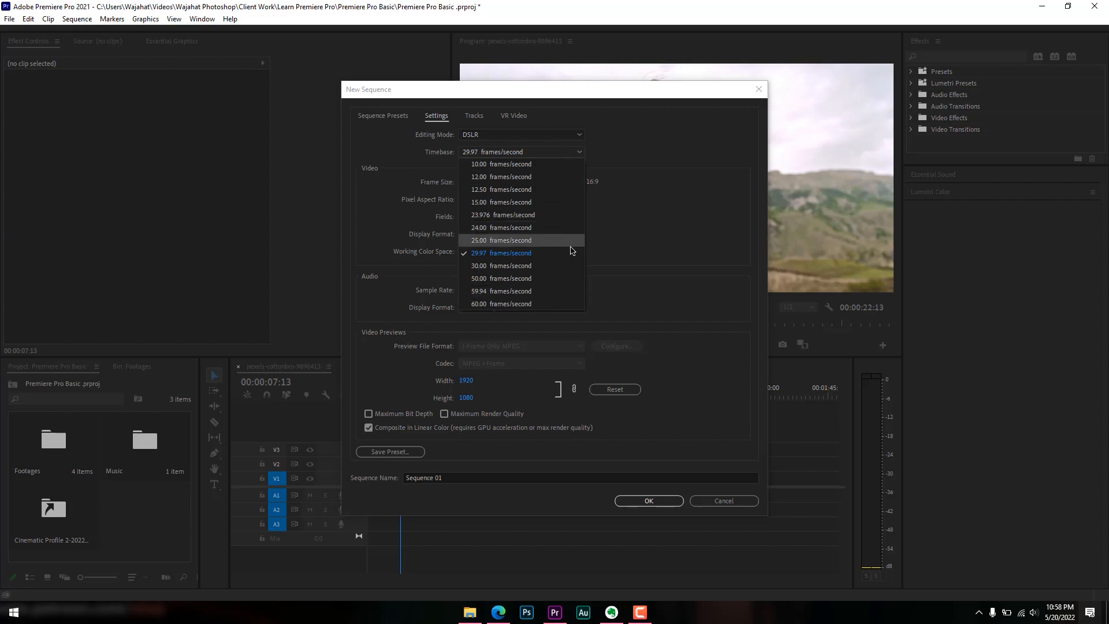
{"action": "left_click", "coordinate": [655, 188]}
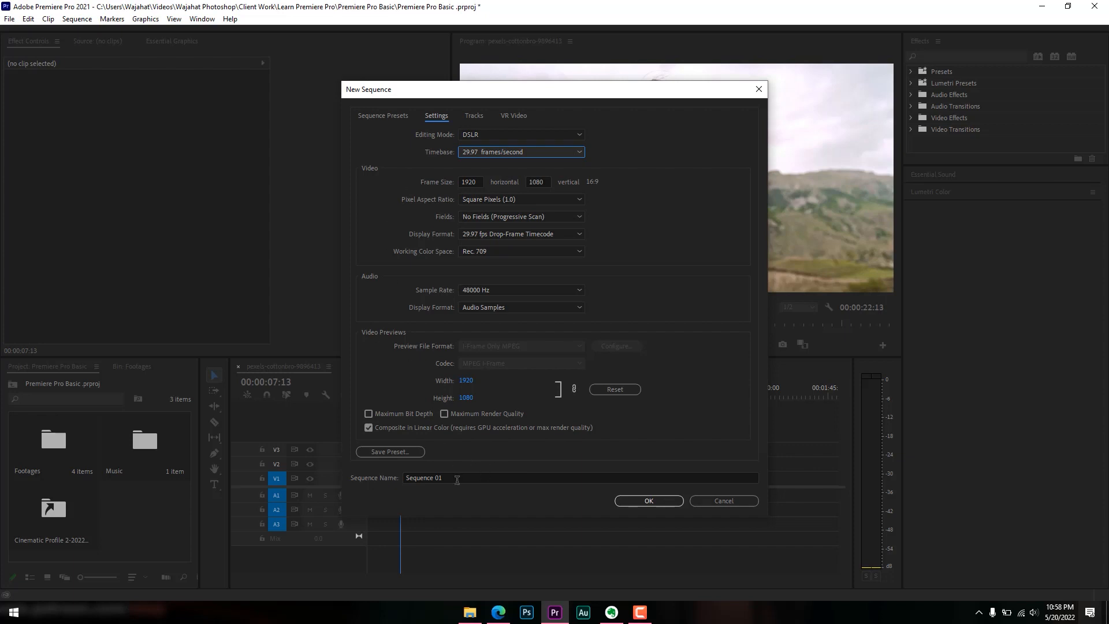
Name the new sequence Premiere Pro Basic and create it from the DSLR 1080p30 preset
{"action": "left_click", "coordinate": [390, 119]}
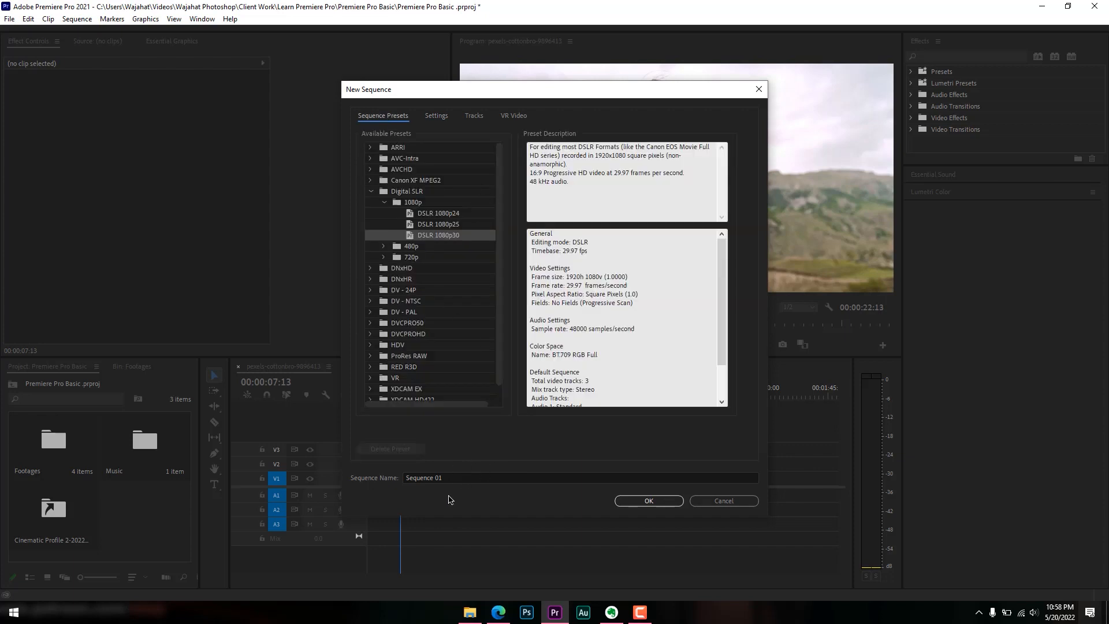
{"action": "left_click", "coordinate": [485, 479]}
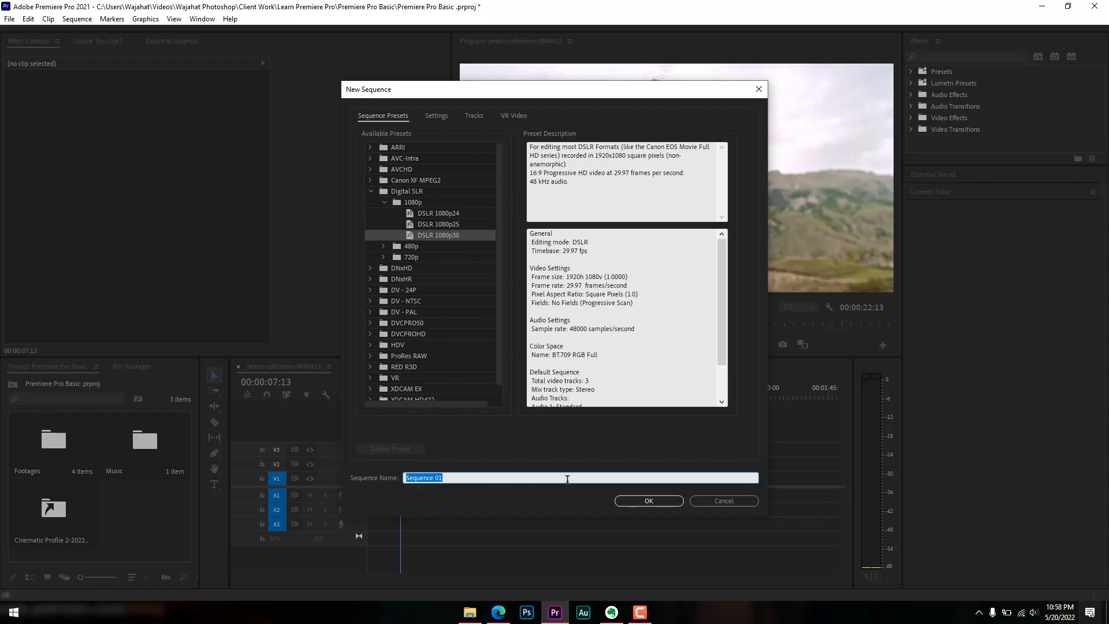
{"action": "type", "text": "B"}
{"action": "type", "text": "remier"}
{"action": "type", "text": "e Pro B"}
{"action": "left_click", "coordinate": [641, 501]}
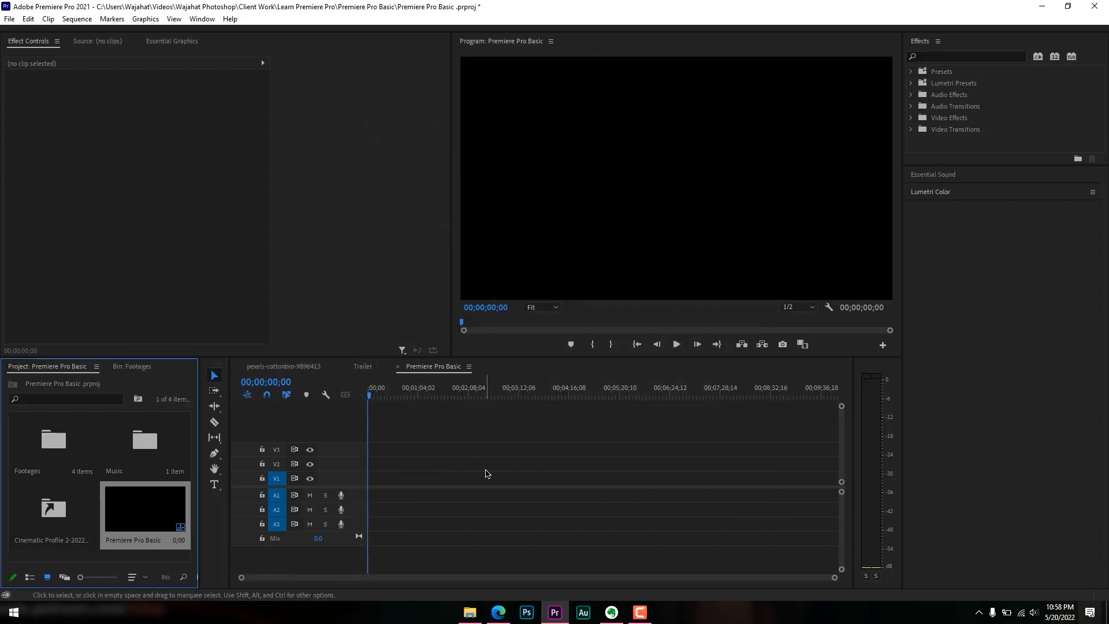
Open the Footages bin and display its clips as thumbnails
{"action": "double_click", "coordinate": [69, 443]}
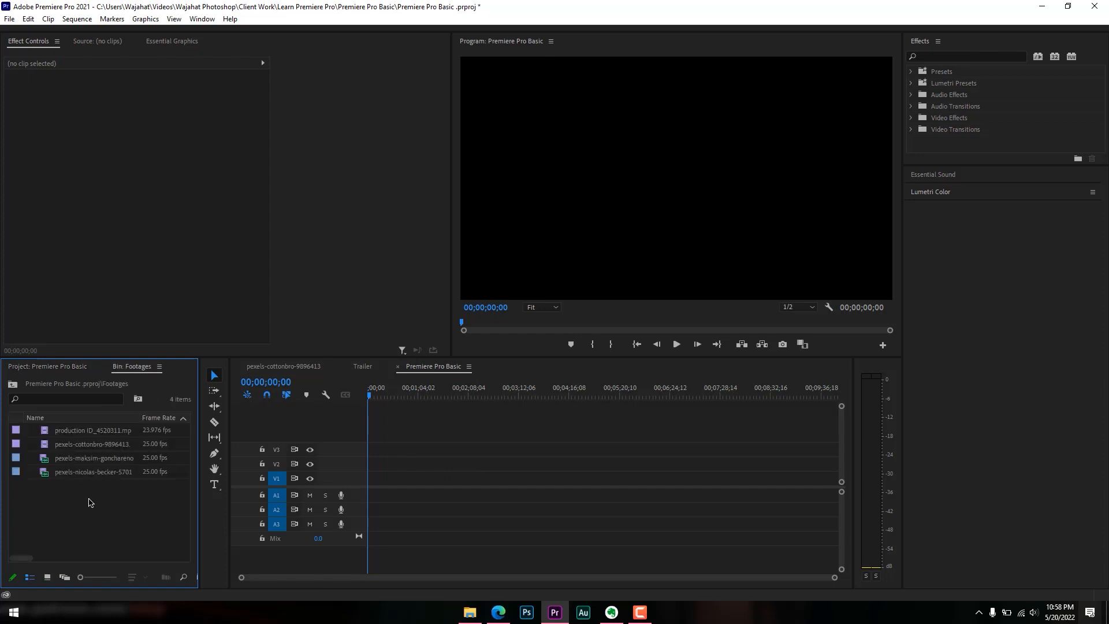
{"action": "left_click_drag", "start_coordinate": [89, 501], "coordinate": [89, 439]}
{"action": "left_click", "coordinate": [103, 519]}
{"action": "left_click", "coordinate": [48, 578]}
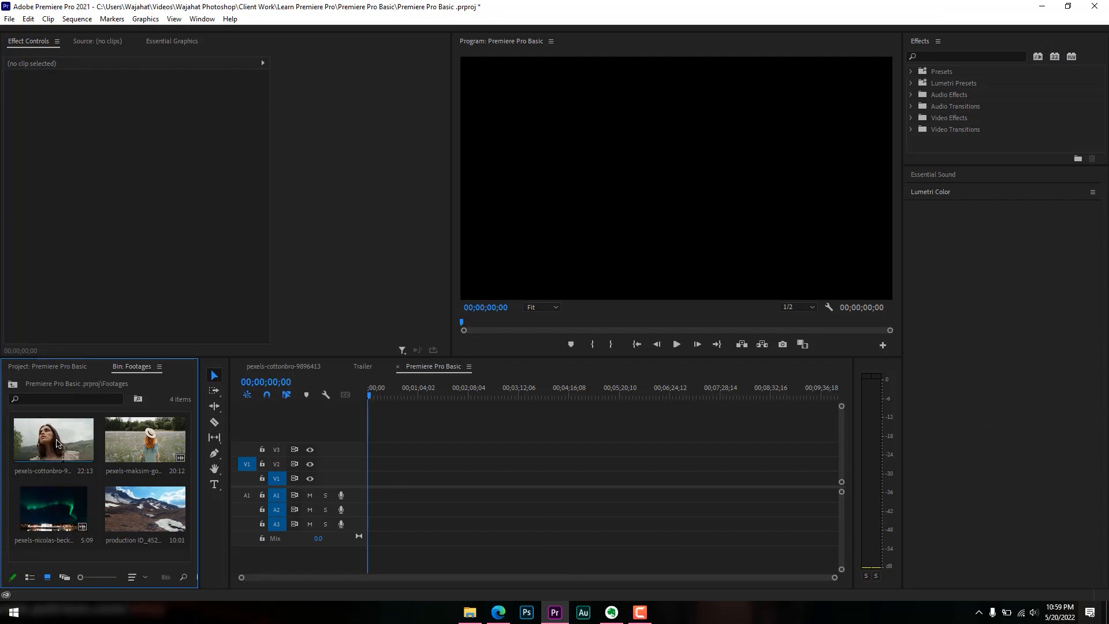
Open pexels-cottonbro-9896413.mp4 in the Source monitor and mark its In point at 00:00:02:10 and Out point at 00:00:07:23
{"action": "double_click", "coordinate": [55, 442]}
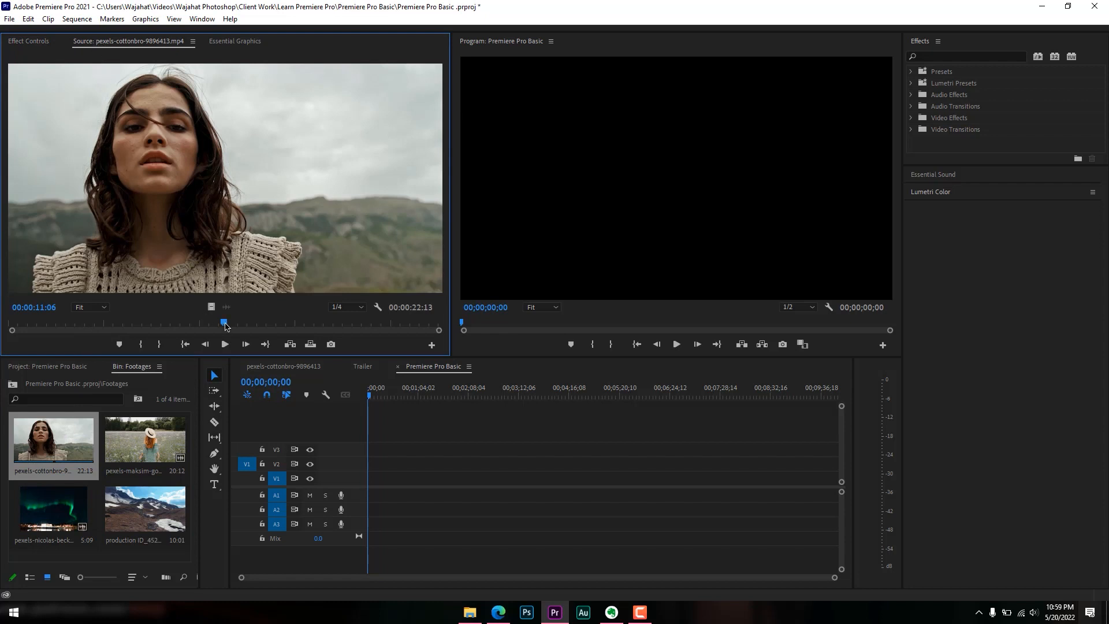
{"action": "left_click_drag", "start_coordinate": [225, 327], "coordinate": [74, 329]}
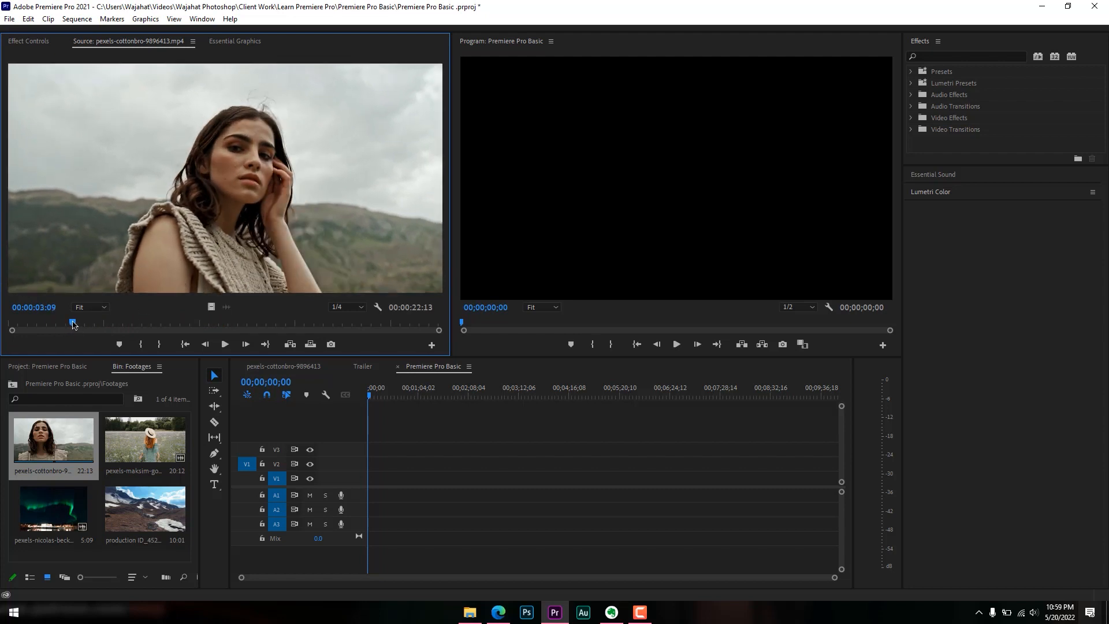
{"action": "mouse_move", "coordinate": [74, 325]}
{"action": "left_mouse_down"}
{"action": "mouse_move", "coordinate": [108, 326]}
{"action": "mouse_move", "coordinate": [53, 328]}
{"action": "left_mouse_up"}
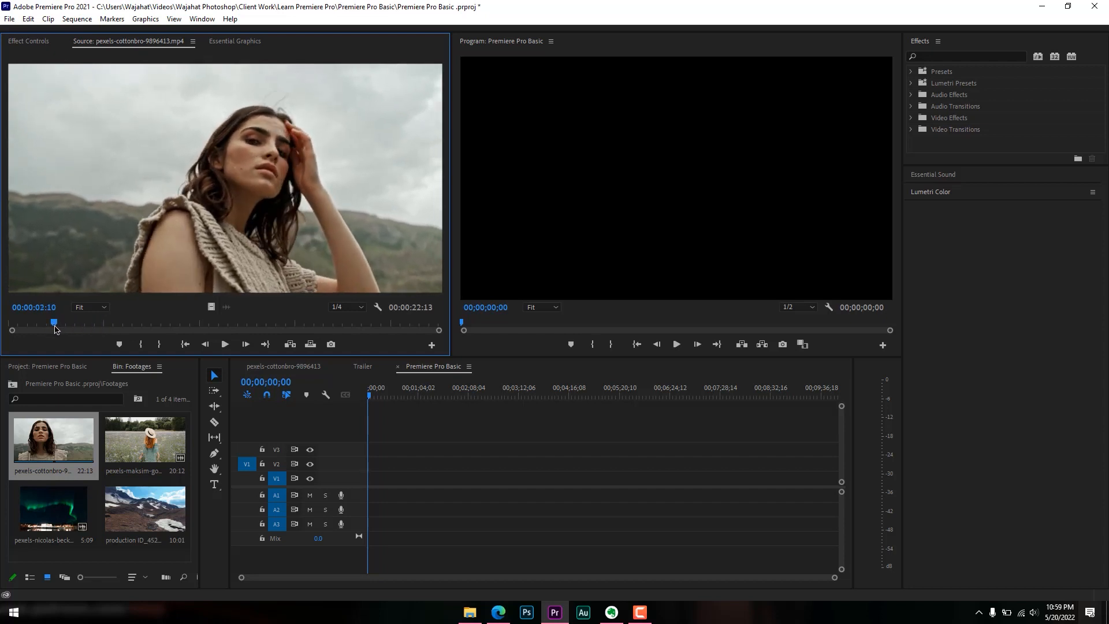
{"action": "left_click", "coordinate": [142, 346]}
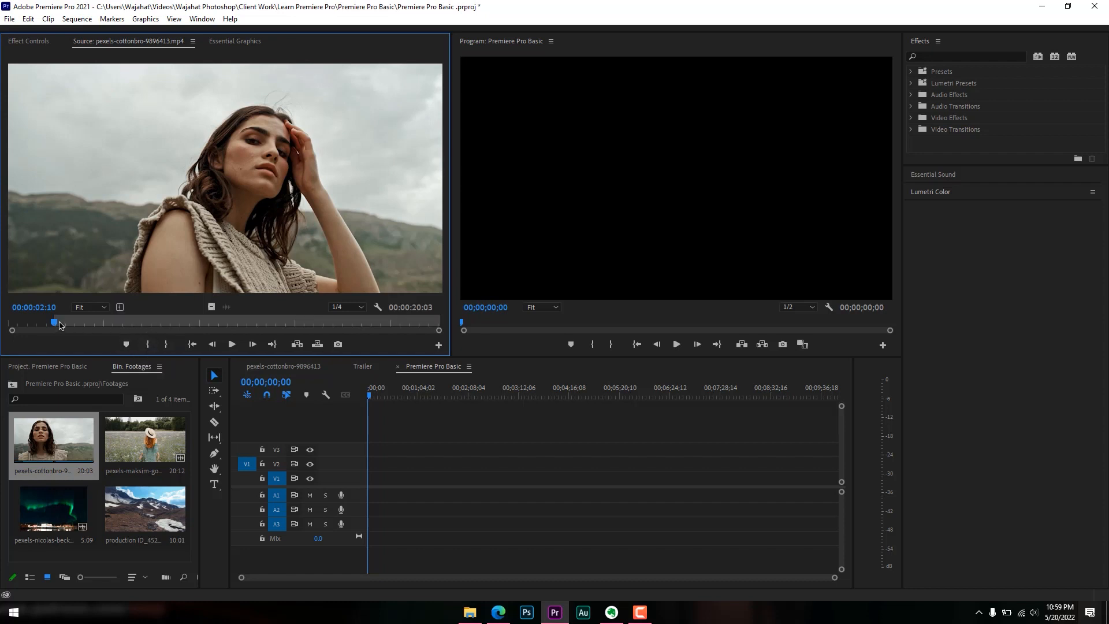
{"action": "left_click_drag", "start_coordinate": [60, 326], "coordinate": [160, 330]}
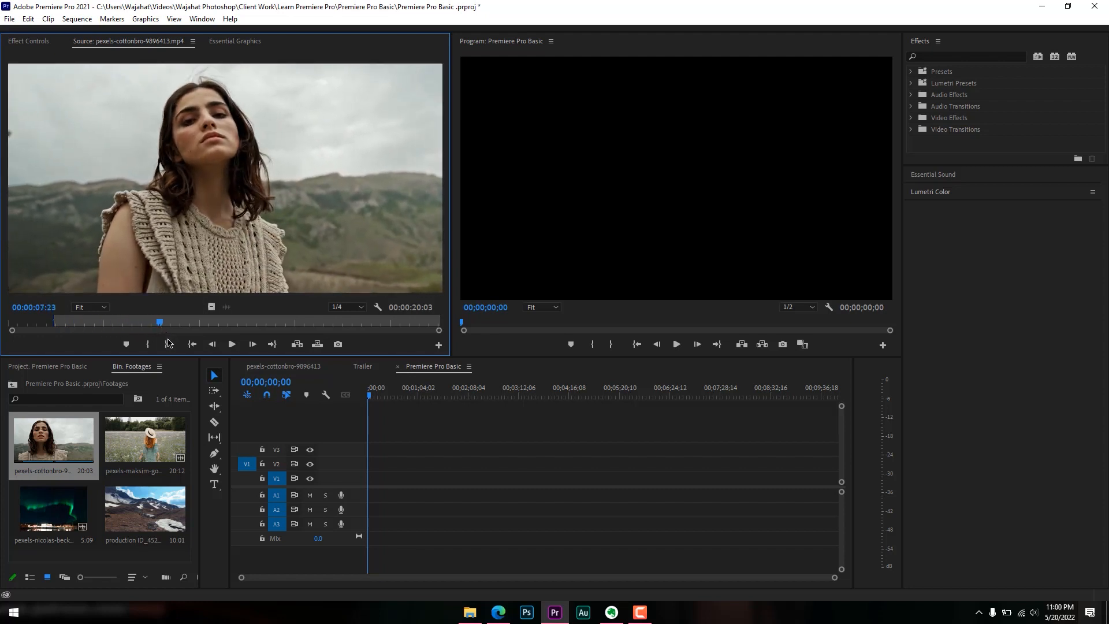
{"action": "left_click", "coordinate": [168, 345]}
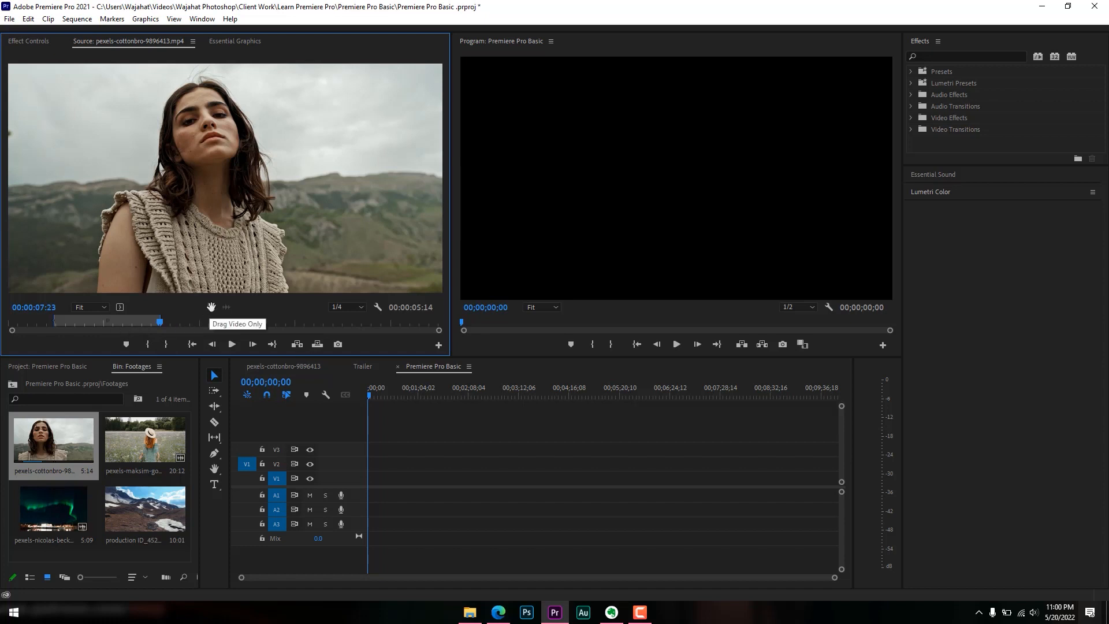
Add markers at 00:00:03:01 and 00:00:05:11 in the source clip and tighten its In and Out points to them
{"action": "left_click_drag", "start_coordinate": [212, 307], "coordinate": [252, 337]}
{"action": "left_click_drag", "start_coordinate": [834, 577], "coordinate": [636, 587]}
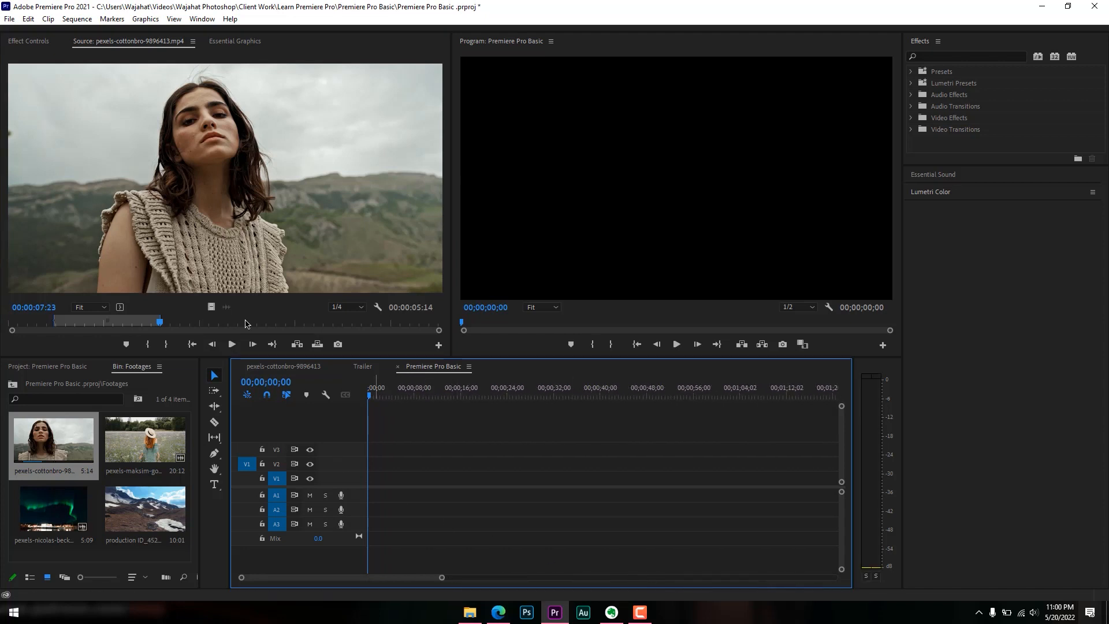
{"action": "left_click_drag", "start_coordinate": [139, 323], "coordinate": [66, 321]}
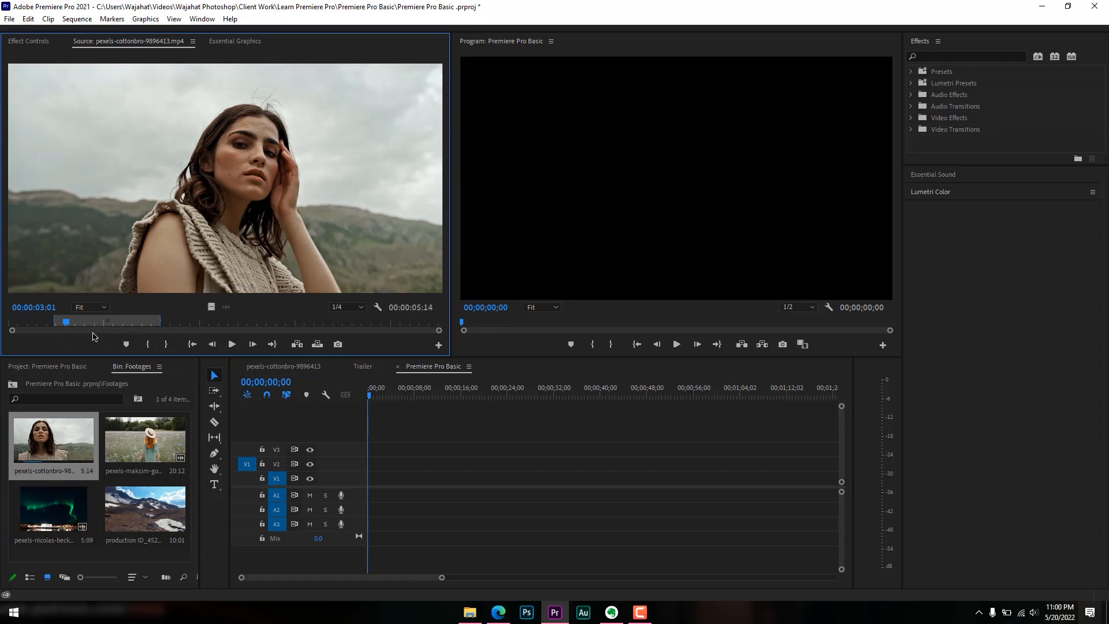
{"action": "left_click", "coordinate": [126, 344]}
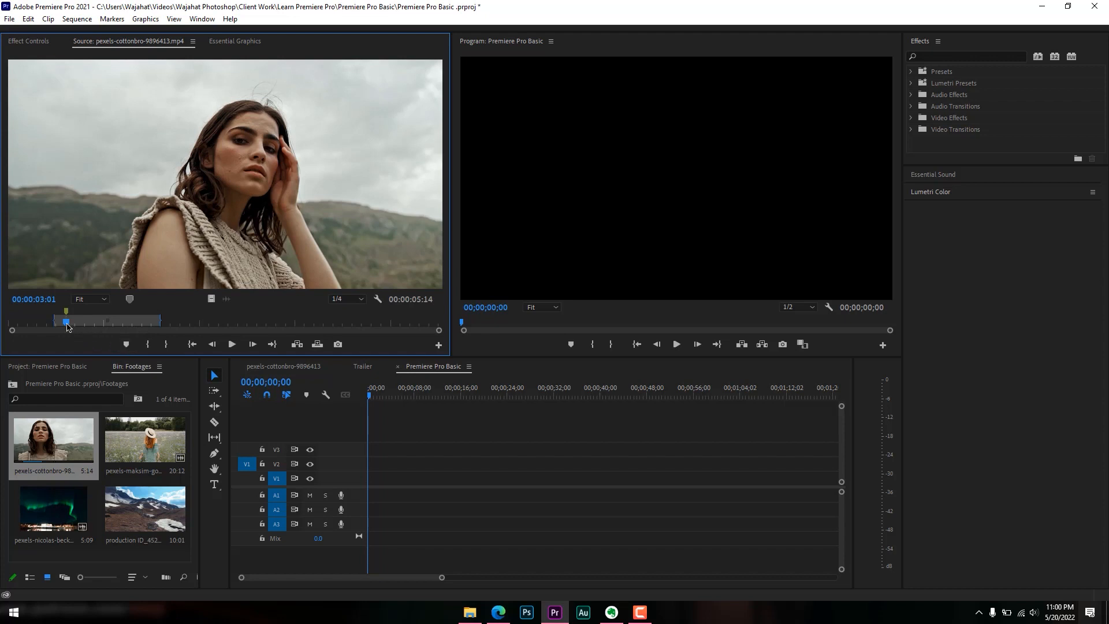
{"action": "mouse_move", "coordinate": [67, 327]}
{"action": "left_mouse_down"}
{"action": "mouse_move", "coordinate": [254, 329]}
{"action": "mouse_move", "coordinate": [68, 331]}
{"action": "left_mouse_up"}
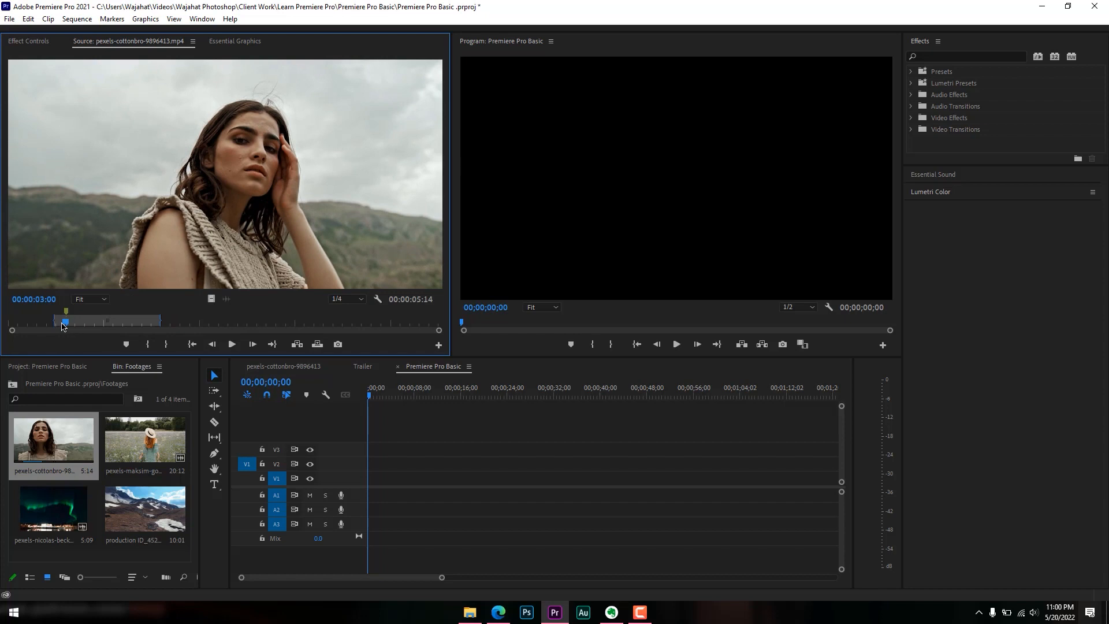
{"action": "left_click_drag", "start_coordinate": [55, 321], "coordinate": [67, 324]}
{"action": "left_click_drag", "start_coordinate": [68, 325], "coordinate": [115, 329]}
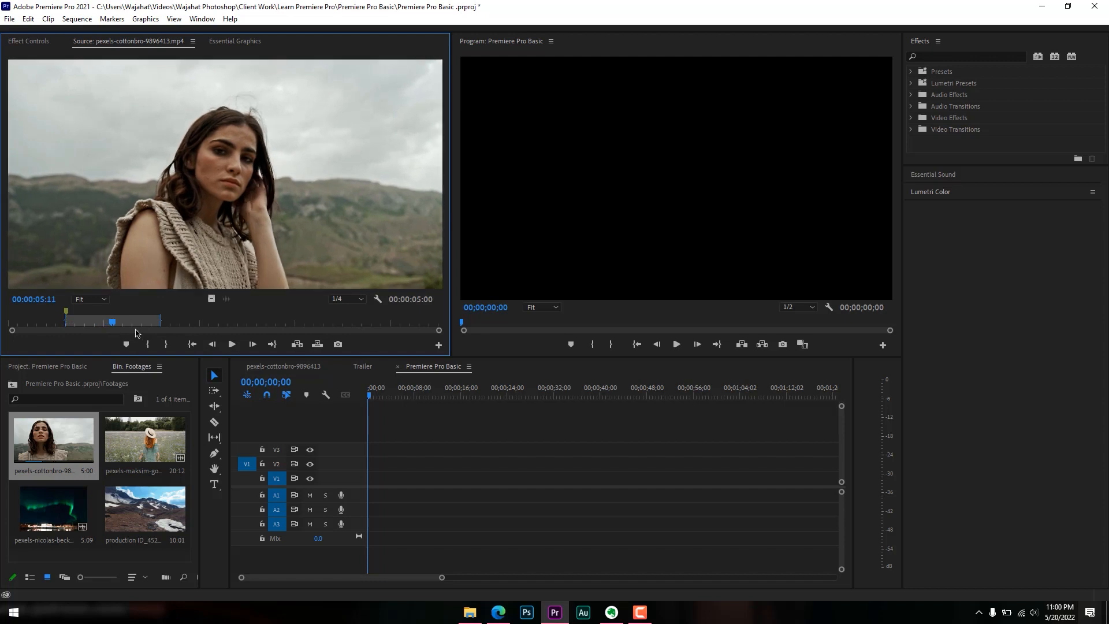
{"action": "left_click", "coordinate": [126, 344]}
{"action": "left_click_drag", "start_coordinate": [161, 321], "coordinate": [113, 321]}
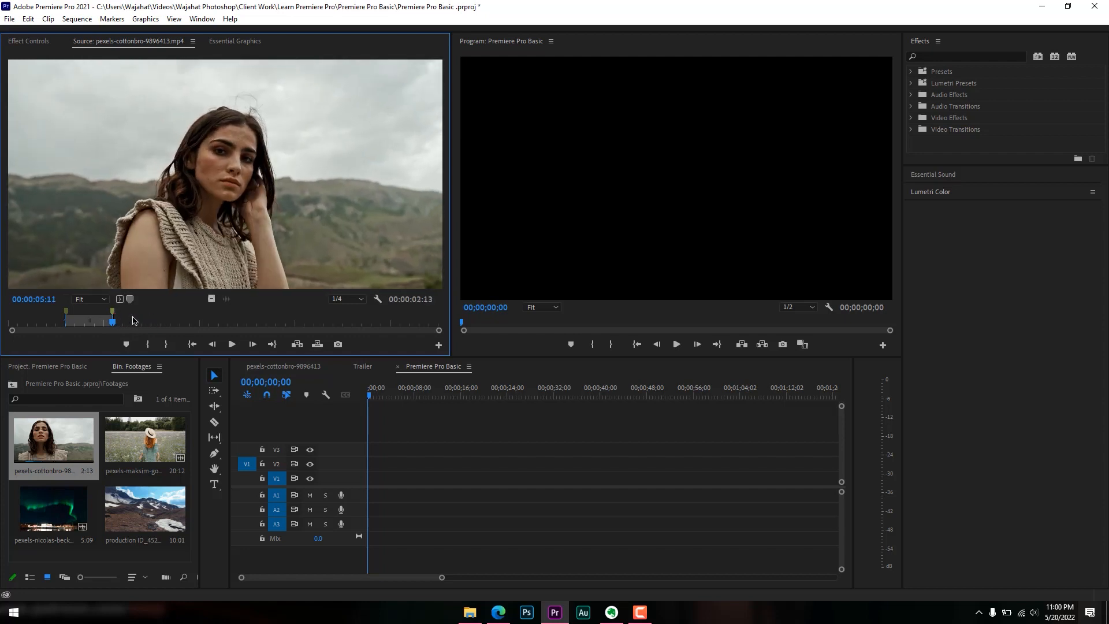
Place only the video of the marked range at the start of track V1, keeping the existing sequence settings
{"action": "left_click_drag", "start_coordinate": [211, 298], "coordinate": [370, 483]}
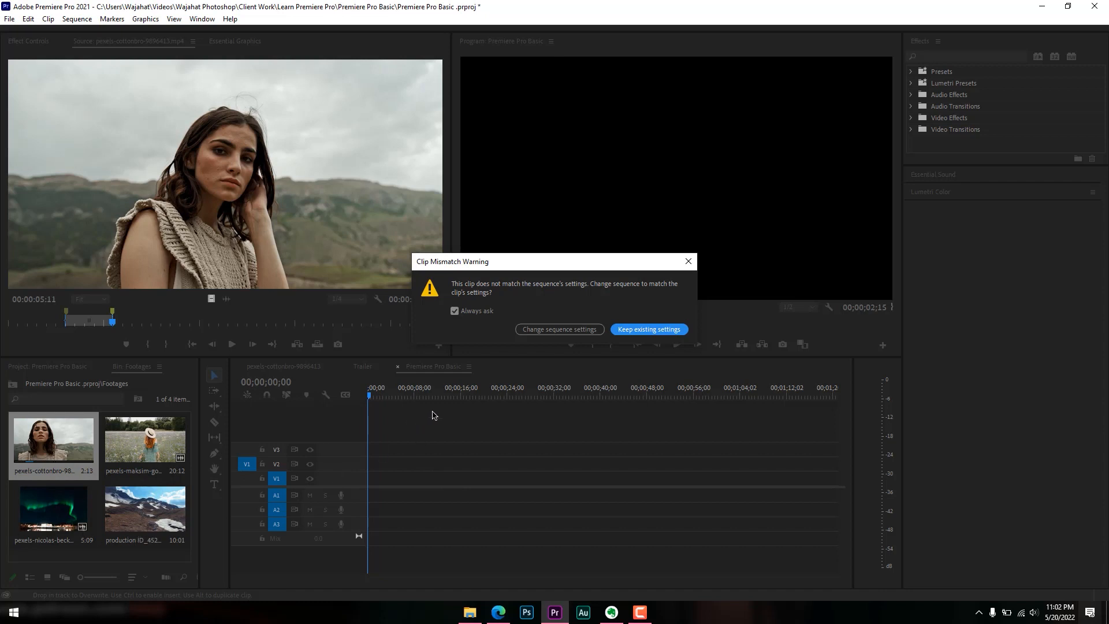
{"action": "left_click", "coordinate": [634, 331]}
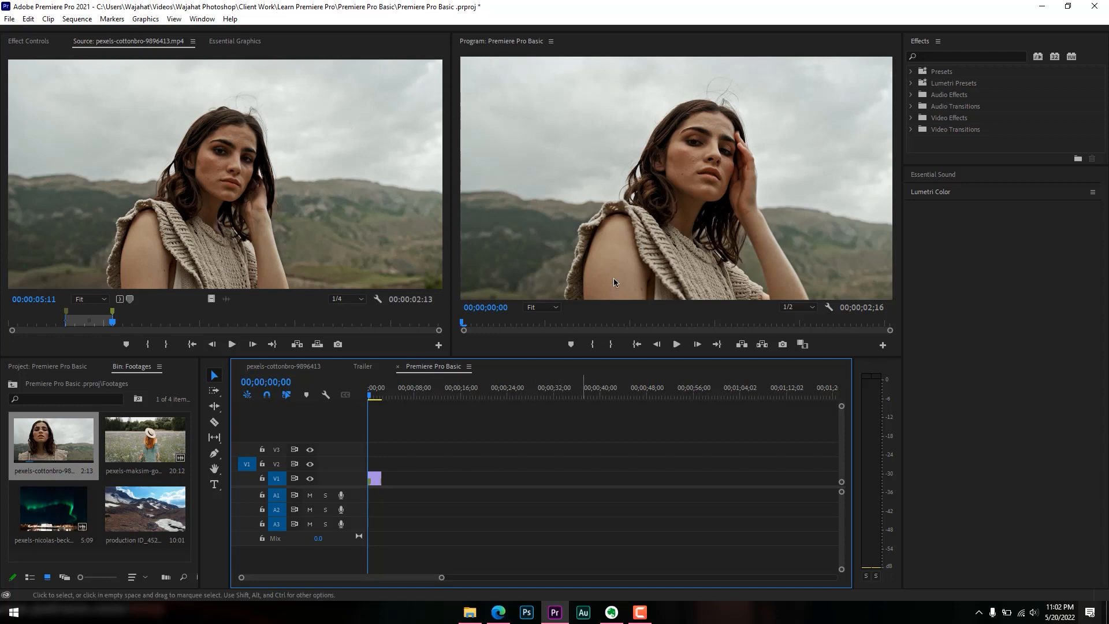
{"action": "left_click", "coordinate": [372, 395]}
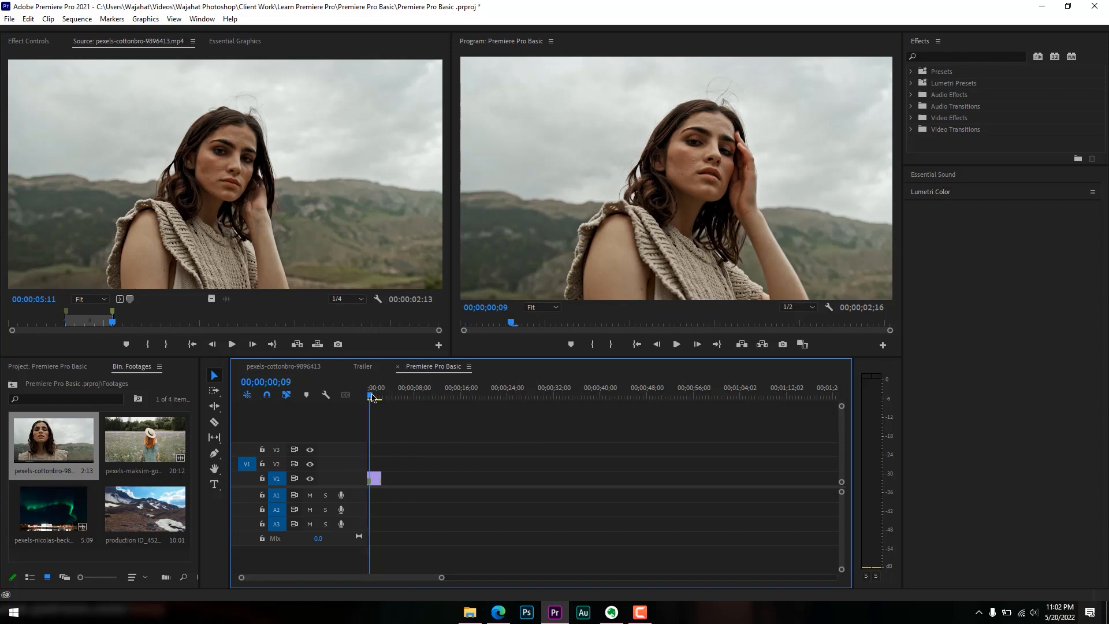
{"action": "left_click", "coordinate": [370, 396]}
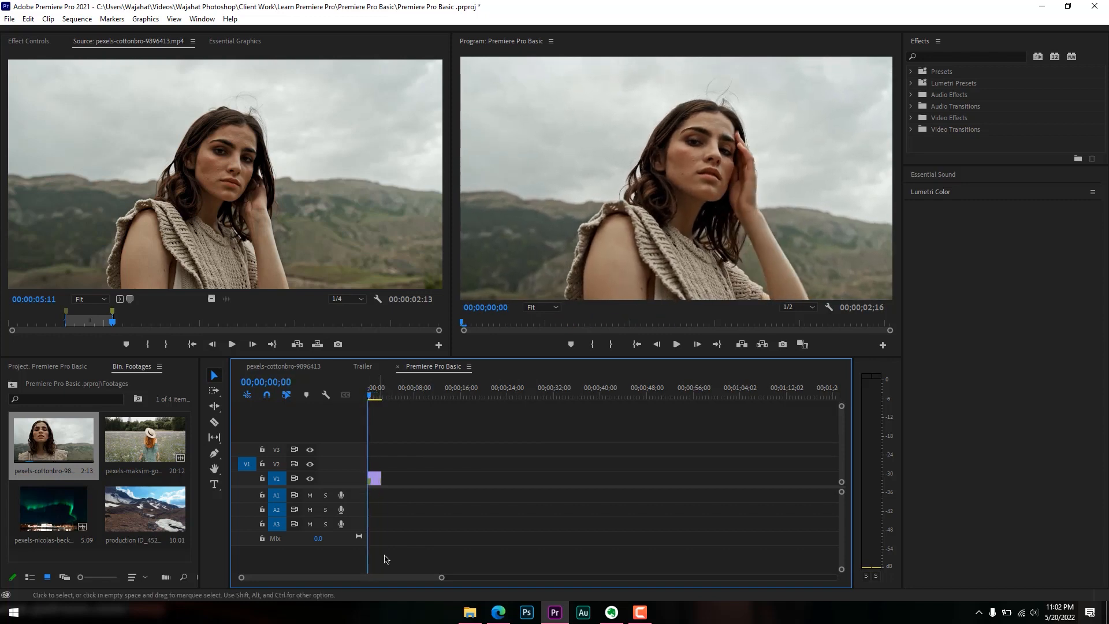
{"action": "left_click_drag", "start_coordinate": [437, 577], "coordinate": [324, 578]}
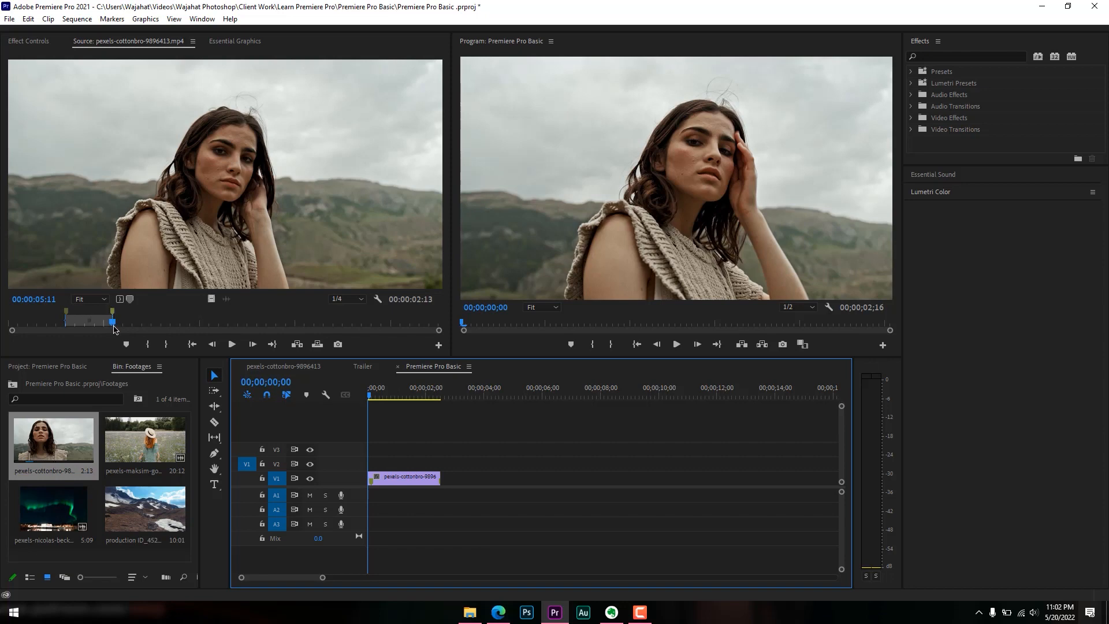
Add two more markers to the source clip at 00:00:11:04 and 00:00:17:08
{"action": "left_click_drag", "start_coordinate": [112, 327], "coordinate": [221, 326]}
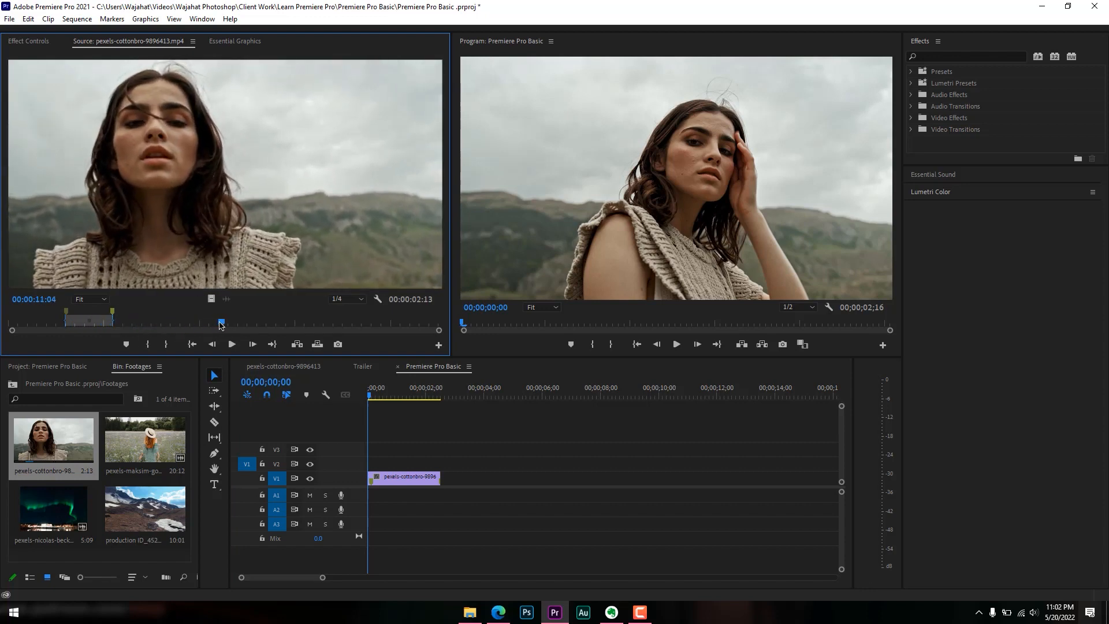
{"action": "left_click", "coordinate": [126, 344]}
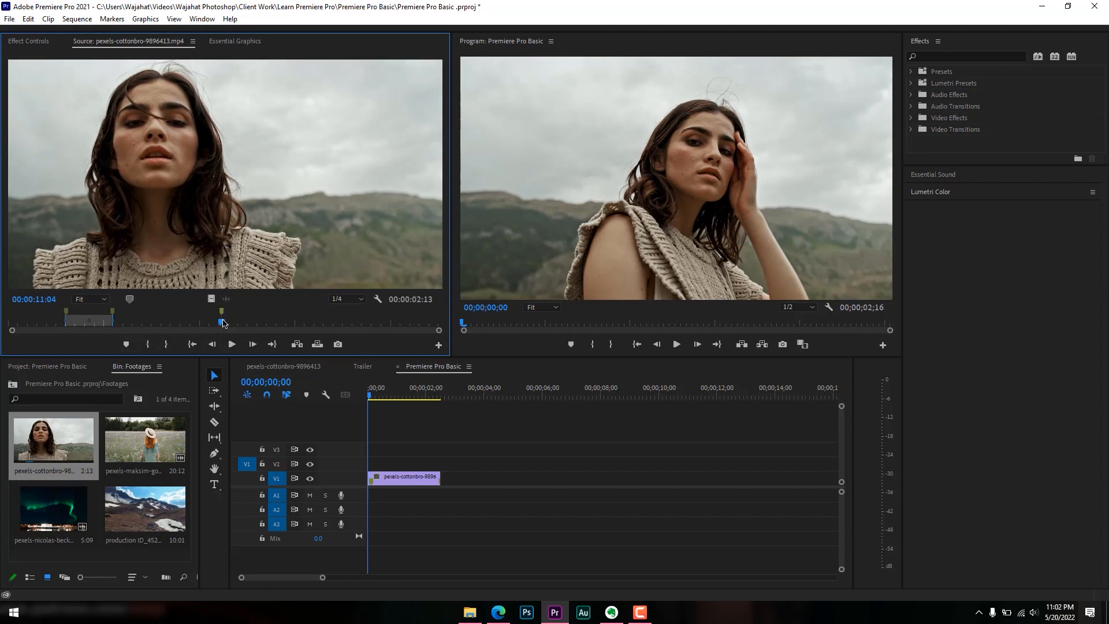
{"action": "left_click", "coordinate": [263, 324]}
{"action": "left_click_drag", "start_coordinate": [283, 324], "coordinate": [339, 325]}
{"action": "left_click", "coordinate": [127, 345]}
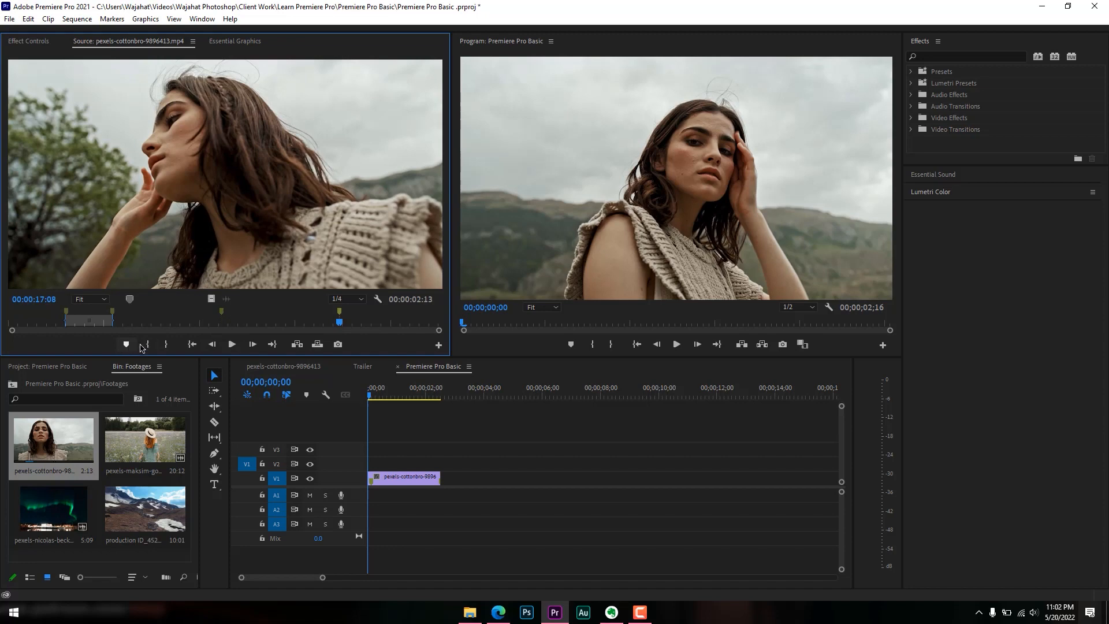
Mark the source clip's Out point at 00:00:17:08 and move its In point to about the 00:00:11:04 marker
{"action": "left_click", "coordinate": [167, 344]}
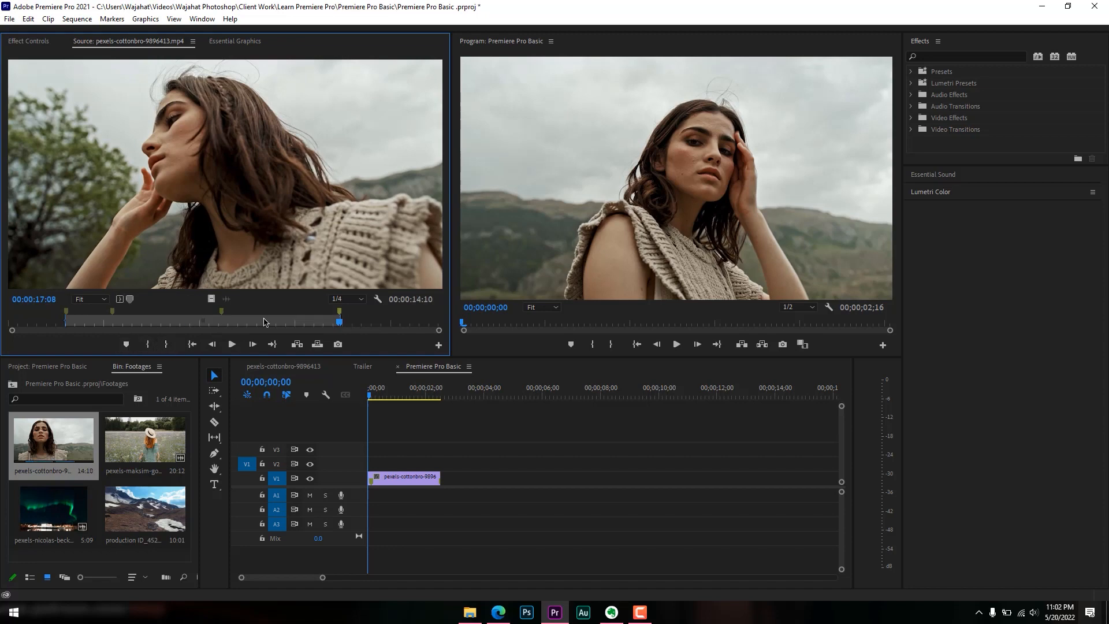
{"action": "left_click_drag", "start_coordinate": [64, 323], "coordinate": [220, 322]}
{"action": "left_click_drag", "start_coordinate": [339, 324], "coordinate": [229, 323]}
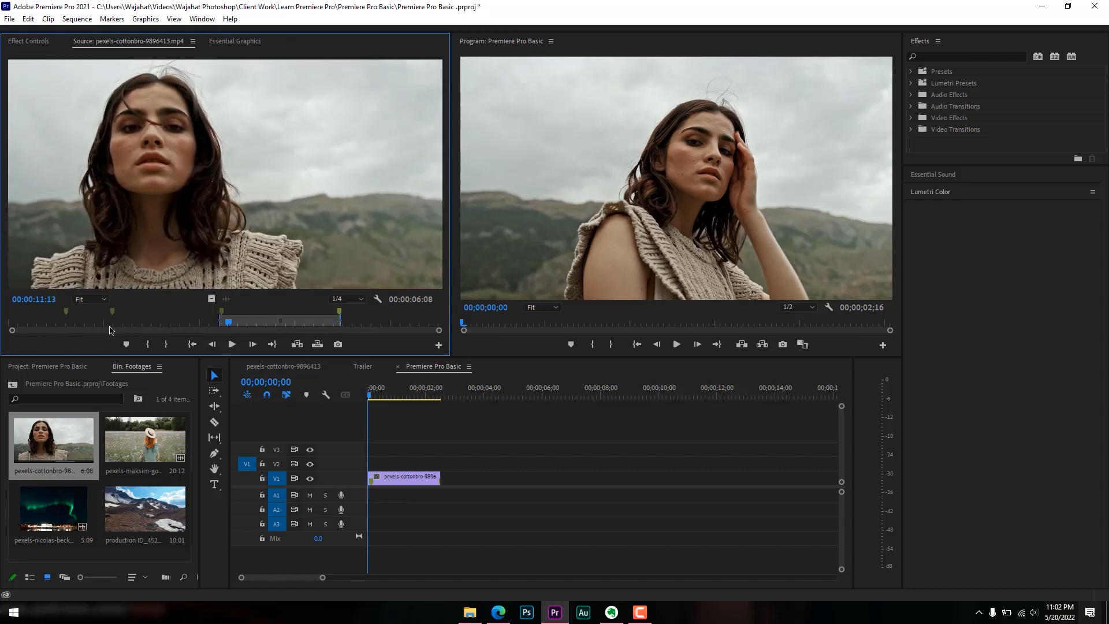
{"action": "left_click_drag", "start_coordinate": [231, 325], "coordinate": [187, 325]}
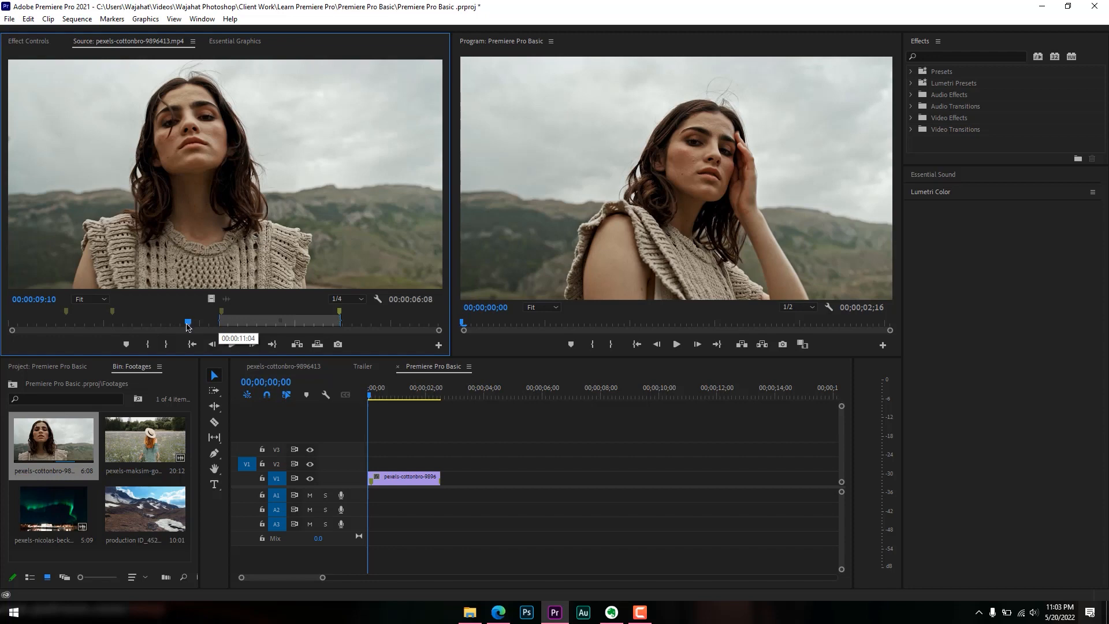
{"action": "left_click", "coordinate": [221, 327]}
{"action": "mouse_move", "coordinate": [221, 327]}
{"action": "left_mouse_down"}
{"action": "mouse_move", "coordinate": [190, 328]}
{"action": "mouse_move", "coordinate": [218, 328]}
{"action": "left_mouse_up"}
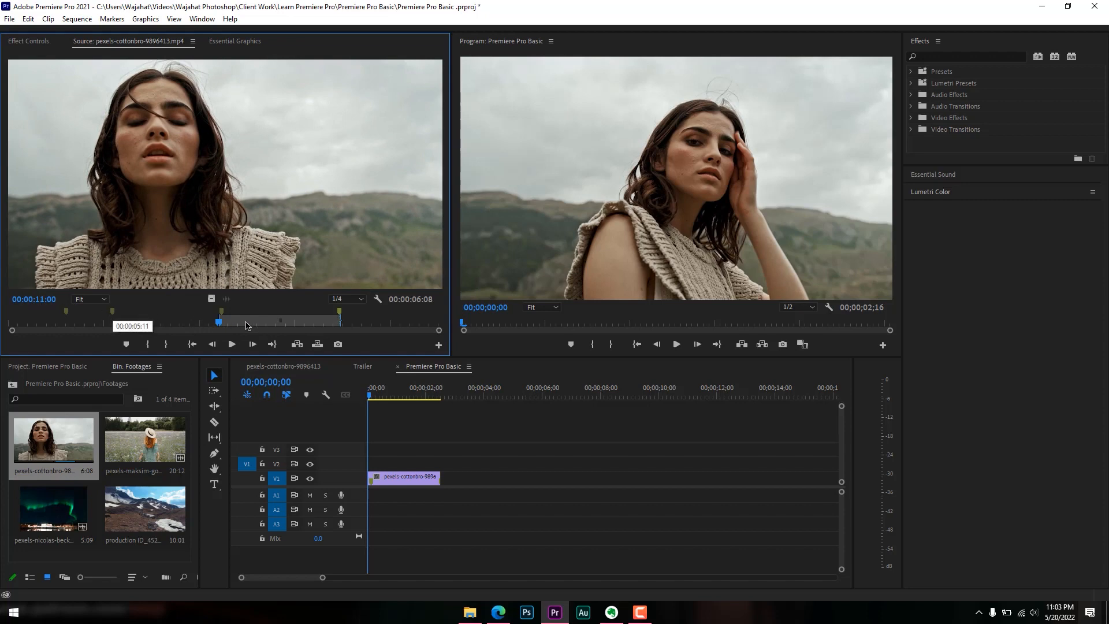
Place the marked source range directly after the first clip on track V1 and move the sequence playhead to 00;00;00;27
{"action": "left_click_drag", "start_coordinate": [273, 316], "coordinate": [468, 450]}
{"action": "left_click_drag", "start_coordinate": [441, 395], "coordinate": [393, 395]}
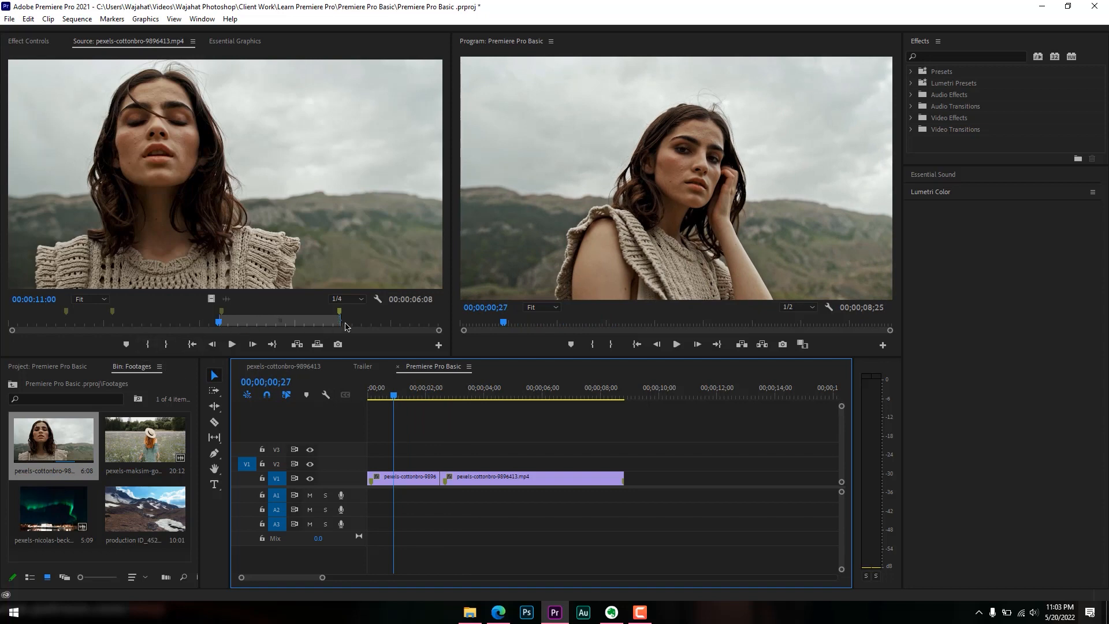
Step backward and forward frame by frame through the start of the marked source range, and return to its In point
{"action": "mouse_move", "coordinate": [218, 324]}
{"action": "left_mouse_down"}
{"action": "mouse_move", "coordinate": [328, 325]}
{"action": "mouse_move", "coordinate": [231, 329]}
{"action": "left_mouse_up"}
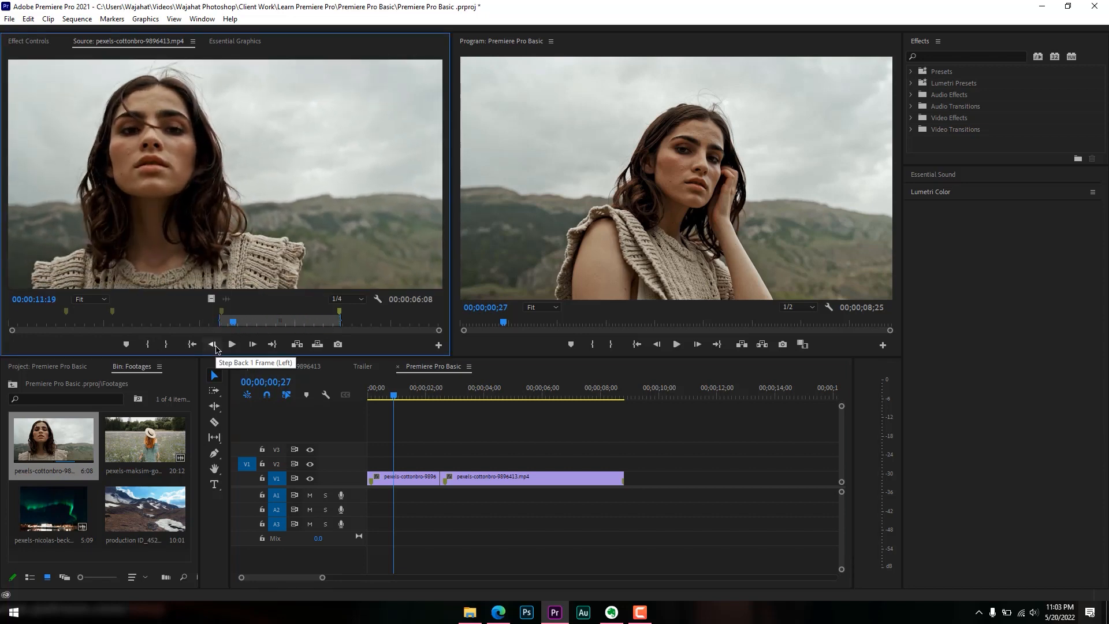
{"action": "left_click", "coordinate": [212, 344]}
{"action": "left_click", "coordinate": [212, 345]}
{"action": "left_click", "coordinate": [213, 345]}
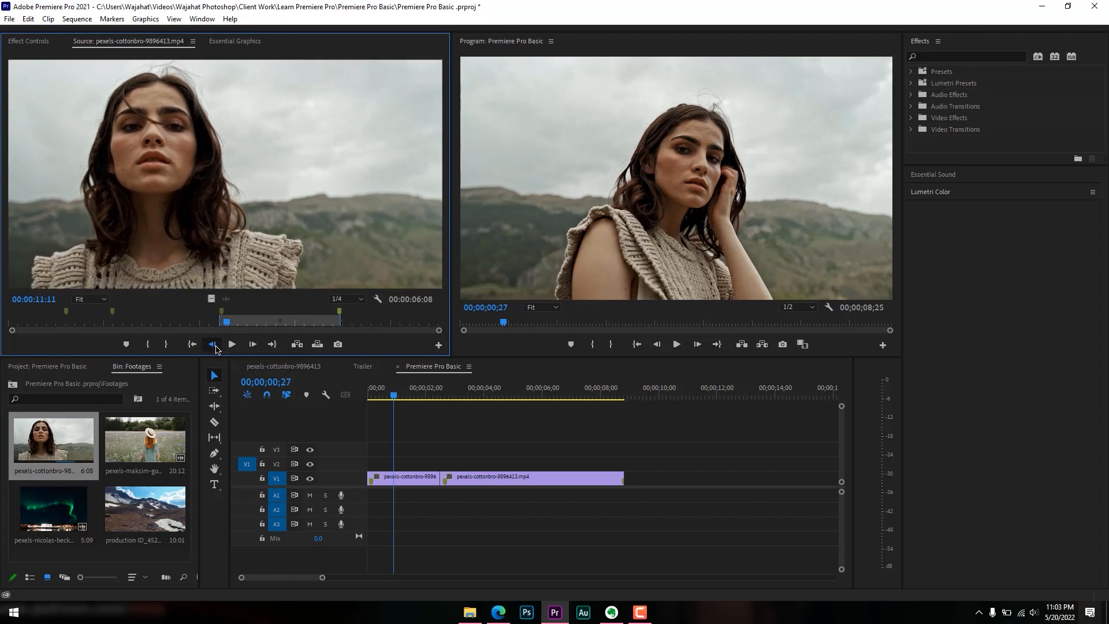
{"action": "left_click", "coordinate": [213, 344]}
{"action": "left_click", "coordinate": [252, 344]}
{"action": "left_click", "coordinate": [252, 344]}
{"action": "left_click", "coordinate": [251, 344]}
{"action": "left_click", "coordinate": [252, 344]}
{"action": "left_click", "coordinate": [252, 345]}
{"action": "left_click", "coordinate": [252, 345]}
{"action": "left_click", "coordinate": [252, 344]}
{"action": "left_click", "coordinate": [252, 344]}
{"action": "left_click", "coordinate": [252, 345]}
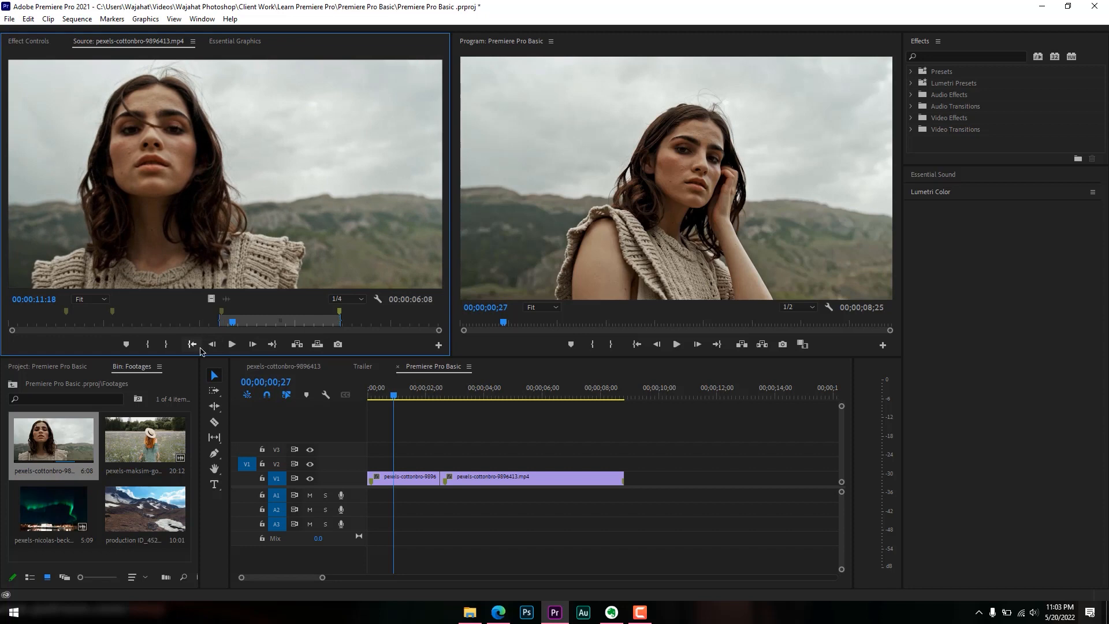
{"action": "left_click", "coordinate": [192, 345]}
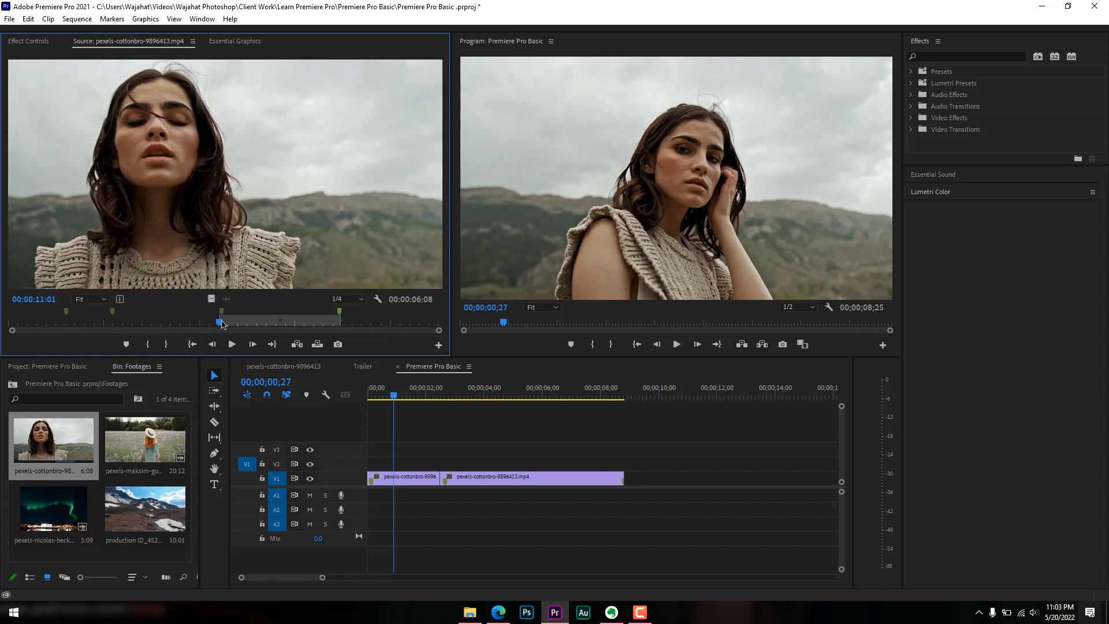
Shift the whole marked source range earlier so it starts at 00:00:05:19, and go to its In point
{"action": "left_click_drag", "start_coordinate": [221, 324], "coordinate": [207, 324]}
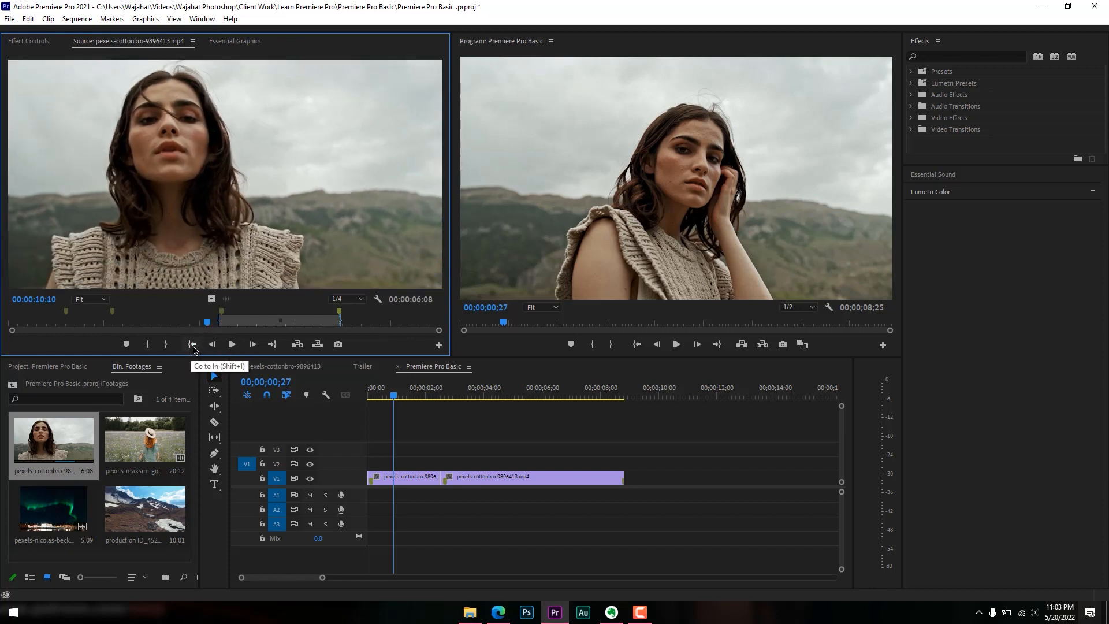
{"action": "left_click_drag", "start_coordinate": [238, 325], "coordinate": [172, 327]}
{"action": "left_click", "coordinate": [192, 344]}
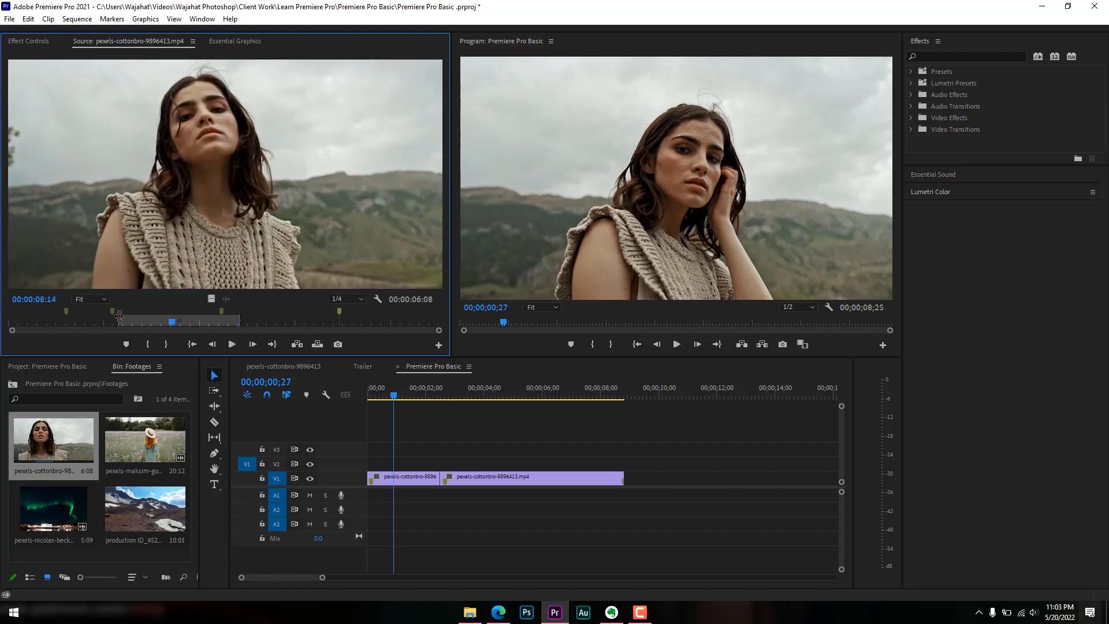
{"action": "left_click", "coordinate": [193, 344]}
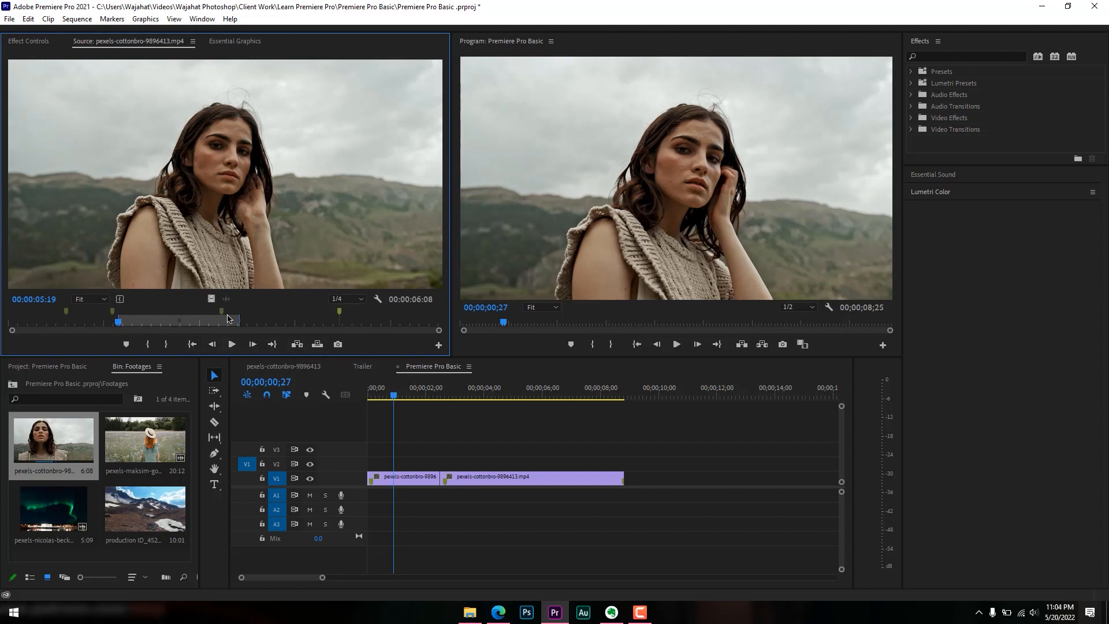
Try an insert edit and an overwrite edit of the marked range on track V2 at the playhead, undoing each one
{"action": "left_click_drag", "start_coordinate": [210, 298], "coordinate": [319, 368]}
{"action": "left_click", "coordinate": [299, 345]}
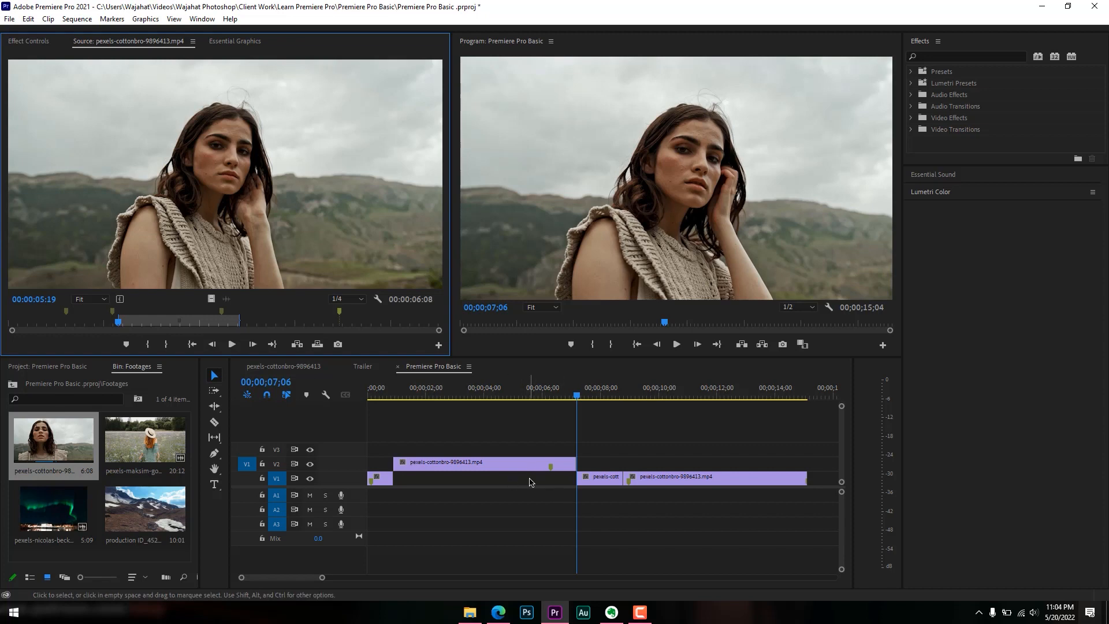
{"action": "key", "text": "ctrl+z"}
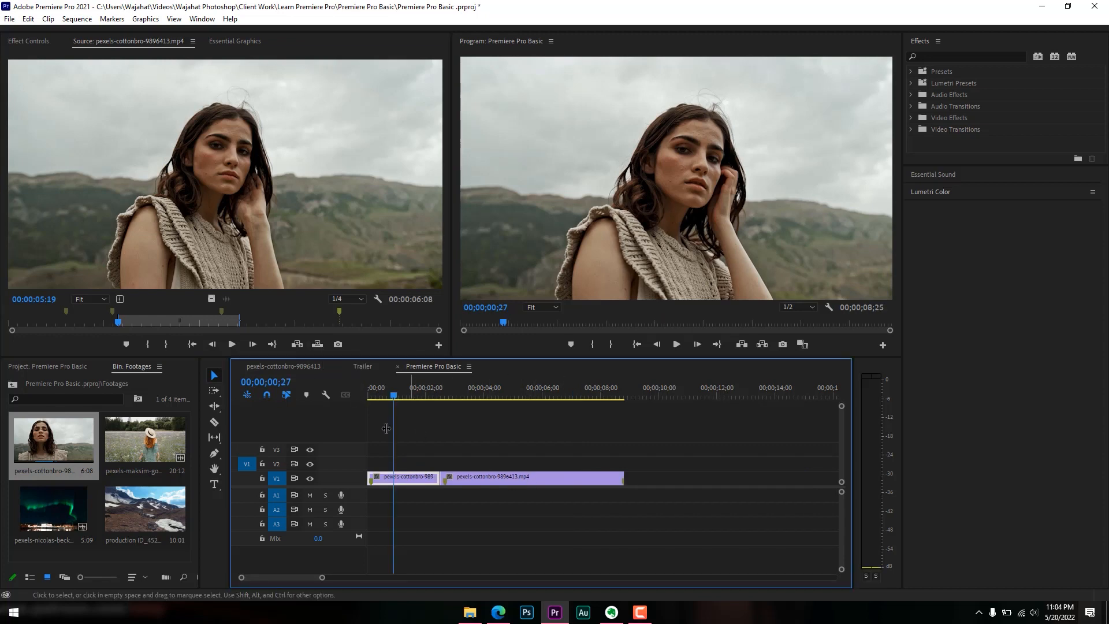
{"action": "left_click", "coordinate": [317, 344]}
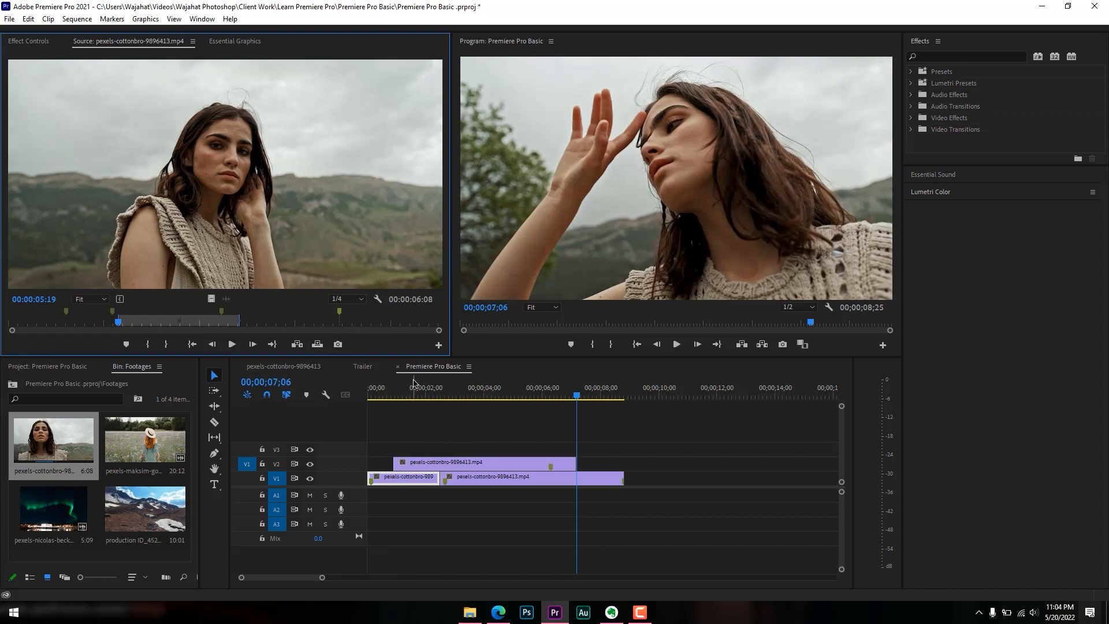
{"action": "key", "text": "ctrl+z"}
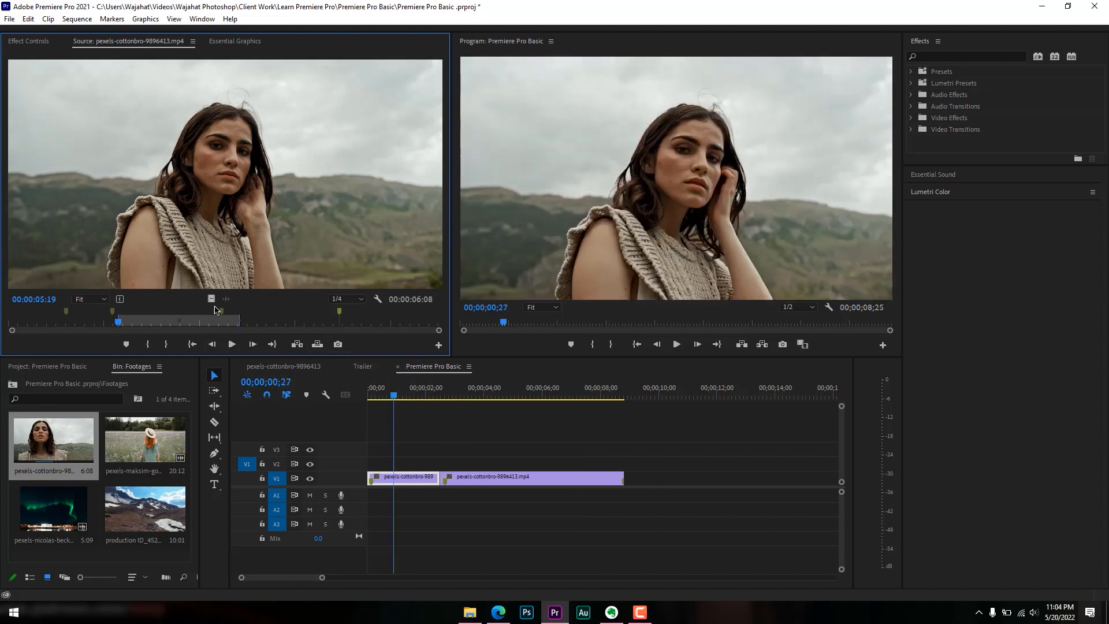
Try placing the full-length flower-field clip after the second clip on track V1, and delete it from the sequence
{"action": "left_click_drag", "start_coordinate": [211, 299], "coordinate": [292, 330]}
{"action": "double_click", "coordinate": [143, 440]}
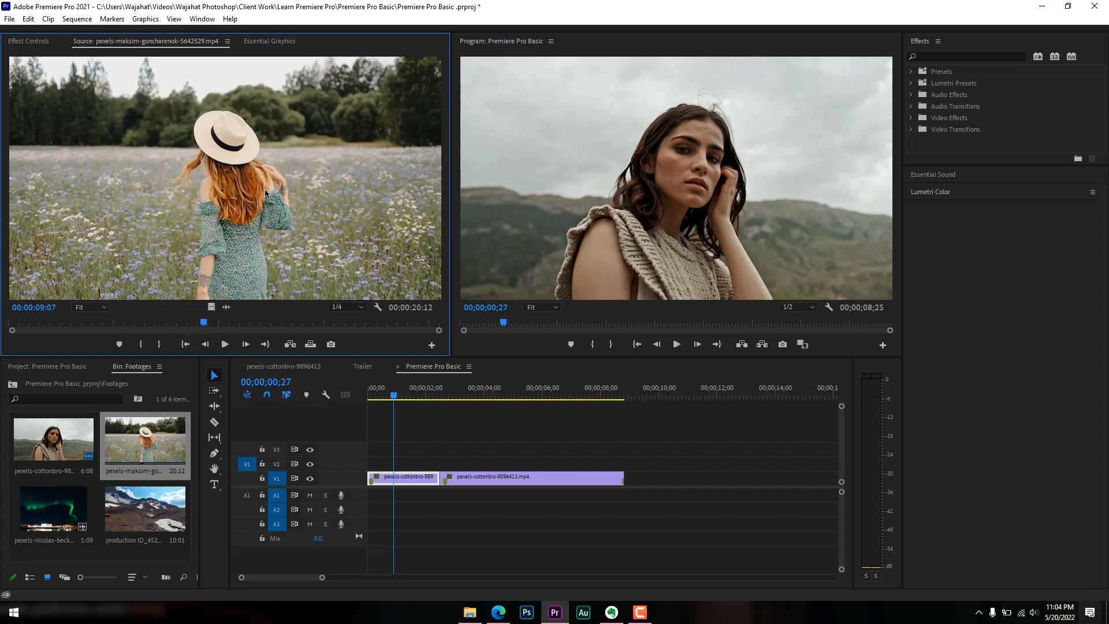
{"action": "left_click_drag", "start_coordinate": [153, 432], "coordinate": [634, 483]}
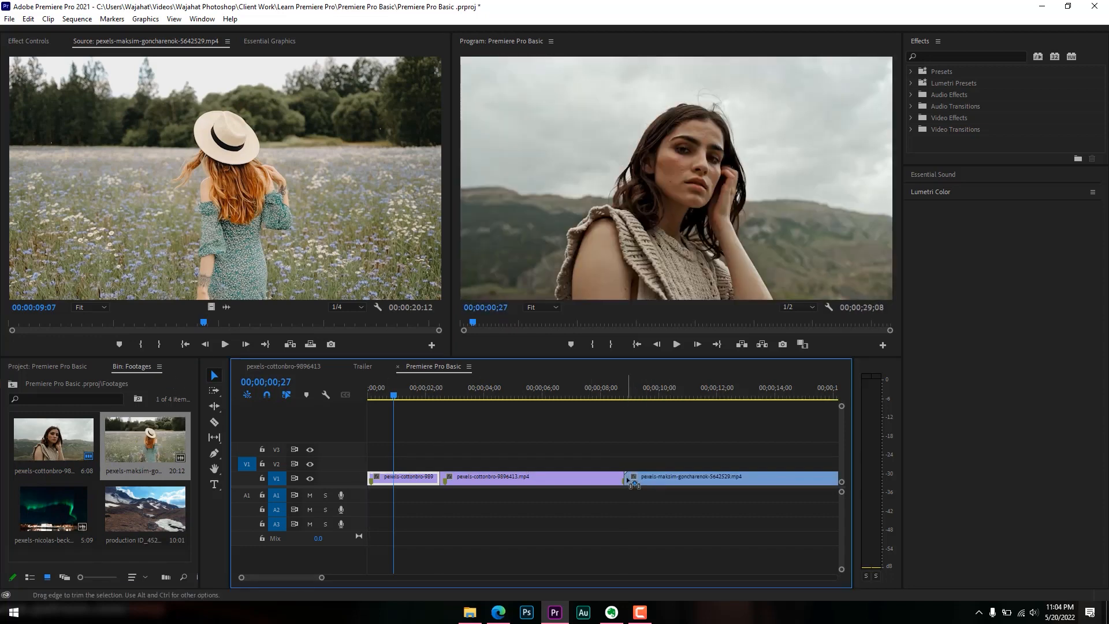
{"action": "left_click", "coordinate": [660, 482]}
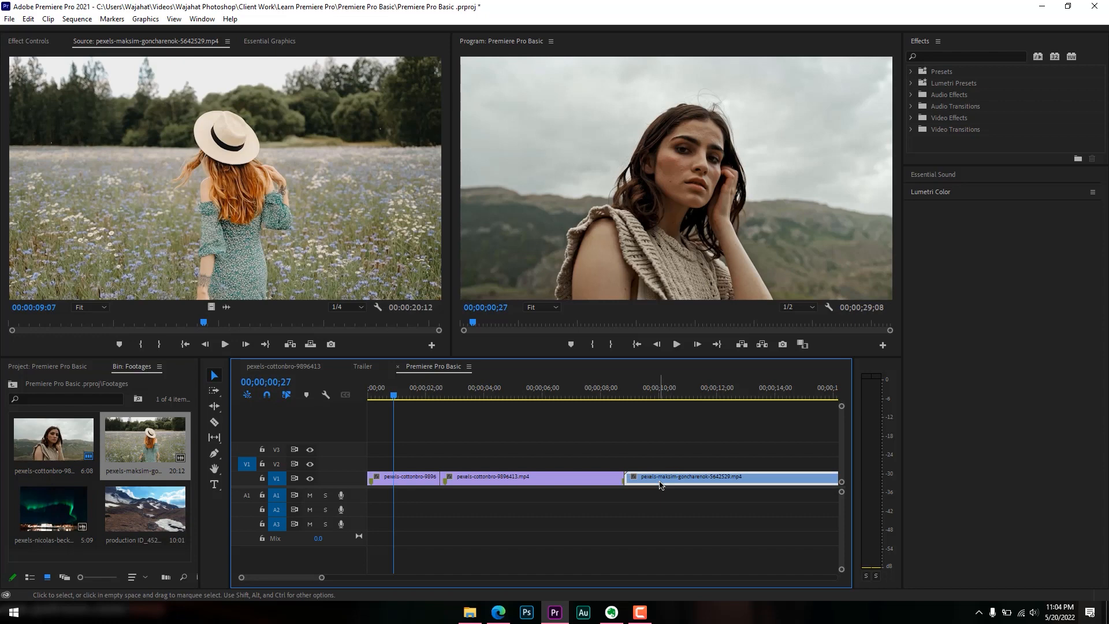
{"action": "key", "text": "Delete"}
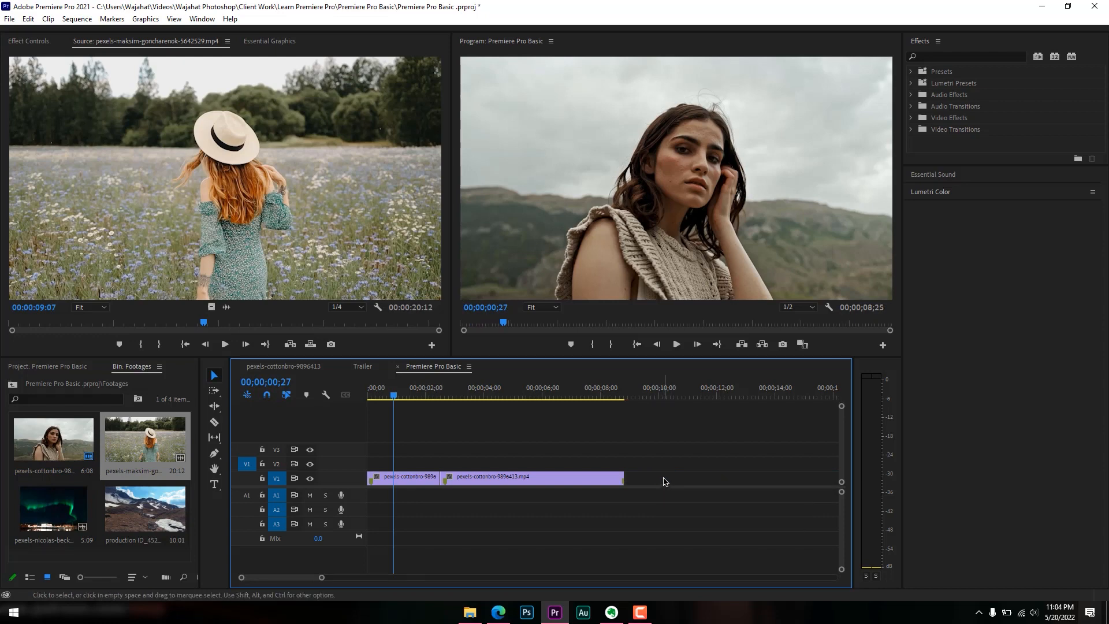
Open the flower-field clip as the source and mark a 00:00:04:07 range ending at 00:00:08:12
{"action": "double_click", "coordinate": [131, 443]}
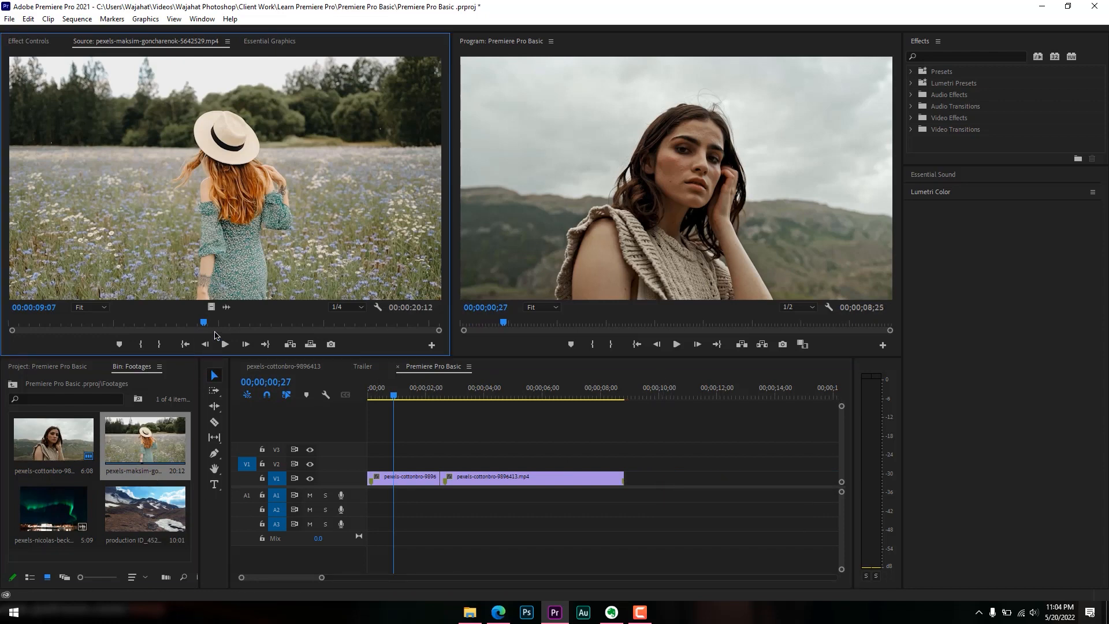
{"action": "mouse_move", "coordinate": [204, 324]}
{"action": "left_mouse_down"}
{"action": "mouse_move", "coordinate": [85, 323]}
{"action": "mouse_move", "coordinate": [186, 325]}
{"action": "left_mouse_up"}
{"action": "key", "text": "i"}
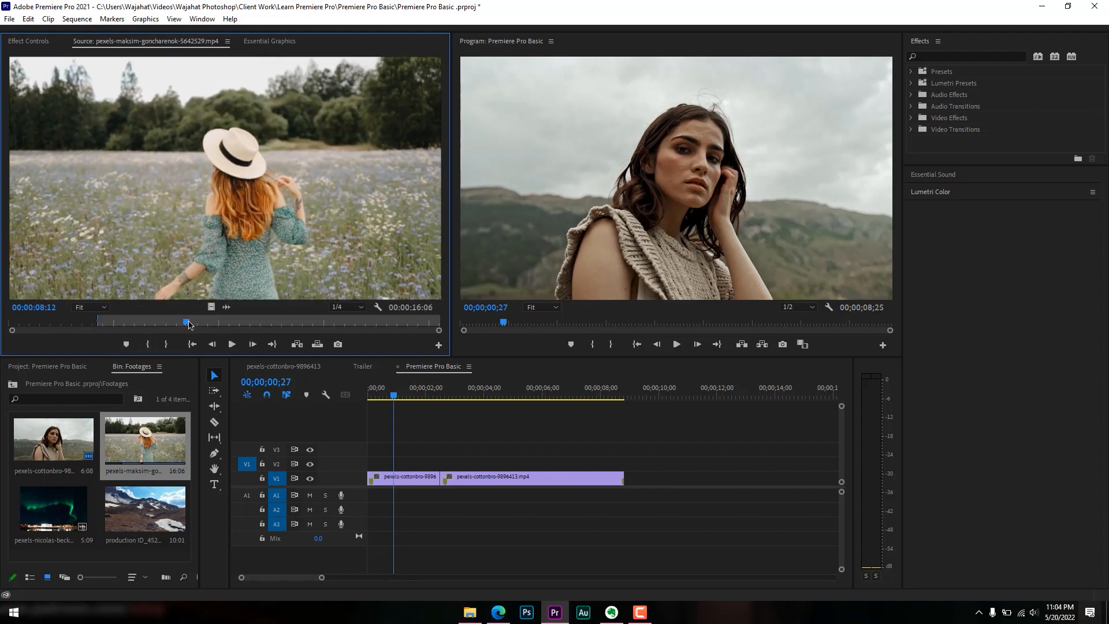
{"action": "key", "text": "o"}
Compare the source clip's audio waveform with its video picture while scrubbing back to 00:00:06:22
{"action": "left_click", "coordinate": [223, 306]}
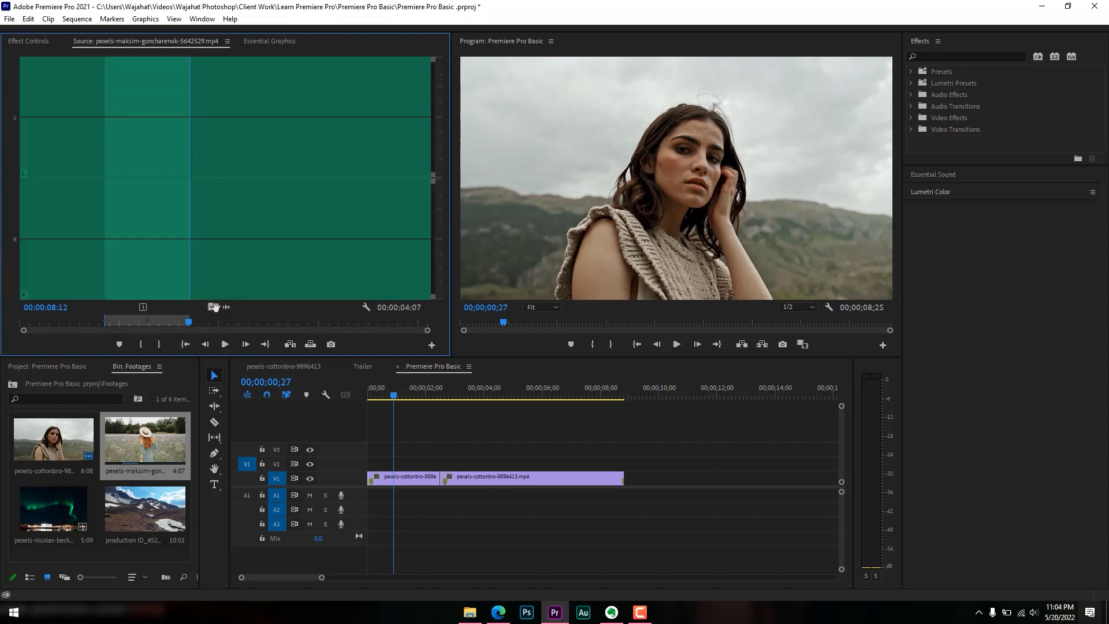
{"action": "left_click_drag", "start_coordinate": [188, 324], "coordinate": [168, 324]}
{"action": "left_click", "coordinate": [212, 307]}
{"action": "left_click", "coordinate": [223, 307]}
{"action": "left_click", "coordinate": [212, 307]}
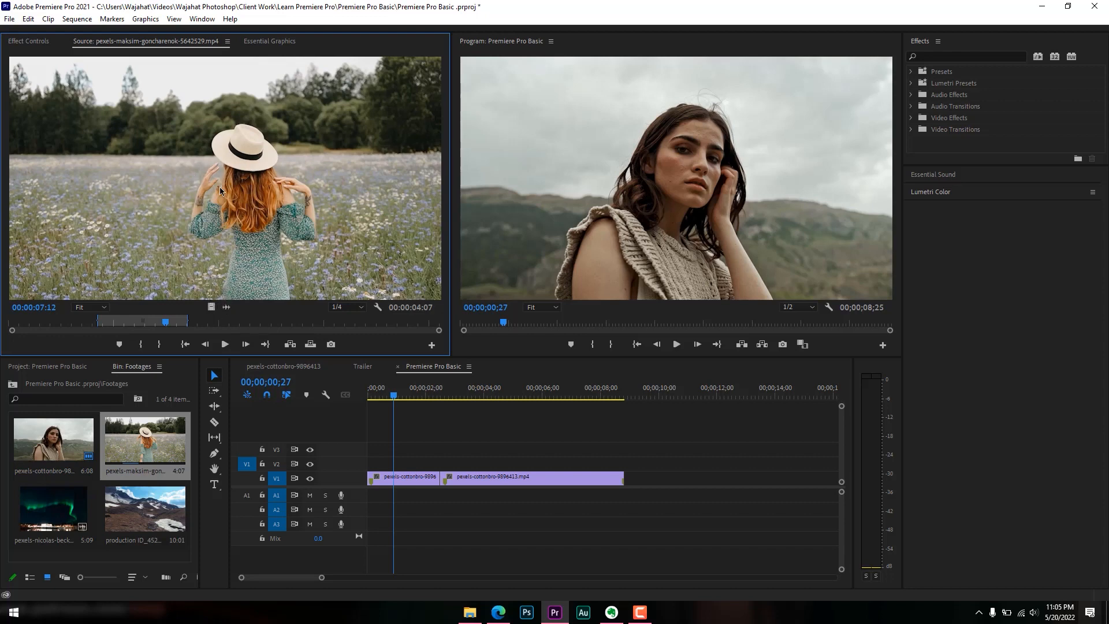
{"action": "left_click", "coordinate": [227, 306]}
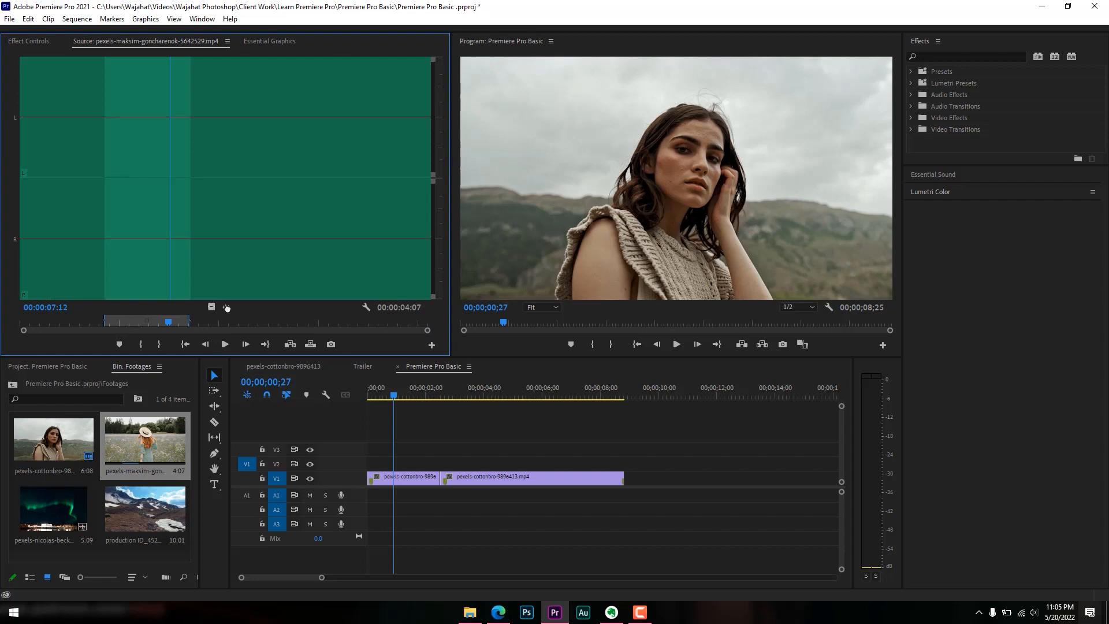
{"action": "mouse_move", "coordinate": [169, 327]}
{"action": "left_mouse_down"}
{"action": "mouse_move", "coordinate": [137, 327]}
{"action": "mouse_move", "coordinate": [158, 328]}
{"action": "left_mouse_up"}
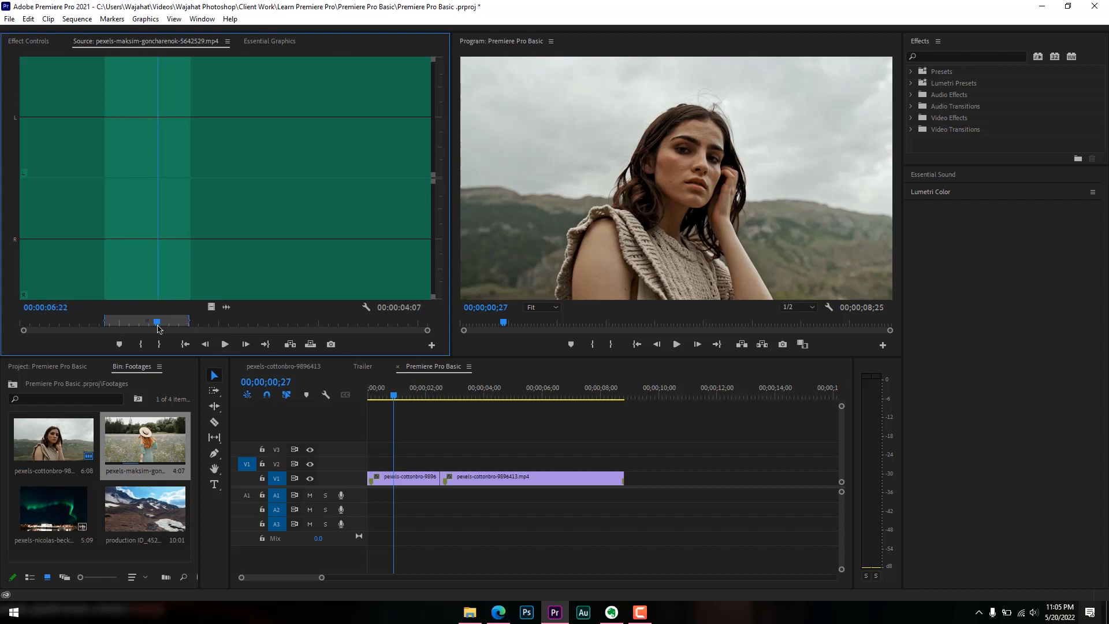
{"action": "left_click", "coordinate": [210, 306]}
{"action": "left_click", "coordinate": [227, 307]}
{"action": "left_click", "coordinate": [211, 307]}
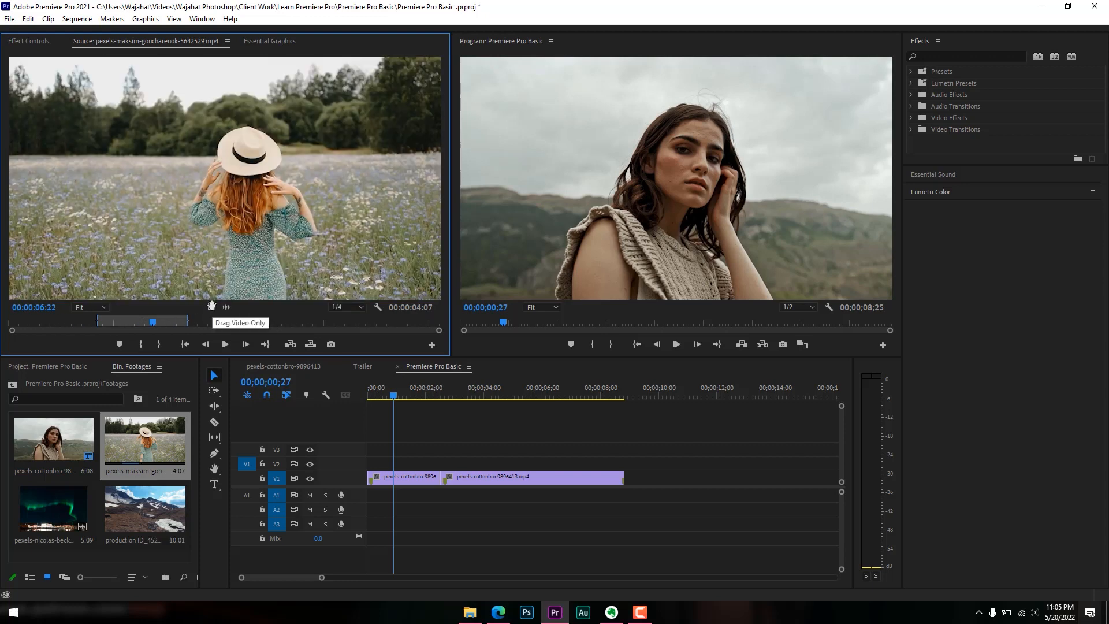
Place only the video of the marked flower-field range after the second clip on V1, and scrub the sequence to 00;00;03;20
{"action": "left_click_drag", "start_coordinate": [211, 307], "coordinate": [652, 490]}
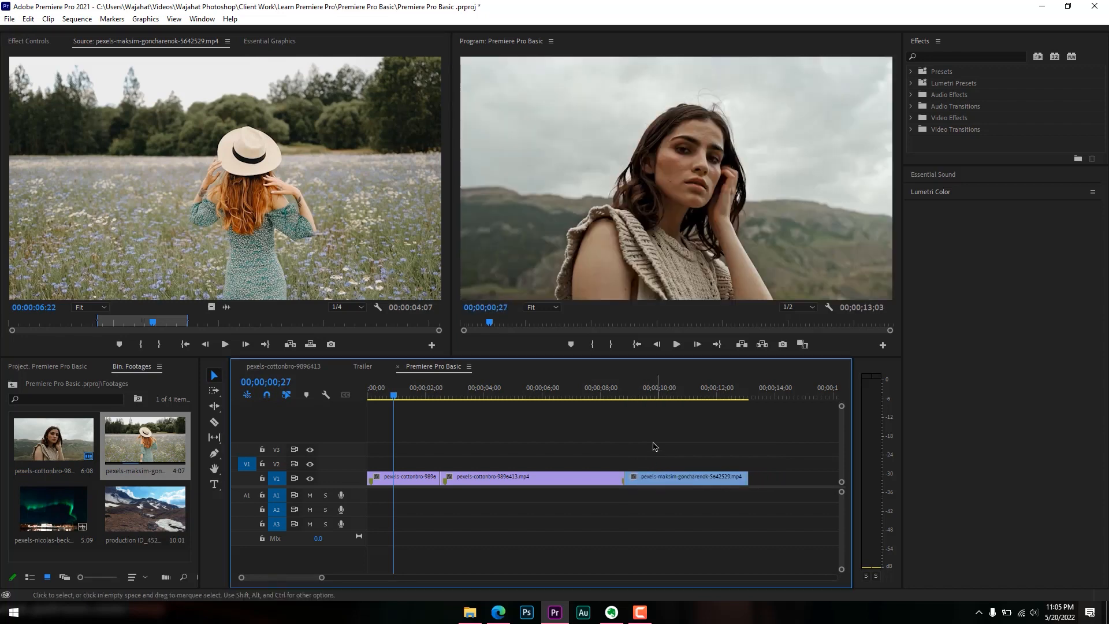
{"action": "left_click_drag", "start_coordinate": [633, 395], "coordinate": [606, 451]}
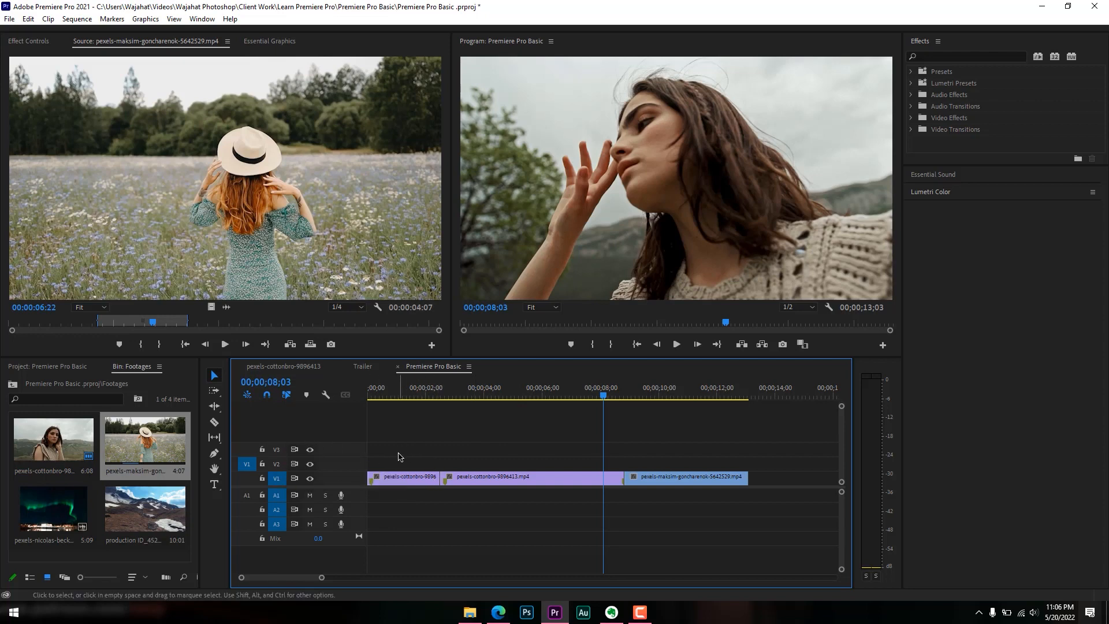
{"action": "mouse_move", "coordinate": [497, 397]}
{"action": "left_mouse_down"}
{"action": "mouse_move", "coordinate": [432, 399]}
{"action": "mouse_move", "coordinate": [477, 406]}
{"action": "left_mouse_up"}
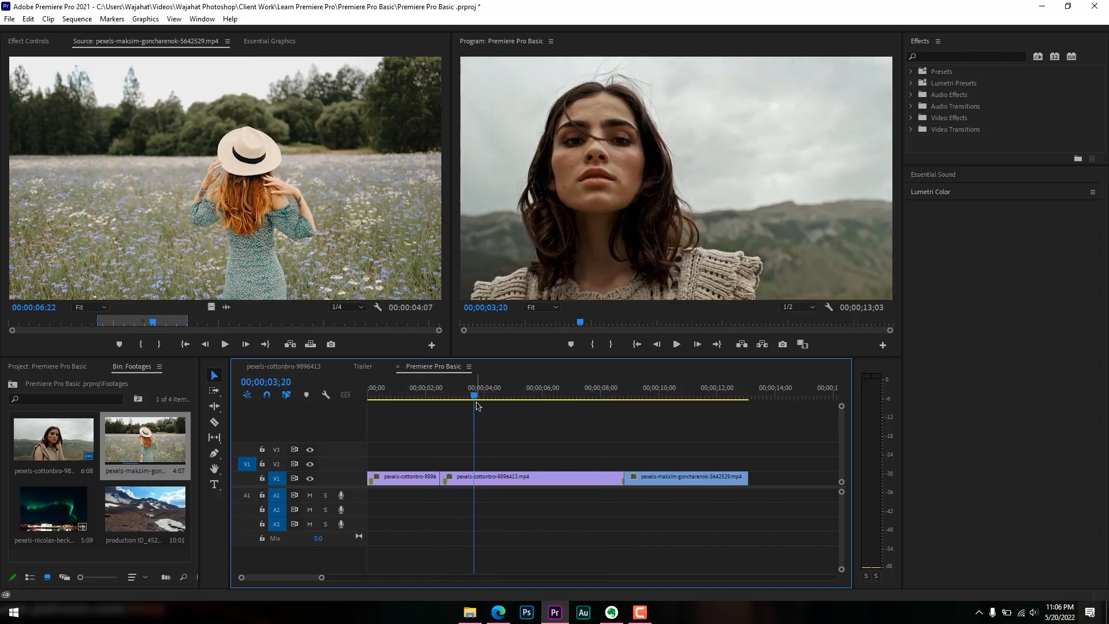
Close the Footages bin and open the Music bin
{"action": "right_click", "coordinate": [132, 370]}
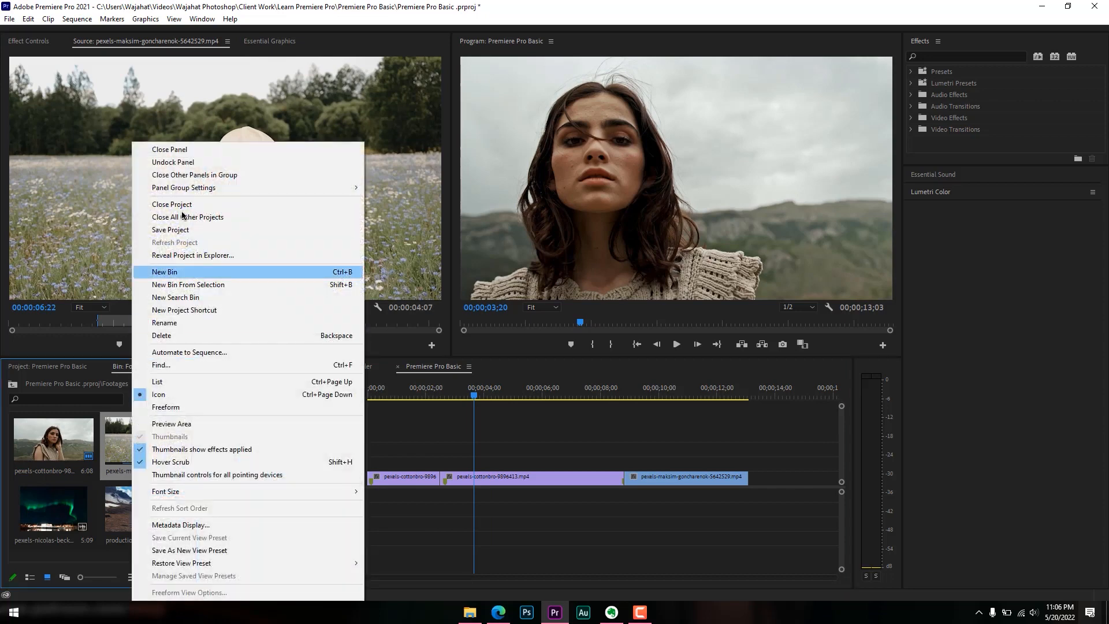
{"action": "left_click", "coordinate": [187, 153]}
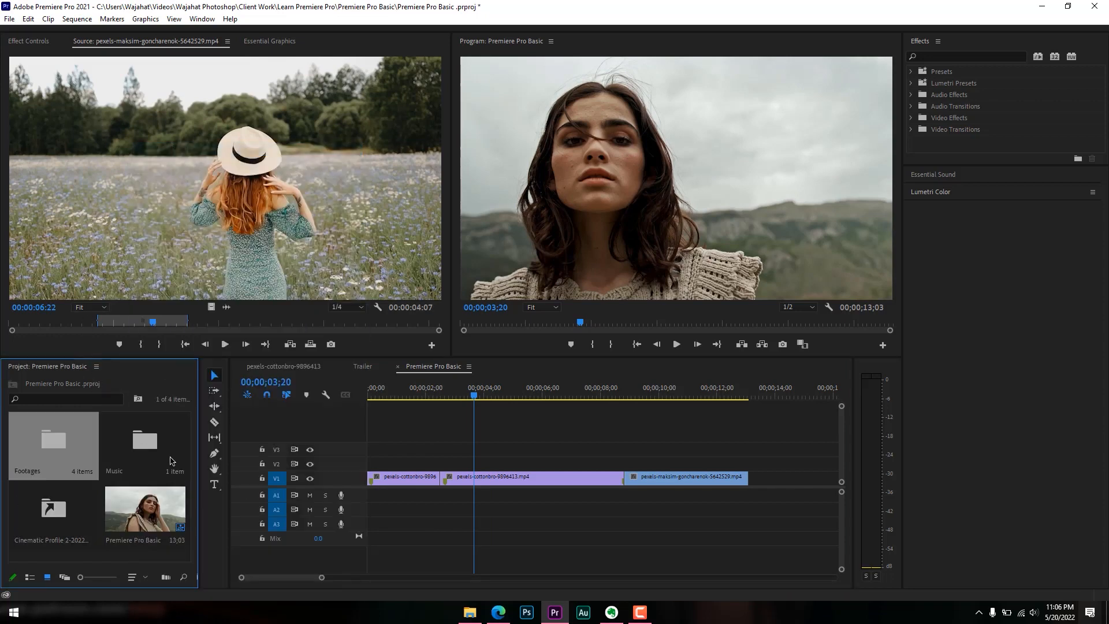
{"action": "double_click", "coordinate": [144, 455]}
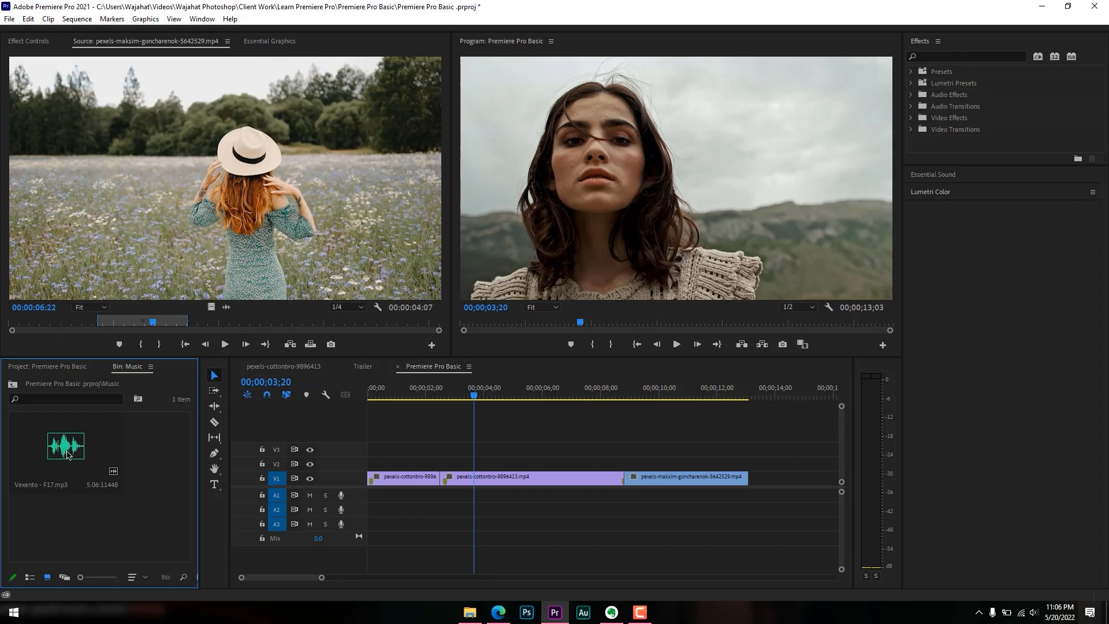
Try placing Vexento - F17.mp3 near the start of track A1, and delete it from the sequence
{"action": "mouse_move", "coordinate": [62, 451]}
{"action": "left_mouse_down"}
{"action": "mouse_move", "coordinate": [137, 477]}
{"action": "mouse_move", "coordinate": [329, 513]}
{"action": "mouse_move", "coordinate": [375, 511]}
{"action": "mouse_move", "coordinate": [376, 446]}
{"action": "mouse_move", "coordinate": [440, 448]}
{"action": "mouse_move", "coordinate": [82, 455]}
{"action": "left_mouse_up"}
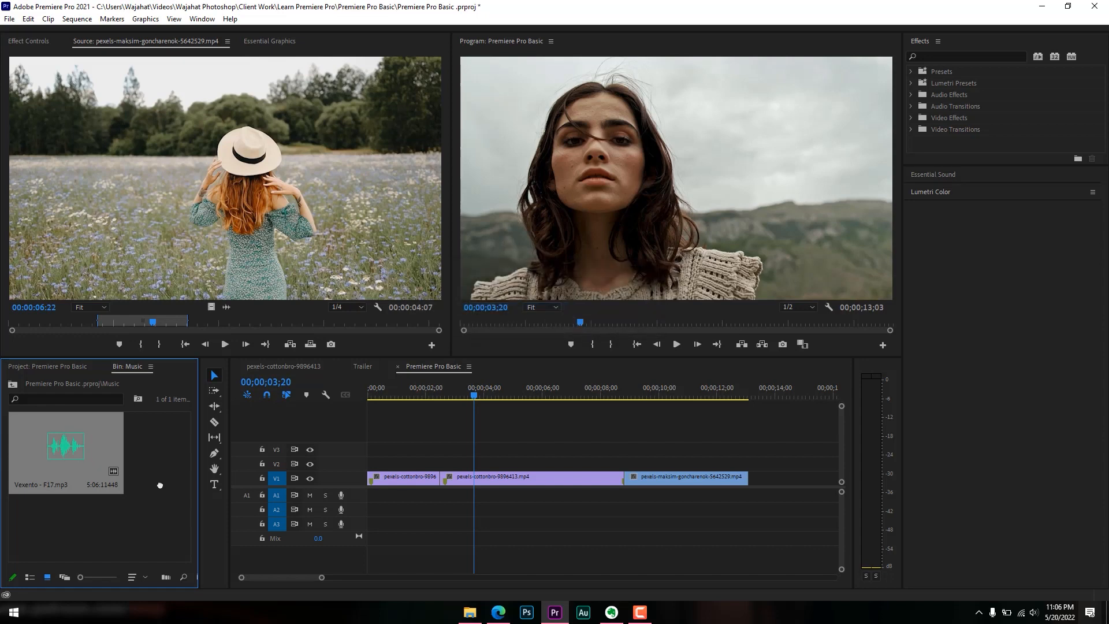
{"action": "left_click_drag", "start_coordinate": [160, 485], "coordinate": [390, 499]}
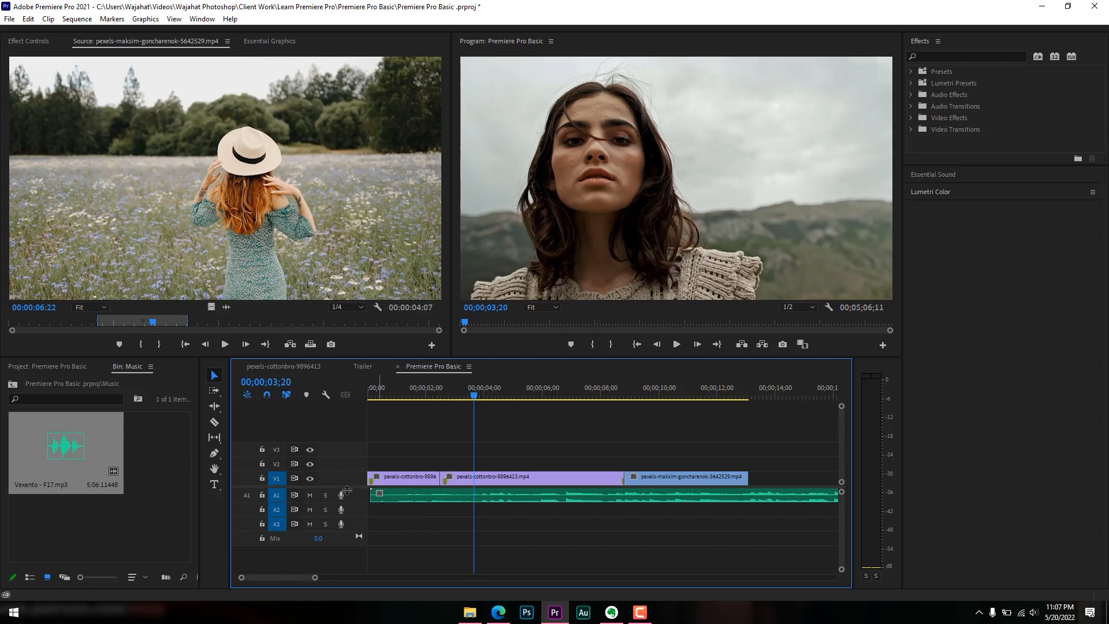
{"action": "left_click", "coordinate": [435, 499]}
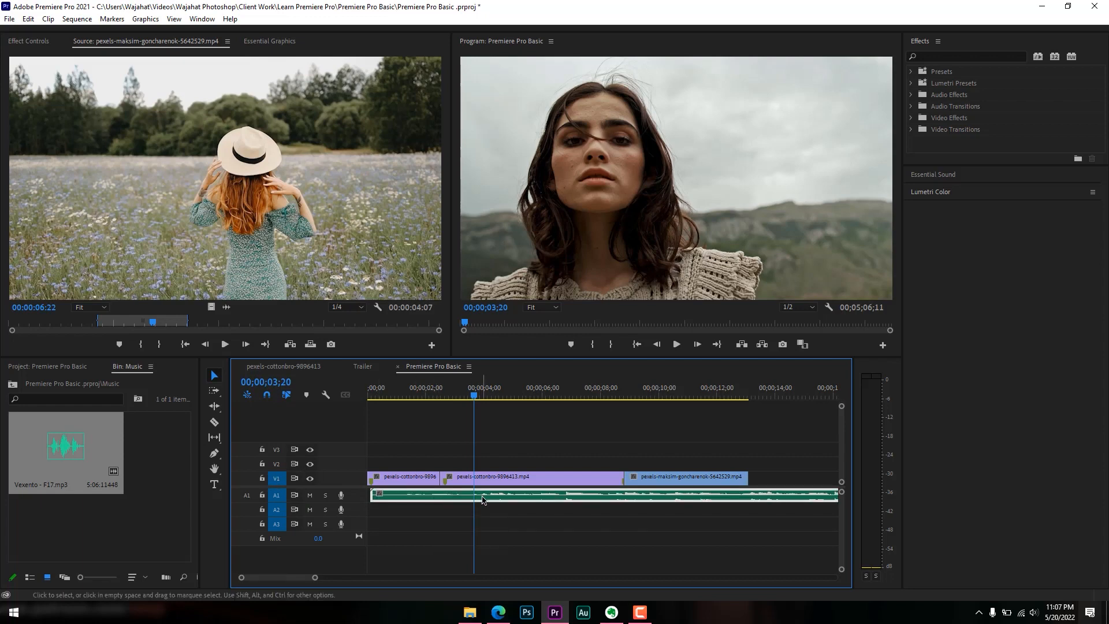
{"action": "key", "text": "Delete"}
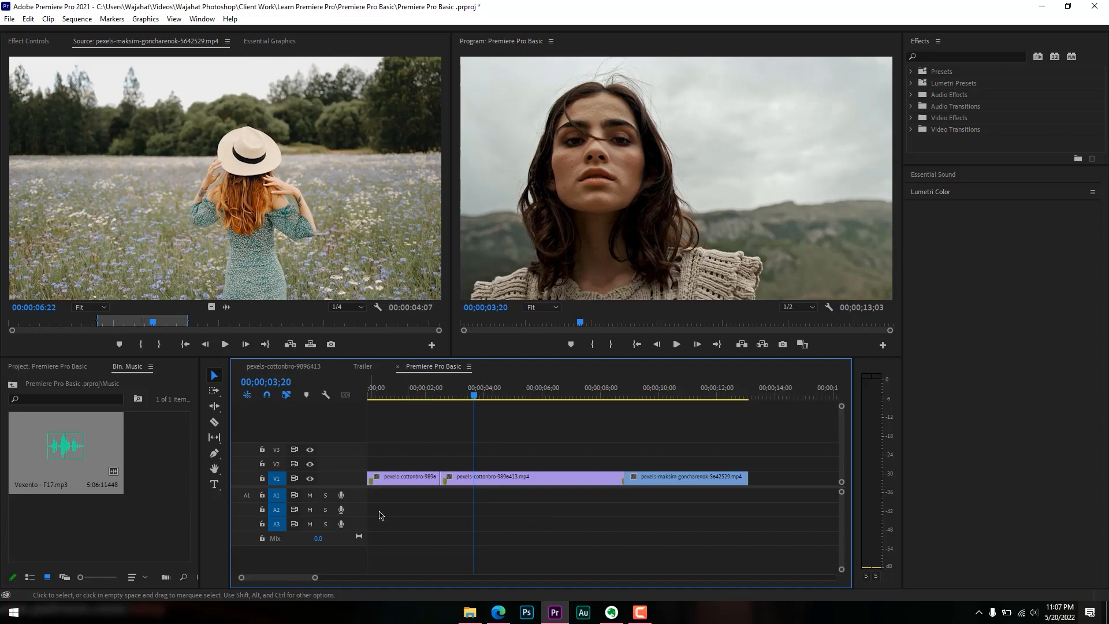
Save the project, scrub the sequence to 00;00;05;21, and add two video tracks above V3
{"action": "key", "text": "ctrl+s"}
{"action": "left_click_drag", "start_coordinate": [472, 395], "coordinate": [534, 428]}
{"action": "right_click", "coordinate": [334, 449]}
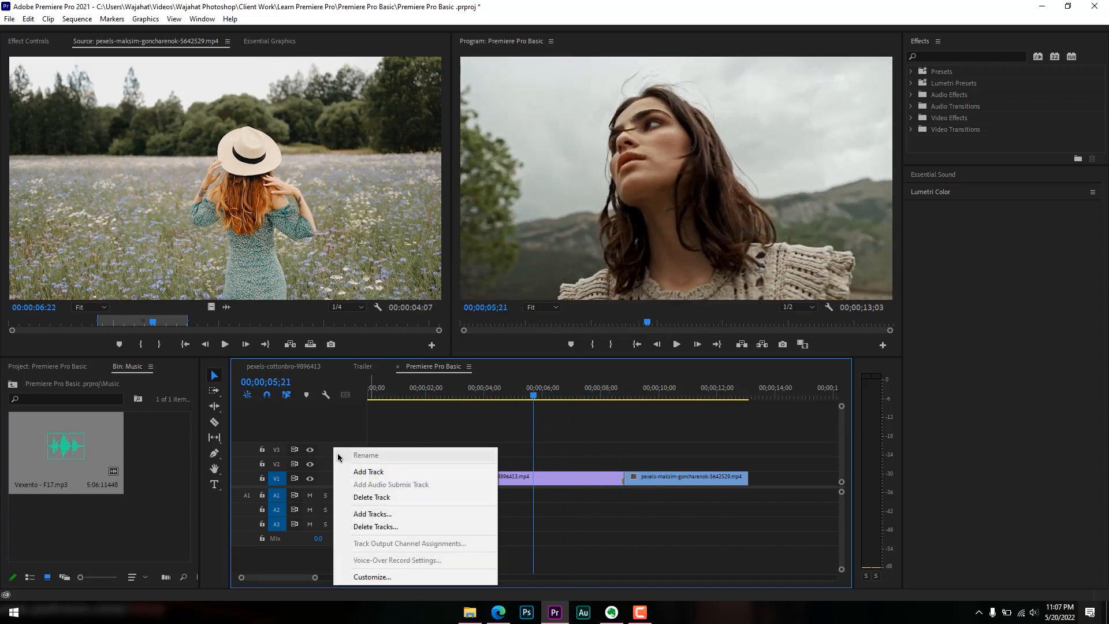
{"action": "left_click", "coordinate": [350, 472]}
{"action": "right_click", "coordinate": [340, 443]}
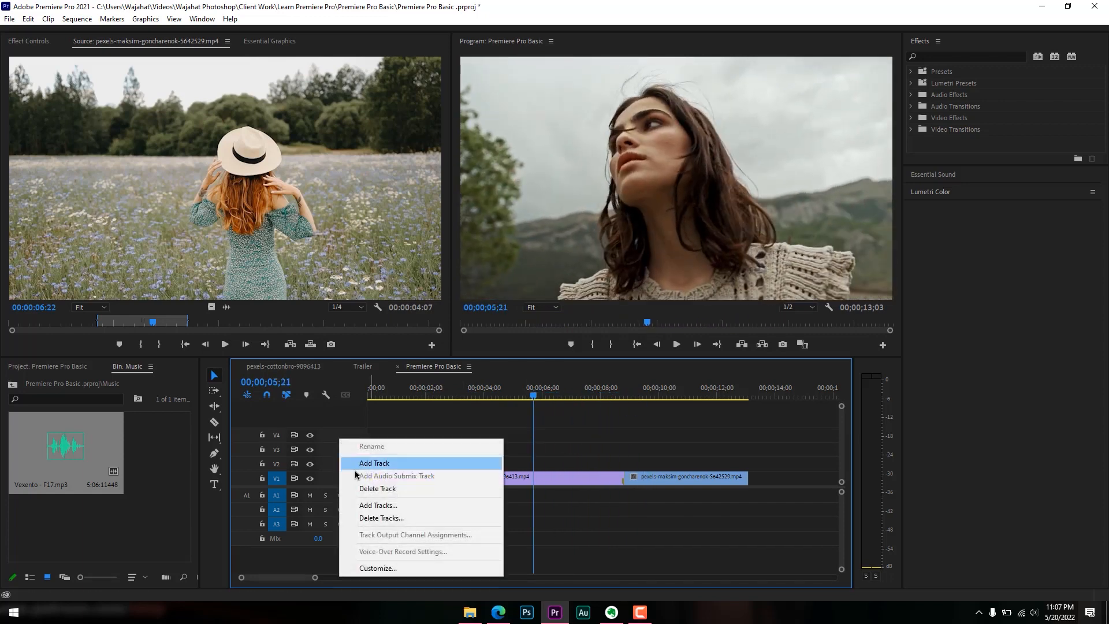
{"action": "left_click", "coordinate": [354, 467]}
Try moving the flower-field clip onto V2 at 00;00;05;00, and return it to the end of V1
{"action": "left_click_drag", "start_coordinate": [528, 396], "coordinate": [487, 396]}
{"action": "left_click_drag", "start_coordinate": [651, 477], "coordinate": [544, 462]}
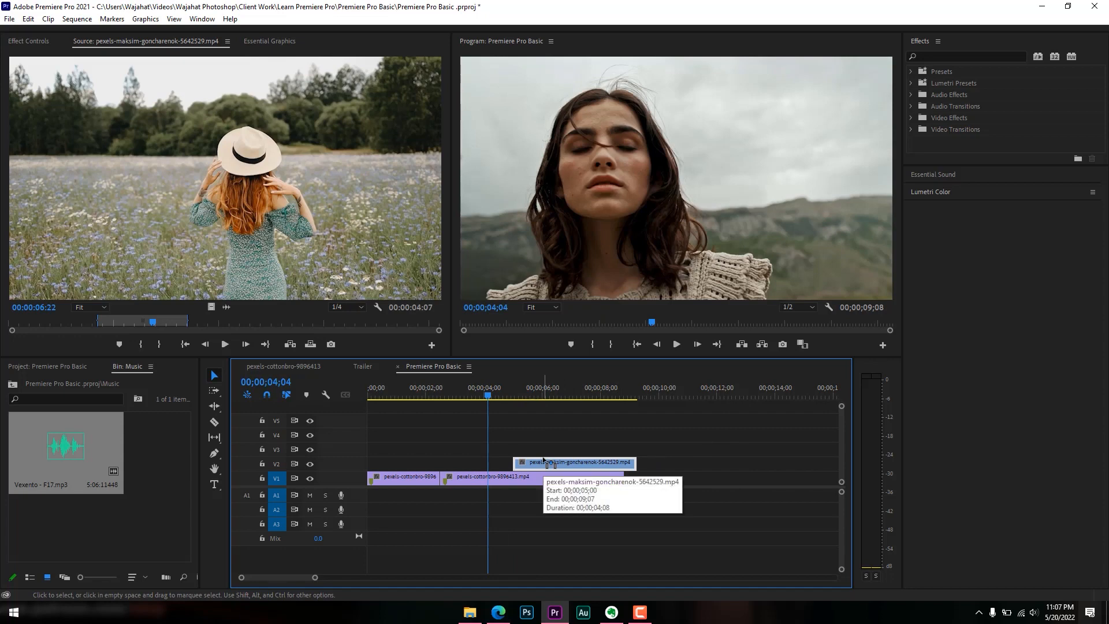
{"action": "left_click_drag", "start_coordinate": [544, 462], "coordinate": [656, 480]}
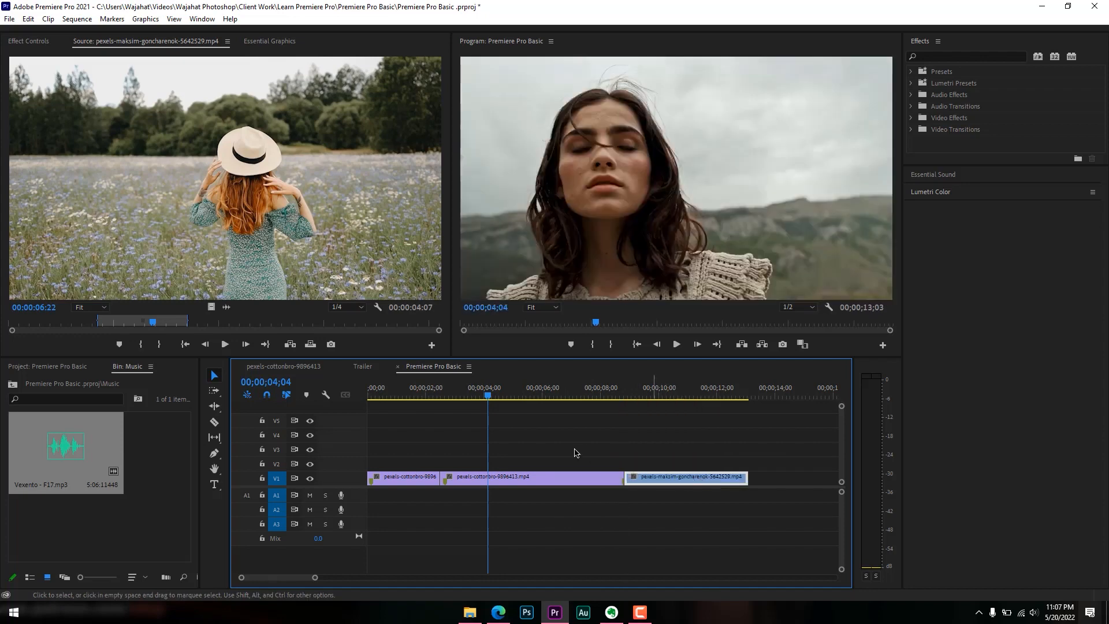
Scrub the sequence to 00;00;07;20 and set the Program monitor's playback resolution to 1/4
{"action": "left_click_drag", "start_coordinate": [490, 396], "coordinate": [540, 403]}
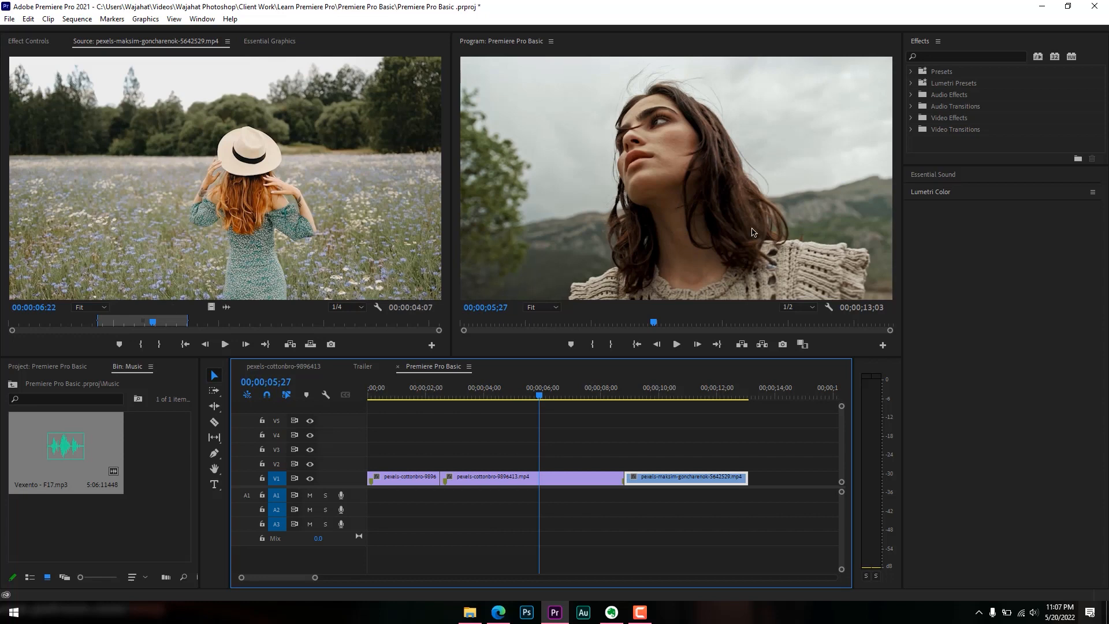
{"action": "left_click", "coordinate": [798, 310]}
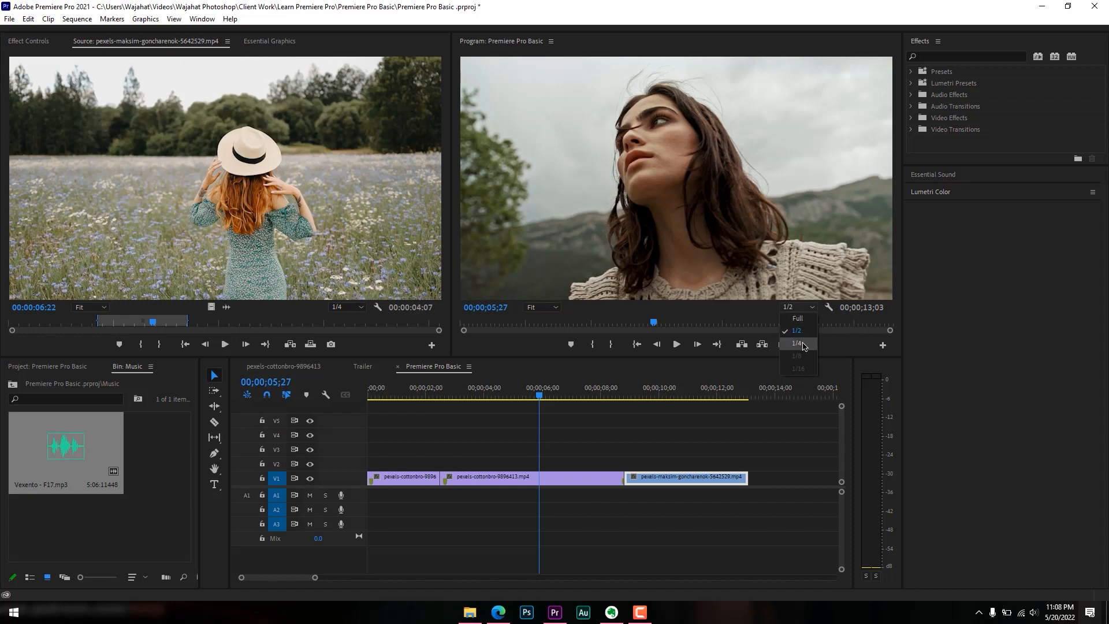
{"action": "left_click", "coordinate": [762, 316]}
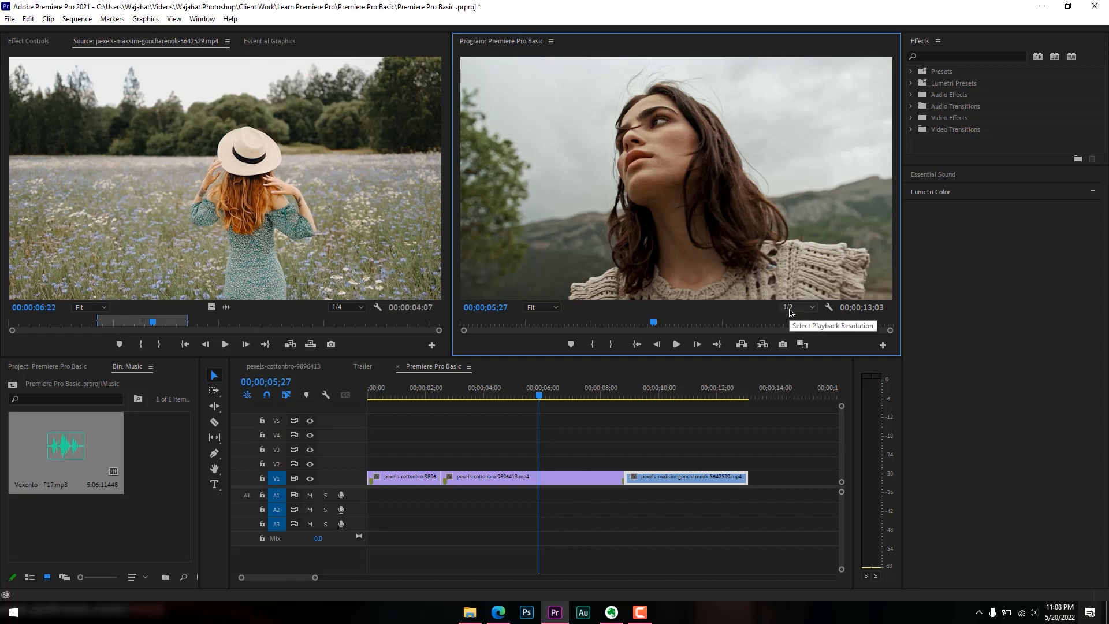
{"action": "left_click_drag", "start_coordinate": [550, 395], "coordinate": [591, 397]}
{"action": "left_click", "coordinate": [786, 315]}
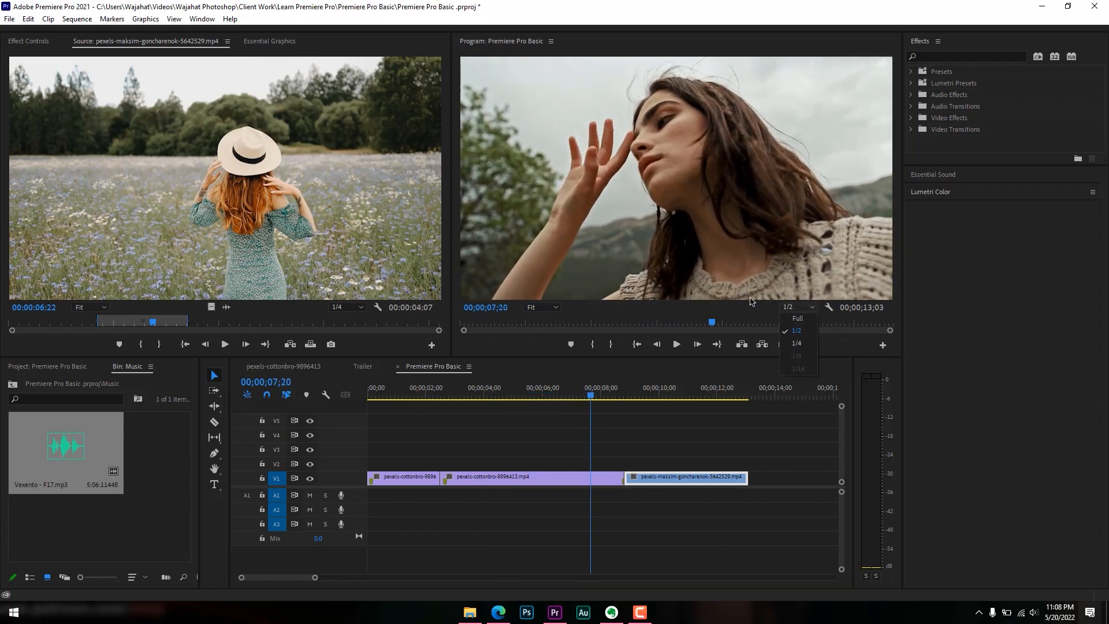
{"action": "left_click", "coordinate": [797, 344]}
Play the second clip at quarter resolution and stop at 00;00;08;03
{"action": "left_click_drag", "start_coordinate": [605, 396], "coordinate": [547, 401]}
{"action": "key", "text": "space"}
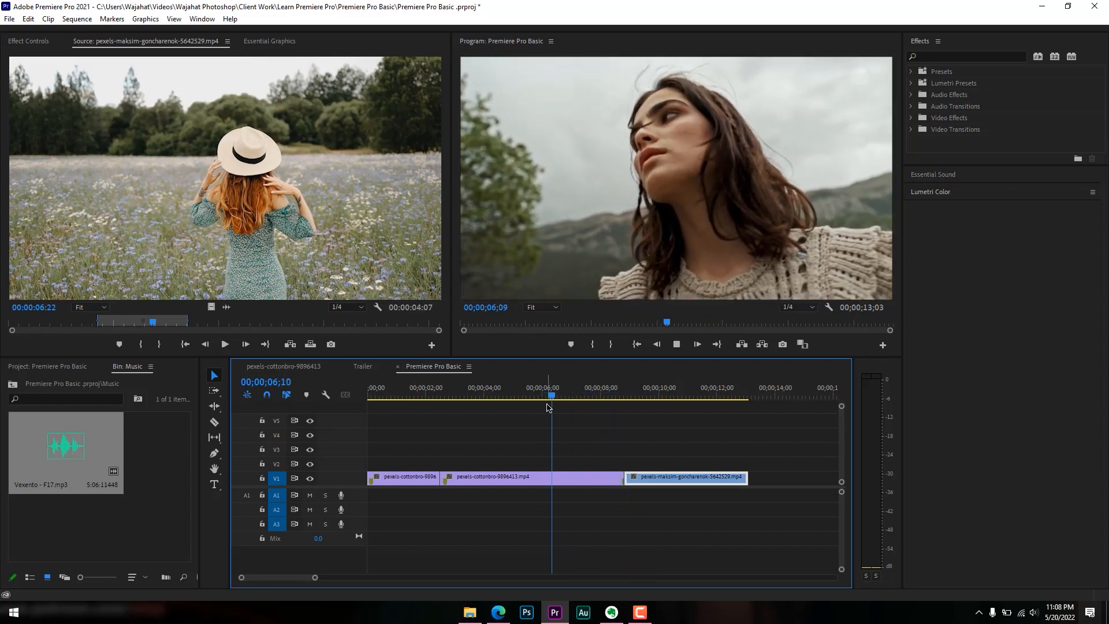
{"action": "key", "text": "space"}
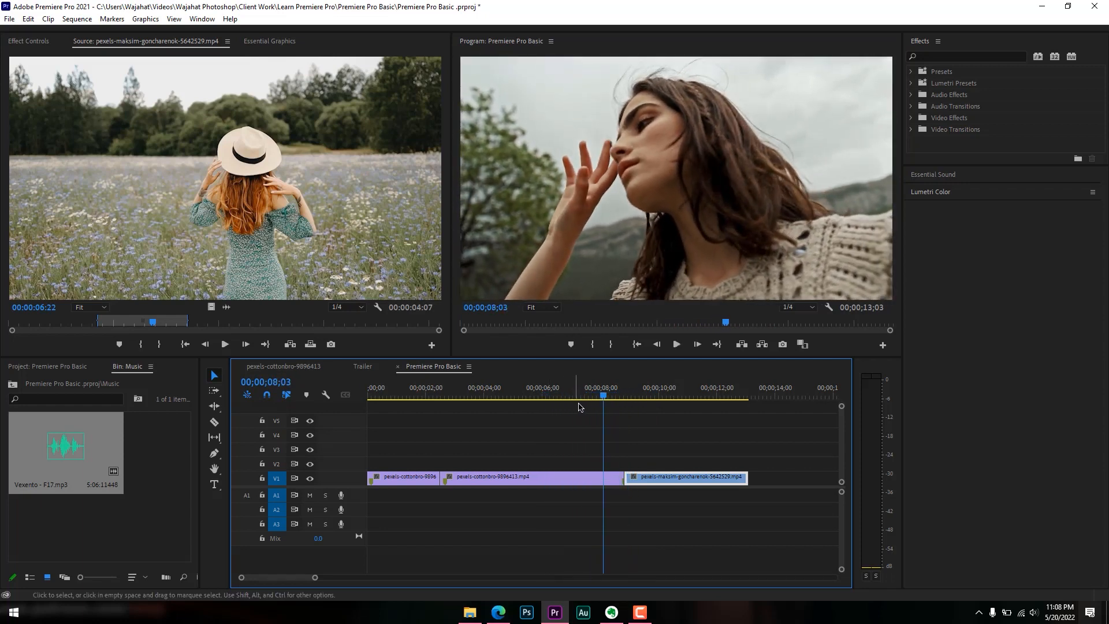
Scrub back to 00;00;05;20 and set the Program monitor's playback resolution to 1/2
{"action": "left_click_drag", "start_coordinate": [594, 400], "coordinate": [533, 401]}
{"action": "left_click", "coordinate": [793, 306]}
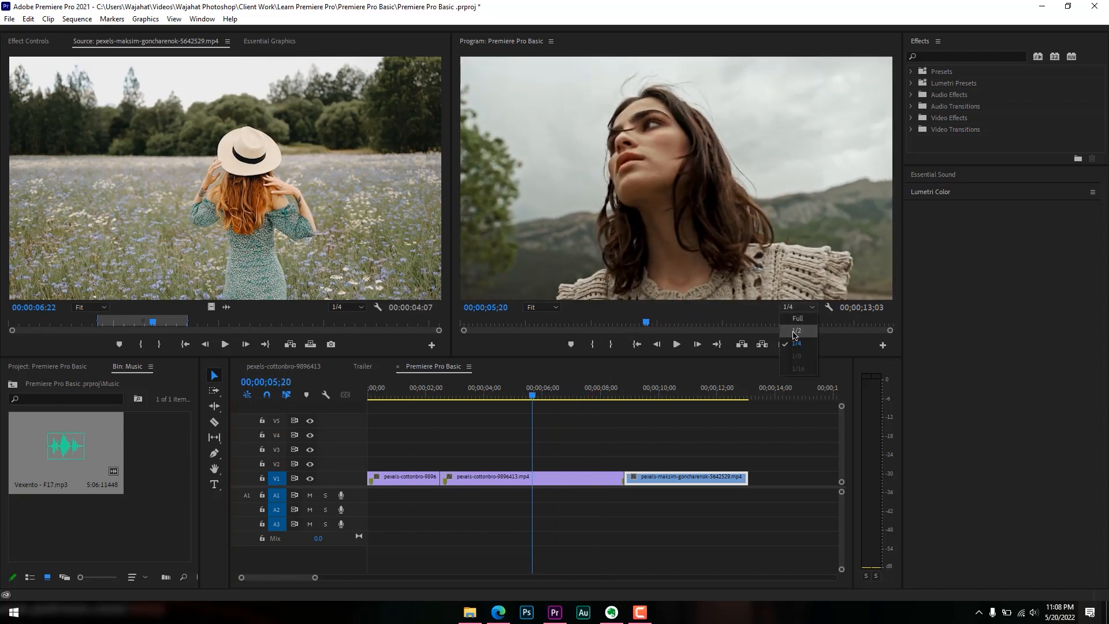
{"action": "left_click", "coordinate": [799, 334]}
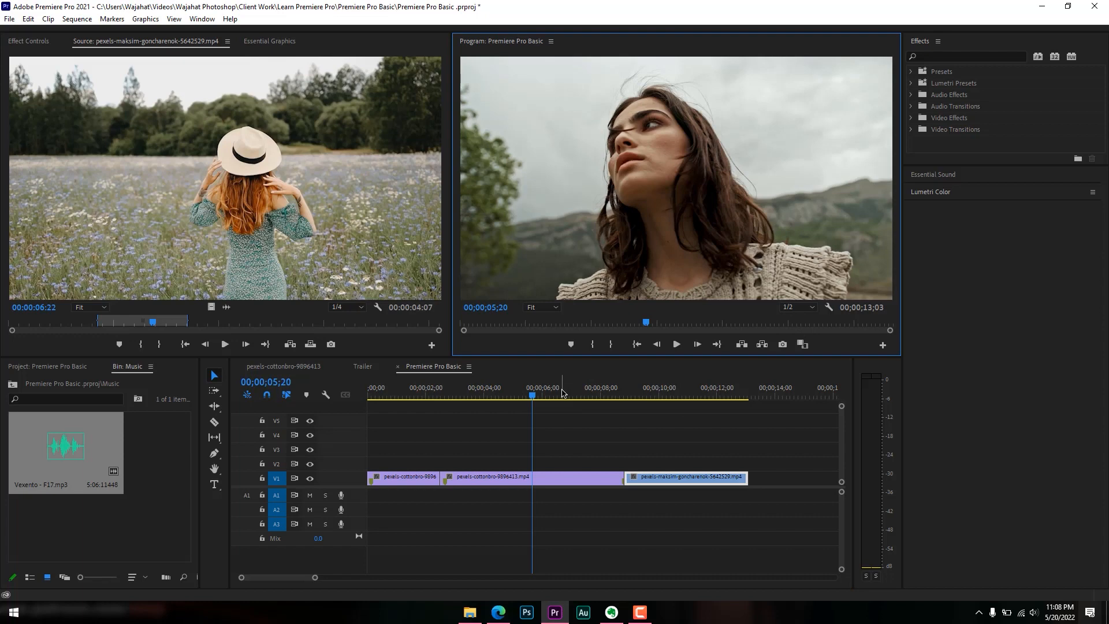
Review the two portrait clips on V1 from 00;00;01;29, selecting each in turn and scrubbing to 00;00;06;24
{"action": "left_click", "coordinate": [441, 396]}
{"action": "left_click_drag", "start_coordinate": [442, 398], "coordinate": [428, 398]}
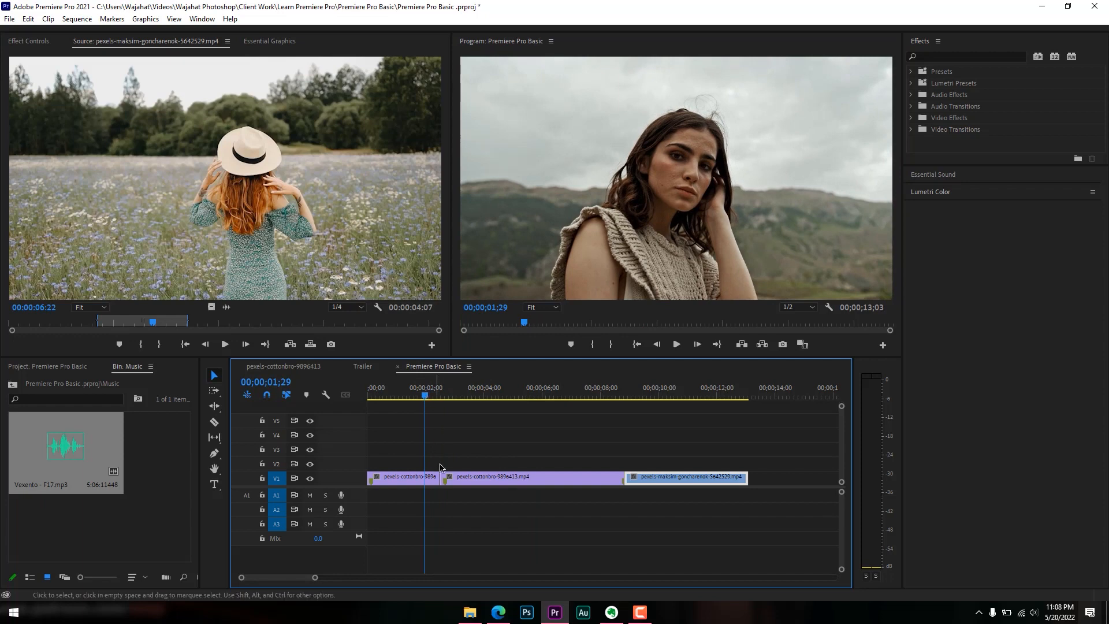
{"action": "left_click", "coordinate": [426, 478]}
{"action": "left_click", "coordinate": [469, 474]}
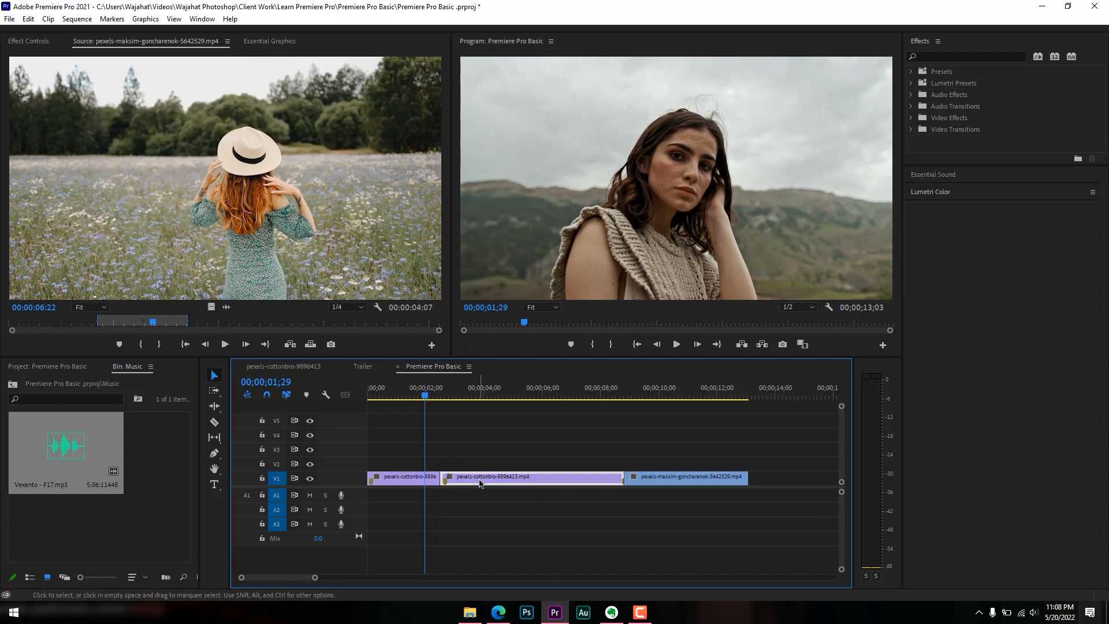
{"action": "left_click", "coordinate": [434, 397]}
{"action": "left_click_drag", "start_coordinate": [434, 397], "coordinate": [566, 414]}
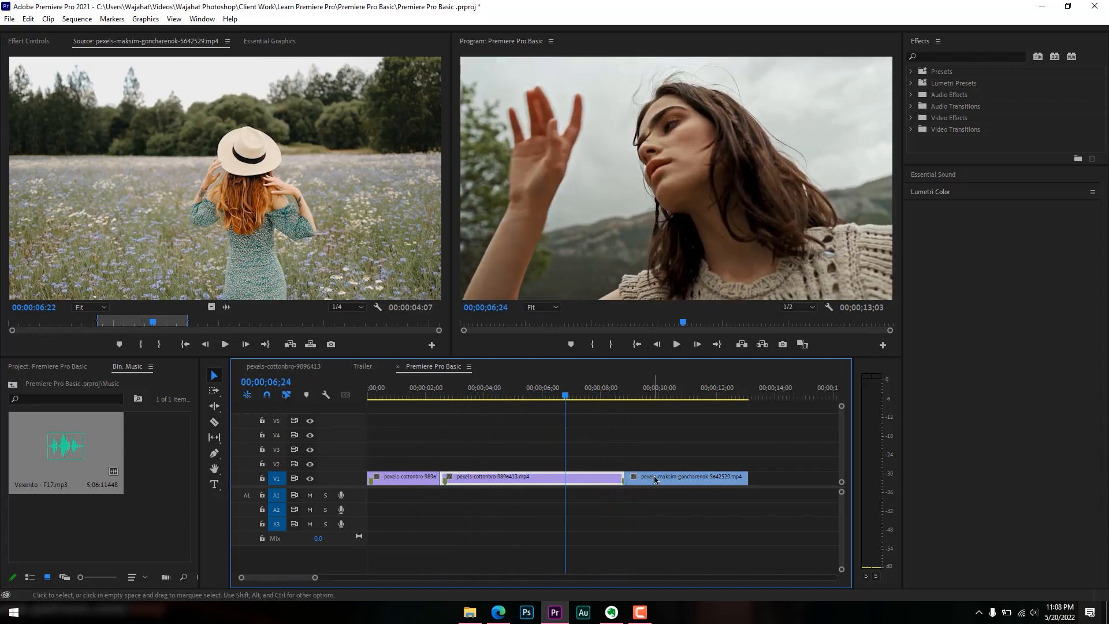
Move the flower-field clip onto V2, starting at about seven seconds over the second clip, and scrub to 00;00;07;06
{"action": "left_click_drag", "start_coordinate": [656, 478], "coordinate": [605, 463]}
{"action": "left_click", "coordinate": [562, 398]}
{"action": "left_click_drag", "start_coordinate": [561, 399], "coordinate": [576, 402]}
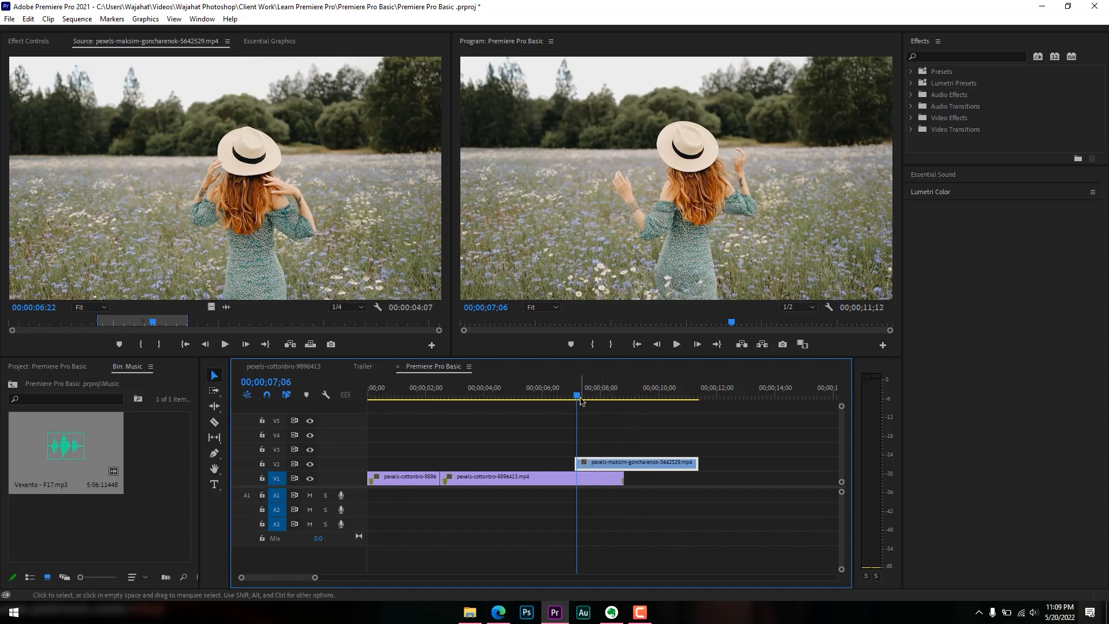
Examine which track's picture shows before and inside the V2 overlap by playing and scrubbing from 00;00;06;19 to 00;00;07;20
{"action": "left_click_drag", "start_coordinate": [573, 397], "coordinate": [560, 398]}
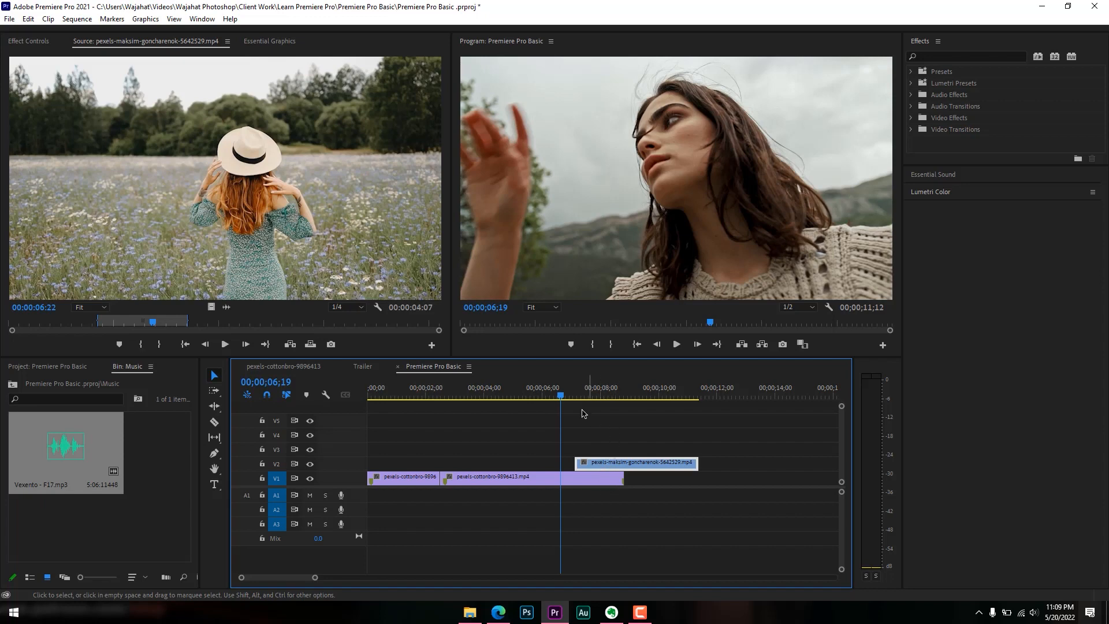
{"action": "key", "text": "space"}
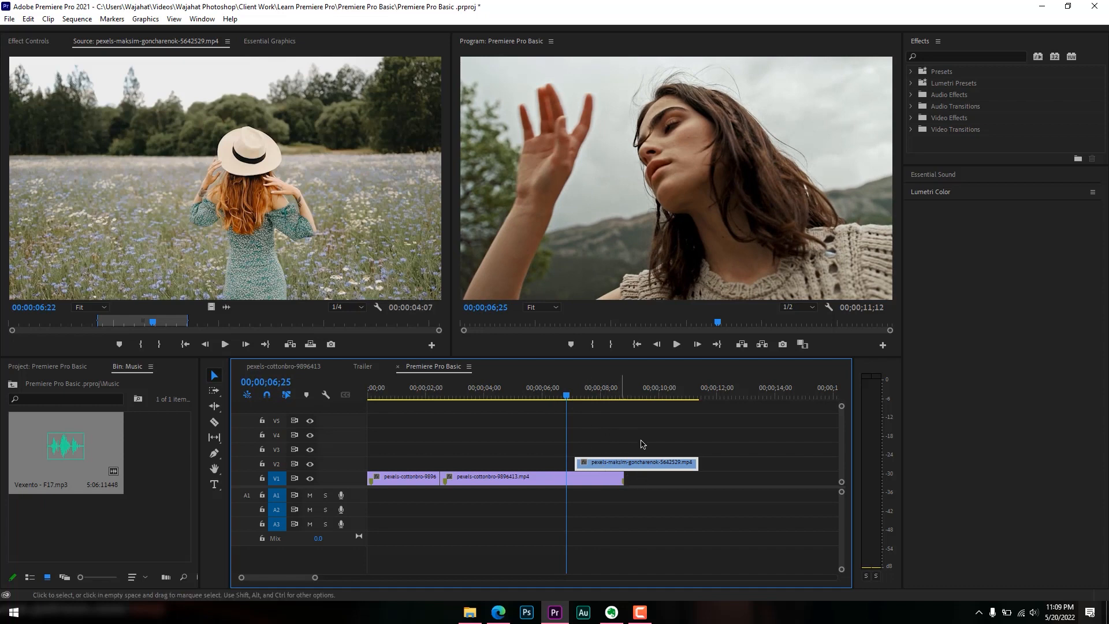
{"action": "left_click", "coordinate": [571, 395]}
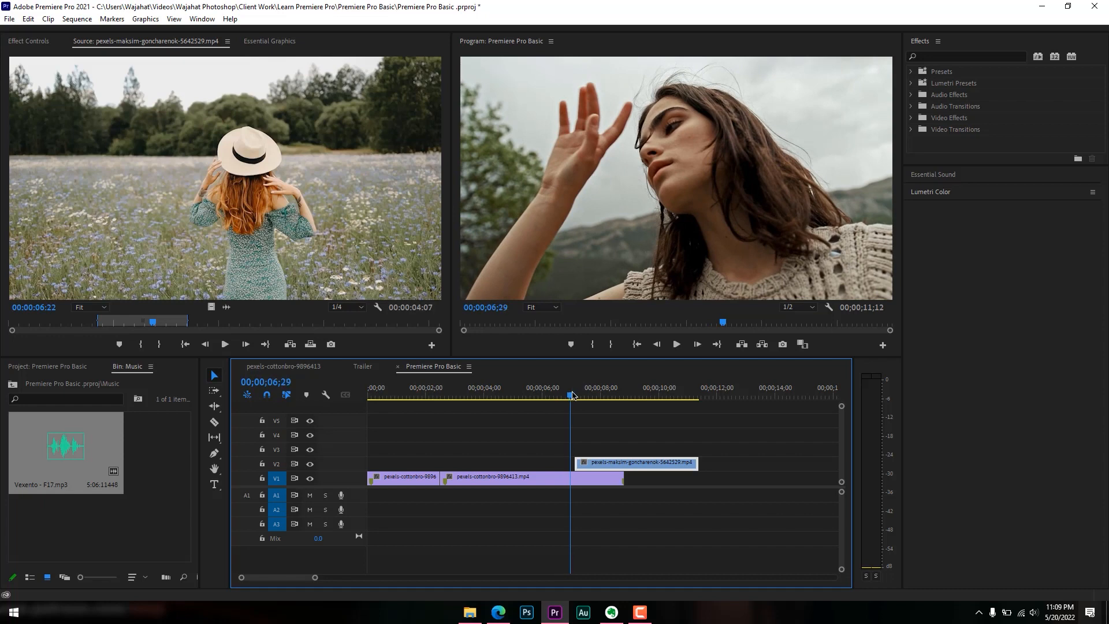
{"action": "mouse_move", "coordinate": [575, 395]}
{"action": "left_mouse_down"}
{"action": "mouse_move", "coordinate": [587, 395]}
{"action": "mouse_move", "coordinate": [550, 401]}
{"action": "mouse_move", "coordinate": [593, 404]}
{"action": "left_mouse_up"}
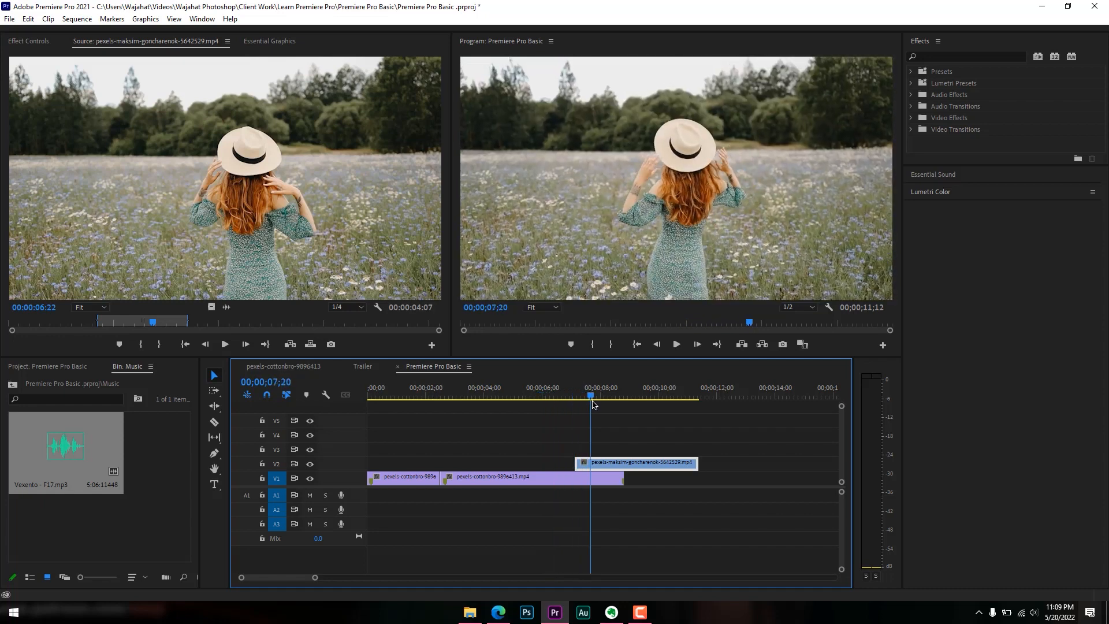
Add one more audio track below A3
{"action": "right_click", "coordinate": [350, 527]}
{"action": "left_click", "coordinate": [396, 410]}
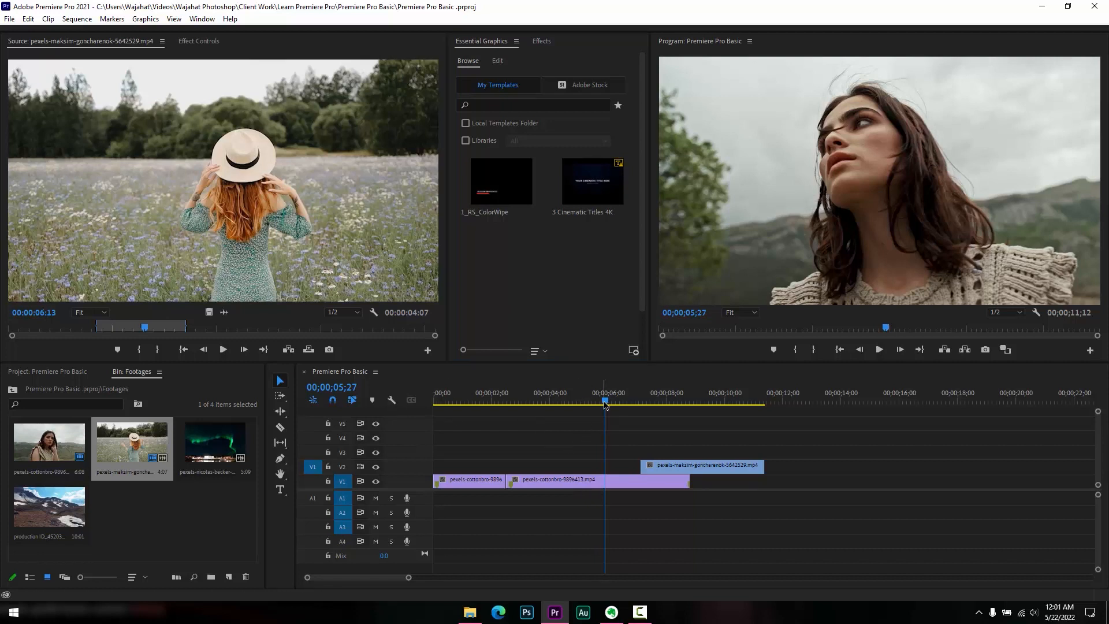
Scrub the sequence to 00;00;06;04, and select the second and the first V1 clips in turn with the Selection tool
{"action": "mouse_move", "coordinate": [604, 403]}
{"action": "left_mouse_down"}
{"action": "mouse_move", "coordinate": [640, 401]}
{"action": "mouse_move", "coordinate": [589, 401]}
{"action": "mouse_move", "coordinate": [612, 401]}
{"action": "left_mouse_up"}
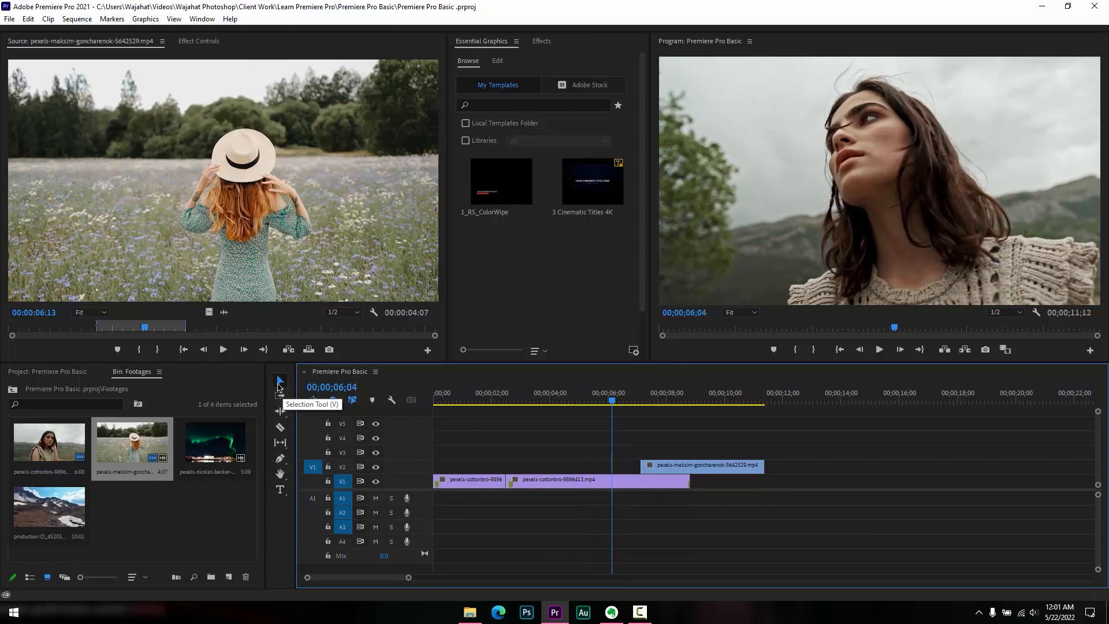
{"action": "left_click", "coordinate": [530, 480]}
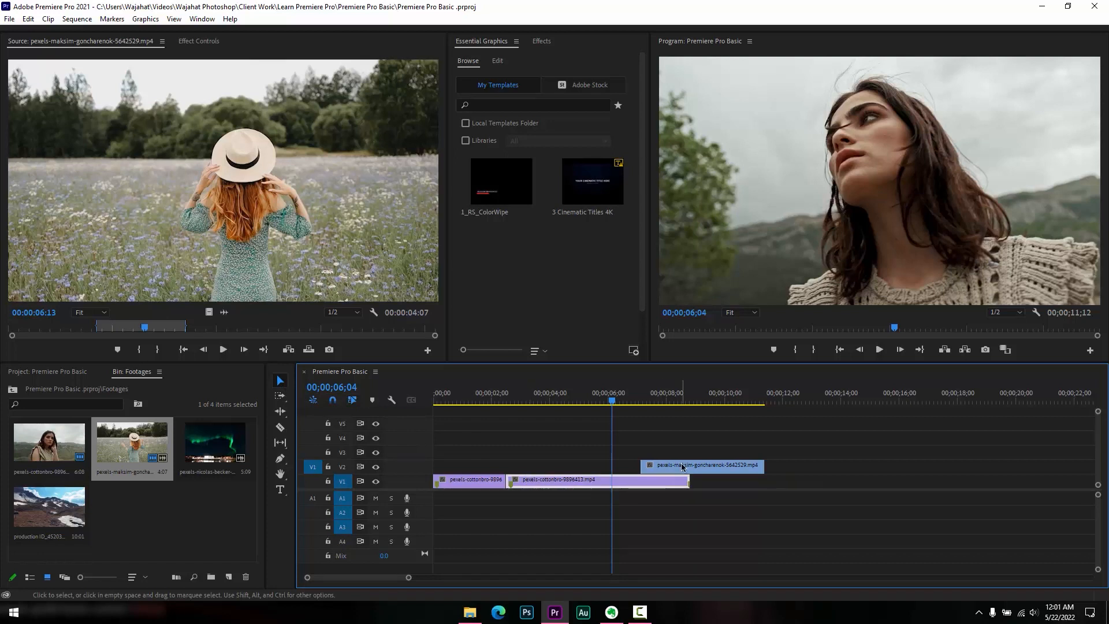
{"action": "left_click", "coordinate": [485, 480]}
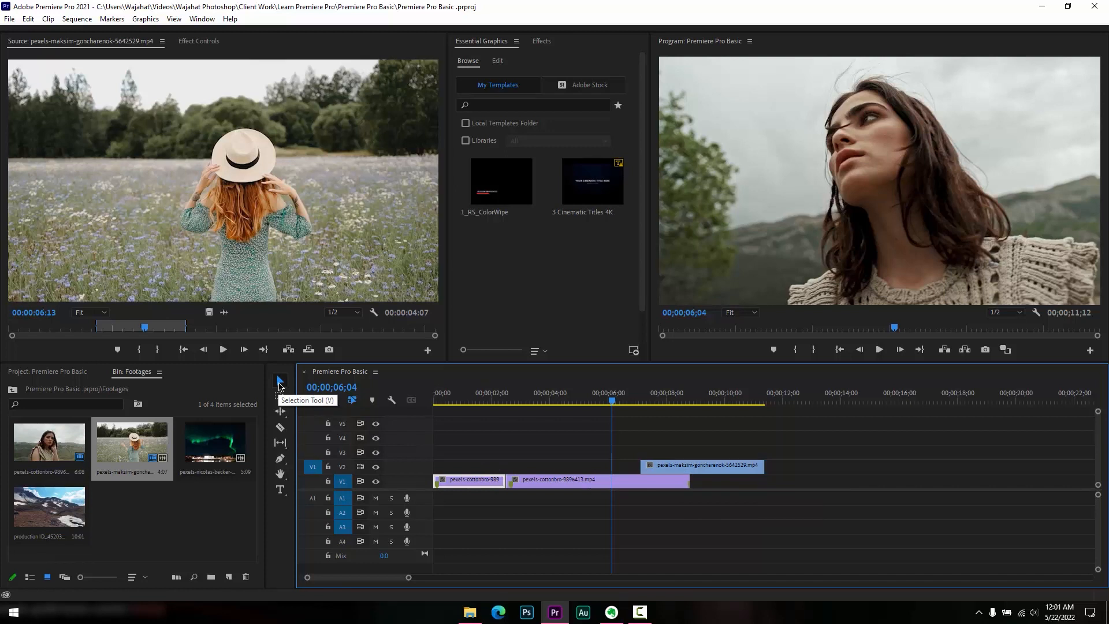
Open the Music bin and place Vexento - F17.mp3 on track A2 at the start of the sequence
{"action": "left_click", "coordinate": [49, 372]}
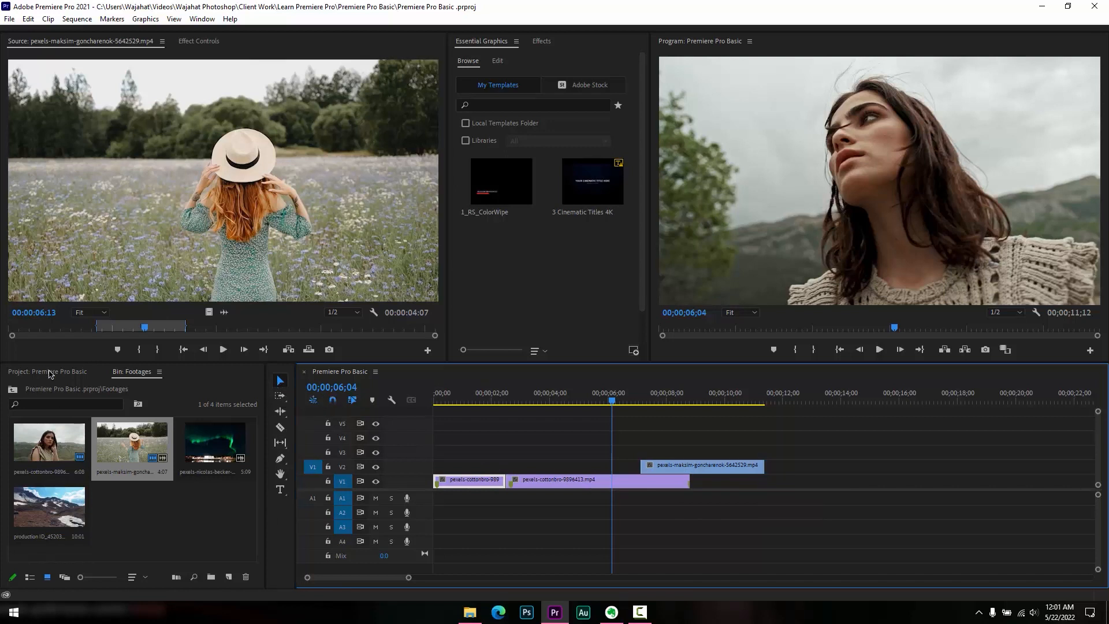
{"action": "double_click", "coordinate": [134, 445]}
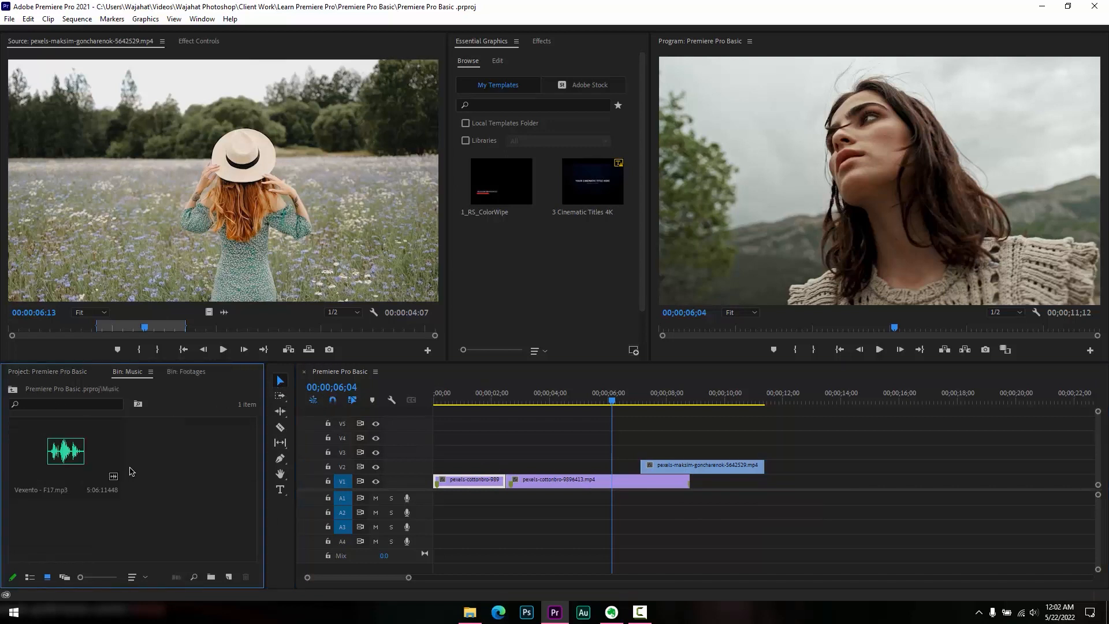
{"action": "left_click_drag", "start_coordinate": [62, 464], "coordinate": [439, 510]}
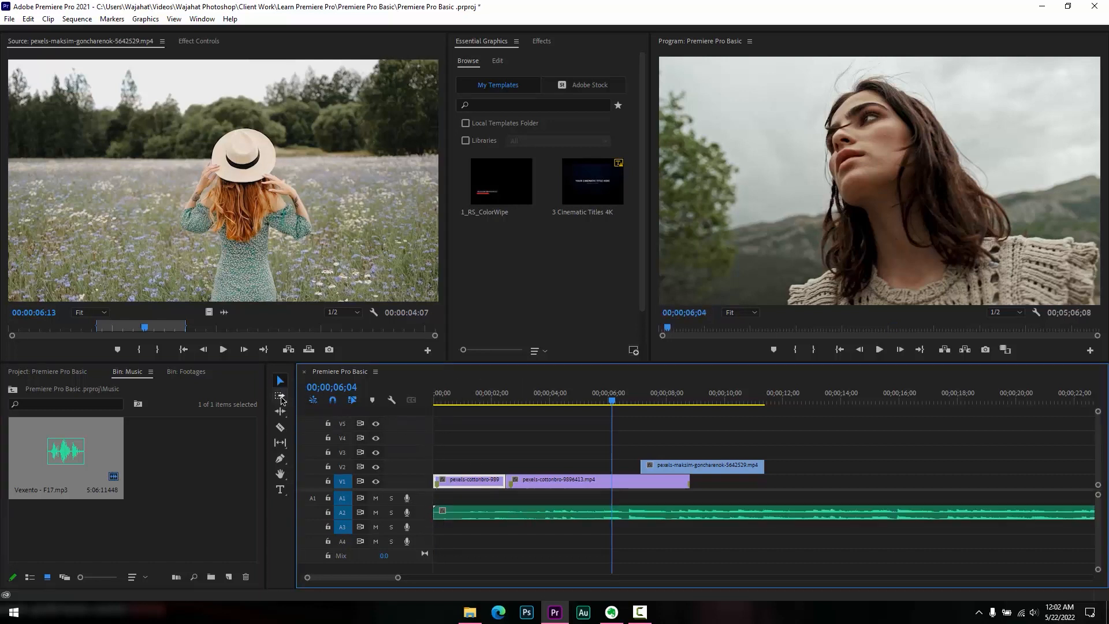
Select all timeline clips with the Track Select Forward tool, and return to the Selection tool
{"action": "left_click", "coordinate": [280, 398]}
{"action": "left_click", "coordinate": [523, 498]}
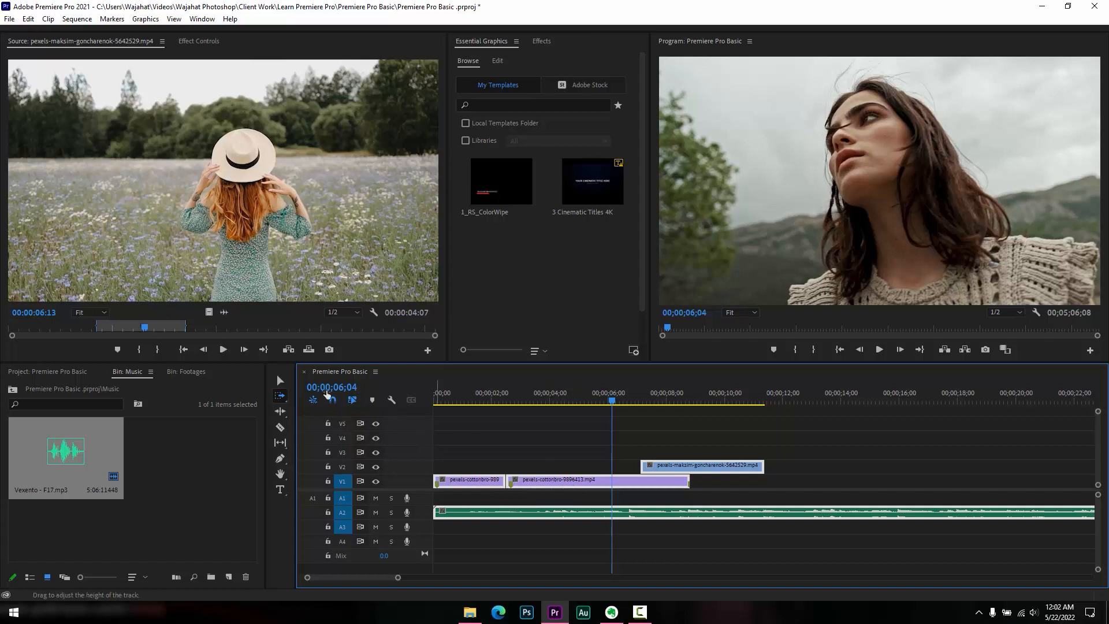
{"action": "left_click", "coordinate": [280, 380]}
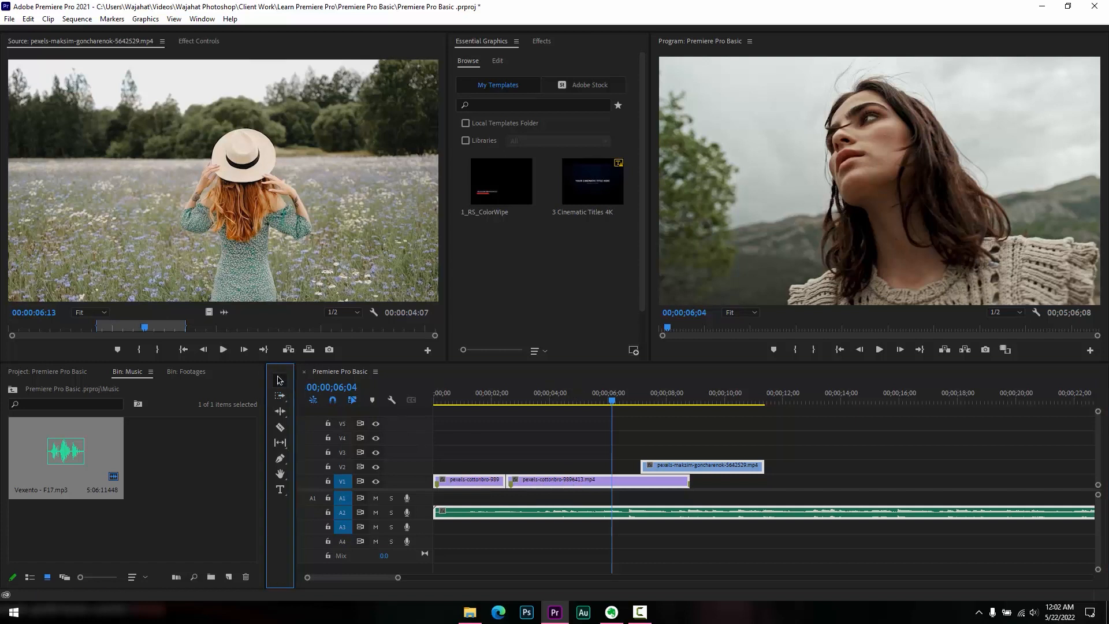
Clear the selection and select the music, portrait and flower-field clips one at a time with the Selection tool
{"action": "left_click", "coordinate": [574, 434]}
{"action": "left_click", "coordinate": [652, 466]}
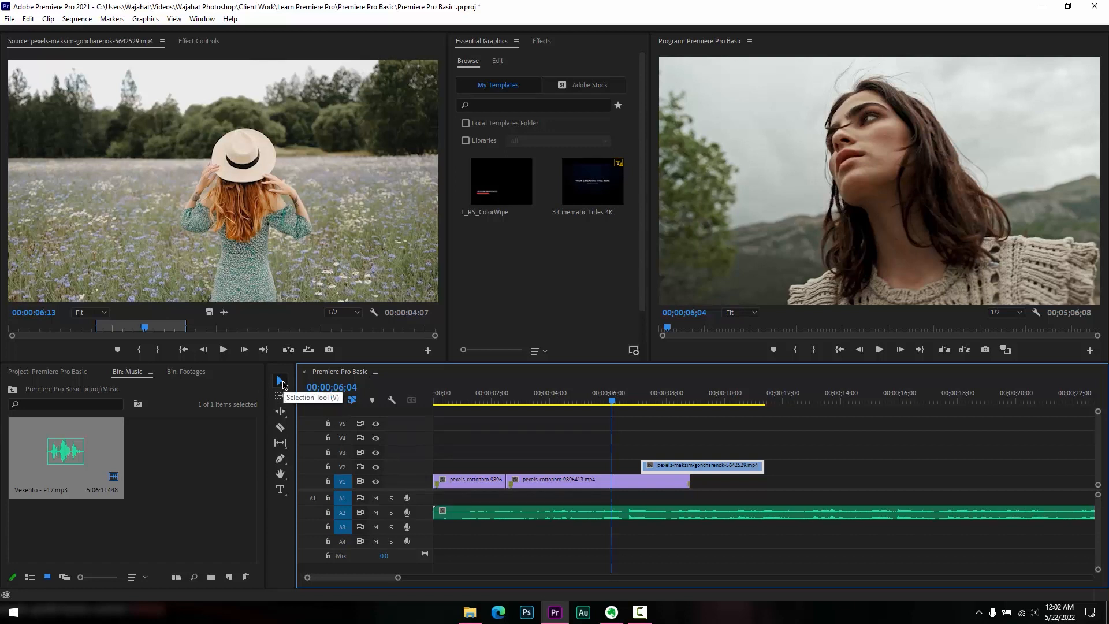
{"action": "left_click", "coordinate": [679, 518]}
{"action": "left_click", "coordinate": [616, 487]}
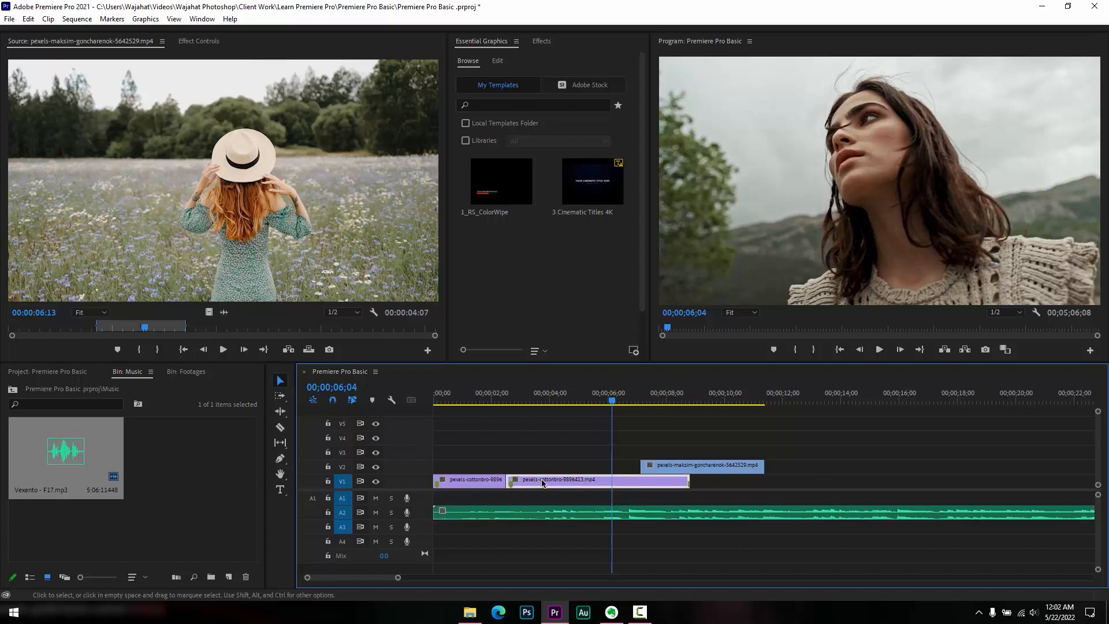
{"action": "left_click", "coordinate": [468, 484]}
{"action": "left_click", "coordinate": [669, 470]}
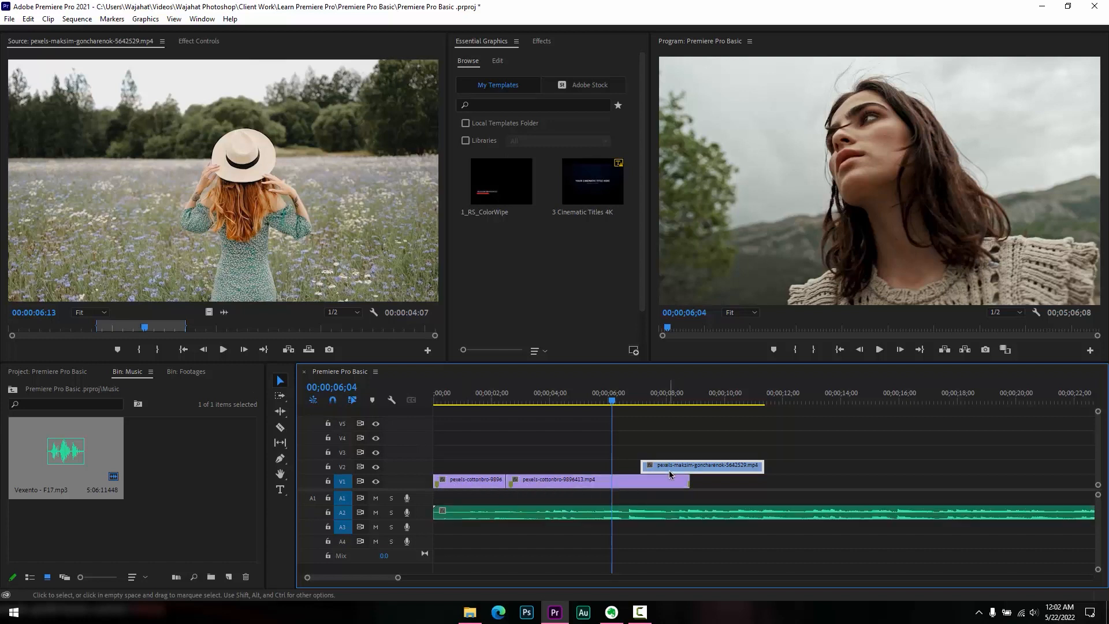
Select every clip on all tracks from the first V1 clip onward with the Track Select Forward tool
{"action": "left_click", "coordinate": [281, 398]}
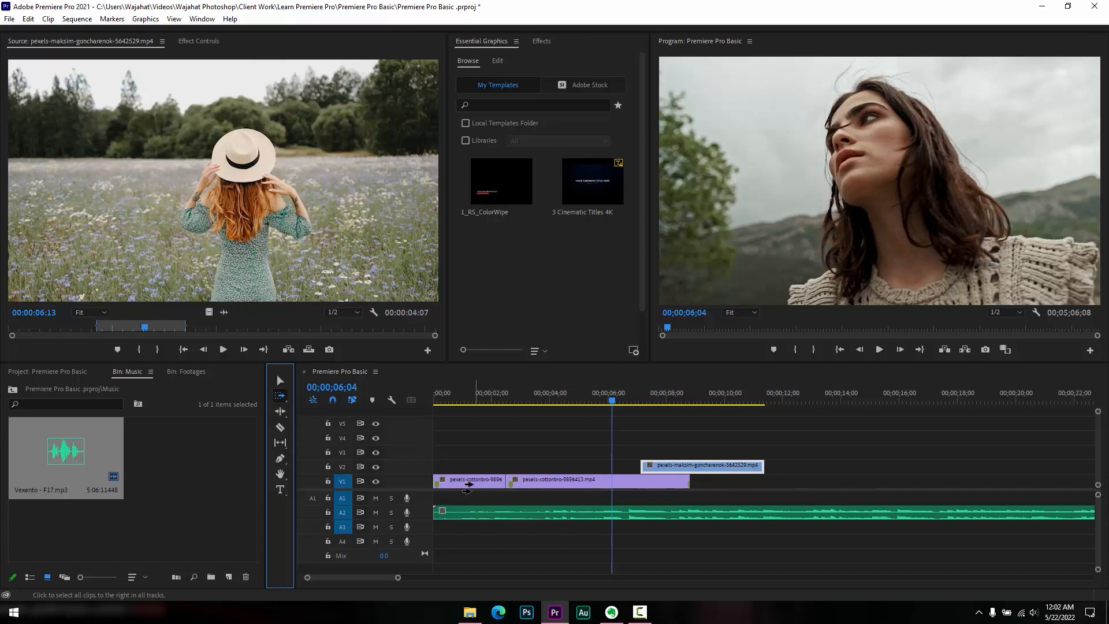
{"action": "left_click", "coordinate": [460, 487]}
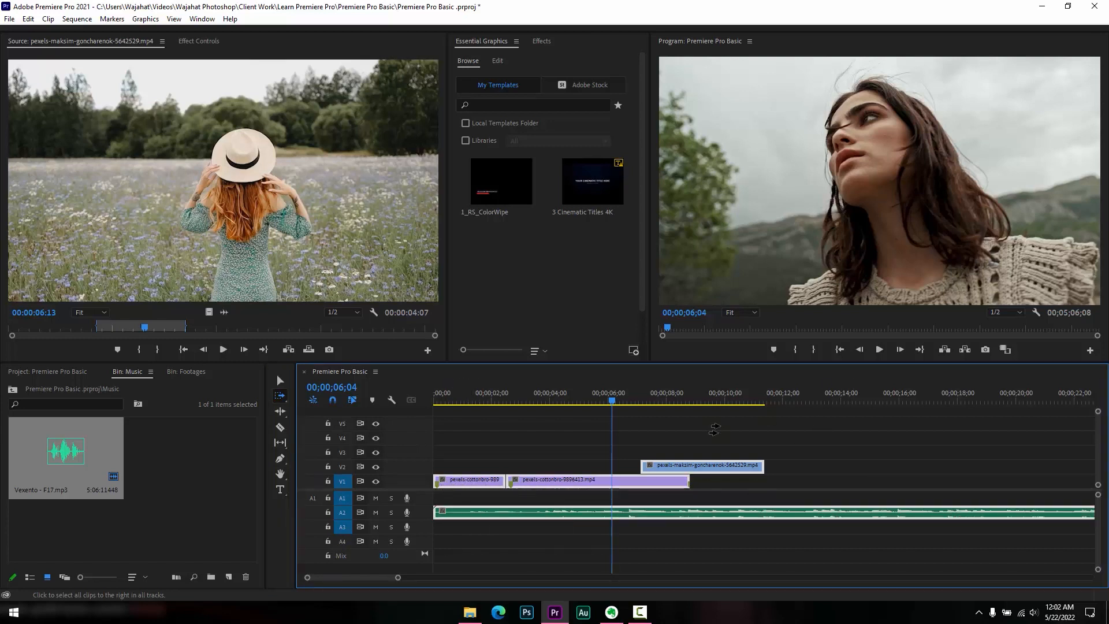
{"action": "left_click", "coordinate": [280, 398]}
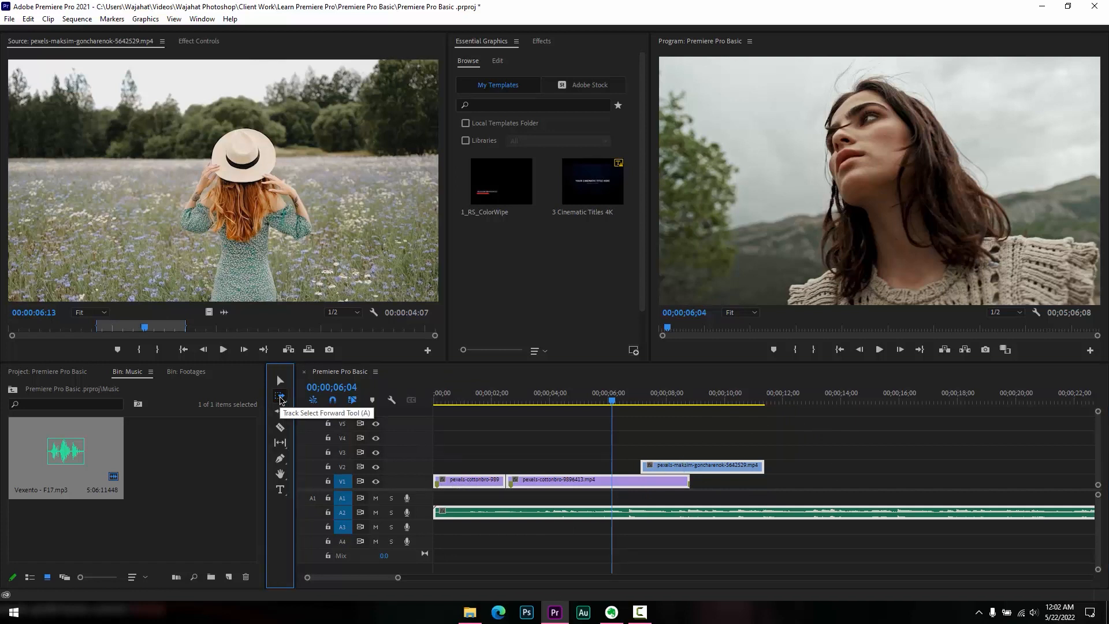
Select the clips from the second V1 clip onward with Track Select Forward, and move the flower-field clip to V1 directly after the portrait clips
{"action": "left_click", "coordinate": [281, 398]}
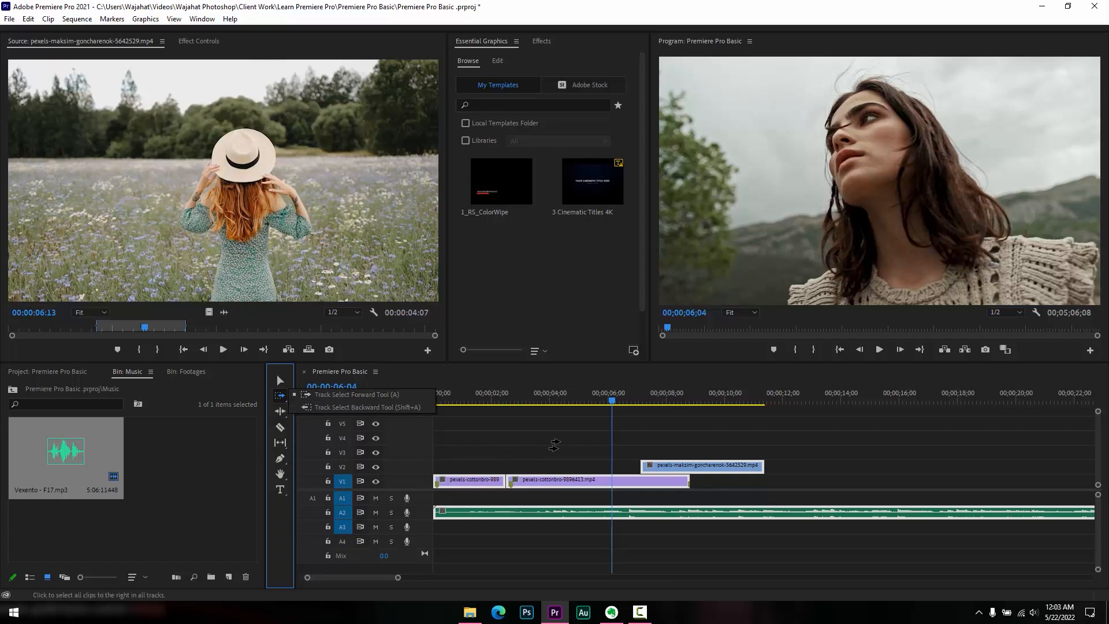
{"action": "left_click", "coordinate": [518, 457]}
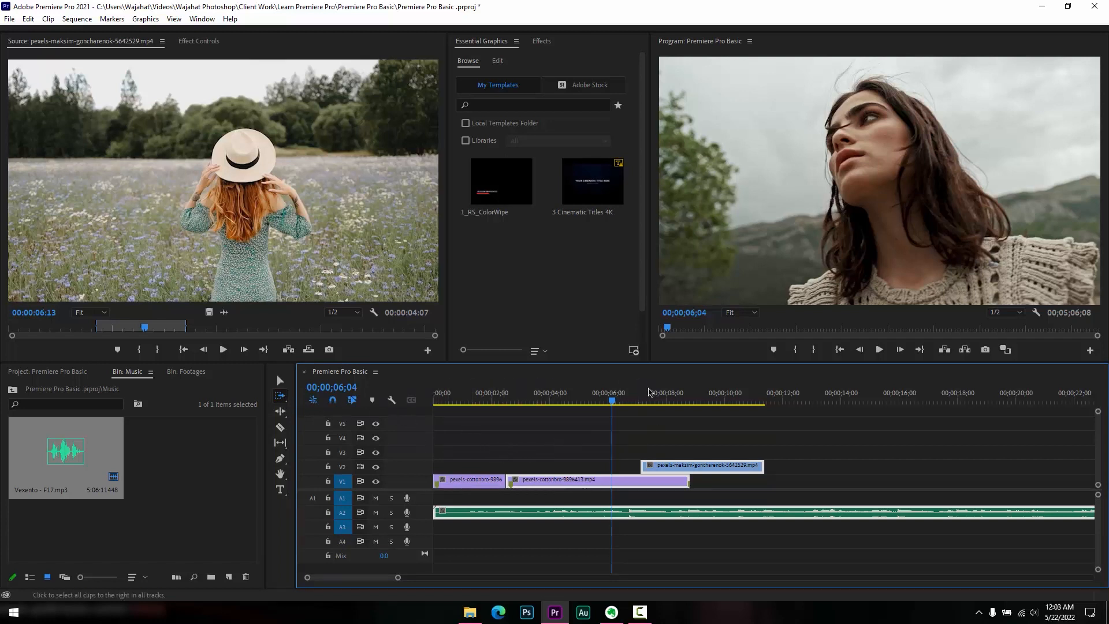
{"action": "key", "text": "v"}
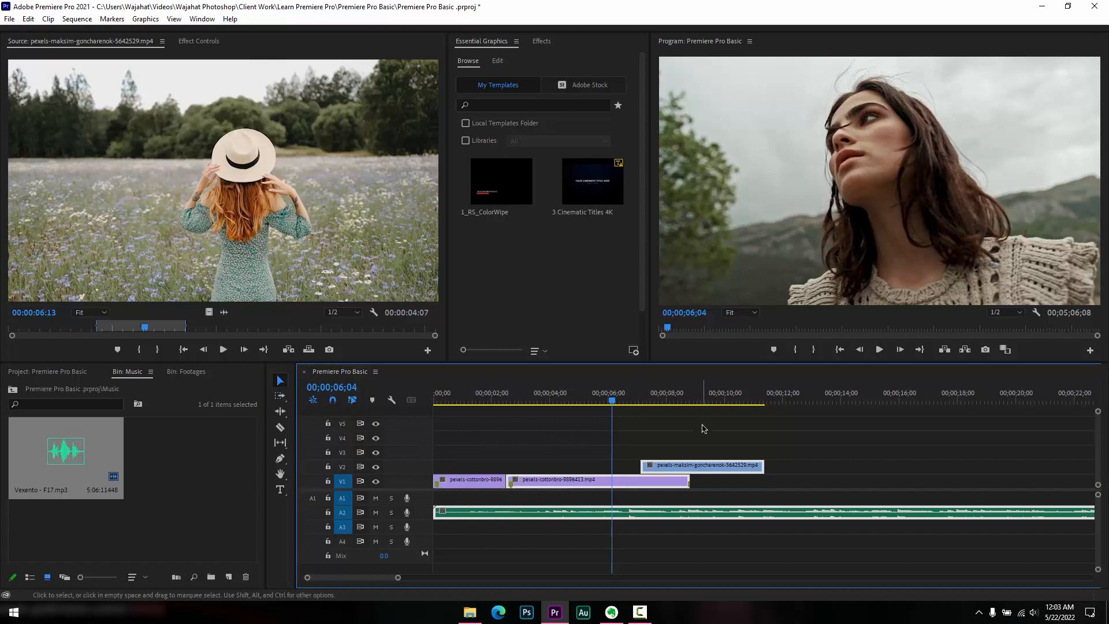
{"action": "left_click_drag", "start_coordinate": [717, 466], "coordinate": [768, 490]}
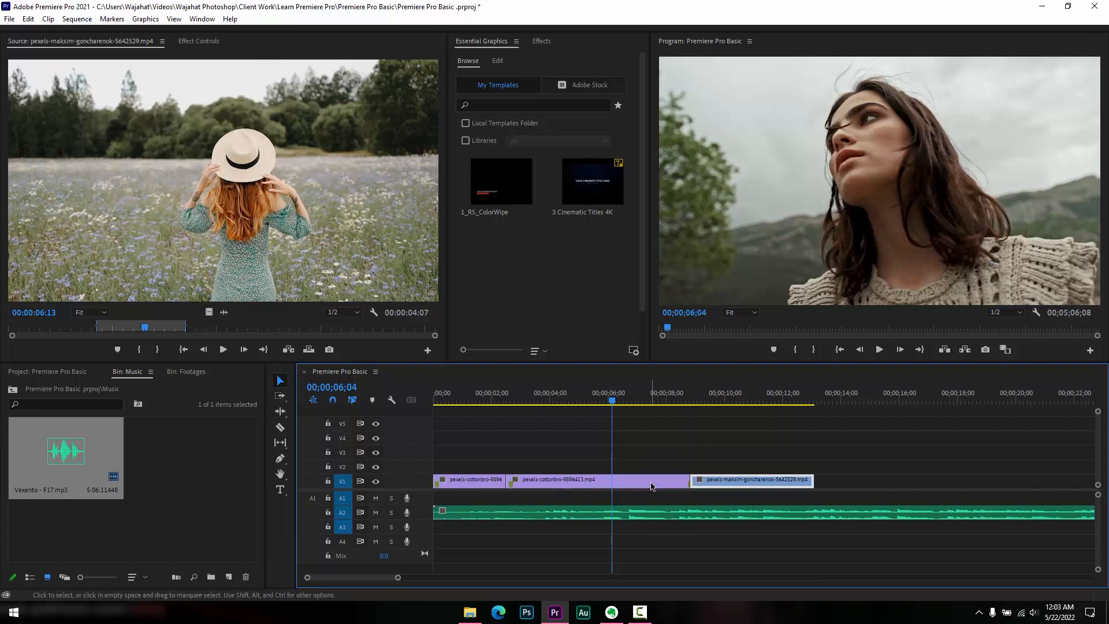
{"action": "left_click", "coordinate": [617, 400]}
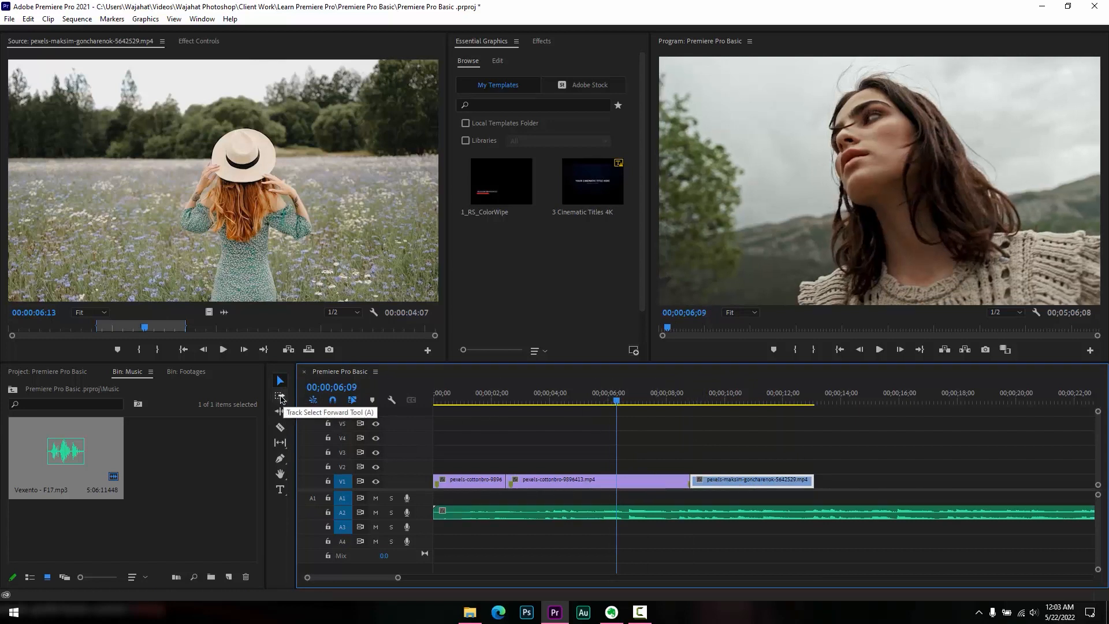
With Track Select Forward, select the clips from the second V1 clip onward and from the first one onward, and clear the selection
{"action": "left_click", "coordinate": [281, 398]}
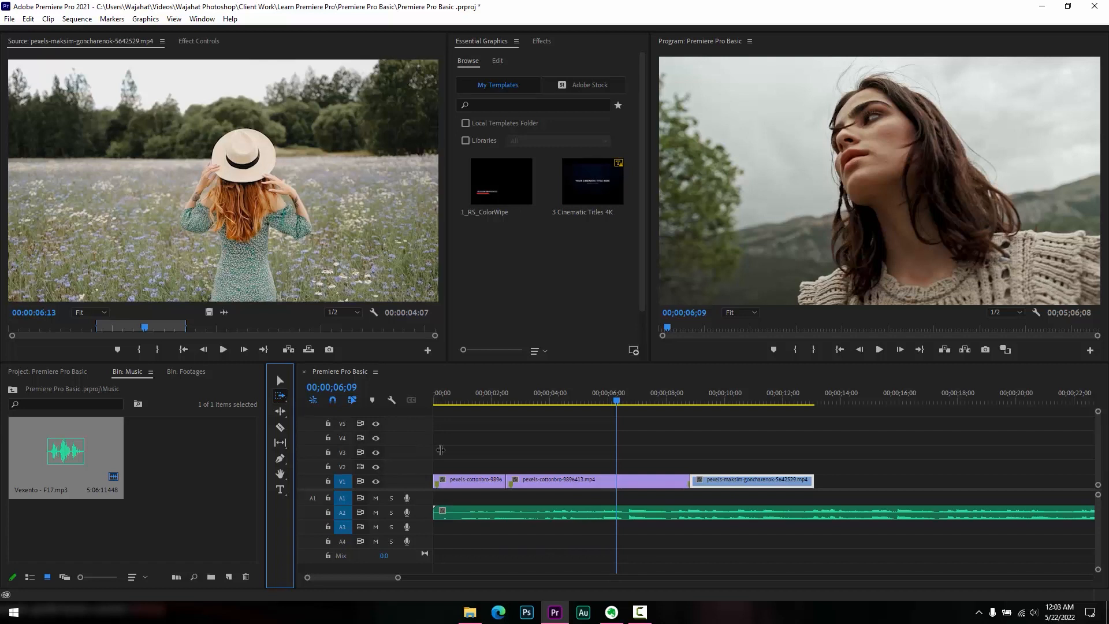
{"action": "left_click", "coordinate": [550, 485]}
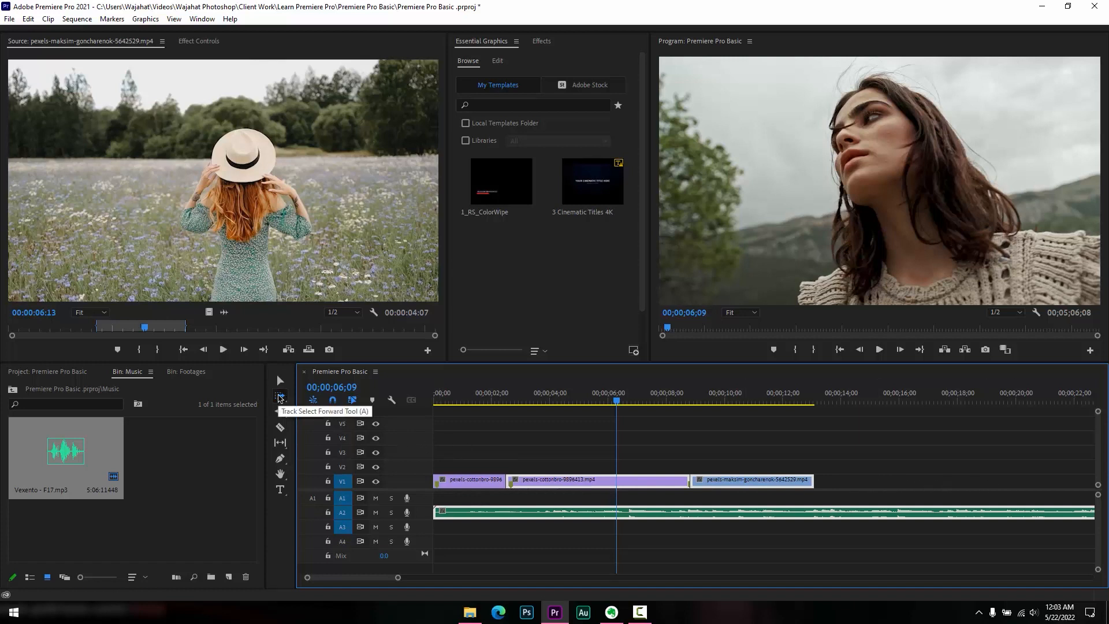
{"action": "left_click", "coordinate": [281, 397]}
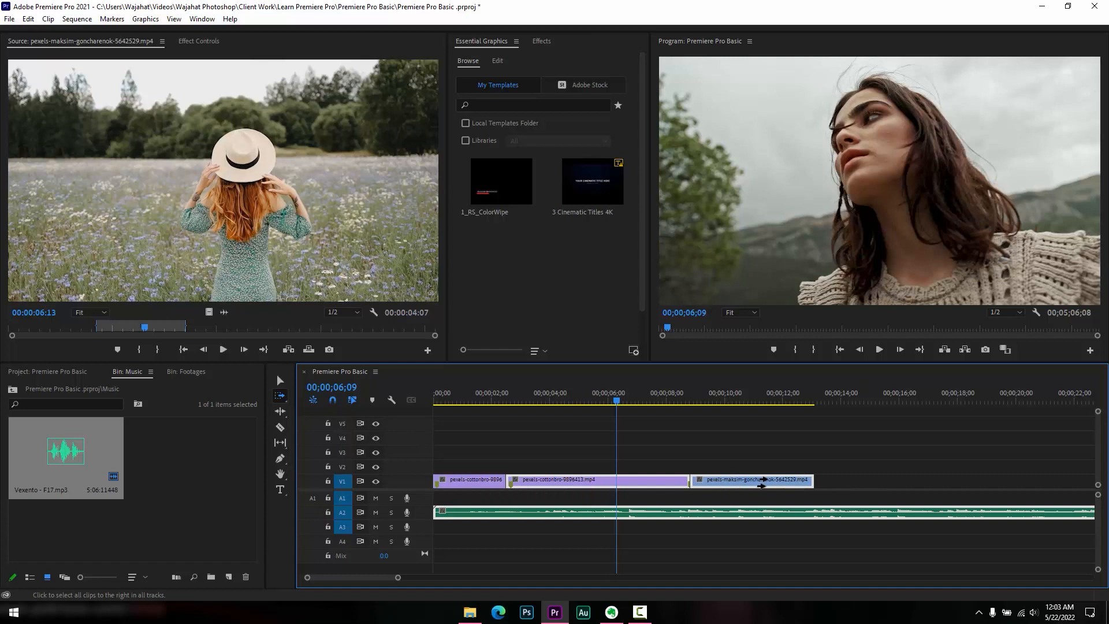
{"action": "left_click", "coordinate": [440, 484]}
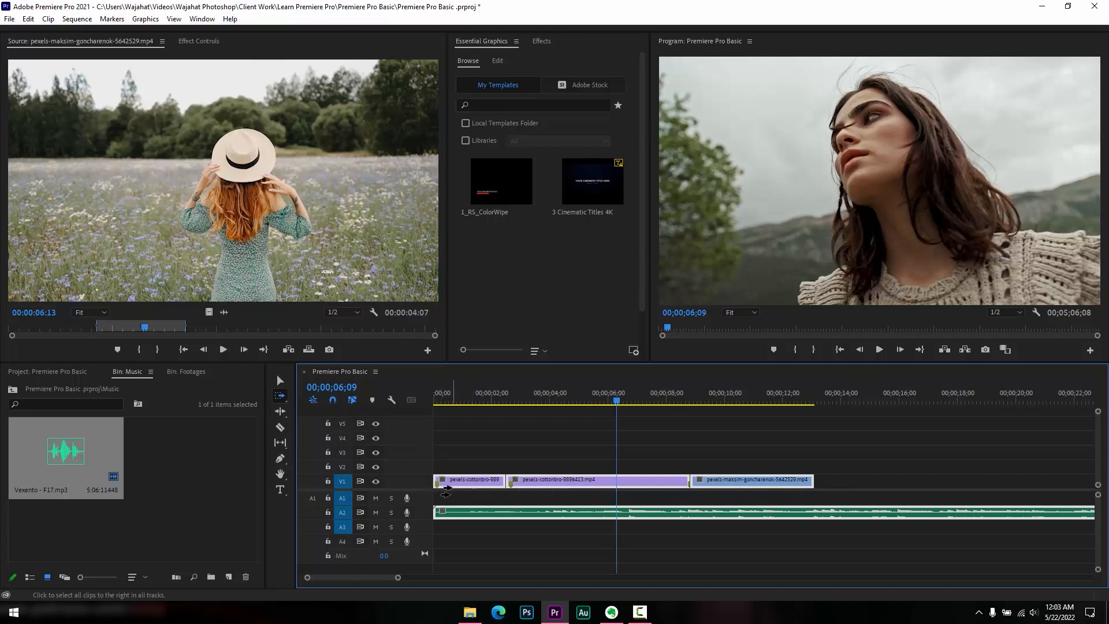
{"action": "left_click", "coordinate": [280, 381]}
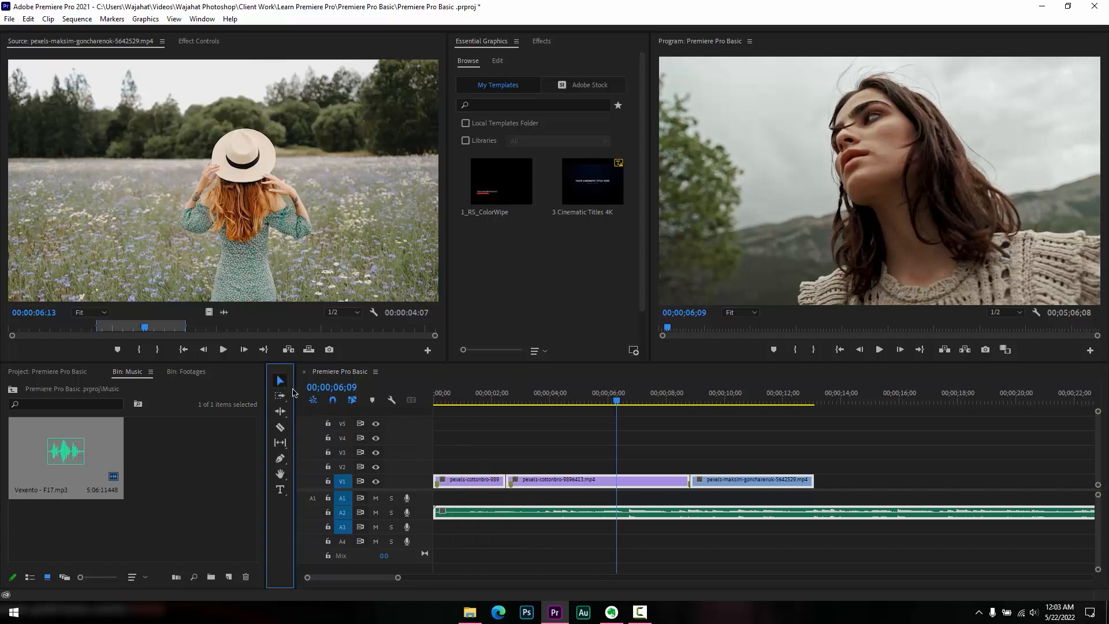
{"action": "left_click", "coordinate": [576, 449]}
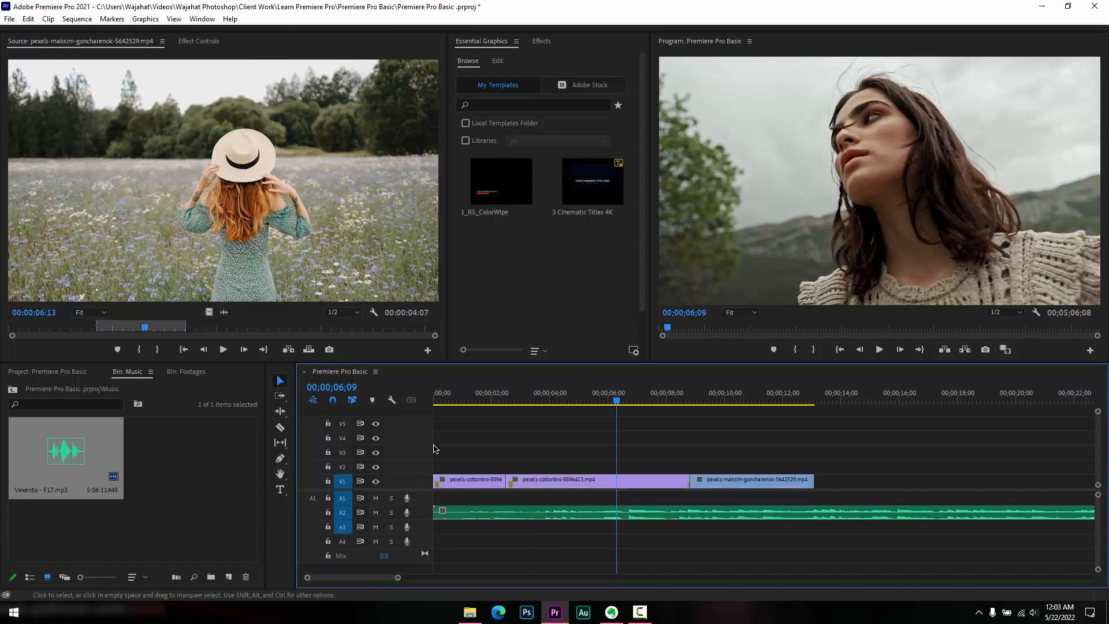
Cut the second V1 clip and the music with the Razor tool at about 7 seconds and at about 00;00;04;17
{"action": "left_click", "coordinate": [280, 429]}
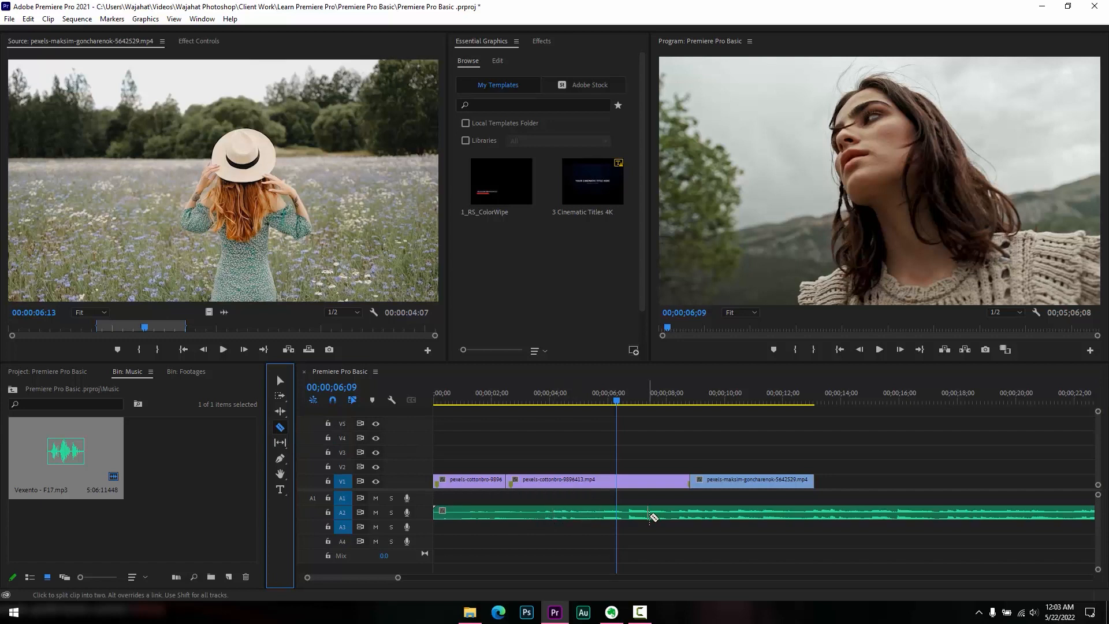
{"action": "left_click", "coordinate": [637, 482]}
{"action": "left_click", "coordinate": [639, 513]}
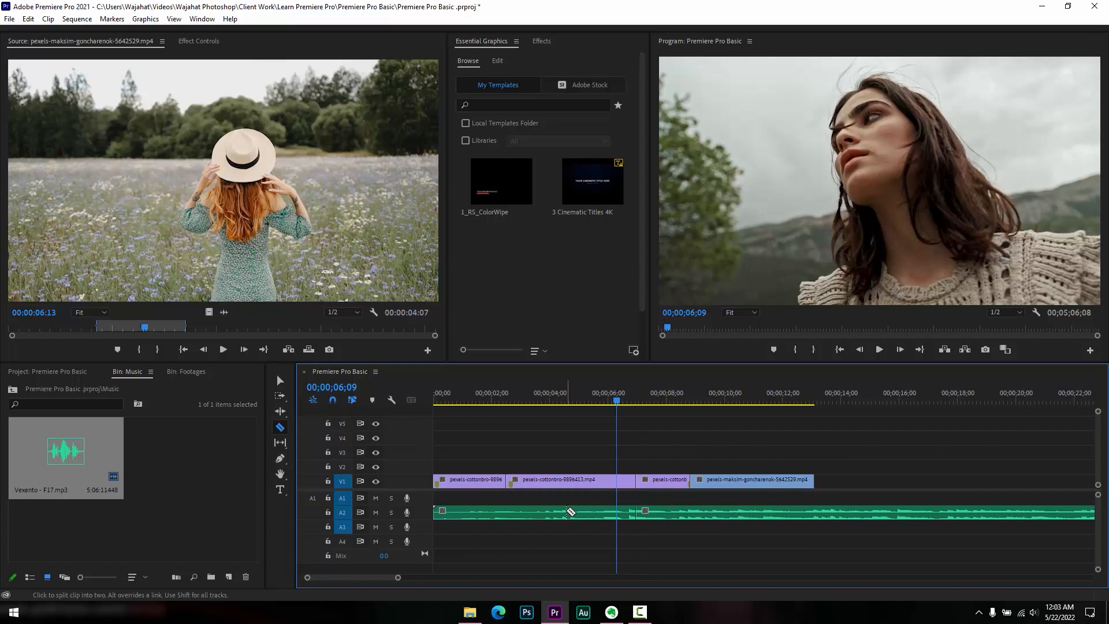
{"action": "left_click", "coordinate": [567, 511], "text": "shift"}
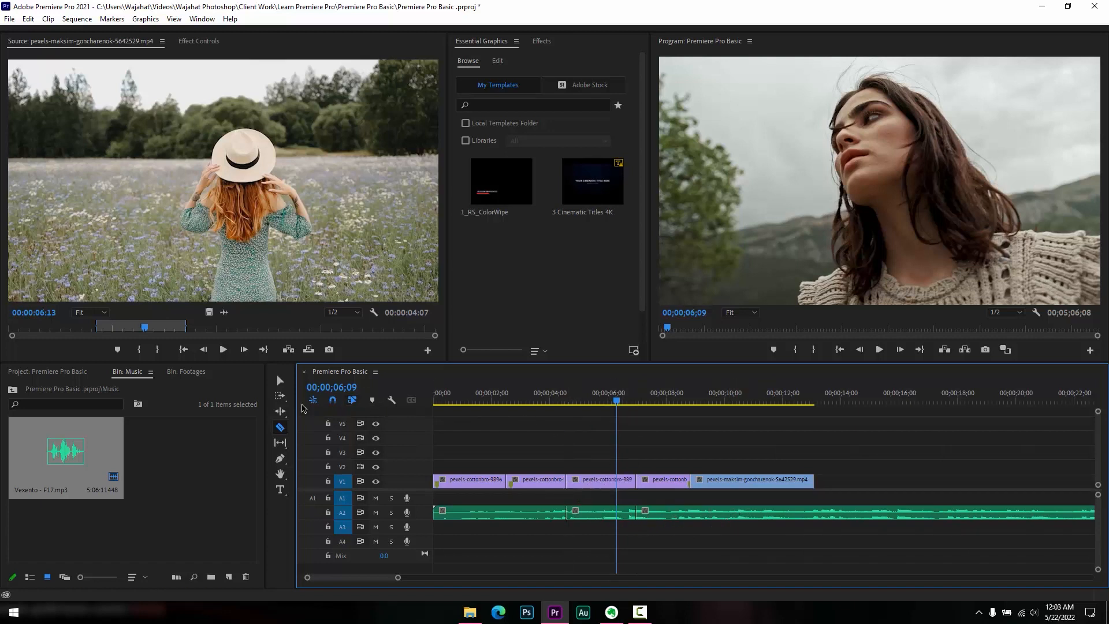
Select every clip on all tracks from the third V1 clip onward with the Track Select Forward tool
{"action": "left_click", "coordinate": [280, 397]}
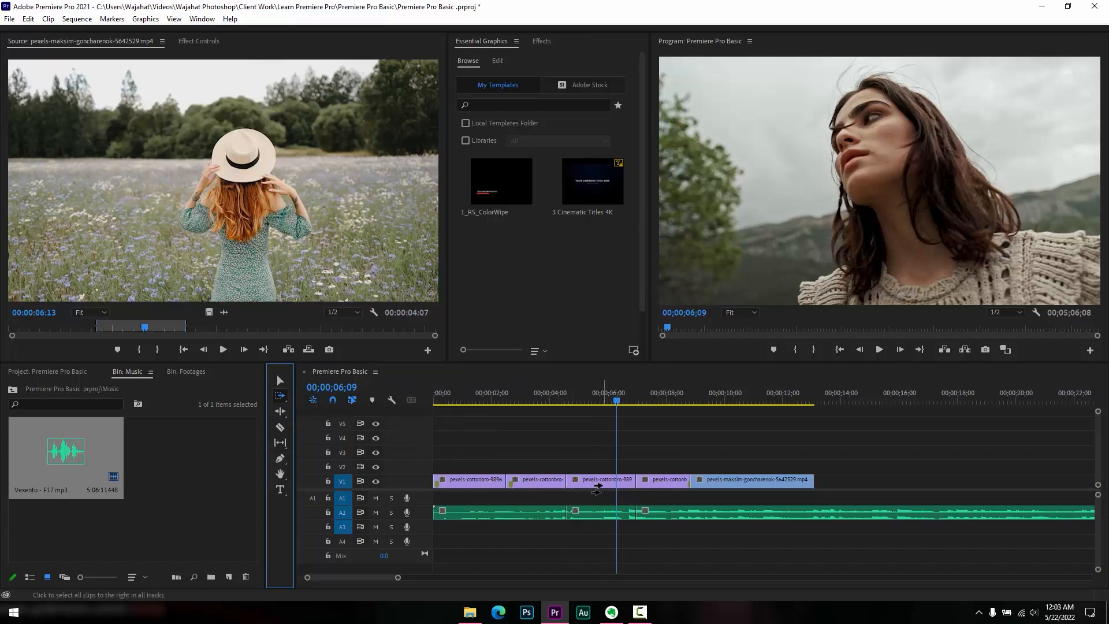
{"action": "left_click", "coordinate": [597, 490]}
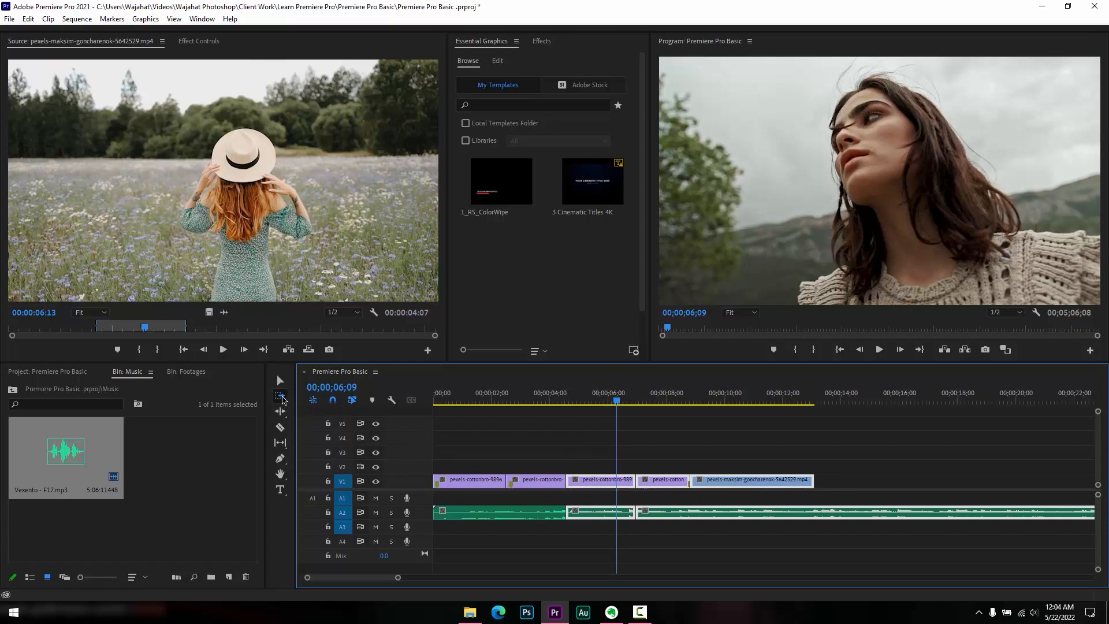
With Track Select Backward, select all earlier clips starting from the flower-field clip, from the third V1 clip and from the first V1 clip
{"action": "left_click", "coordinate": [286, 402]}
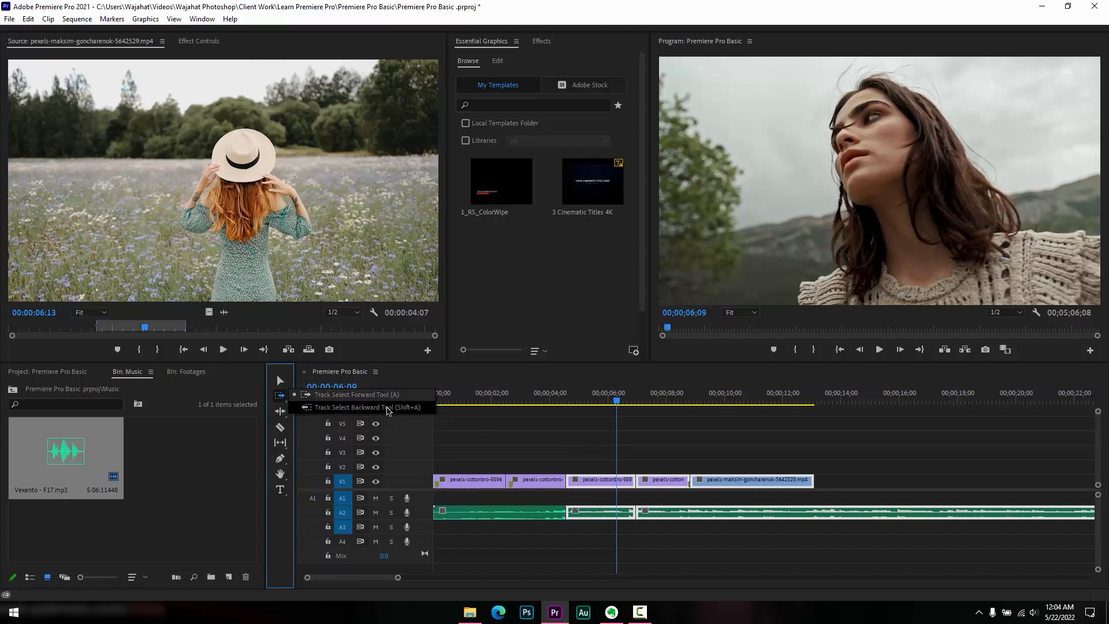
{"action": "left_click", "coordinate": [392, 409]}
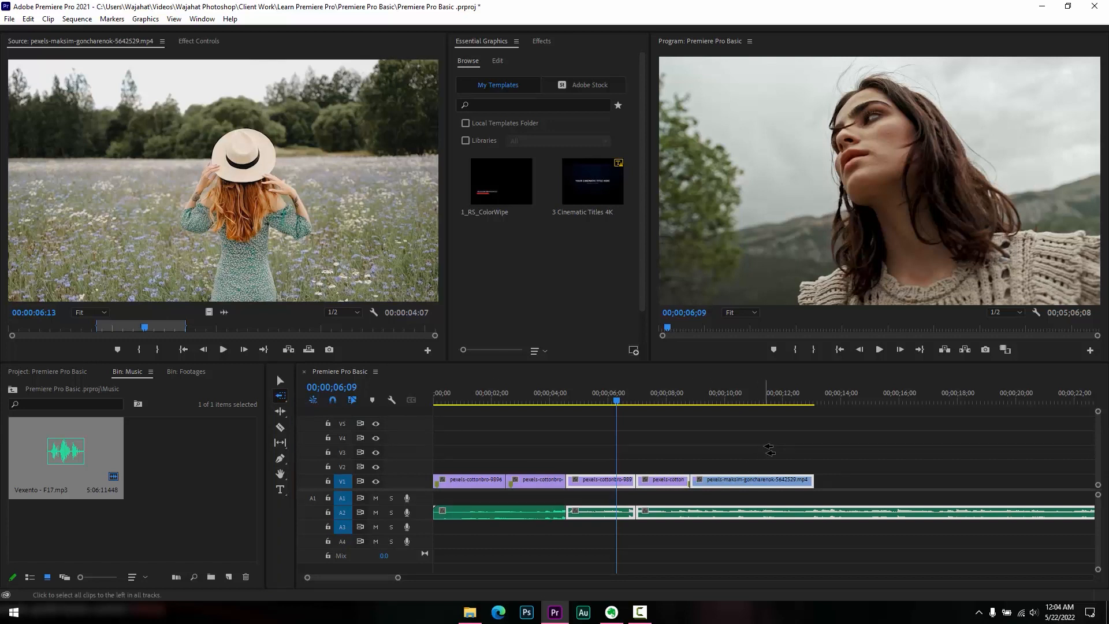
{"action": "left_click", "coordinate": [770, 449]}
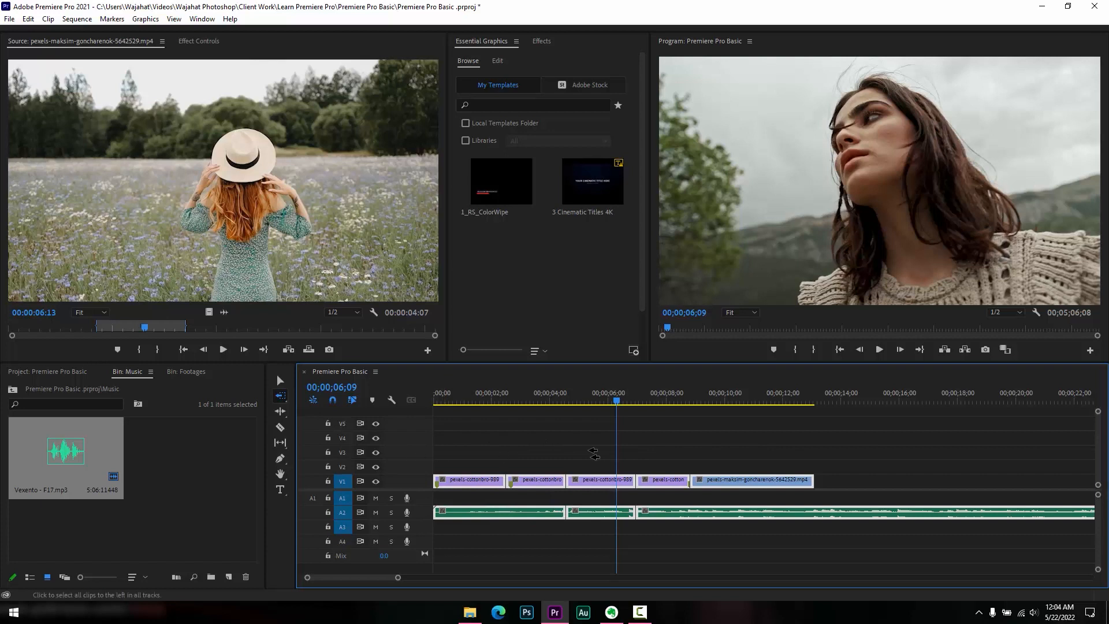
{"action": "left_click", "coordinate": [587, 456]}
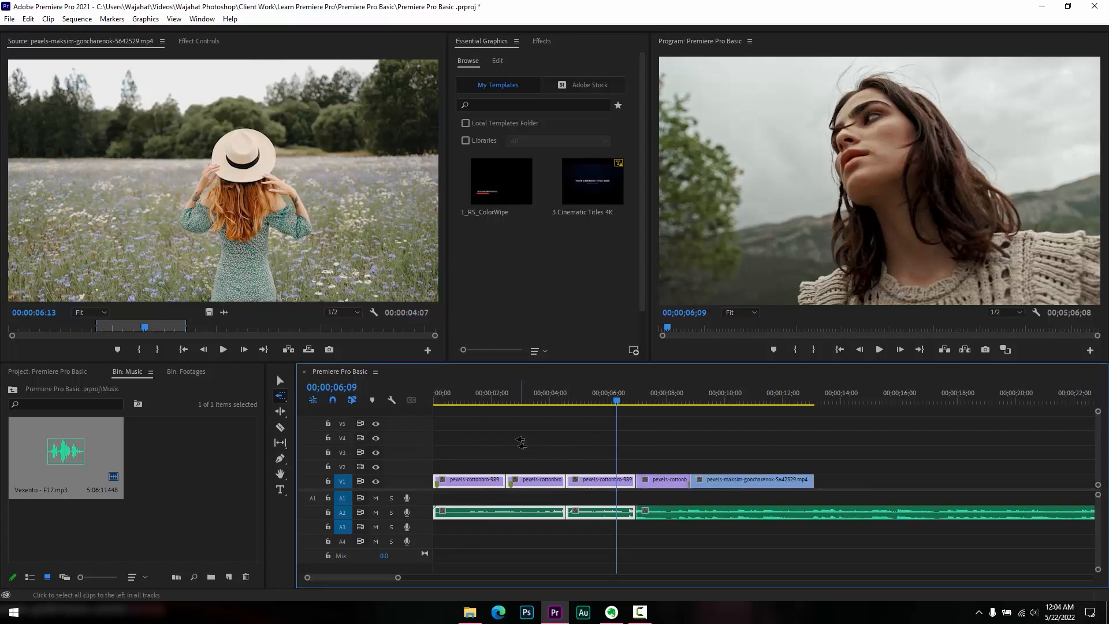
{"action": "left_click", "coordinate": [511, 434]}
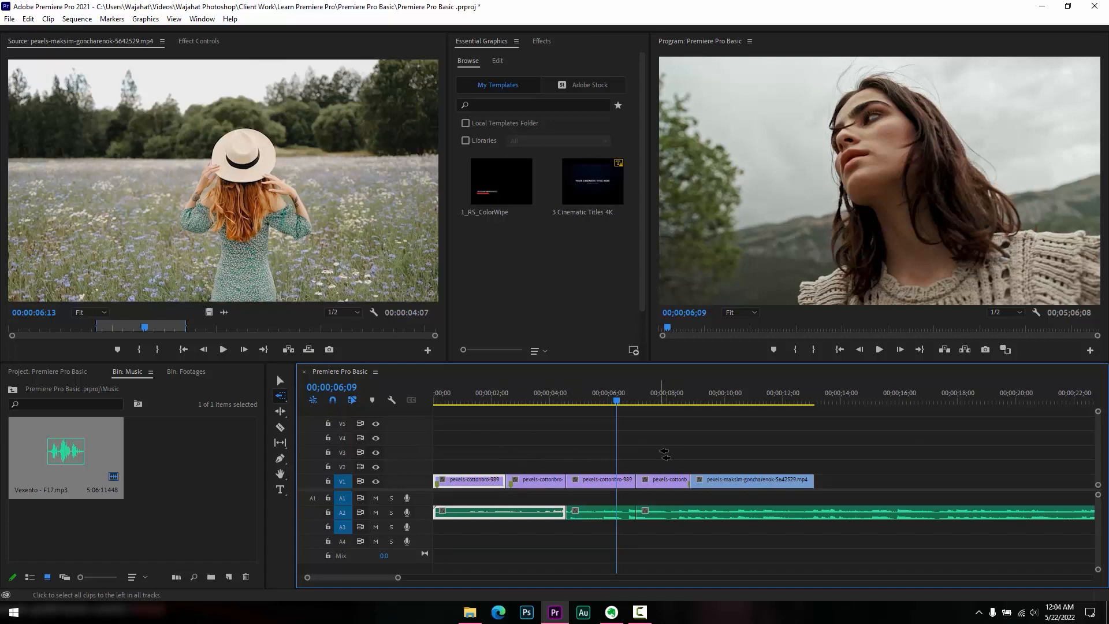
Marquee-select the last three V1 clips with the music below them using the Selection tool, and repeat for only the last two
{"action": "key", "text": "v"}
{"action": "left_click_drag", "start_coordinate": [901, 456], "coordinate": [796, 492]}
{"action": "left_click_drag", "start_coordinate": [949, 458], "coordinate": [635, 545]}
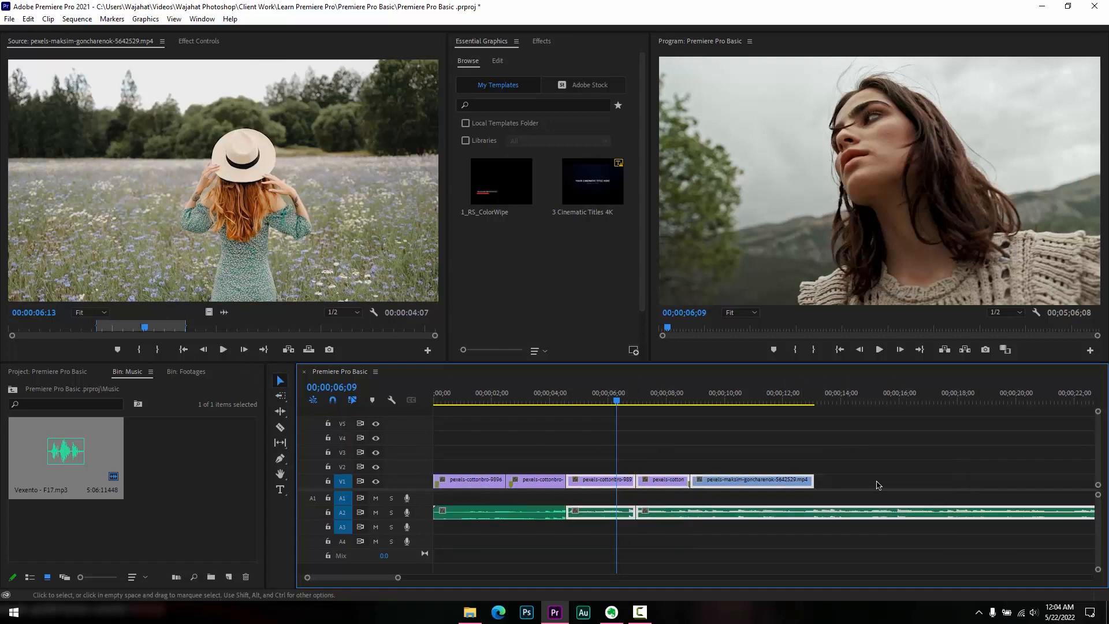
{"action": "left_click", "coordinate": [865, 451]}
{"action": "left_click_drag", "start_coordinate": [870, 440], "coordinate": [667, 552]}
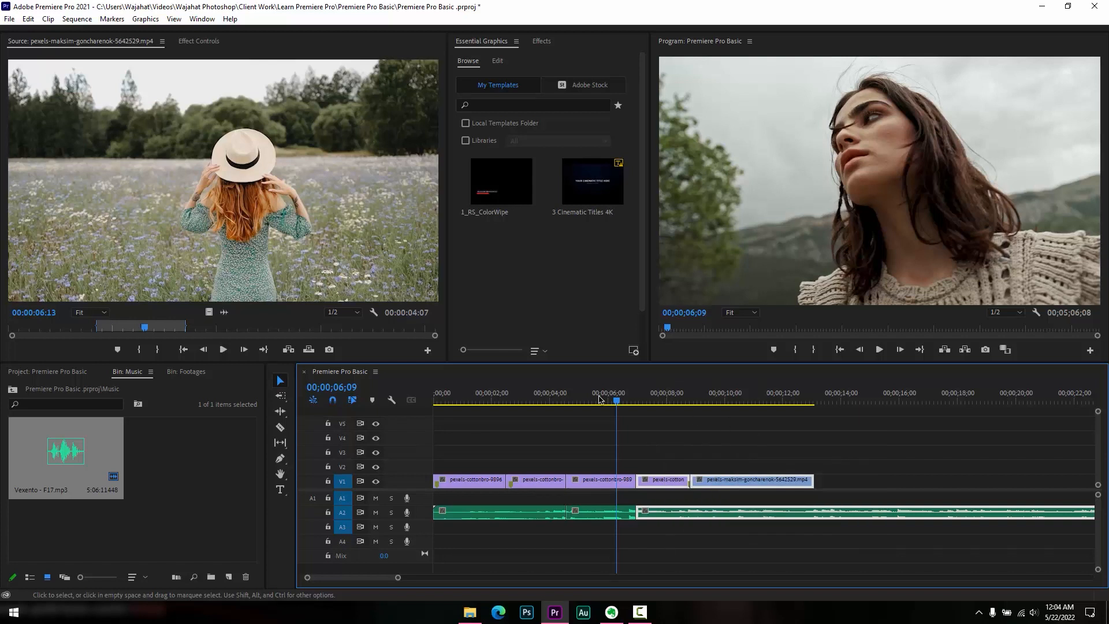
With Track Select Backward, select the clips from the second V1 clip back to the start, and from beyond the flower-field clip back
{"action": "left_click", "coordinate": [281, 396]}
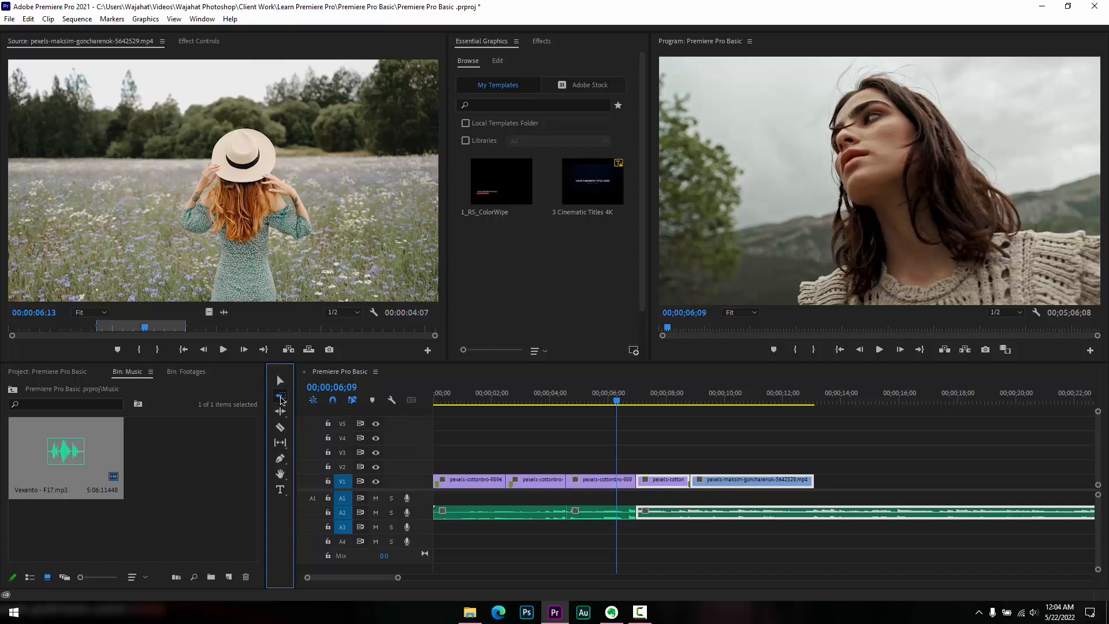
{"action": "left_click", "coordinate": [286, 398]}
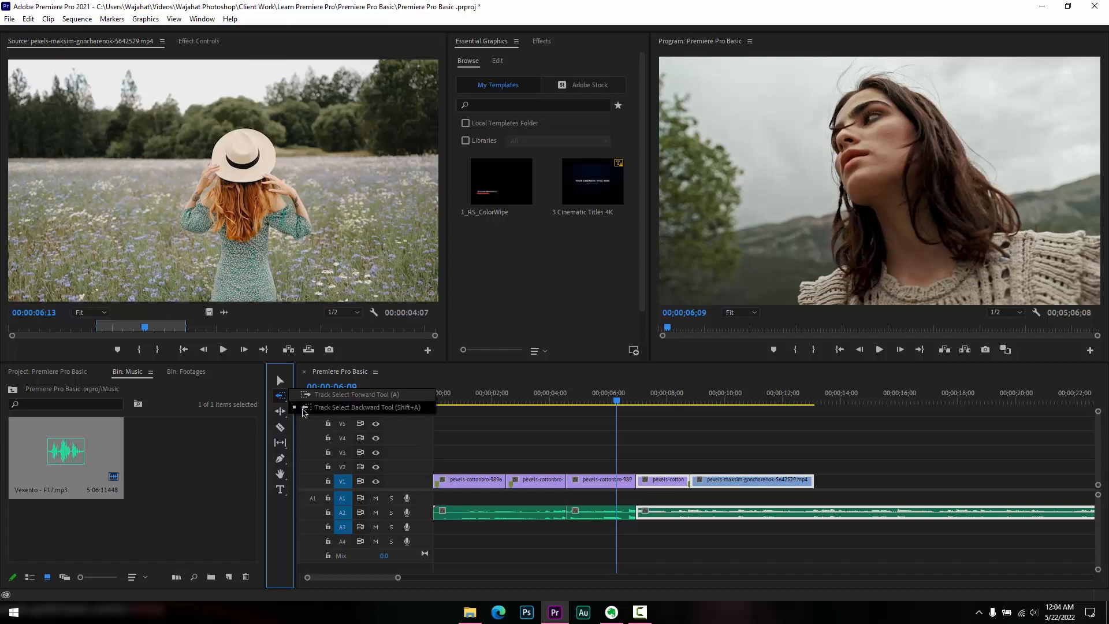
{"action": "left_click", "coordinate": [302, 409]}
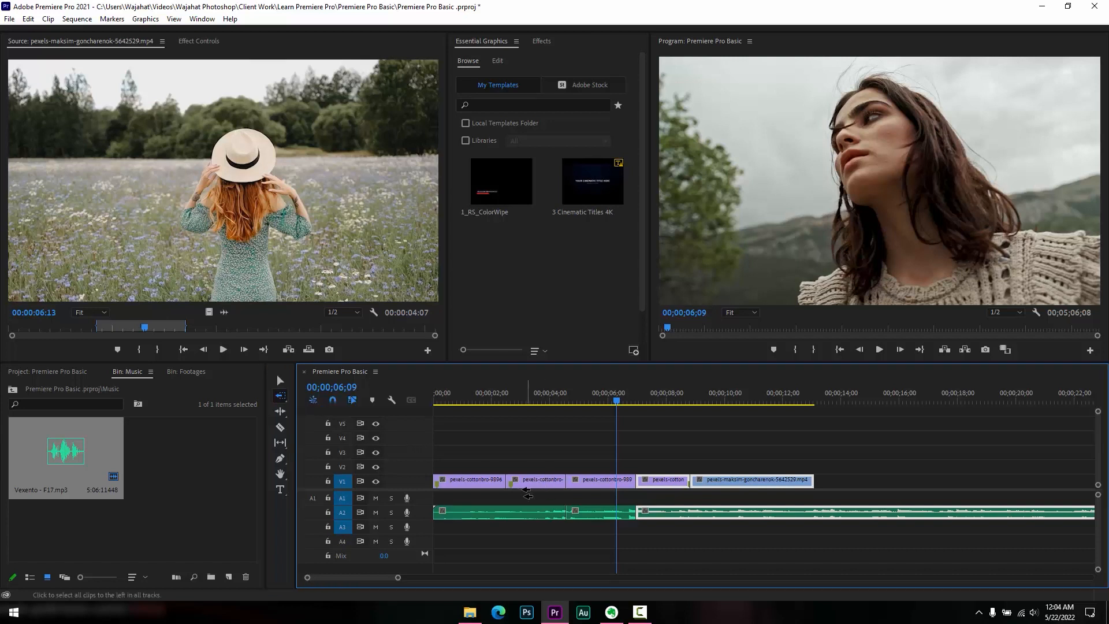
{"action": "left_click", "coordinate": [516, 487]}
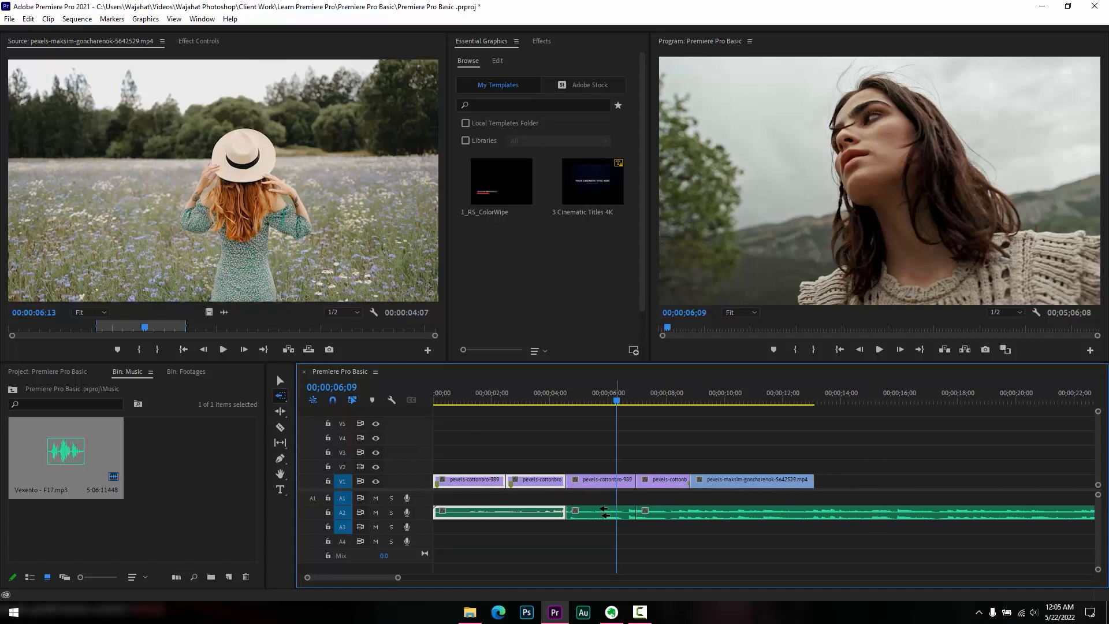
{"action": "left_click", "coordinate": [860, 482]}
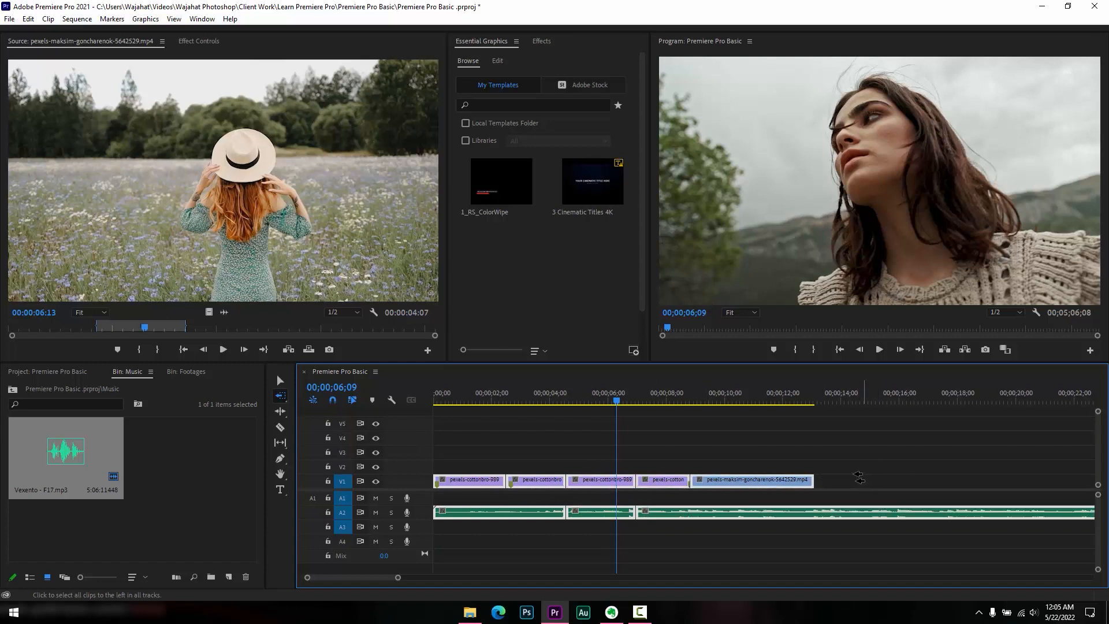
{"action": "left_click", "coordinate": [283, 398]}
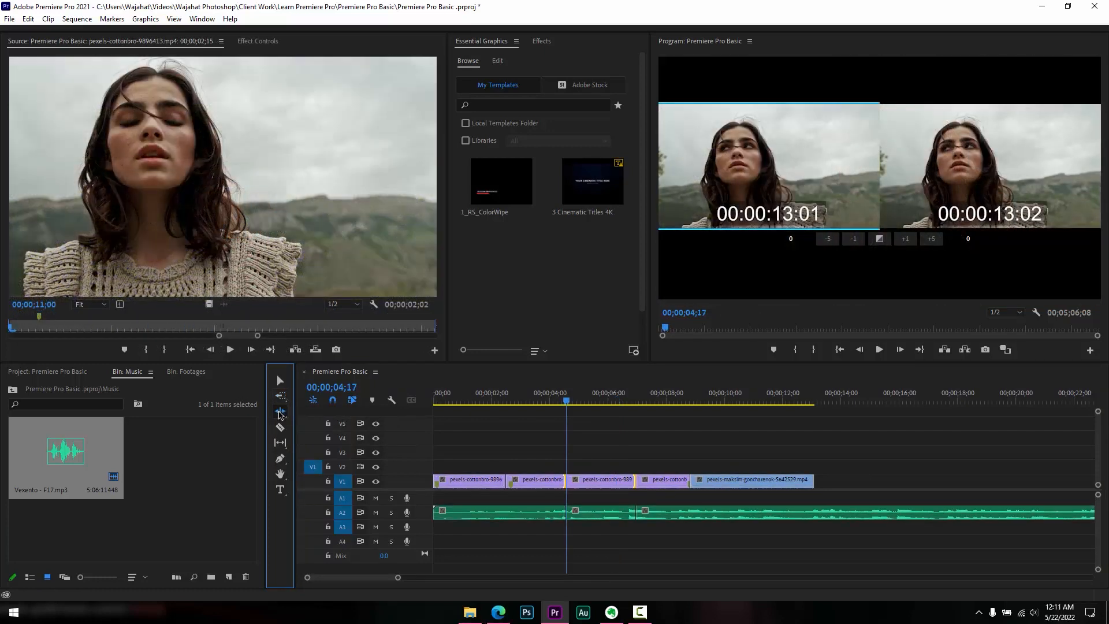
Trim the start of the third V1 clip inward with the Selection tool, close the gap manually, and move all V1 clips to the sequence start
{"action": "left_click", "coordinate": [281, 380]}
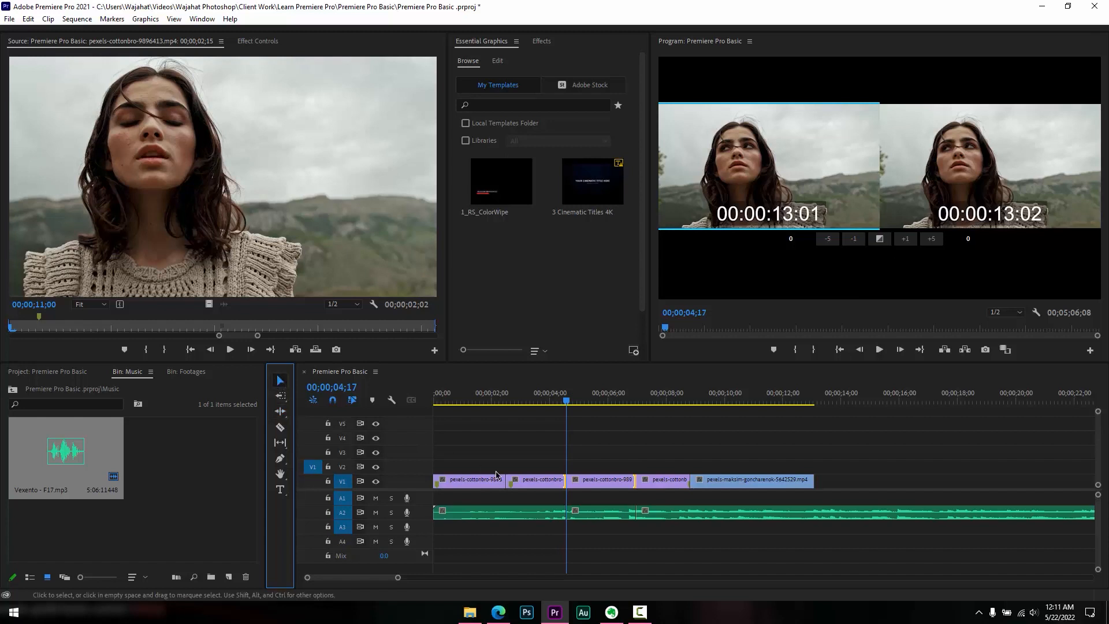
{"action": "left_click_drag", "start_coordinate": [567, 484], "coordinate": [590, 483]}
{"action": "key", "text": "ctrl+z"}
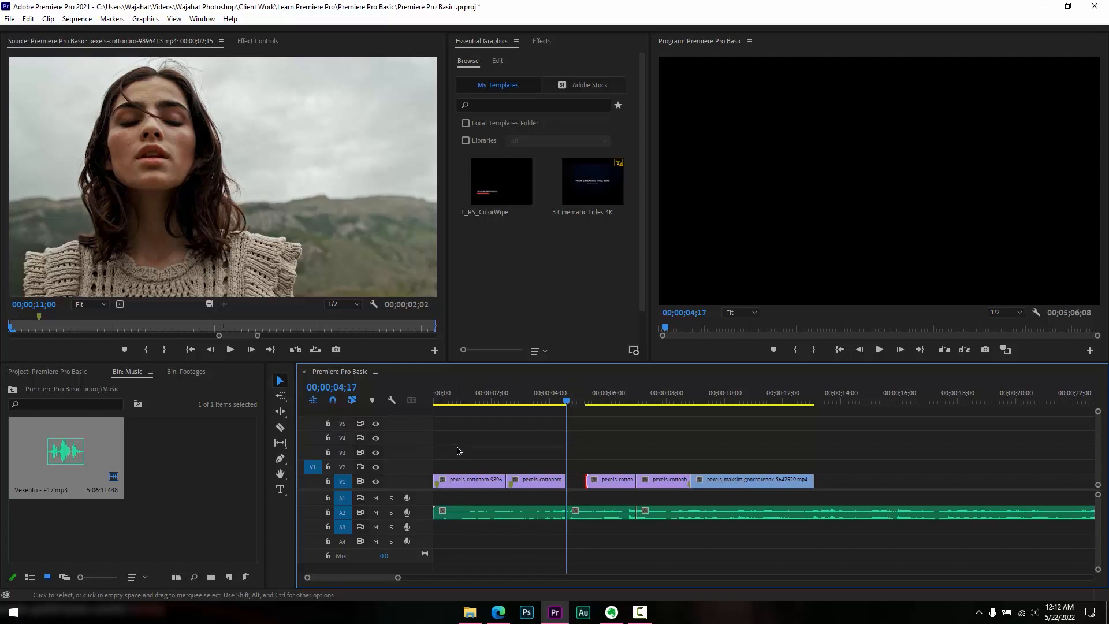
{"action": "left_click_drag", "start_coordinate": [457, 446], "coordinate": [568, 471]}
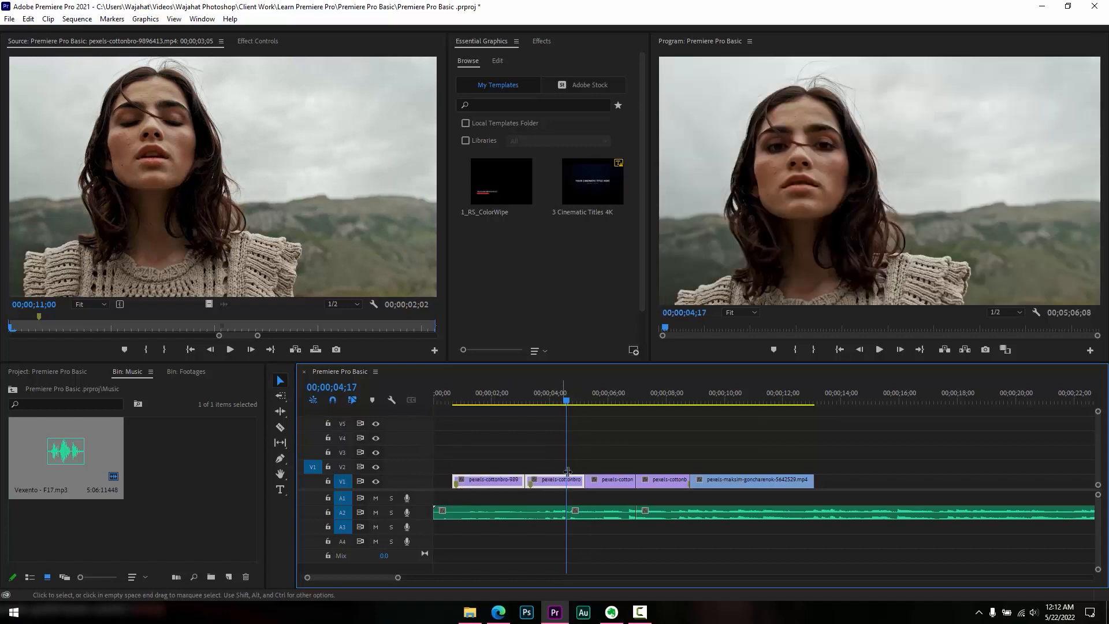
{"action": "left_click_drag", "start_coordinate": [504, 448], "coordinate": [711, 489]}
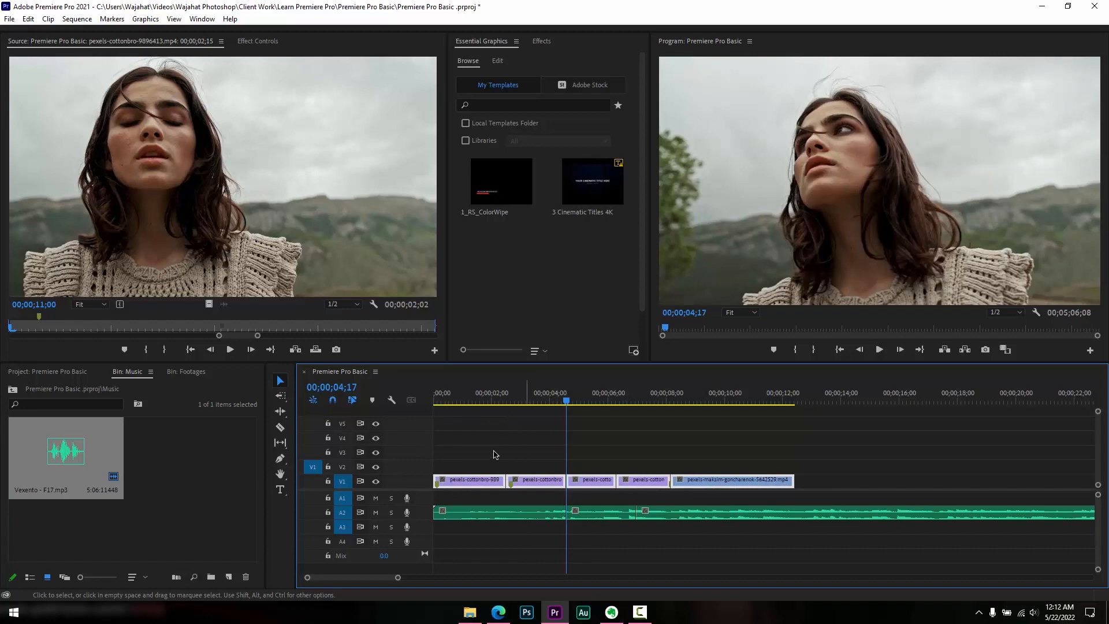
Undo the clip moves and the trim of the third V1 clip
{"action": "key", "text": "ctrl+z"}
{"action": "key", "text": "ctrl+z"}
{"action": "key", "text": "ctrl+z"}
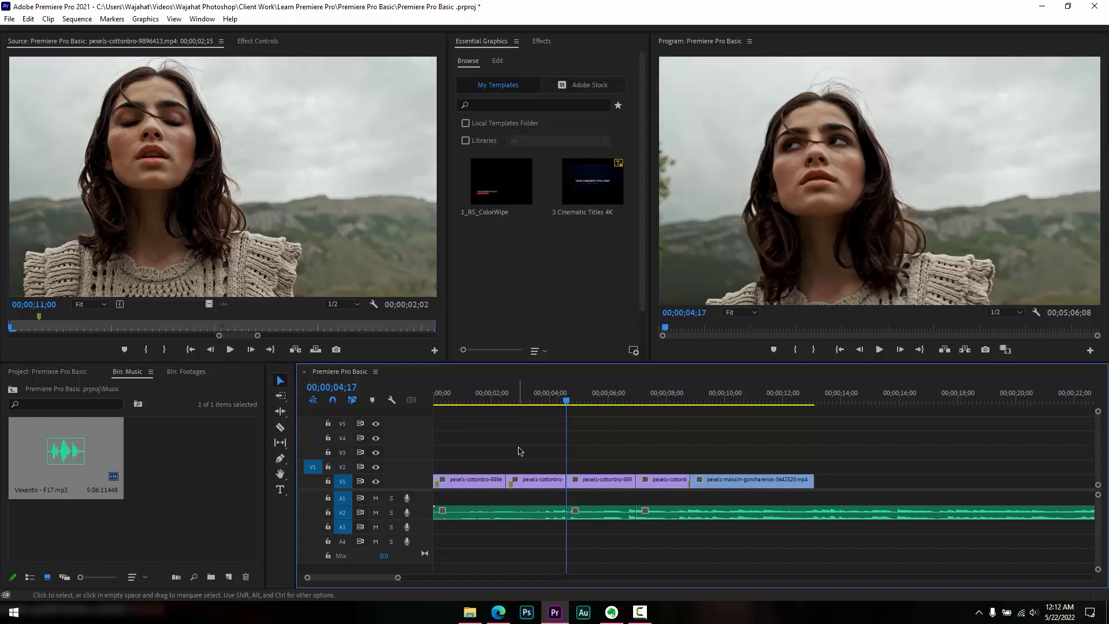
Move the playhead to 00;00;08;06 and trim the end of the fourth V1 clip inward with the Ripple Edit tool
{"action": "left_click", "coordinate": [281, 412]}
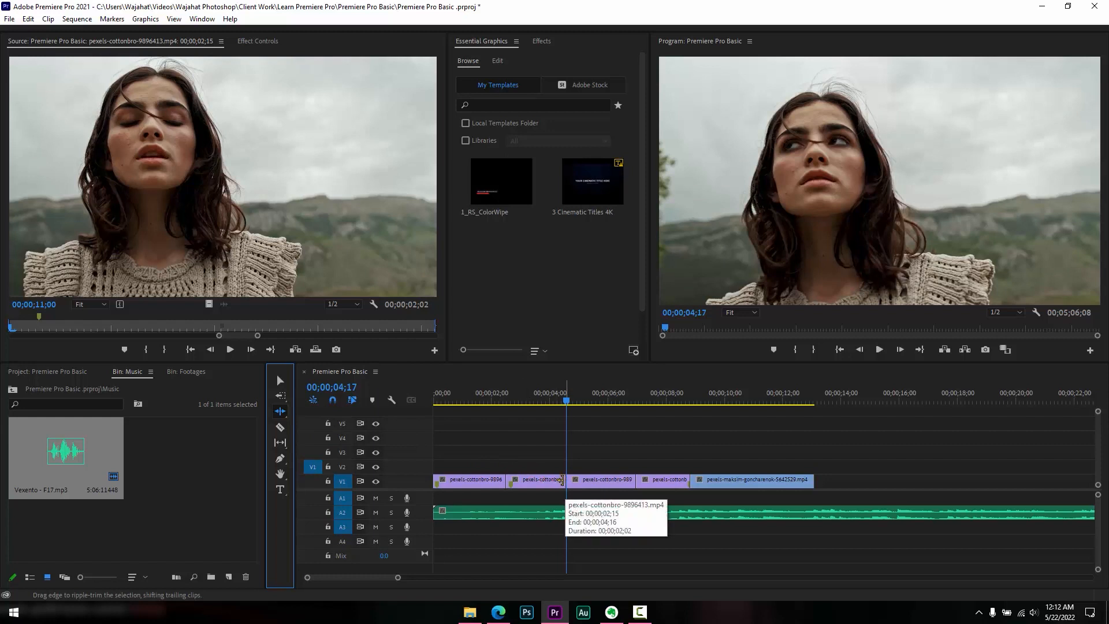
{"action": "left_click_drag", "start_coordinate": [546, 401], "coordinate": [672, 404]}
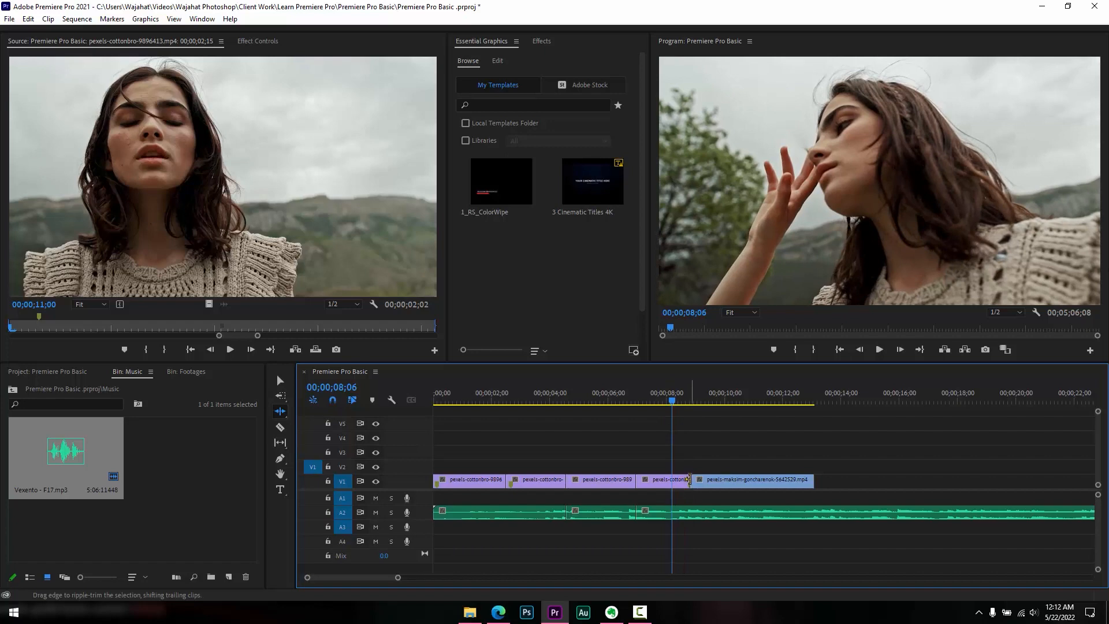
{"action": "left_click_drag", "start_coordinate": [688, 480], "coordinate": [677, 480]}
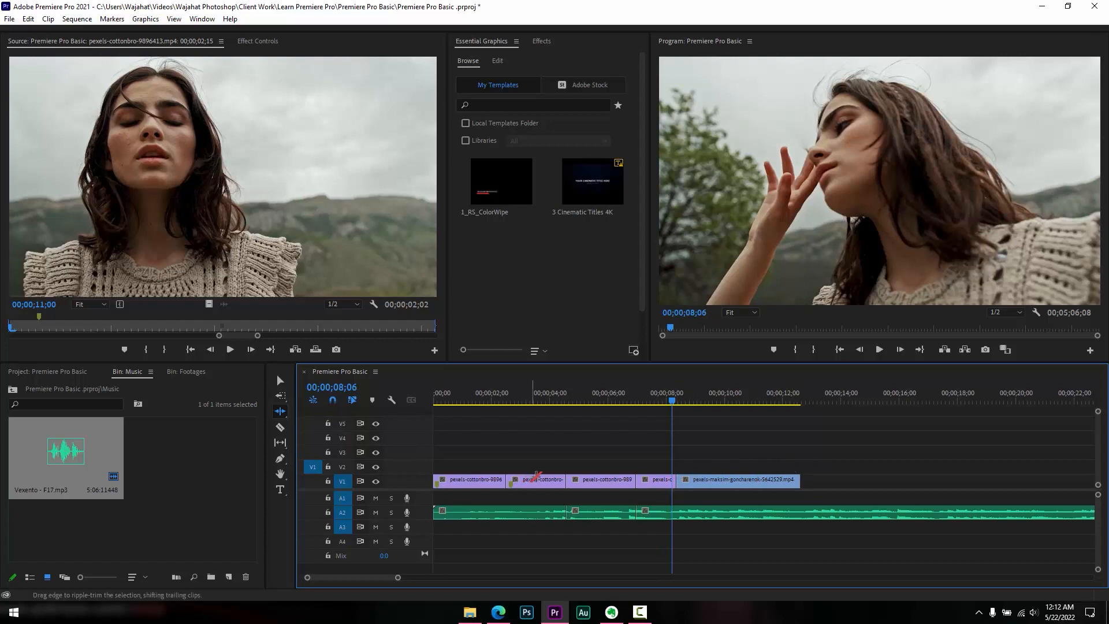
Undo the ripple trim, then trim the end of the fourth V1 clip inward with the Selection tool and undo that too
{"action": "left_click_drag", "start_coordinate": [676, 480], "coordinate": [720, 487]}
{"action": "left_click", "coordinate": [280, 380]}
{"action": "key", "text": "ctrl+z"}
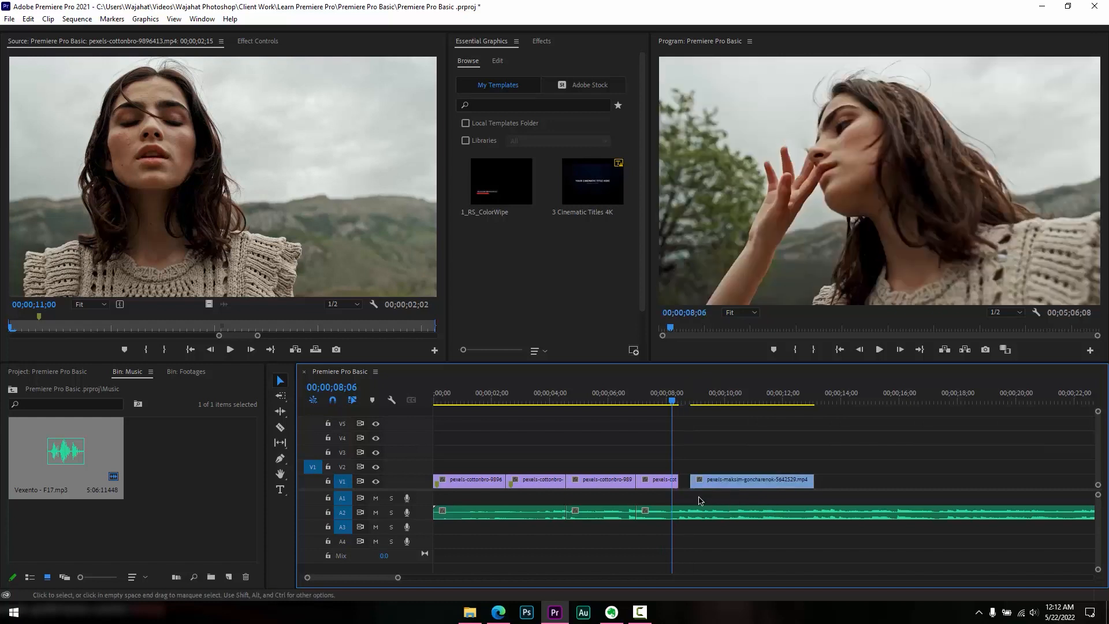
With the Ripple Edit tool, extend the last V1 clip from its start and trim the end of the fourth V1 clip inward
{"action": "left_click", "coordinate": [281, 412]}
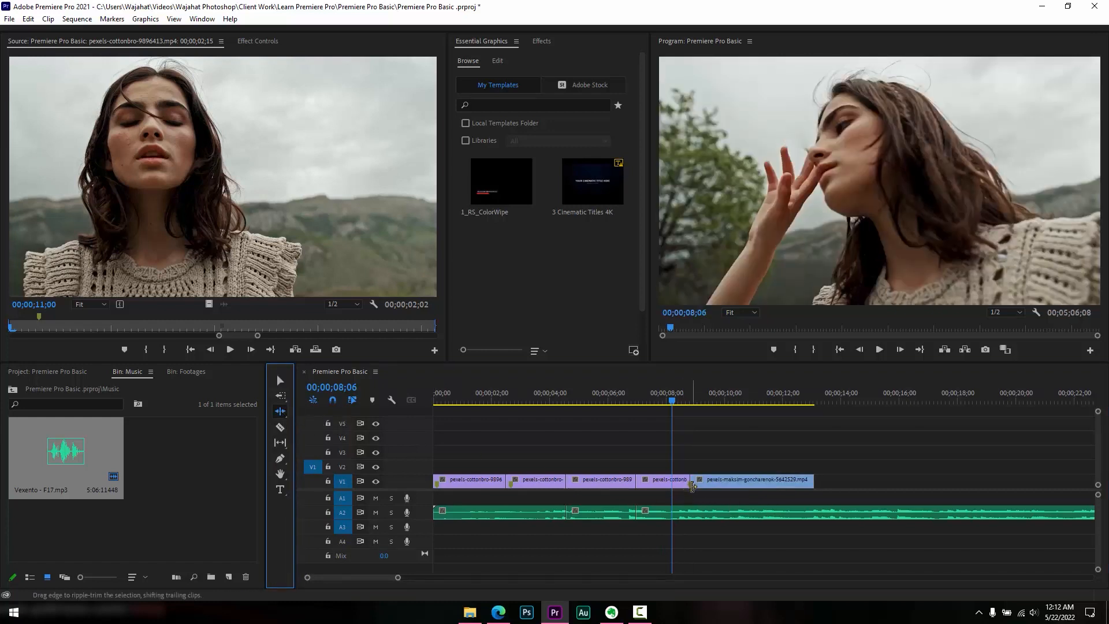
{"action": "left_click_drag", "start_coordinate": [692, 485], "coordinate": [674, 483]}
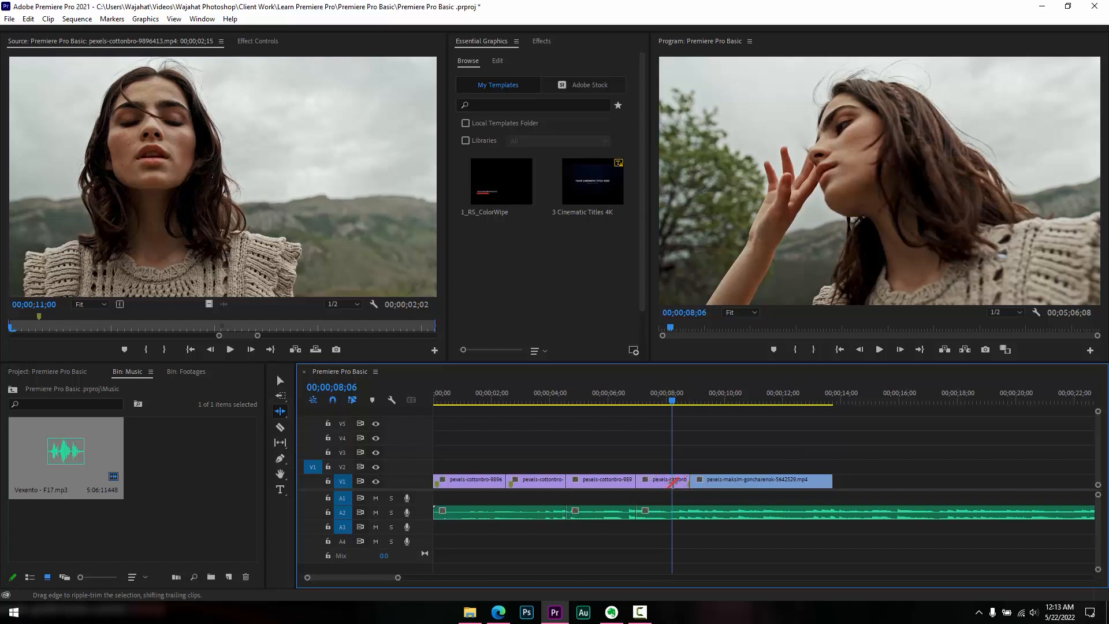
{"action": "left_click_drag", "start_coordinate": [690, 481], "coordinate": [679, 481]}
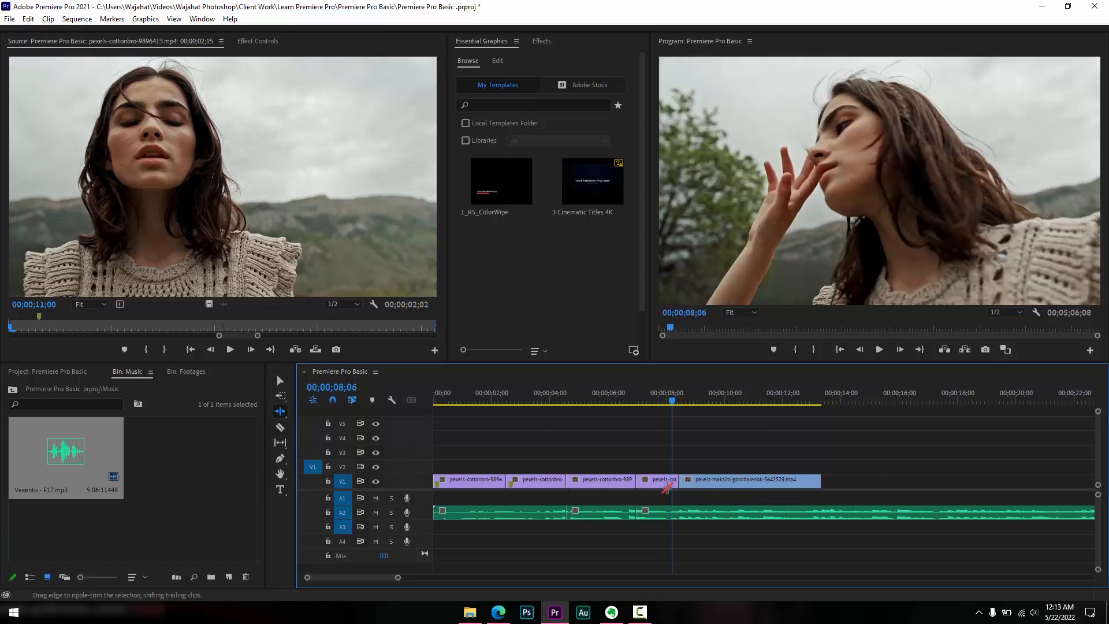
{"action": "left_click", "coordinate": [629, 481]}
{"action": "left_click", "coordinate": [564, 483]}
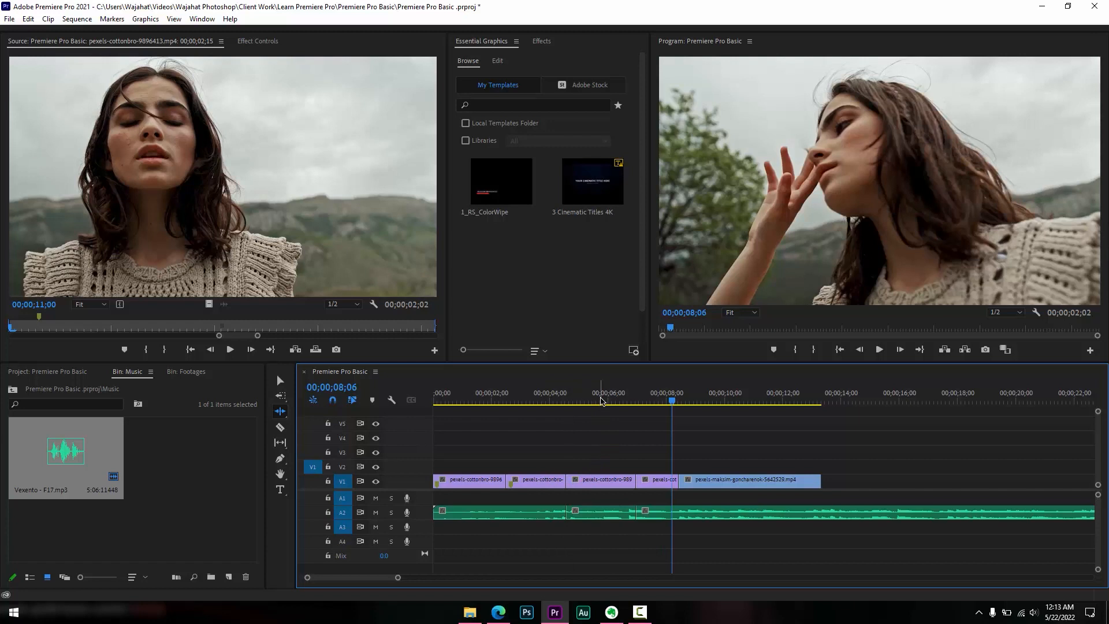
Ripple-extend the end of the second music segment to about the 10-second mark, then undo the change and select the fourth V1 clip
{"action": "left_click_drag", "start_coordinate": [635, 514], "coordinate": [726, 513]}
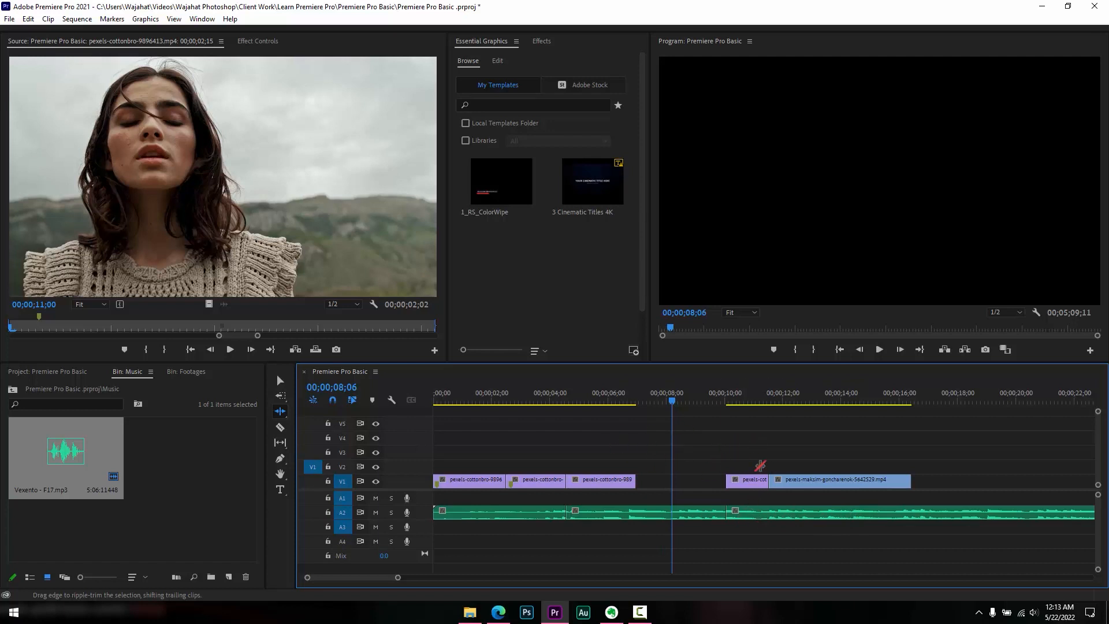
{"action": "left_click", "coordinate": [734, 482]}
{"action": "left_click_drag", "start_coordinate": [722, 483], "coordinate": [665, 482]}
{"action": "left_click", "coordinate": [657, 477]}
{"action": "key", "text": "Delete"}
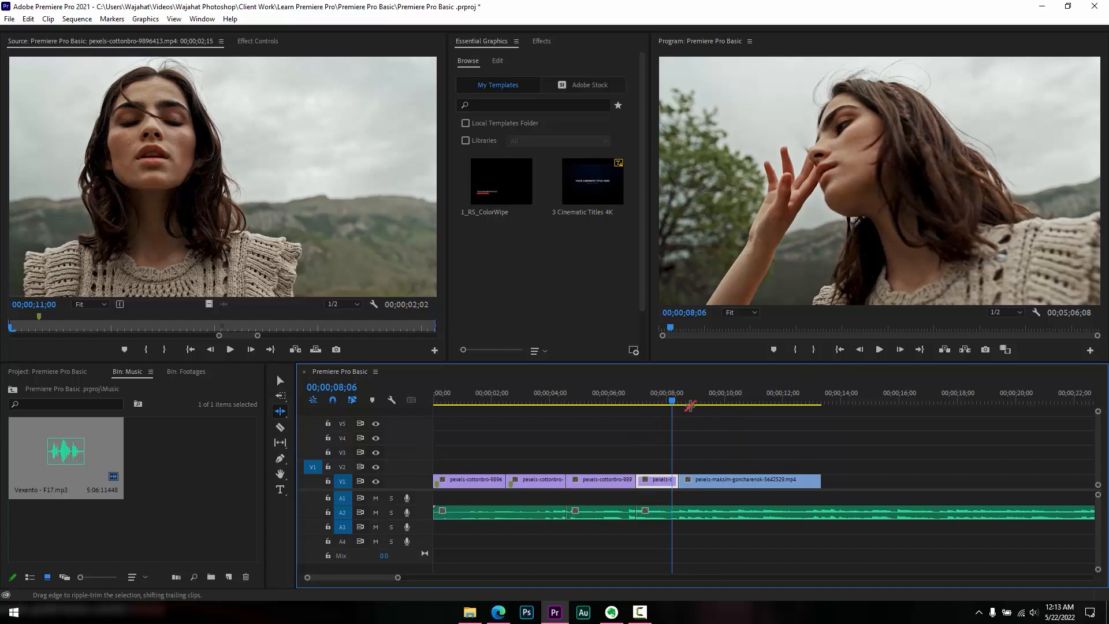
Move the playhead to 00;00;10;01 and select the last two V1 clips together with the Selection tool
{"action": "left_click_drag", "start_coordinate": [672, 401], "coordinate": [726, 400]}
{"action": "key", "text": "v"}
{"action": "left_click", "coordinate": [729, 479]}
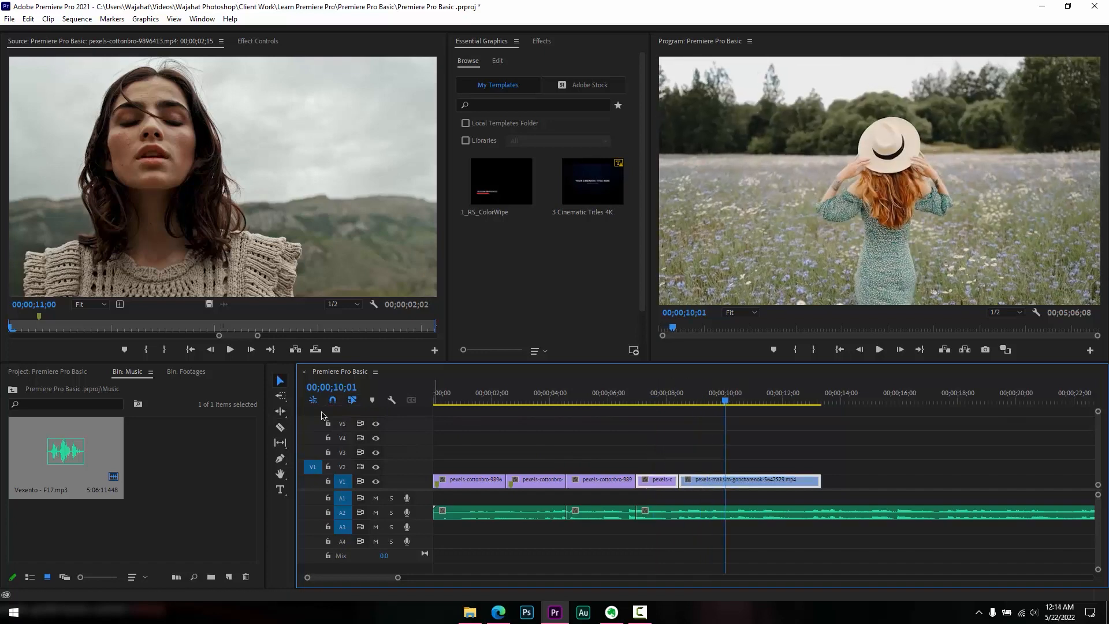
Review the tools grouped with Ripple Edit, clear the clip selection, and make the Ripple Edit tool active
{"action": "left_click", "coordinate": [283, 412]}
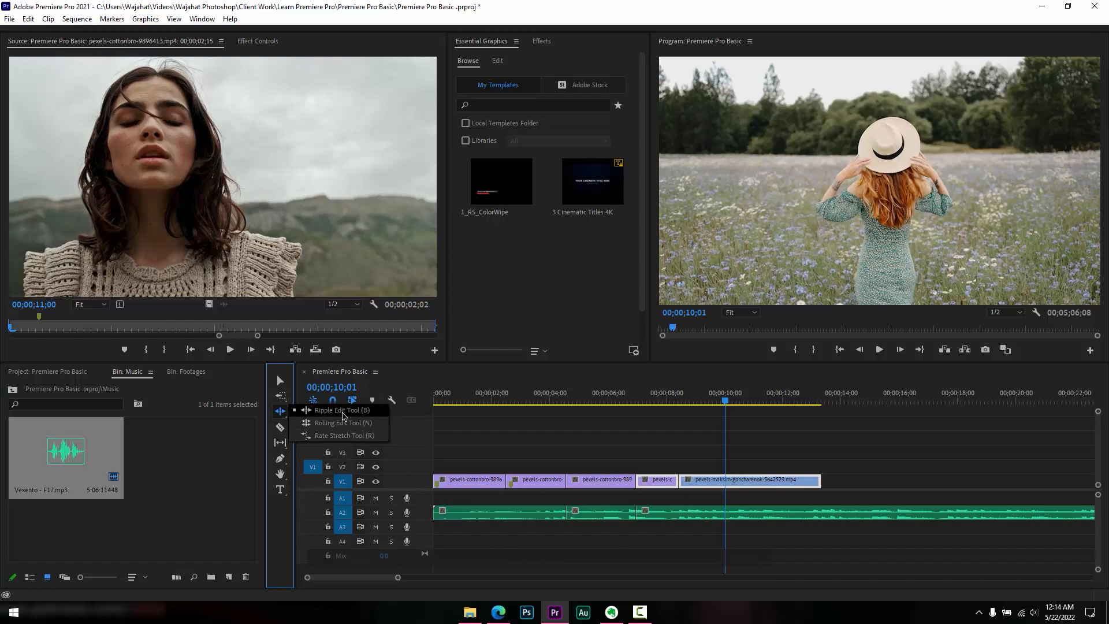
{"action": "left_click", "coordinate": [674, 448]}
{"action": "key", "text": "v"}
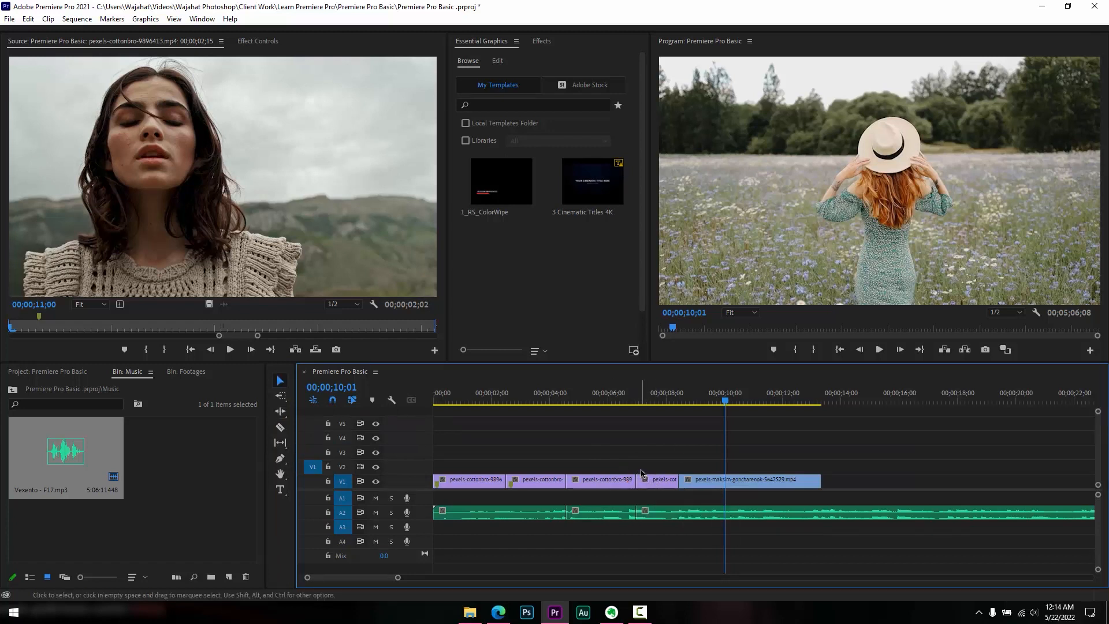
{"action": "left_click", "coordinate": [281, 412]}
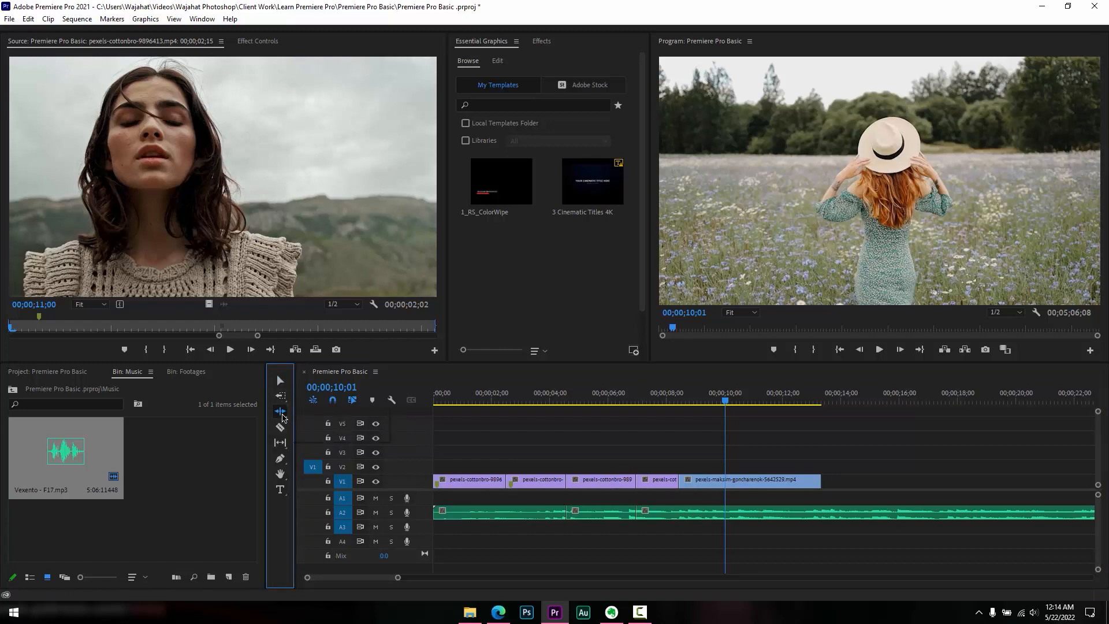
Try rolling the cut between the second and third video clips with the Rolling Edit tool, and undo it
{"action": "left_click", "coordinate": [339, 425]}
{"action": "left_click", "coordinate": [567, 480]}
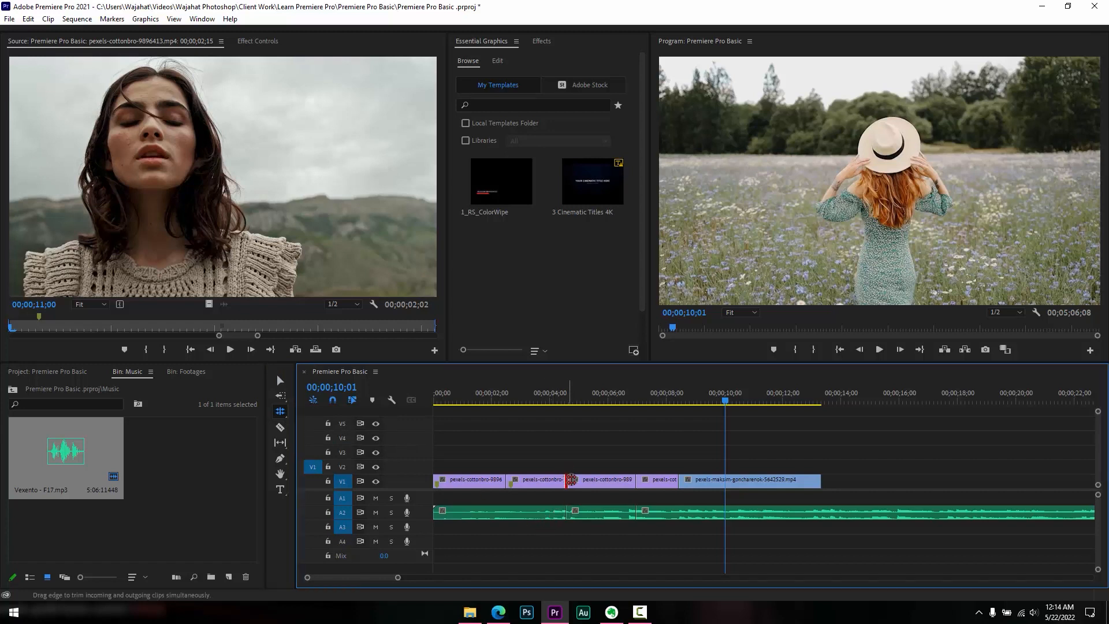
{"action": "left_click_drag", "start_coordinate": [571, 480], "coordinate": [620, 480]}
{"action": "key", "text": "ctrl+z"}
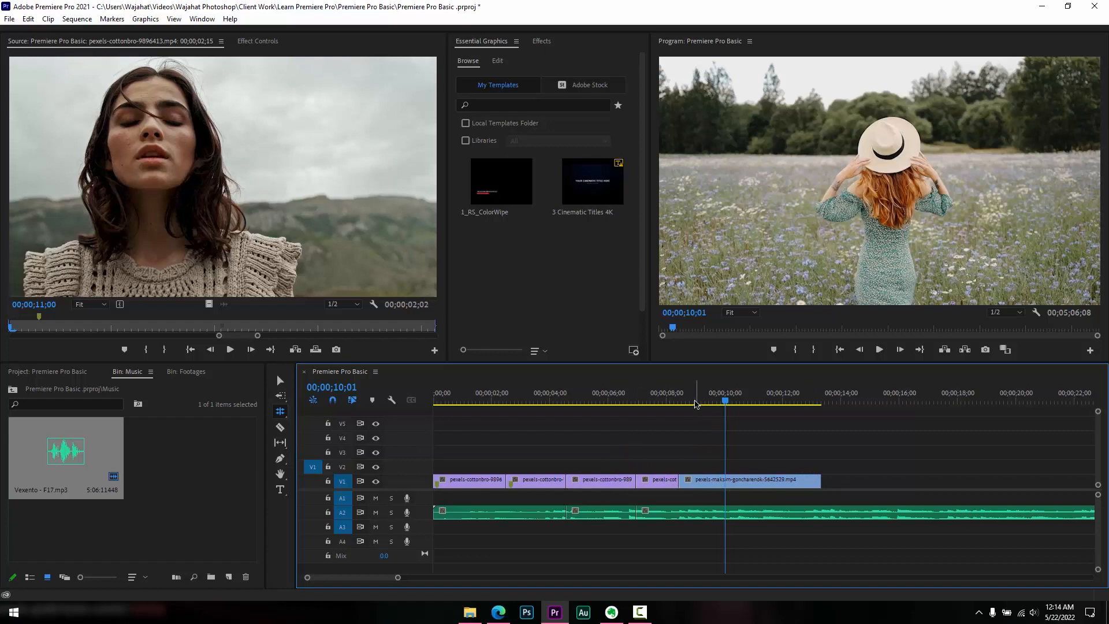
Roll the cut between the fourth clip and the flower-field clip about one second forward with the Rolling Edit tool
{"action": "left_click", "coordinate": [673, 403]}
{"action": "mouse_move", "coordinate": [673, 402]}
{"action": "left_mouse_down"}
{"action": "mouse_move", "coordinate": [660, 403]}
{"action": "mouse_move", "coordinate": [693, 406]}
{"action": "mouse_move", "coordinate": [666, 404]}
{"action": "left_mouse_up"}
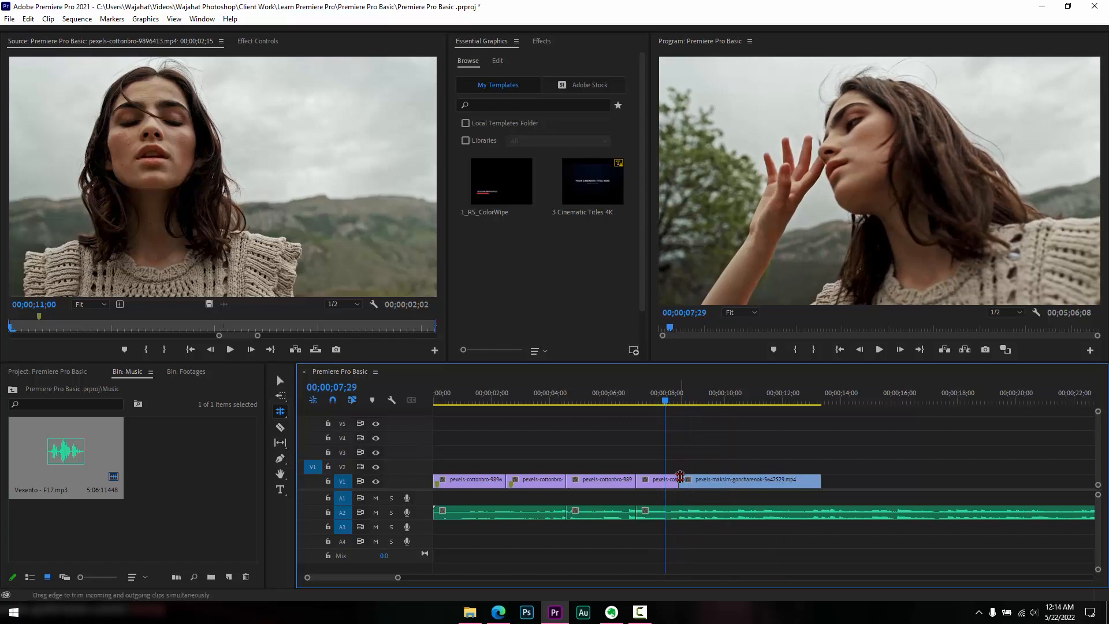
{"action": "left_click_drag", "start_coordinate": [680, 481], "coordinate": [709, 481]}
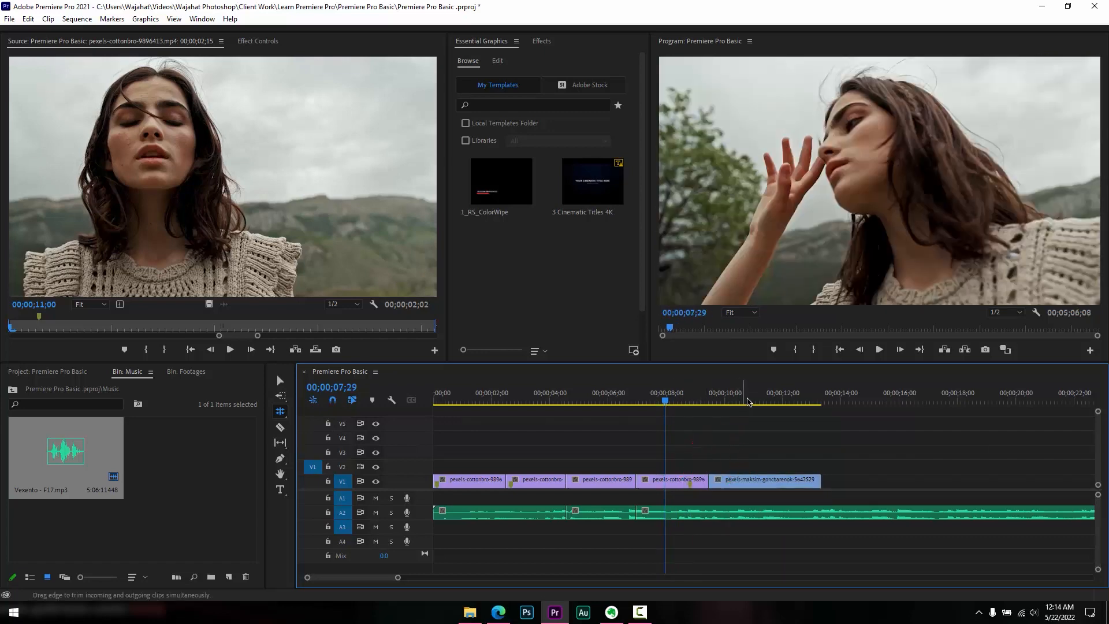
Roll the cut between the fourth clip and the flower-field clip further, to about 00;00;11;01, with the Rolling Edit tool
{"action": "key", "text": "ctrl+r"}
{"action": "key", "text": "Escape"}
{"action": "key", "text": "v"}
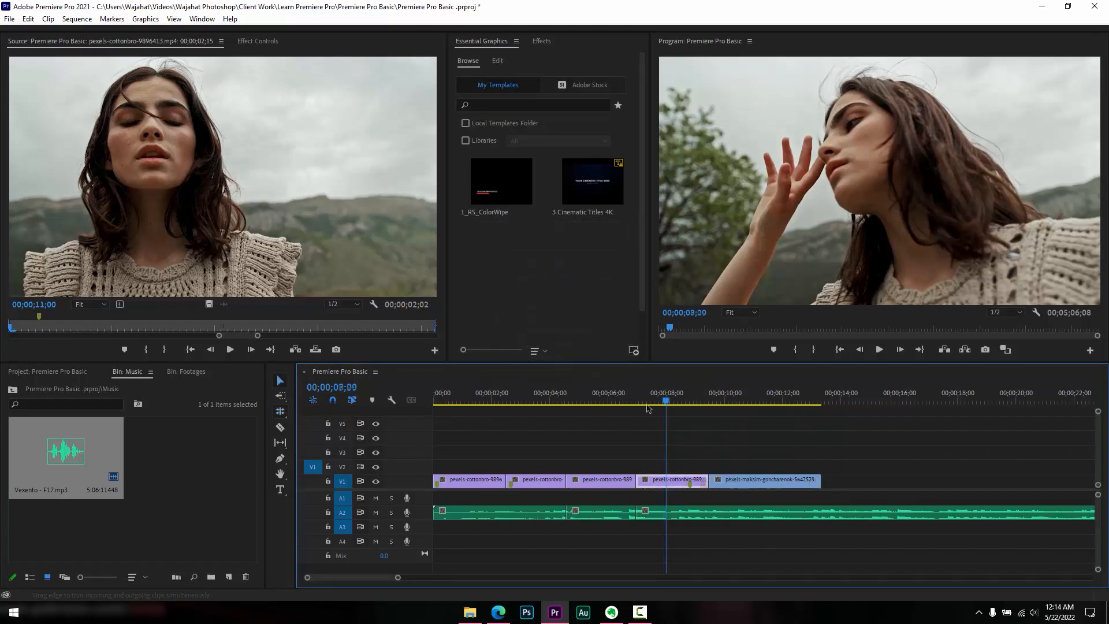
{"action": "left_click", "coordinate": [657, 477]}
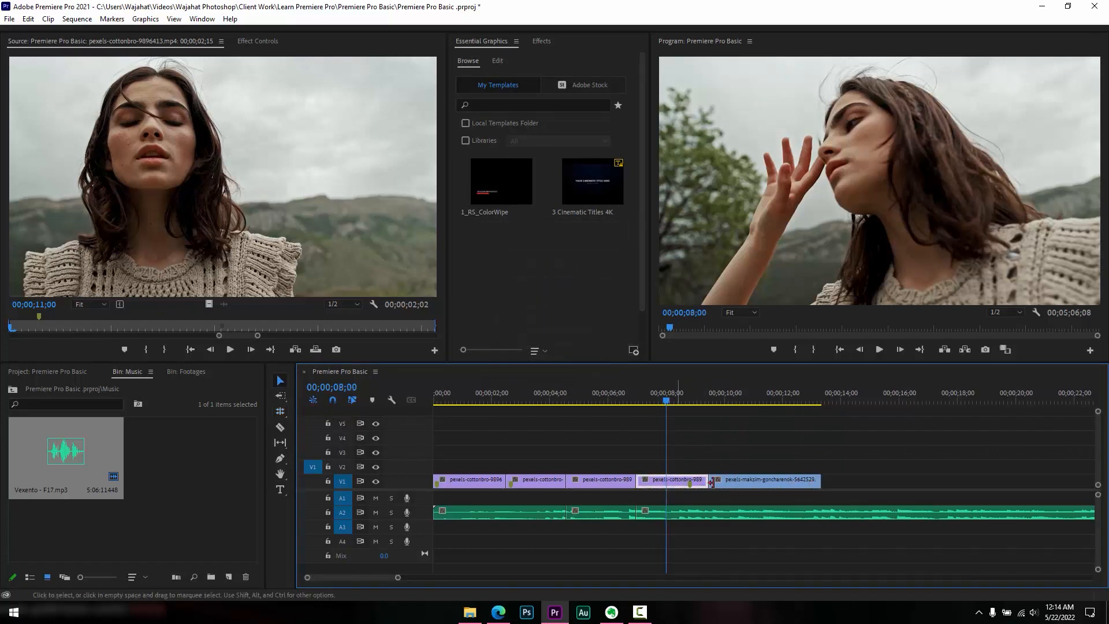
{"action": "left_click", "coordinate": [280, 411]}
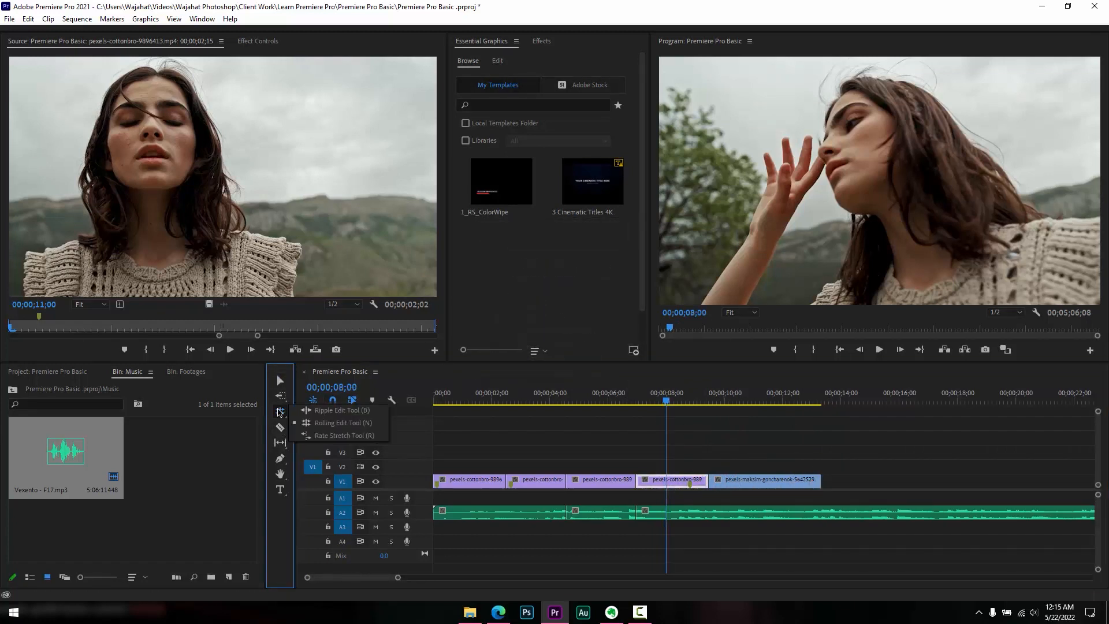
{"action": "left_click", "coordinate": [338, 423]}
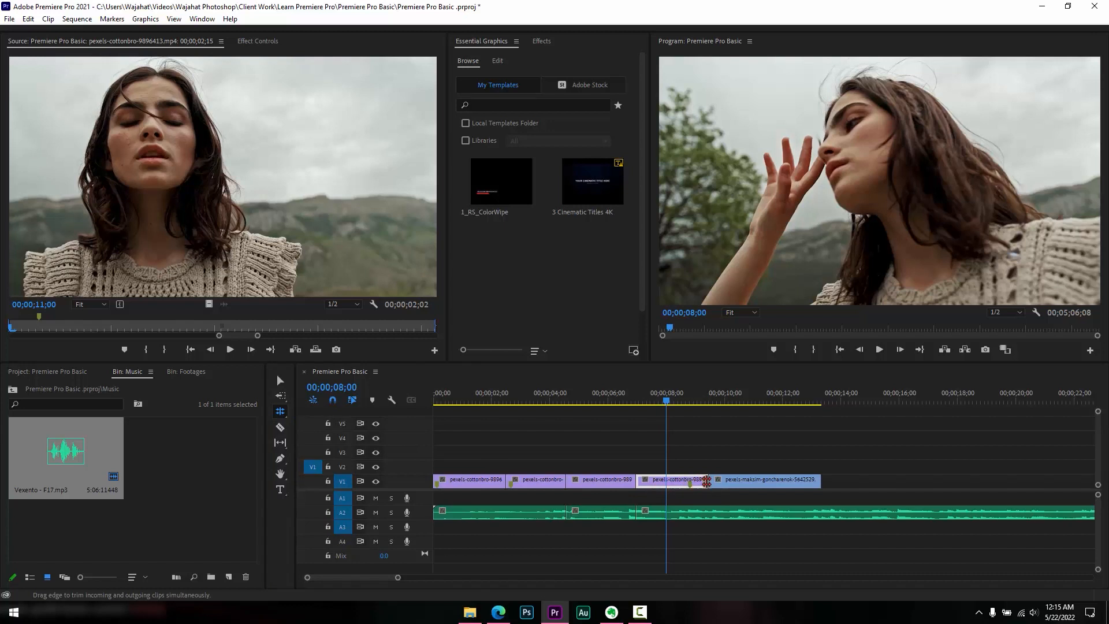
{"action": "left_click_drag", "start_coordinate": [708, 481], "coordinate": [756, 480]}
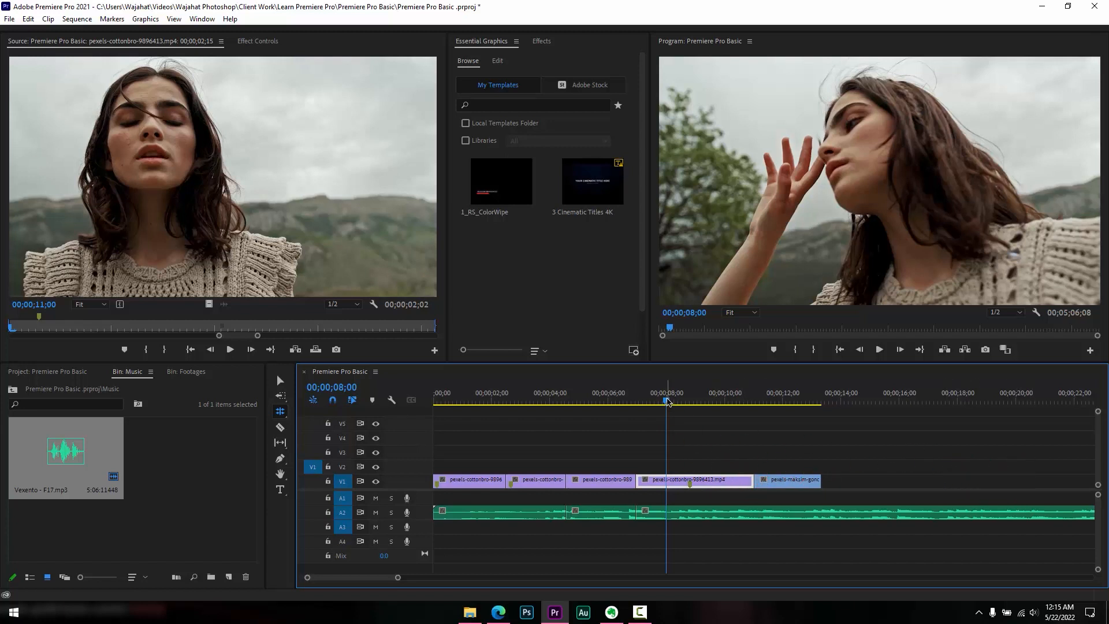
Scrub the sequence from its start to 00;00;08;02 to review the edited clips
{"action": "left_click_drag", "start_coordinate": [666, 401], "coordinate": [518, 423]}
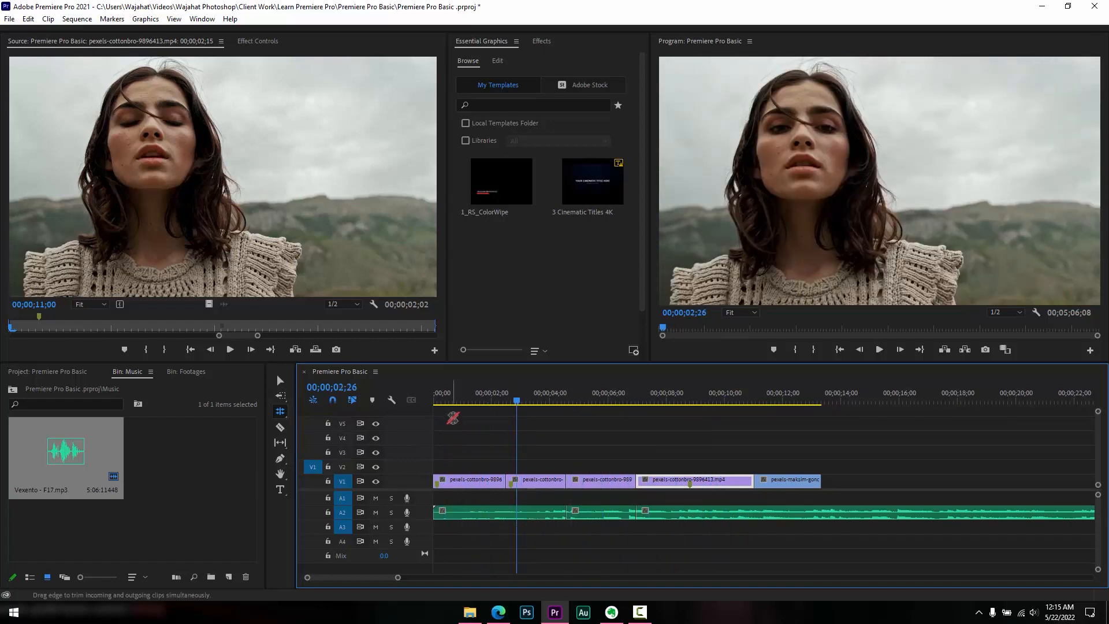
{"action": "left_click", "coordinate": [433, 404]}
{"action": "left_click_drag", "start_coordinate": [433, 403], "coordinate": [668, 402]}
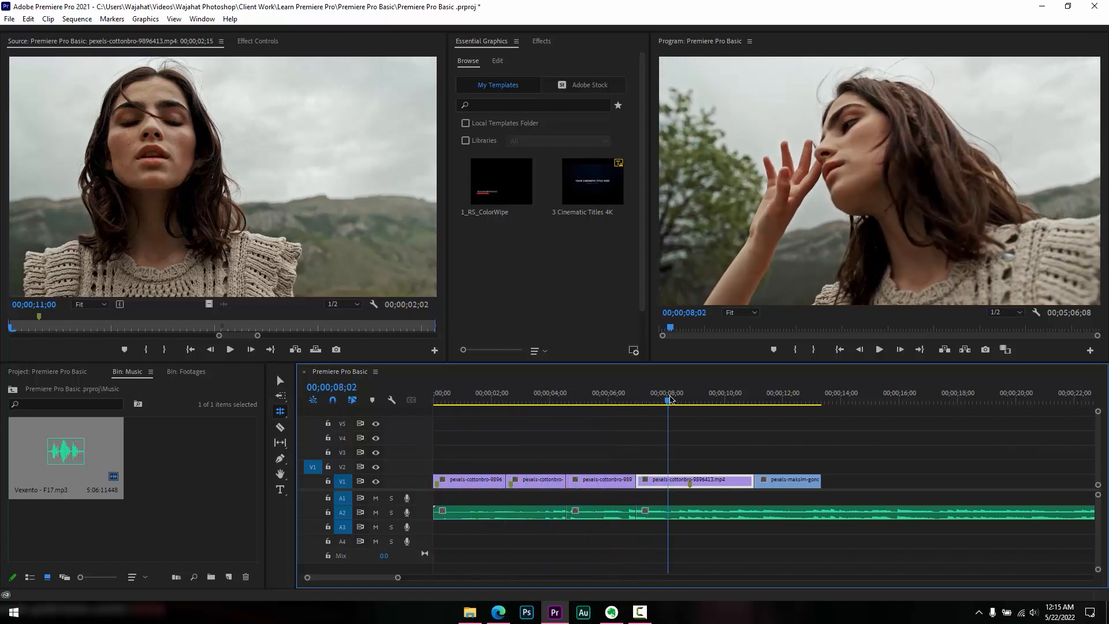
Join the through edits at the two cuts in the music clip on track A2
{"action": "key", "text": "v"}
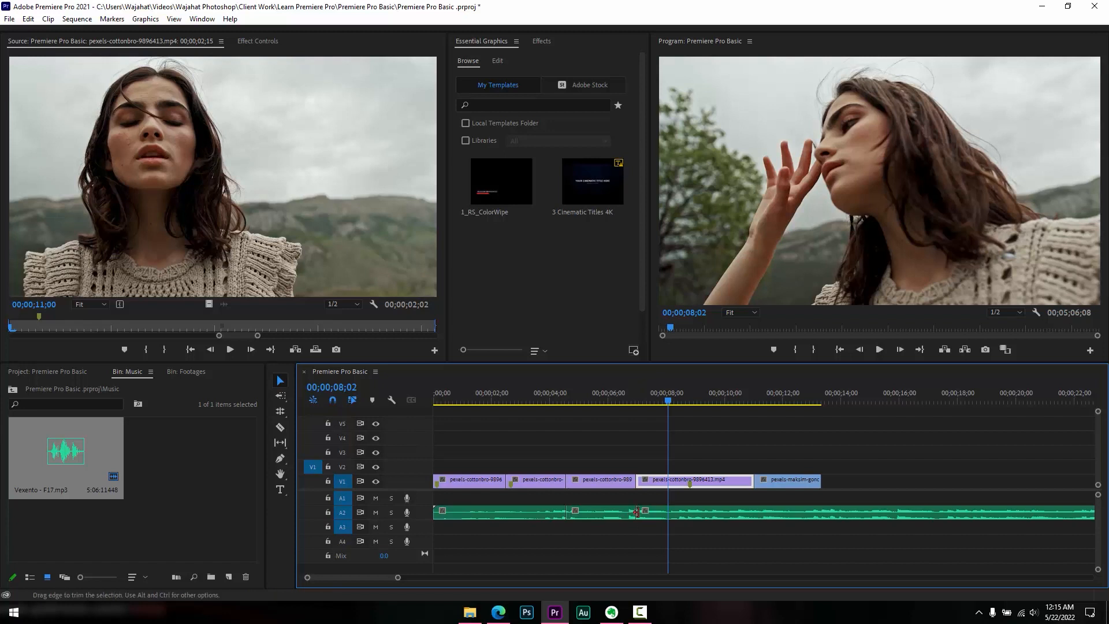
{"action": "right_click", "coordinate": [638, 512]}
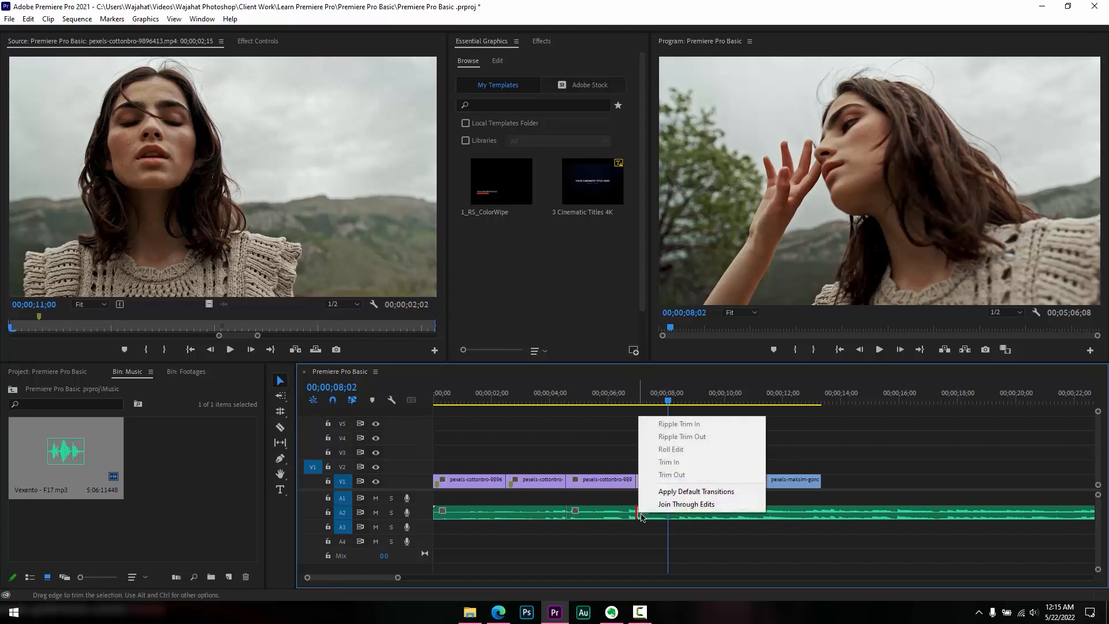
{"action": "left_click", "coordinate": [721, 509]}
{"action": "right_click", "coordinate": [568, 513]}
{"action": "left_click", "coordinate": [635, 508]}
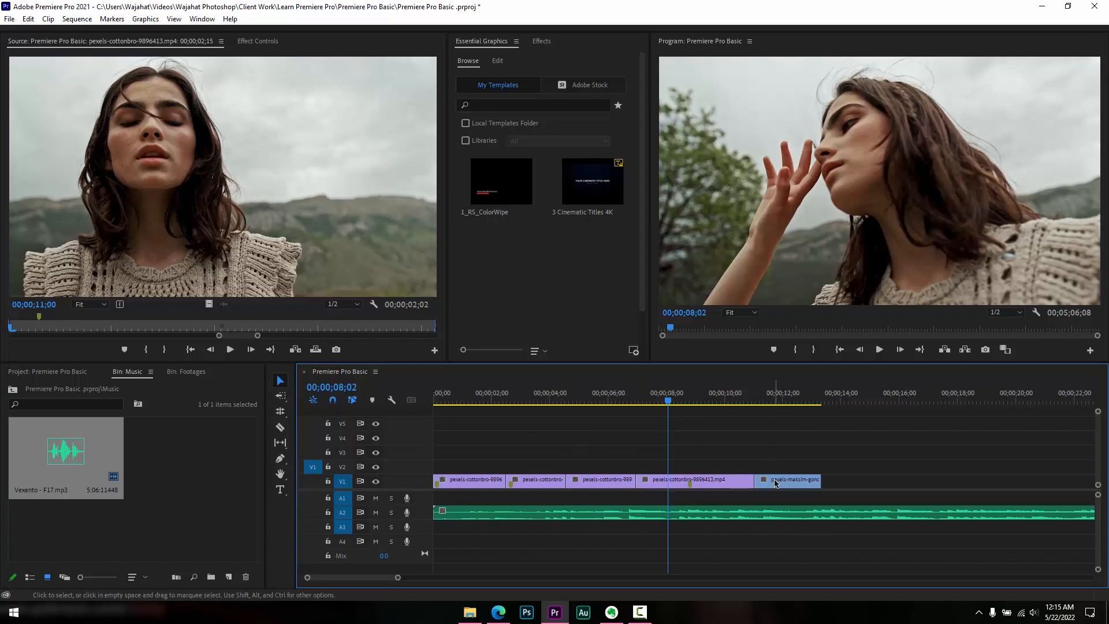
Stretch the flower-field clip to a duration of about 00;00;05;26 by moving its end with the Rate Stretch tool
{"action": "left_click", "coordinate": [281, 412]}
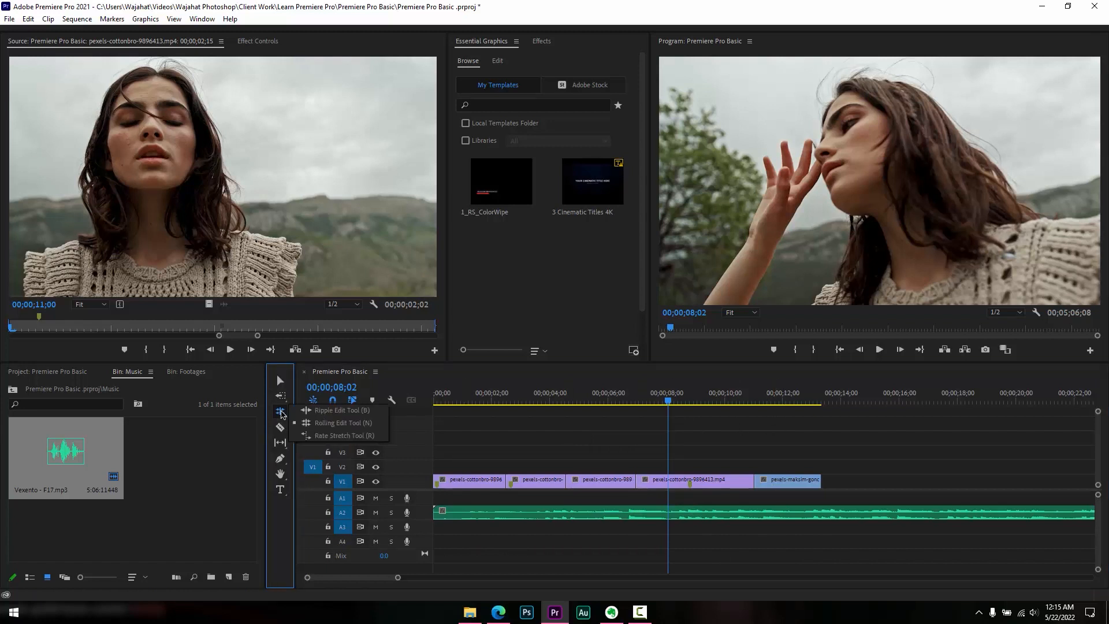
{"action": "left_click", "coordinate": [348, 435]}
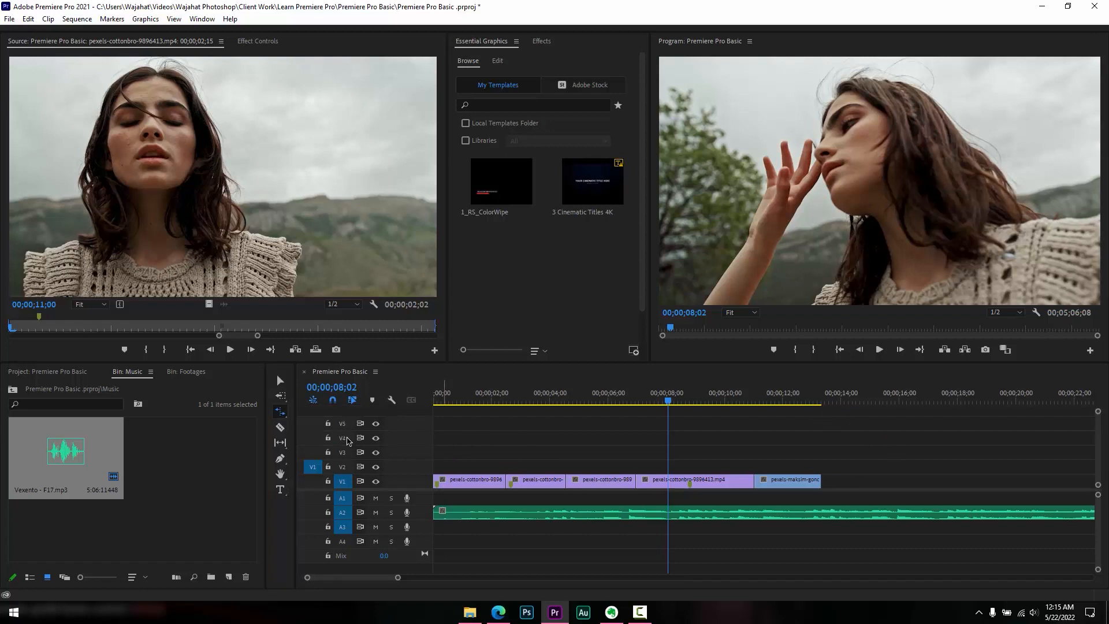
{"action": "left_click", "coordinate": [780, 402]}
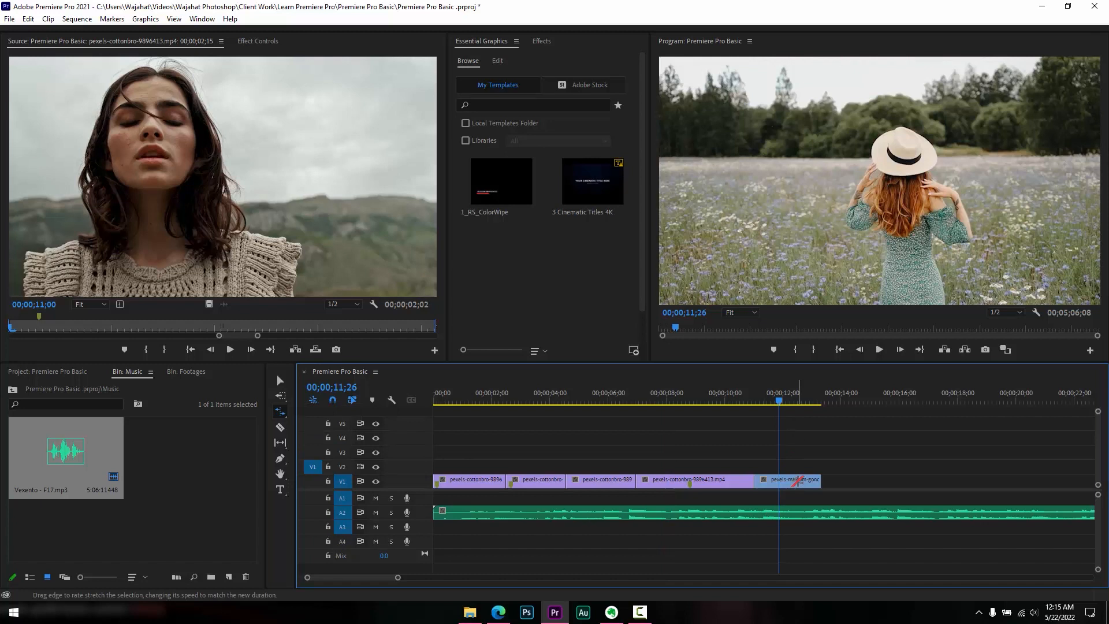
{"action": "left_click", "coordinate": [797, 482]}
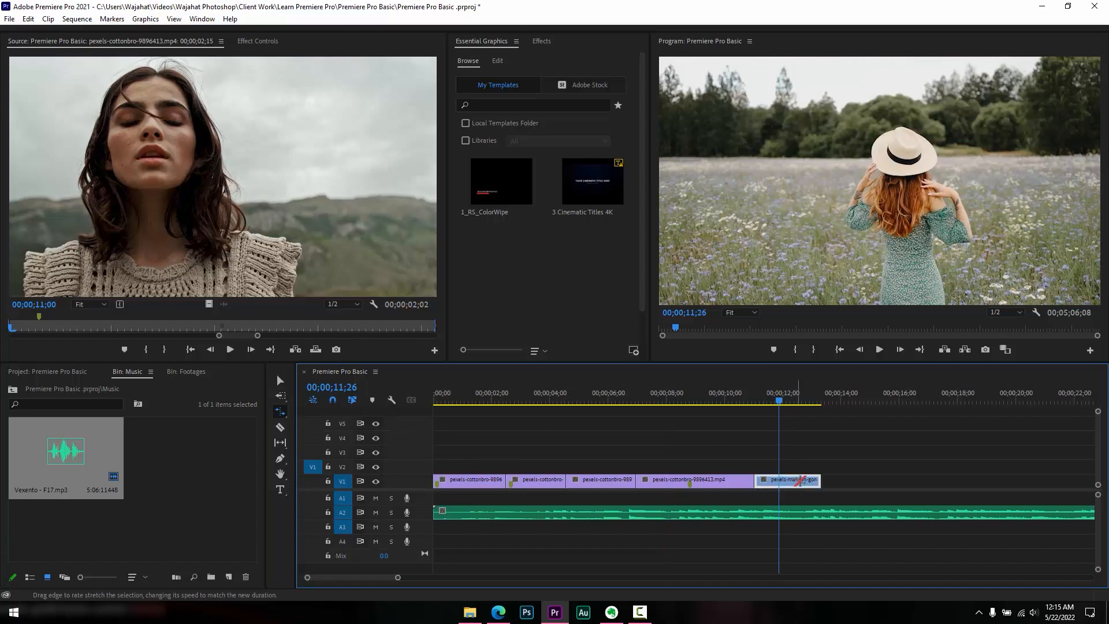
{"action": "left_click", "coordinate": [711, 482]}
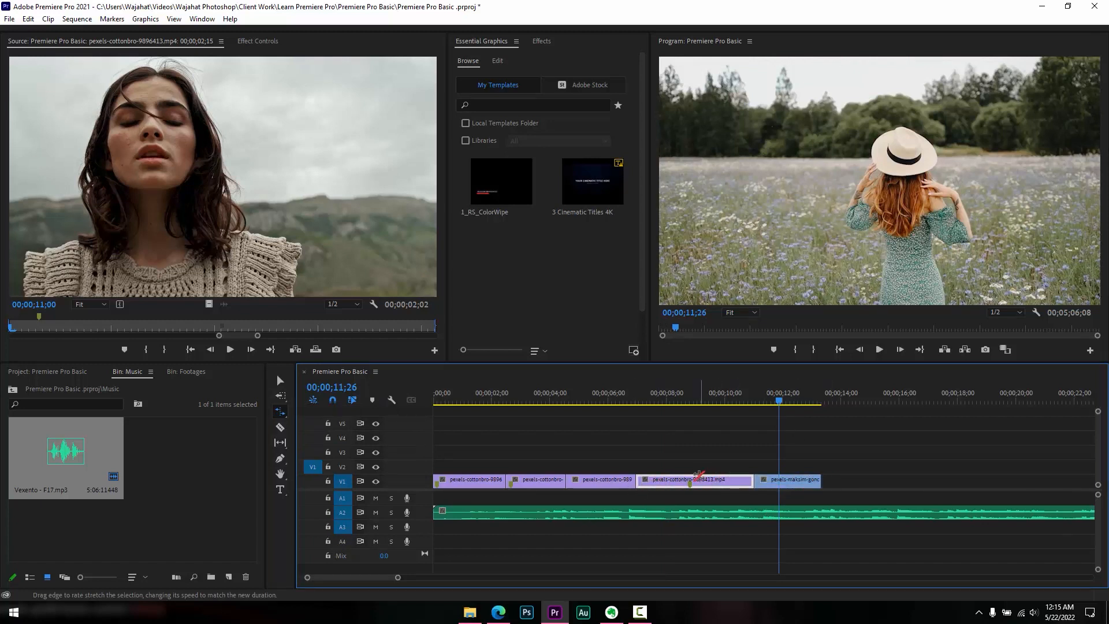
{"action": "left_click", "coordinate": [279, 413]}
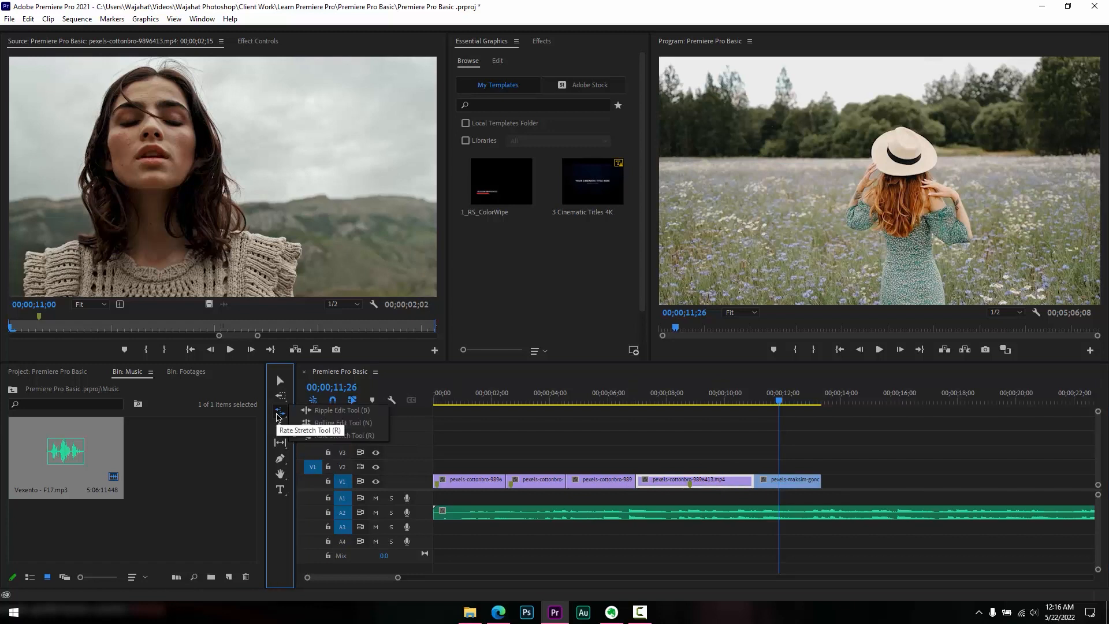
{"action": "left_click", "coordinate": [340, 436]}
{"action": "left_click", "coordinate": [564, 478]}
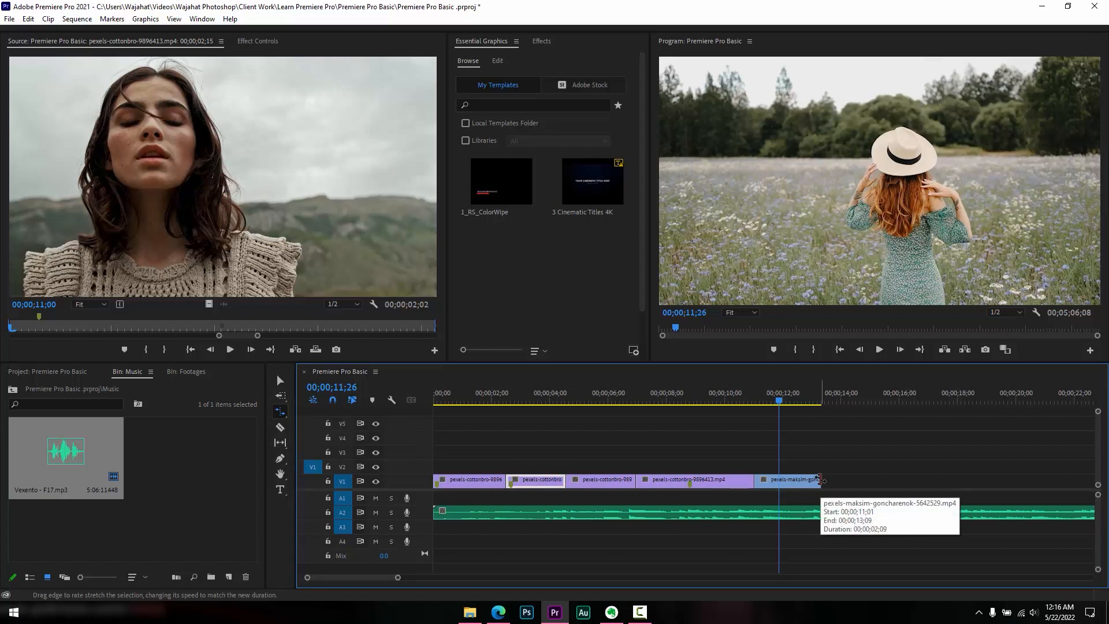
{"action": "left_click_drag", "start_coordinate": [820, 479], "coordinate": [924, 479]}
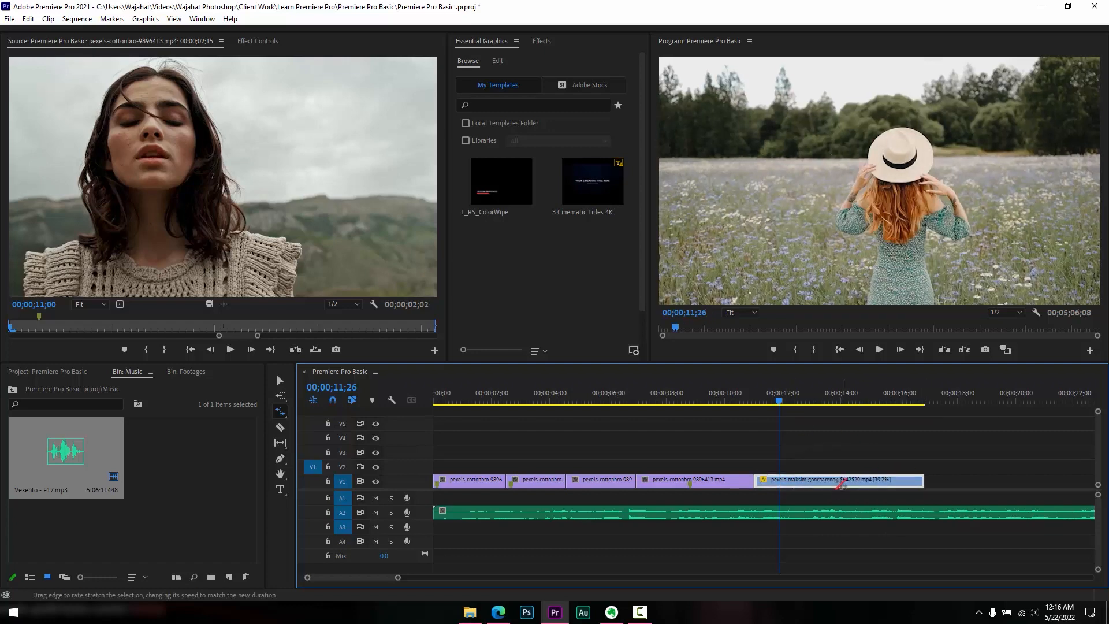
Check the stretched clip's speed and duration settings, preview its slowed playback, and undo the rate stretch
{"action": "right_click", "coordinate": [840, 484]}
{"action": "left_click", "coordinate": [882, 374]}
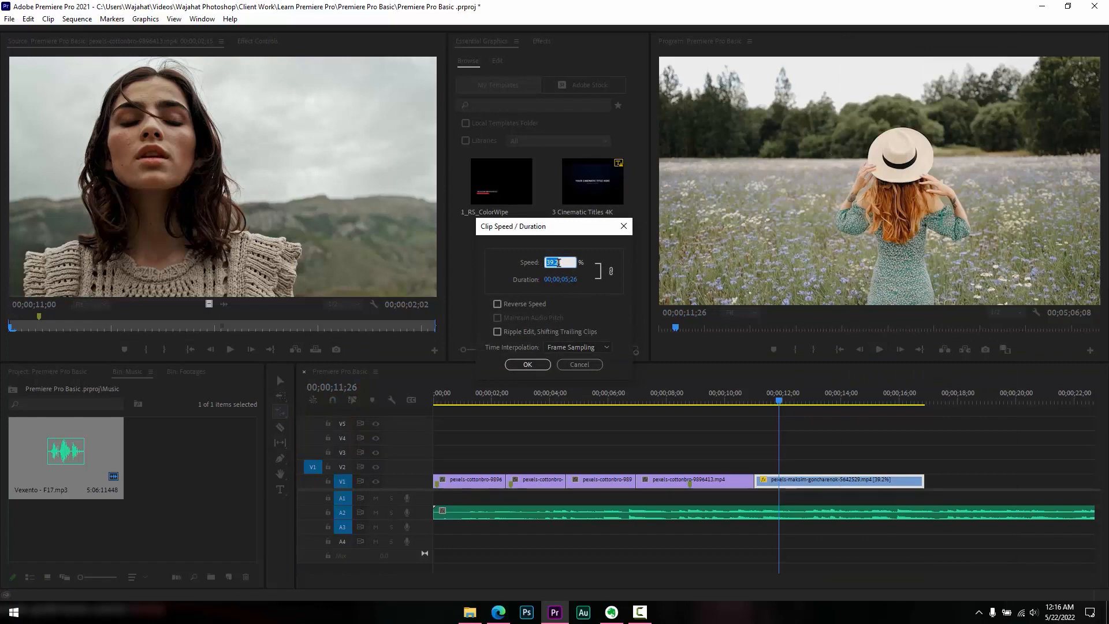
{"action": "left_click", "coordinate": [580, 364]}
{"action": "left_click", "coordinate": [751, 401]}
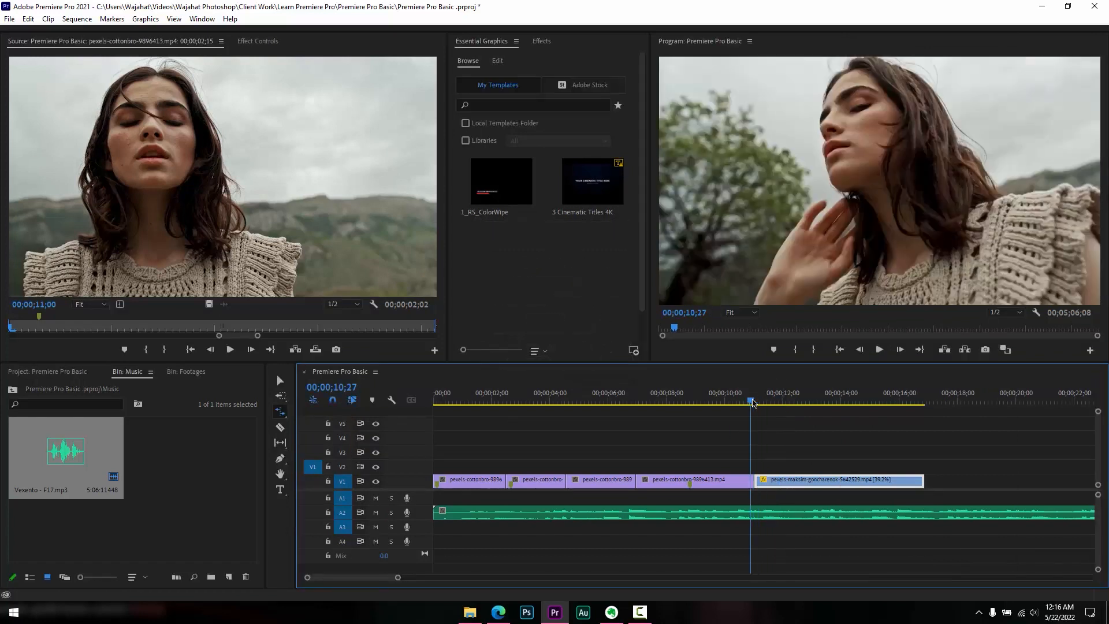
{"action": "key", "text": "space"}
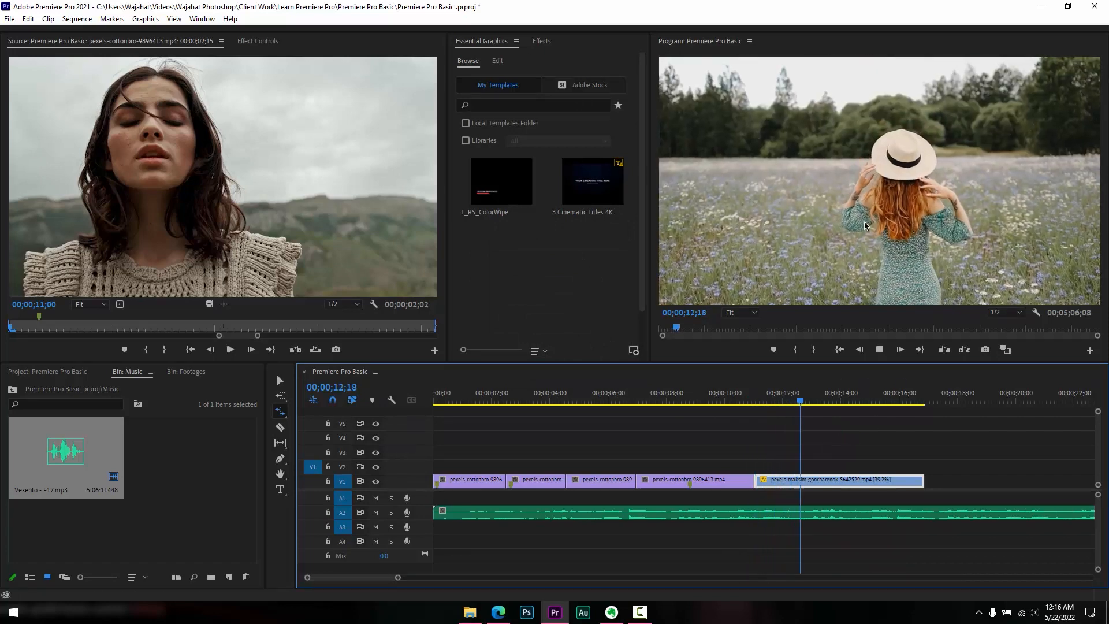
{"action": "key", "text": "ctrl+z"}
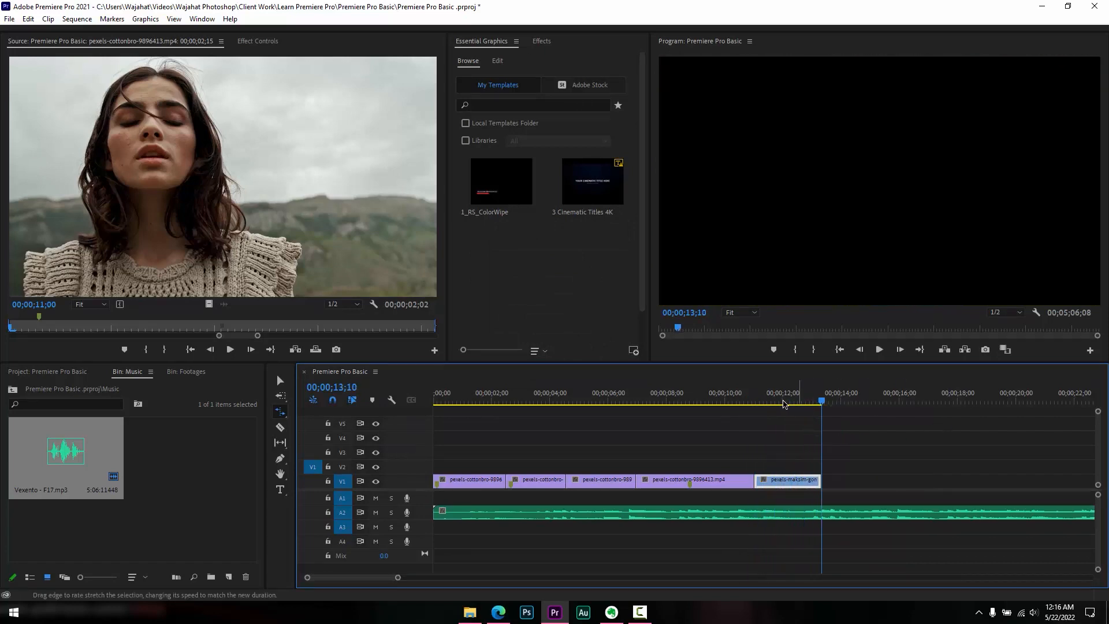
Play the end of the sequence through the flower-field clip with the A2 music muted, and unmute the track
{"action": "left_click", "coordinate": [748, 401]}
{"action": "key", "text": "space"}
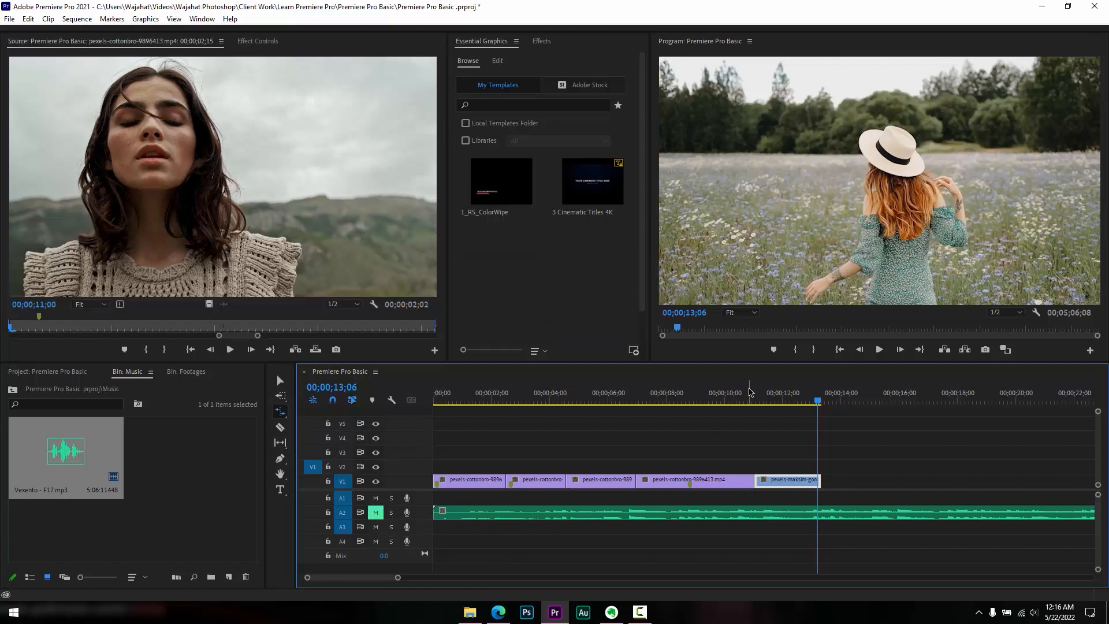
{"action": "left_click_drag", "start_coordinate": [751, 392], "coordinate": [674, 398]}
{"action": "key", "text": "space"}
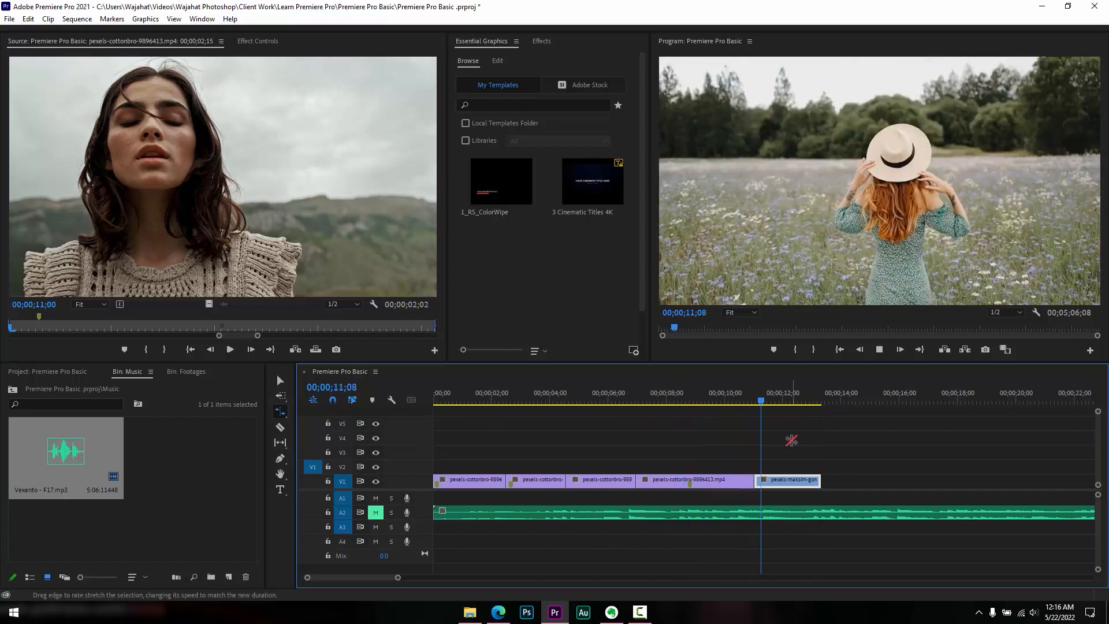
{"action": "key", "text": "space"}
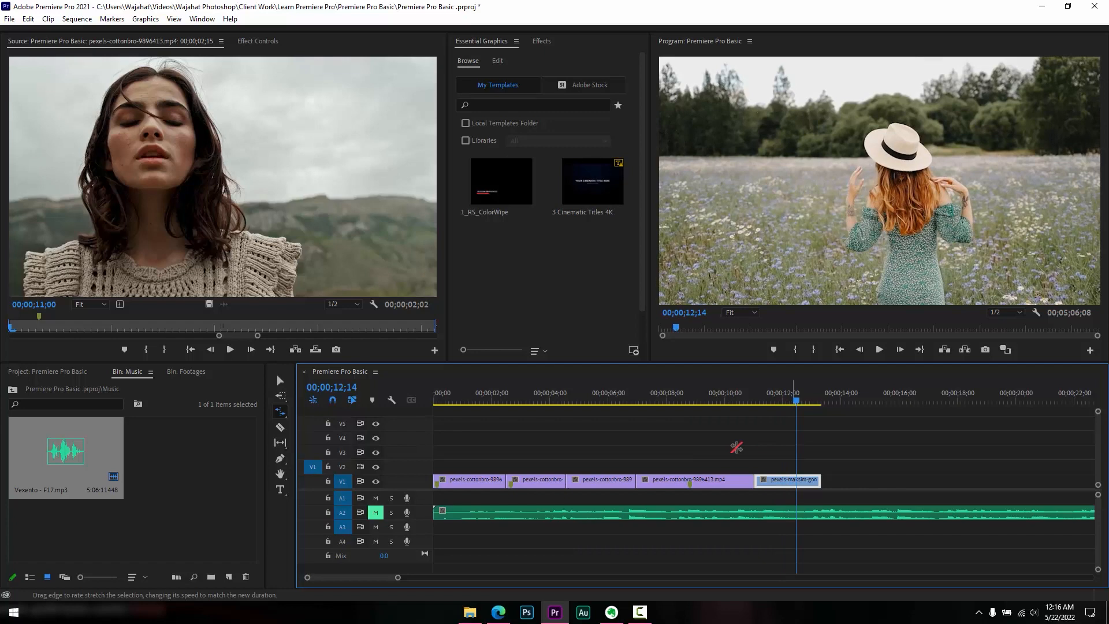
{"action": "left_click", "coordinate": [375, 514]}
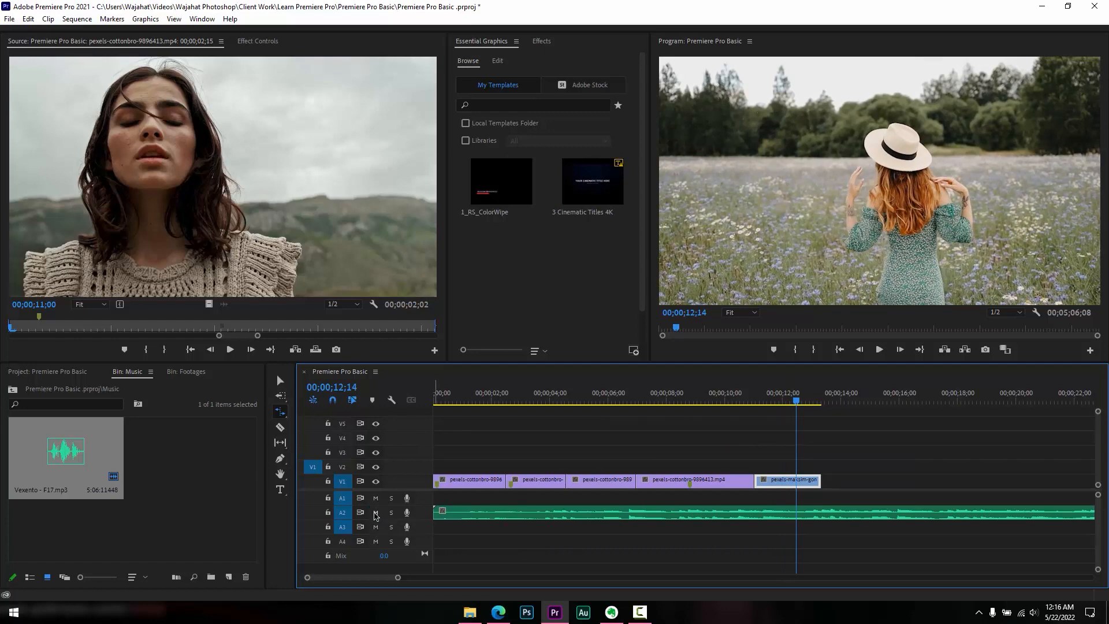
Mute the A2 music track and place the playhead at 00;00;09;20
{"action": "left_click", "coordinate": [280, 411]}
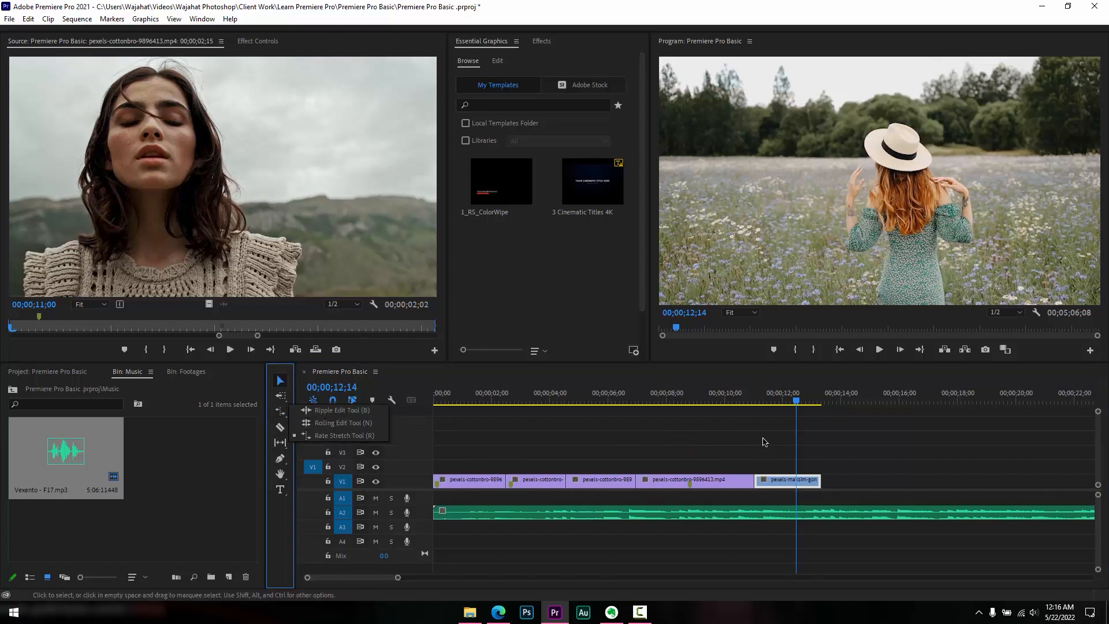
{"action": "left_click", "coordinate": [738, 402]}
{"action": "left_click_drag", "start_coordinate": [738, 402], "coordinate": [728, 403]}
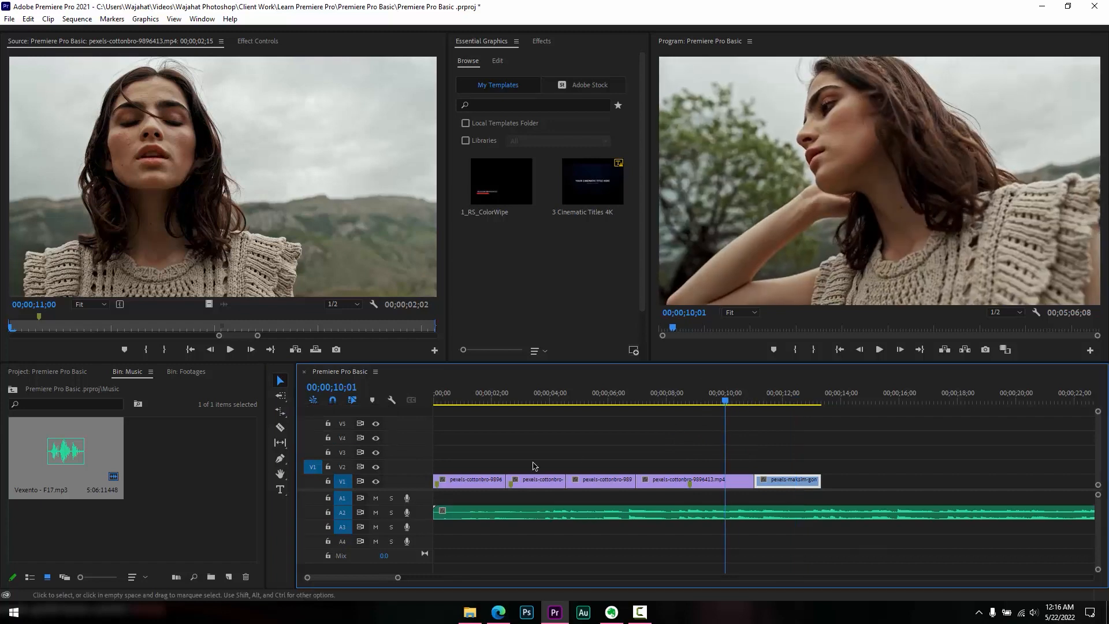
{"action": "left_click", "coordinate": [376, 513]}
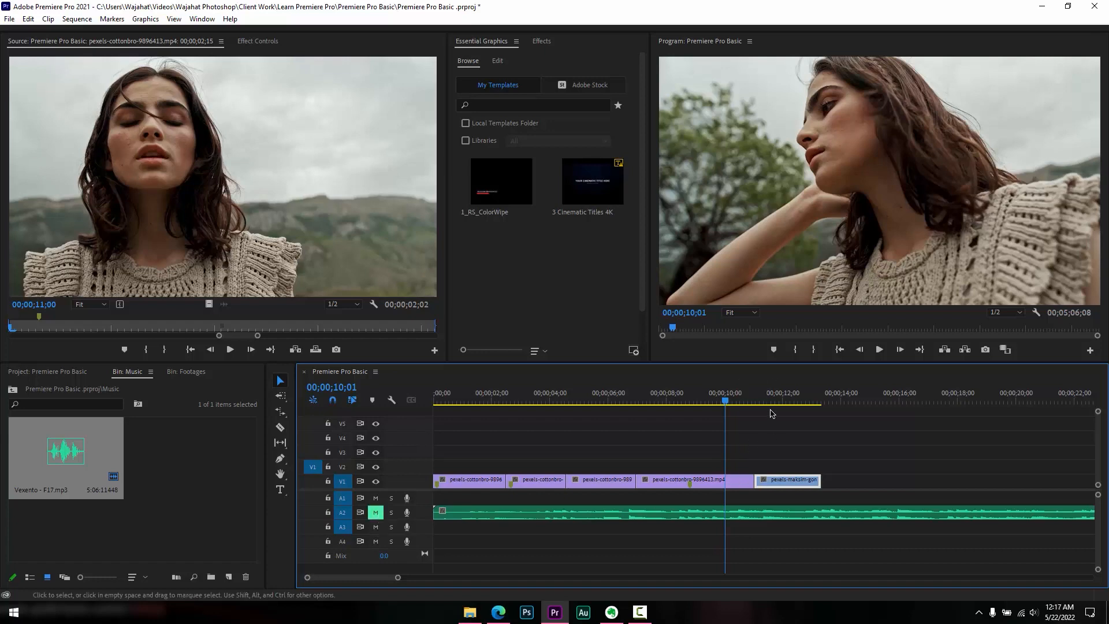
{"action": "left_click_drag", "start_coordinate": [774, 403], "coordinate": [719, 410]}
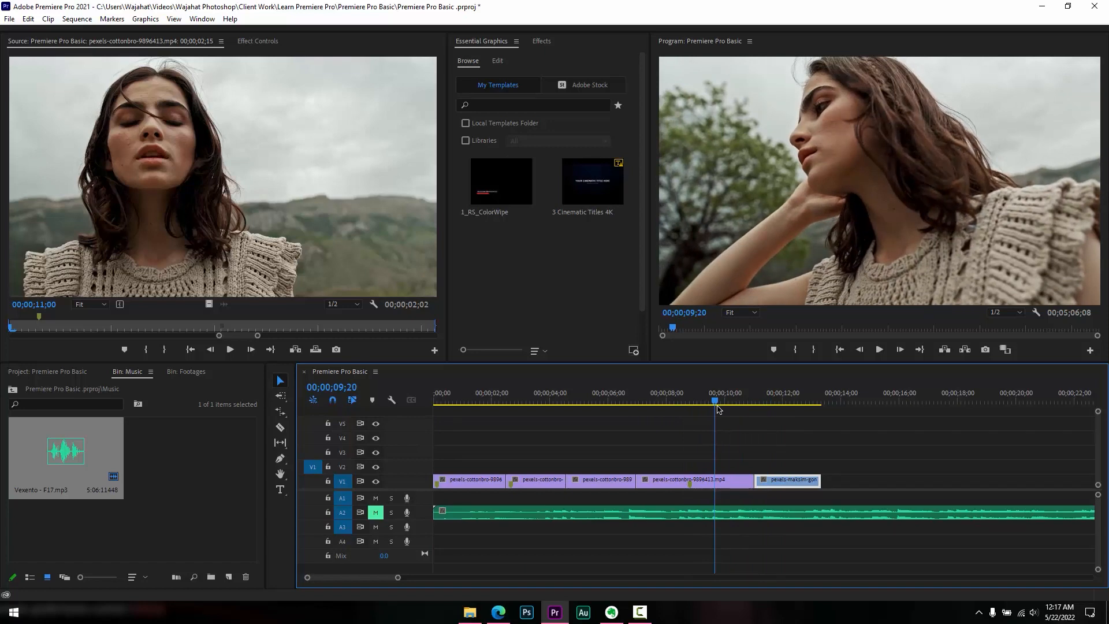
Extend the end of the flower-field clip with the Rate Stretch tool to about 25.27% speed and a duration of about 00;00;09;03
{"action": "left_click_drag", "start_coordinate": [281, 412], "coordinate": [315, 437]}
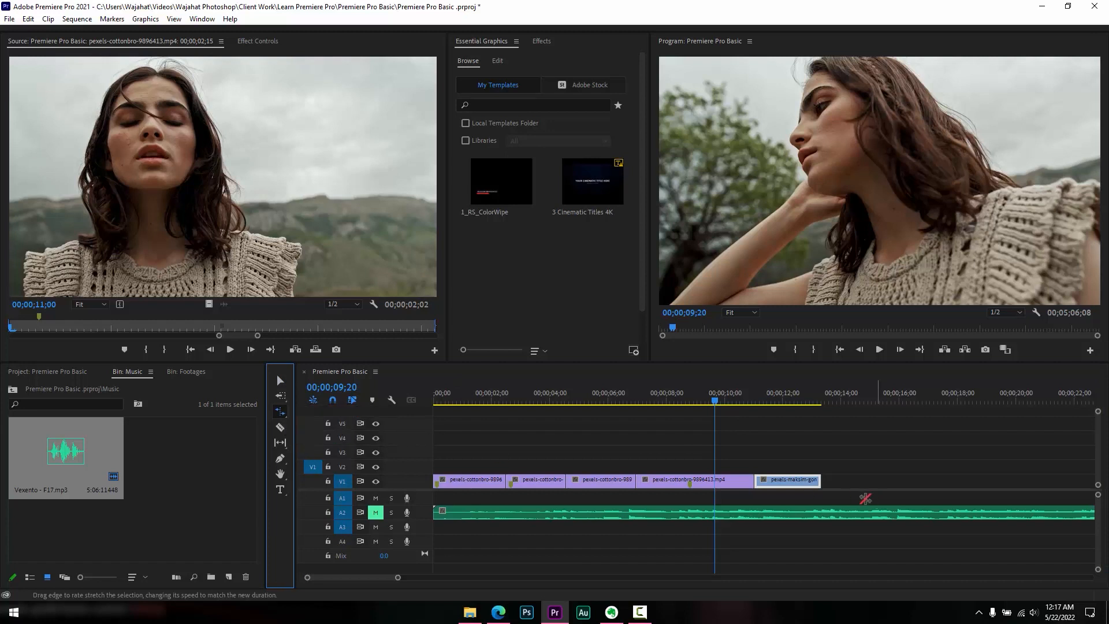
{"action": "left_click_drag", "start_coordinate": [825, 483], "coordinate": [829, 481]}
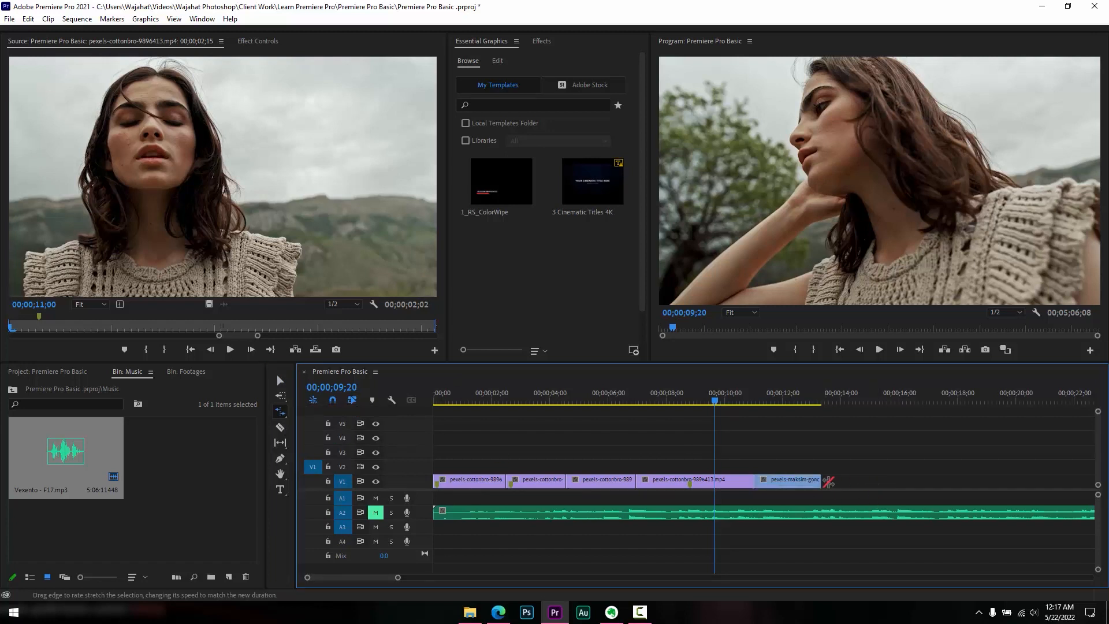
{"action": "left_click", "coordinate": [805, 481]}
{"action": "left_click_drag", "start_coordinate": [821, 481], "coordinate": [874, 480]}
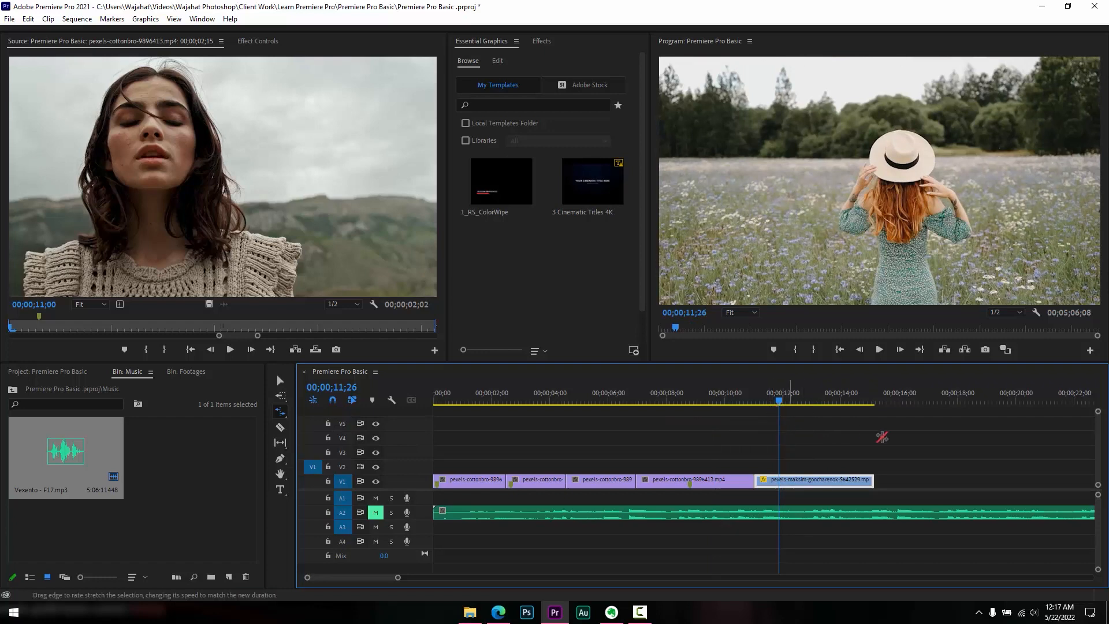
{"action": "left_click", "coordinate": [897, 480]}
{"action": "left_click_drag", "start_coordinate": [874, 480], "coordinate": [1018, 468]}
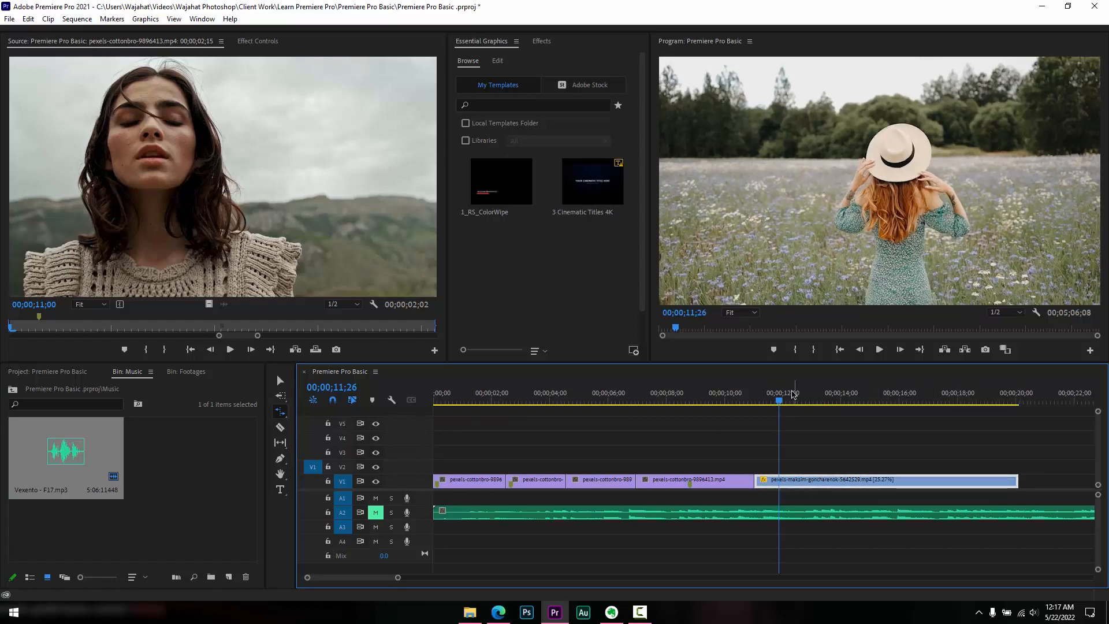
Play the slowed flower-field clip from its start and again from 00;00;14;18 to examine how smooth the motion is
{"action": "left_click_drag", "start_coordinate": [778, 397], "coordinate": [747, 398]}
{"action": "key", "text": "space"}
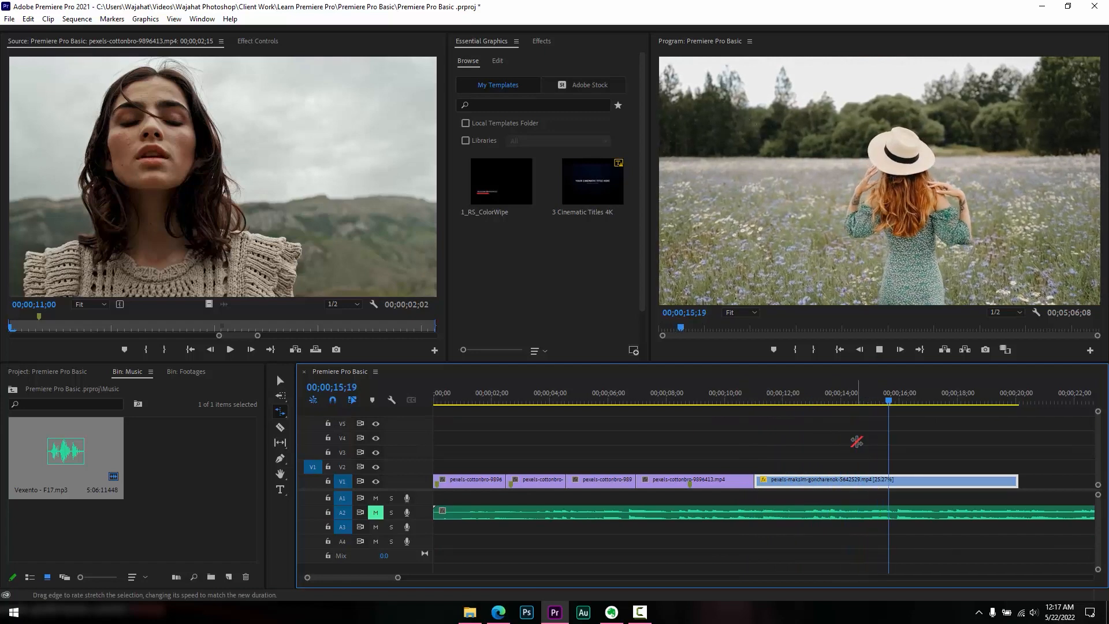
{"action": "key", "text": "space"}
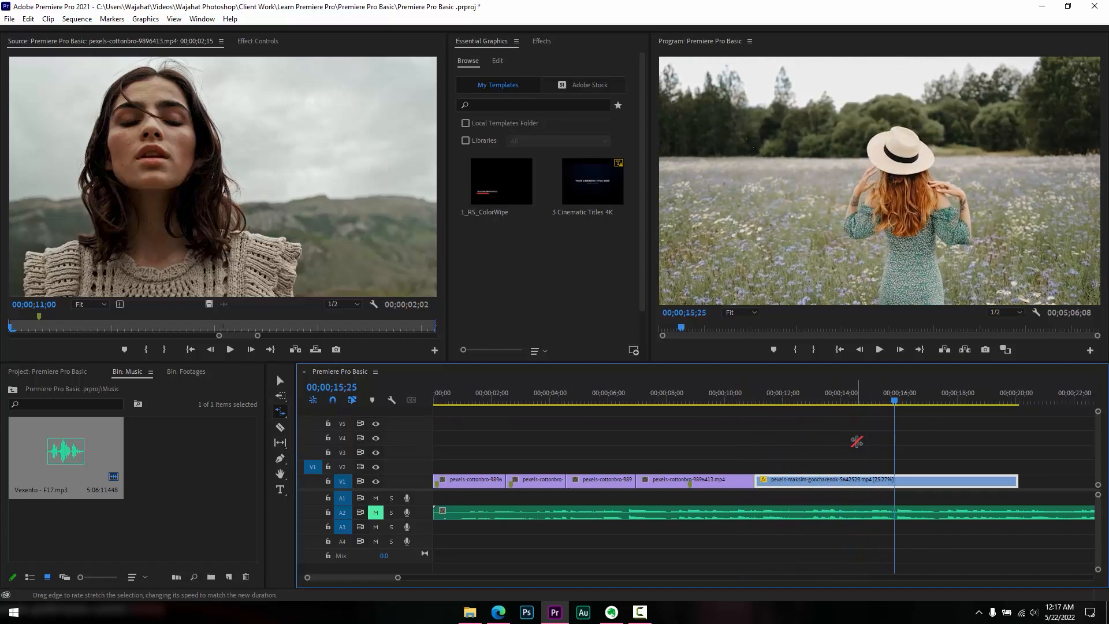
{"action": "key", "text": "space"}
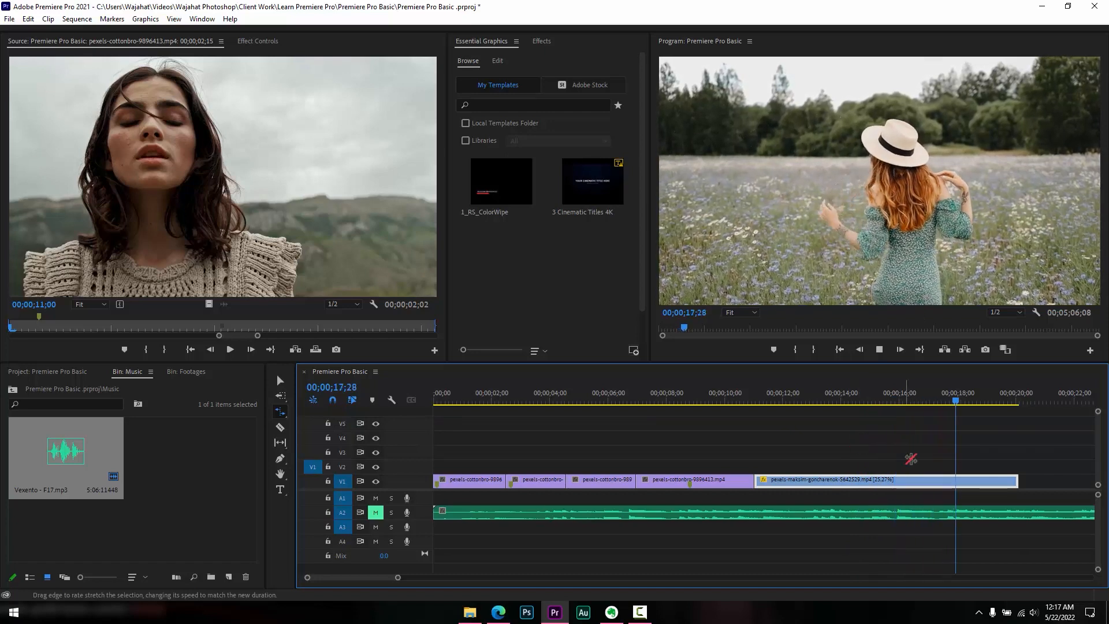
{"action": "key", "text": "space"}
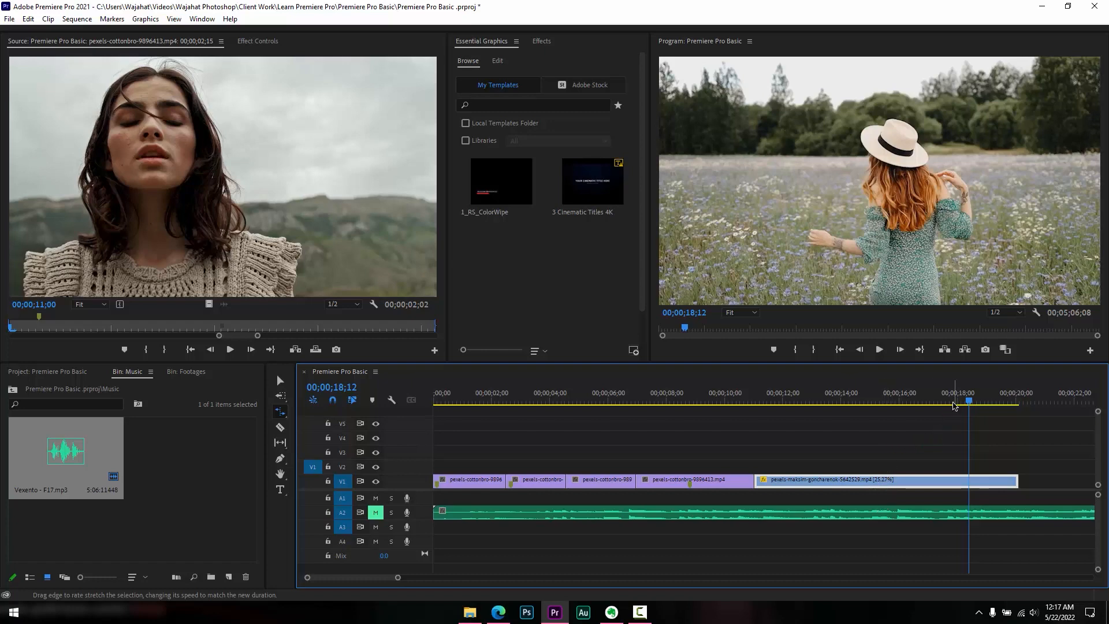
{"action": "left_click_drag", "start_coordinate": [956, 401], "coordinate": [865, 426]}
{"action": "key", "text": "space"}
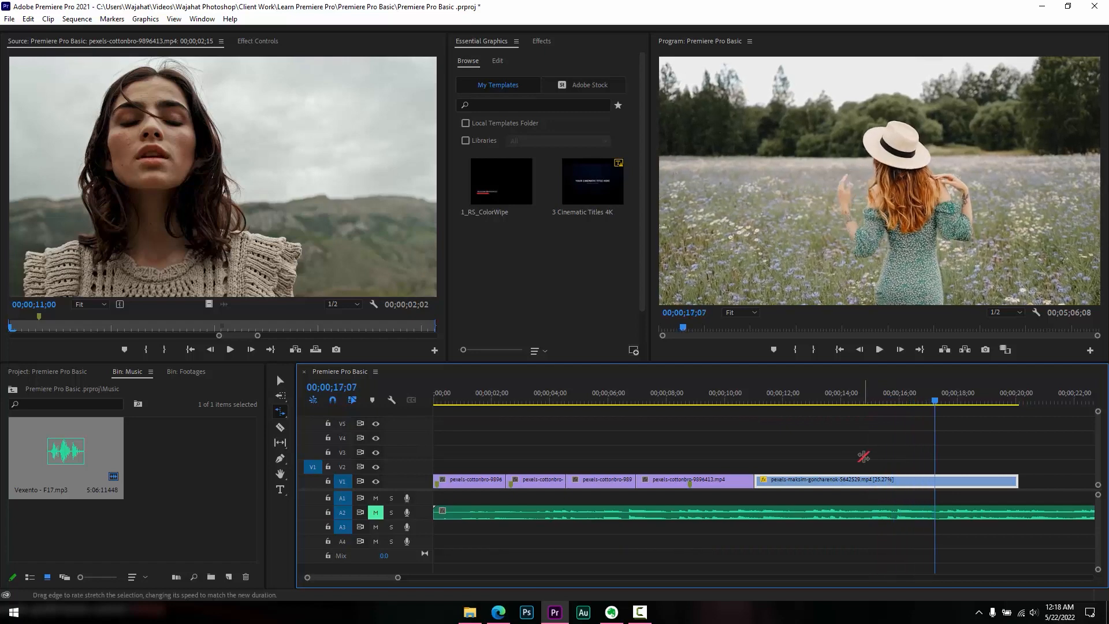
{"action": "key", "text": "v"}
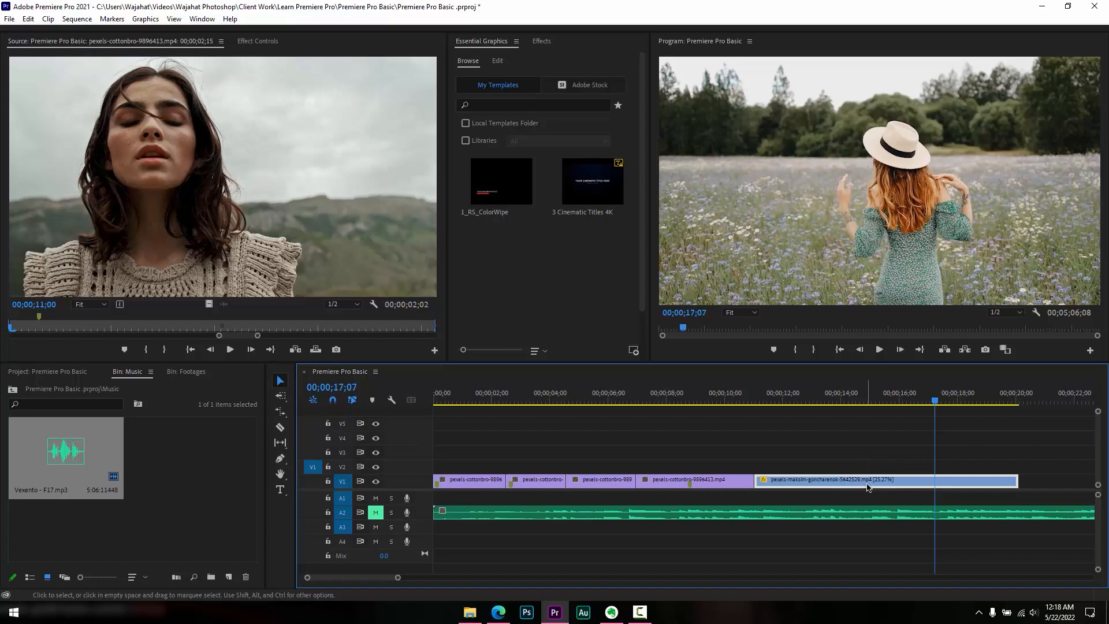
{"action": "right_click", "coordinate": [868, 487]}
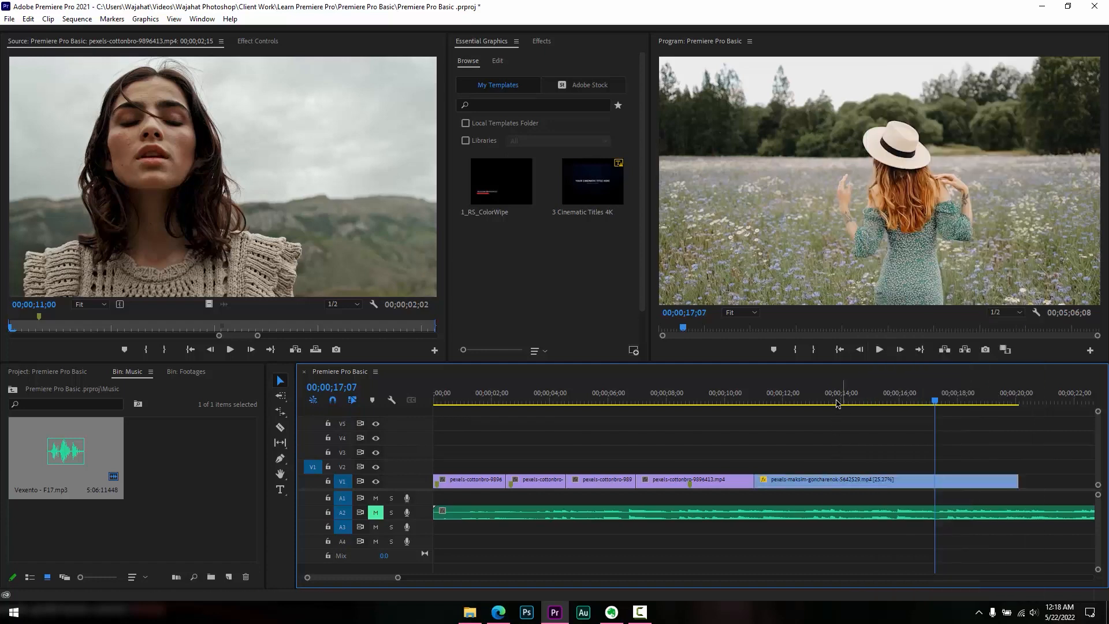
{"action": "left_click_drag", "start_coordinate": [832, 401], "coordinate": [862, 410]}
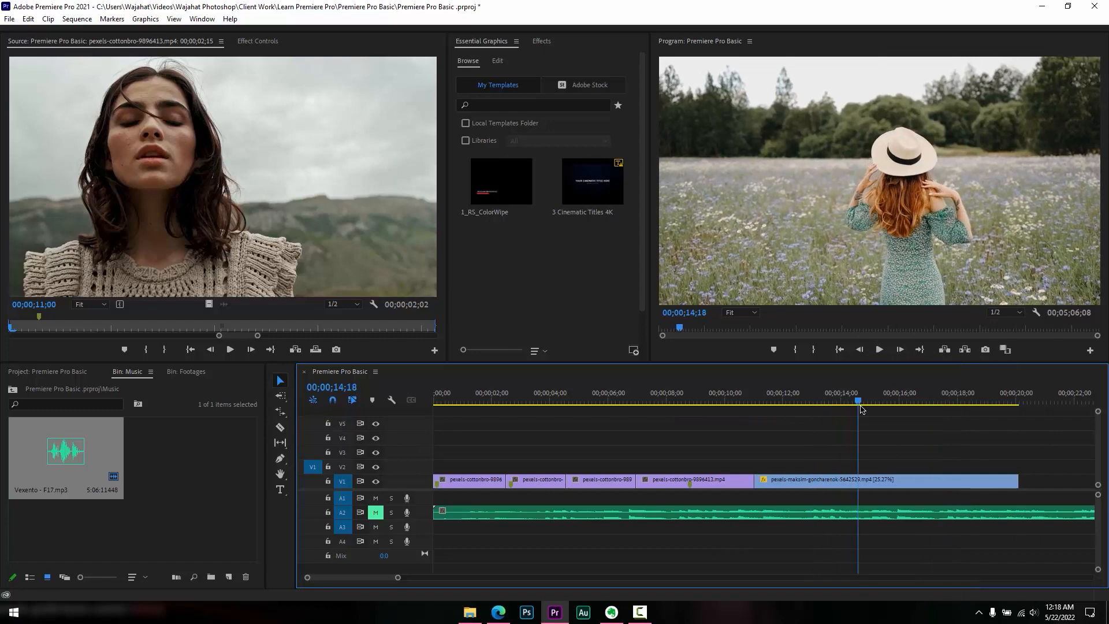
{"action": "key", "text": "space"}
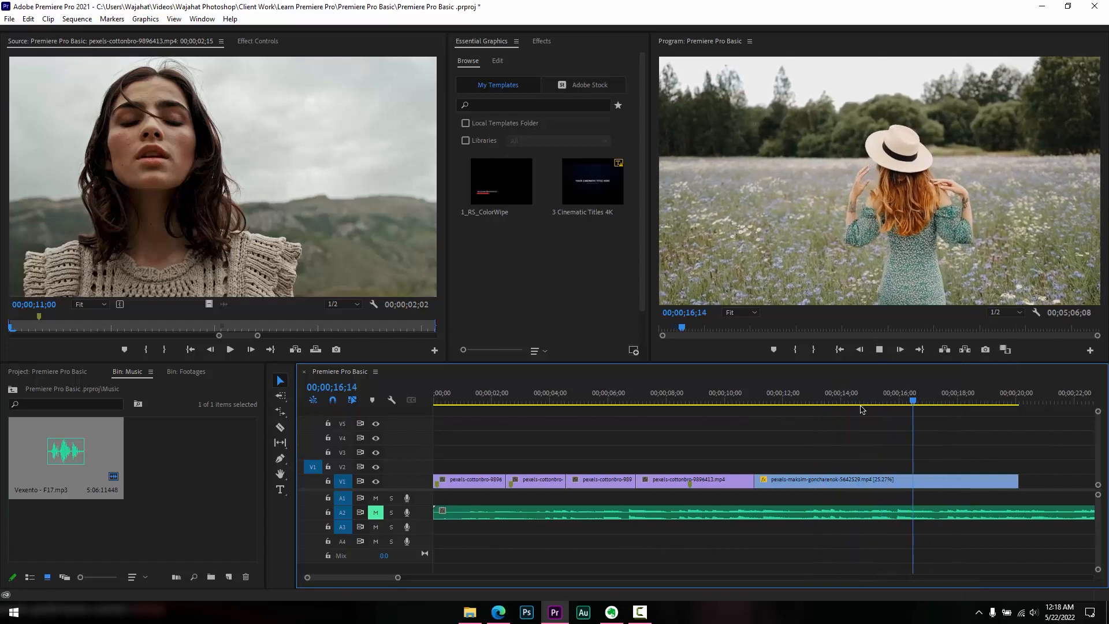
{"action": "key", "text": "space"}
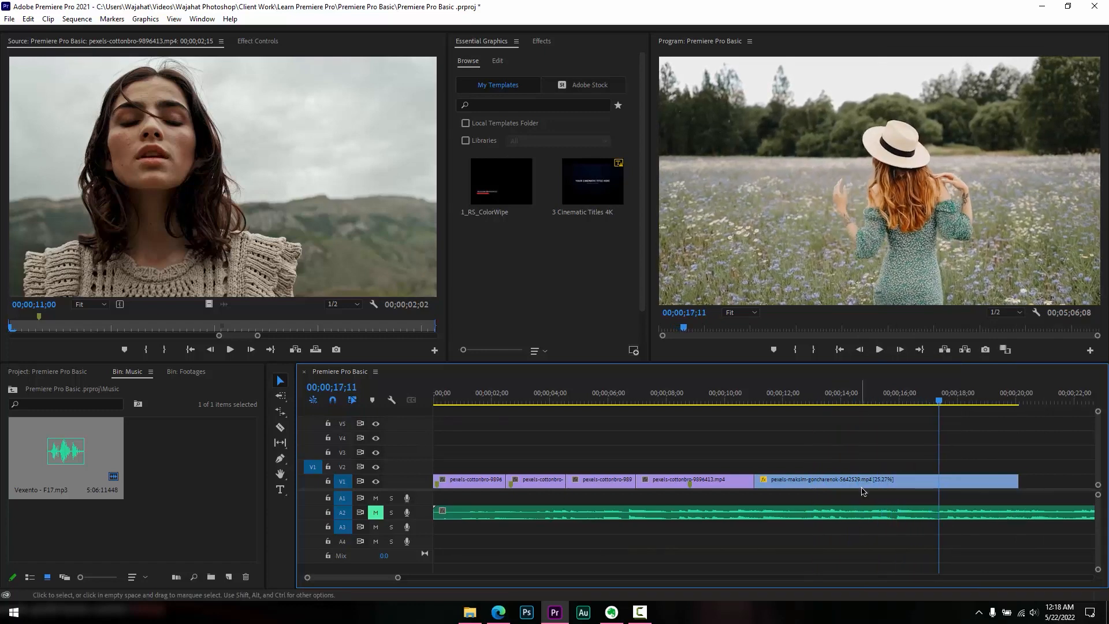
Set the flower-field clip's time interpolation to Optical Flow in its speed and duration settings
{"action": "left_click", "coordinate": [869, 487]}
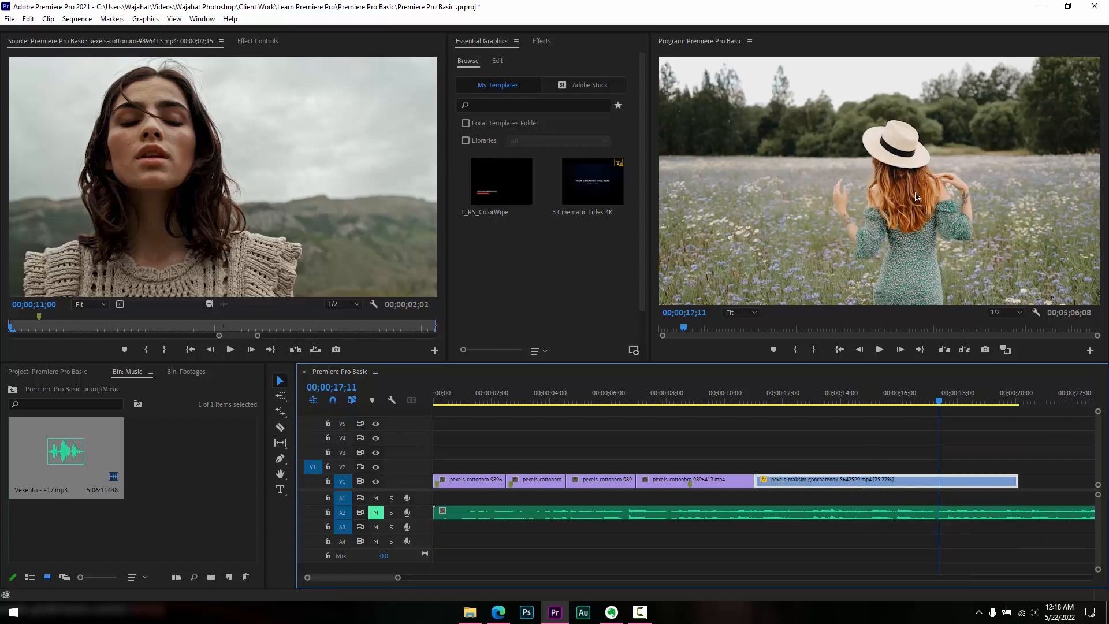
{"action": "right_click", "coordinate": [845, 488]}
{"action": "left_click", "coordinate": [893, 377]}
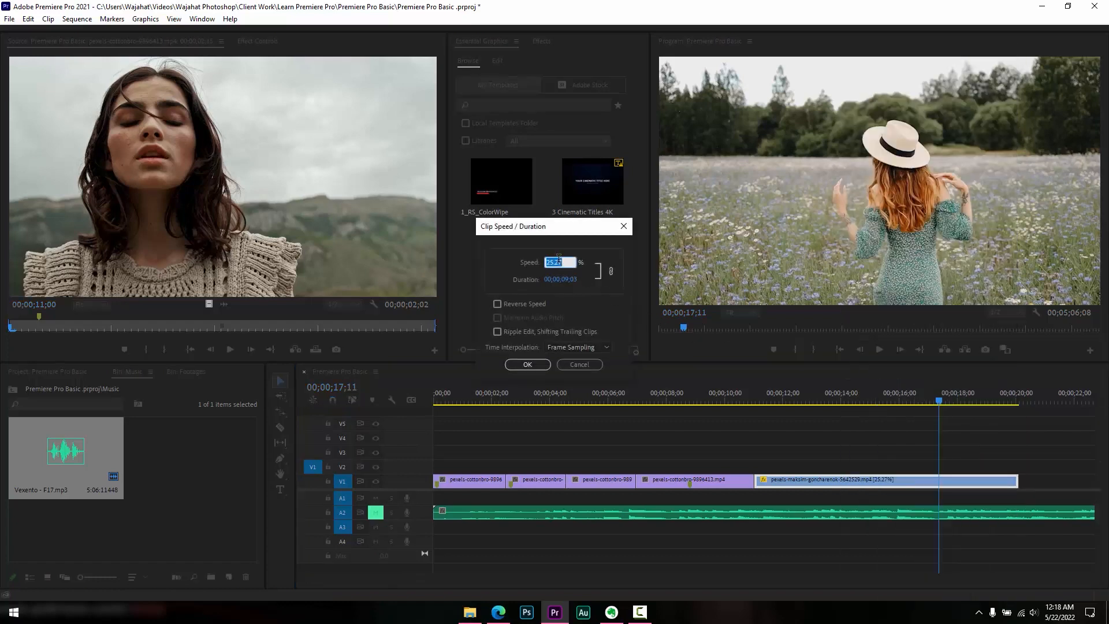
{"action": "left_click", "coordinate": [555, 249]}
{"action": "left_click", "coordinate": [563, 349]}
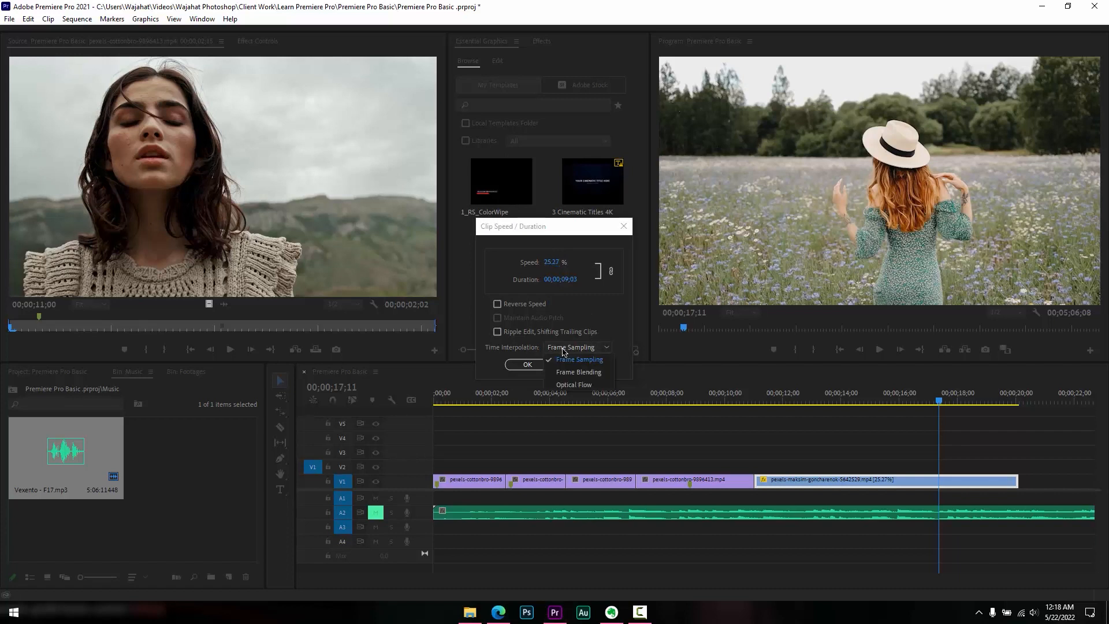
{"action": "left_click", "coordinate": [568, 385]}
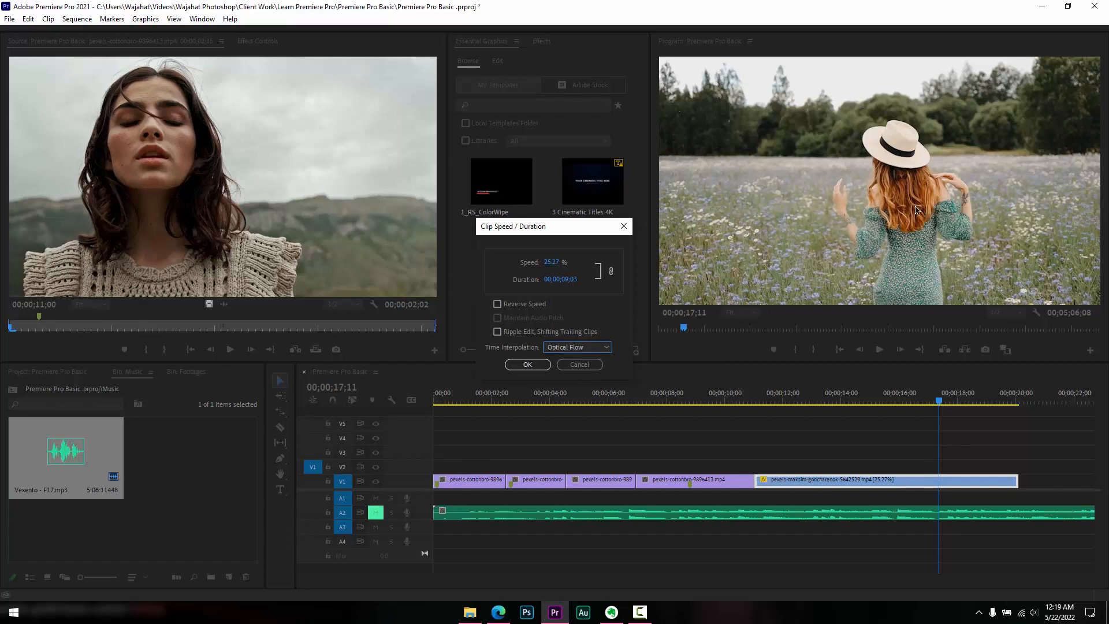
{"action": "left_click", "coordinate": [543, 367]}
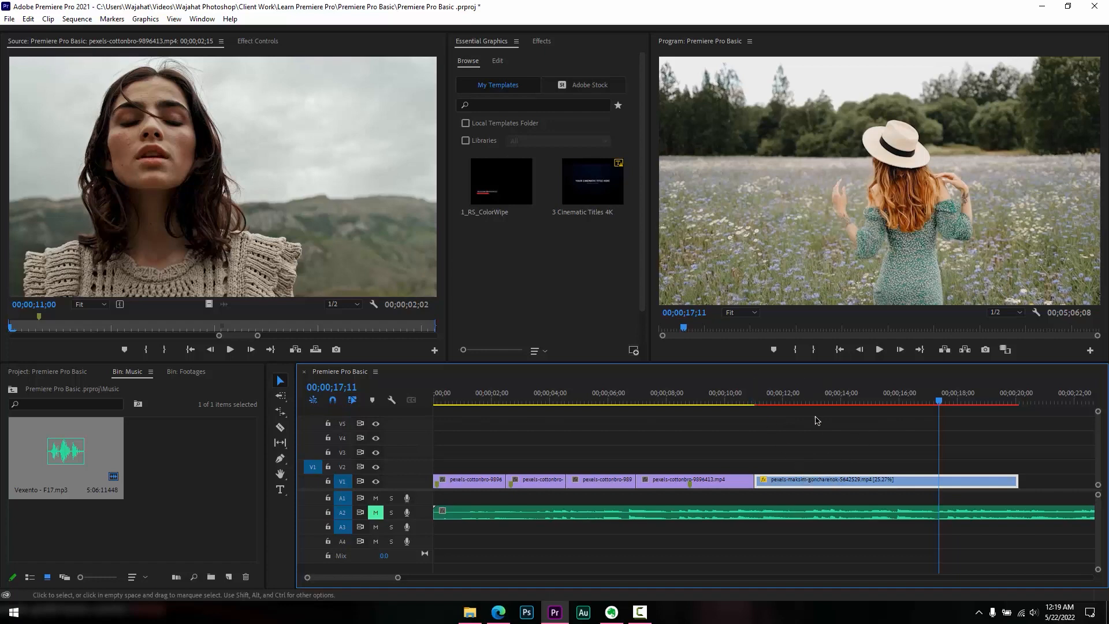
Play the unrendered Optical Flow clip from 00;00;11;21 to check its playback
{"action": "left_click_drag", "start_coordinate": [803, 400], "coordinate": [775, 405]}
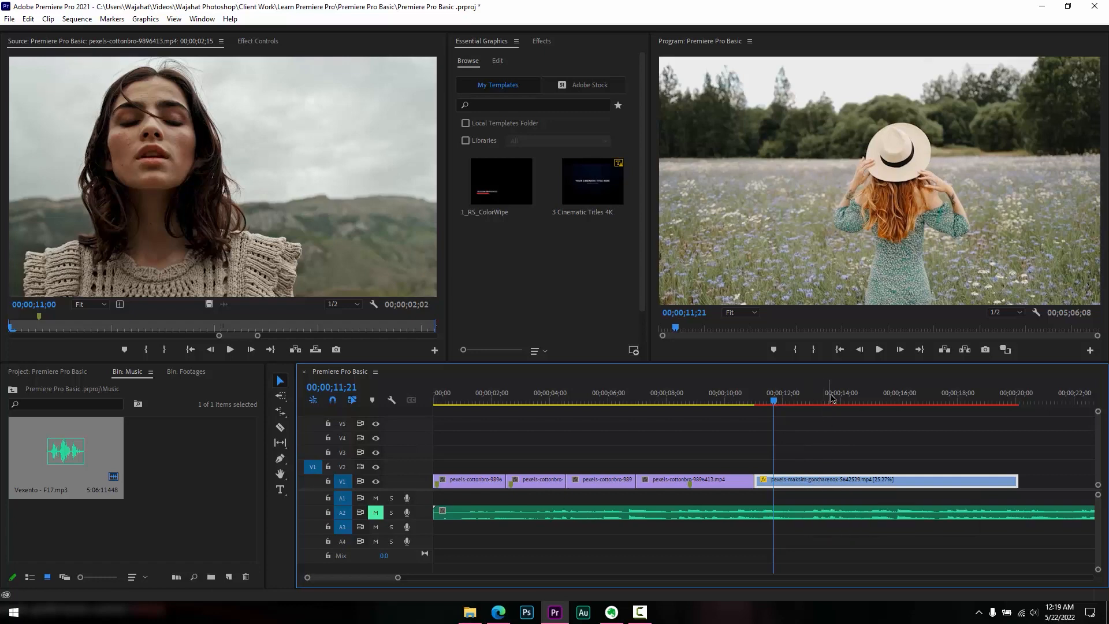
{"action": "left_click", "coordinate": [879, 350]}
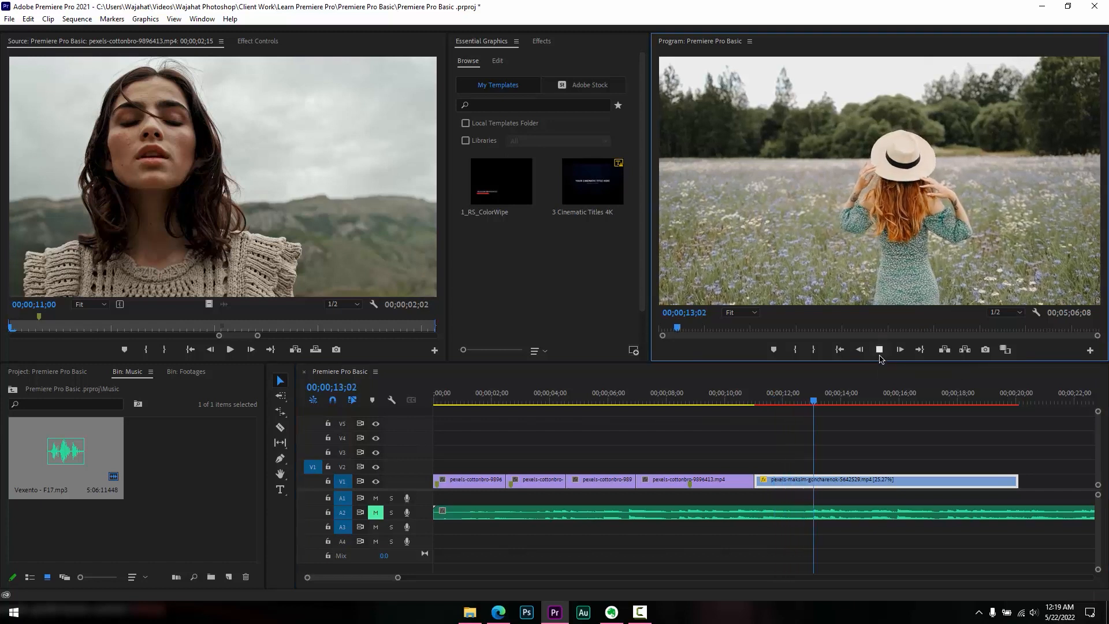
{"action": "key", "text": "space"}
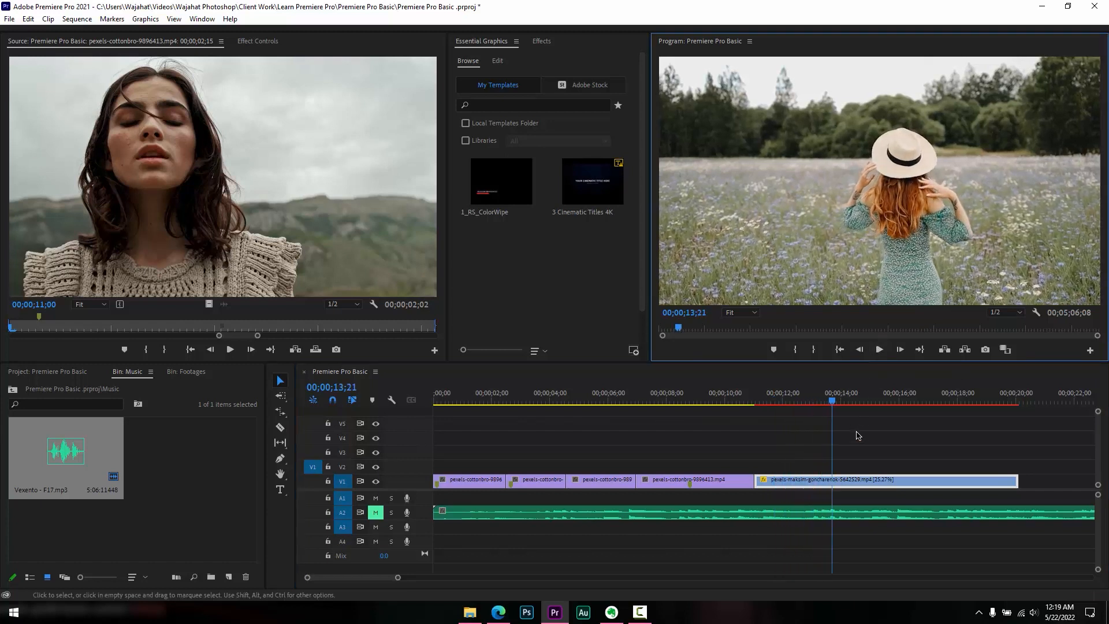
Render the selected flower-field clip on V1 with Render Selection
{"action": "left_click", "coordinate": [856, 482]}
{"action": "left_click", "coordinate": [77, 19]}
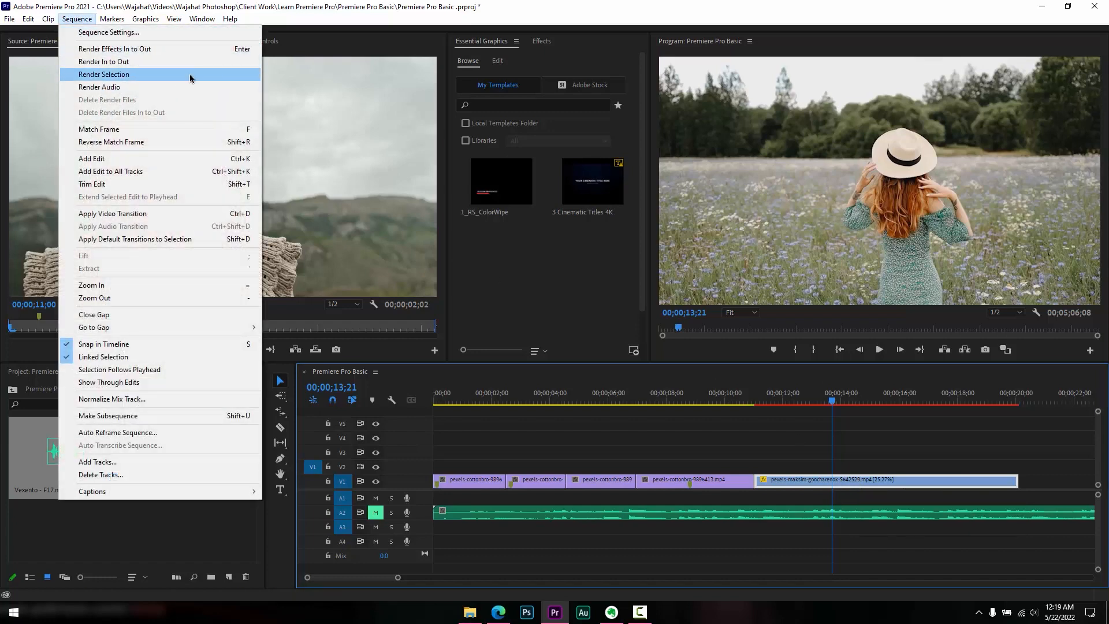
{"action": "left_click", "coordinate": [190, 74]}
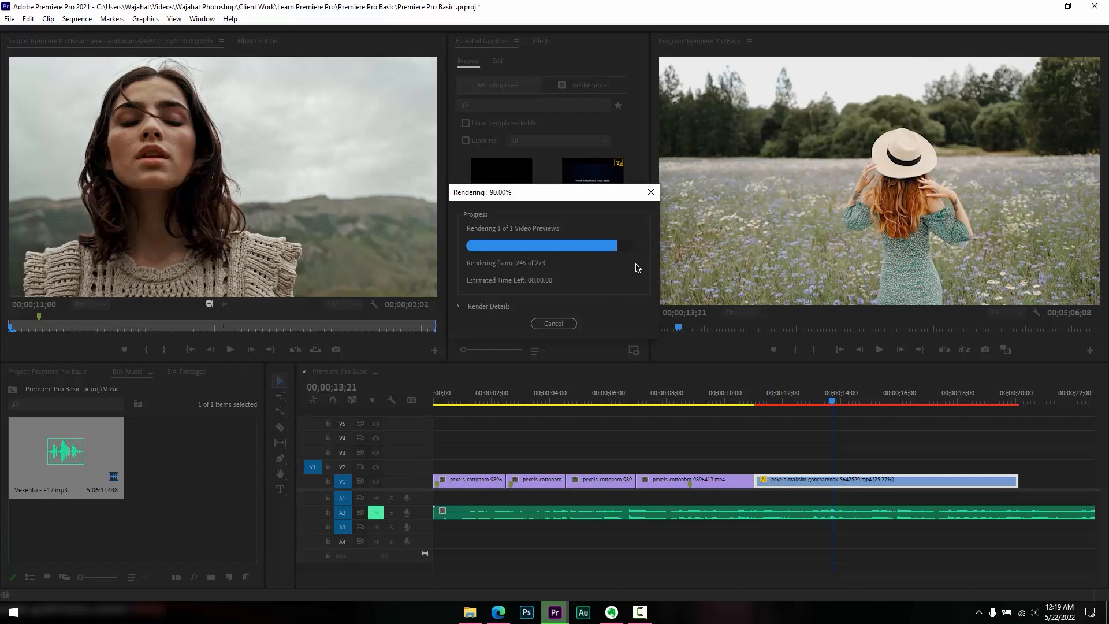
Play the rendered flower-field clip from its start to examine the smoothed slow motion
{"action": "left_click_drag", "start_coordinate": [832, 402], "coordinate": [750, 403]}
{"action": "left_click", "coordinate": [878, 349]}
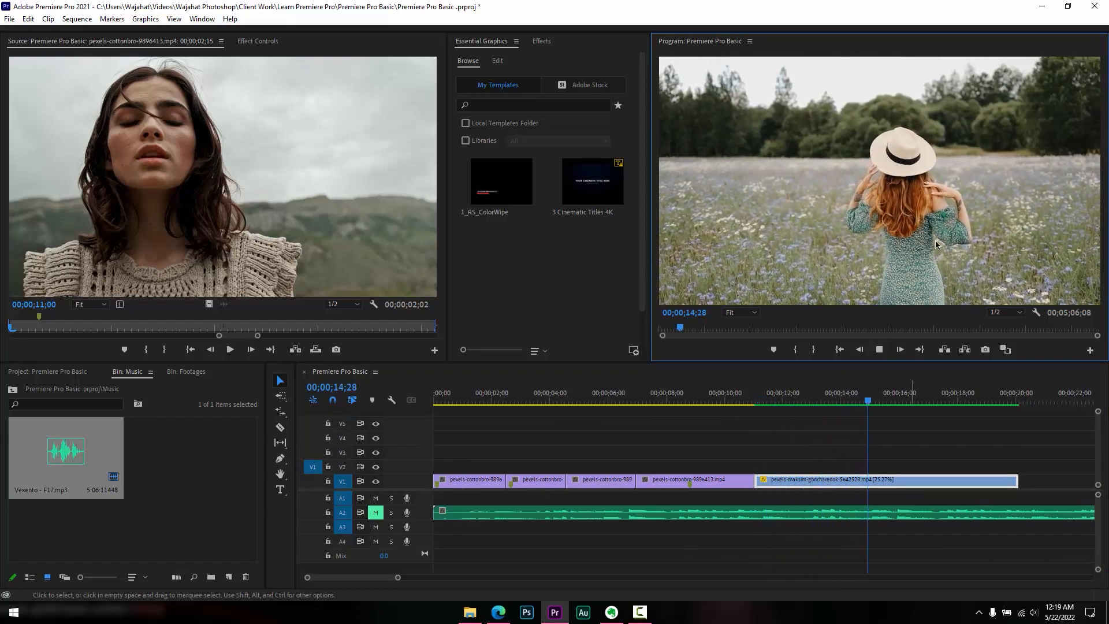
{"action": "left_click", "coordinate": [881, 359]}
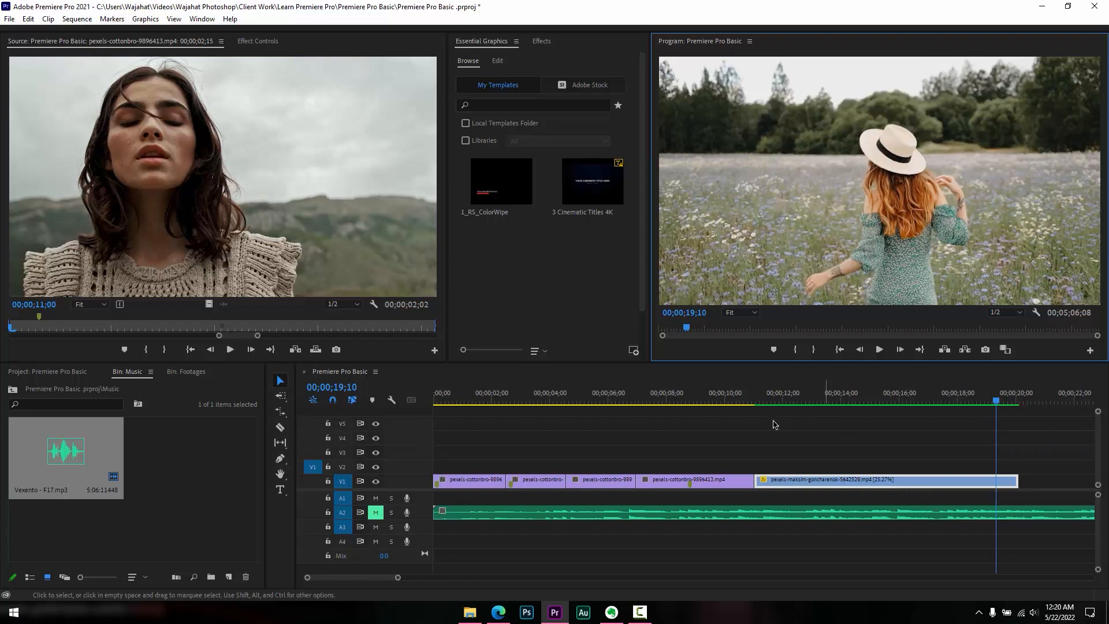
{"action": "left_click", "coordinate": [280, 413]}
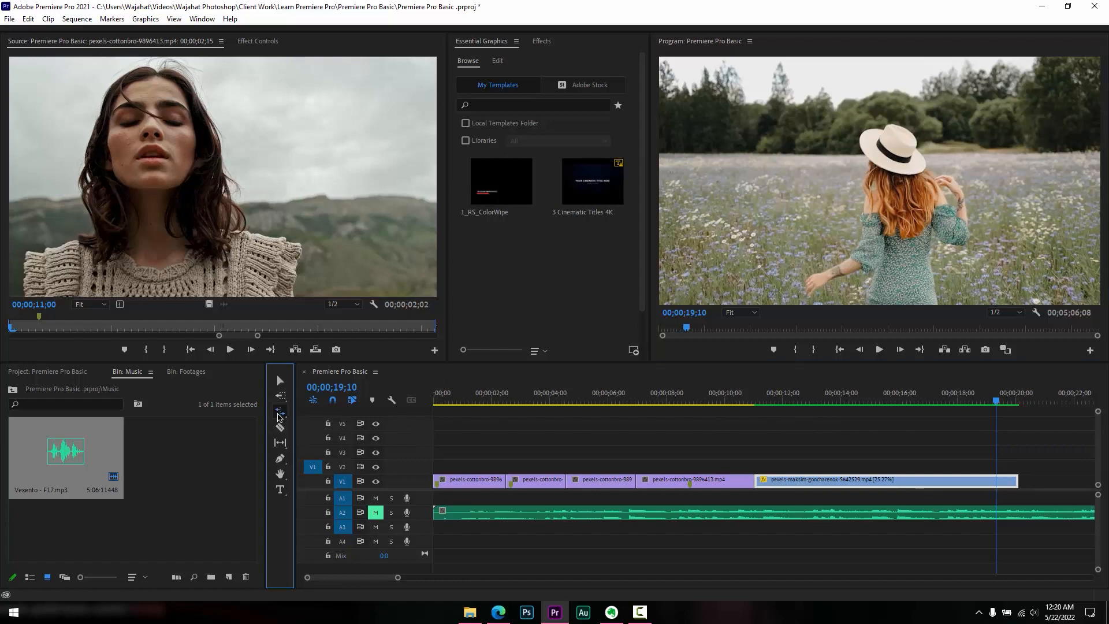
{"action": "left_click_drag", "start_coordinate": [280, 412], "coordinate": [339, 439]}
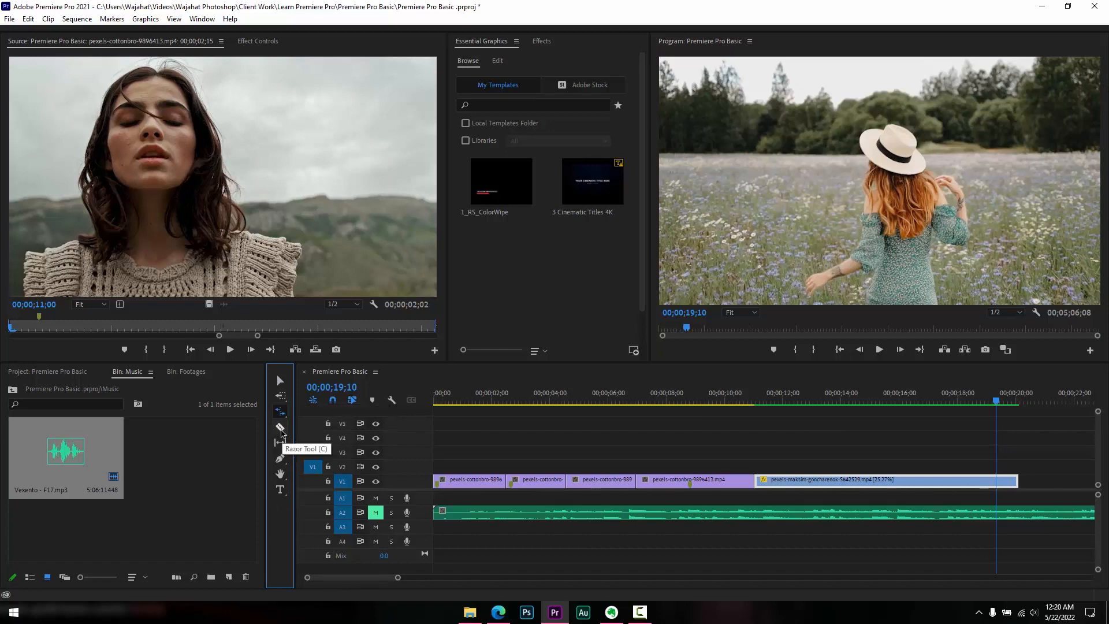
{"action": "left_click", "coordinate": [281, 430]}
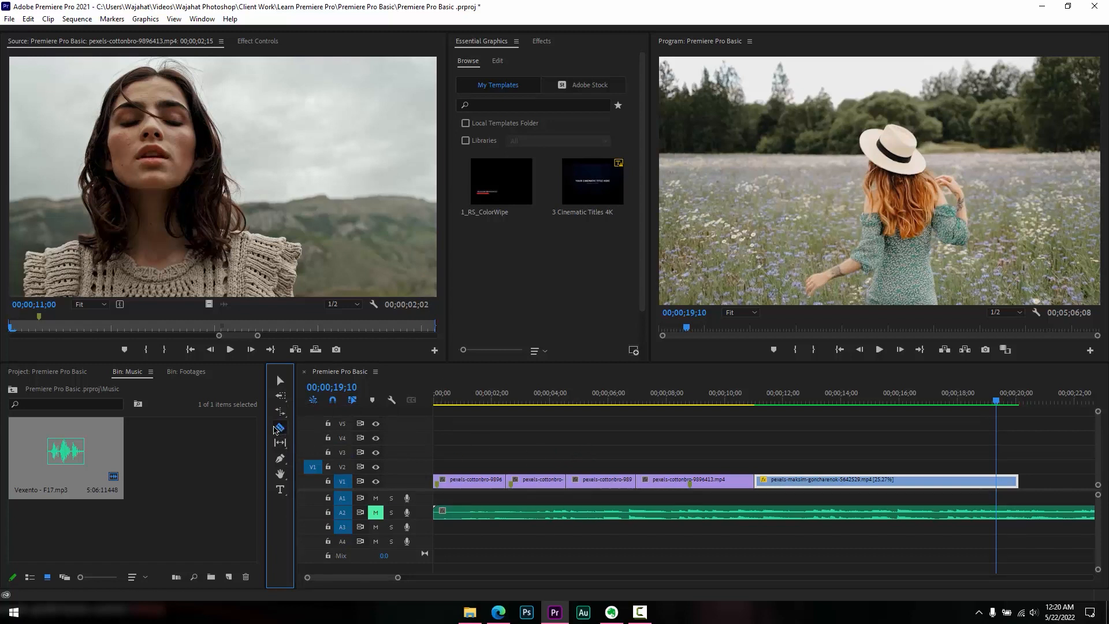
{"action": "key", "text": "v"}
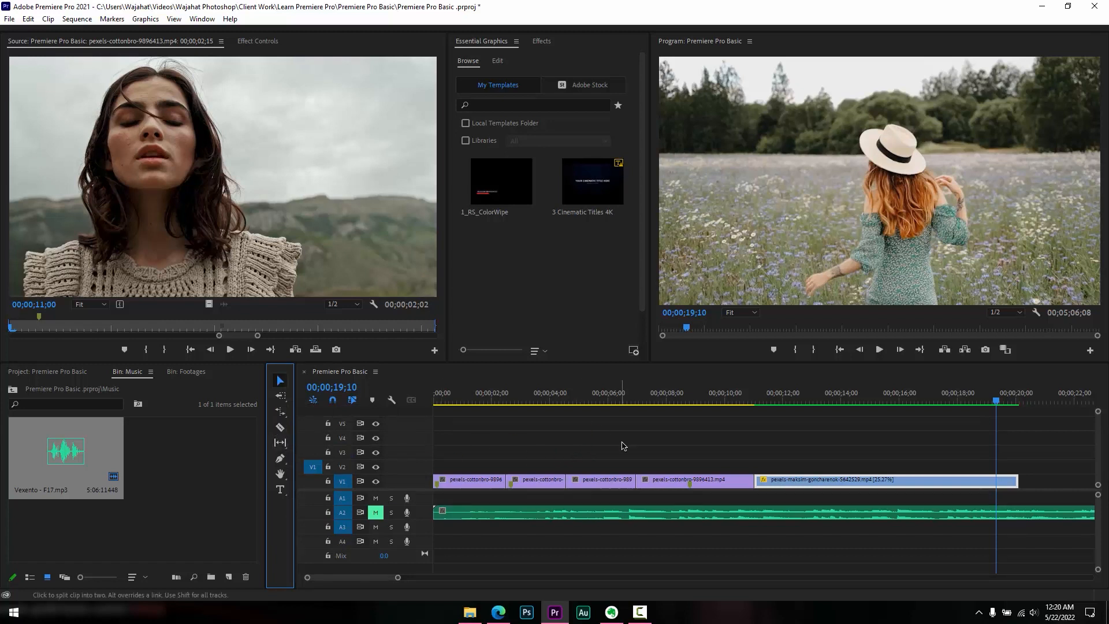
Split the flower-field clip at 00;00;13;26 with the Razor tool
{"action": "left_click", "coordinate": [835, 397]}
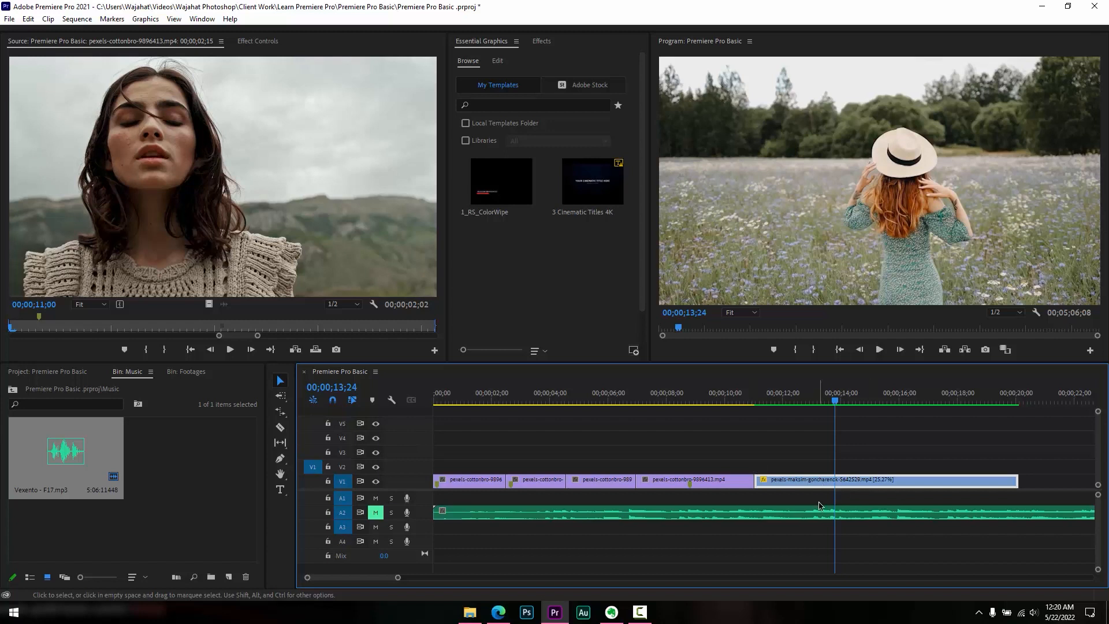
{"action": "left_click", "coordinate": [282, 429]}
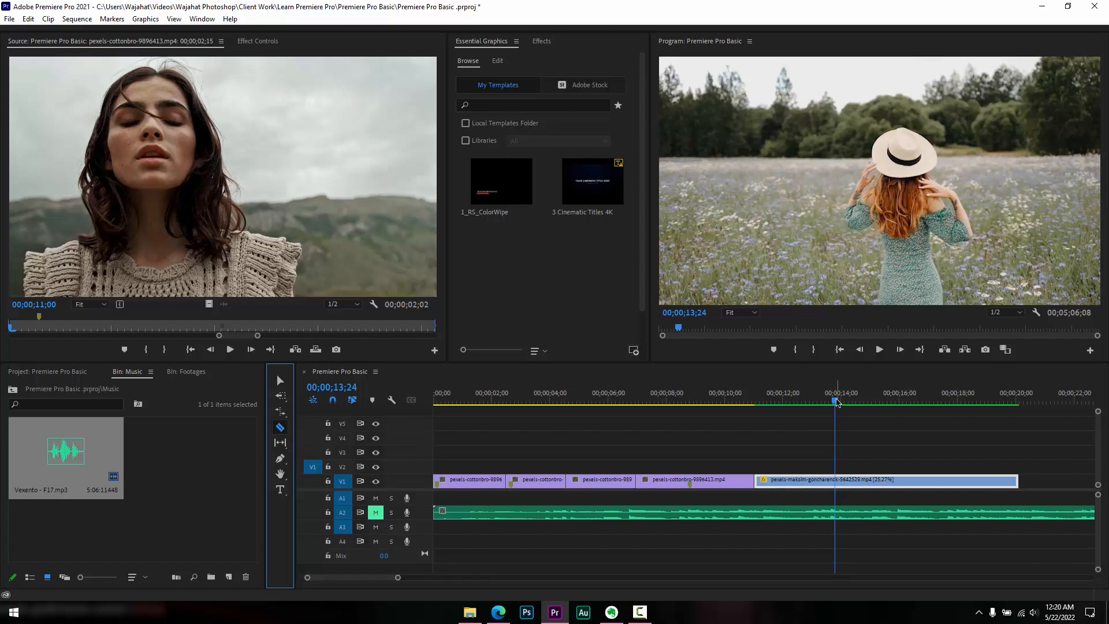
{"action": "left_click", "coordinate": [837, 402]}
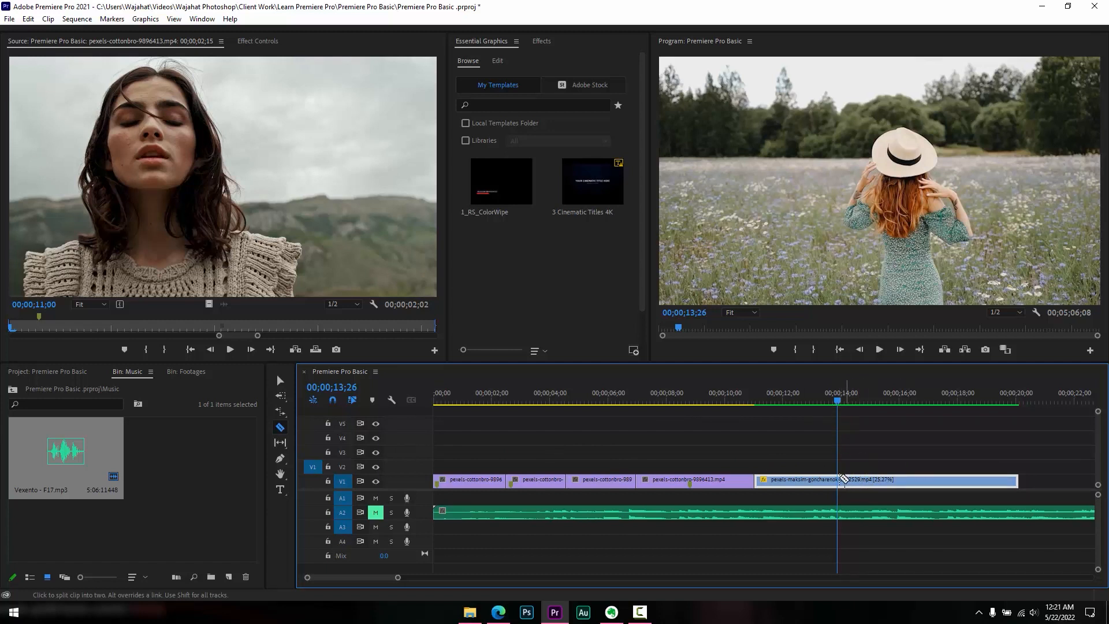
{"action": "left_click", "coordinate": [841, 480]}
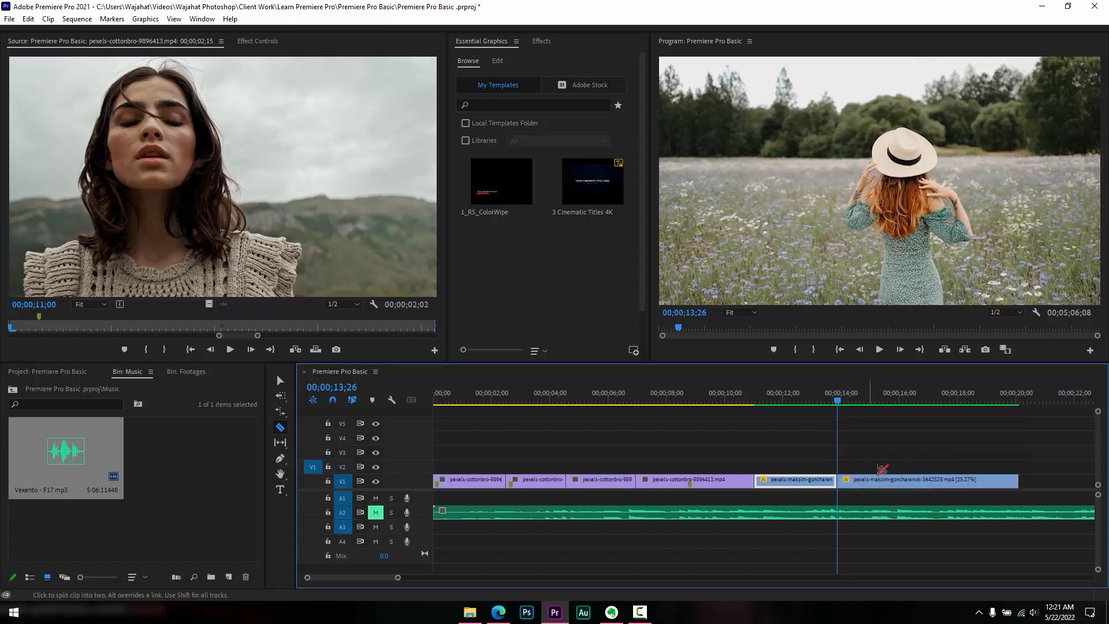
Split the flower-field clip again at 00;00;15;12 with the Razor tool and move the cut pieces apart on V1
{"action": "left_click", "coordinate": [882, 397]}
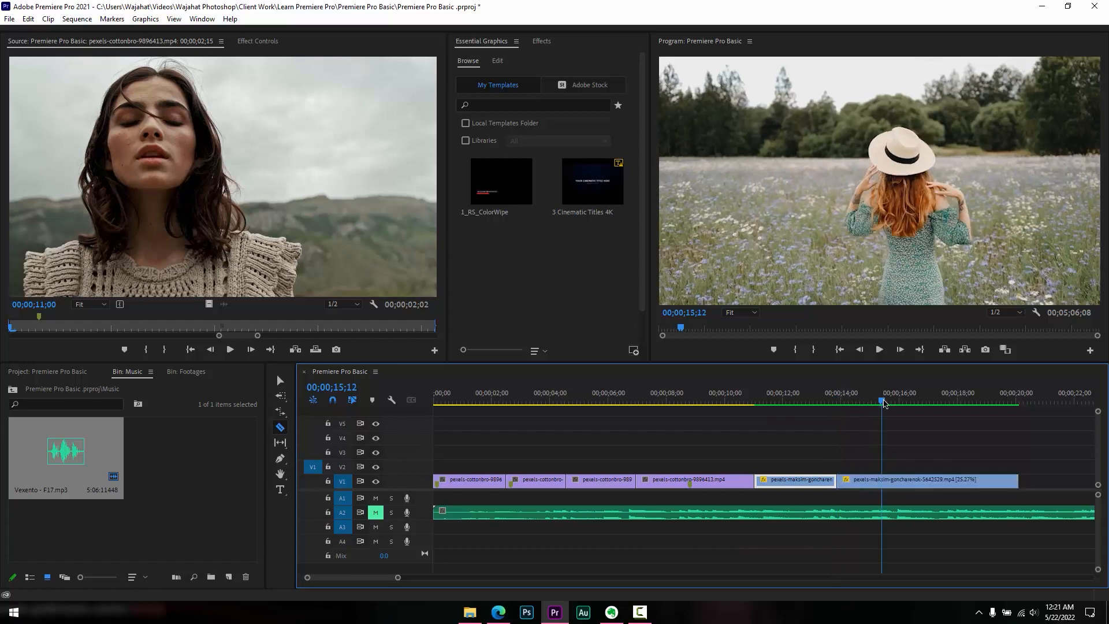
{"action": "left_click", "coordinate": [884, 480]}
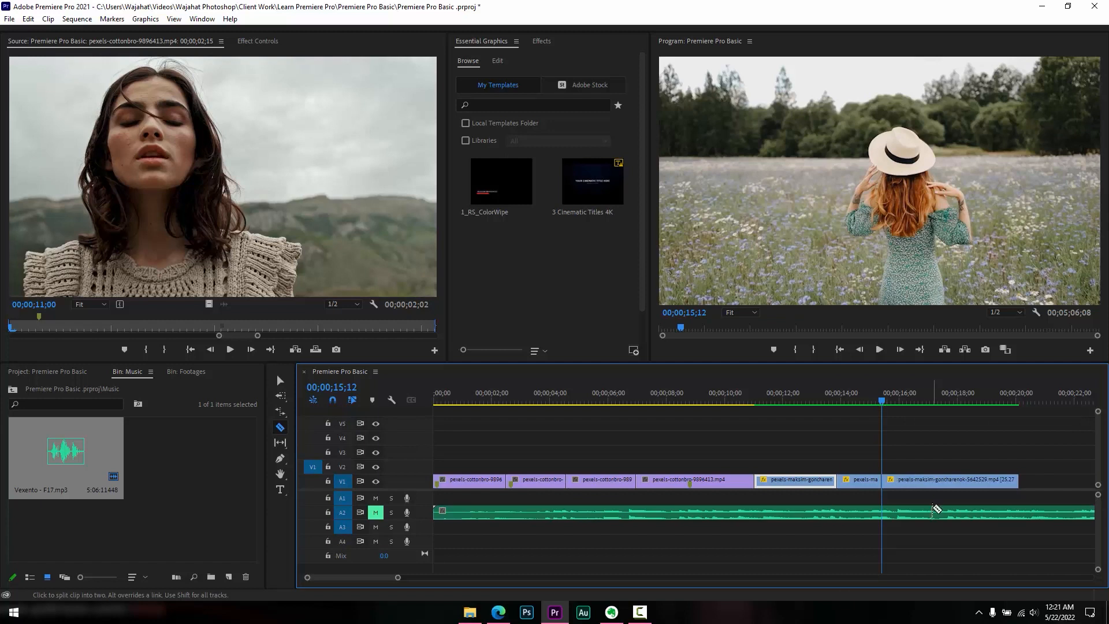
{"action": "left_click_drag", "start_coordinate": [882, 400], "coordinate": [825, 405]}
{"action": "key", "text": "v"}
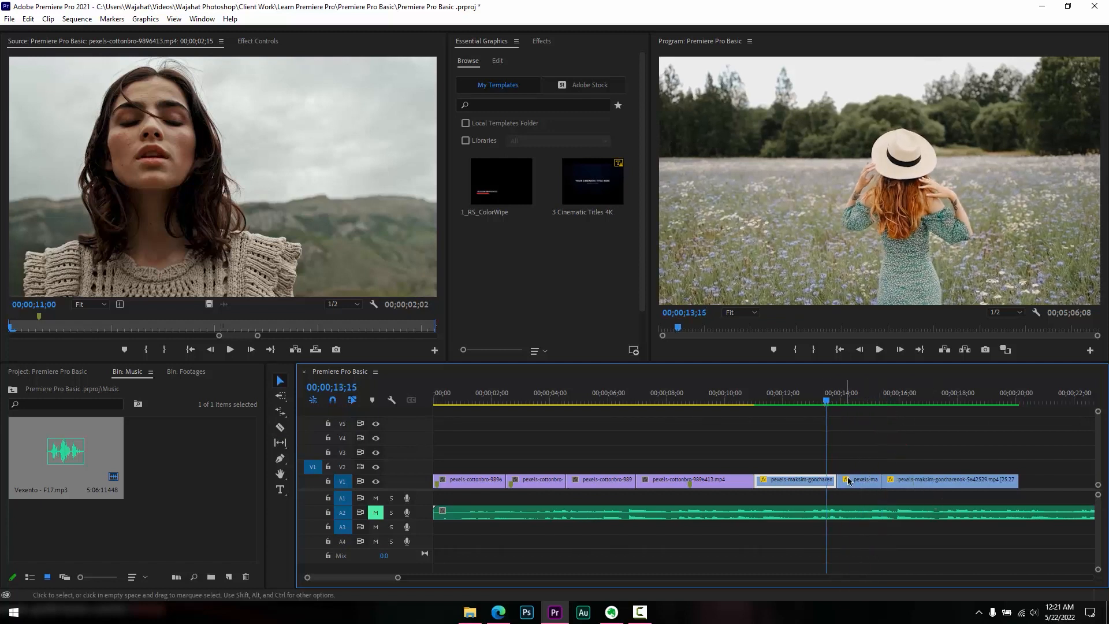
{"action": "left_click_drag", "start_coordinate": [860, 463], "coordinate": [898, 484]}
{"action": "left_click_drag", "start_coordinate": [898, 484], "coordinate": [876, 481]}
{"action": "left_click", "coordinate": [880, 442]}
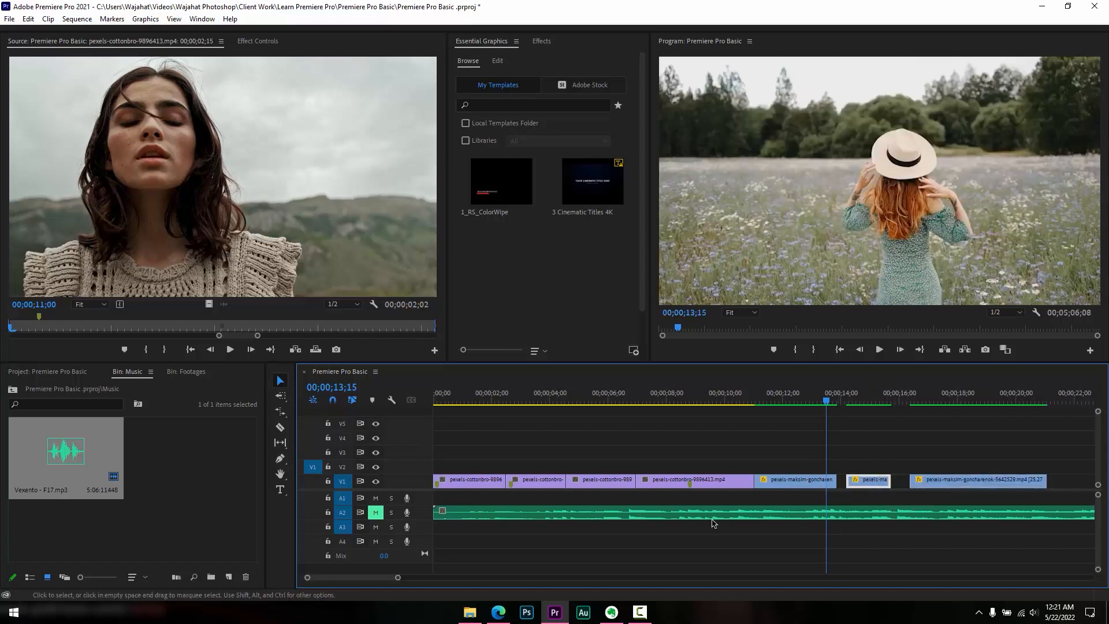
Undo the piece moves and the Razor cuts in the flower-field clip on V1
{"action": "key", "text": "c"}
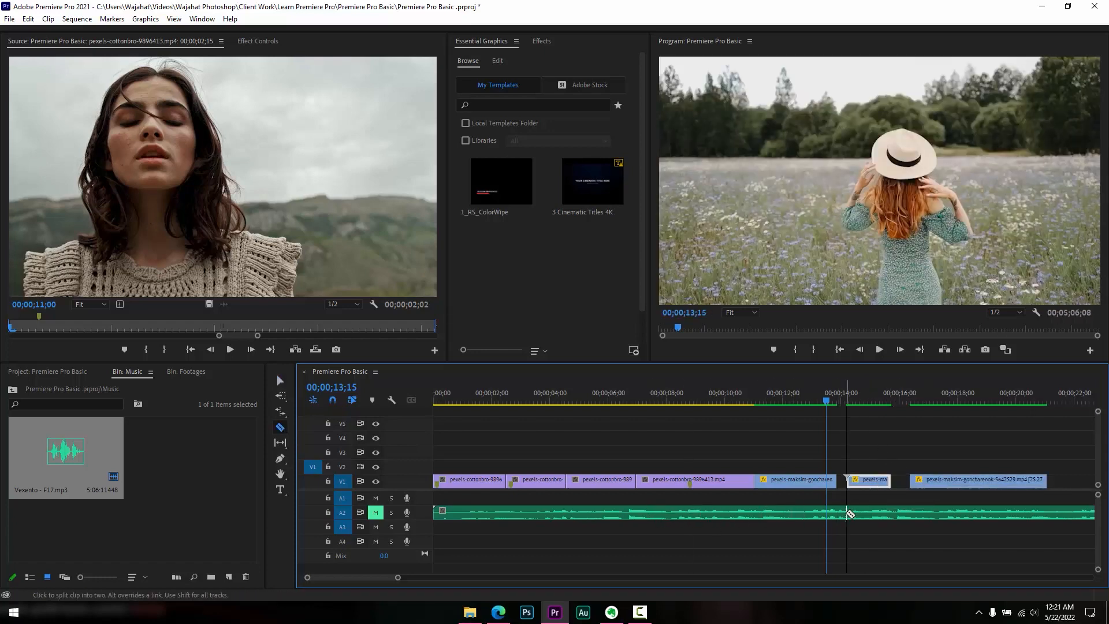
{"action": "key", "text": "ctrl+z"}
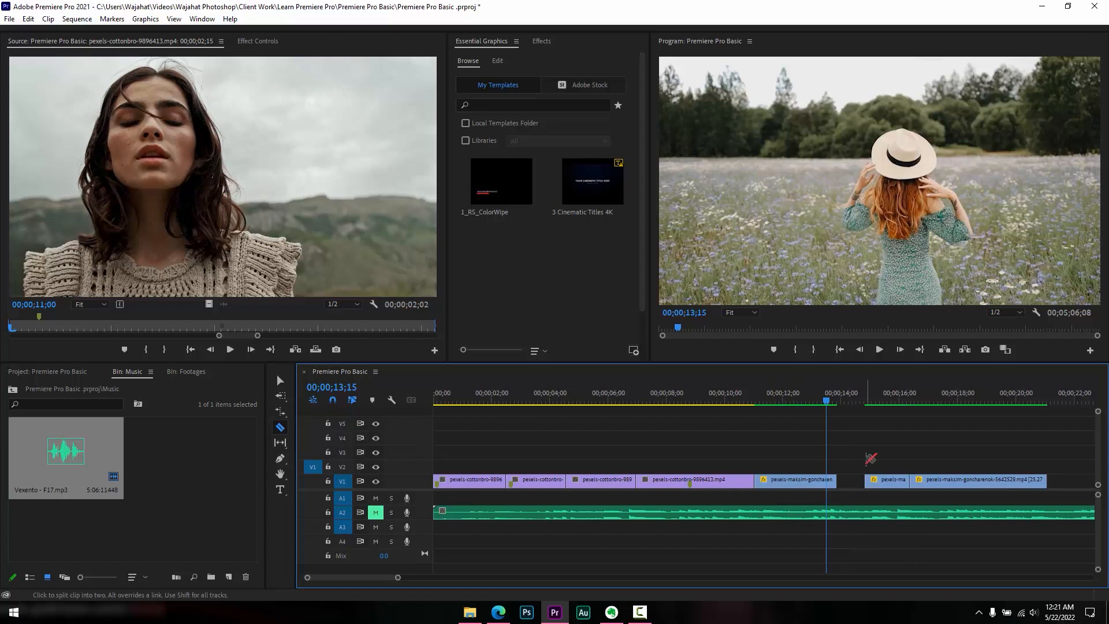
{"action": "key", "text": "ctrl+z"}
{"action": "key", "text": "ctrl+z"}
{"action": "key", "text": "ctrl+z"}
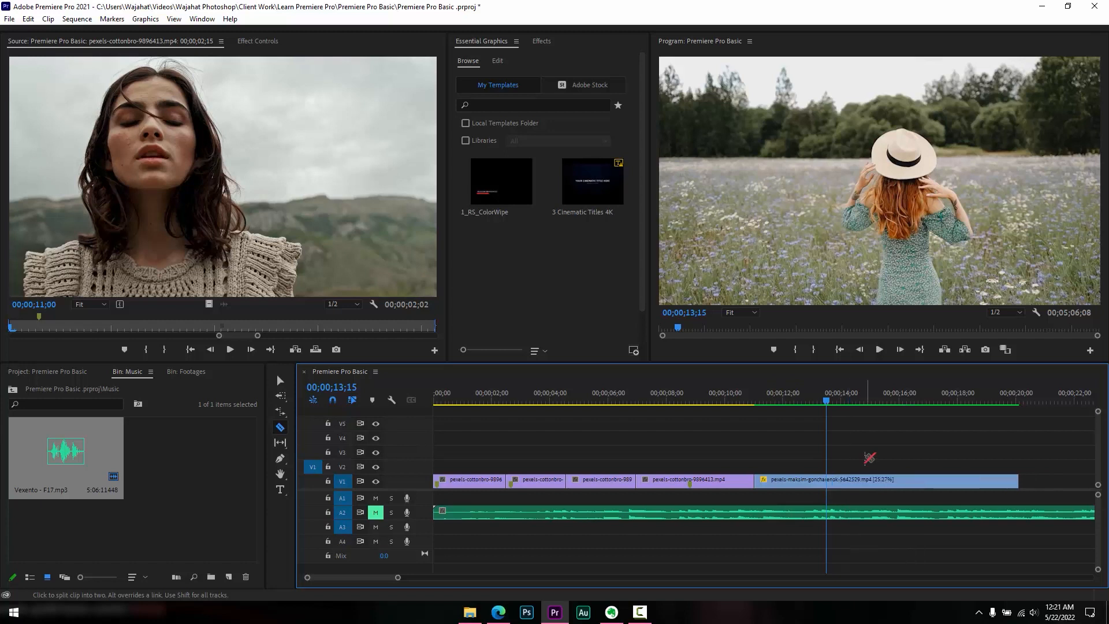
Try a Razor cut in the flower-field clip at 00;00;13;15 and undo it
{"action": "left_click", "coordinate": [279, 429]}
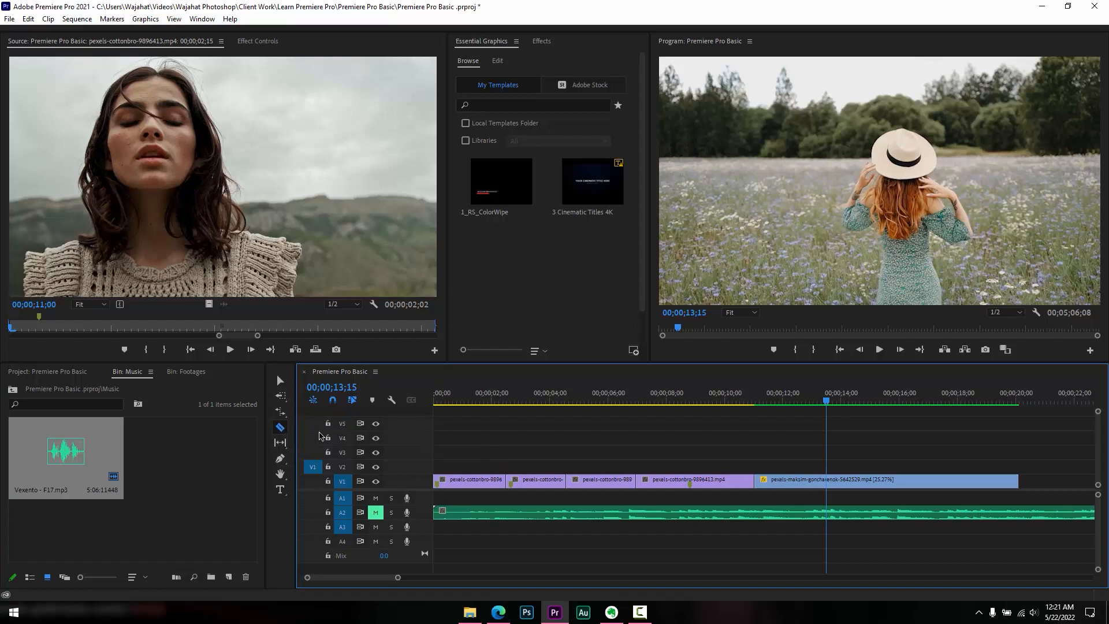
{"action": "left_click", "coordinate": [828, 486]}
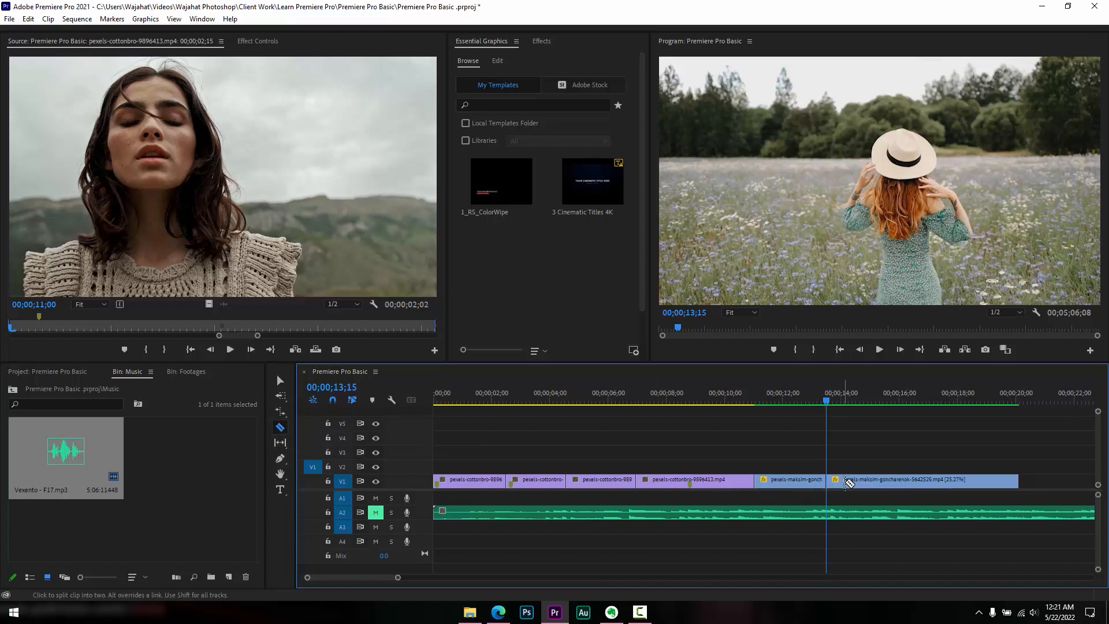
{"action": "key", "text": "ctrl+z"}
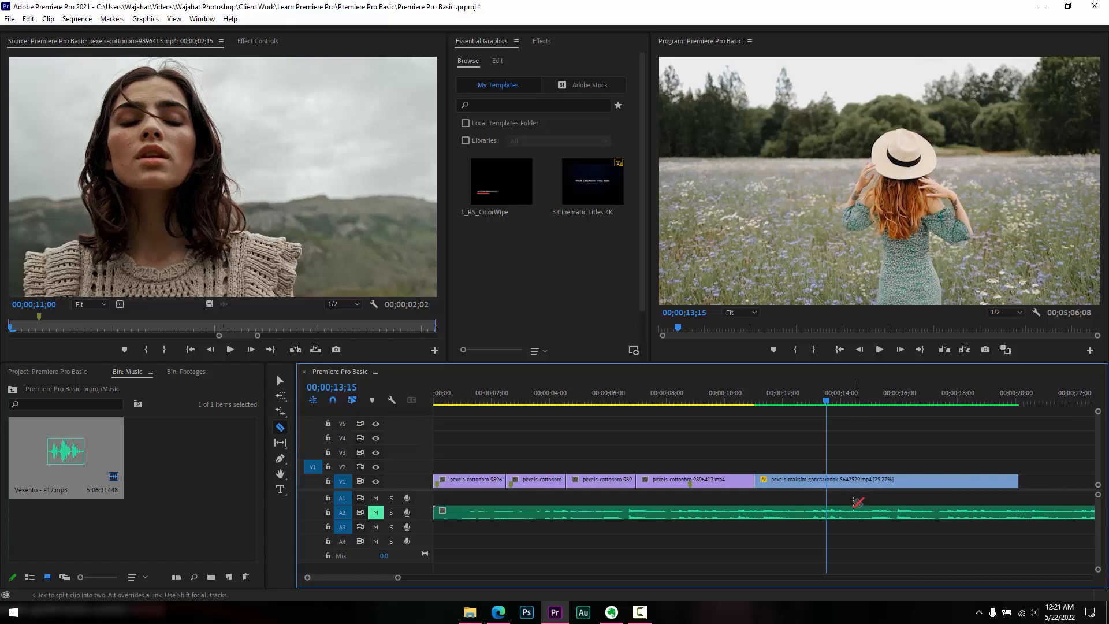
Step the playhead back seven frames to 00;00;13;08
{"action": "key", "text": "v"}
{"action": "key", "text": "Left"}
{"action": "key", "text": "Left"}
{"action": "key", "text": "Left"}
{"action": "key", "text": "Left"}
{"action": "key", "text": "Left"}
{"action": "key", "text": "Left"}
{"action": "key", "text": "Left"}
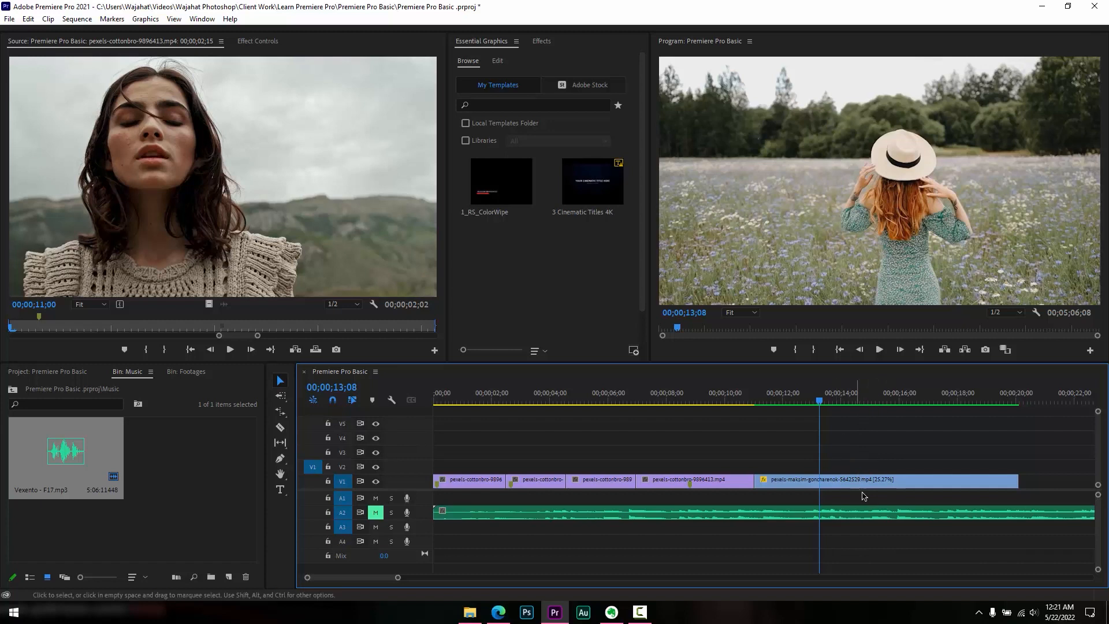
Split the flower-field clip and the music on all tracks at once at about 00;00;16;01 with the Razor tool
{"action": "key", "text": "c"}
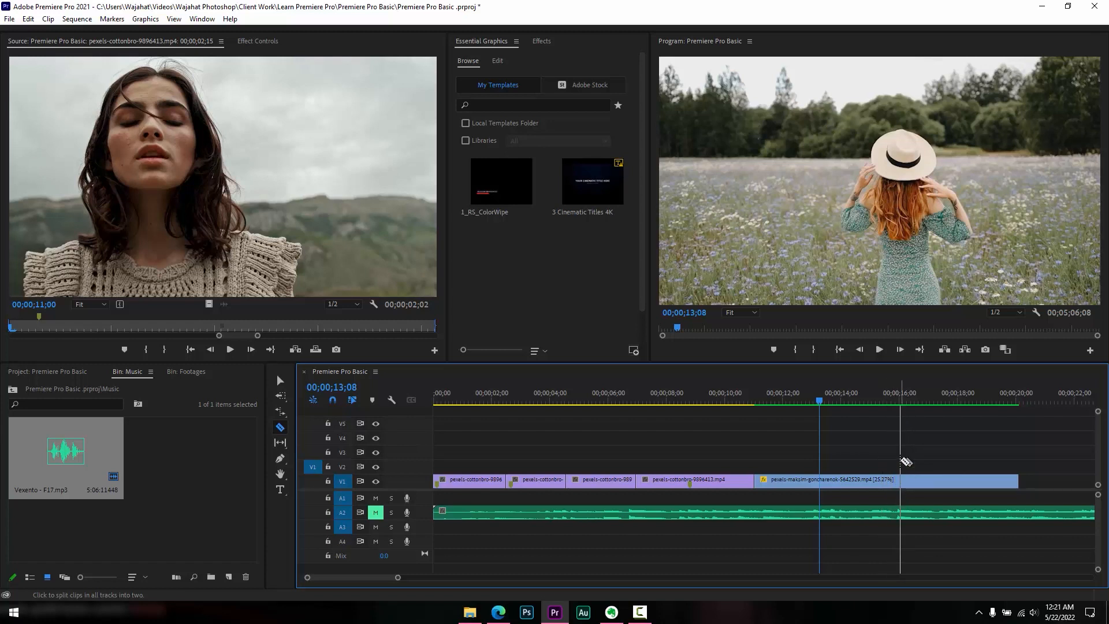
{"action": "left_click", "coordinate": [900, 461], "text": "shift"}
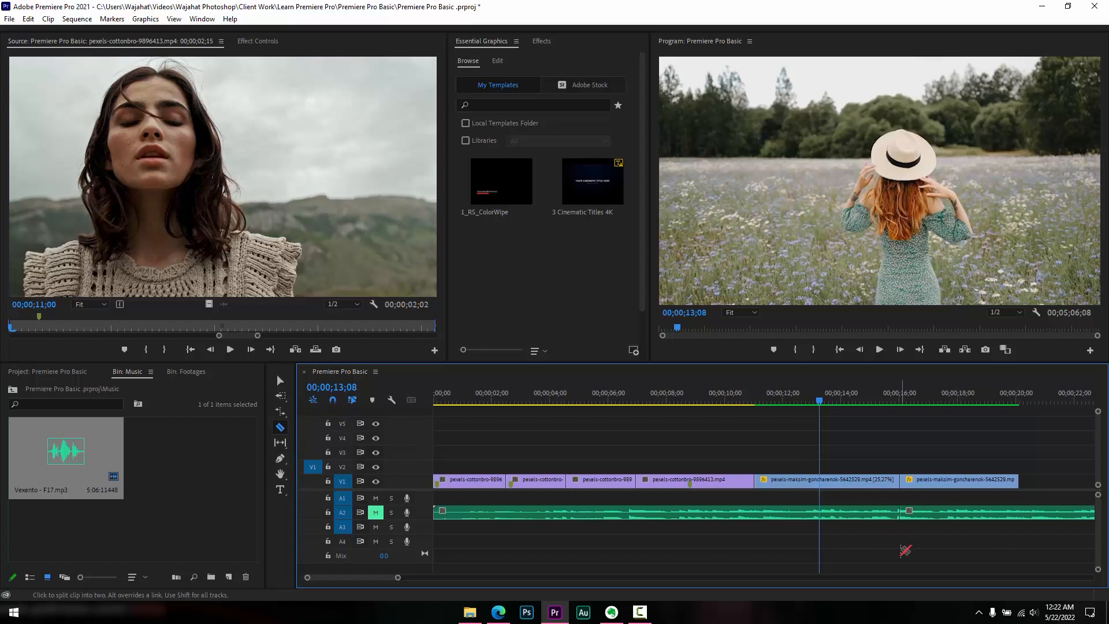
{"action": "key", "text": "v"}
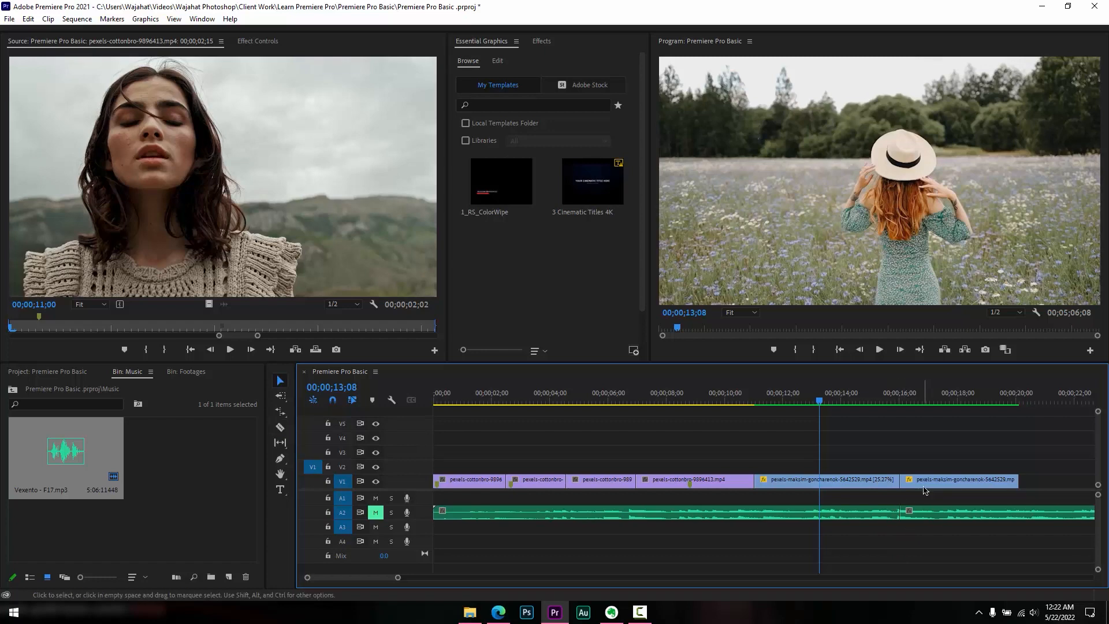
Duplicate the flower-field pieces from V1 onto V2 and V3, and the music pieces from A2 onto A3 and A4
{"action": "left_click_drag", "start_coordinate": [924, 490], "coordinate": [860, 456]}
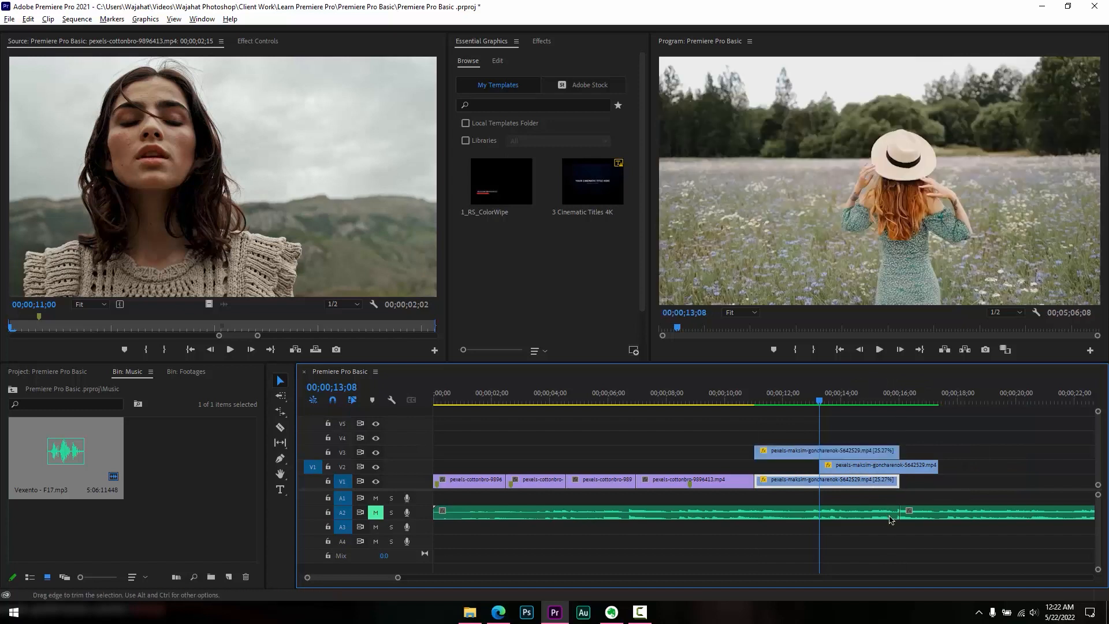
{"action": "left_click_drag", "start_coordinate": [872, 515], "coordinate": [976, 527]}
{"action": "left_click", "coordinate": [924, 513]}
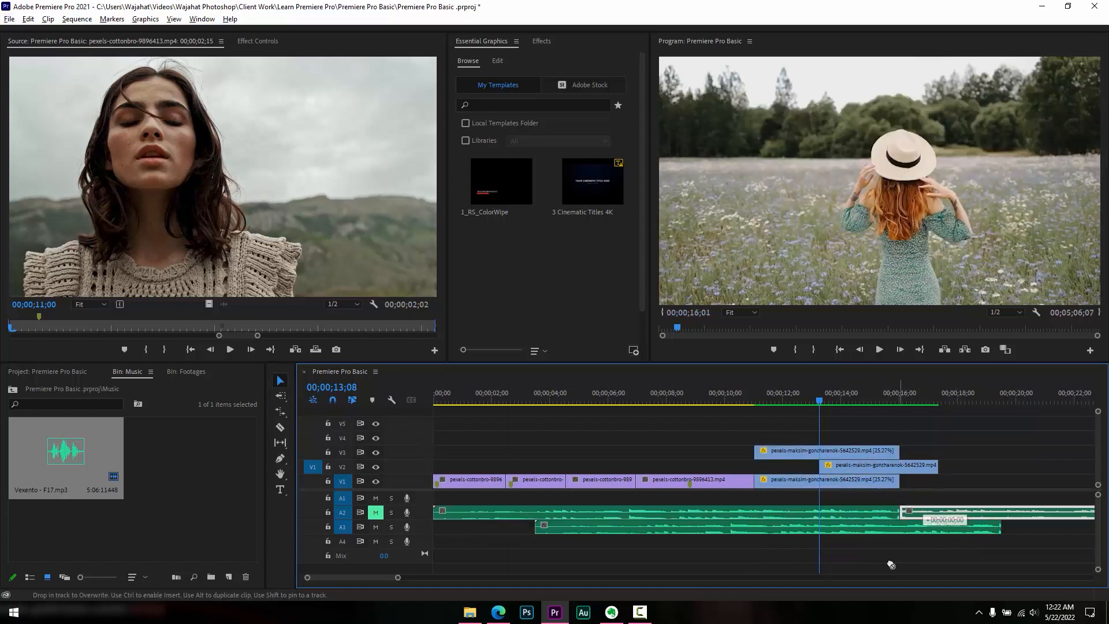
{"action": "left_click_drag", "start_coordinate": [892, 565], "coordinate": [844, 544]}
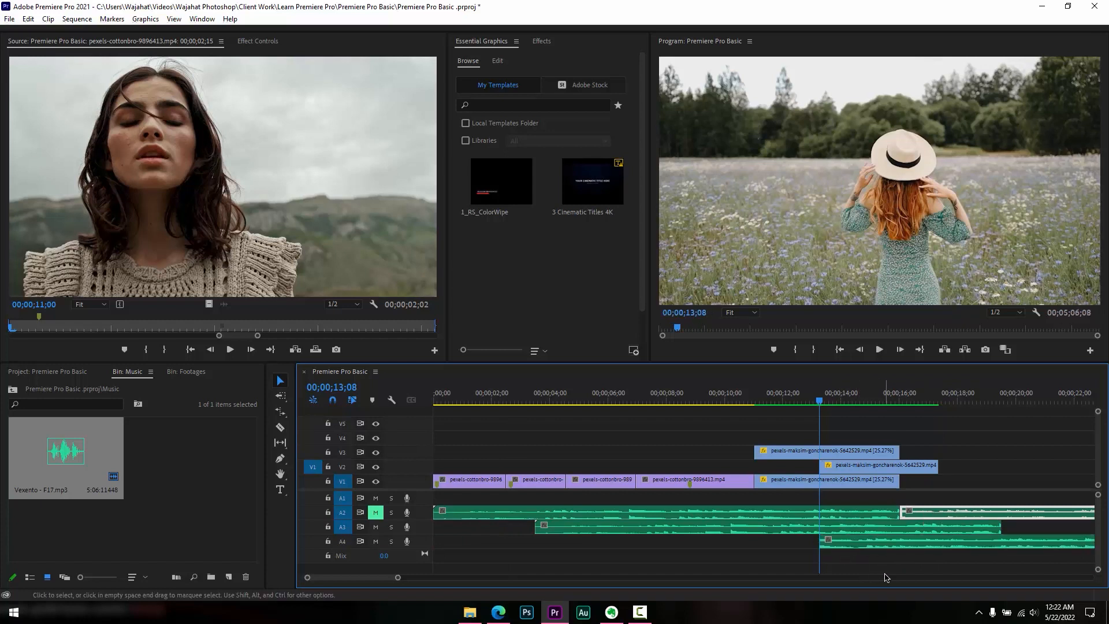
Rejoin the two music pieces on A2 with Join Through Edits
{"action": "left_click", "coordinate": [789, 398]}
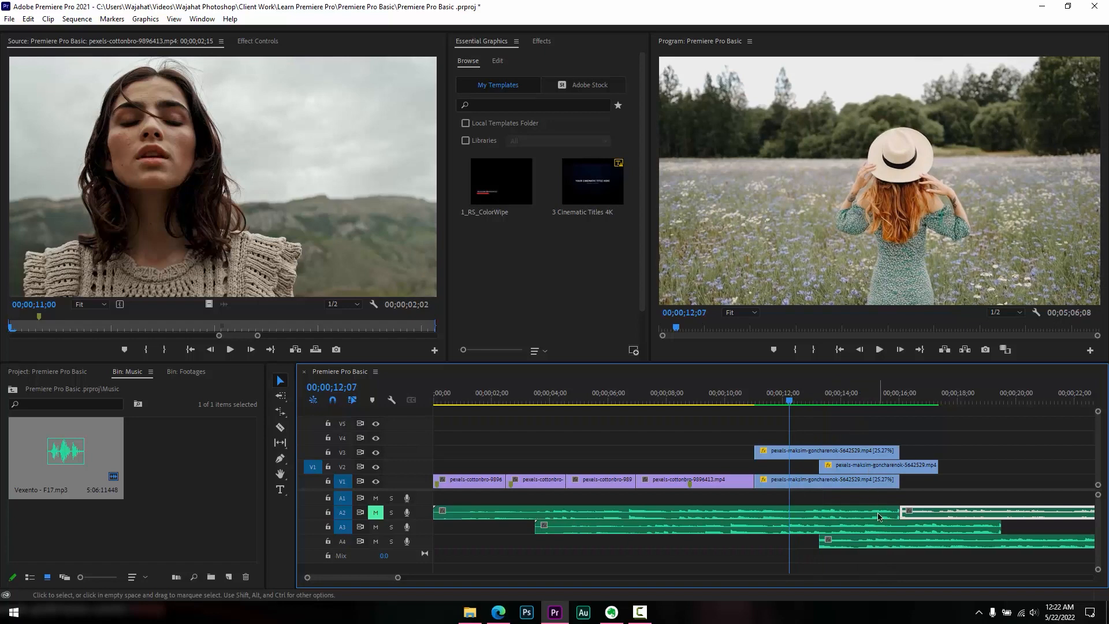
{"action": "right_click", "coordinate": [899, 517]}
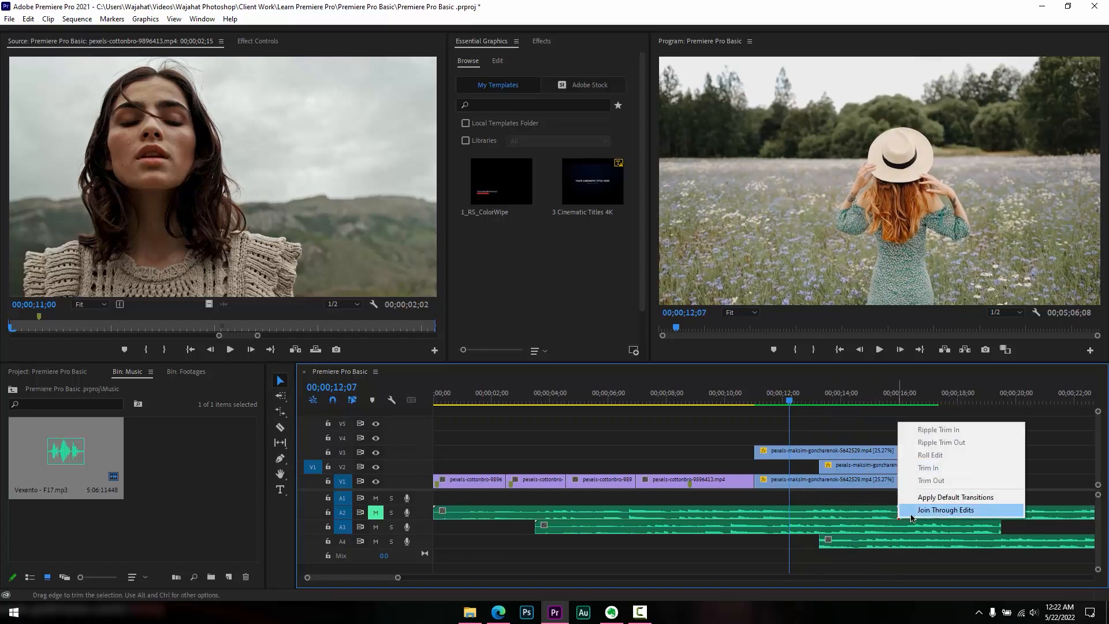
{"action": "left_click", "coordinate": [912, 510]}
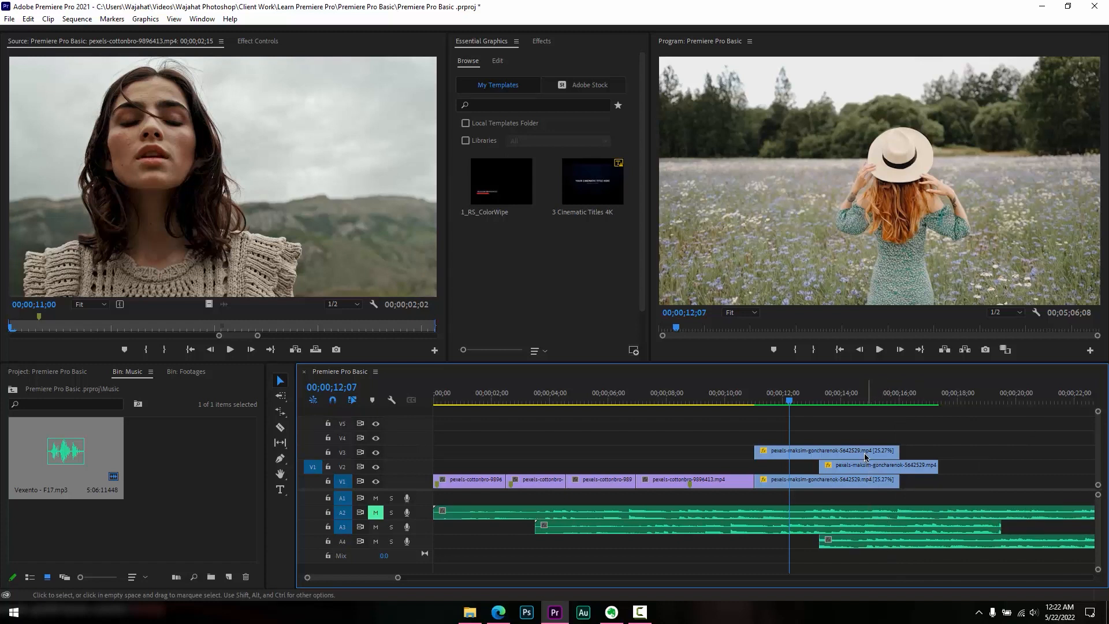
Try cutting the clips on V2, V1, A2 and A3 one by one at the same point and undo those cuts
{"action": "key", "text": "c"}
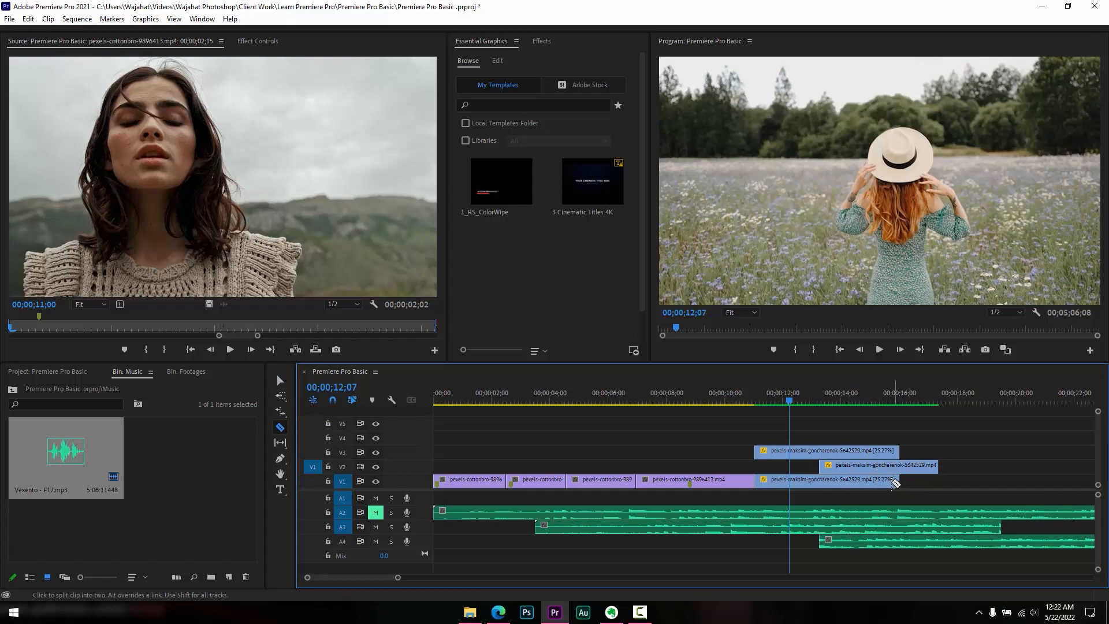
{"action": "left_click", "coordinate": [874, 465]}
{"action": "left_click", "coordinate": [874, 480]}
{"action": "left_click", "coordinate": [874, 512]}
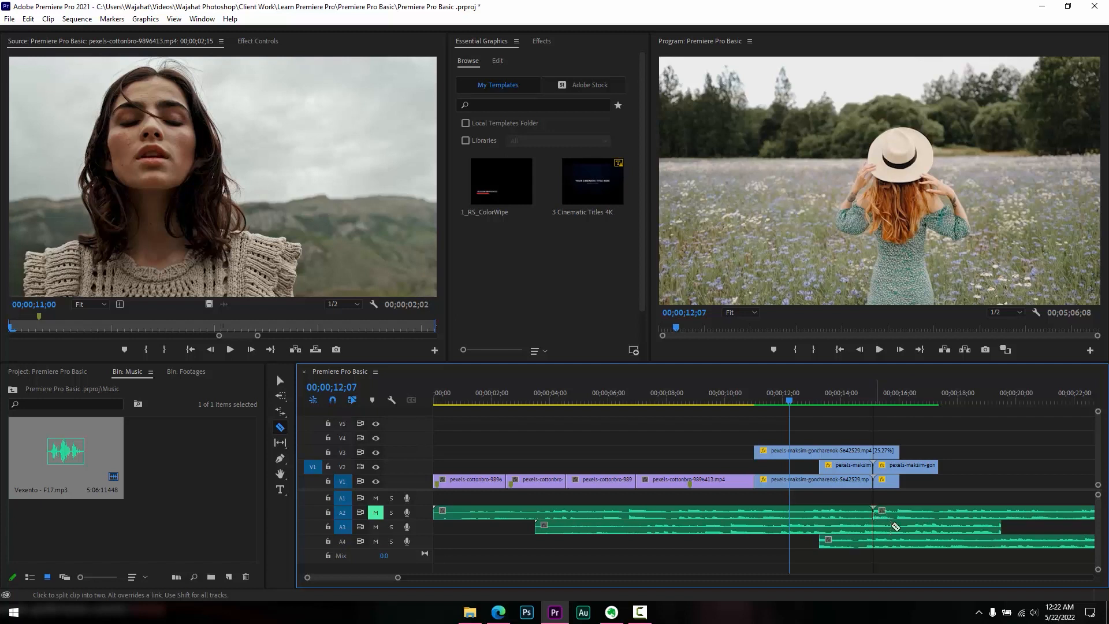
{"action": "left_click", "coordinate": [874, 525]}
{"action": "key", "text": "ctrl+z"}
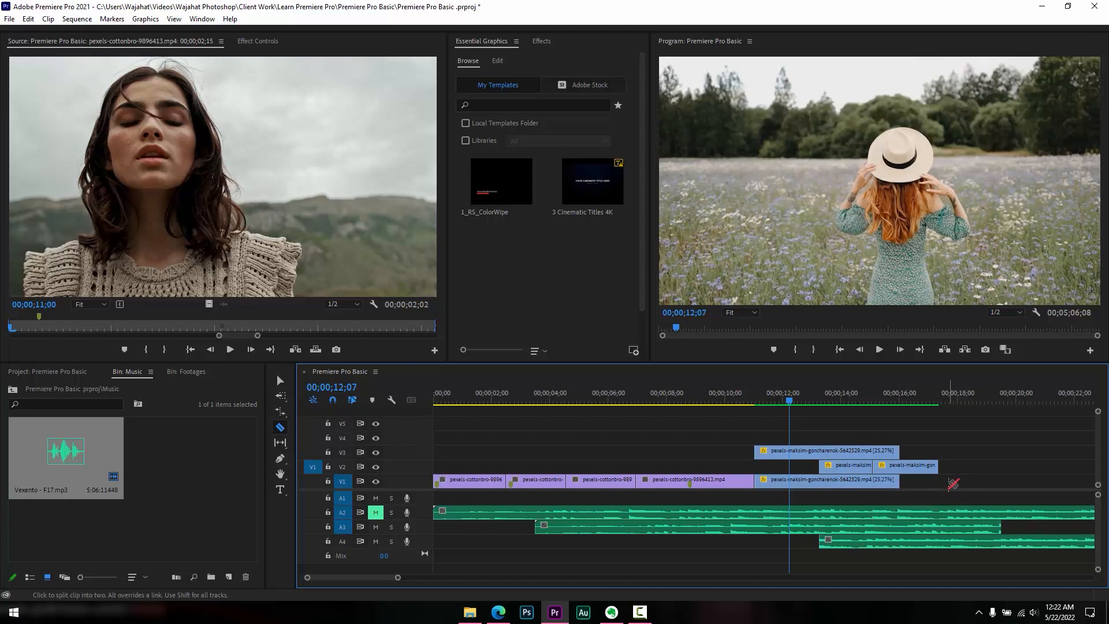
{"action": "key", "text": "ctrl+z"}
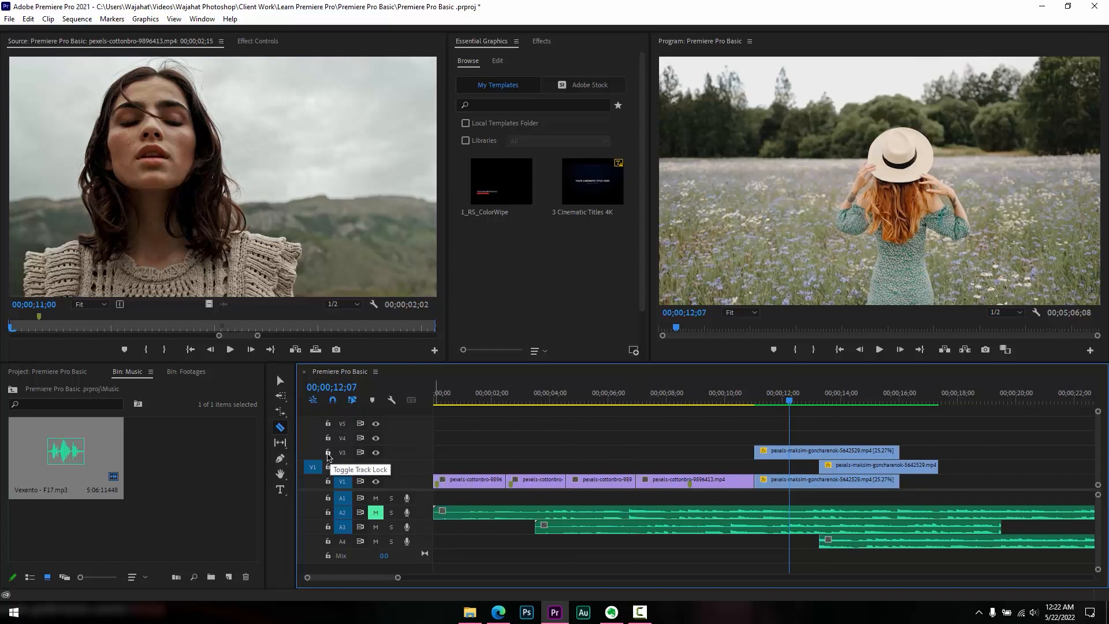
Lock tracks V3 and A4 and split the clips on all unlocked tracks at one point with the Razor tool
{"action": "left_click", "coordinate": [328, 453]}
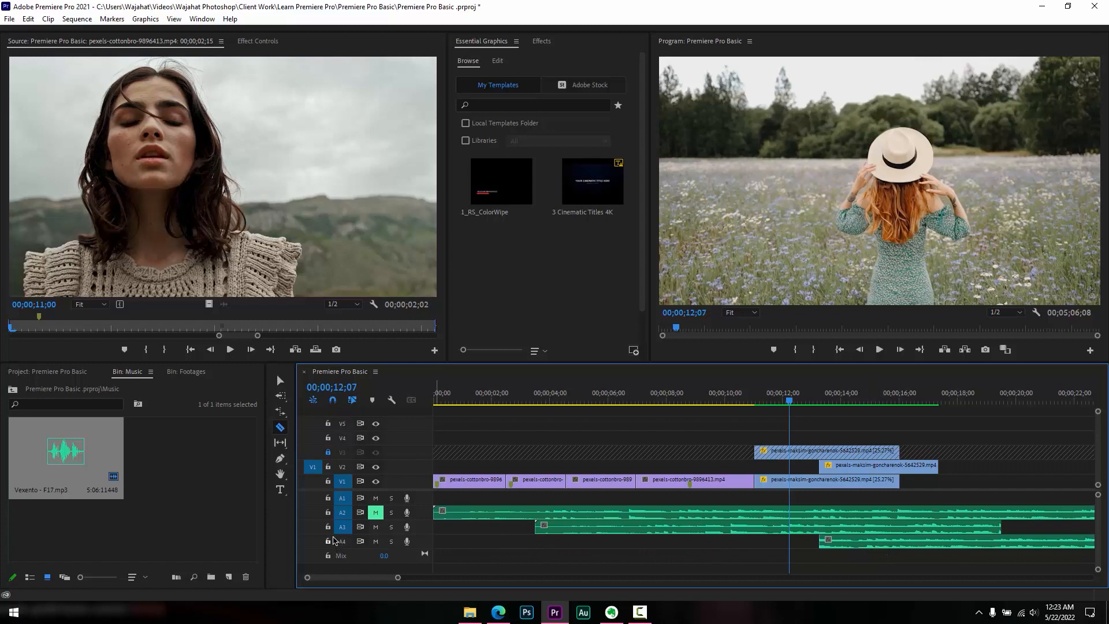
{"action": "left_click", "coordinate": [329, 541]}
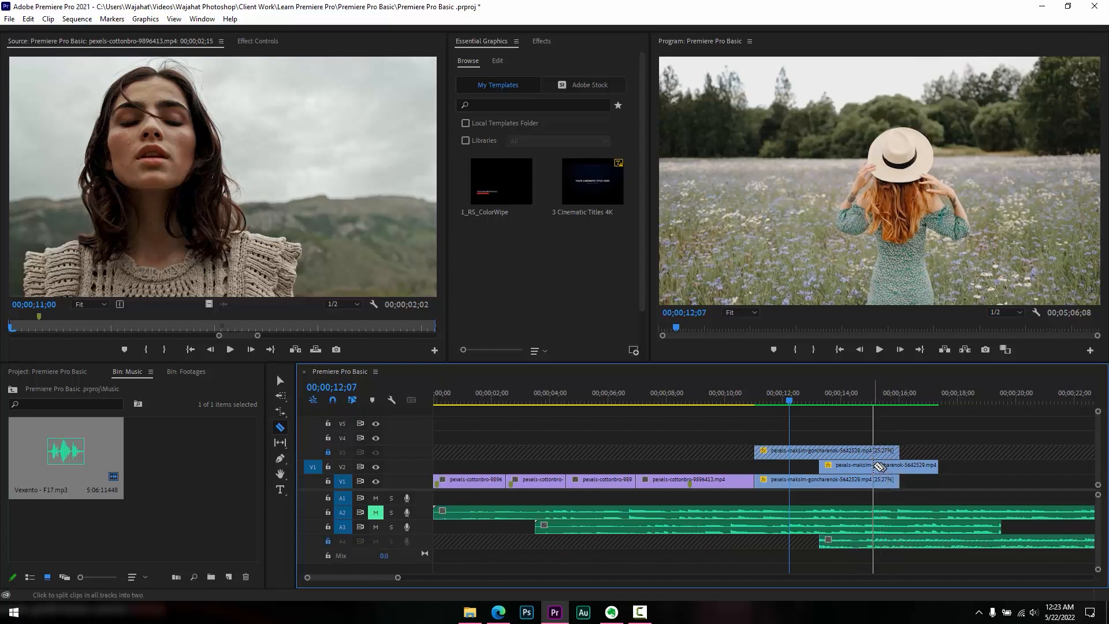
{"action": "left_click", "coordinate": [865, 466], "text": "shift"}
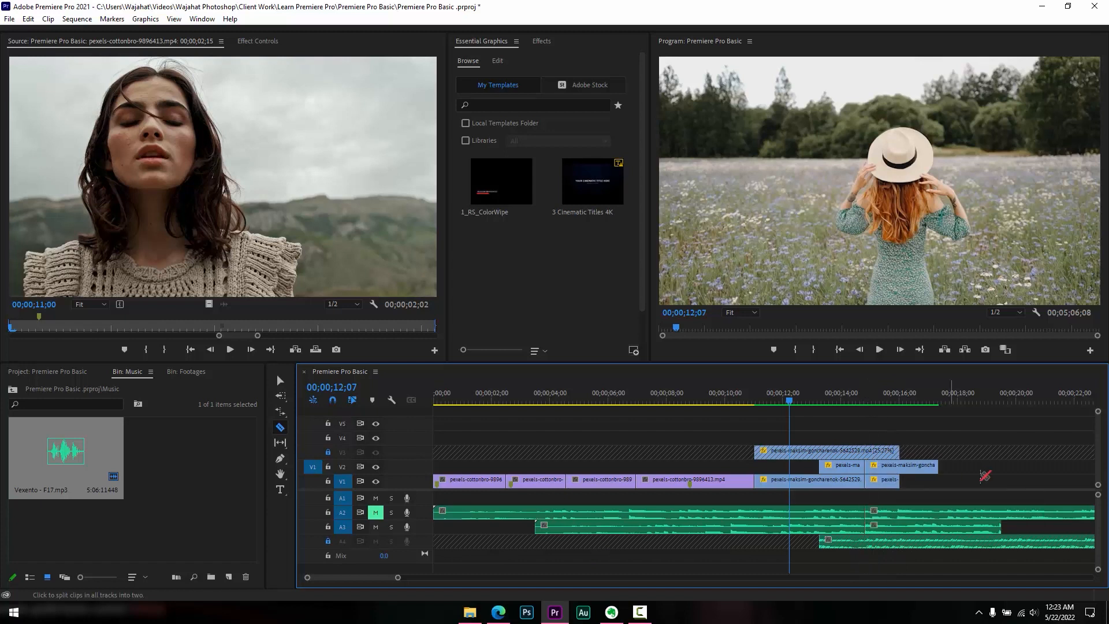
{"action": "key", "text": "v"}
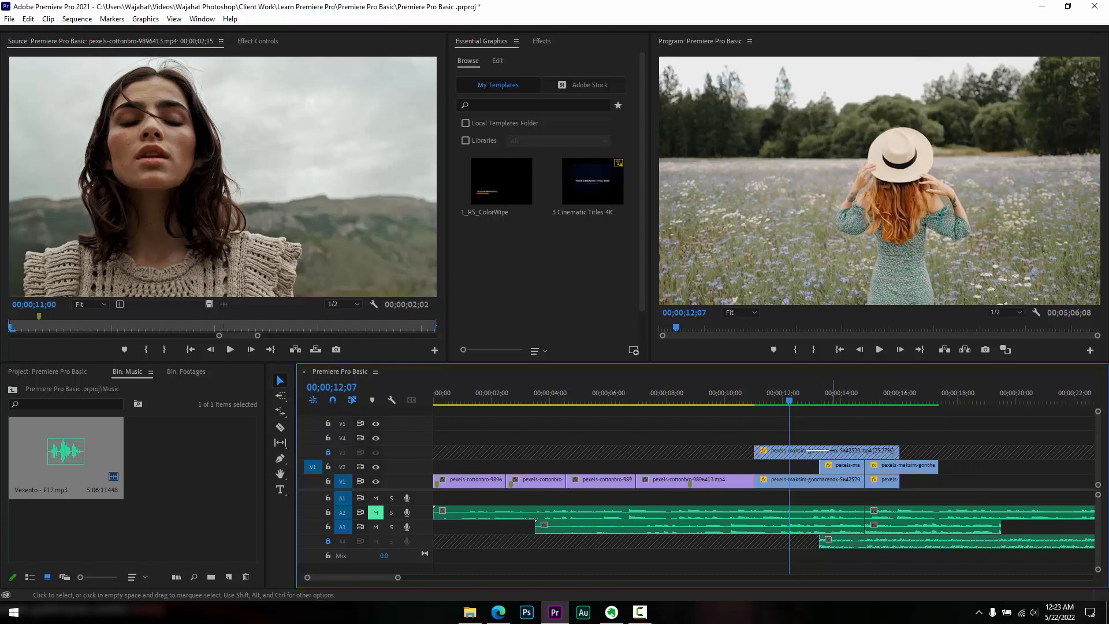
Unlock tracks V3 and A4
{"action": "left_click", "coordinate": [327, 453]}
{"action": "left_click_drag", "start_coordinate": [866, 453], "coordinate": [870, 461]}
{"action": "key", "text": "ctrl+z"}
{"action": "left_click", "coordinate": [328, 542]}
{"action": "left_click", "coordinate": [328, 452]}
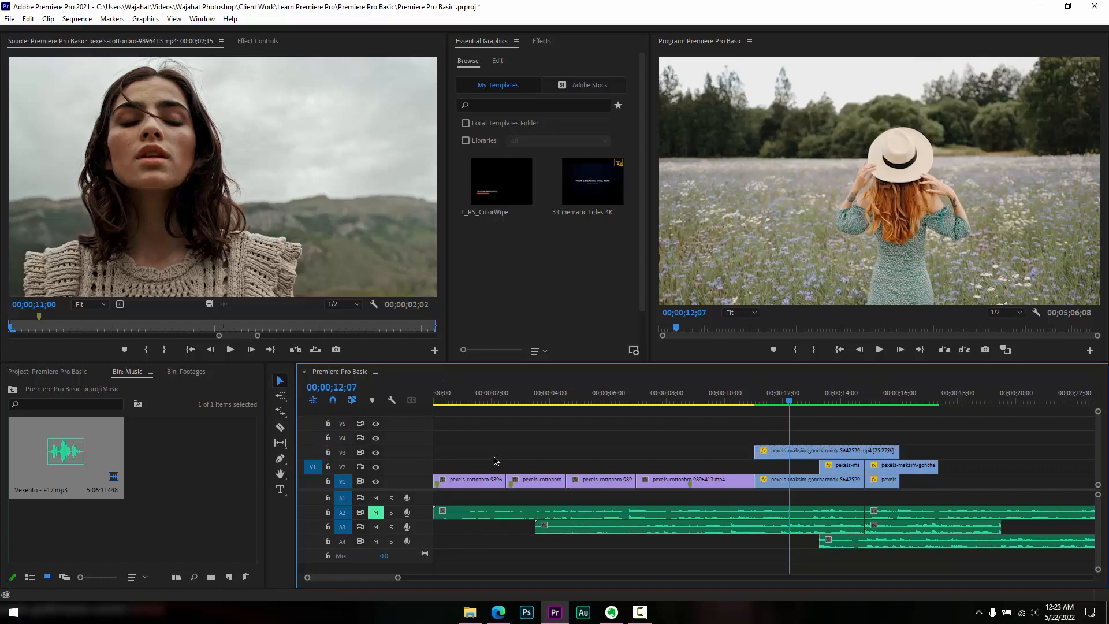
Play the sequence from just before the flower-field clips to check the stacked and split clips
{"action": "left_click", "coordinate": [747, 399]}
{"action": "key", "text": "space"}
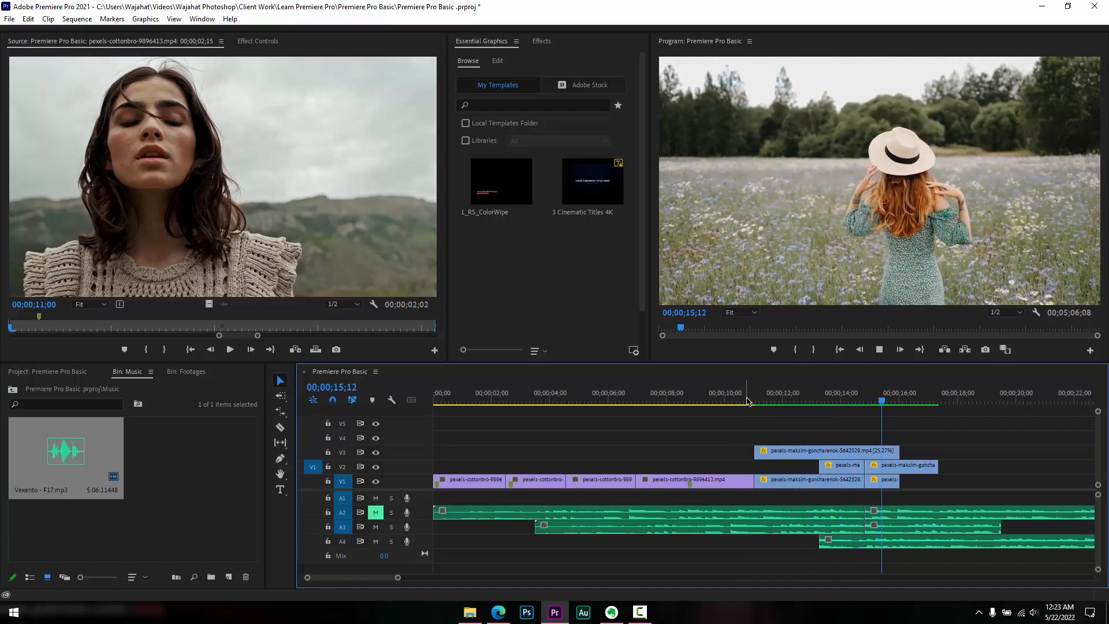
{"action": "key", "text": "space"}
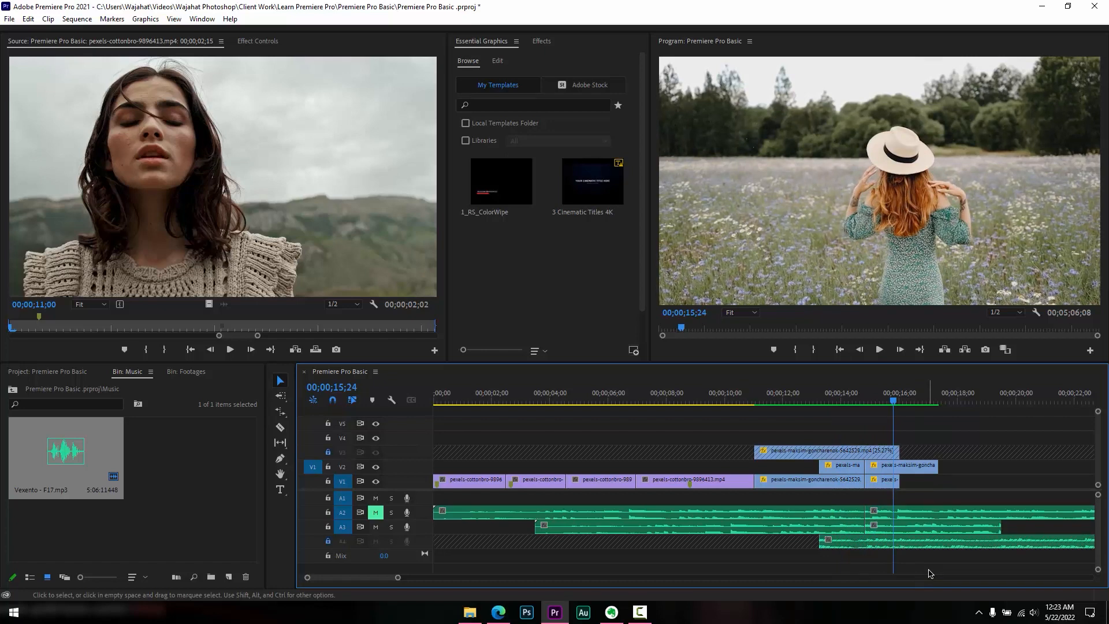
Undo the track locks, the multi-track cuts, the music join and the duplicated clips on V2, V3, A3 and A4
{"action": "key", "text": "ctrl+z"}
{"action": "key", "text": "ctrl+z"}
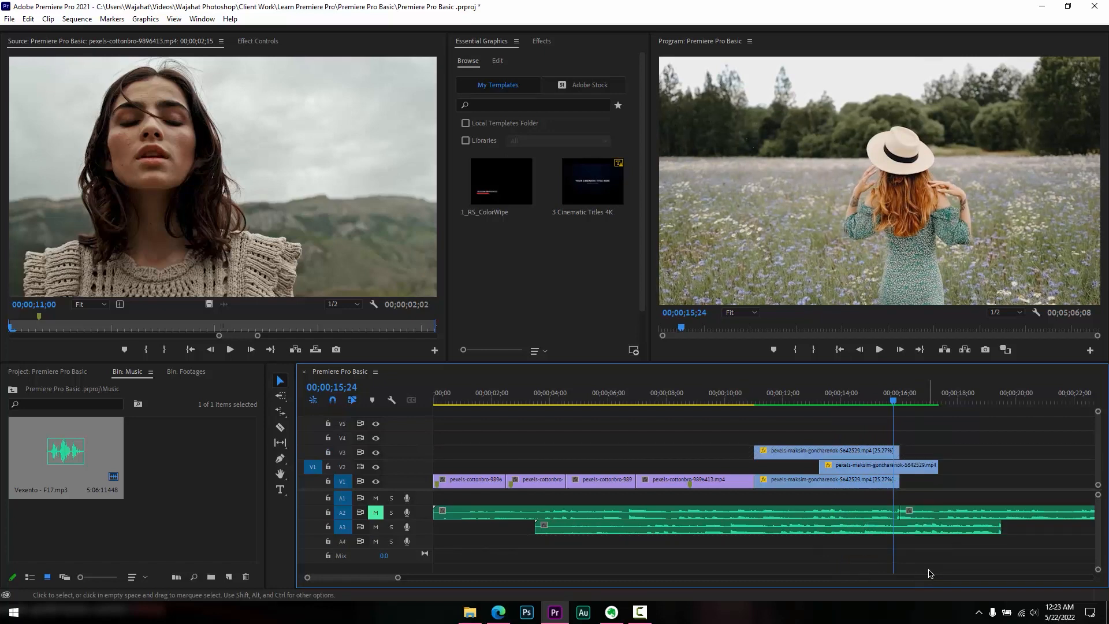
{"action": "key", "text": "ctrl+z"}
{"action": "key", "text": "ctrl+z"}
{"action": "key", "text": "ctrl+z"}
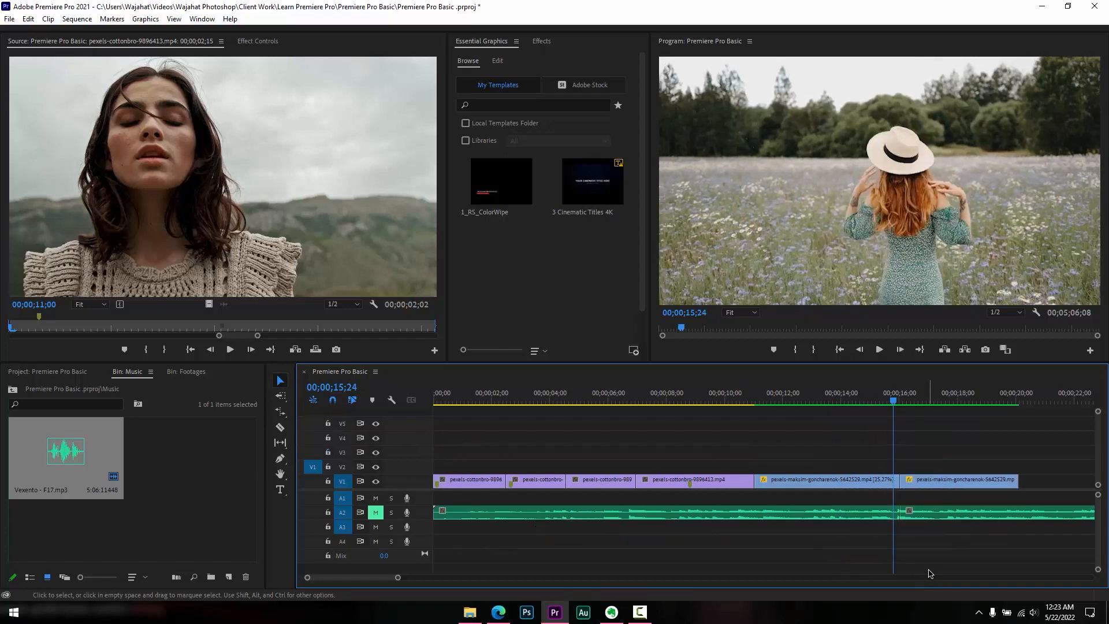
Increase the height of the video tracks until the V1 clips show thumbnails, with the Selection tool active
{"action": "left_click", "coordinate": [280, 443]}
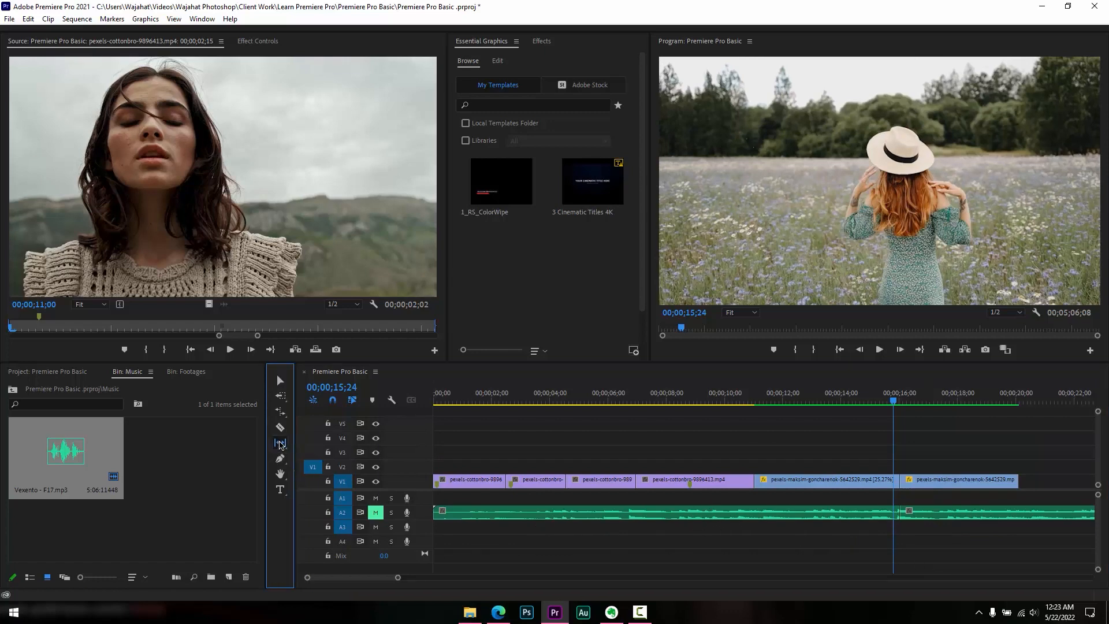
{"action": "key", "text": "v"}
{"action": "left_click", "coordinate": [1100, 486]}
{"action": "left_click_drag", "start_coordinate": [1100, 487], "coordinate": [1100, 478]}
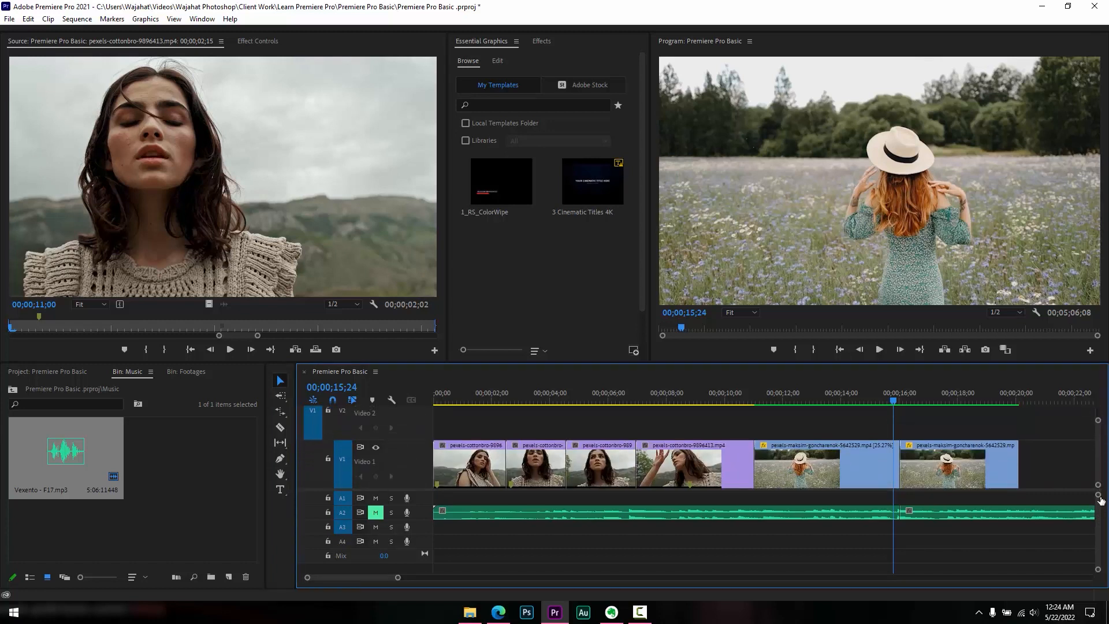
Increase the height of the audio tracks and unmute the music track A2
{"action": "left_click_drag", "start_coordinate": [1101, 501], "coordinate": [1100, 498]}
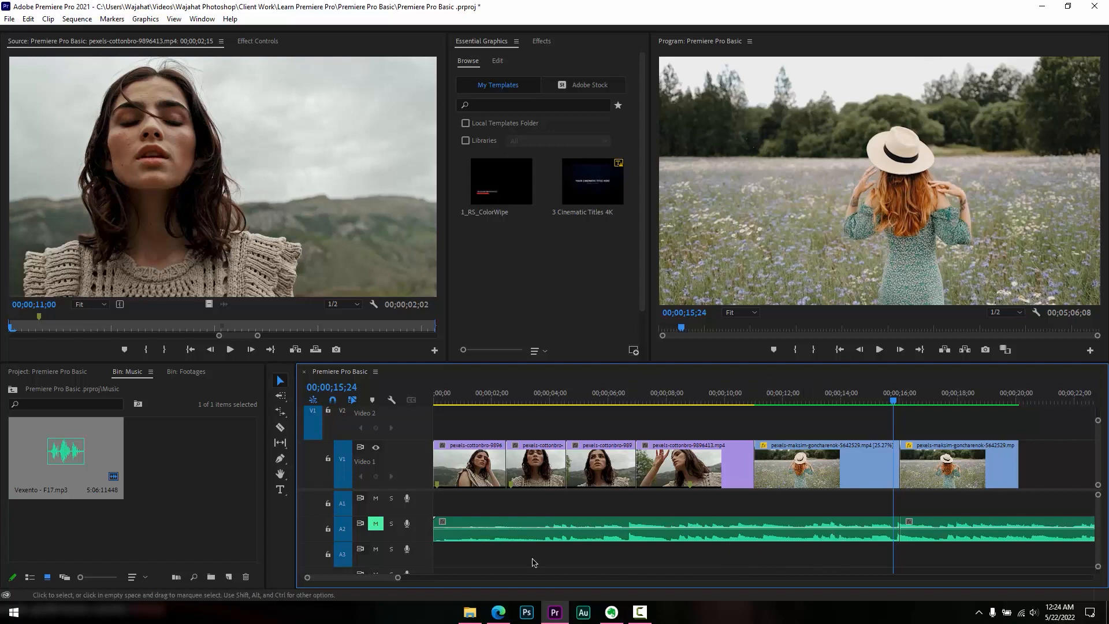
{"action": "left_click", "coordinate": [375, 526]}
{"action": "right_click", "coordinate": [507, 474]}
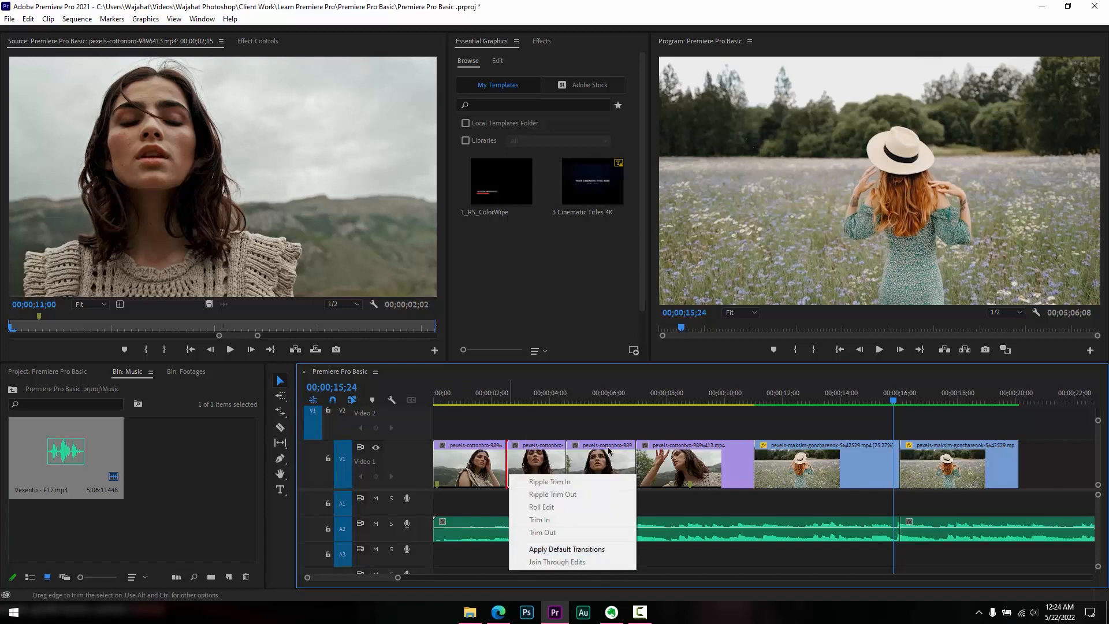
{"action": "left_click", "coordinate": [779, 465]}
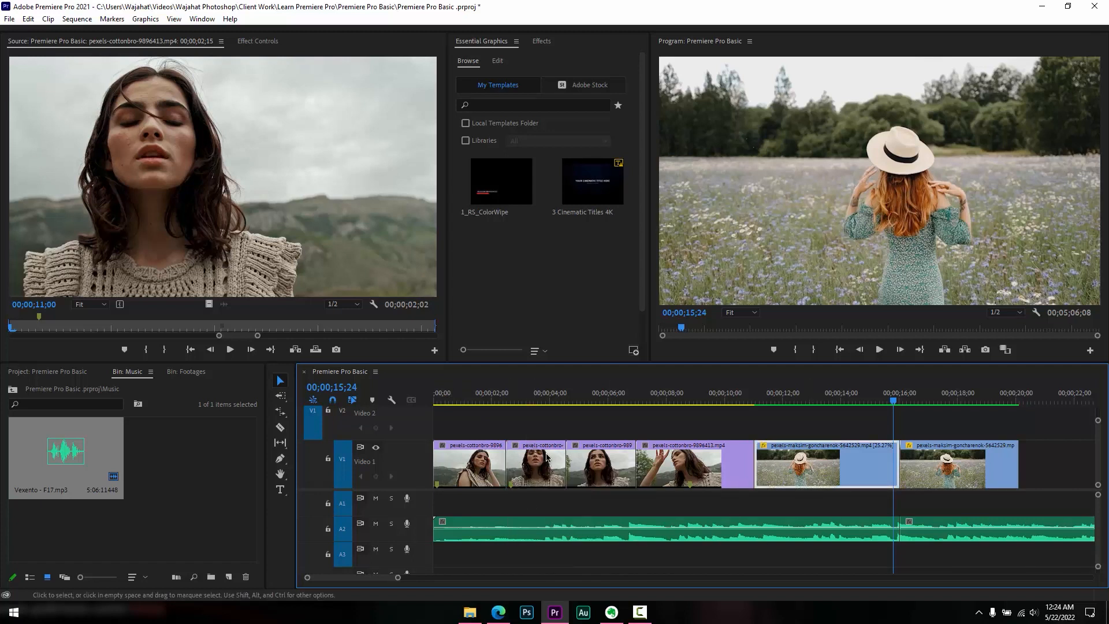
Play the sequence from the beginning to review how the clips run with the music
{"action": "left_click", "coordinate": [443, 398]}
{"action": "left_click_drag", "start_coordinate": [440, 396], "coordinate": [427, 401]}
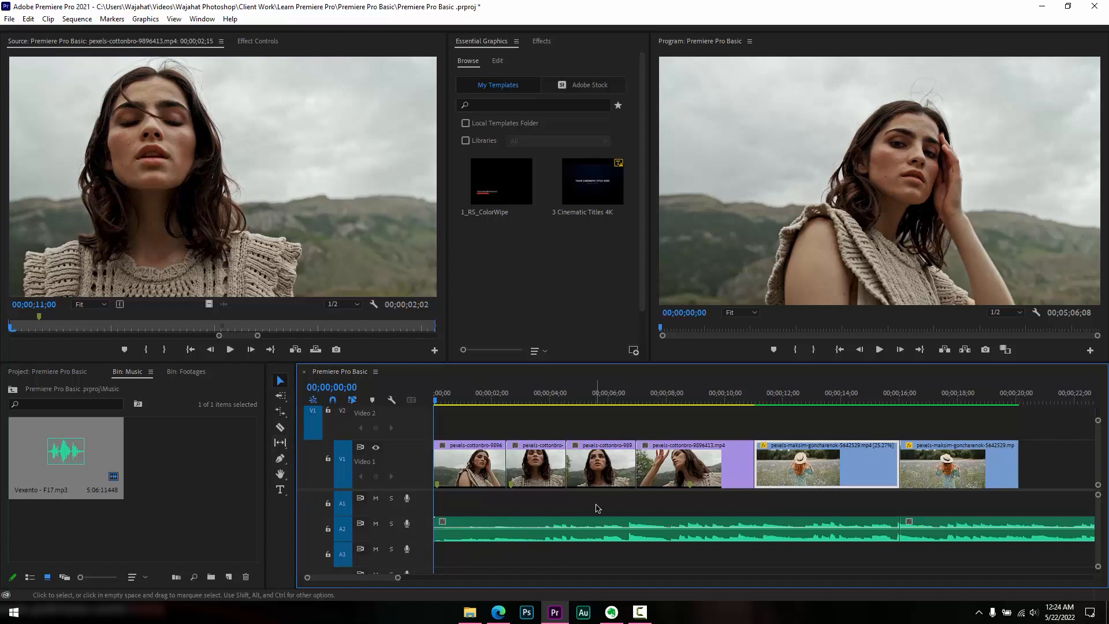
{"action": "key", "text": "space"}
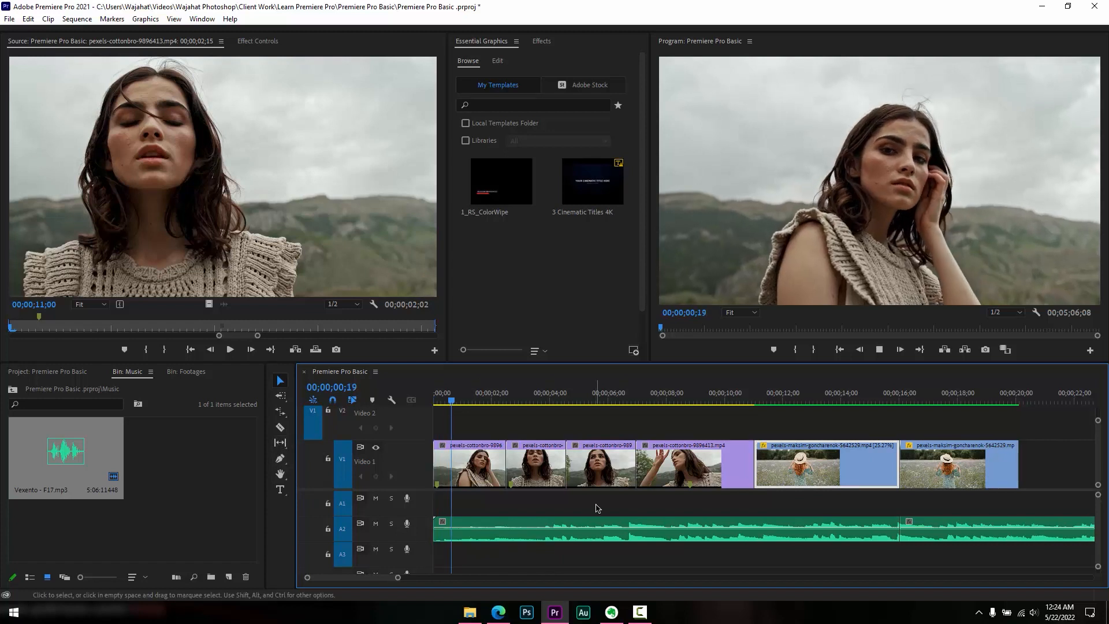
{"action": "left_click", "coordinate": [1034, 612]}
{"action": "left_click", "coordinate": [1038, 616]}
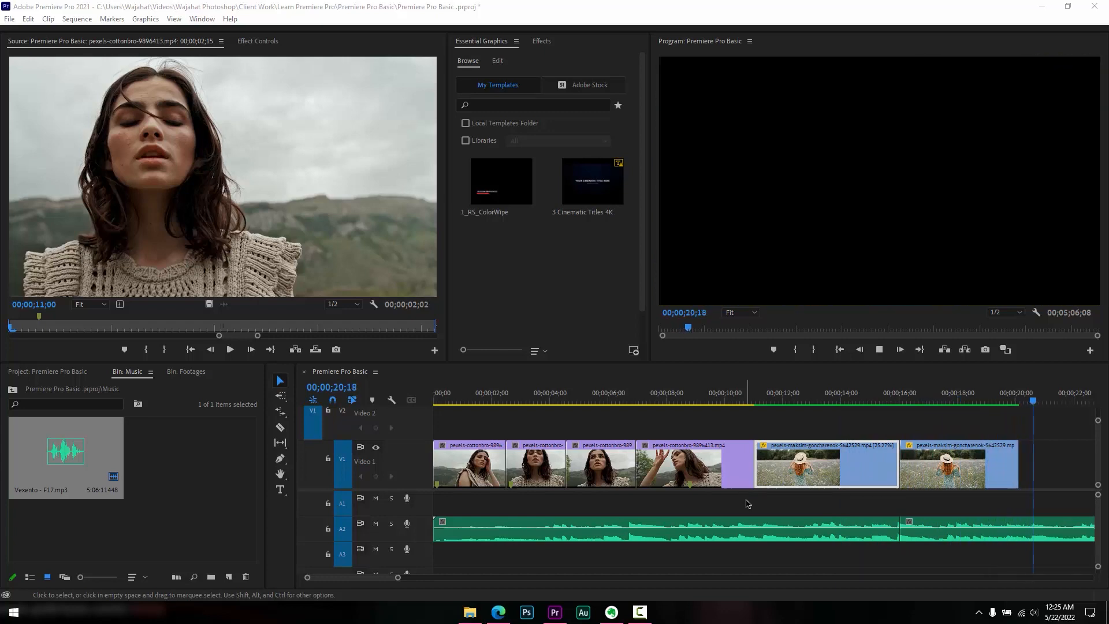
Slip the first music clip on A2 with the Slip tool so it plays a later part of the song
{"action": "left_click", "coordinate": [653, 397]}
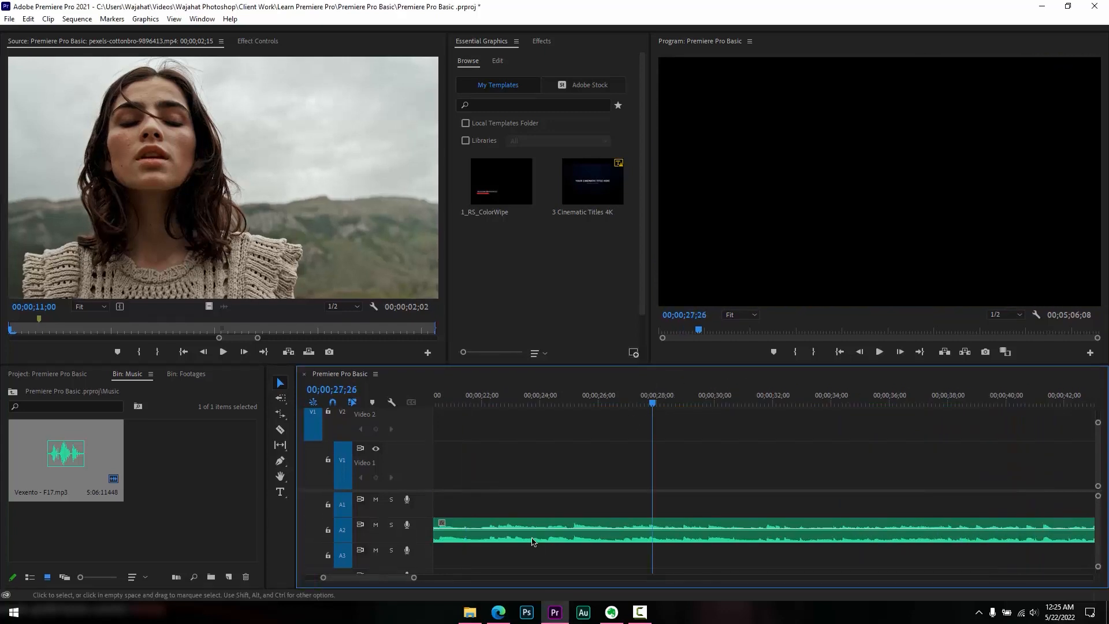
{"action": "scroll", "coordinate": [461, 414], "scroll_direction": "up", "scroll_amount": 5}
{"action": "left_click", "coordinate": [437, 397]}
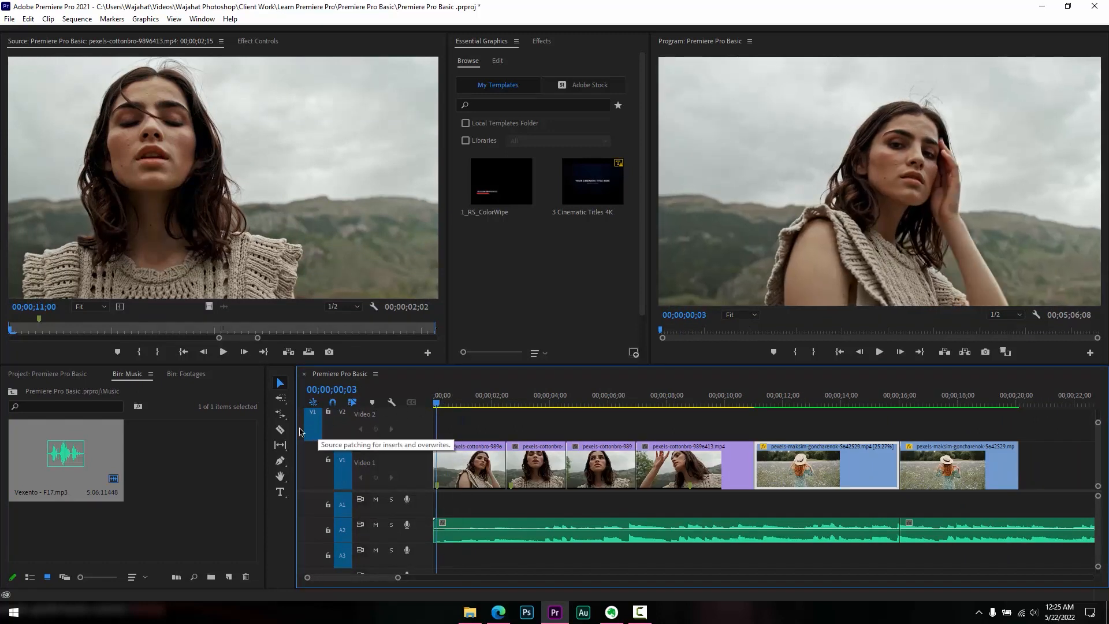
{"action": "left_click", "coordinate": [281, 446]}
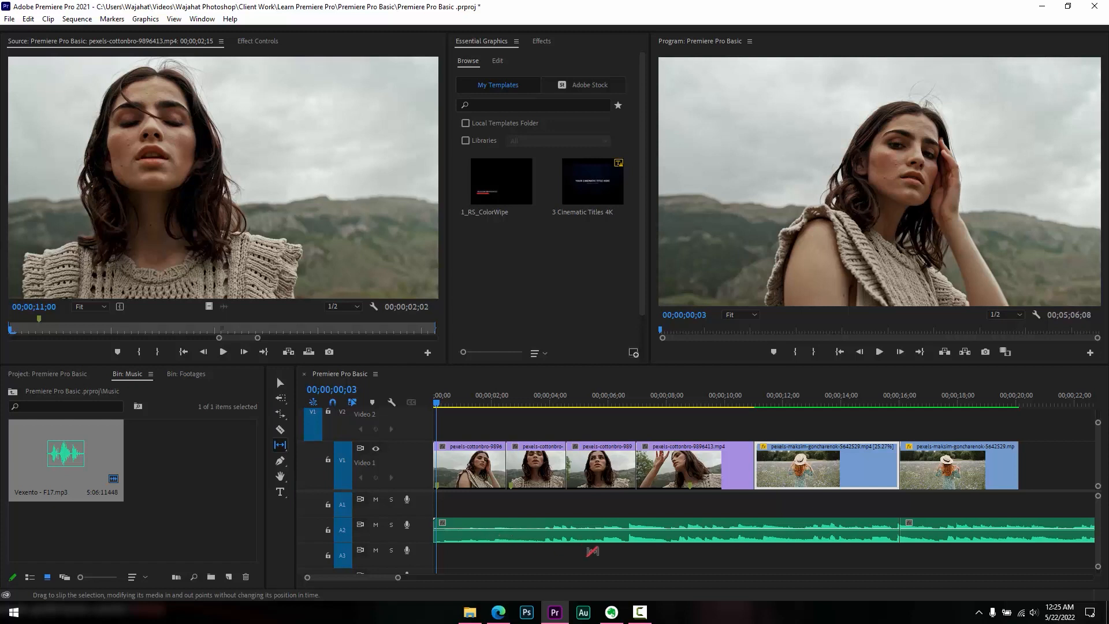
{"action": "left_click_drag", "start_coordinate": [730, 532], "coordinate": [647, 528]}
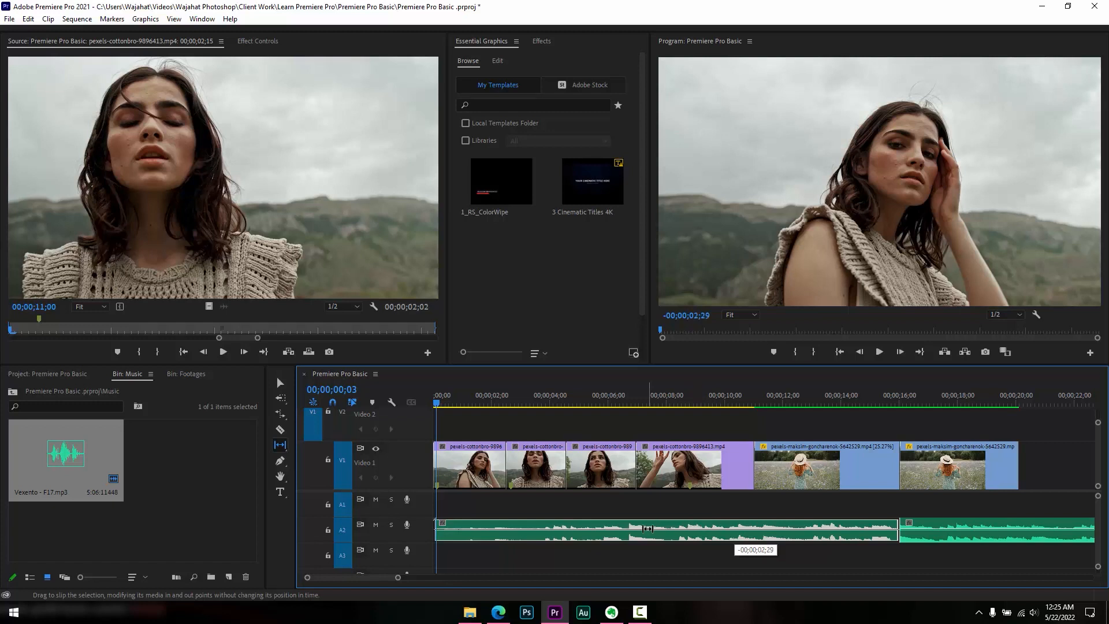
{"action": "left_click_drag", "start_coordinate": [648, 528], "coordinate": [454, 531]}
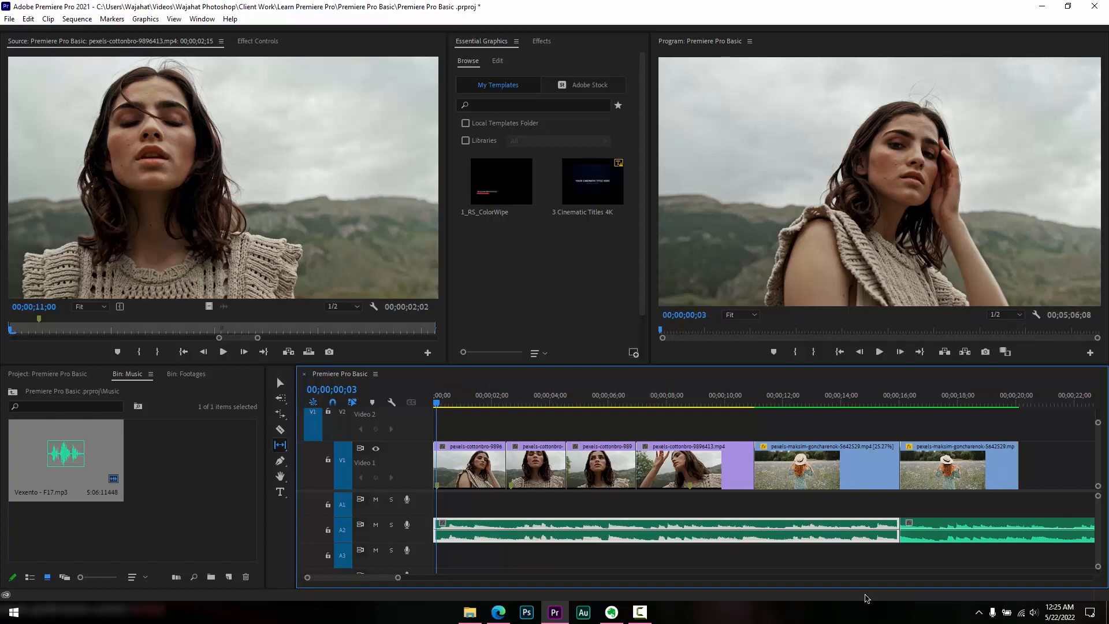
Slip the first V1 clip so it shows later footage, and play the sequence from the start to check it
{"action": "key", "text": "Home"}
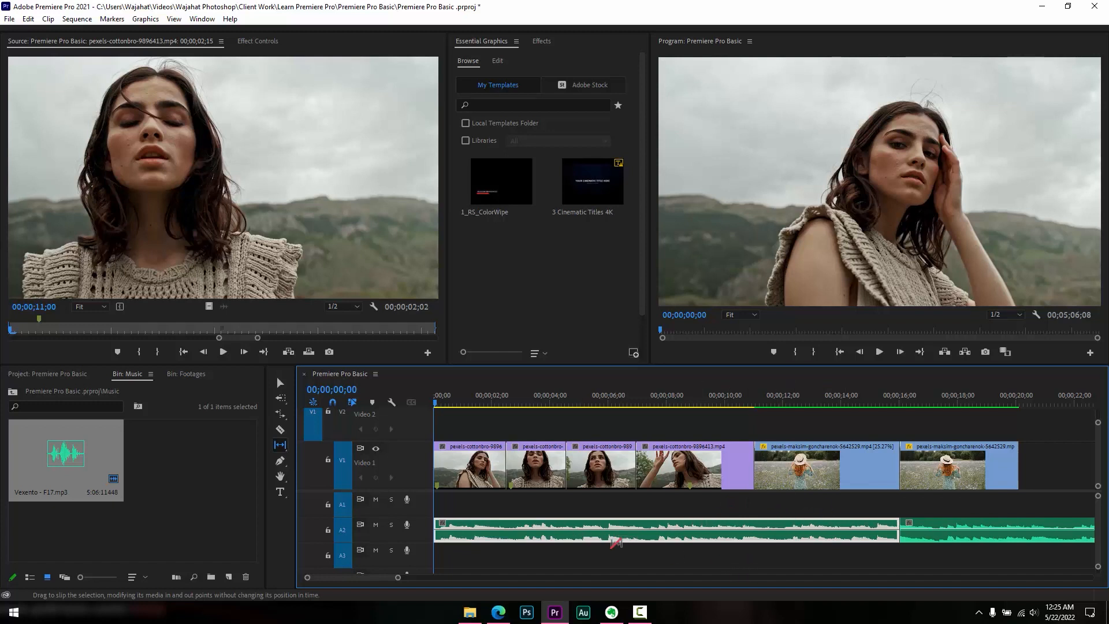
{"action": "left_click_drag", "start_coordinate": [475, 469], "coordinate": [407, 469]}
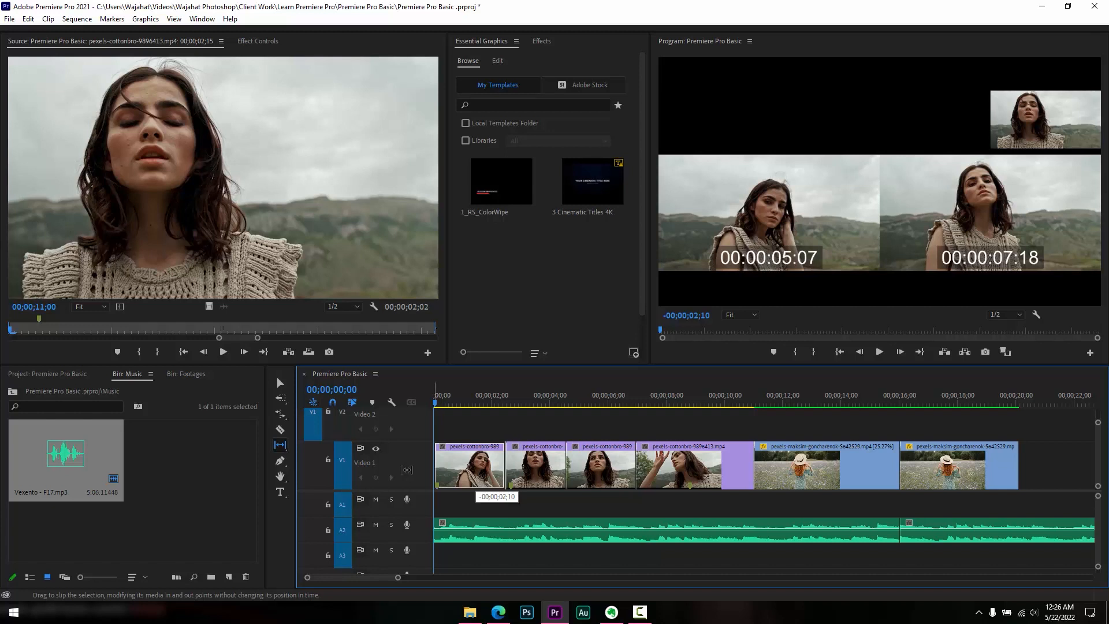
{"action": "left_click_drag", "start_coordinate": [407, 469], "coordinate": [389, 469]}
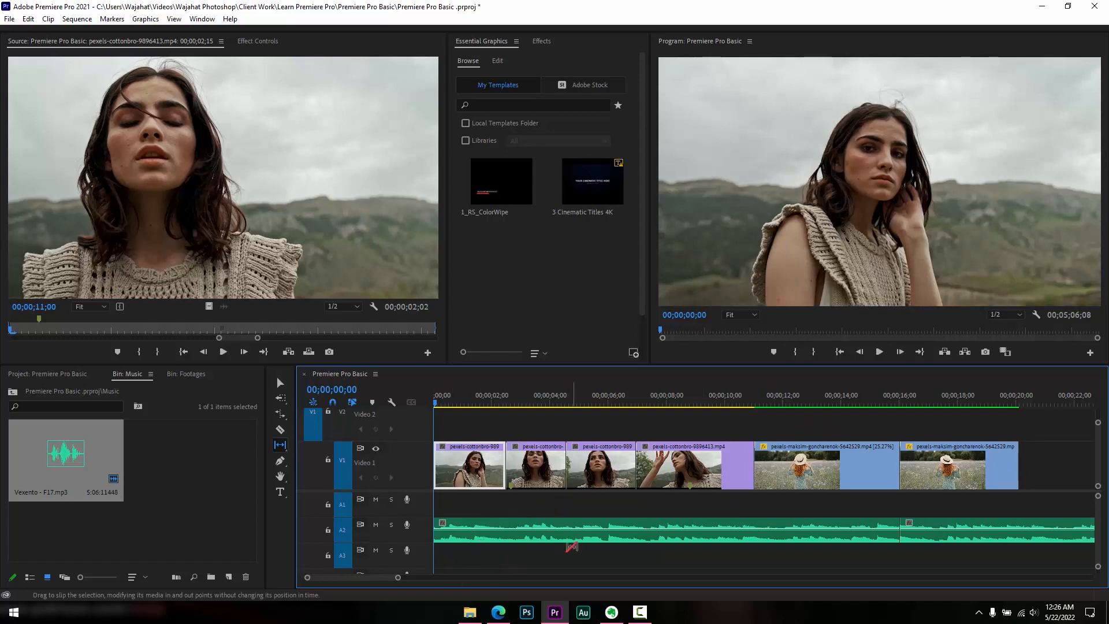
{"action": "key", "text": "space"}
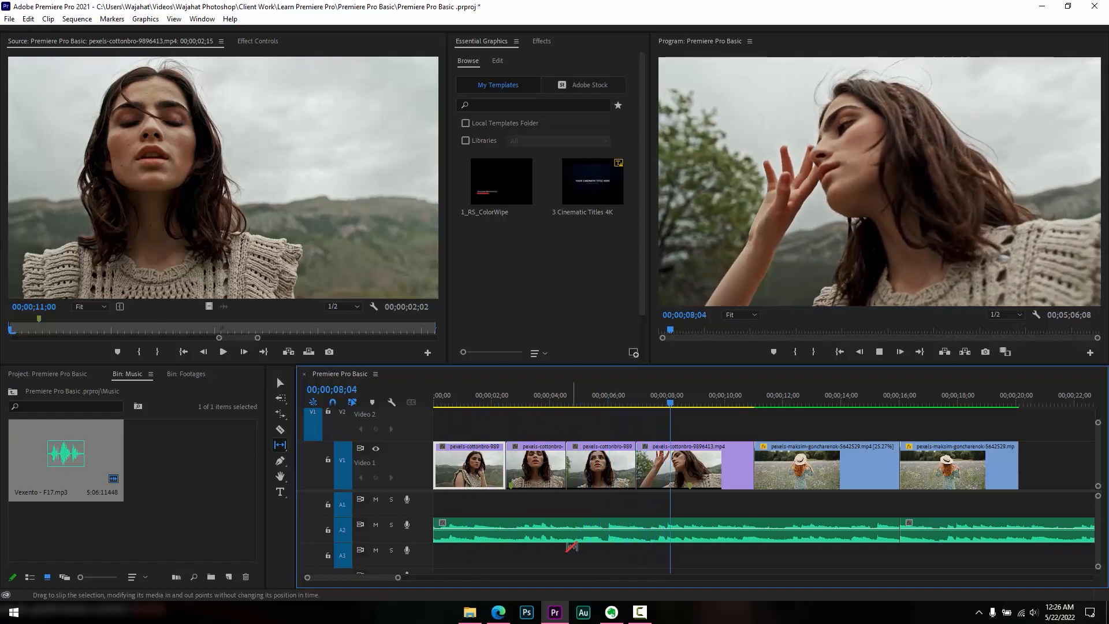
{"action": "key", "text": "space"}
Switch to the Slide tool, try sliding the first V1 clip later in the timeline, and undo that slide
{"action": "left_click", "coordinate": [279, 447]}
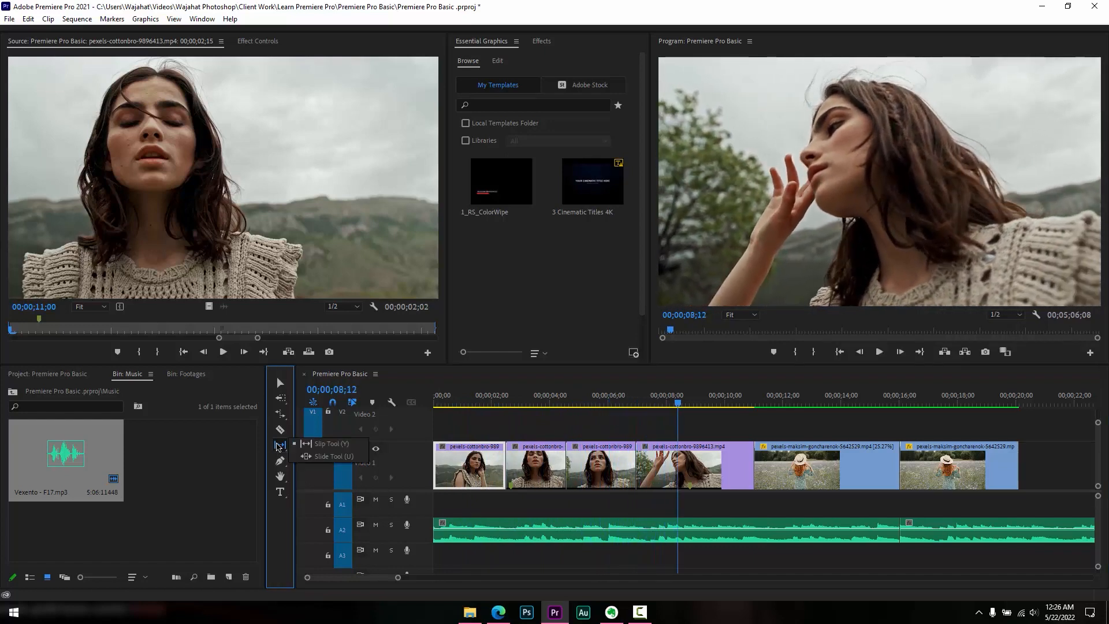
{"action": "left_click_drag", "start_coordinate": [279, 447], "coordinate": [353, 458]}
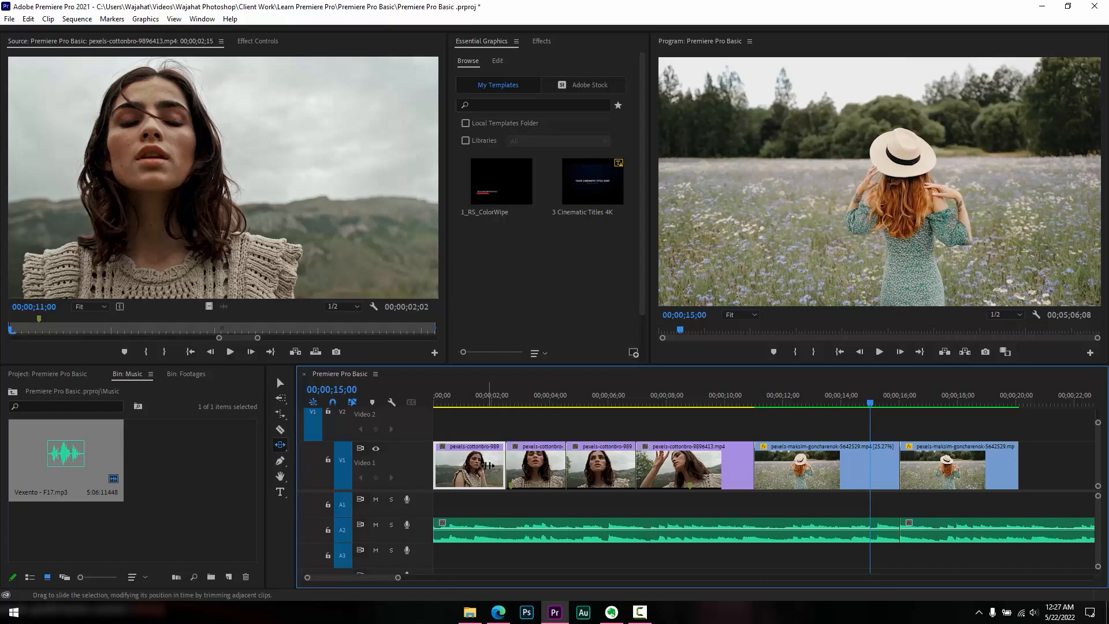
{"action": "left_click_drag", "start_coordinate": [488, 466], "coordinate": [502, 466]}
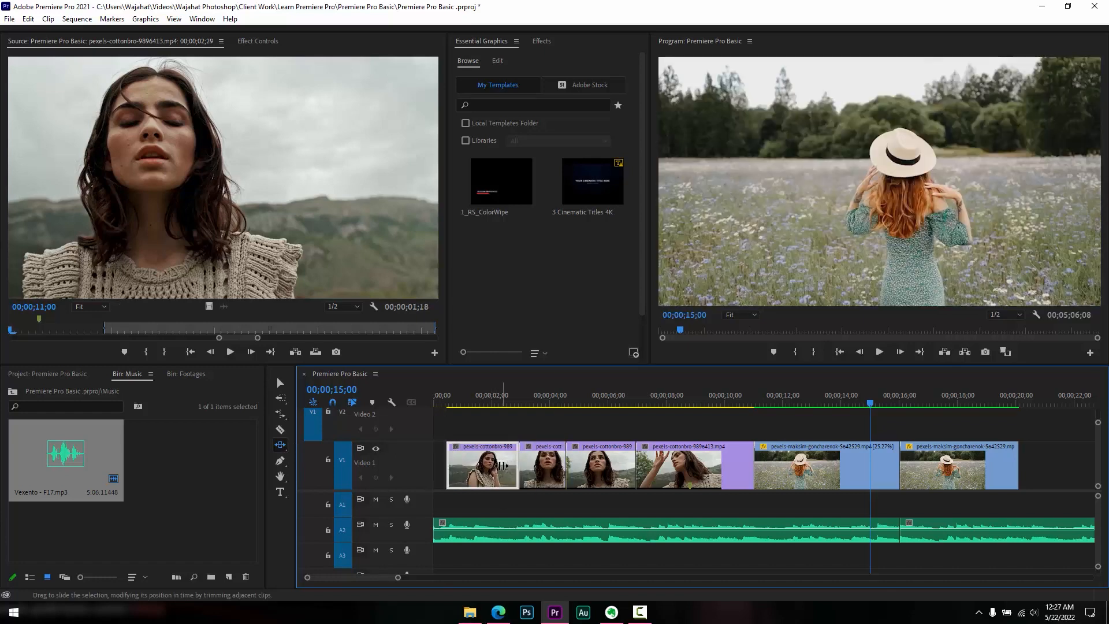
{"action": "key", "text": "ctrl+z"}
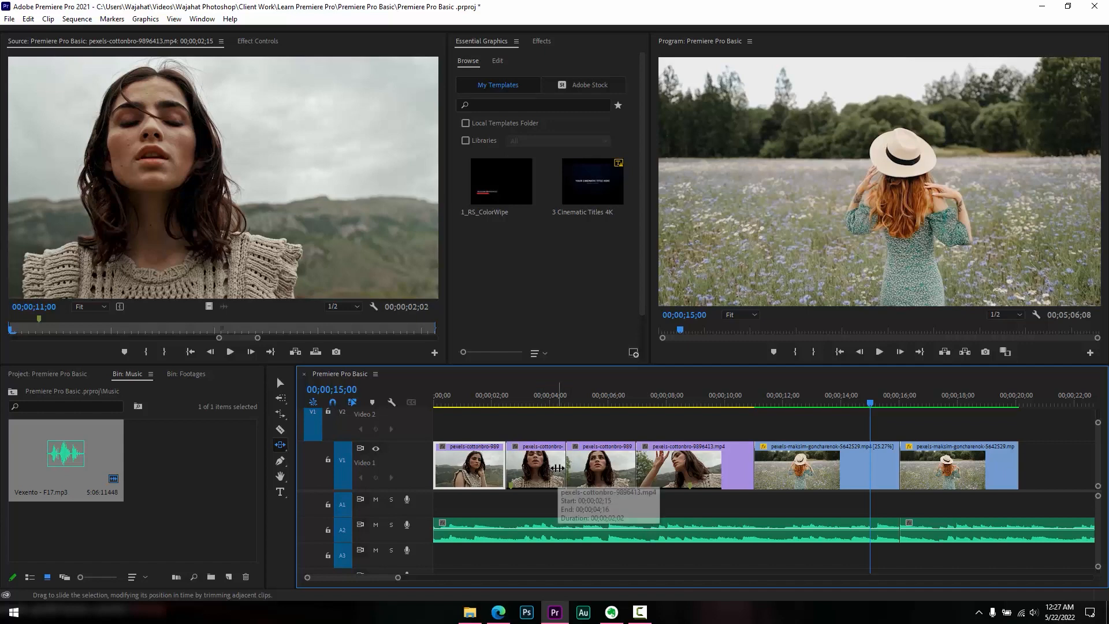
Slide the second V1 clip to start at 00;00;03;25 and slide the fourth V1 clip later against the flower-field clip
{"action": "left_click_drag", "start_coordinate": [558, 468], "coordinate": [574, 470]}
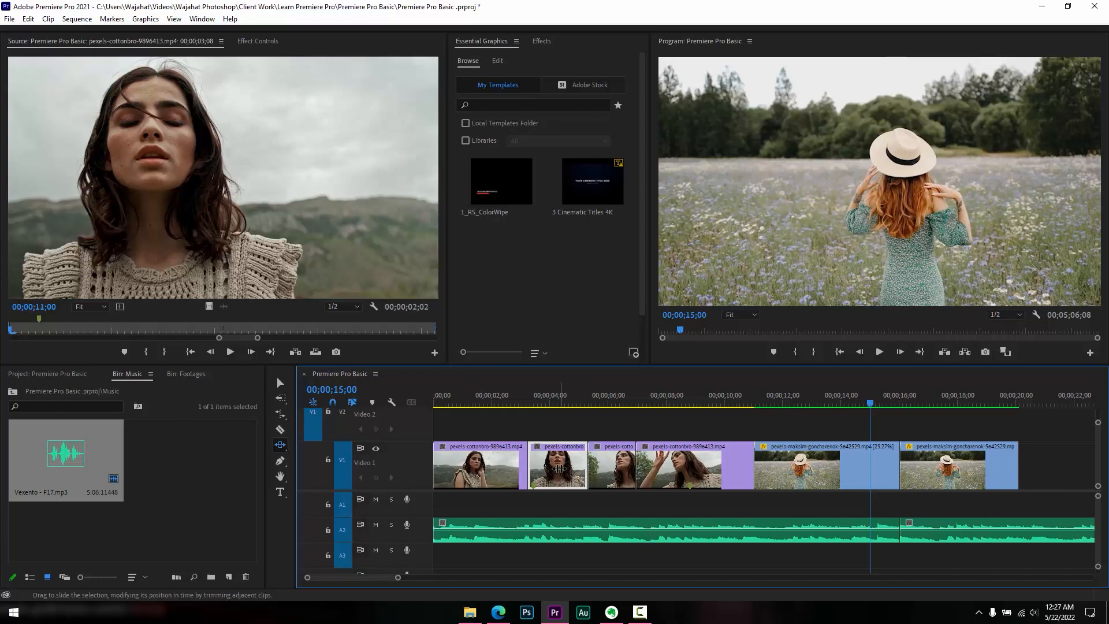
{"action": "left_click_drag", "start_coordinate": [558, 468], "coordinate": [574, 470]}
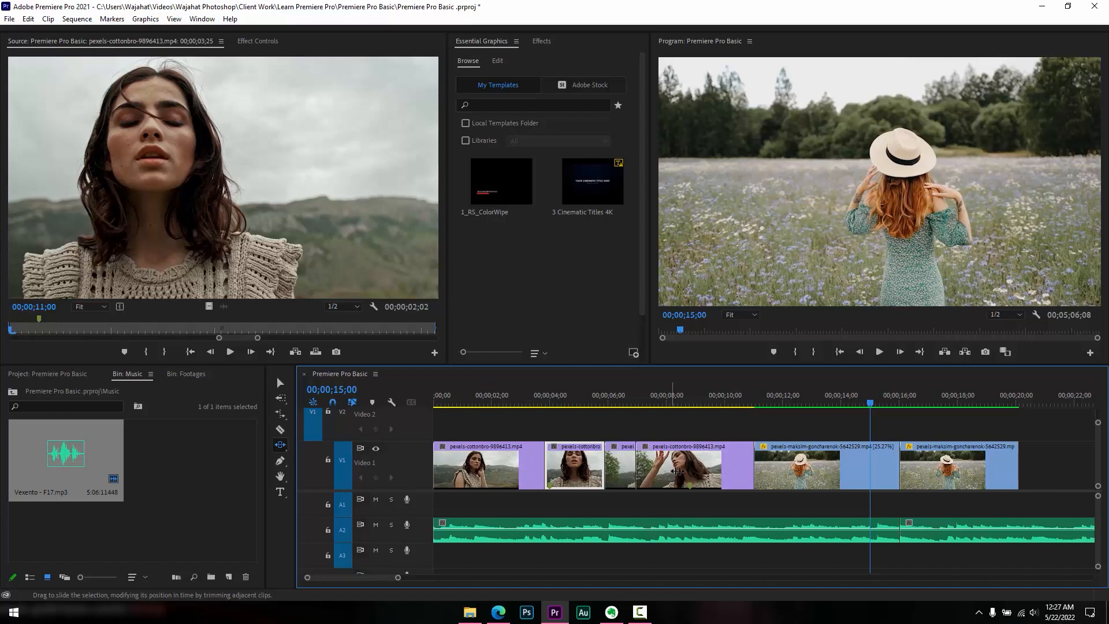
{"action": "left_click_drag", "start_coordinate": [693, 471], "coordinate": [734, 456]}
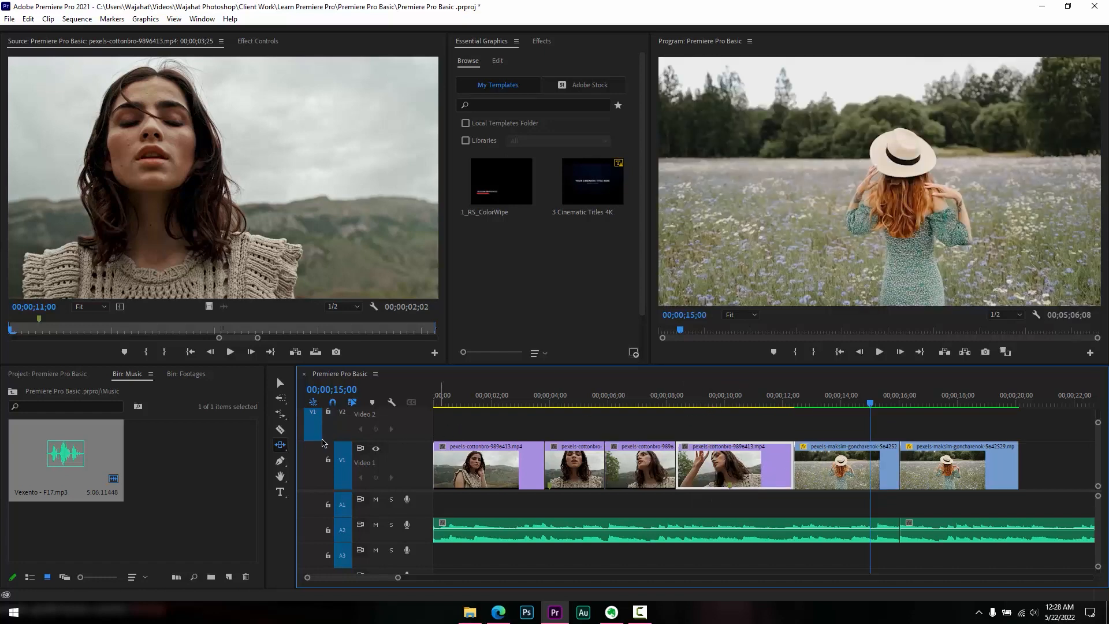
Review the Slip and Slide tool choices, and activate the Pen tool
{"action": "left_click", "coordinate": [282, 446]}
{"action": "left_click", "coordinate": [282, 446]}
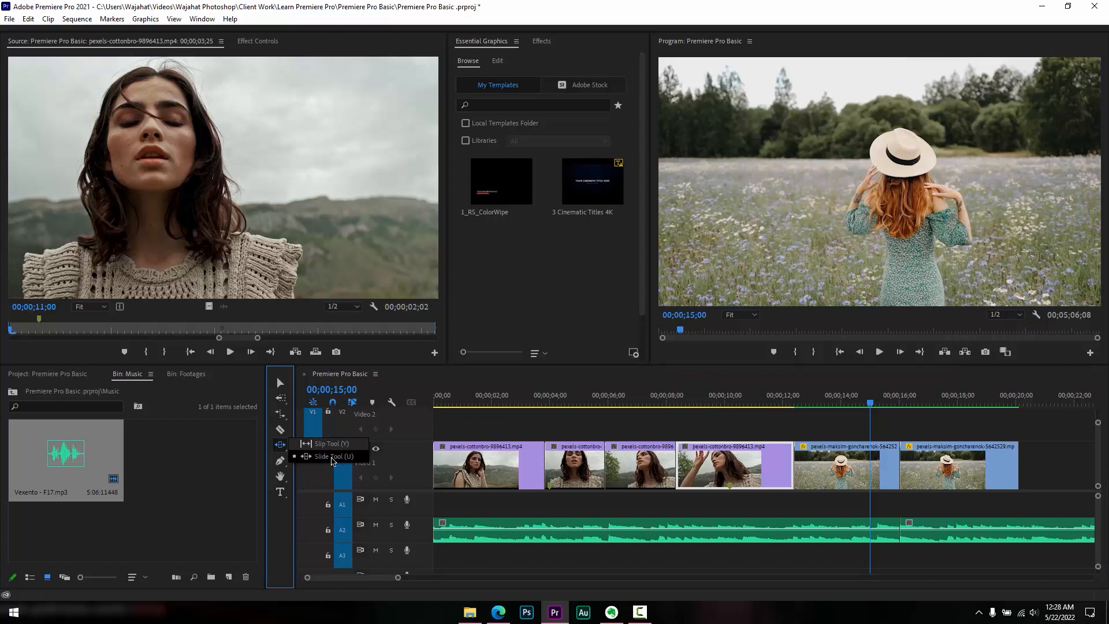
{"action": "left_click", "coordinate": [332, 459]}
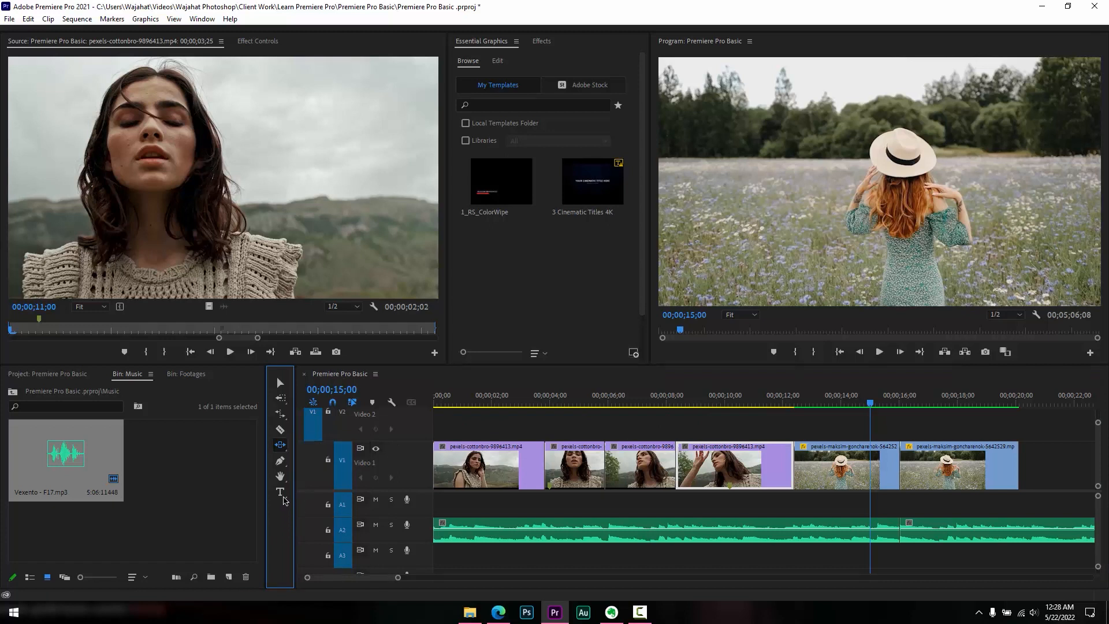
{"action": "left_click", "coordinate": [281, 462]}
{"action": "left_click", "coordinate": [279, 463]}
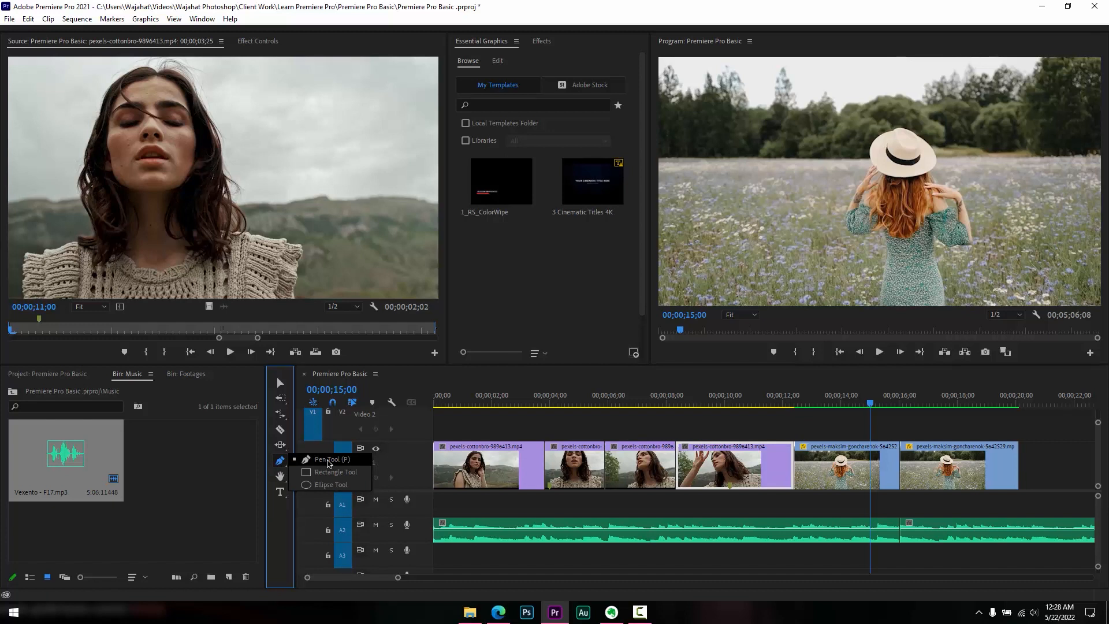
{"action": "left_click", "coordinate": [329, 461]}
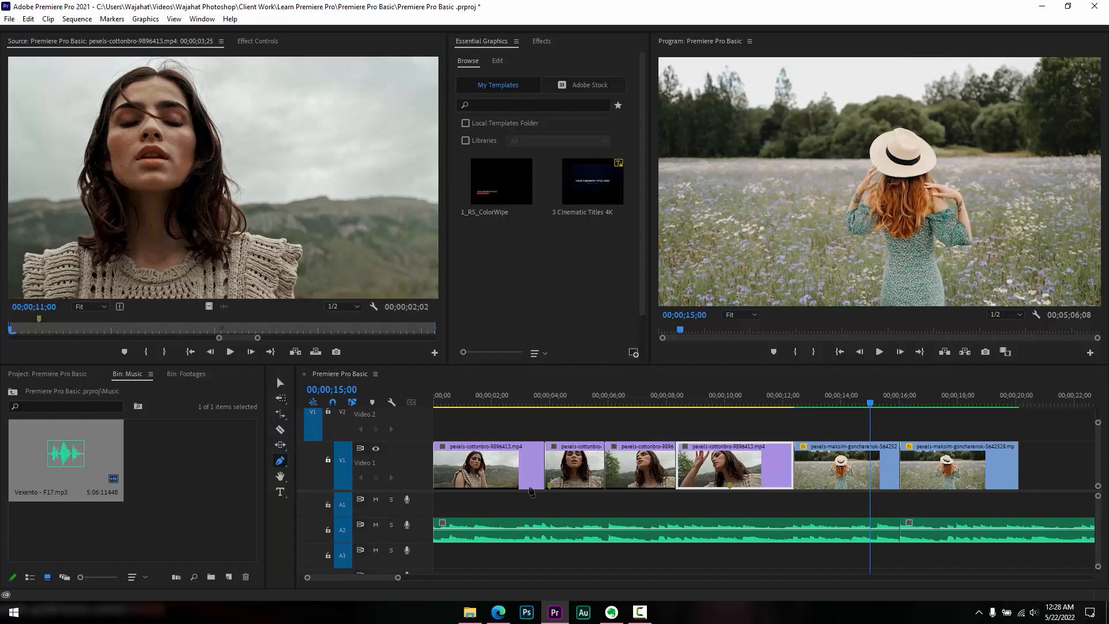
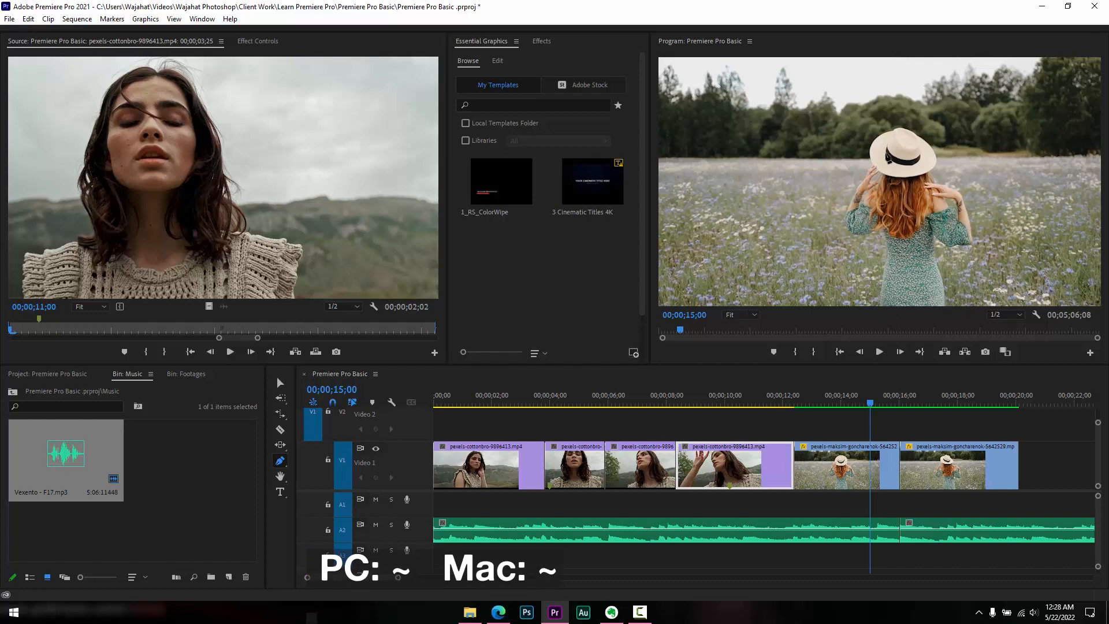
Maximize the Program monitor and step the playhead back two frames to 00;00;14;28
{"action": "key", "text": "grave"}
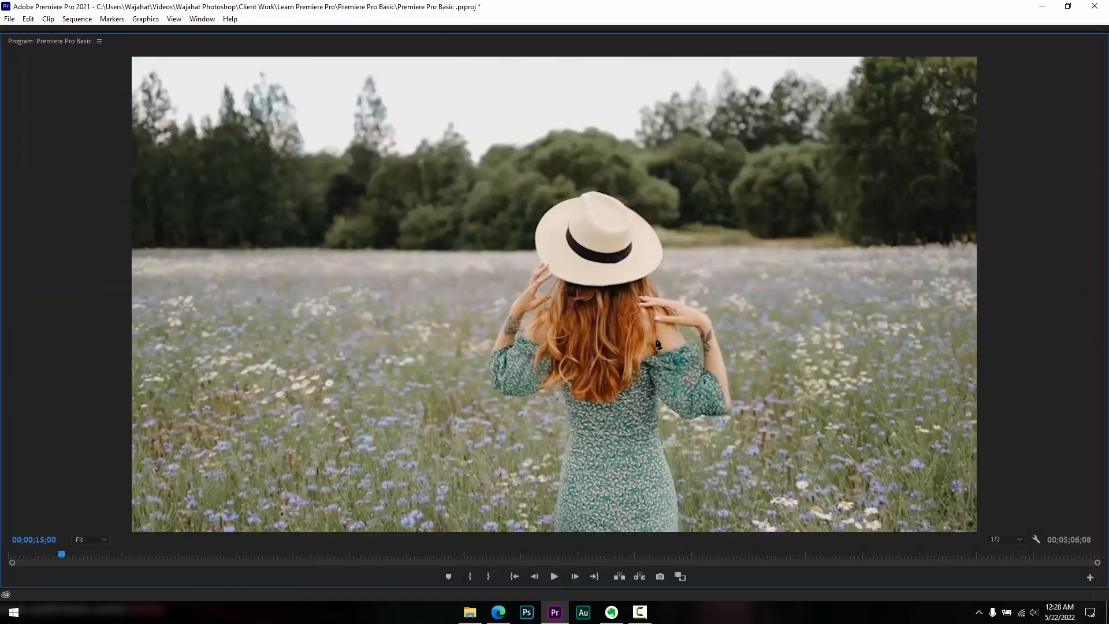
{"action": "key", "text": "grave"}
{"action": "key", "text": "Left"}
{"action": "key", "text": "Left"}
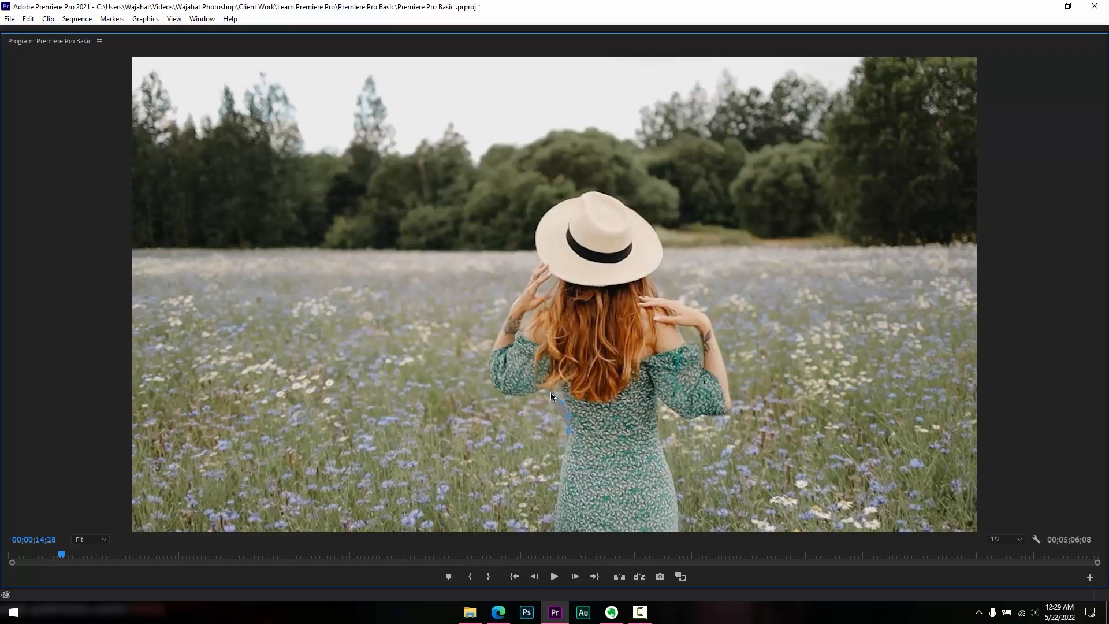
Trace a Pen tool path from the woman's waist around her left sleeve and up the arm to the hat brim
{"action": "left_click", "coordinate": [503, 387]}
{"action": "left_click", "coordinate": [490, 376]}
{"action": "left_click", "coordinate": [488, 361]}
{"action": "left_click", "coordinate": [495, 338]}
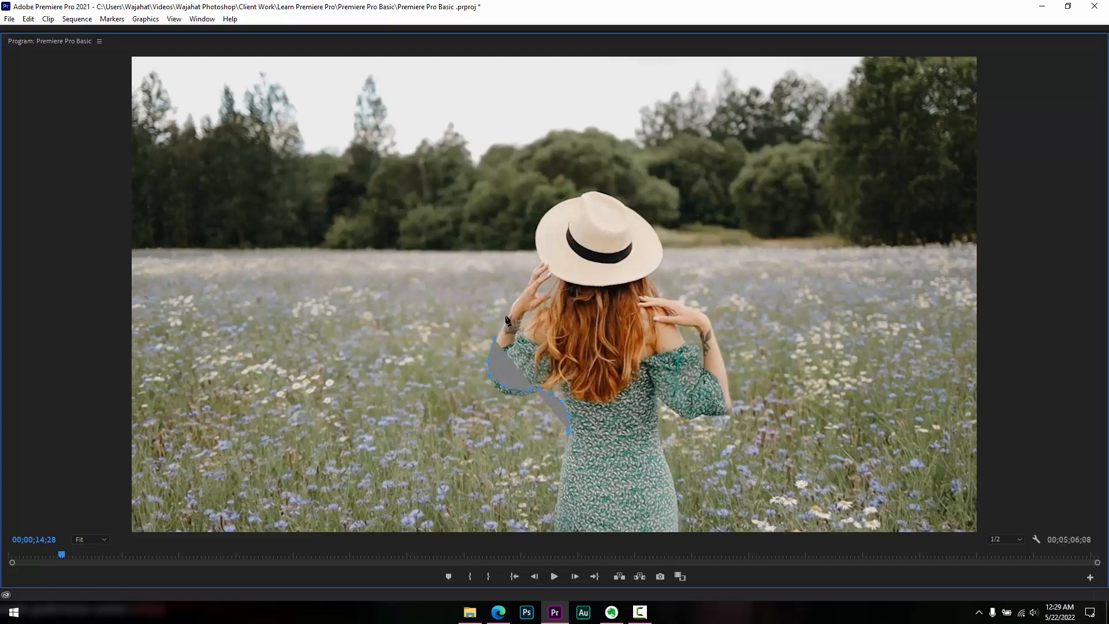
{"action": "left_click", "coordinate": [506, 317]}
{"action": "left_click", "coordinate": [515, 301]}
{"action": "left_click", "coordinate": [524, 284]}
{"action": "left_click", "coordinate": [532, 268]}
{"action": "left_click", "coordinate": [537, 258]}
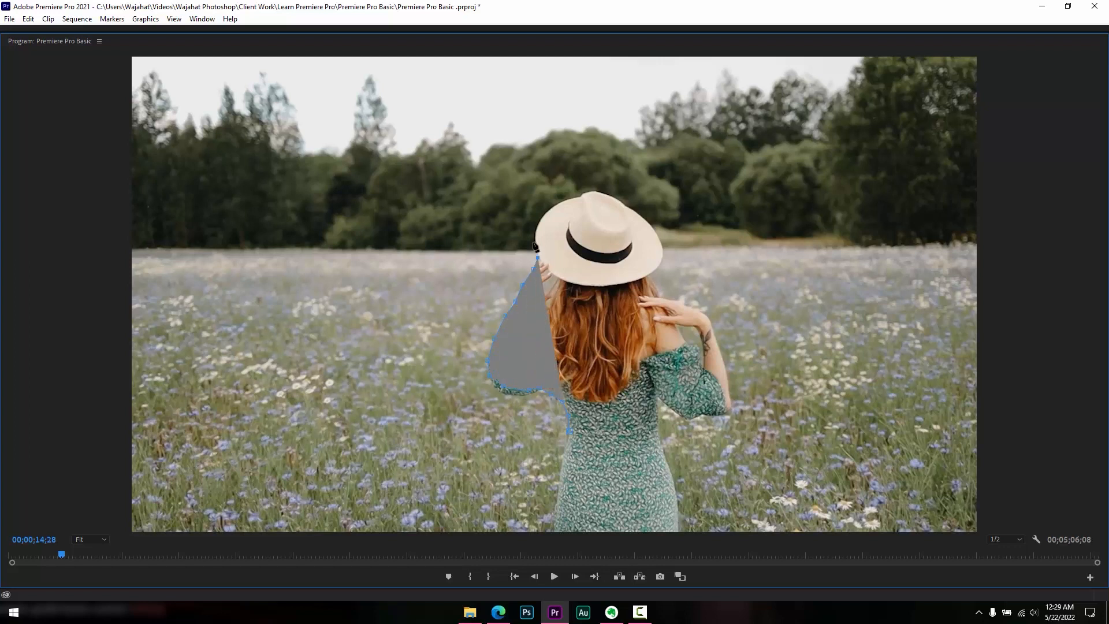
Continue the Pen path over the hat with a curved point at its crown and down the far side of the brim
{"action": "left_click", "coordinate": [539, 224]}
{"action": "left_click_drag", "start_coordinate": [573, 204], "coordinate": [611, 187]}
{"action": "left_click", "coordinate": [621, 198]}
{"action": "left_click", "coordinate": [641, 220]}
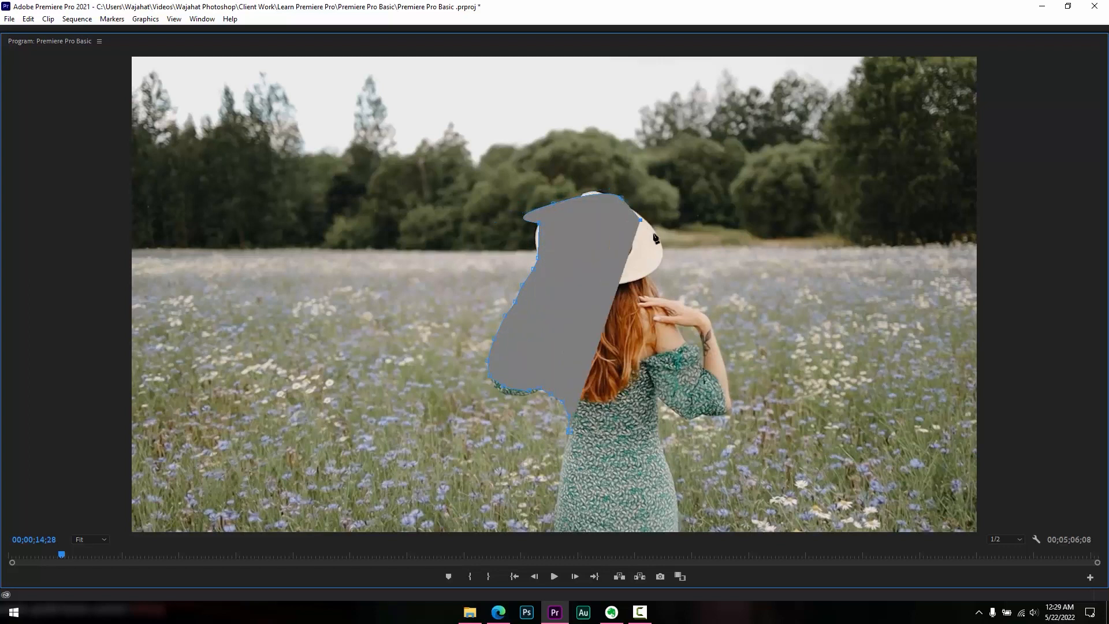
{"action": "left_click", "coordinate": [654, 240]}
{"action": "left_click", "coordinate": [659, 261]}
{"action": "left_click", "coordinate": [651, 281]}
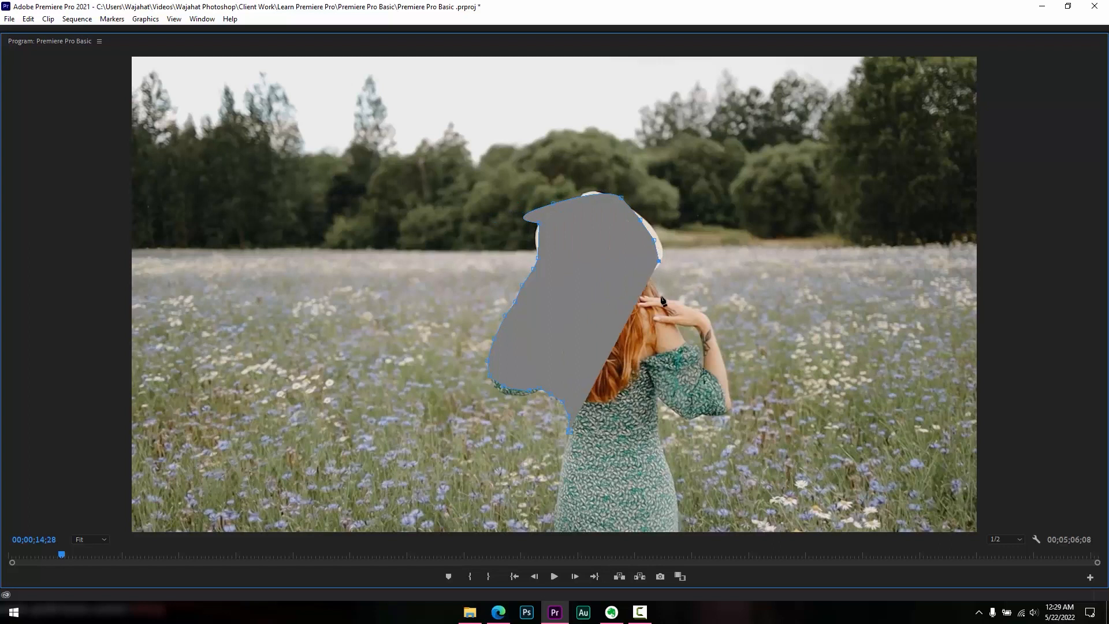
Continue the Pen path from below the hat along the raised hand and forearm and under the sleeve to the waist
{"action": "left_click", "coordinate": [662, 297]}
{"action": "left_click", "coordinate": [669, 300]}
{"action": "left_click", "coordinate": [692, 308]}
{"action": "left_click", "coordinate": [708, 317]}
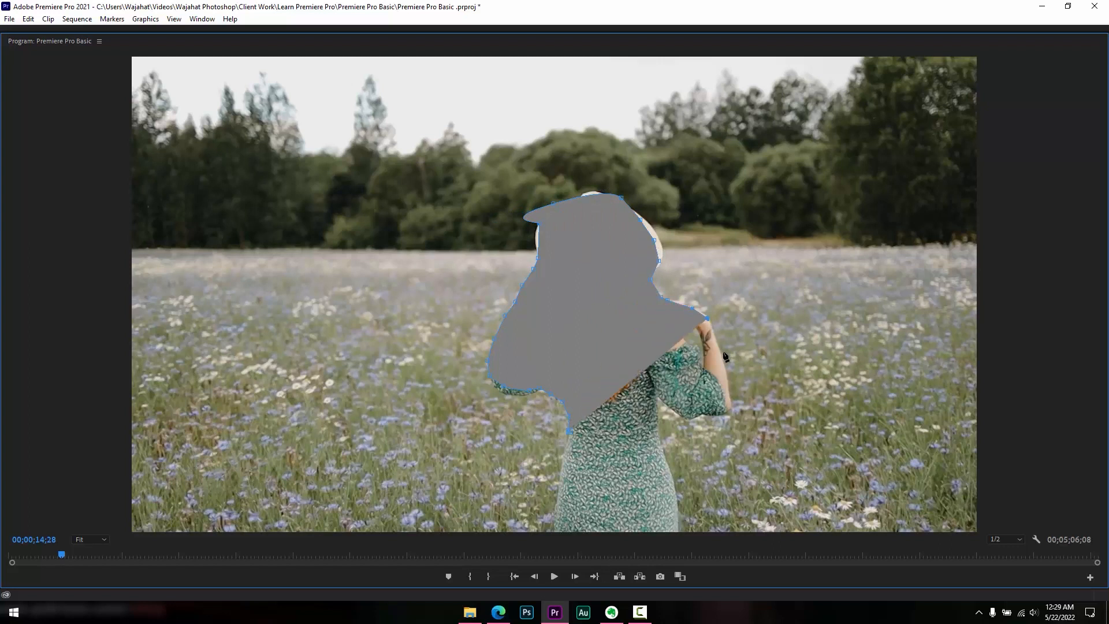
{"action": "left_click", "coordinate": [722, 373]}
{"action": "left_click", "coordinate": [731, 405]}
{"action": "left_click", "coordinate": [713, 415]}
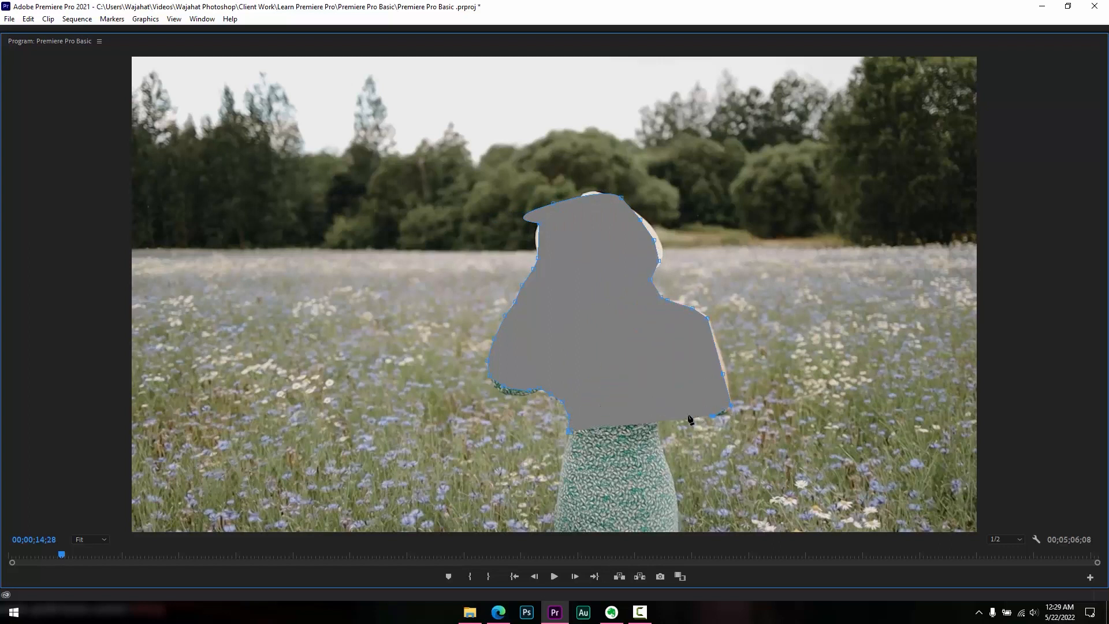
{"action": "left_click", "coordinate": [688, 415]}
{"action": "left_click", "coordinate": [673, 415]}
{"action": "left_click", "coordinate": [658, 414]}
Complete the woman's outline down the skirt, along the frame's lower edge and back to the waist, and restore the Program monitor's normal size
{"action": "left_click", "coordinate": [658, 438]}
{"action": "left_click", "coordinate": [667, 462]}
{"action": "left_click", "coordinate": [674, 491]}
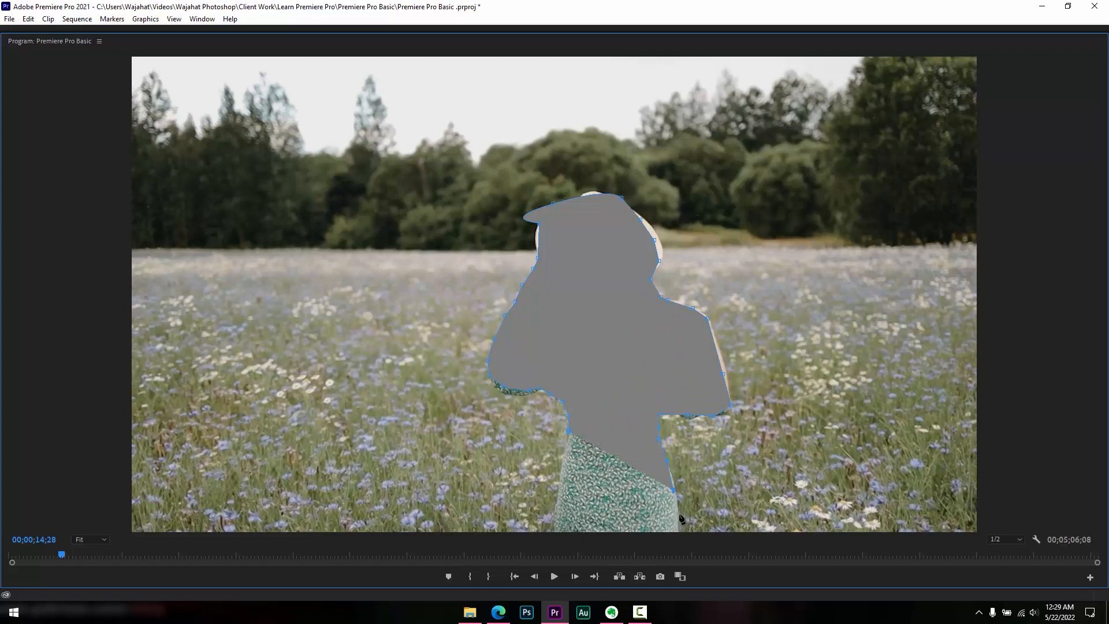
{"action": "left_click", "coordinate": [679, 515]}
{"action": "left_click", "coordinate": [679, 528]}
{"action": "left_click", "coordinate": [606, 530]}
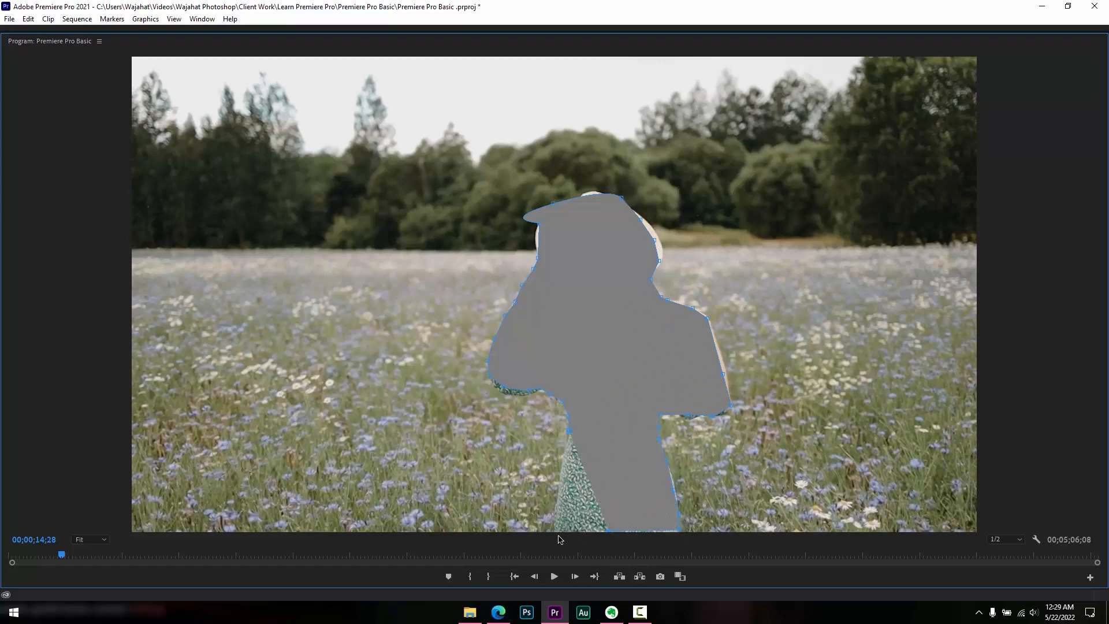
{"action": "left_click", "coordinate": [553, 530]}
{"action": "left_click", "coordinate": [556, 514]}
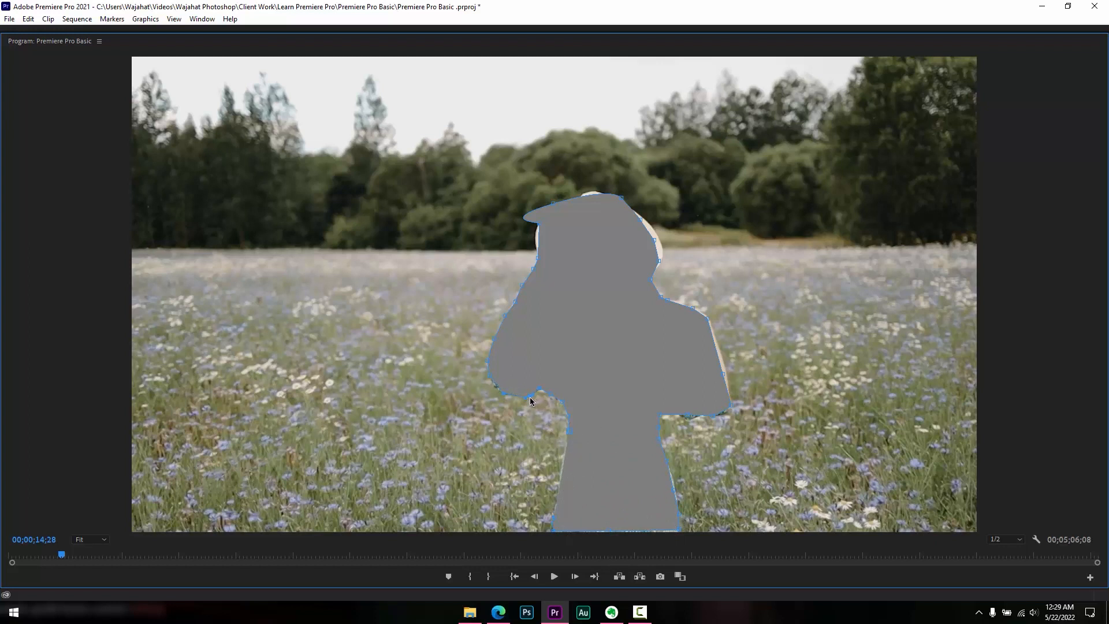
{"action": "key", "text": "grave"}
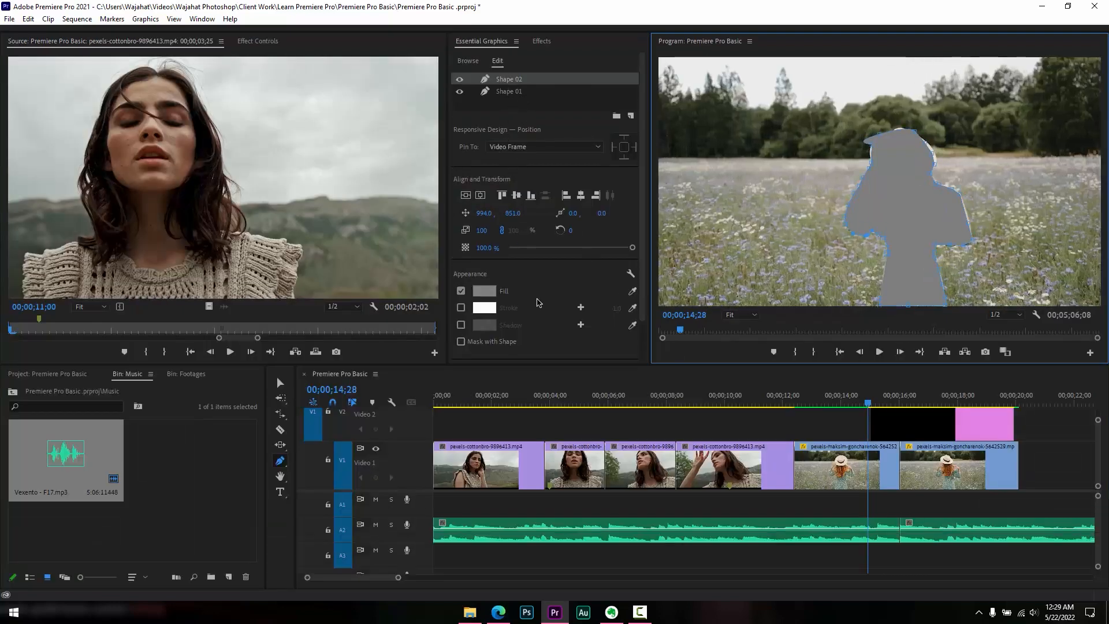
Find the Brightness & Contrast effect, apply it to the first flower-field clip on Video 1, and show the clip's effect settings
{"action": "scroll", "coordinate": [538, 303], "scroll_direction": "down", "scroll_amount": 4}
{"action": "scroll", "coordinate": [537, 303], "scroll_direction": "up", "scroll_amount": 4}
{"action": "left_click", "coordinate": [541, 41]}
{"action": "left_click", "coordinate": [522, 55]}
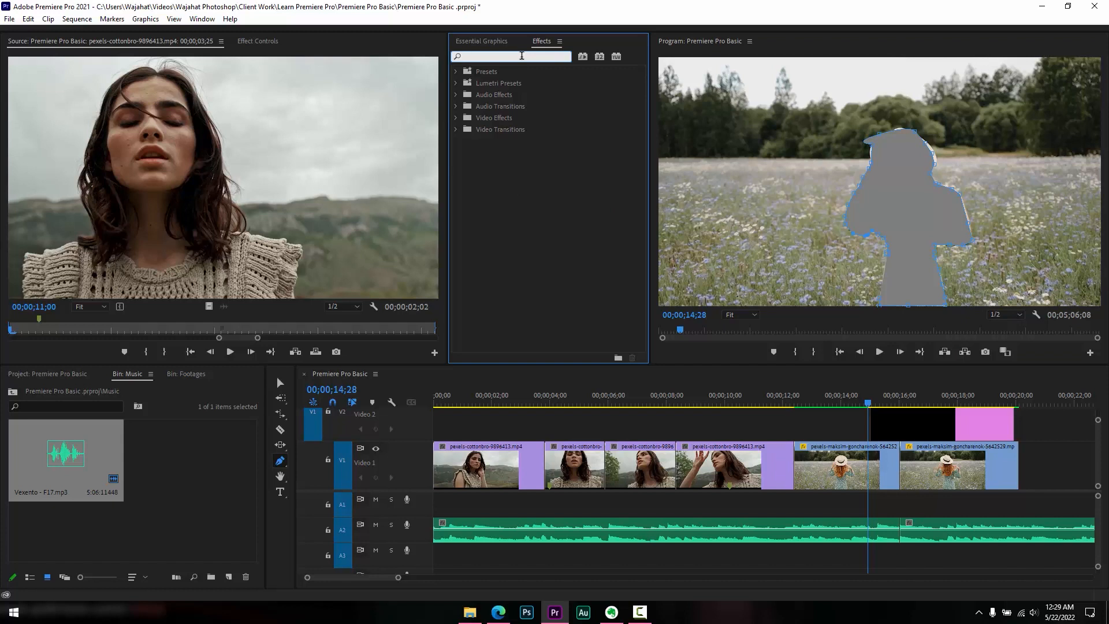
{"action": "type", "text": "bright"}
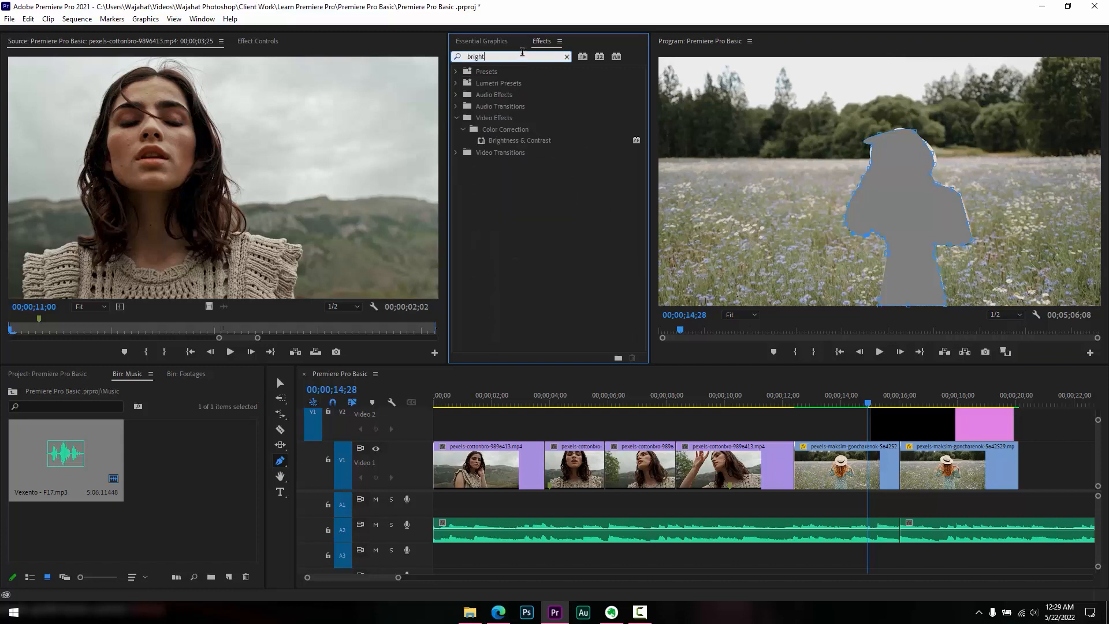
{"action": "left_click_drag", "start_coordinate": [527, 142], "coordinate": [859, 477]}
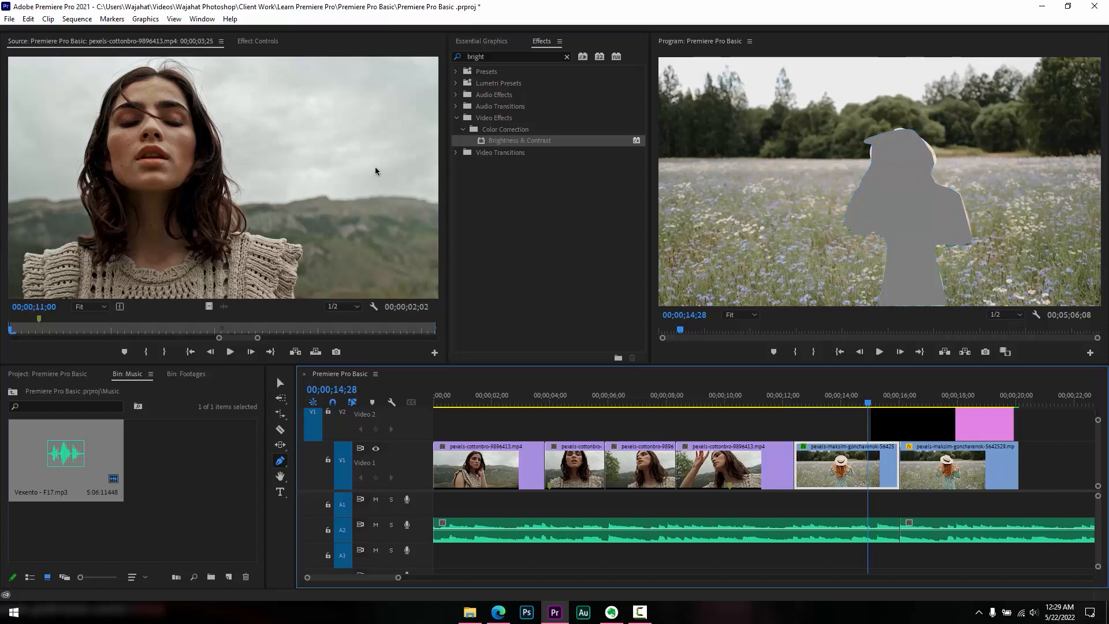
{"action": "left_click", "coordinate": [263, 41]}
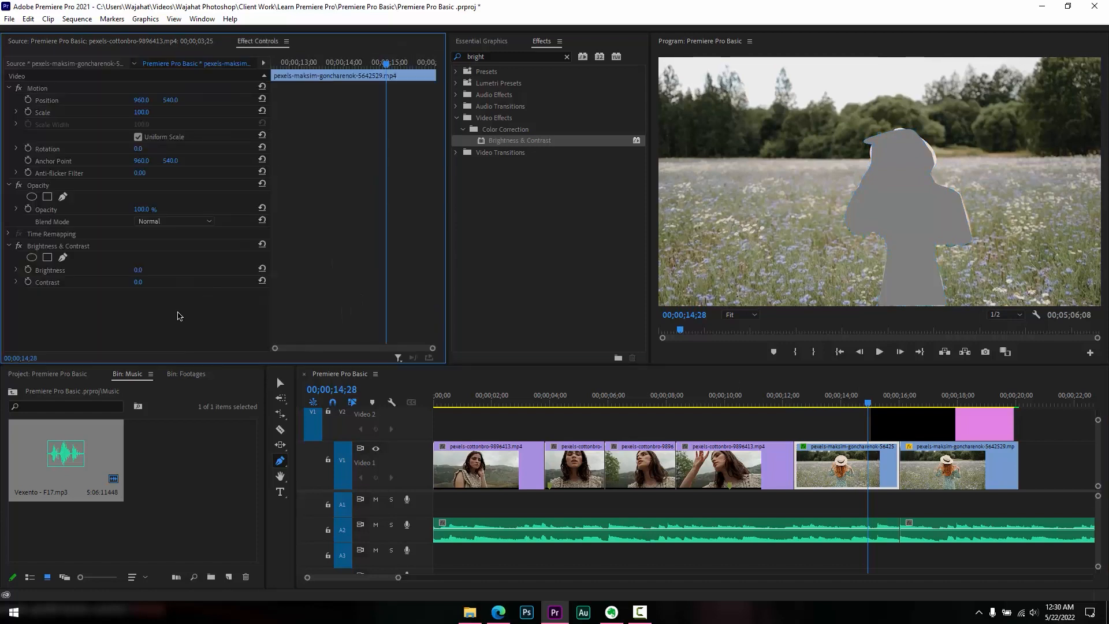
{"action": "left_click", "coordinate": [505, 41]}
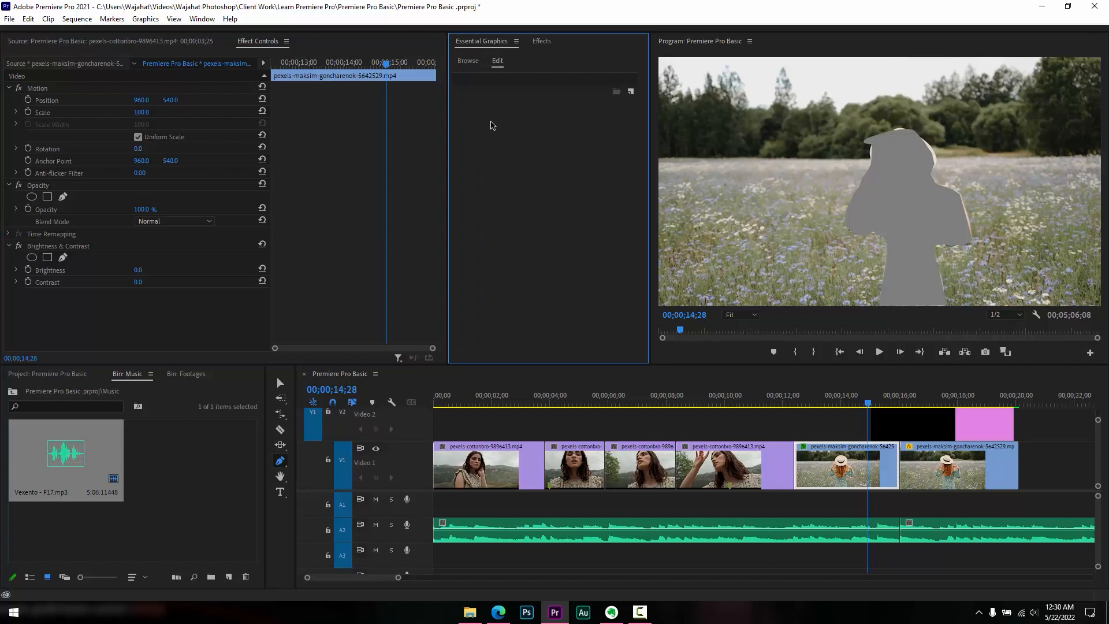
{"action": "left_click", "coordinate": [830, 426]}
{"action": "left_click", "coordinate": [842, 472]}
{"action": "left_click", "coordinate": [919, 221]}
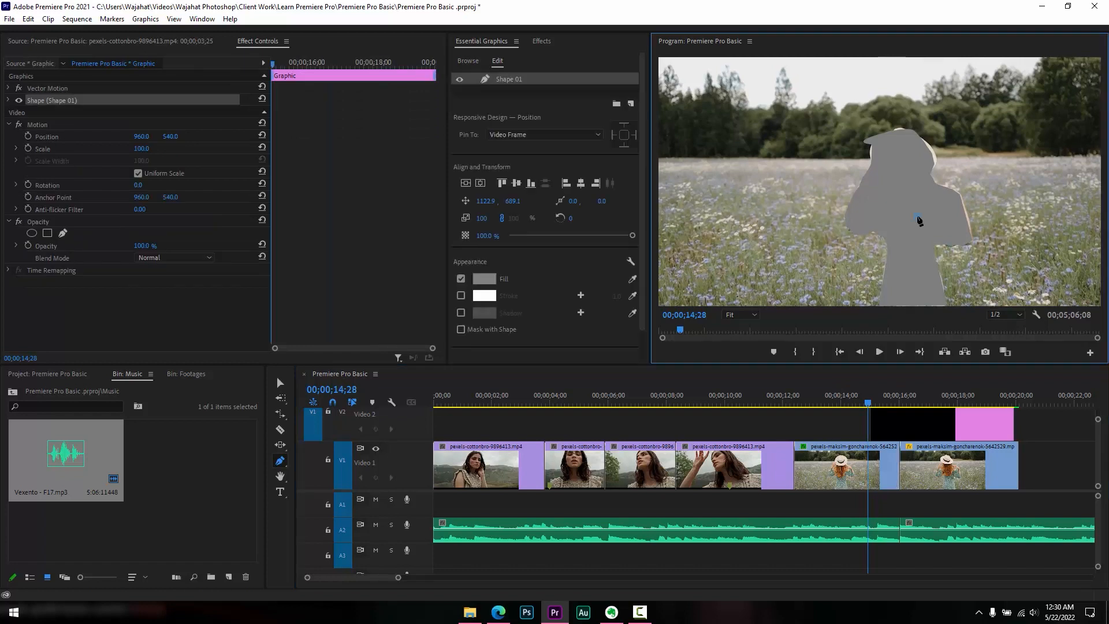
{"action": "left_click", "coordinate": [919, 283]}
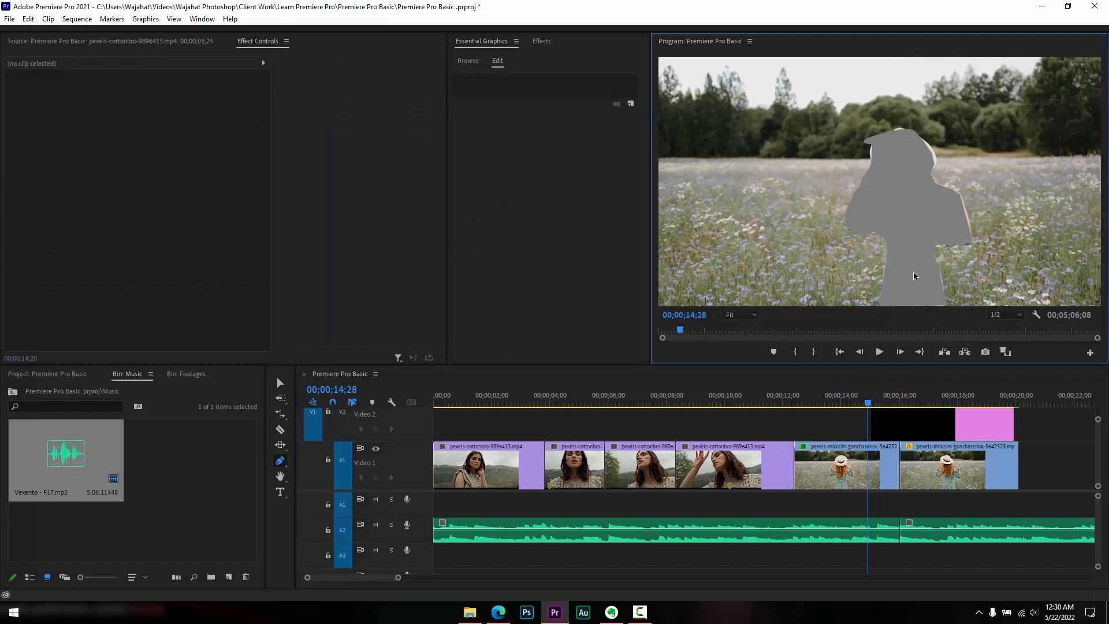
Select the traced silhouette with the Selection tool, and set its graphic to Linear Burn blend mode at 26% opacity
{"action": "key", "text": "v"}
{"action": "left_click", "coordinate": [910, 212]}
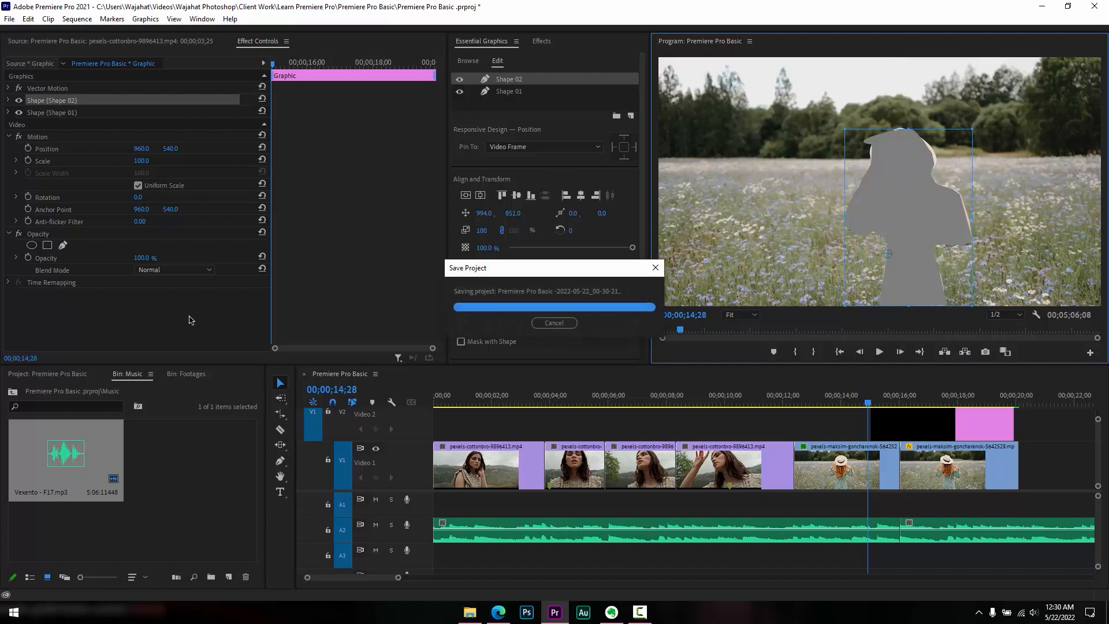
{"action": "left_click", "coordinate": [190, 271]}
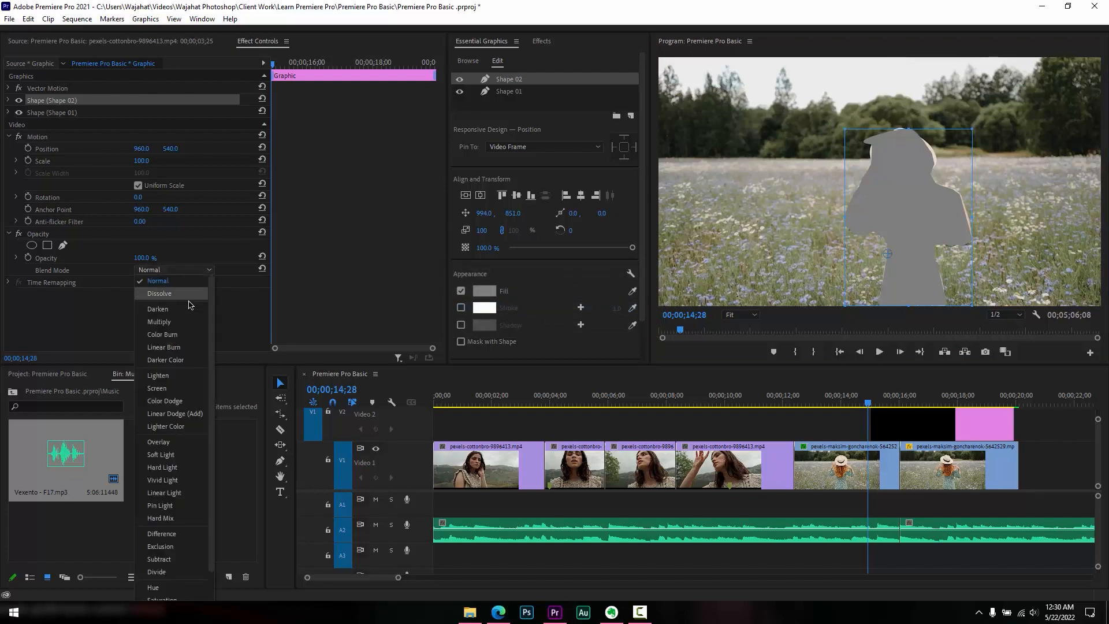
{"action": "left_click", "coordinate": [189, 353]}
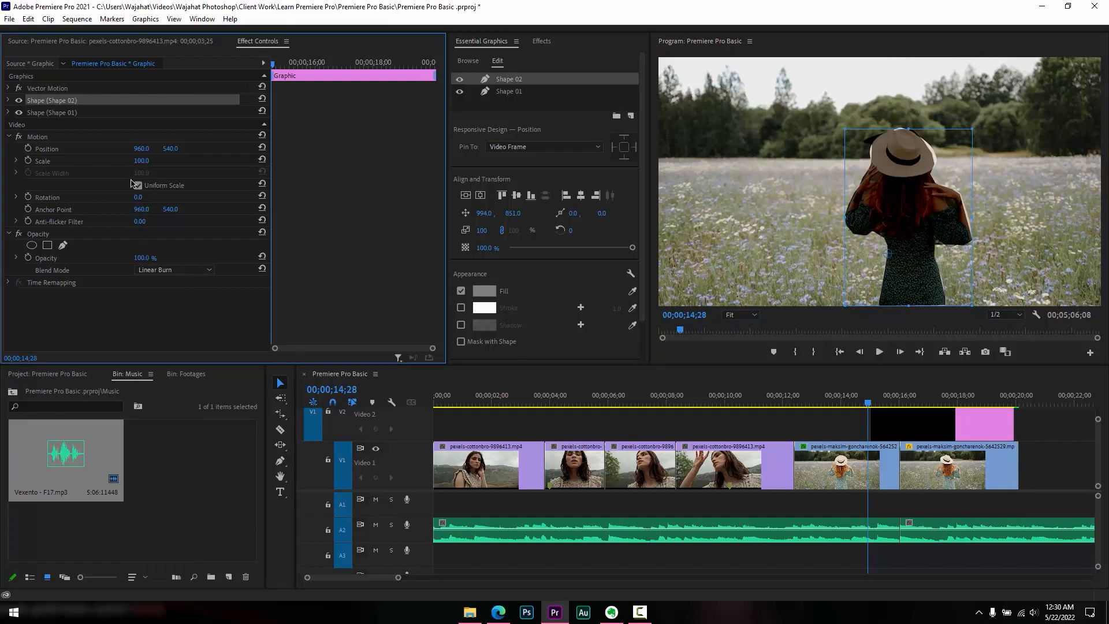
{"action": "mouse_move", "coordinate": [145, 256]}
{"action": "left_mouse_down"}
{"action": "mouse_move", "coordinate": [89, 256]}
{"action": "mouse_move", "coordinate": [102, 256]}
{"action": "left_mouse_up"}
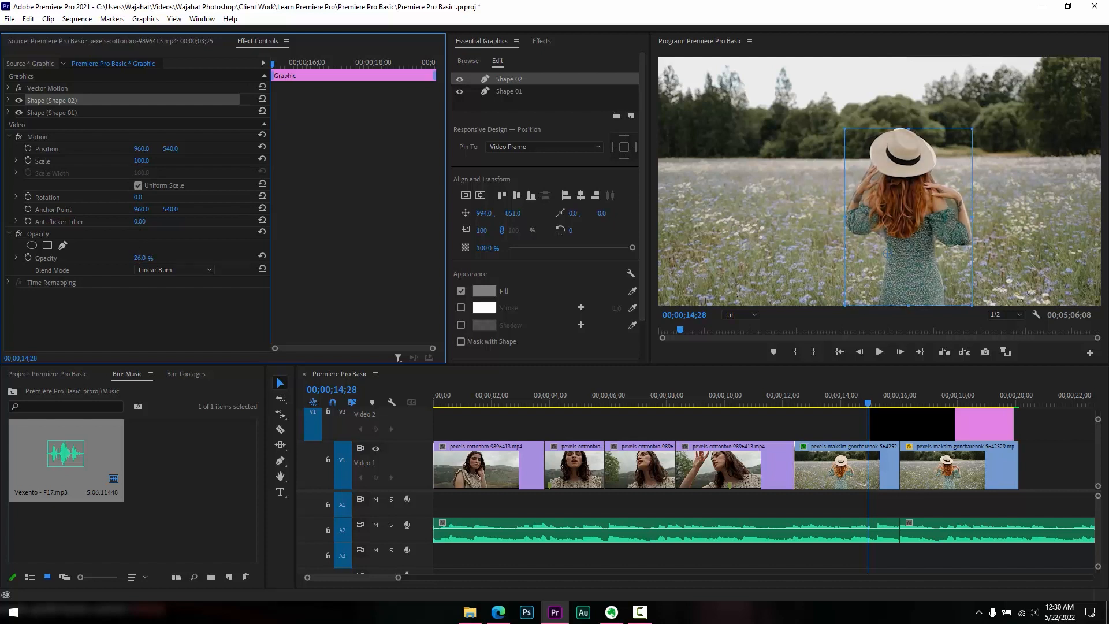
{"action": "left_click", "coordinate": [983, 211]}
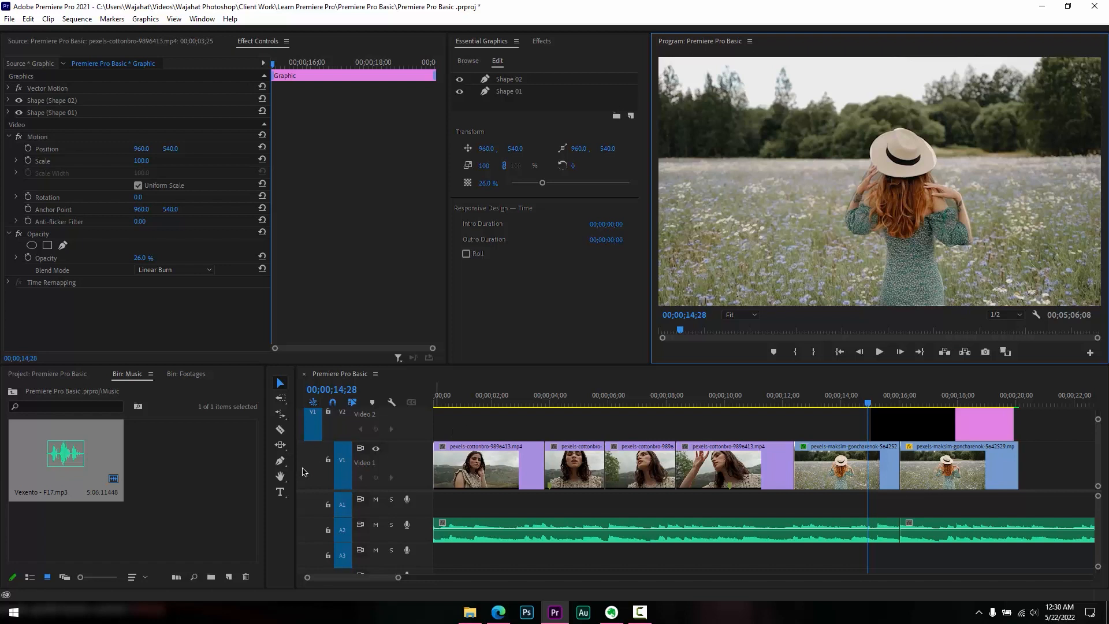
Draw a rectangle over the flower field, overlapping the woman's near arm, using the Rectangle tool
{"action": "left_click", "coordinate": [281, 461]}
{"action": "left_click", "coordinate": [281, 463]}
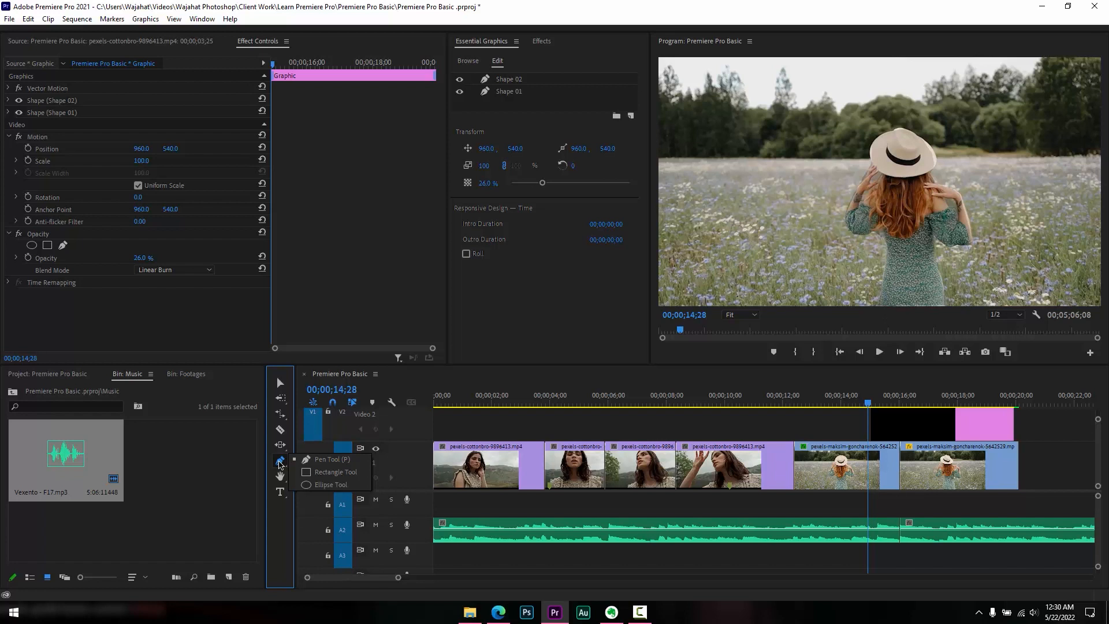
{"action": "left_click", "coordinate": [341, 479]}
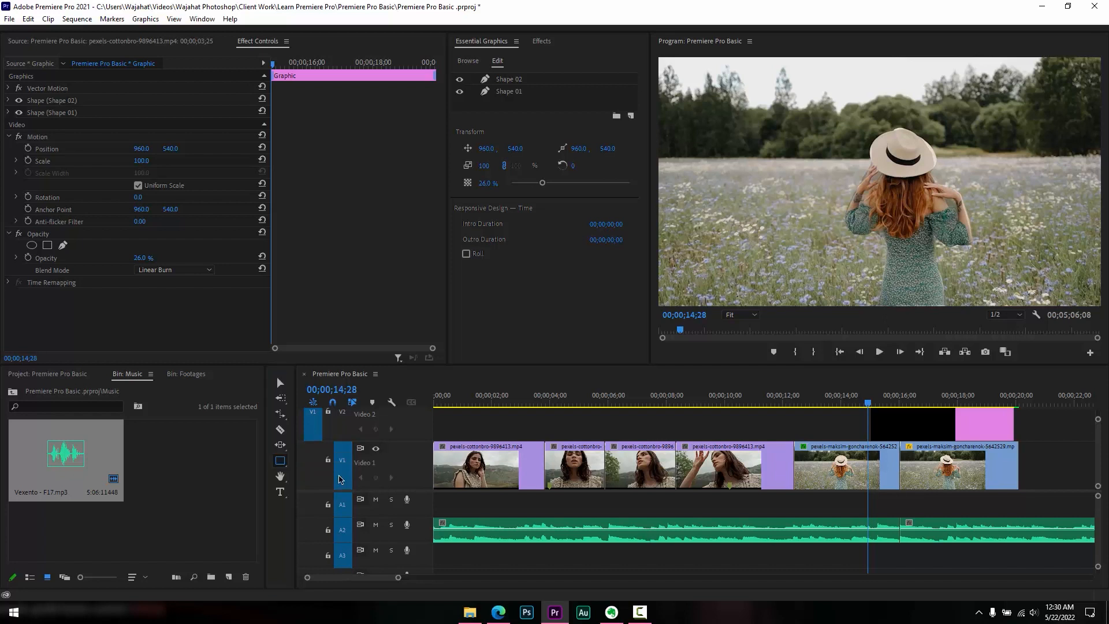
{"action": "left_click_drag", "start_coordinate": [771, 166], "coordinate": [895, 254]}
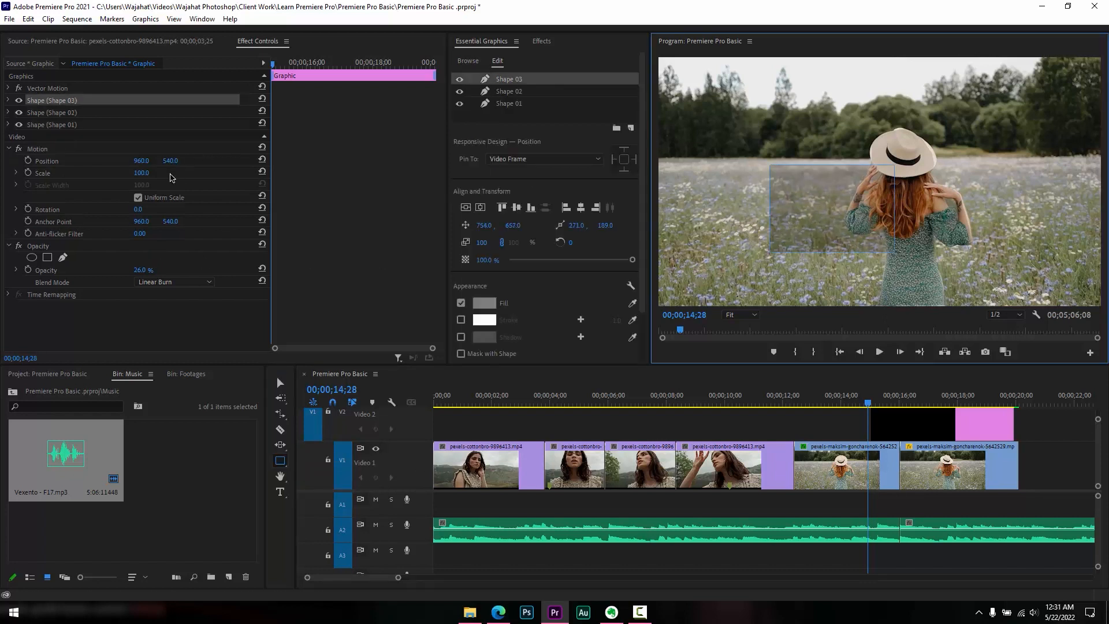
Try the graphic's opacity at 100% and 29%, and remove the rectangle
{"action": "left_click", "coordinate": [141, 270]}
{"action": "type", "text": "100"}
{"action": "key", "text": "Return"}
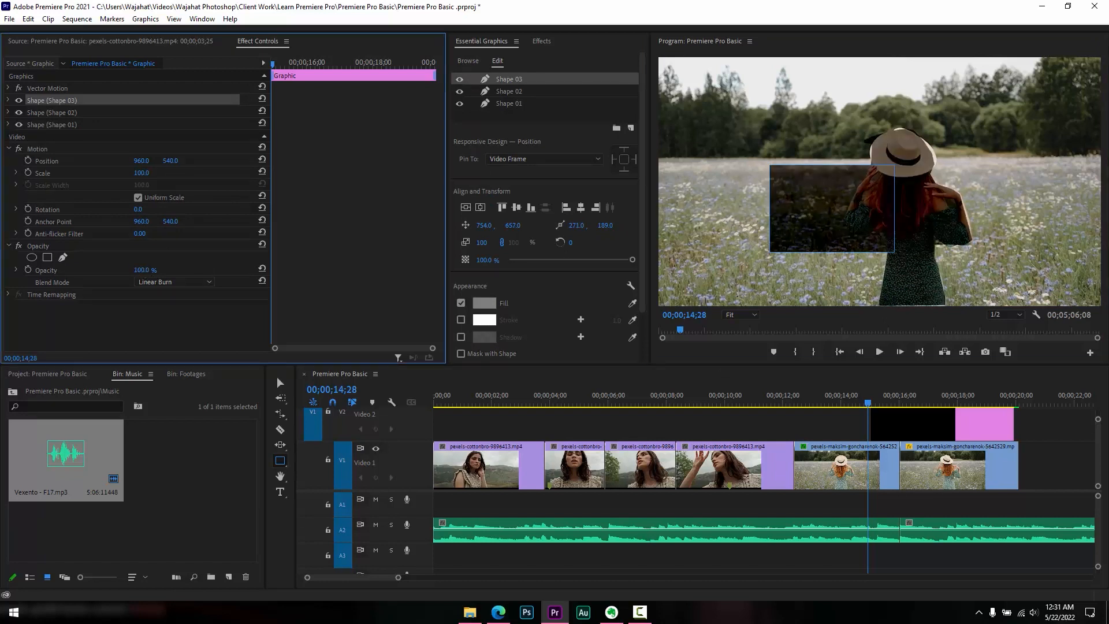
{"action": "mouse_move", "coordinate": [141, 270]}
{"action": "left_mouse_down"}
{"action": "mouse_move", "coordinate": [102, 270]}
{"action": "mouse_move", "coordinate": [144, 270]}
{"action": "left_mouse_up"}
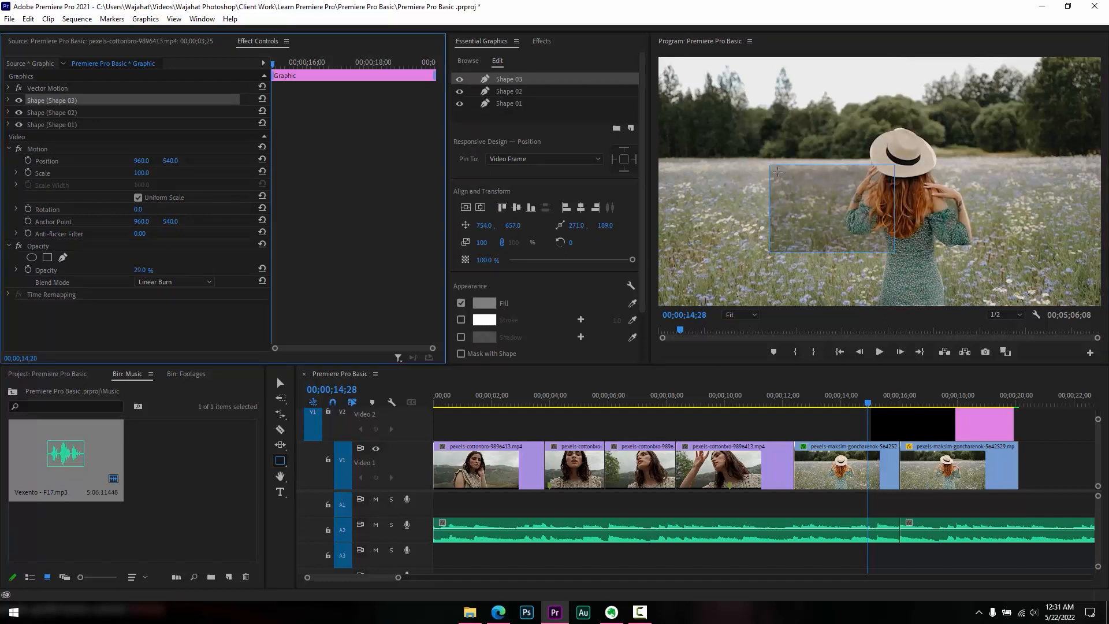
{"action": "key", "text": "Delete"}
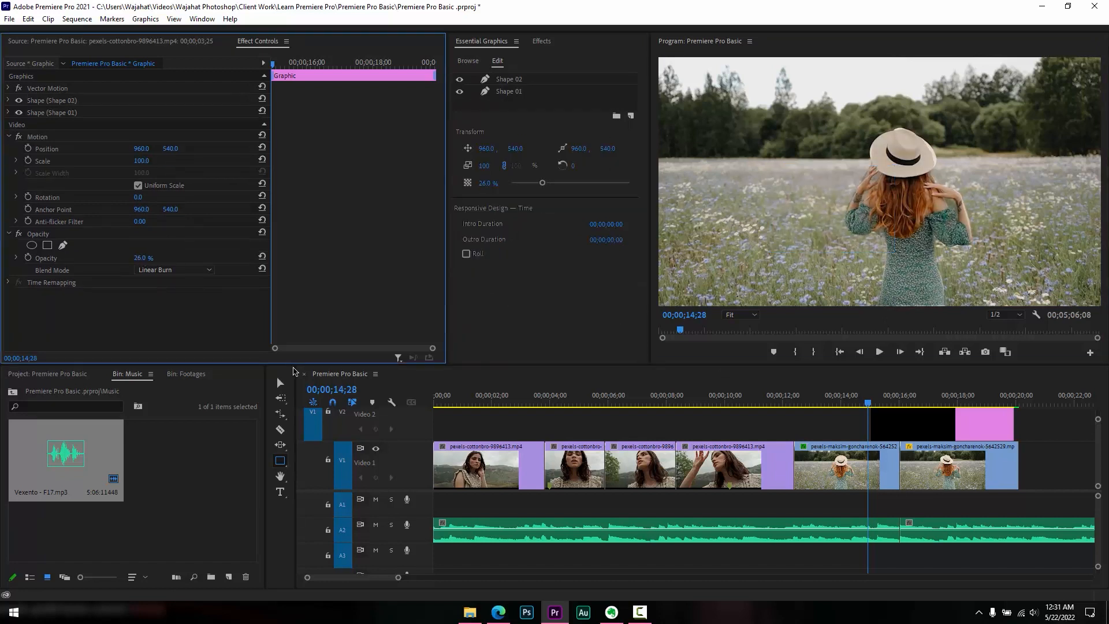
Draw a circle over the flower field beside the woman with the Ellipse tool, and undo it
{"action": "left_click", "coordinate": [280, 460]}
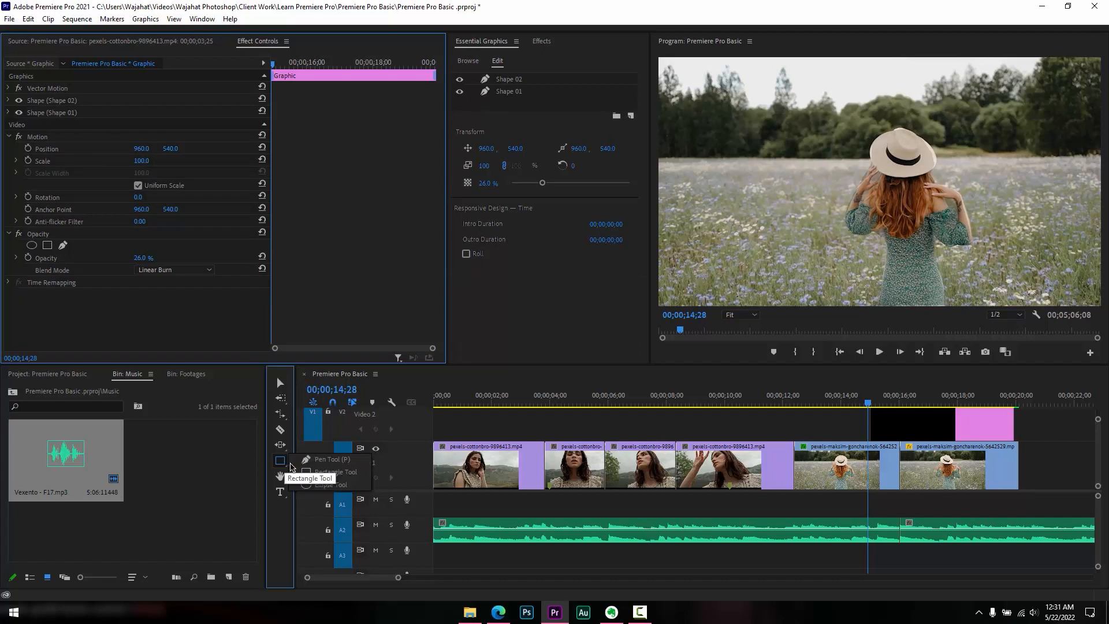
{"action": "left_click", "coordinate": [312, 487]}
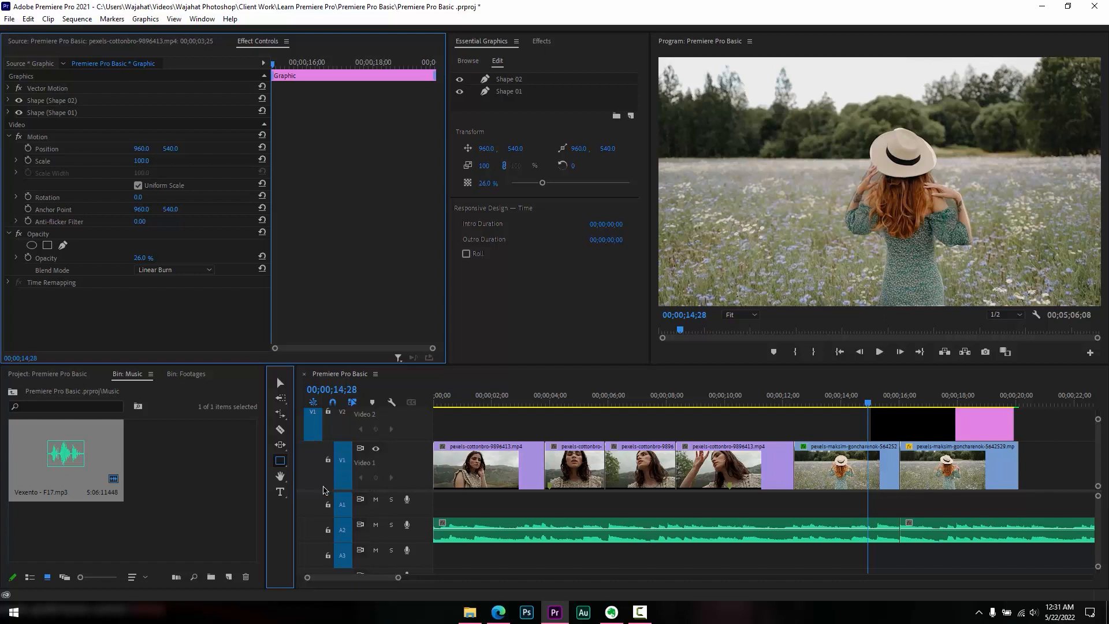
{"action": "left_click_drag", "start_coordinate": [709, 169], "coordinate": [783, 242]}
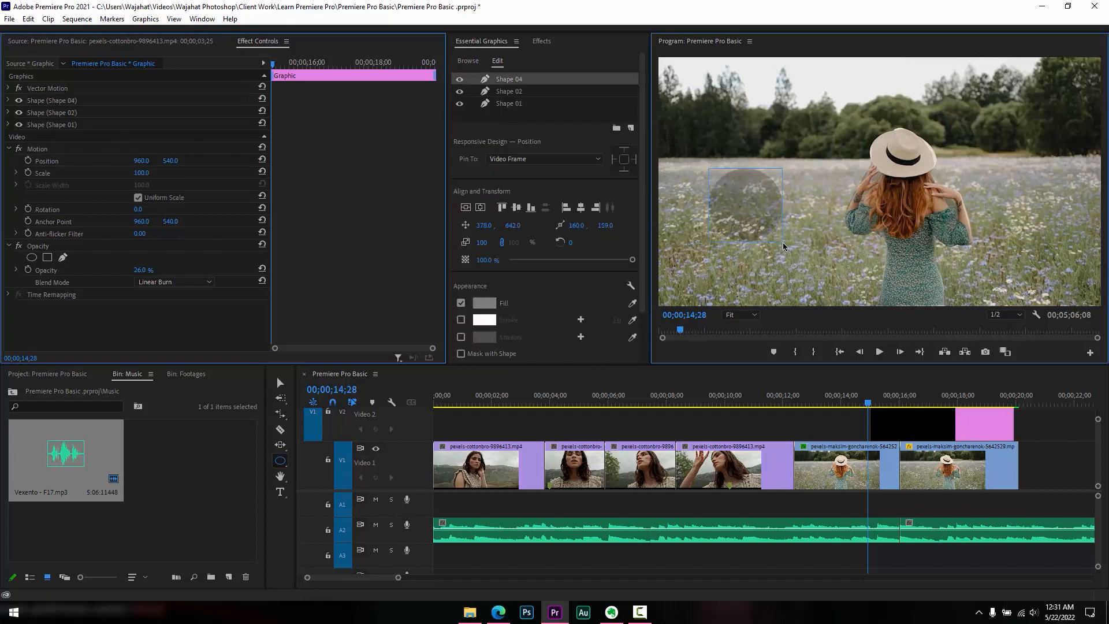
{"action": "key", "text": "ctrl+z"}
Pan the timeline forward to the end of the clips and back to the sequence start with the Hand tool
{"action": "left_click", "coordinate": [281, 475]}
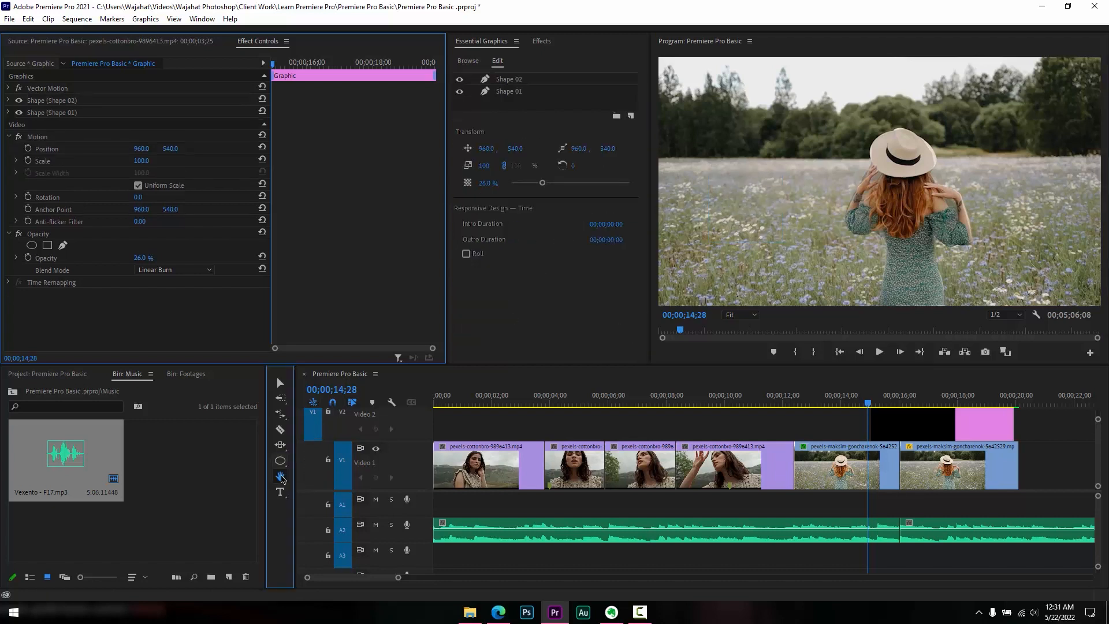
{"action": "left_click", "coordinate": [281, 480]}
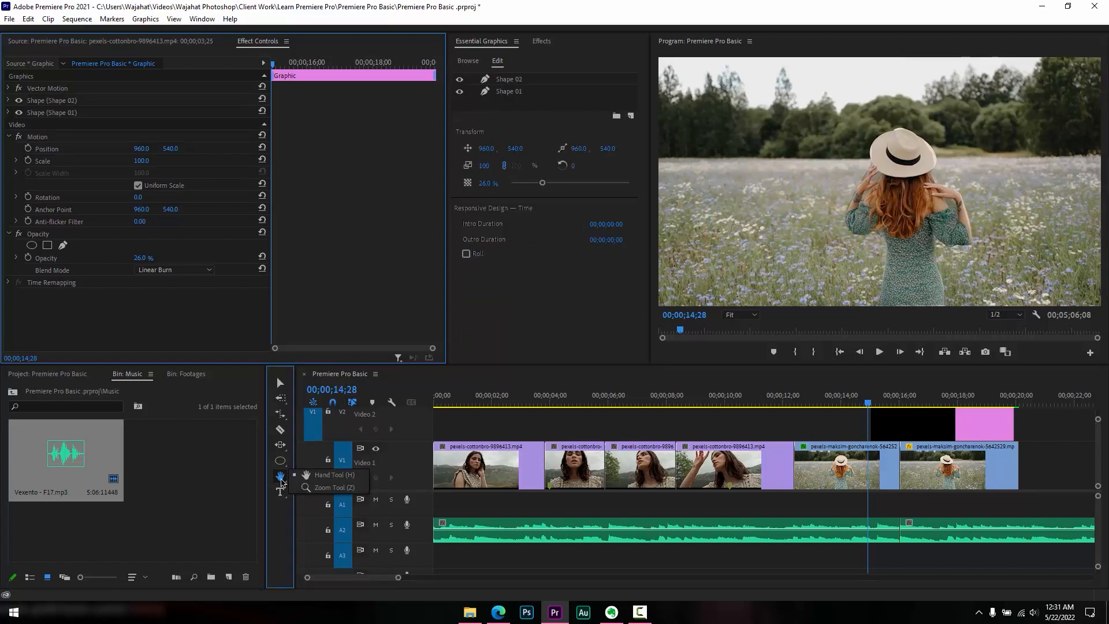
{"action": "left_click", "coordinate": [327, 475]}
{"action": "left_click_drag", "start_coordinate": [814, 447], "coordinate": [787, 453]}
{"action": "left_click", "coordinate": [850, 211]}
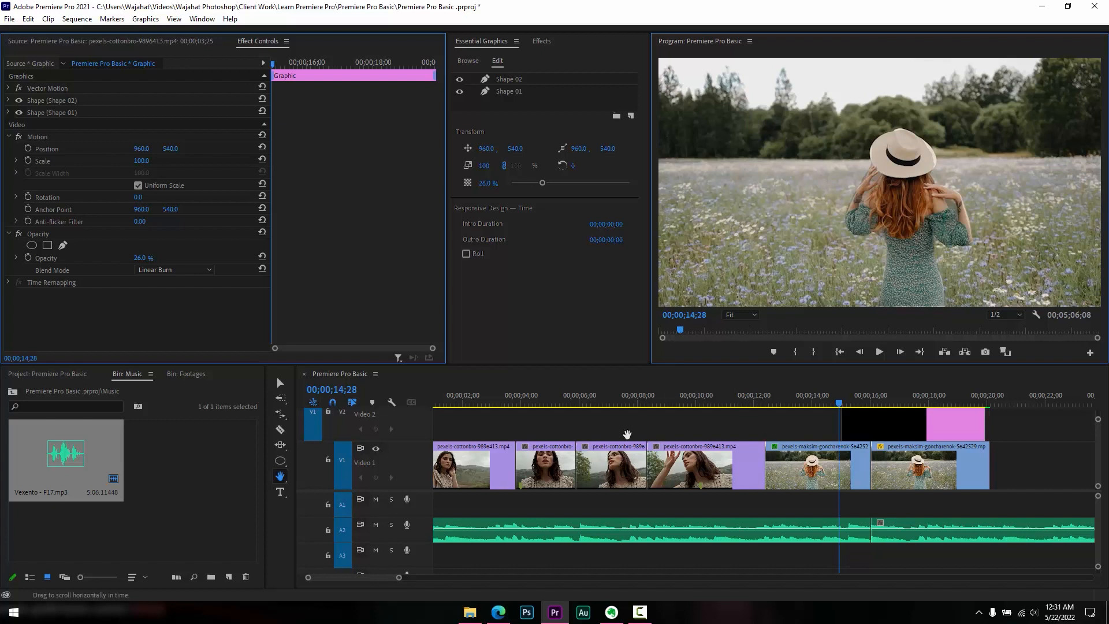
{"action": "left_click_drag", "start_coordinate": [468, 467], "coordinate": [406, 474]}
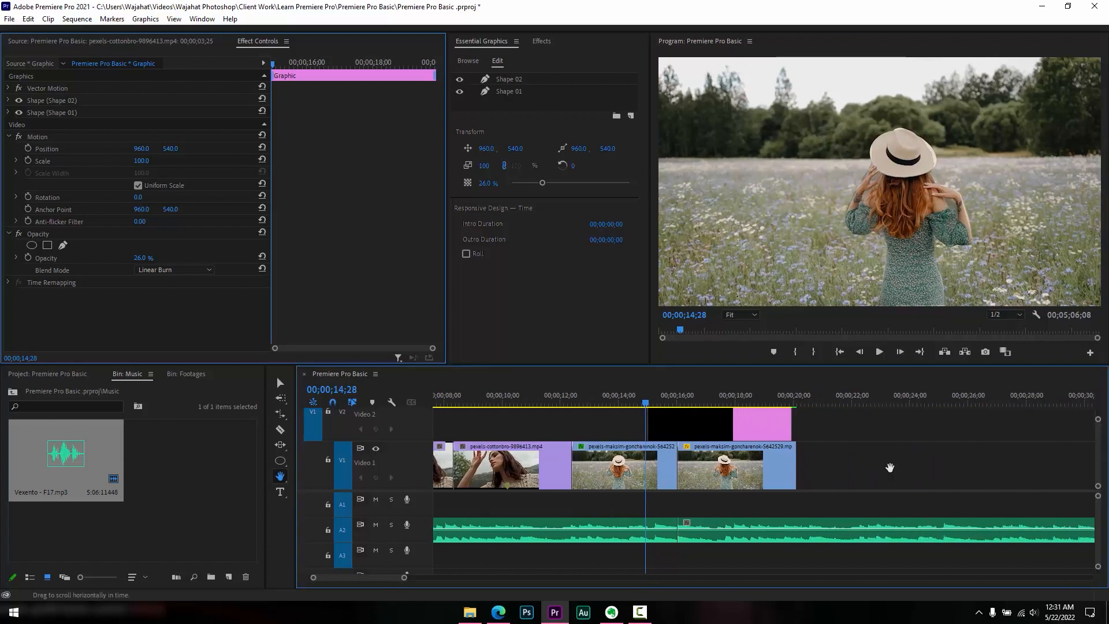
{"action": "left_click_drag", "start_coordinate": [935, 469], "coordinate": [1086, 463]}
{"action": "left_click_drag", "start_coordinate": [758, 474], "coordinate": [832, 477]}
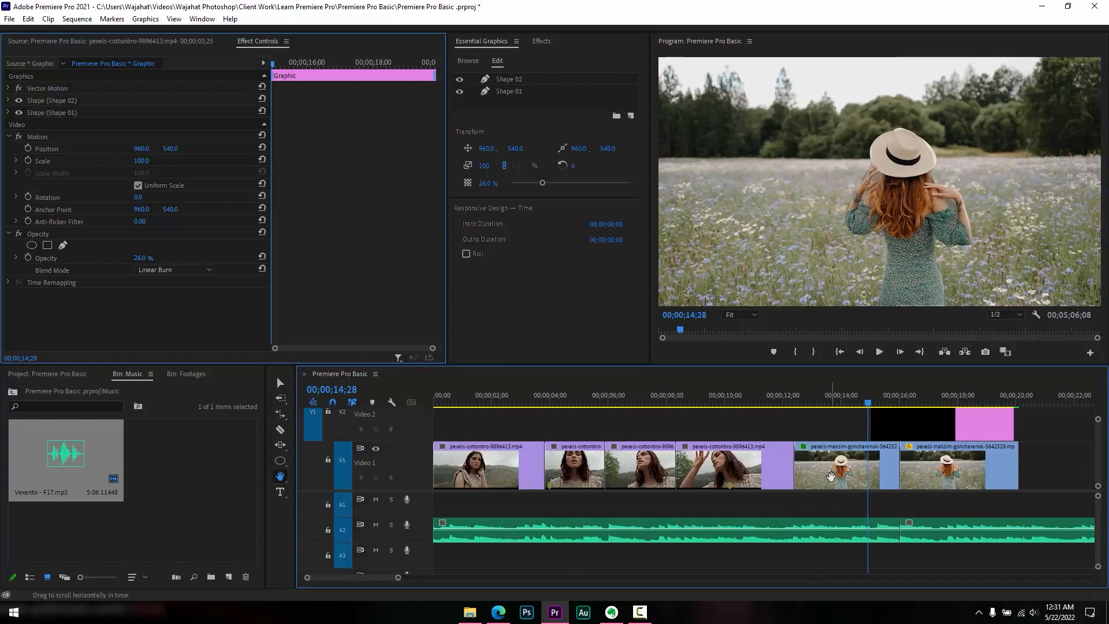
Zoom the timeline in three levels on the first clip with the Zoom tool, and zoom back out two levels
{"action": "left_click_drag", "start_coordinate": [281, 477], "coordinate": [315, 493]}
{"action": "left_click", "coordinate": [550, 429]}
{"action": "left_click", "coordinate": [551, 429]}
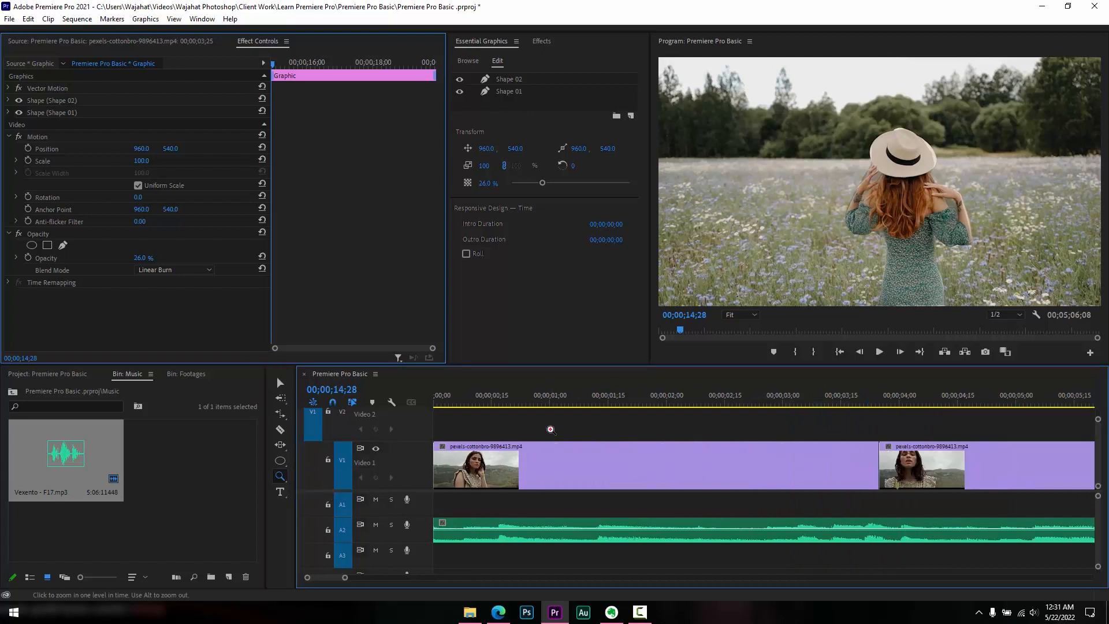
{"action": "left_click", "coordinate": [550, 429]}
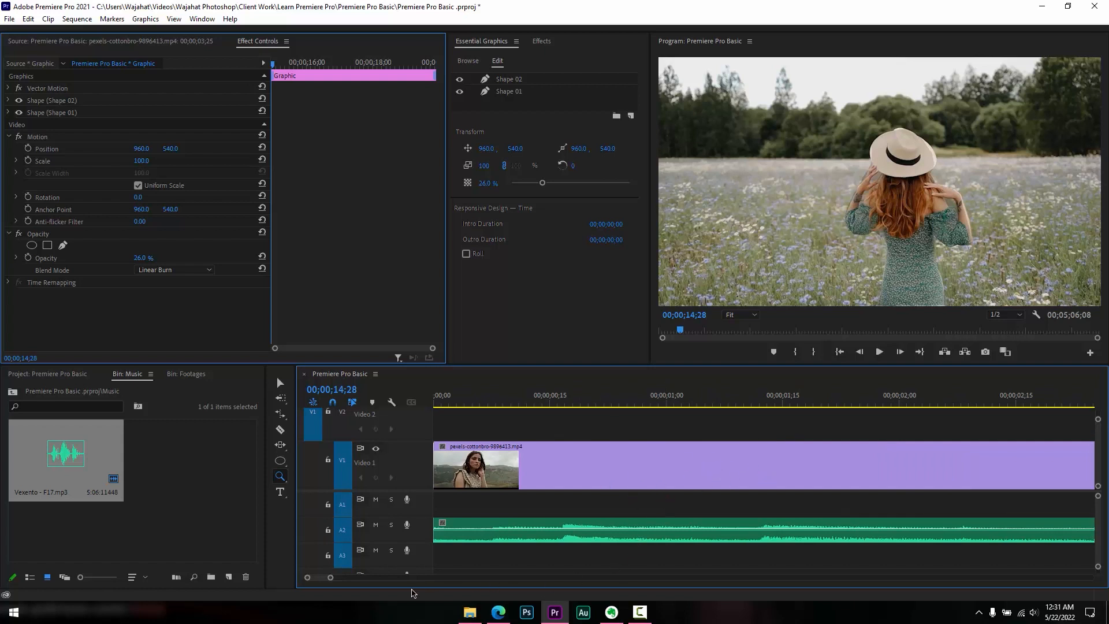
{"action": "left_click", "coordinate": [575, 438], "text": "alt"}
{"action": "left_click", "coordinate": [574, 438], "text": "alt"}
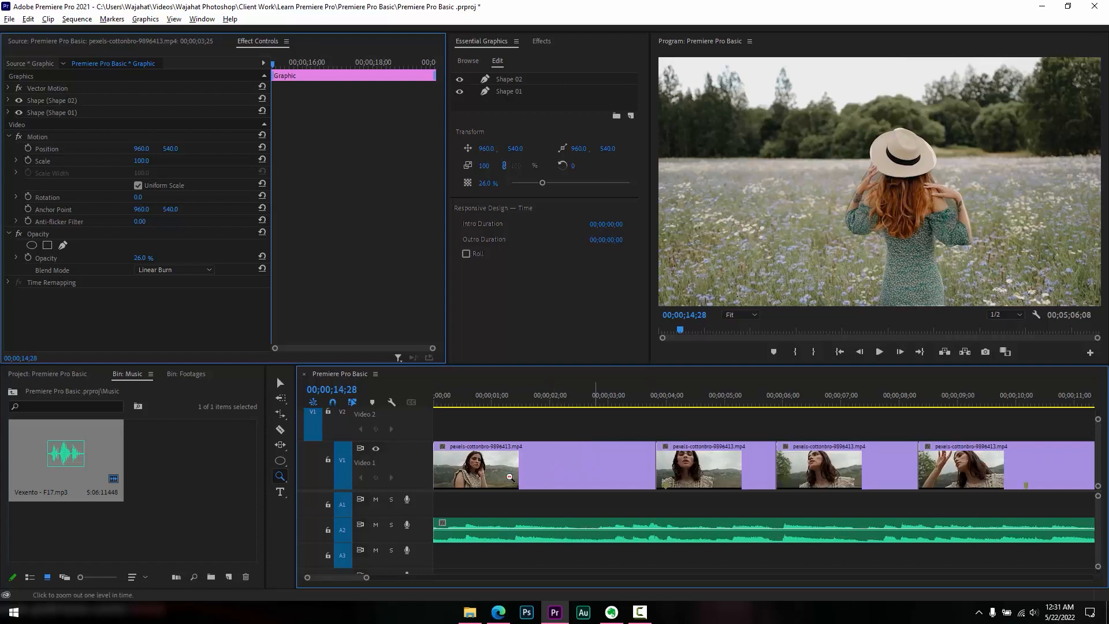
Zoom the timeline out two more levels with the Zoom tool so all the clips fit
{"action": "key", "text": "alt"}
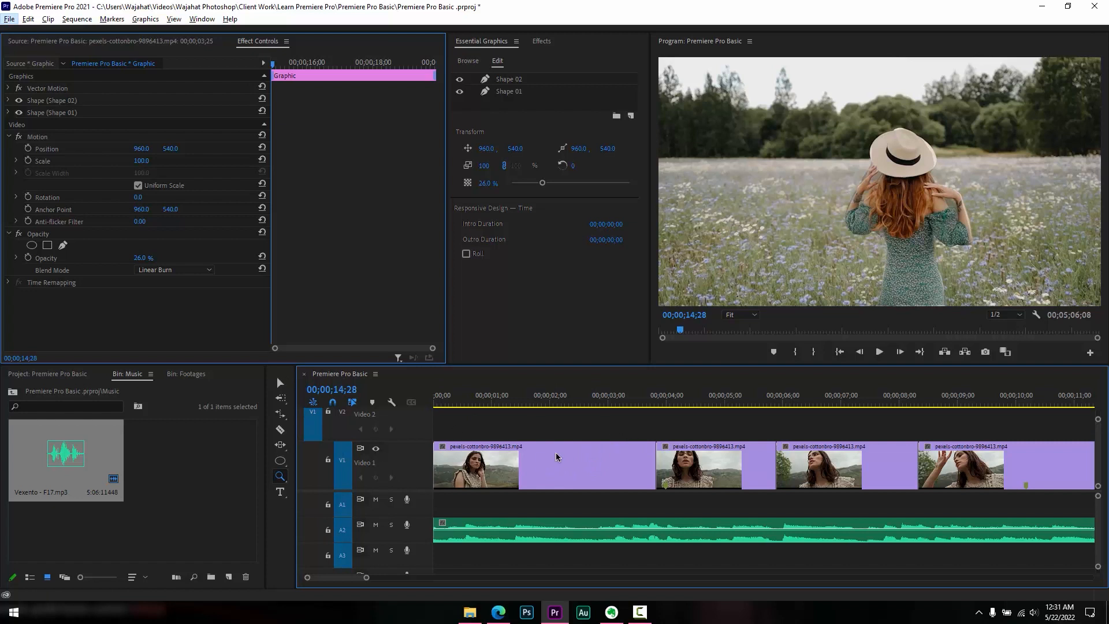
{"action": "left_click", "coordinate": [664, 495], "text": "alt"}
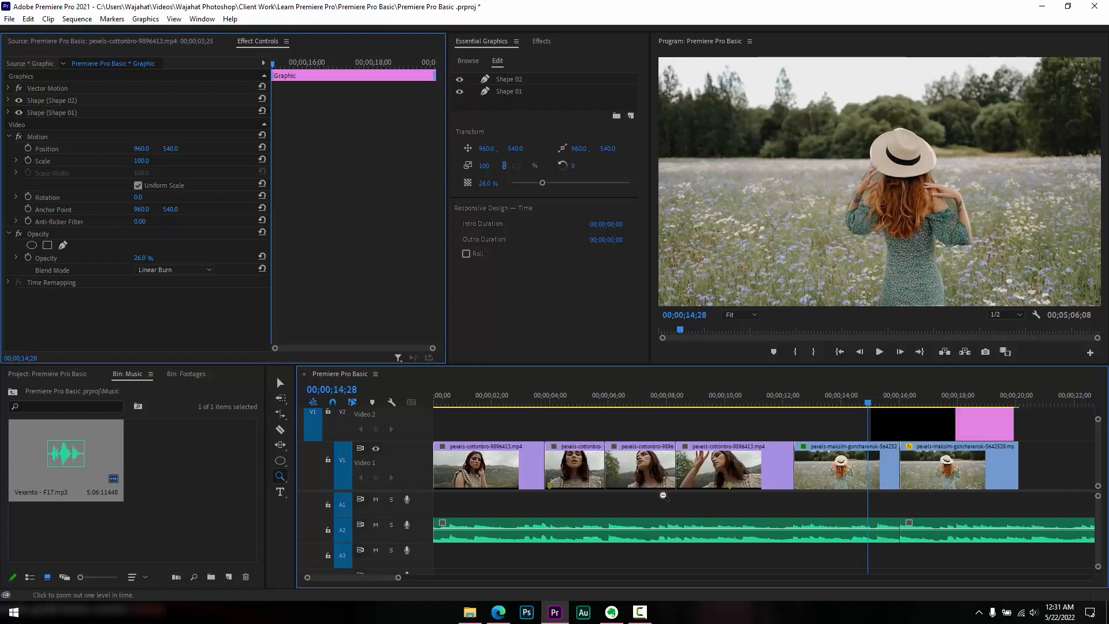
{"action": "left_click", "coordinate": [663, 495], "text": "alt"}
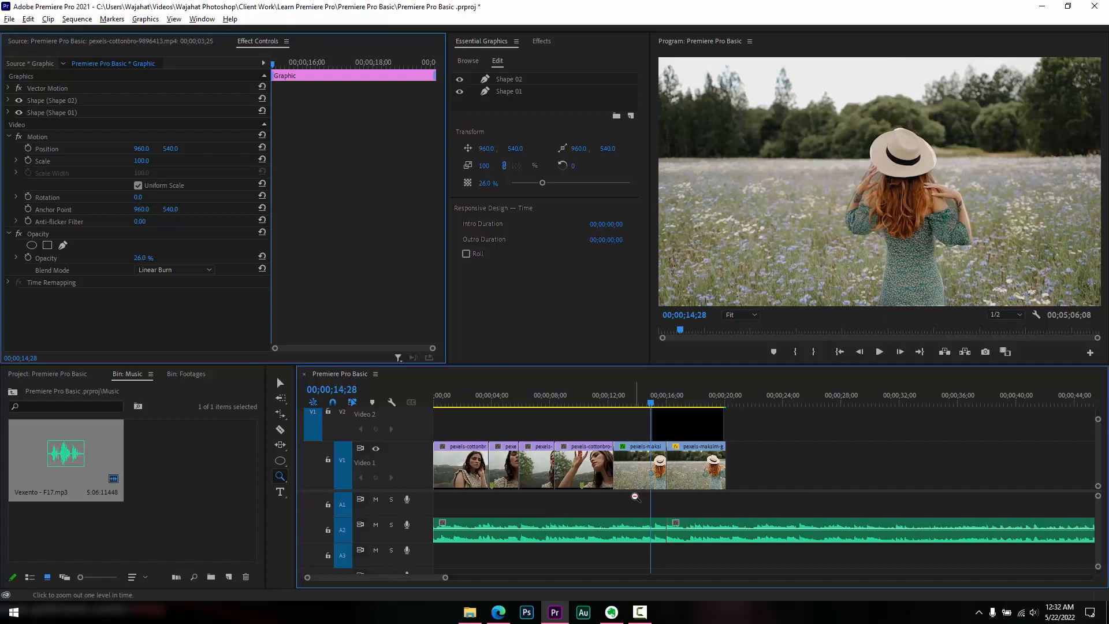
{"action": "key", "text": "alt"}
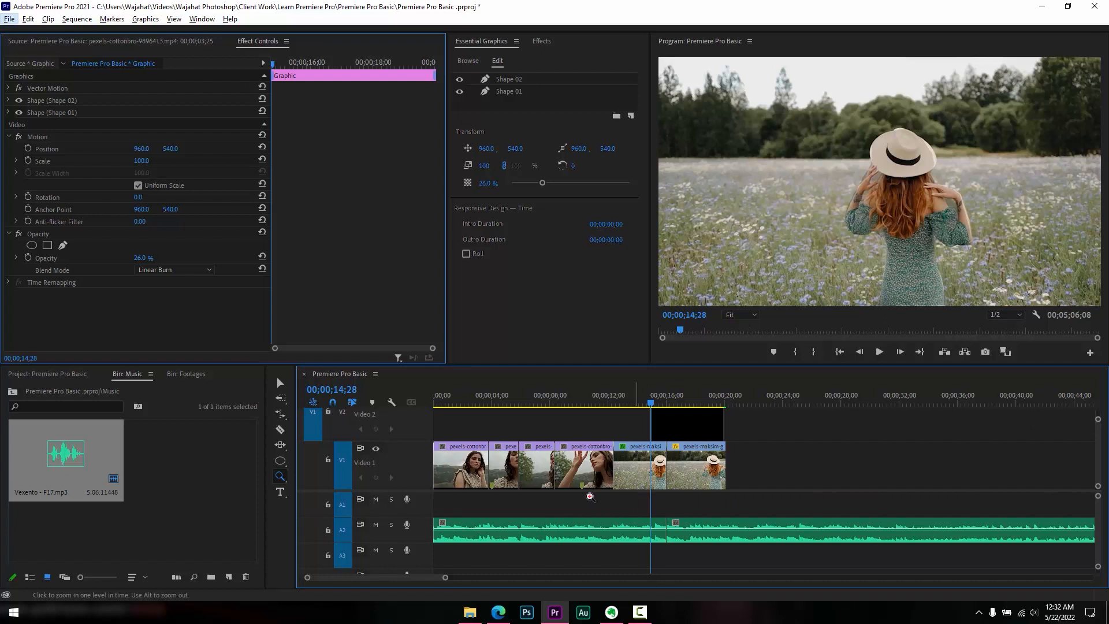
Start a horizontal text layer over the flower field beside the woman with the Type tool
{"action": "left_click", "coordinate": [280, 491]}
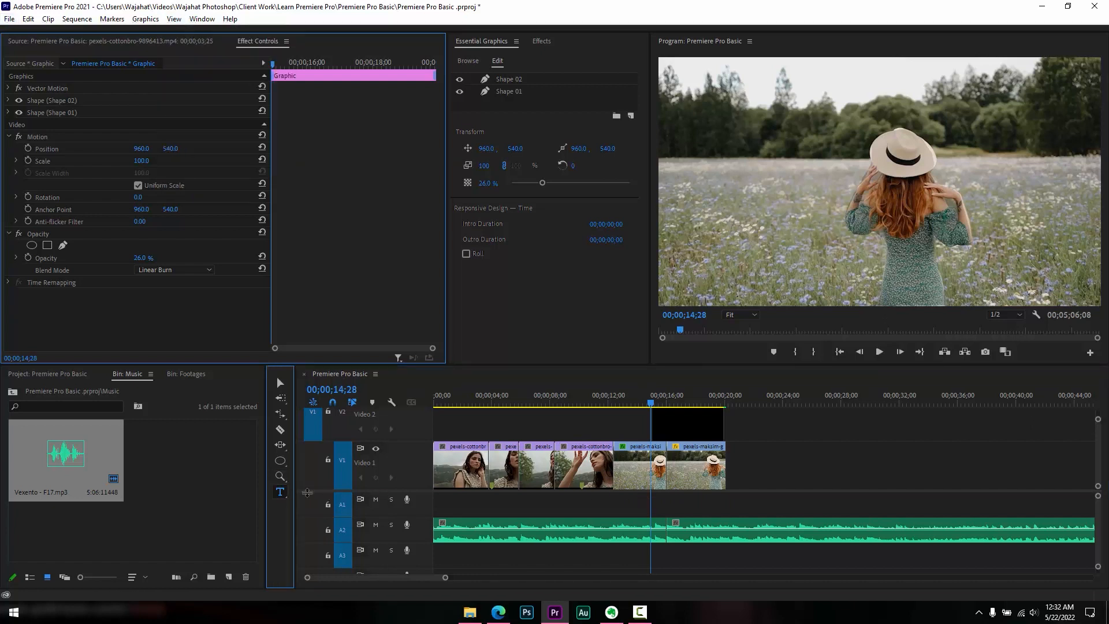
{"action": "left_click", "coordinate": [279, 495]}
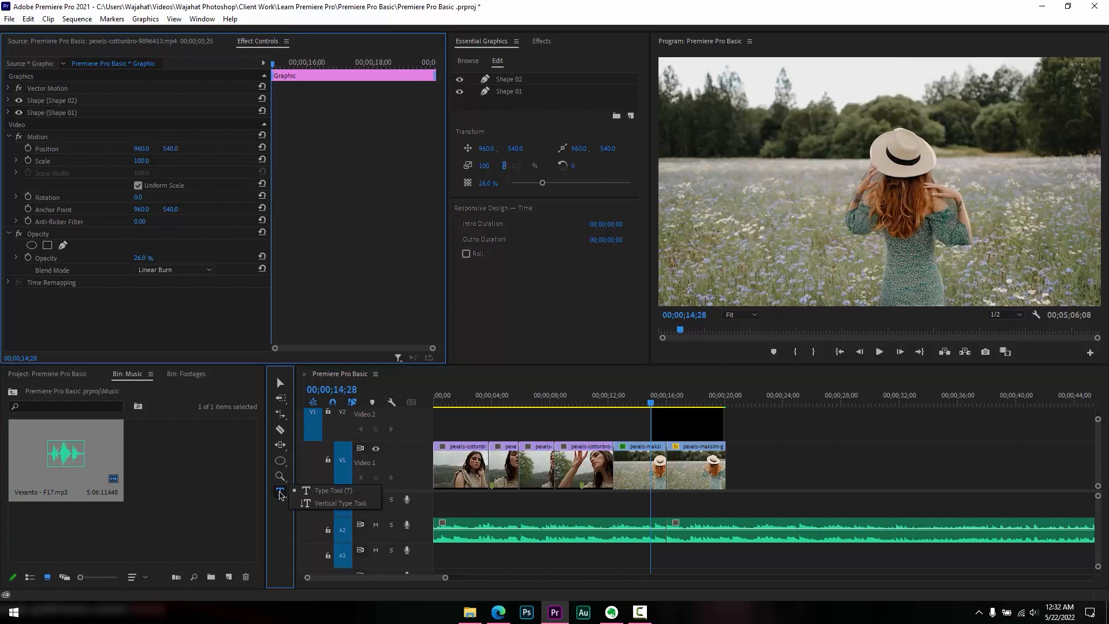
{"action": "left_click", "coordinate": [305, 492]}
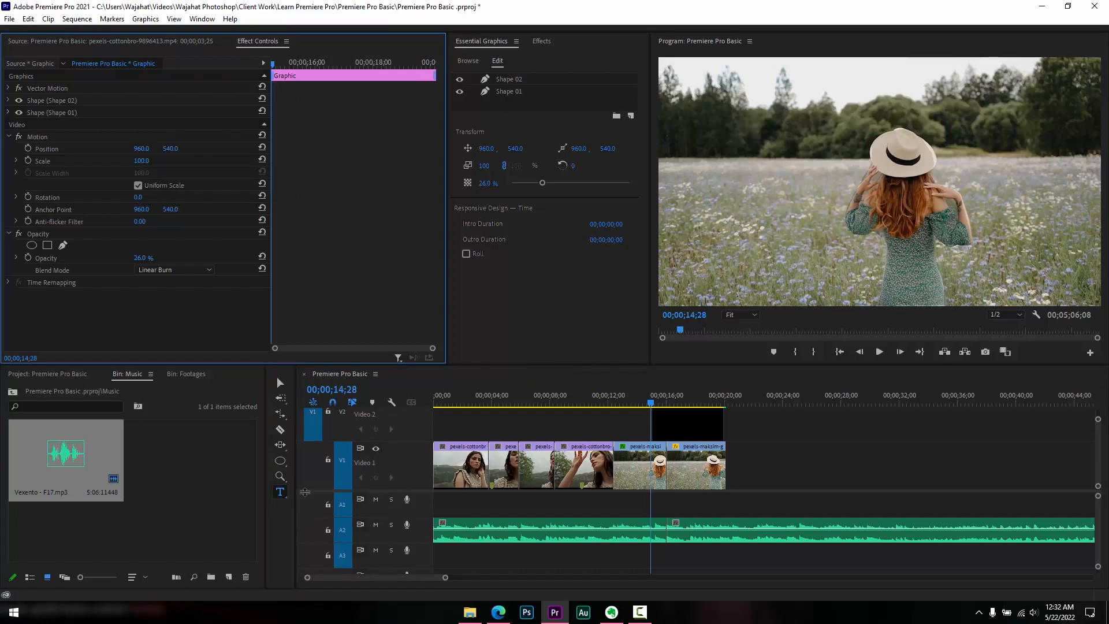
{"action": "left_click", "coordinate": [797, 226]}
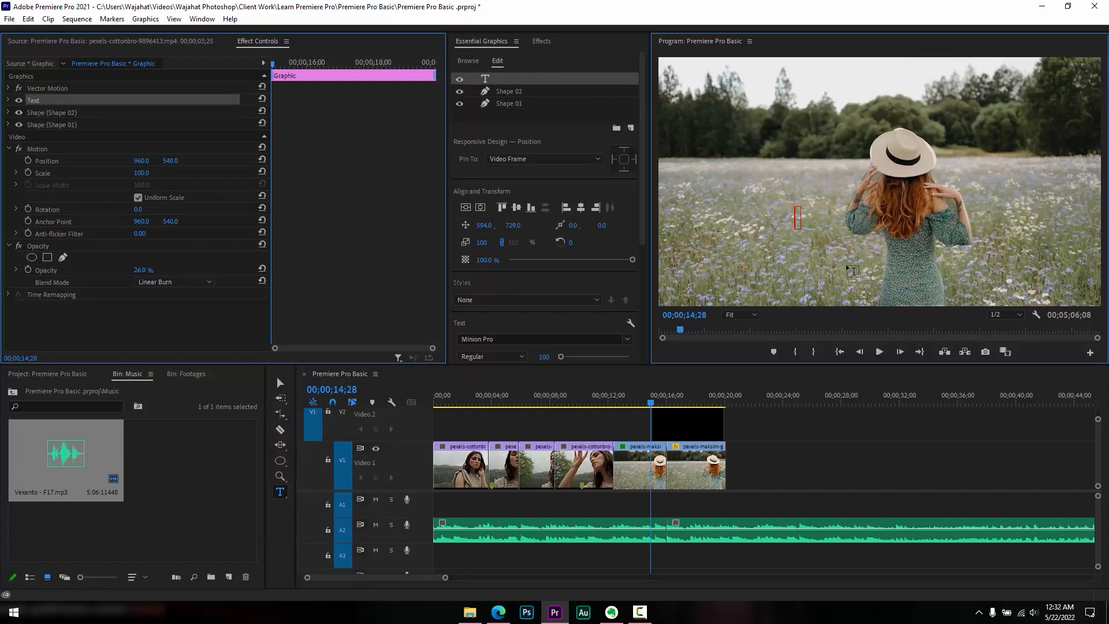
Delete Shape 01, Shape 02 and the text layer from the graphic
{"action": "left_click", "coordinate": [511, 93]}
{"action": "left_click", "coordinate": [521, 108]}
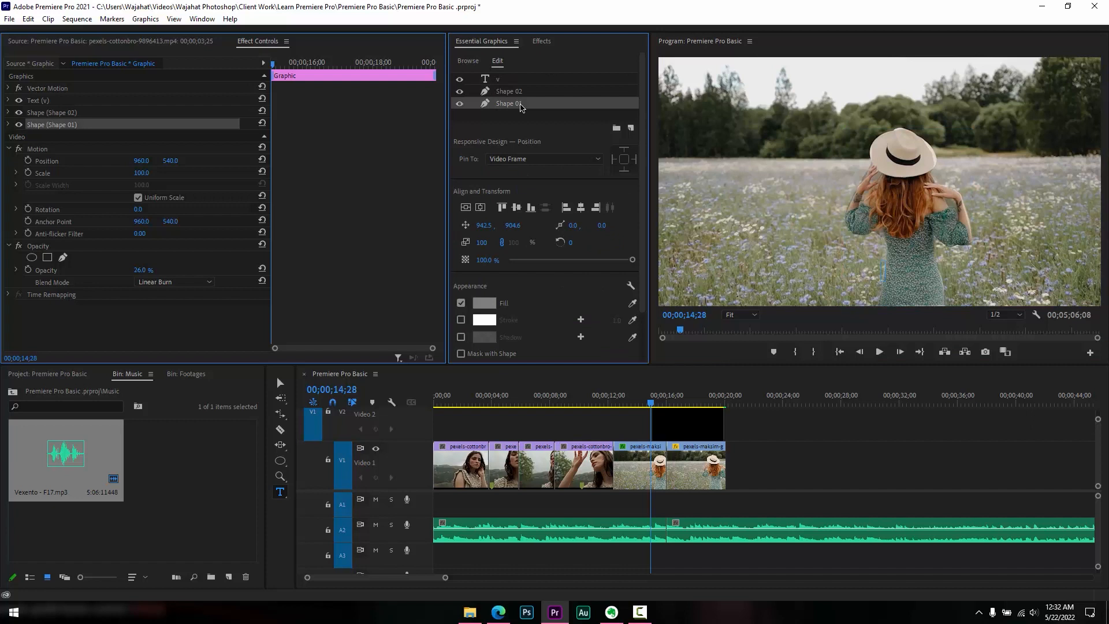
{"action": "key", "text": "Delete"}
{"action": "left_click", "coordinate": [518, 94]}
{"action": "key", "text": "Delete"}
{"action": "left_click", "coordinate": [511, 83]}
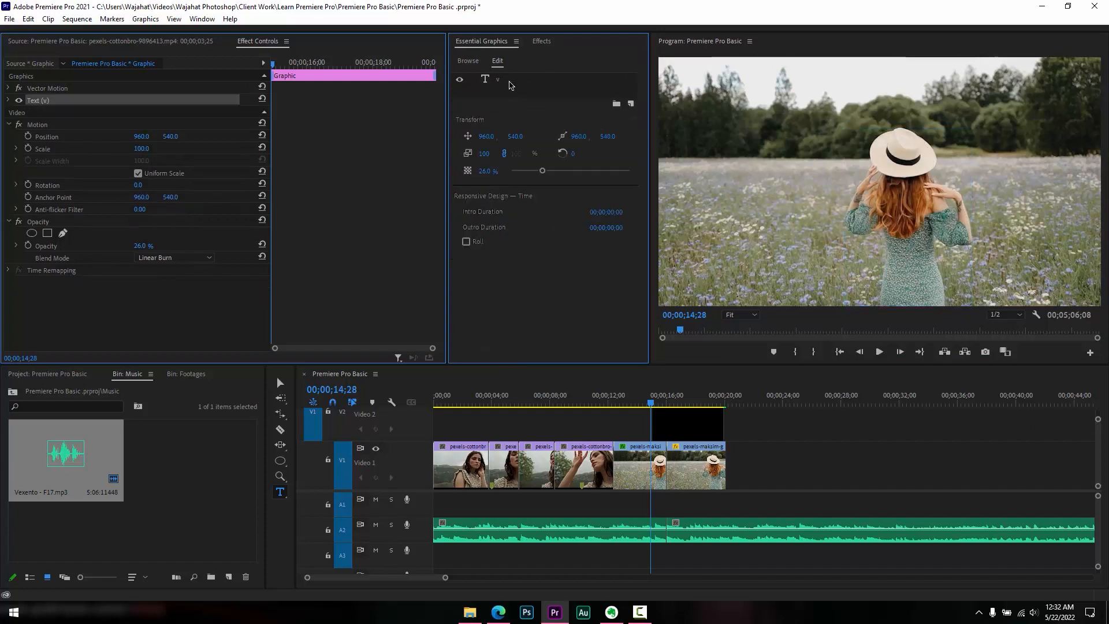
{"action": "key", "text": "Delete"}
Remove the empty graphic clip above the flower-field clips from the timeline
{"action": "left_click", "coordinate": [468, 61]}
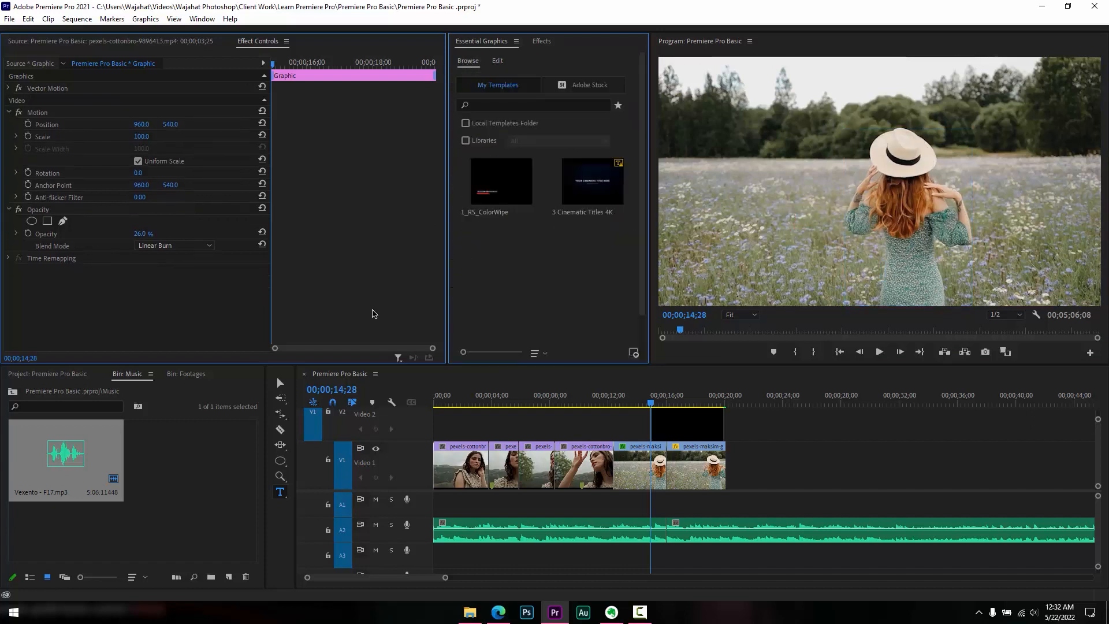
{"action": "left_click", "coordinate": [680, 421]}
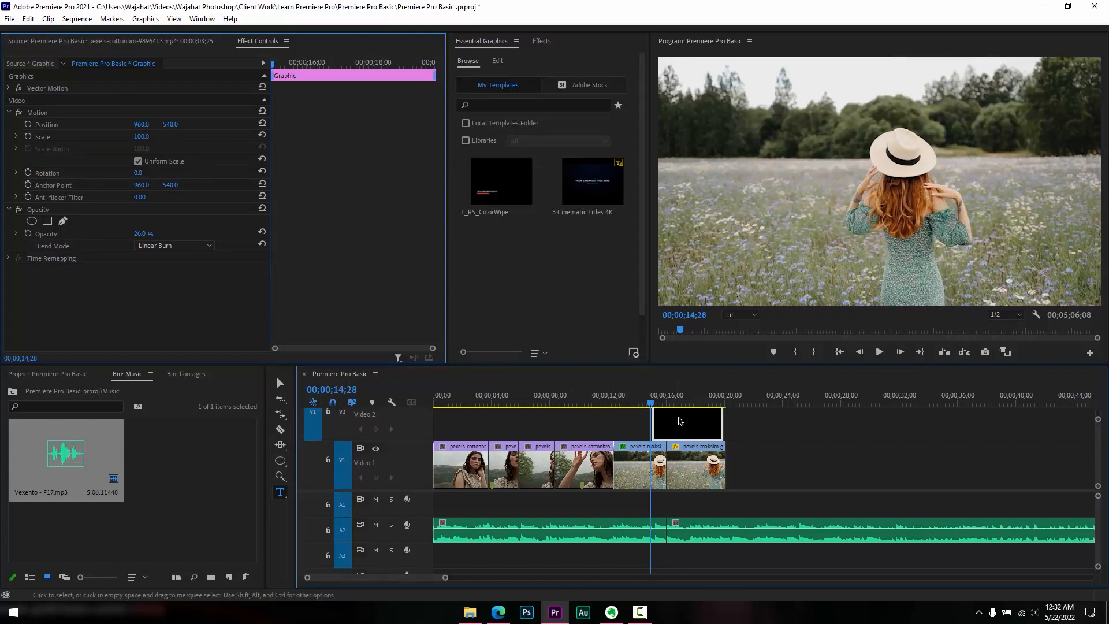
{"action": "key", "text": "Delete"}
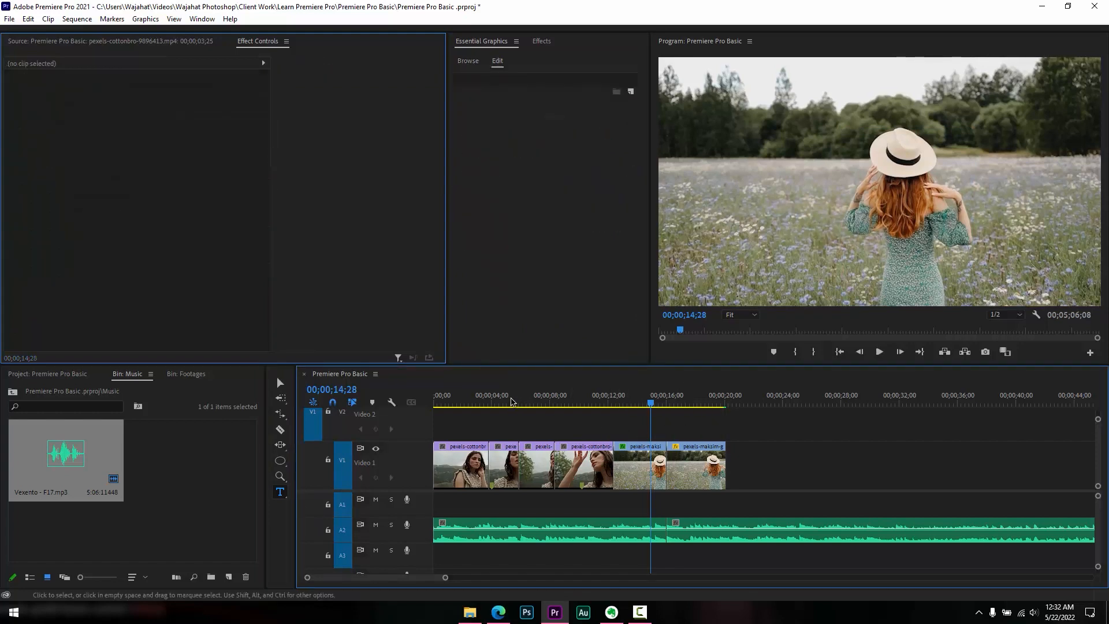
Play the sequence from its start to about 10 seconds
{"action": "left_click_drag", "start_coordinate": [512, 401], "coordinate": [430, 404]}
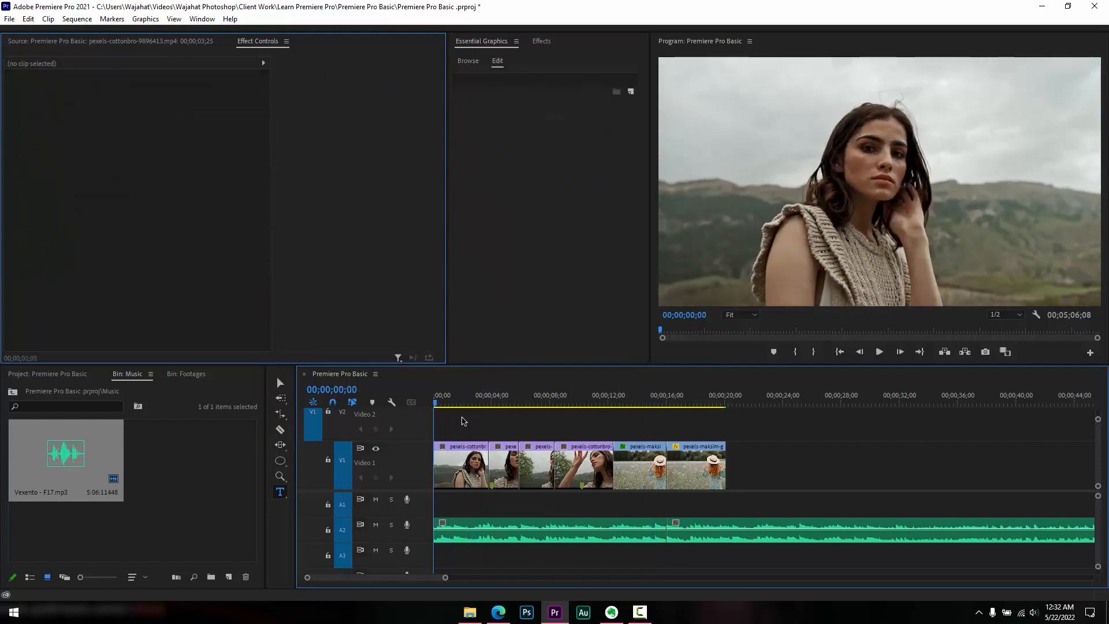
{"action": "key", "text": "space"}
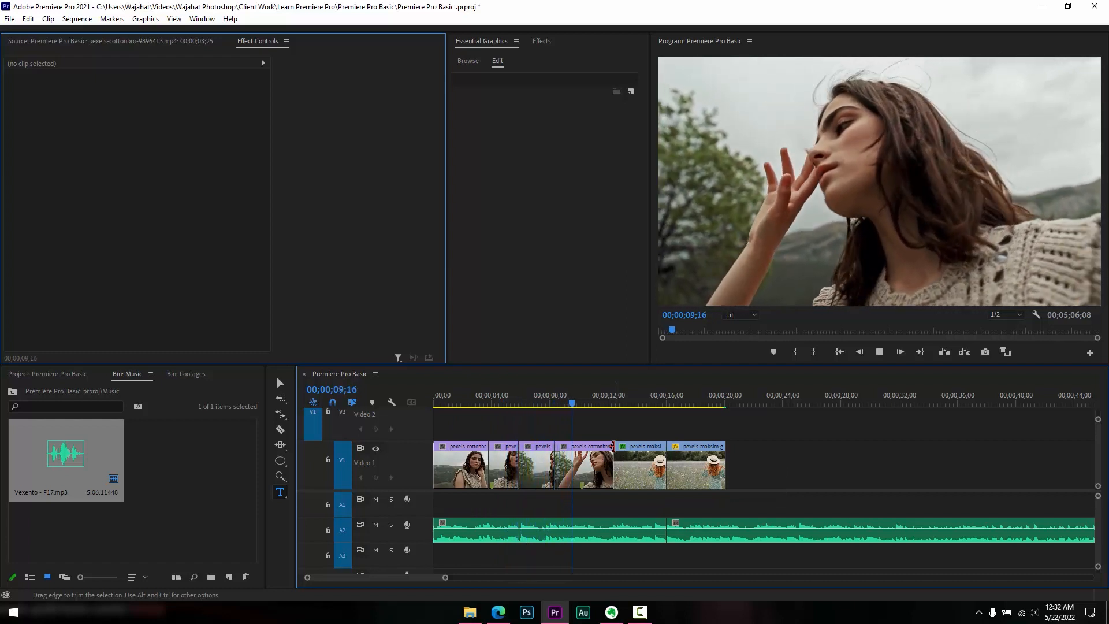
{"action": "key", "text": "space"}
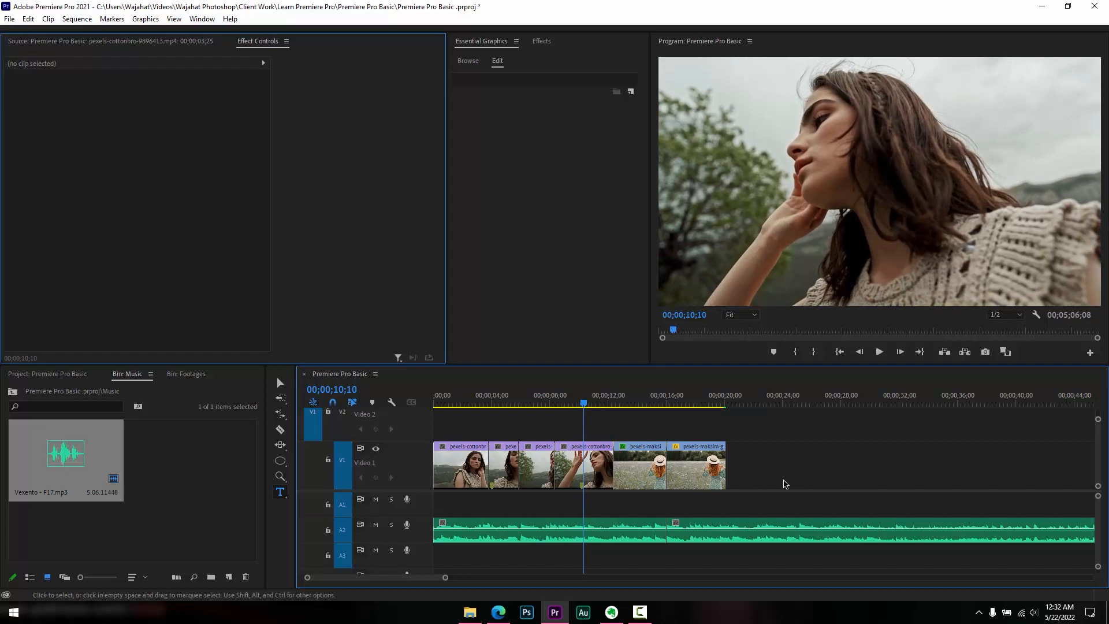
Replace all video and audio clips on the timeline with the portrait, flower-field and aurora footage, in that order, on Video 1
{"action": "left_click_drag", "start_coordinate": [973, 436], "coordinate": [449, 572]}
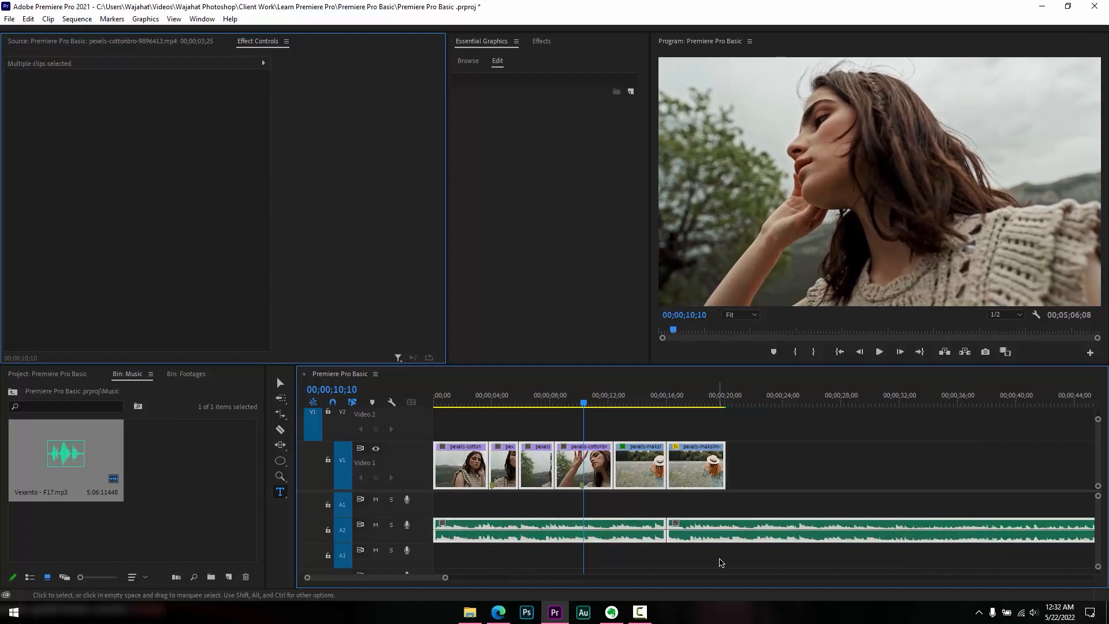
{"action": "key", "text": "Delete"}
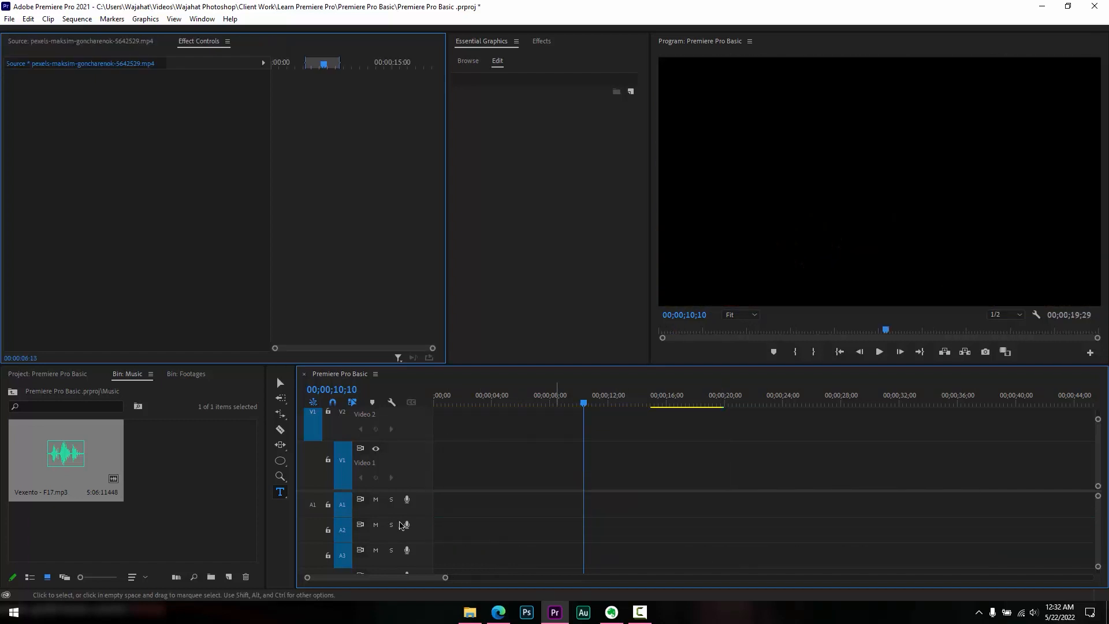
{"action": "left_click", "coordinate": [192, 377]}
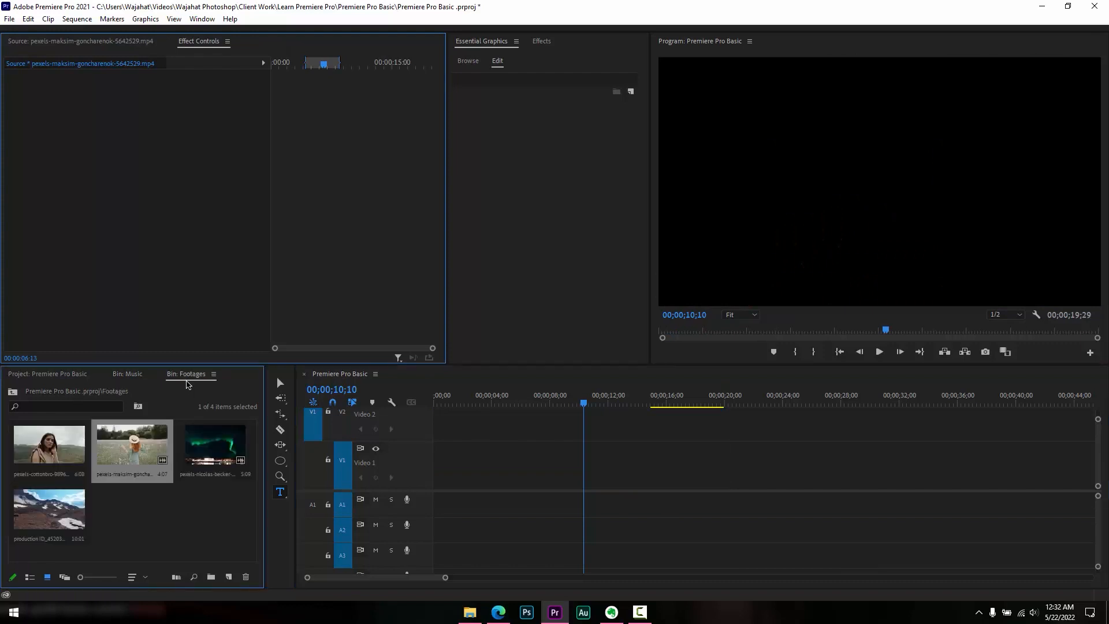
{"action": "left_click_drag", "start_coordinate": [60, 465], "coordinate": [437, 479]}
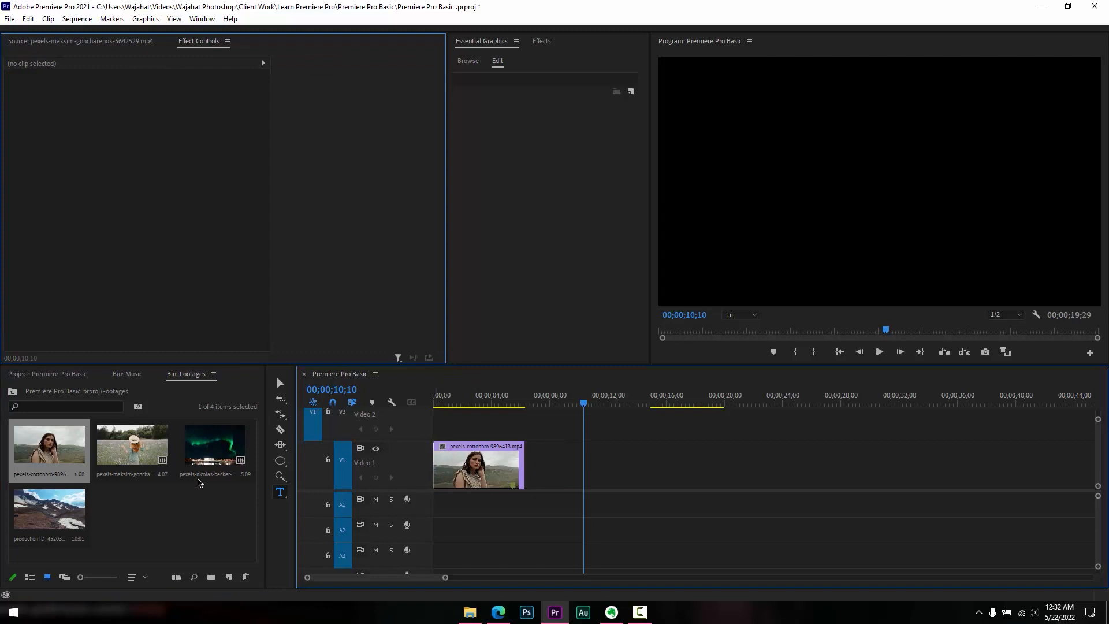
{"action": "left_click_drag", "start_coordinate": [124, 450], "coordinate": [532, 469]}
{"action": "left_click_drag", "start_coordinate": [215, 448], "coordinate": [588, 463]}
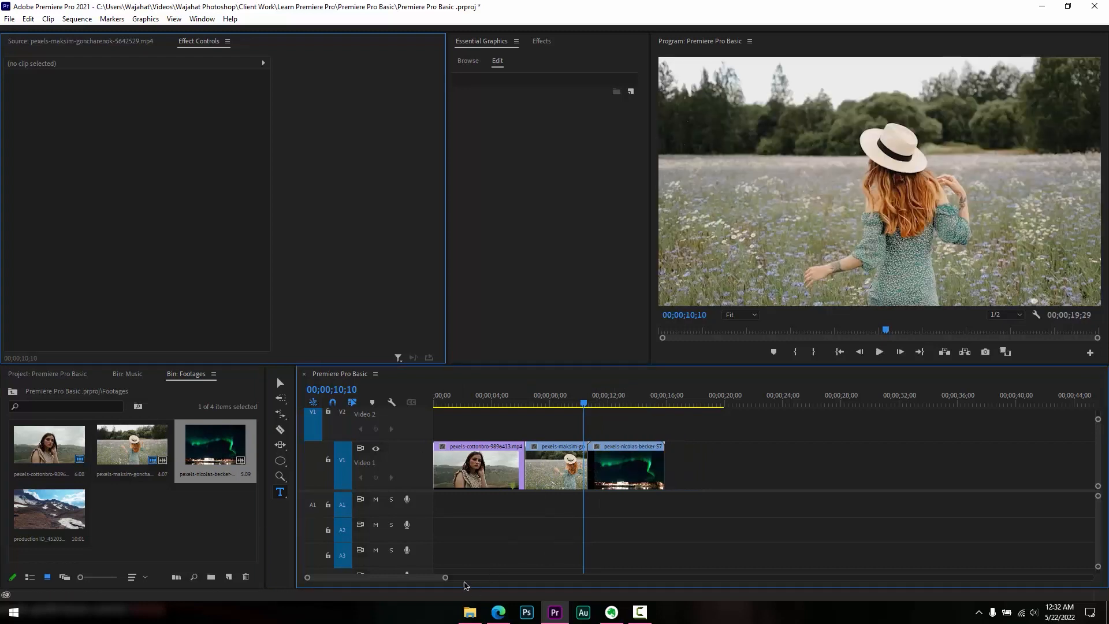
Add the title "A BEAUTIFUL NIGHT OF ICELAND" over the aurora clip at 00;00;12;19 with the Type tool
{"action": "left_click_drag", "start_coordinate": [446, 577], "coordinate": [426, 578]}
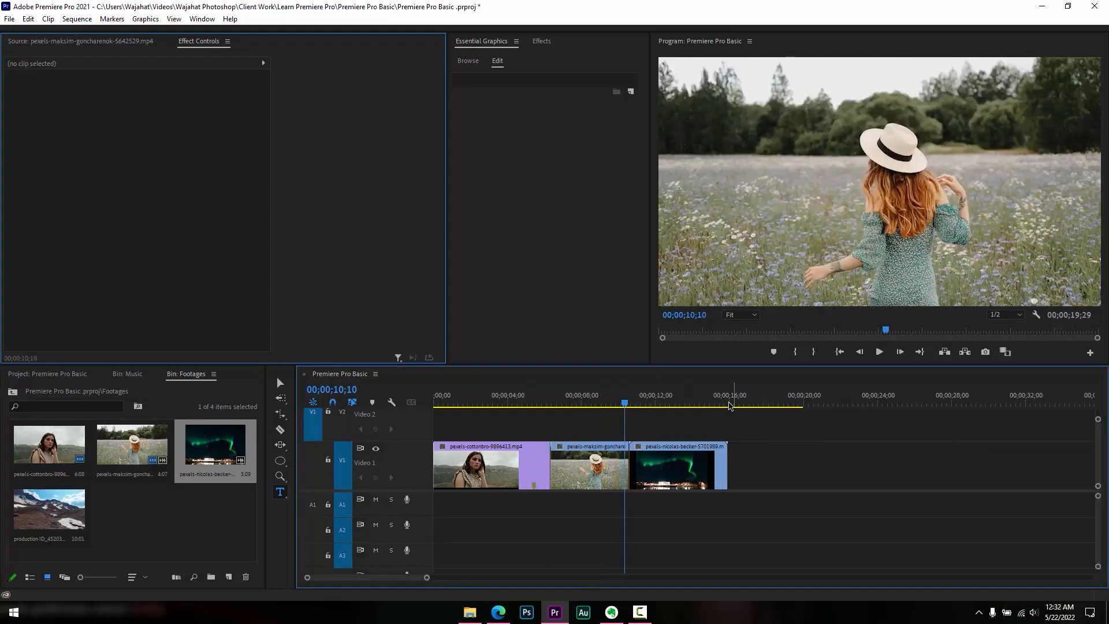
{"action": "left_click_drag", "start_coordinate": [589, 405], "coordinate": [667, 430]}
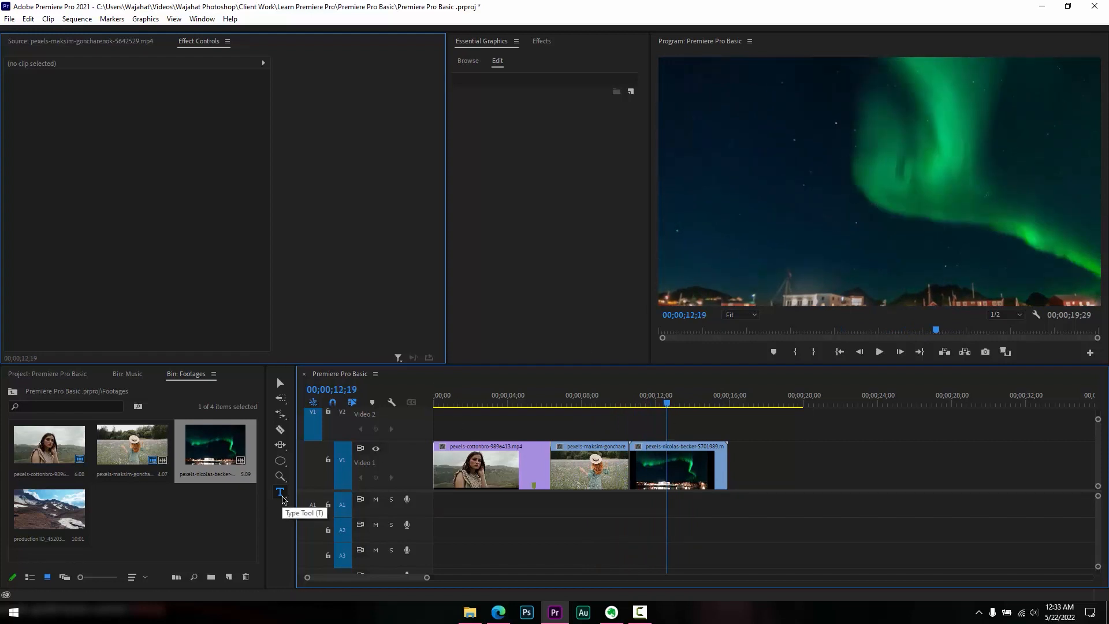
{"action": "left_click", "coordinate": [788, 168]}
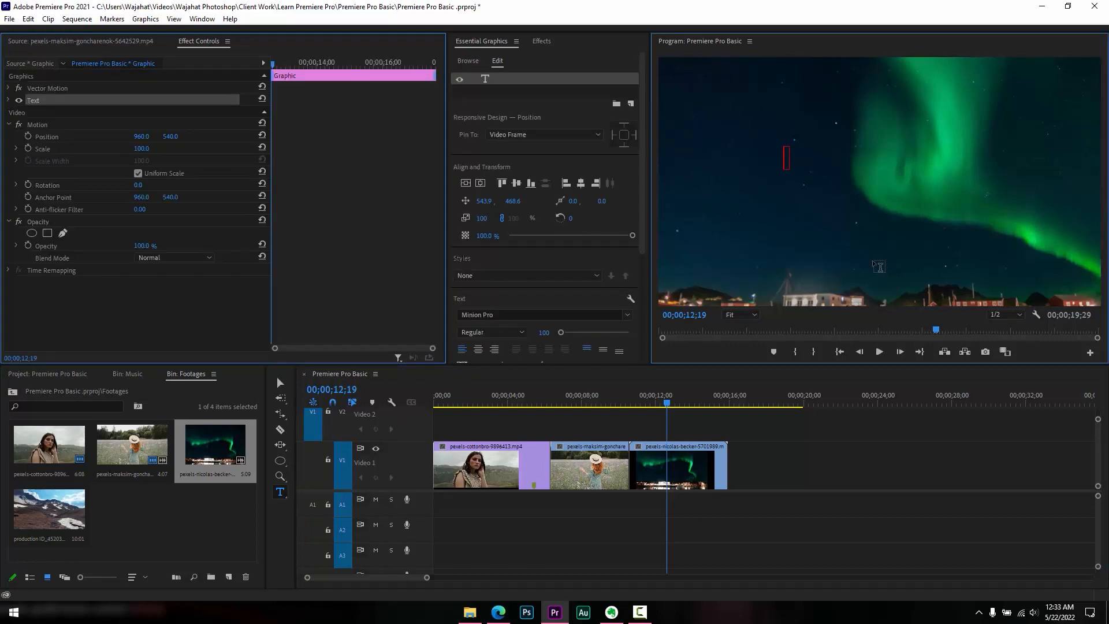
{"action": "type", "text": "A BEAU"}
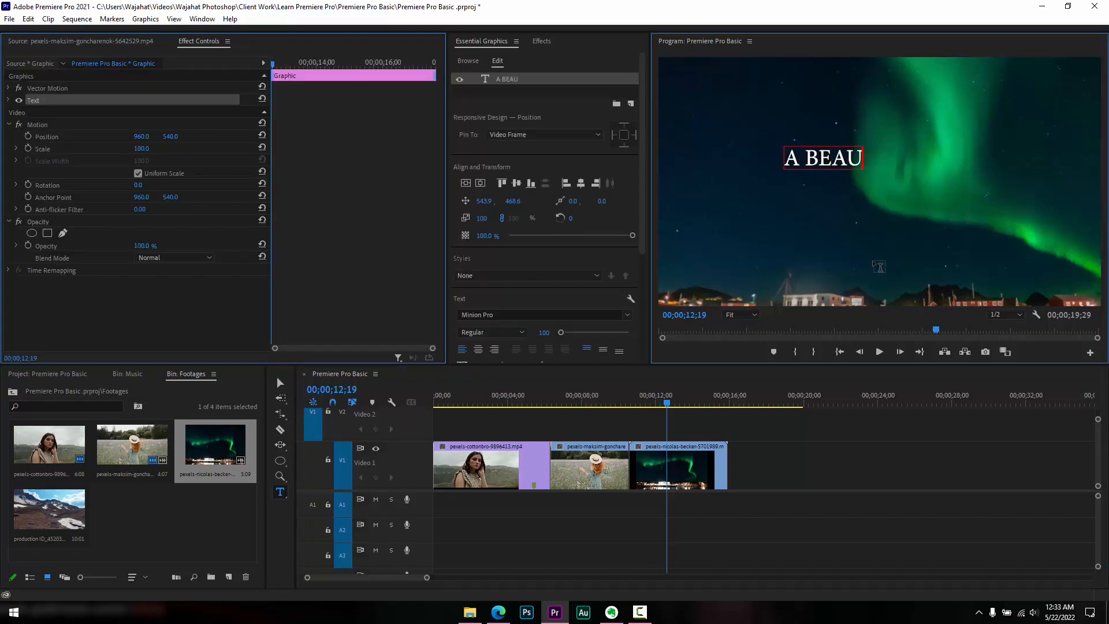
{"action": "type", "text": "TIFUL NIGHT OF"}
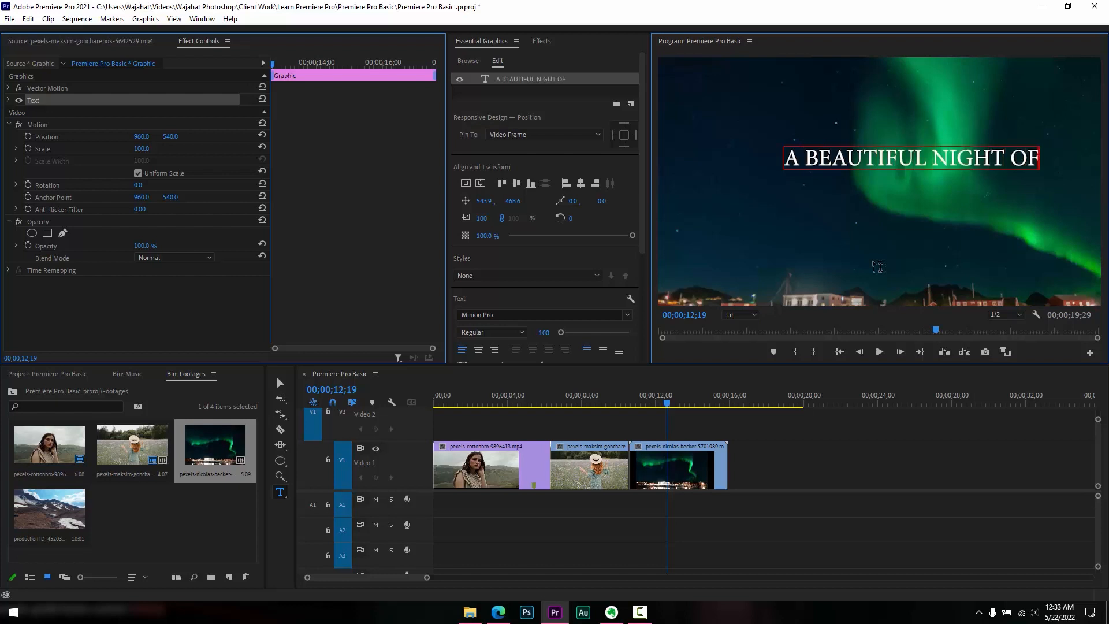
{"action": "type", "text": " ICELAND"}
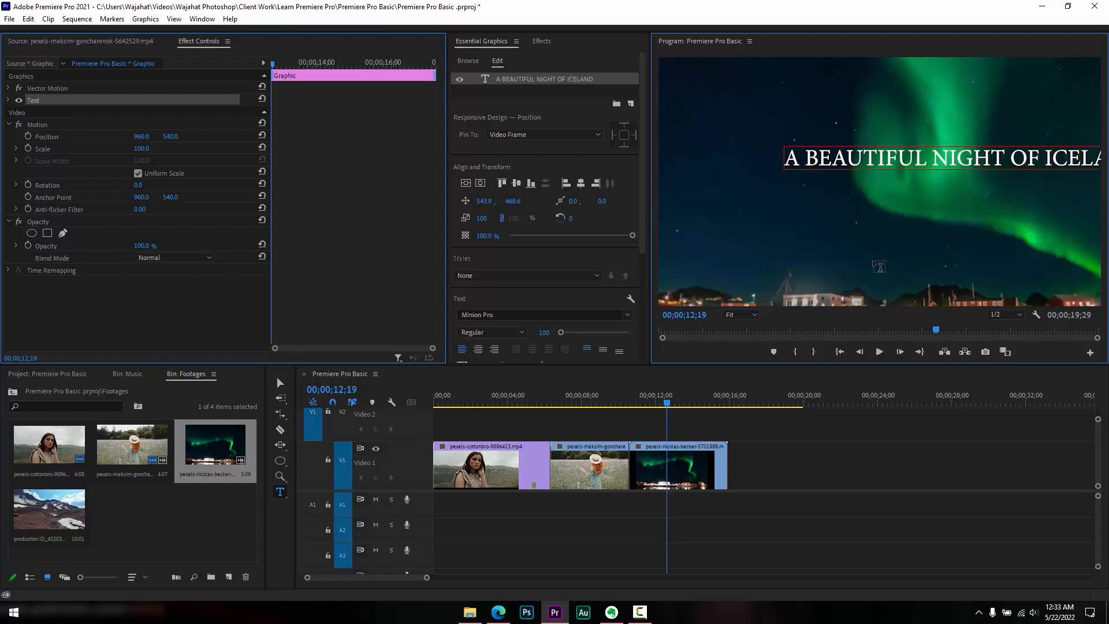
Scale the title down to 82% and place it just above the houses at about 307.9, 848.4 with the Selection tool
{"action": "left_click", "coordinate": [280, 383]}
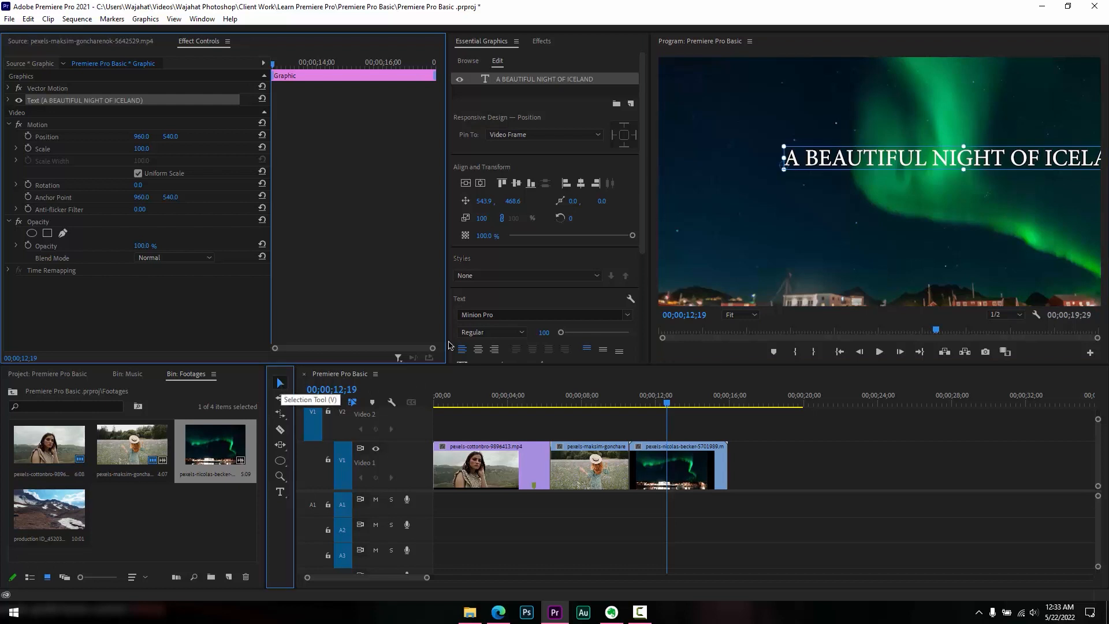
{"action": "left_click_drag", "start_coordinate": [954, 173], "coordinate": [865, 196]}
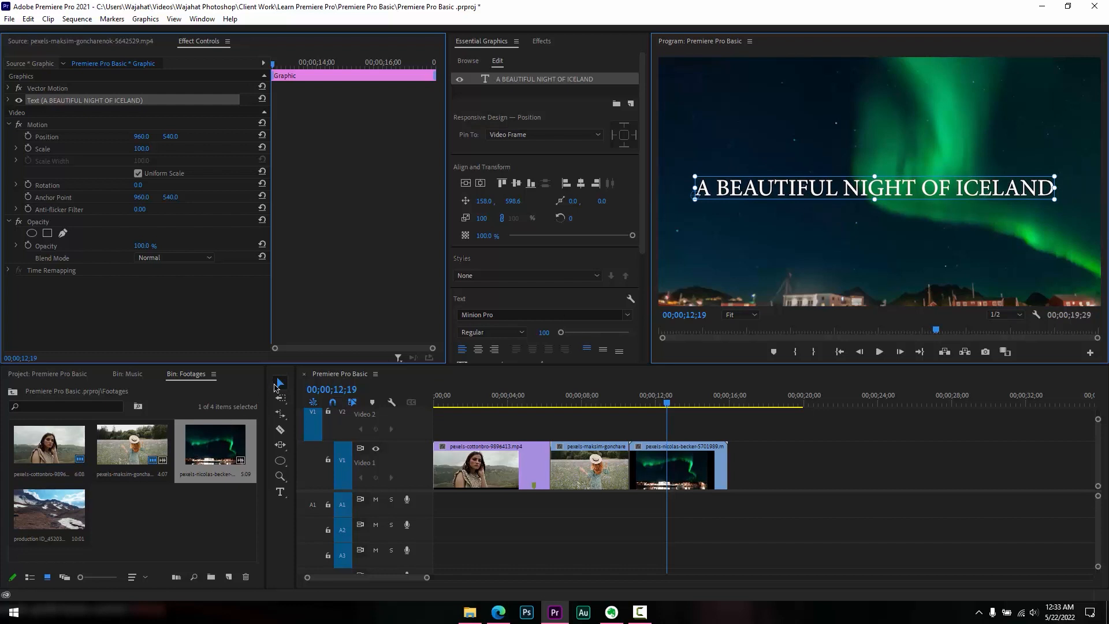
{"action": "left_click_drag", "start_coordinate": [692, 186], "coordinate": [792, 209]}
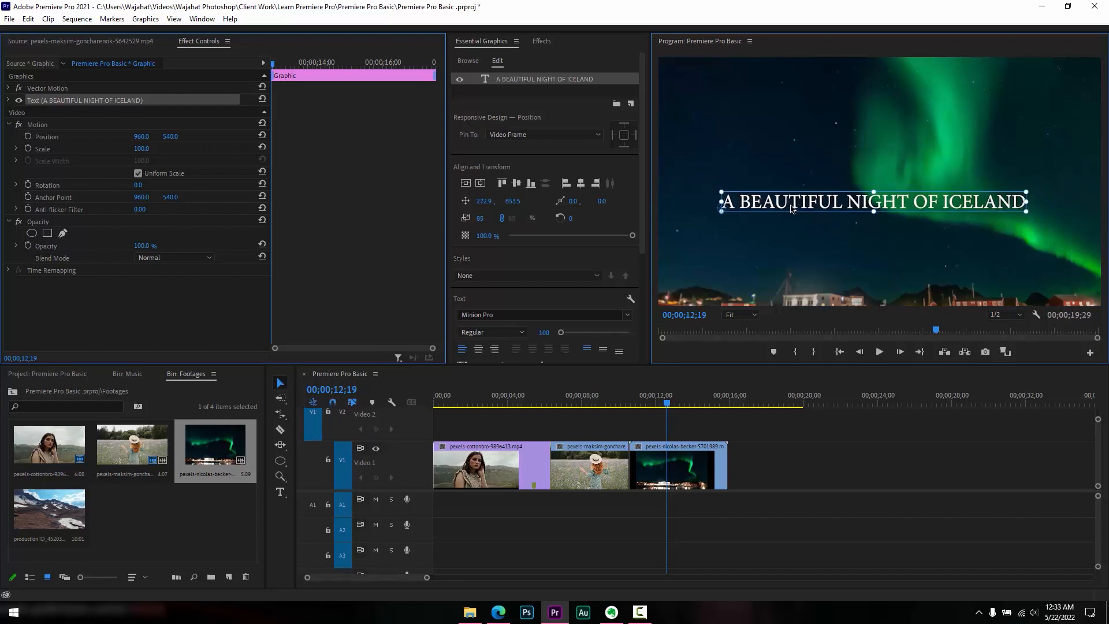
{"action": "left_click_drag", "start_coordinate": [721, 203], "coordinate": [786, 255]}
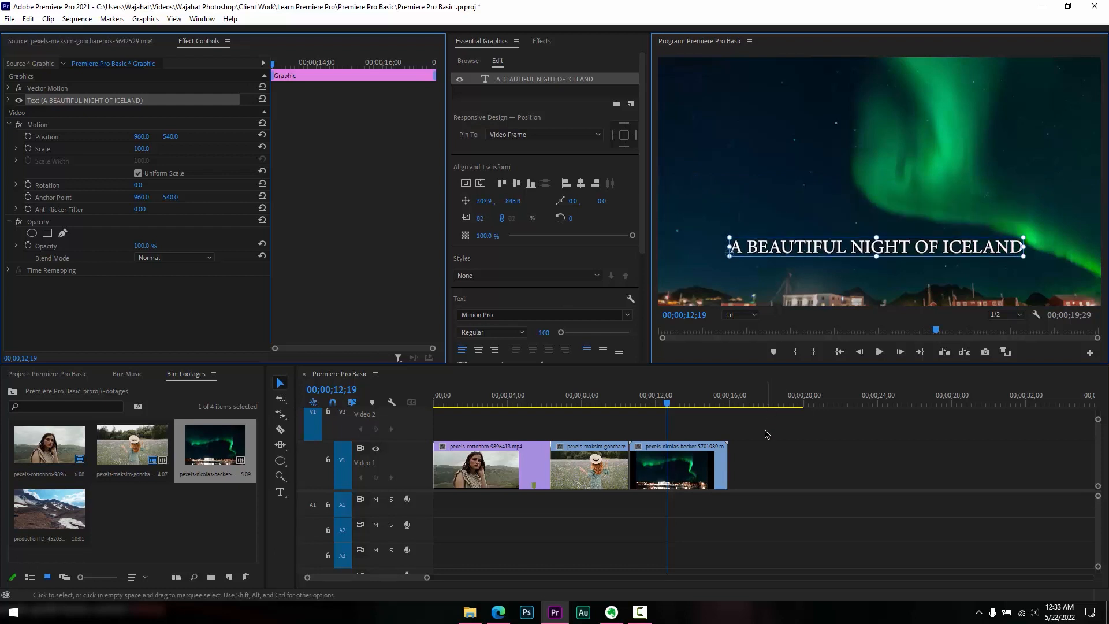
Delete the five leftover graphic clips on tracks V3 to V7
{"action": "left_click_drag", "start_coordinate": [1098, 420], "coordinate": [1101, 399]}
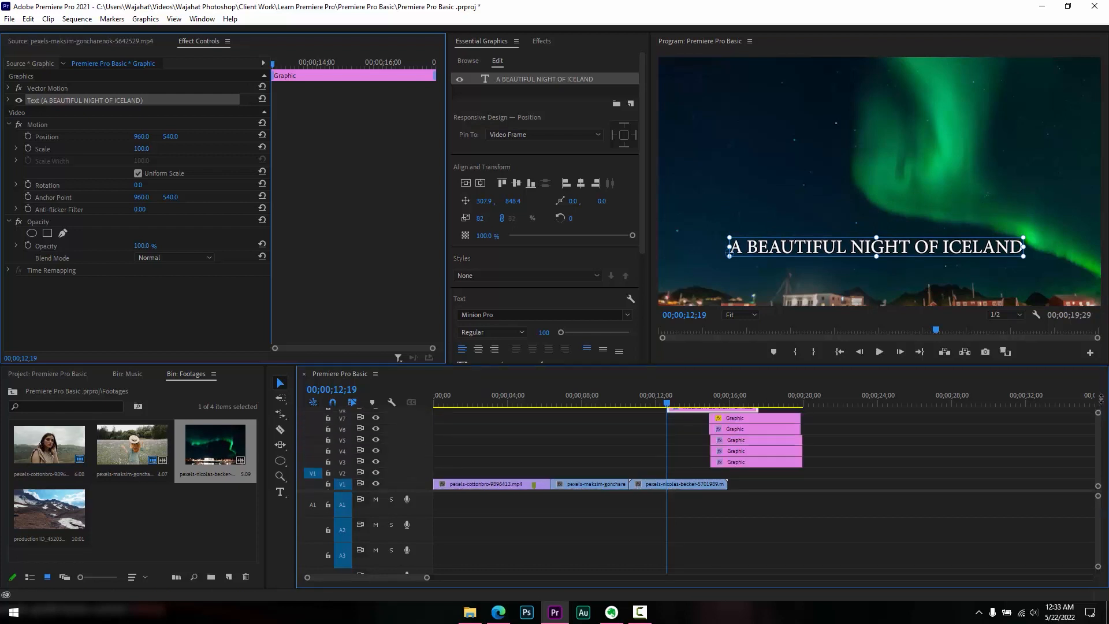
{"action": "left_click_drag", "start_coordinate": [843, 415], "coordinate": [768, 466]}
{"action": "key", "text": "Delete"}
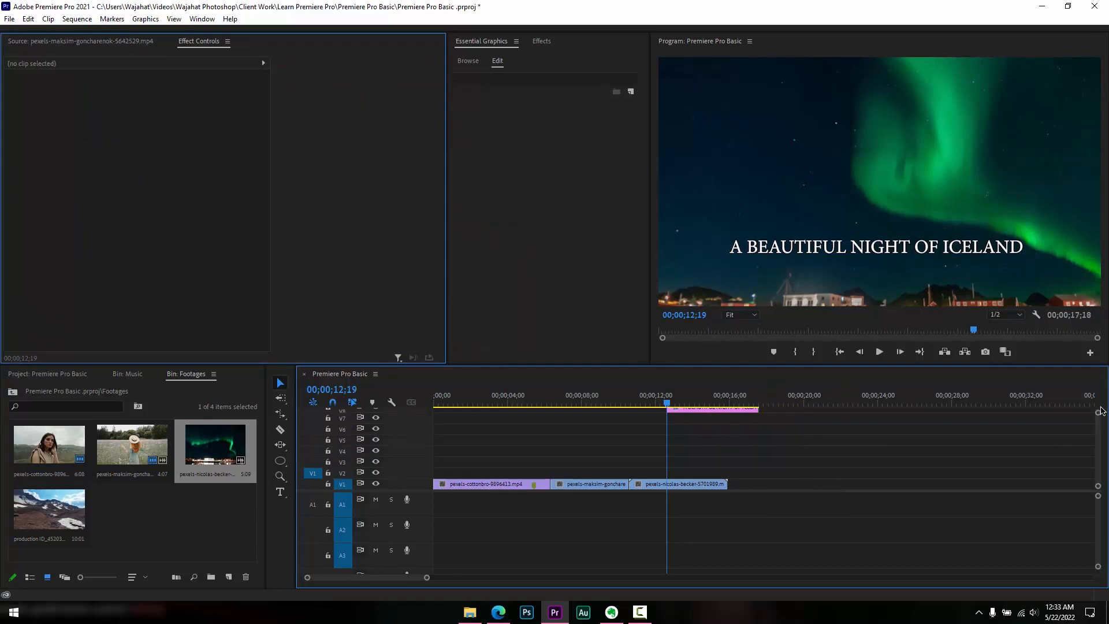
Move the title clip down to track V2 so it ends with the aurora clip, and set the playhead to 00;00;12;02
{"action": "left_click_drag", "start_coordinate": [683, 413], "coordinate": [647, 475]}
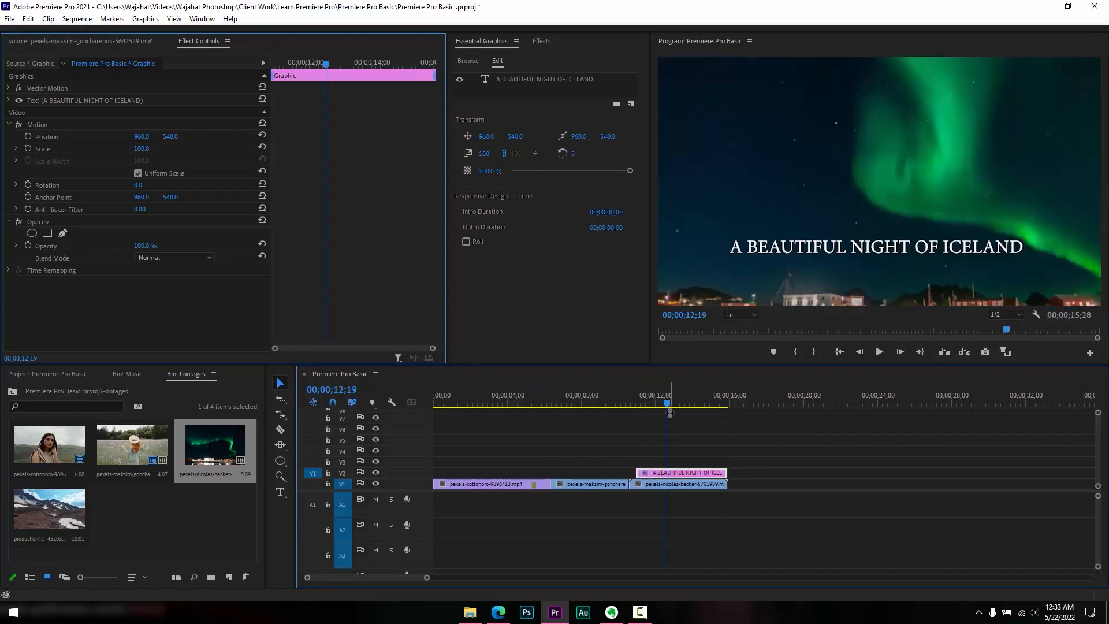
{"action": "mouse_move", "coordinate": [667, 404]}
{"action": "left_mouse_down"}
{"action": "mouse_move", "coordinate": [624, 406]}
{"action": "mouse_move", "coordinate": [658, 406]}
{"action": "left_mouse_up"}
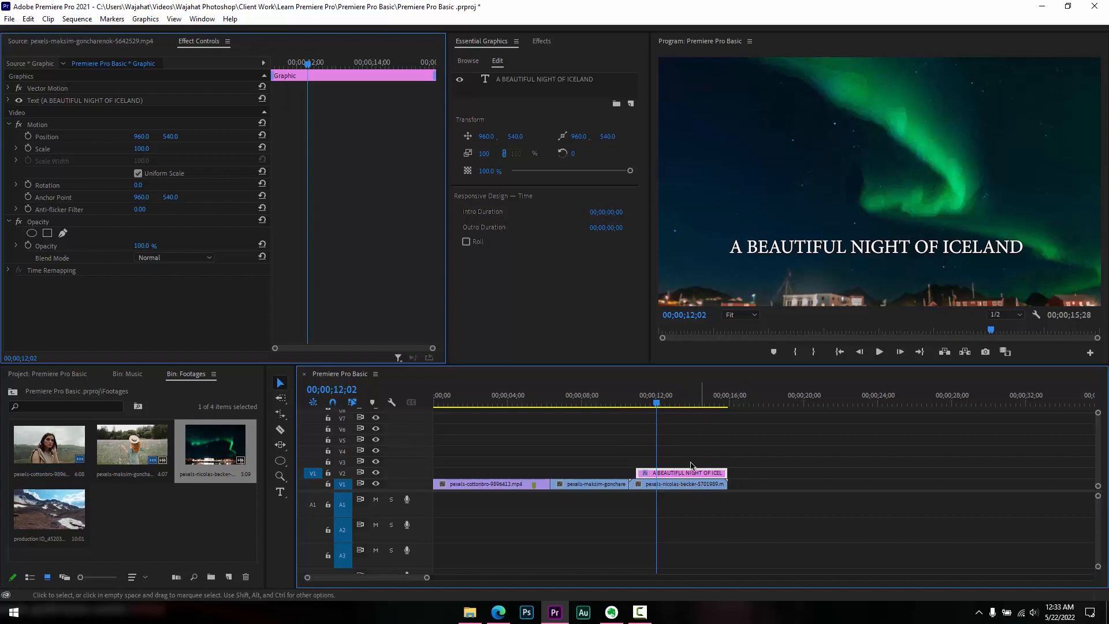
Select the title's text layer in Essential Graphics and center it horizontally and vertically in the frame
{"action": "left_click", "coordinate": [216, 20]}
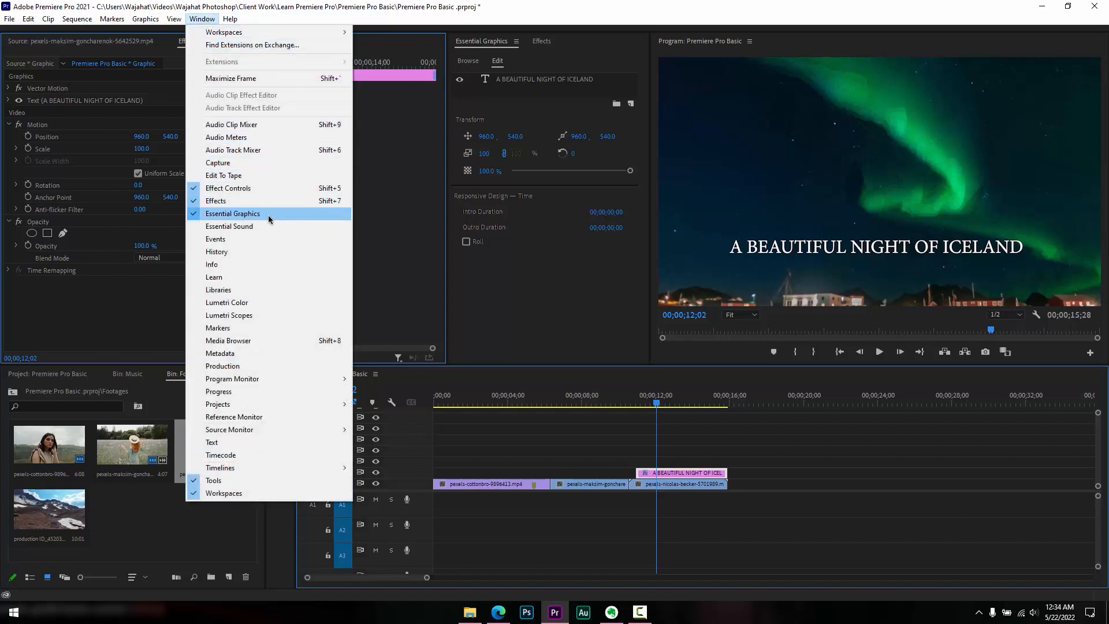
{"action": "left_click", "coordinate": [285, 214]}
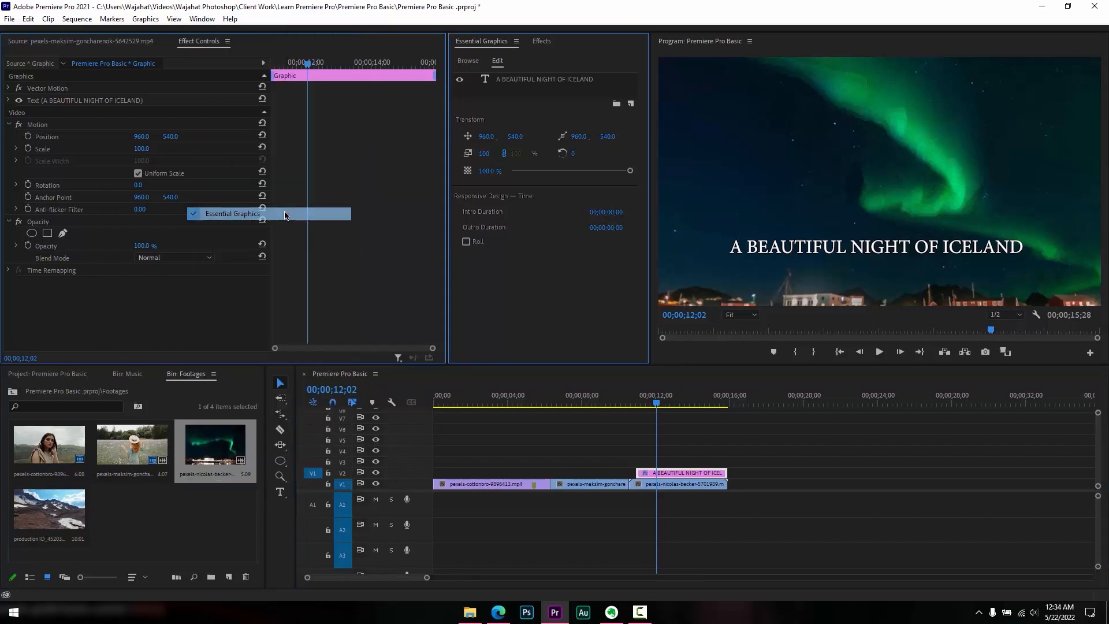
{"action": "left_click", "coordinate": [522, 80]}
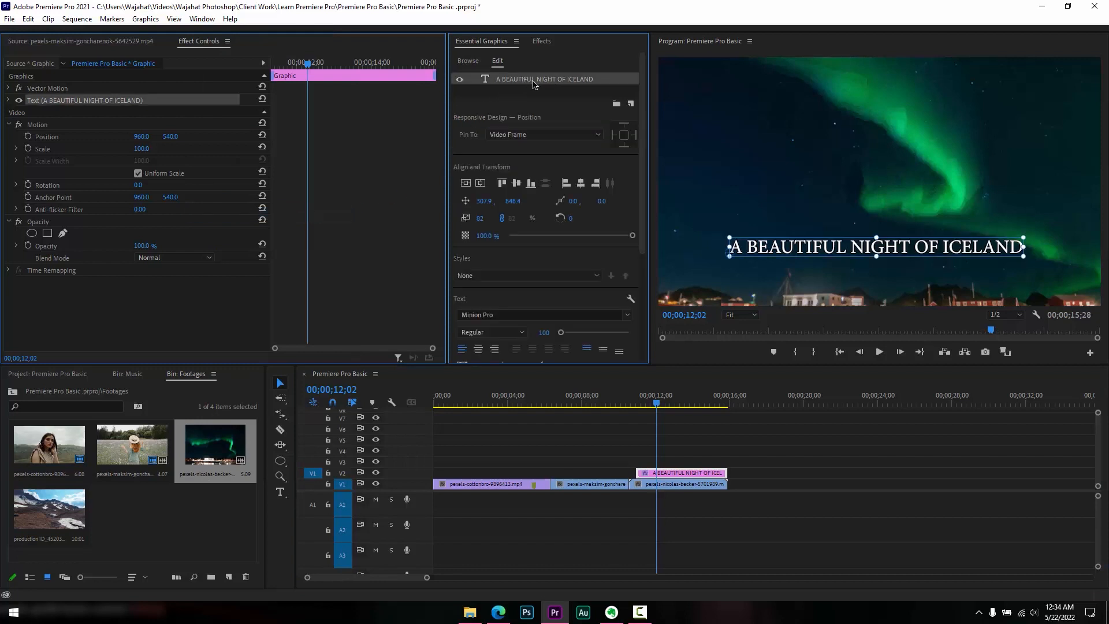
{"action": "scroll", "coordinate": [580, 254], "scroll_direction": "down", "scroll_amount": 2}
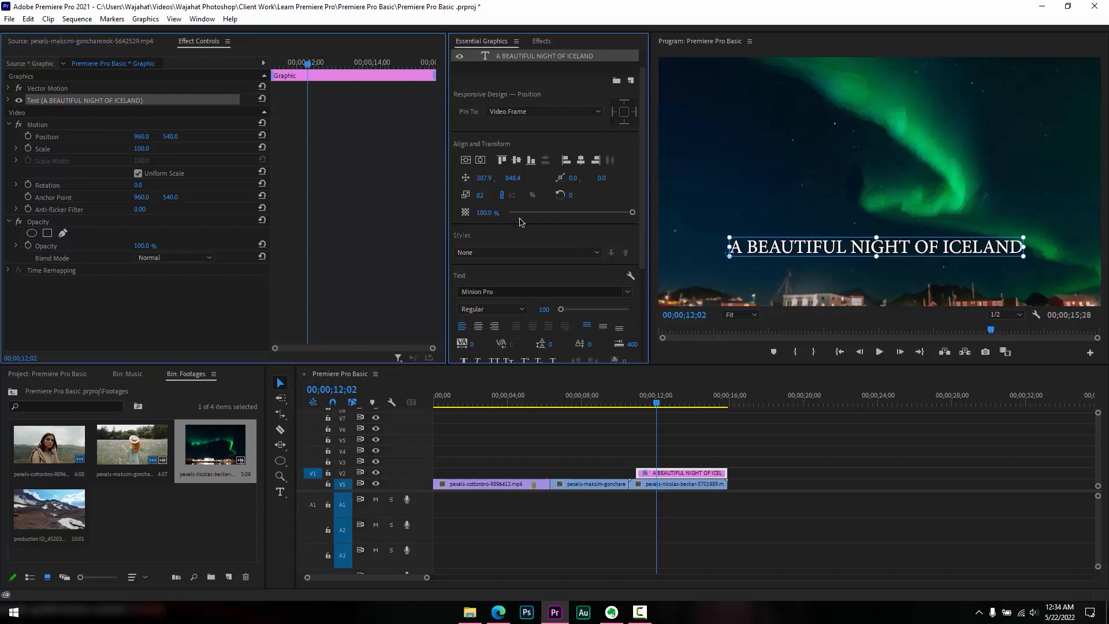
{"action": "left_click", "coordinate": [481, 162]}
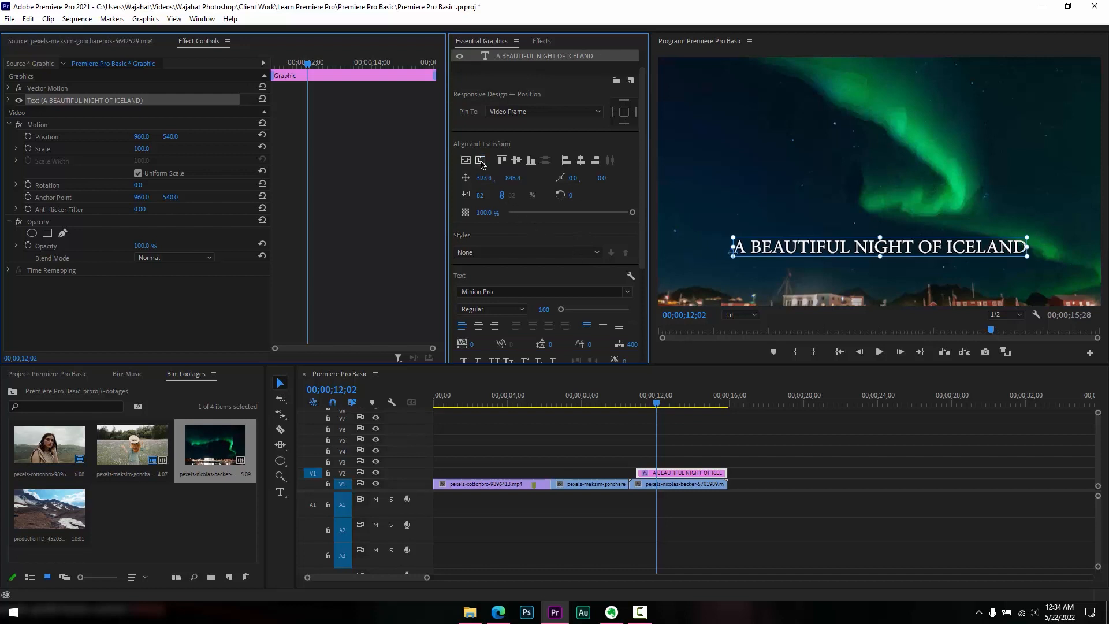
{"action": "left_click", "coordinate": [464, 161]}
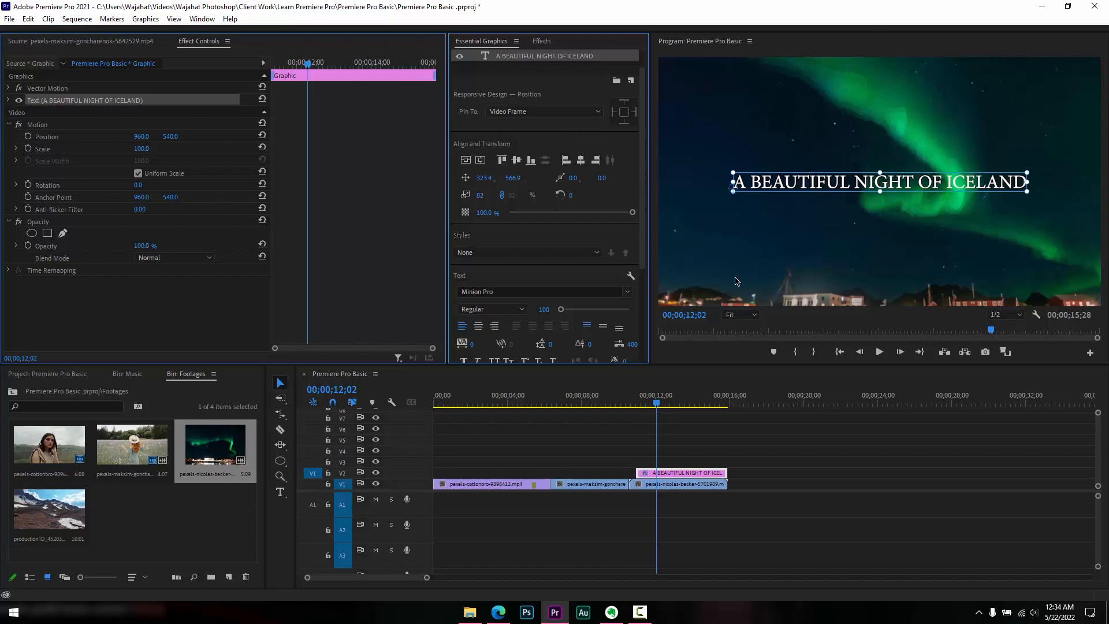
Set the title's font to Roboto Regular
{"action": "scroll", "coordinate": [527, 271], "scroll_direction": "down", "scroll_amount": 1}
{"action": "left_click", "coordinate": [519, 264]}
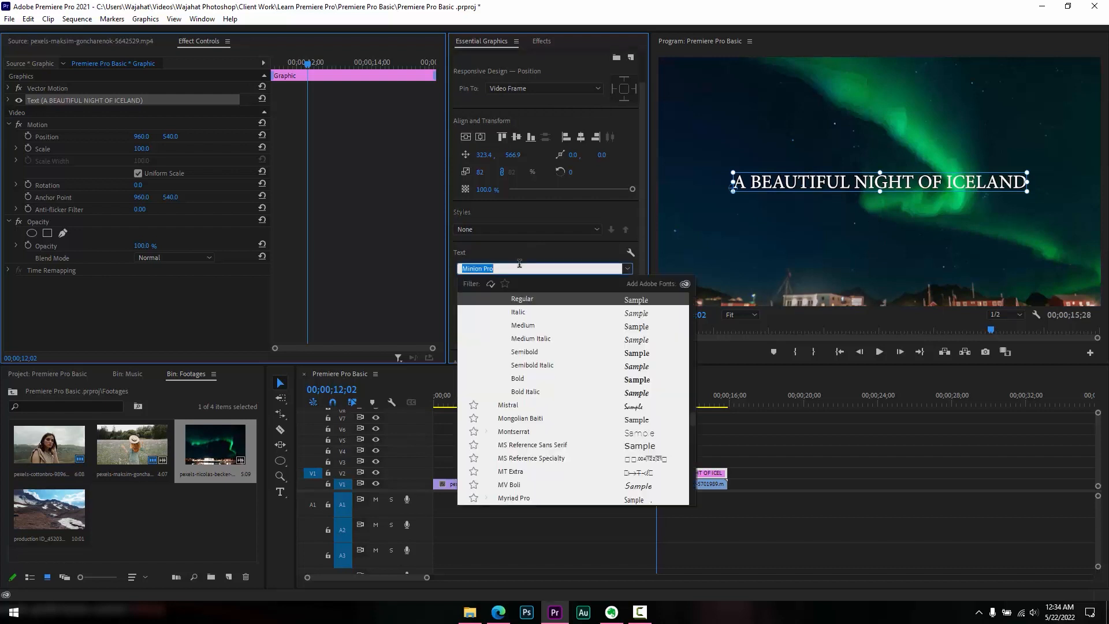
{"action": "type", "text": "roboto"}
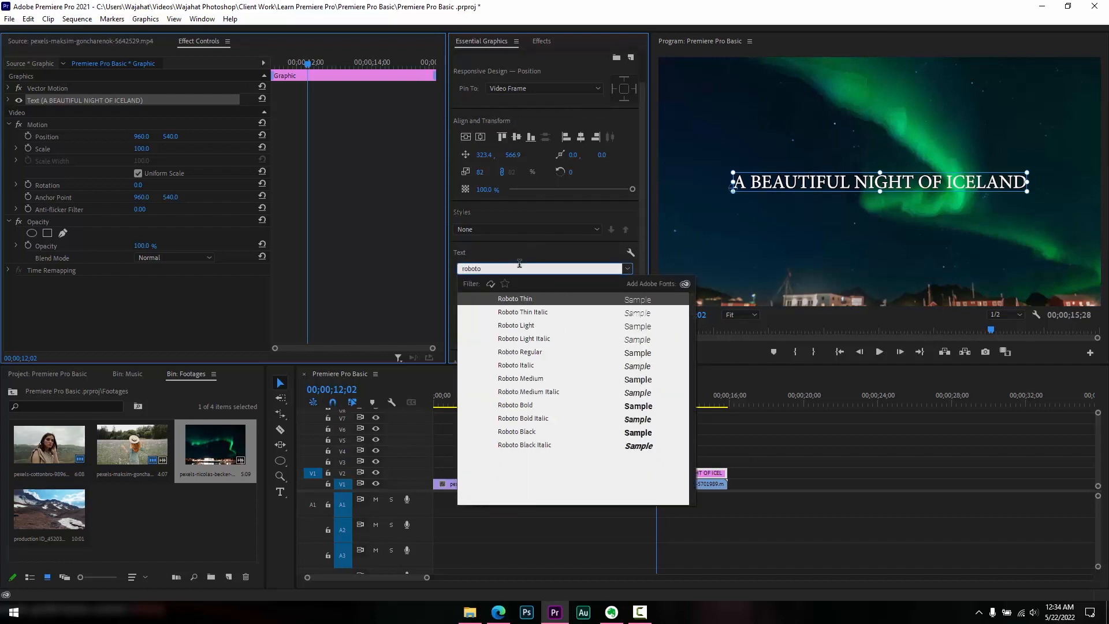
{"action": "left_click", "coordinate": [542, 352]}
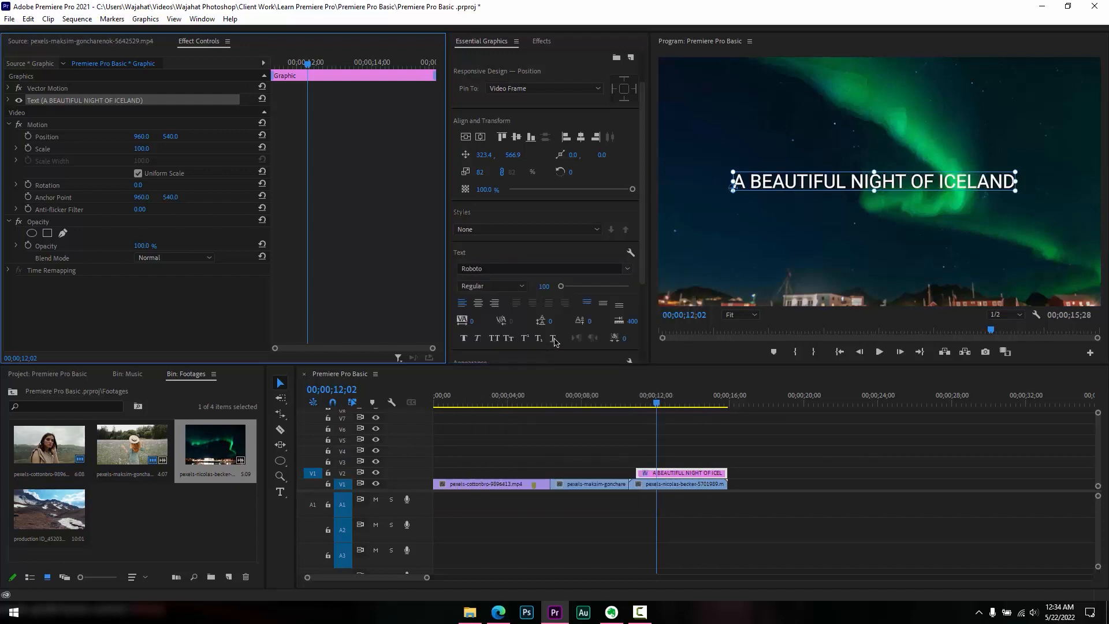
{"action": "left_click", "coordinate": [774, 246]}
{"action": "left_click", "coordinate": [804, 183]}
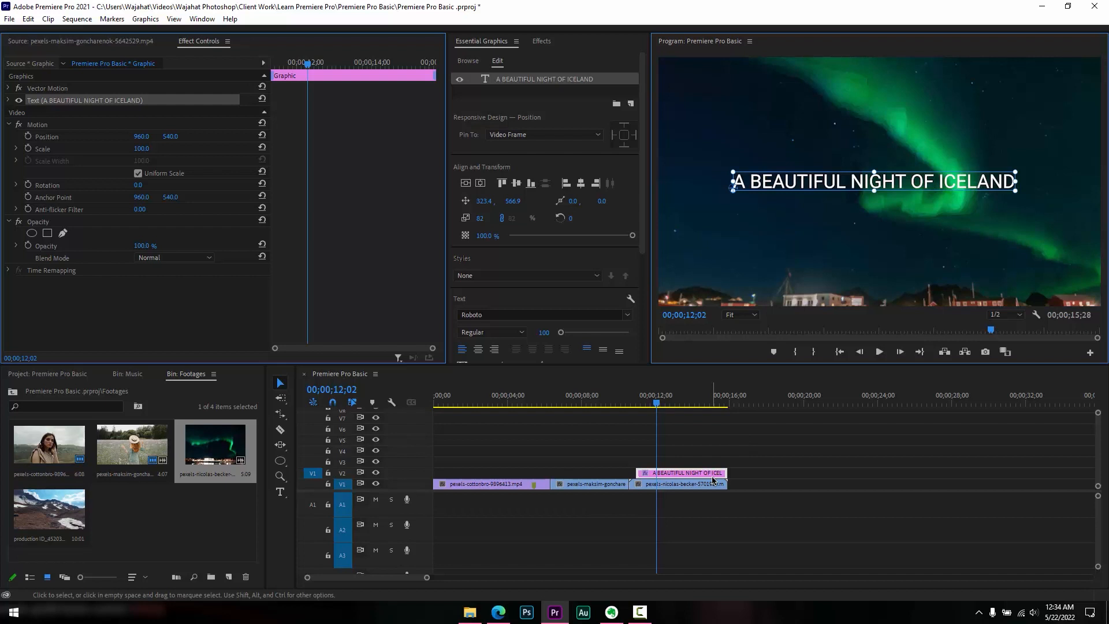
Try a font size of 116 on the title and undo the size change
{"action": "scroll", "coordinate": [523, 241], "scroll_direction": "down", "scroll_amount": 5}
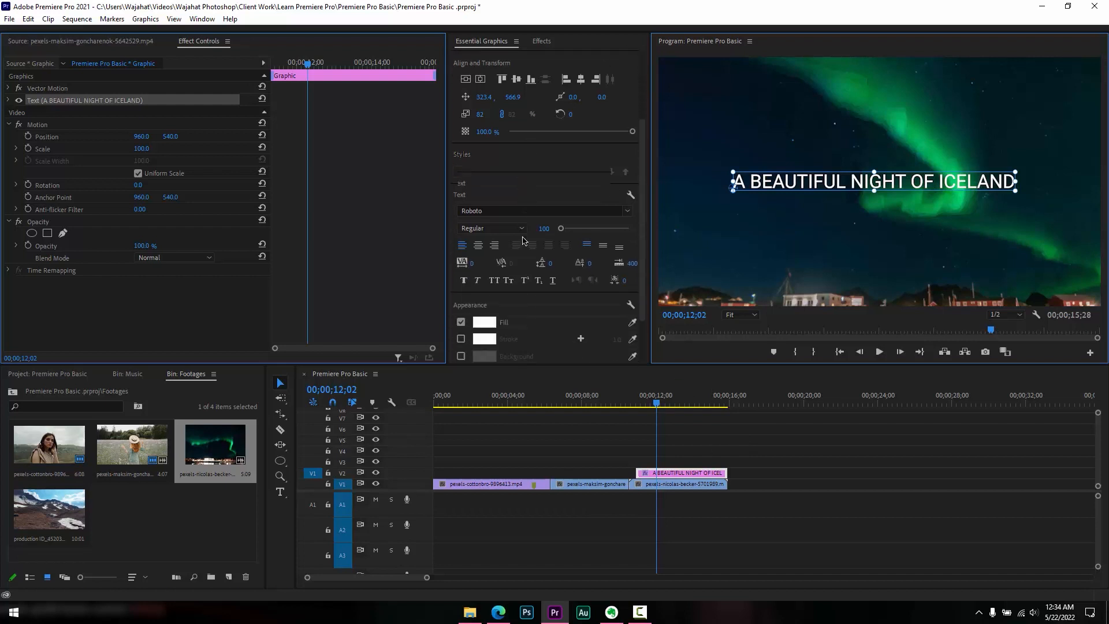
{"action": "scroll", "coordinate": [523, 241], "scroll_direction": "down", "scroll_amount": 2}
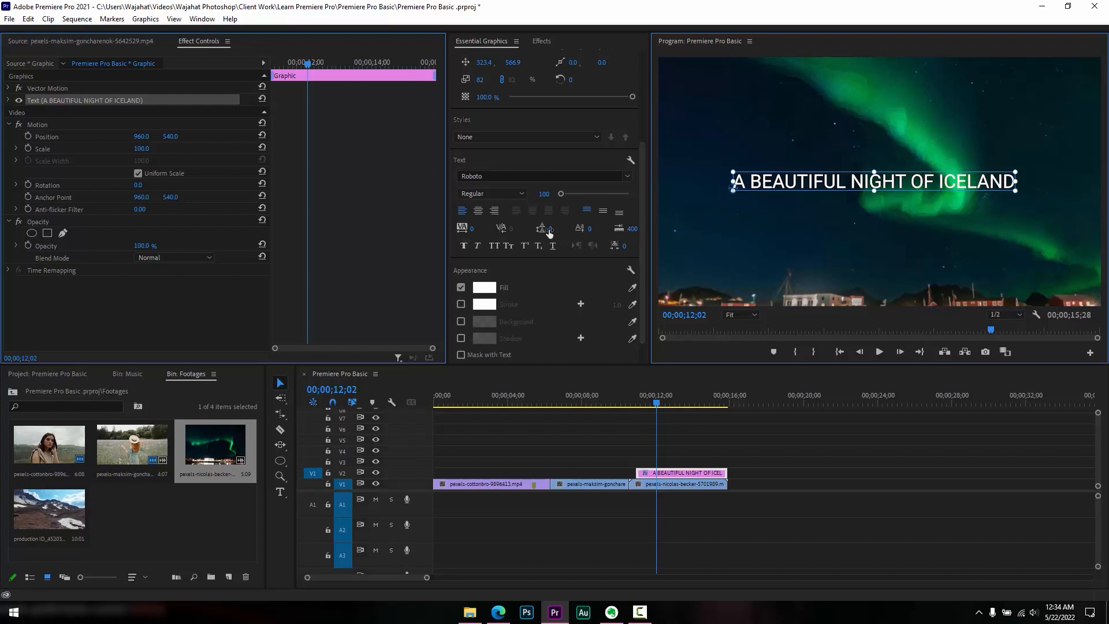
{"action": "left_click_drag", "start_coordinate": [547, 198], "coordinate": [556, 199]}
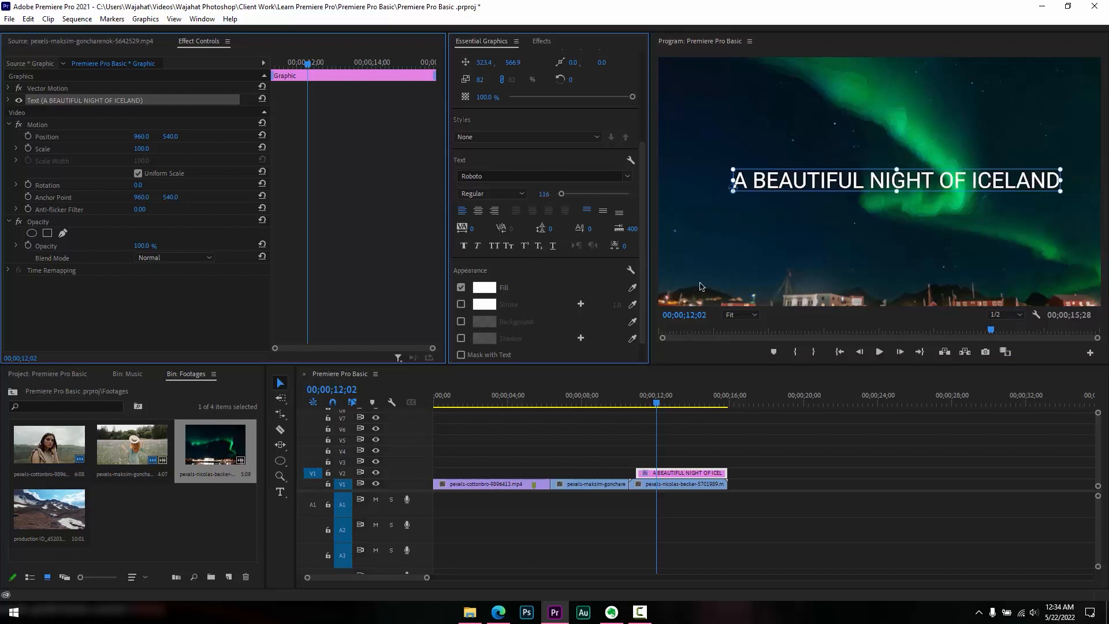
{"action": "key", "text": "ctrl+z"}
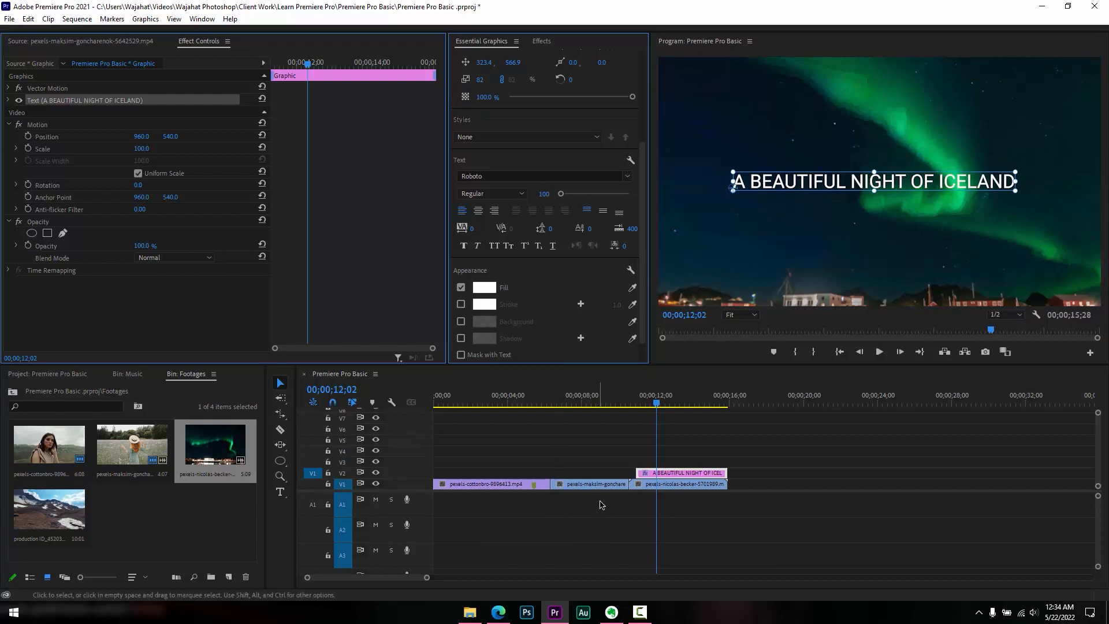
Enlarge the video tracks and add Vexento - F17.mp3 from the Music bin to track A1 at the sequence start
{"action": "left_click_drag", "start_coordinate": [1099, 413], "coordinate": [1099, 419]}
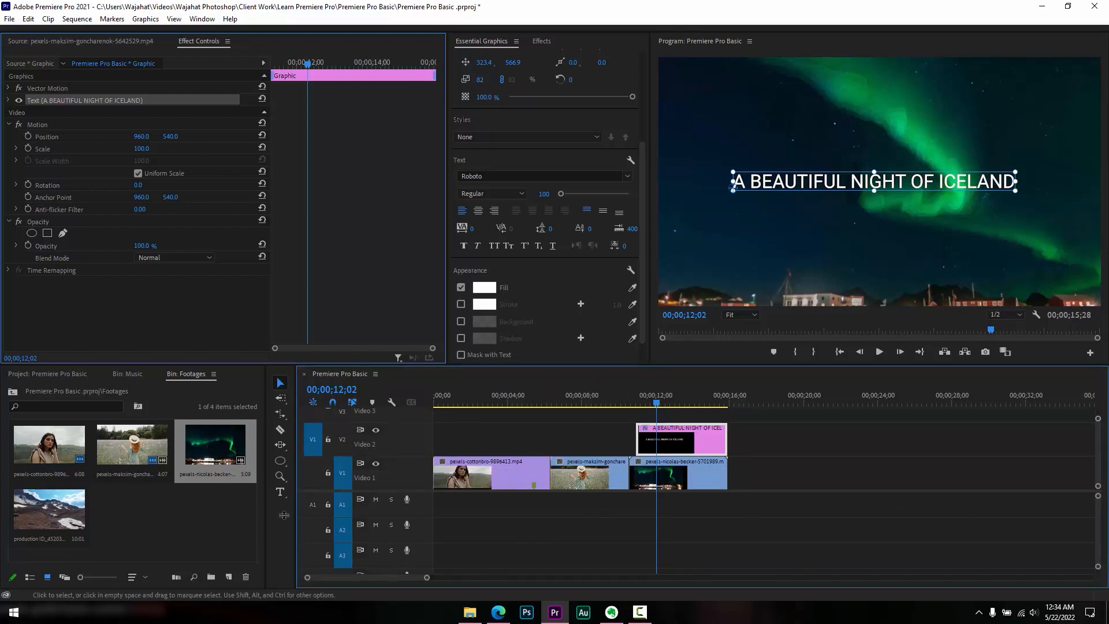
{"action": "left_click", "coordinate": [128, 375]}
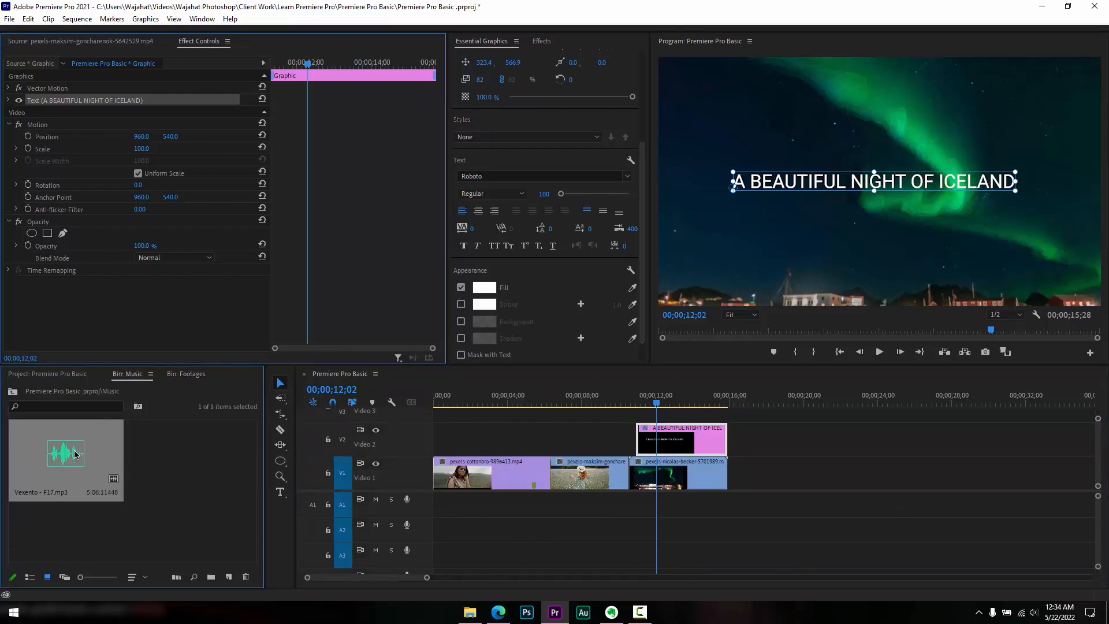
{"action": "left_click_drag", "start_coordinate": [214, 458], "coordinate": [439, 504]}
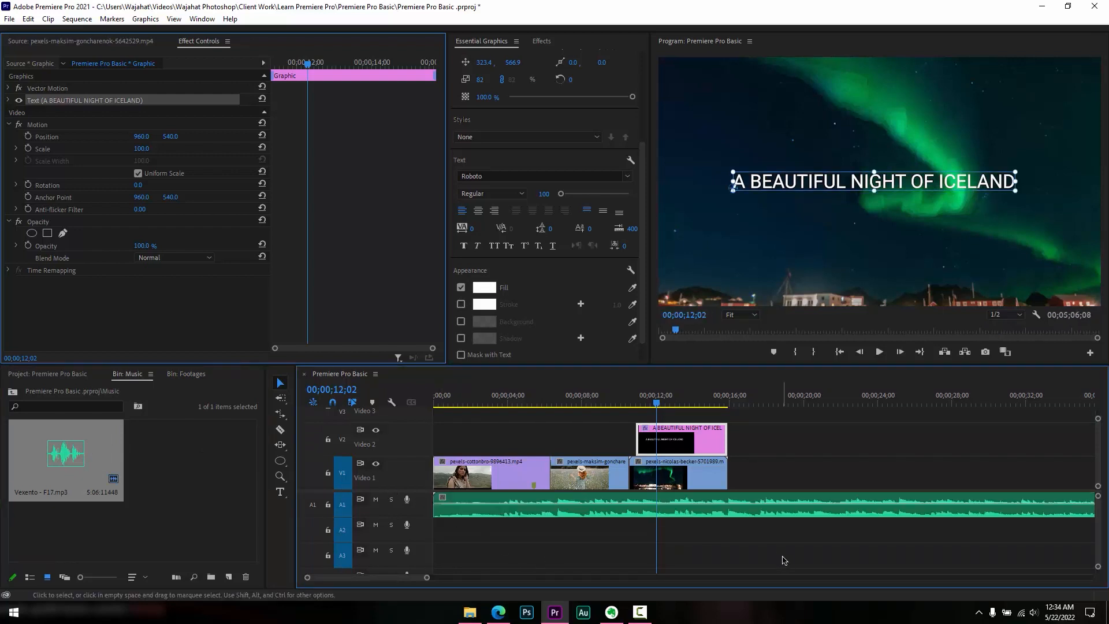
Split the music clip where the aurora clip ends with the Razor tool and delete the excess part
{"action": "key", "text": "c"}
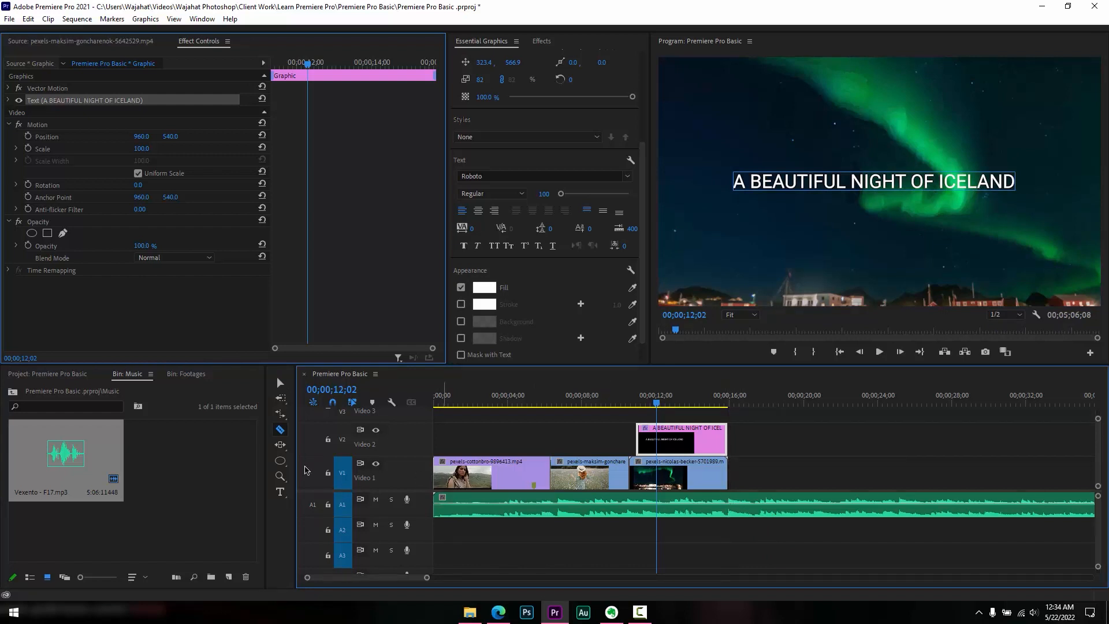
{"action": "left_click", "coordinate": [729, 512]}
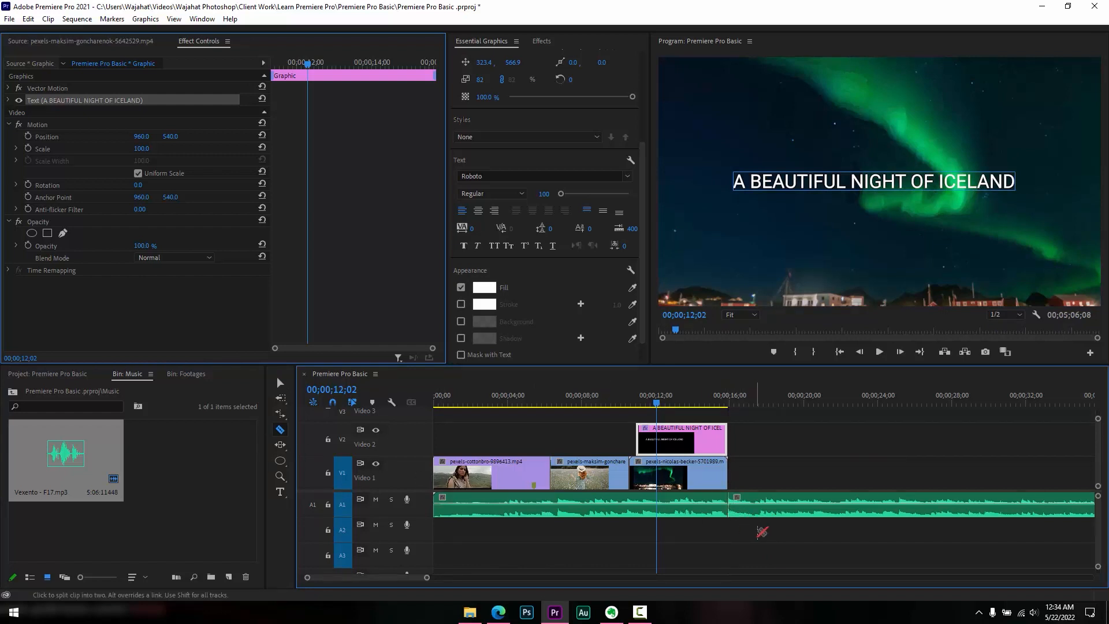
{"action": "key", "text": "v"}
{"action": "left_click", "coordinate": [780, 512]}
{"action": "key", "text": "Delete"}
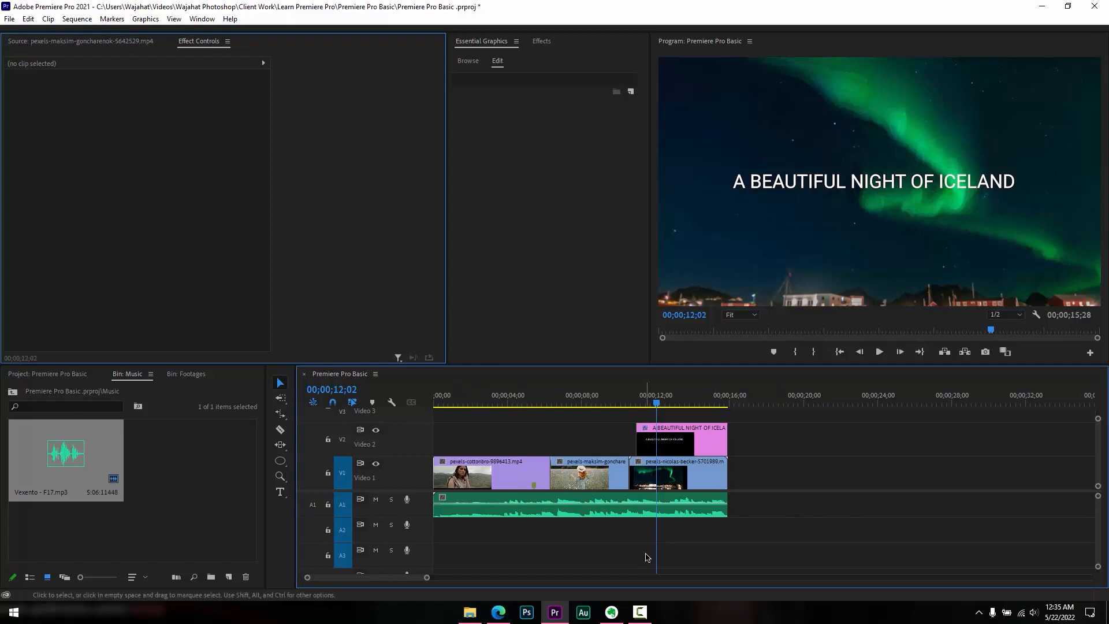
Play the sequence across the cut between the first and second video clips
{"action": "left_click", "coordinate": [536, 398]}
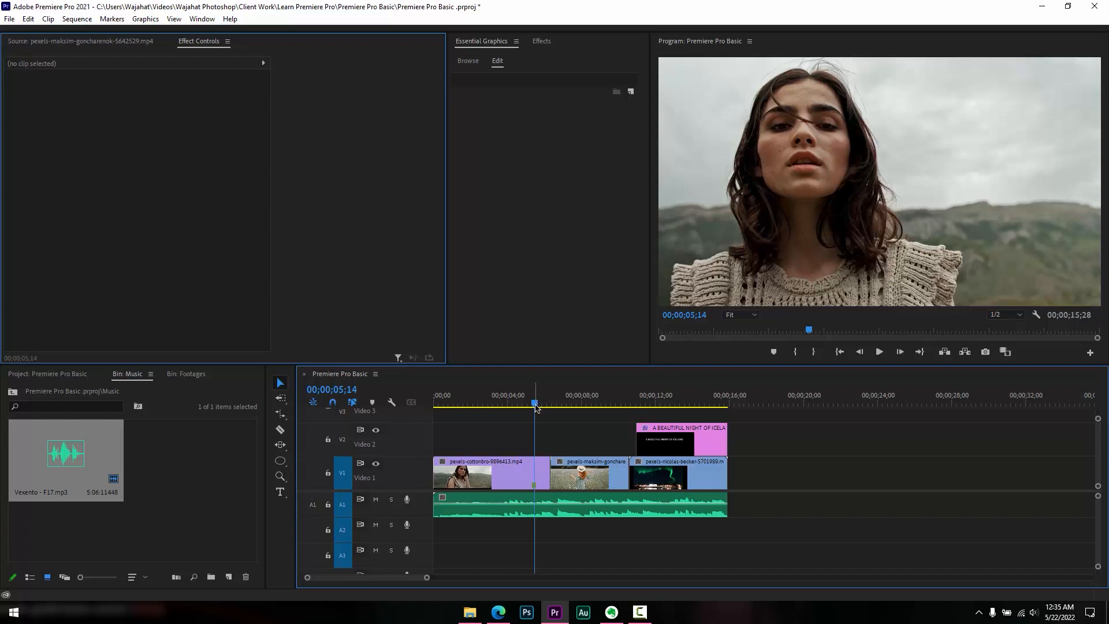
{"action": "left_click_drag", "start_coordinate": [536, 408], "coordinate": [545, 408]}
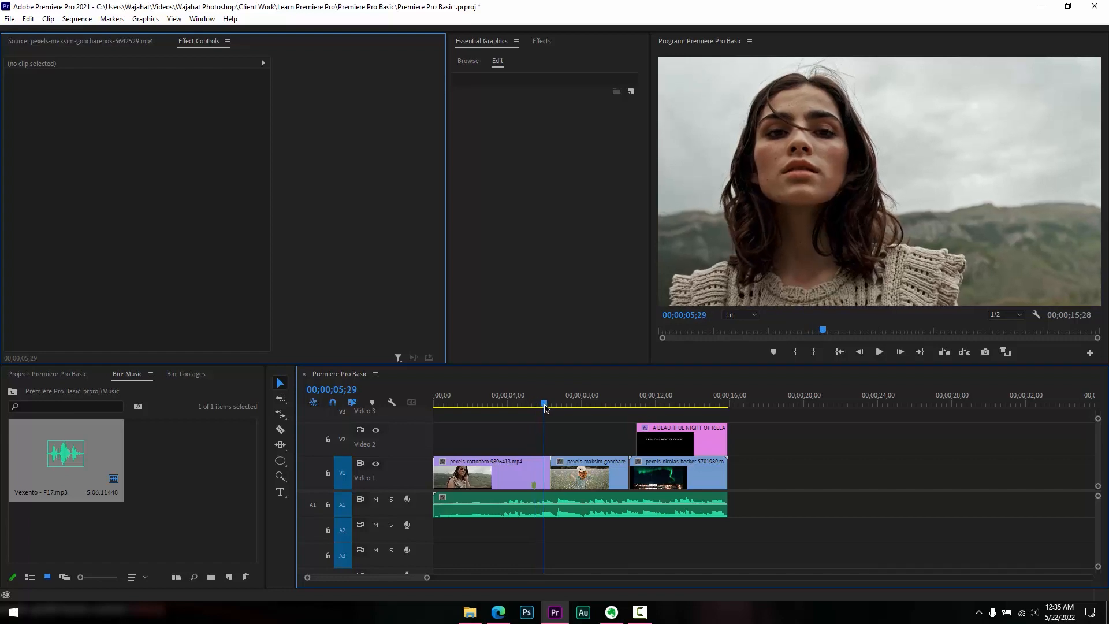
{"action": "key", "text": "space"}
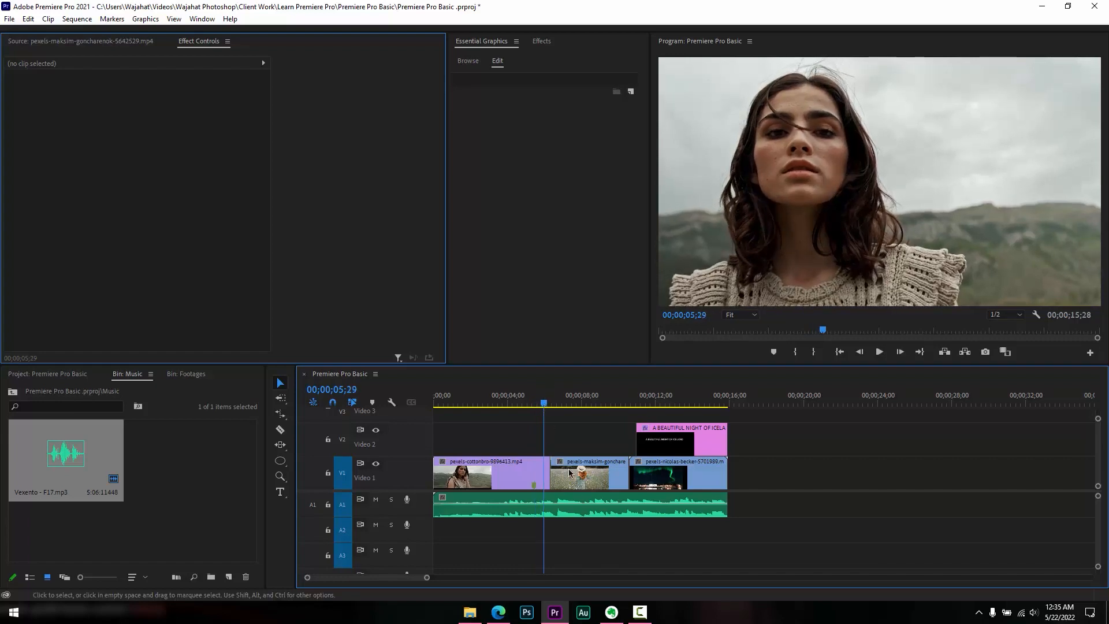
{"action": "mouse_move", "coordinate": [542, 405]}
{"action": "left_mouse_down"}
{"action": "mouse_move", "coordinate": [515, 408]}
{"action": "mouse_move", "coordinate": [537, 408]}
{"action": "left_mouse_up"}
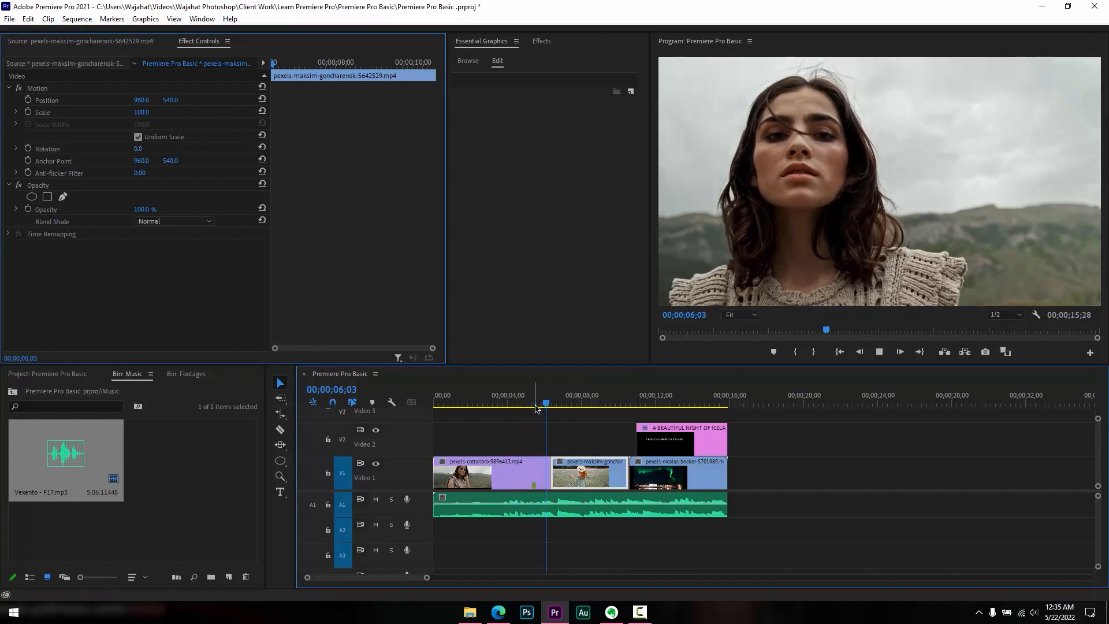
{"action": "key", "text": "space"}
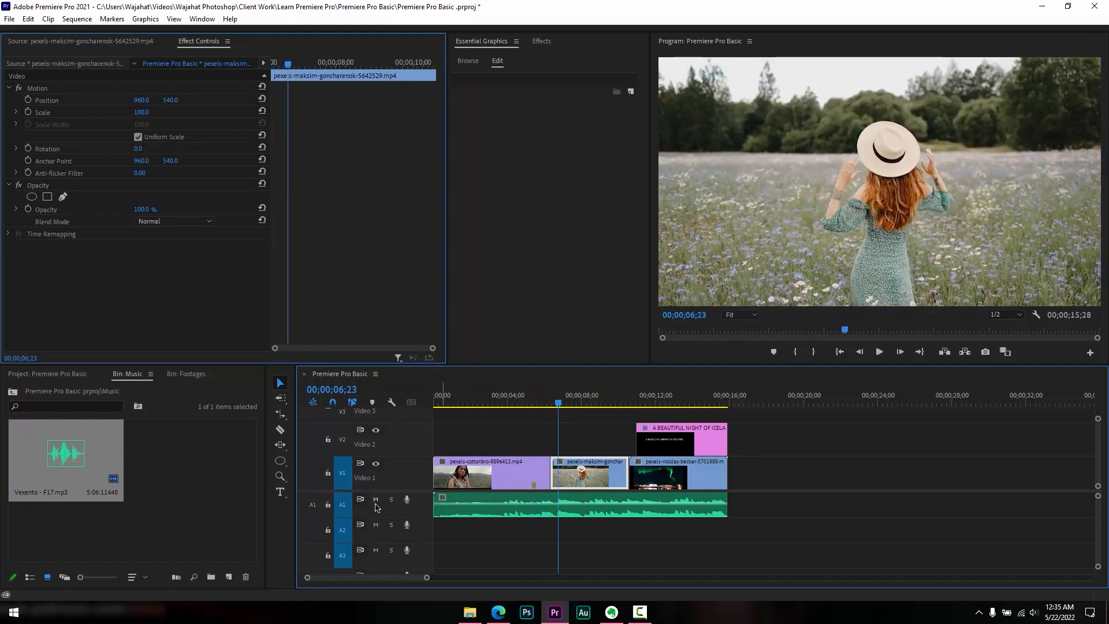
Mute track A1, replay the cut between the first two video clips, and set the playhead to 00;00;05;17
{"action": "left_click", "coordinate": [376, 500]}
{"action": "left_click", "coordinate": [545, 399]}
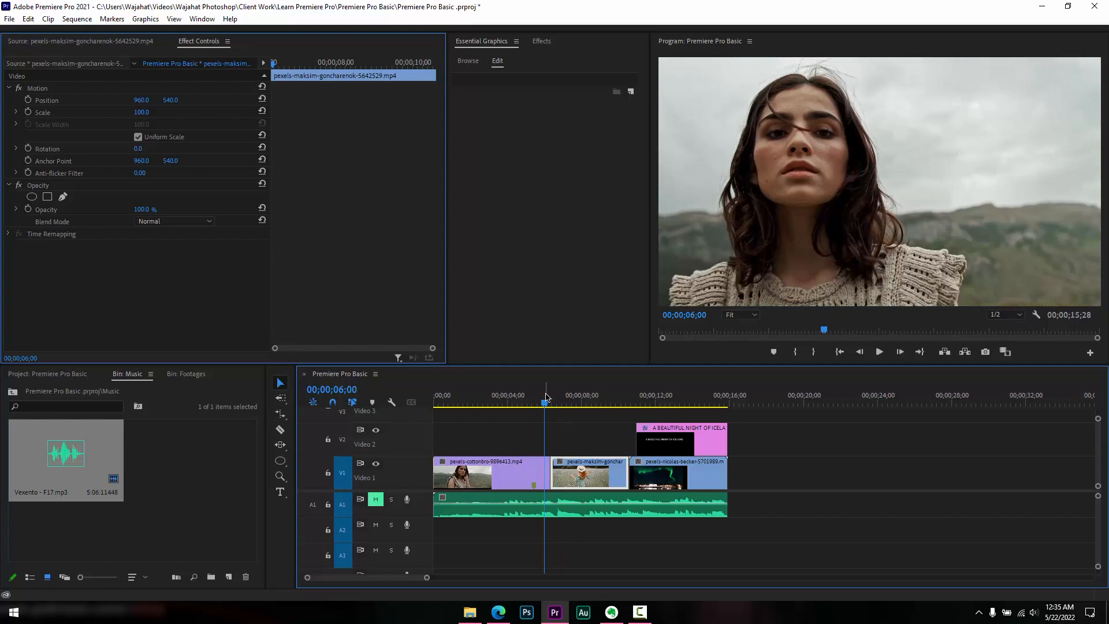
{"action": "key", "text": "space"}
{"action": "key", "text": "space"}
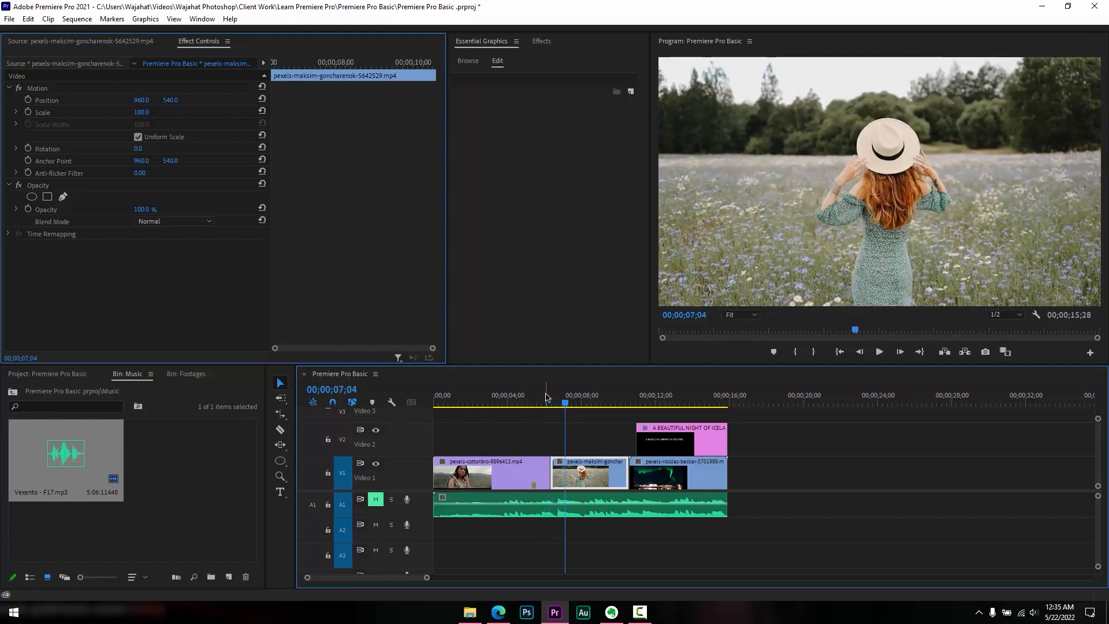
{"action": "mouse_move", "coordinate": [547, 397]}
{"action": "left_mouse_down"}
{"action": "mouse_move", "coordinate": [556, 400]}
{"action": "mouse_move", "coordinate": [538, 402]}
{"action": "left_mouse_up"}
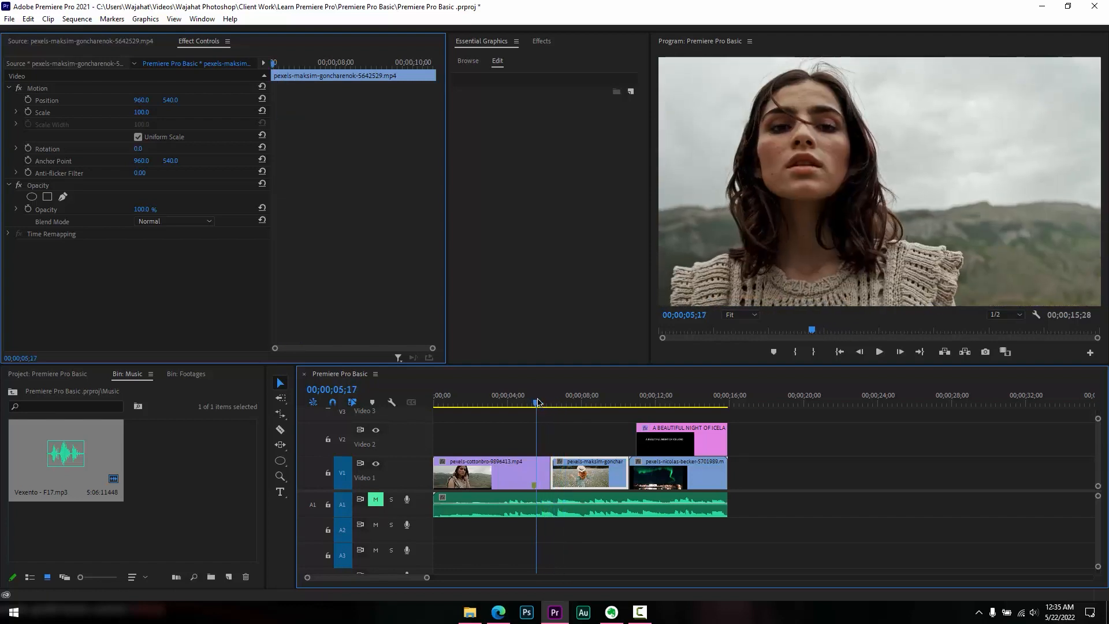
Examine the Video Transitions categories in Effects, including the transitions in the Wipe folder
{"action": "left_click", "coordinate": [542, 41]}
{"action": "left_click", "coordinate": [566, 56]}
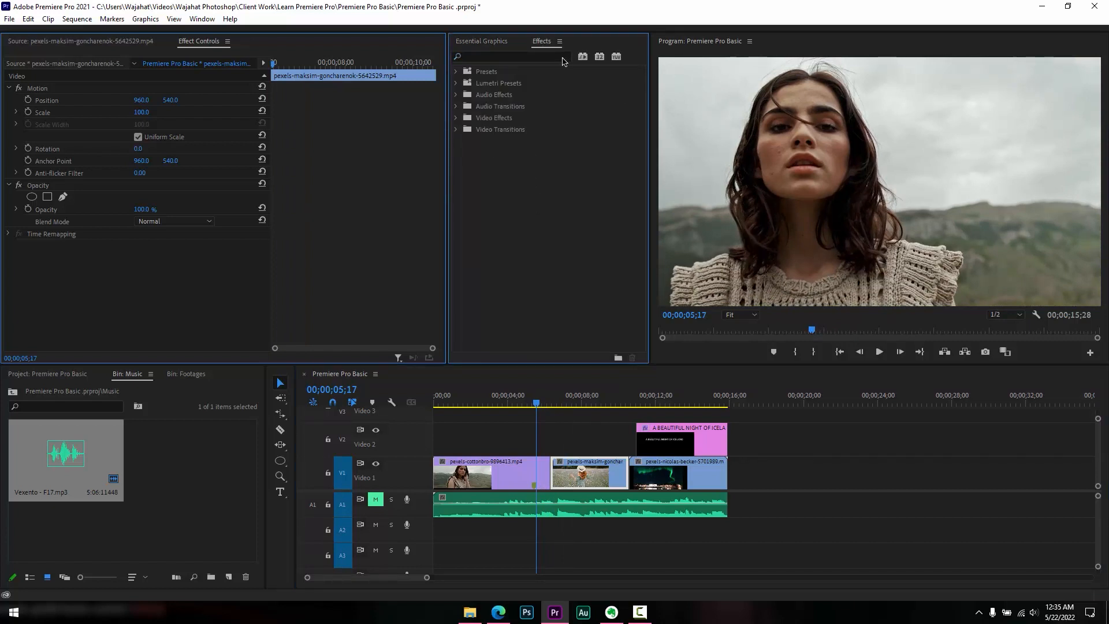
{"action": "left_click", "coordinate": [456, 130]}
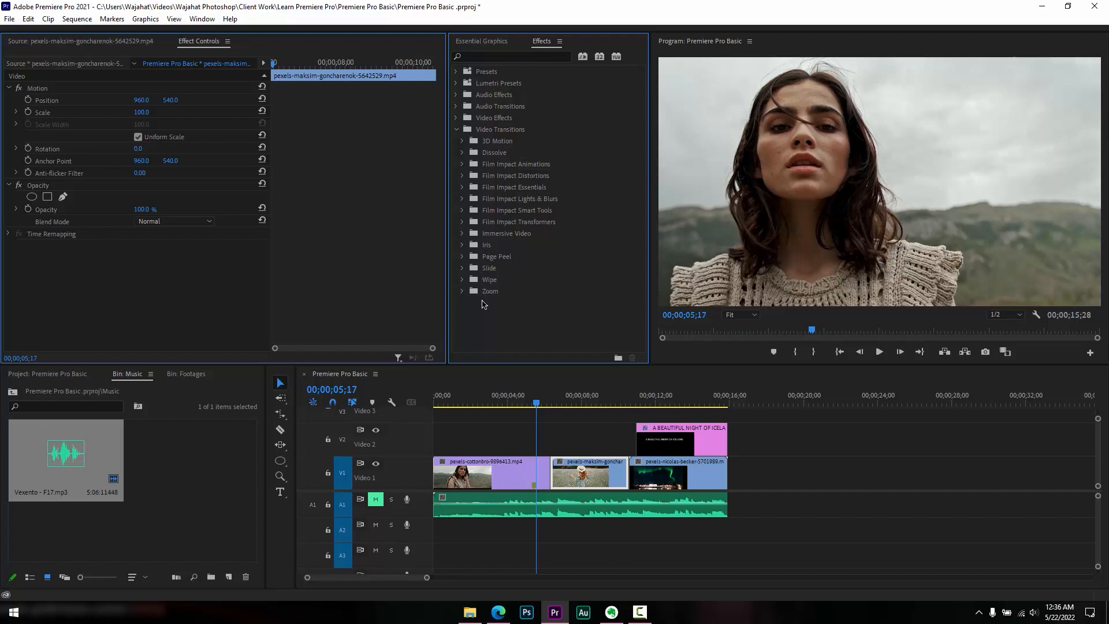
{"action": "left_click", "coordinate": [463, 281]}
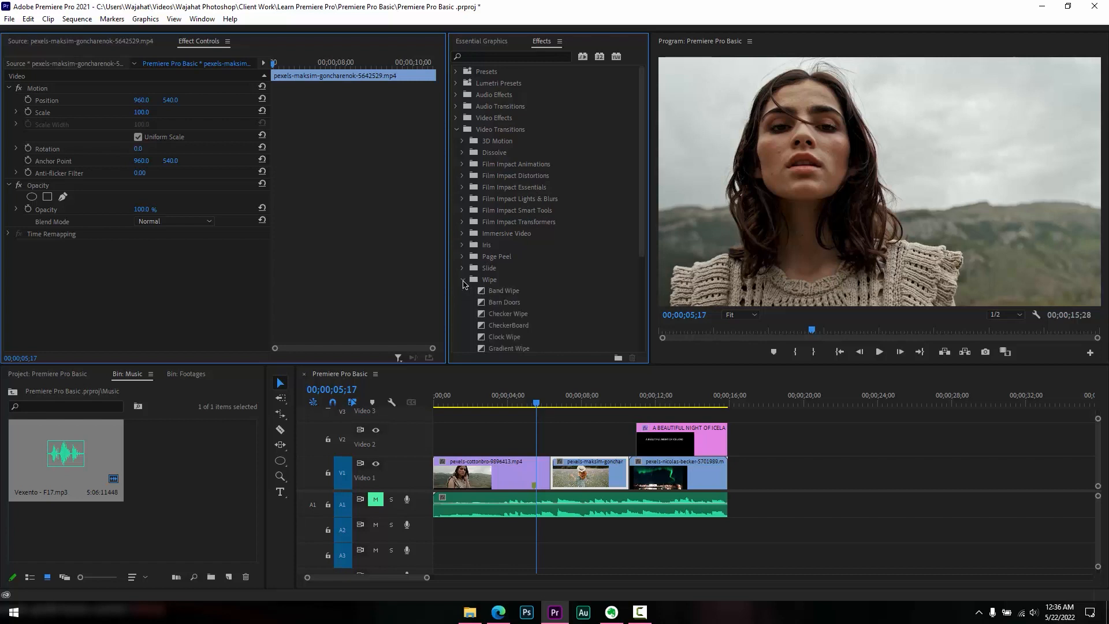
{"action": "left_click", "coordinate": [463, 281]}
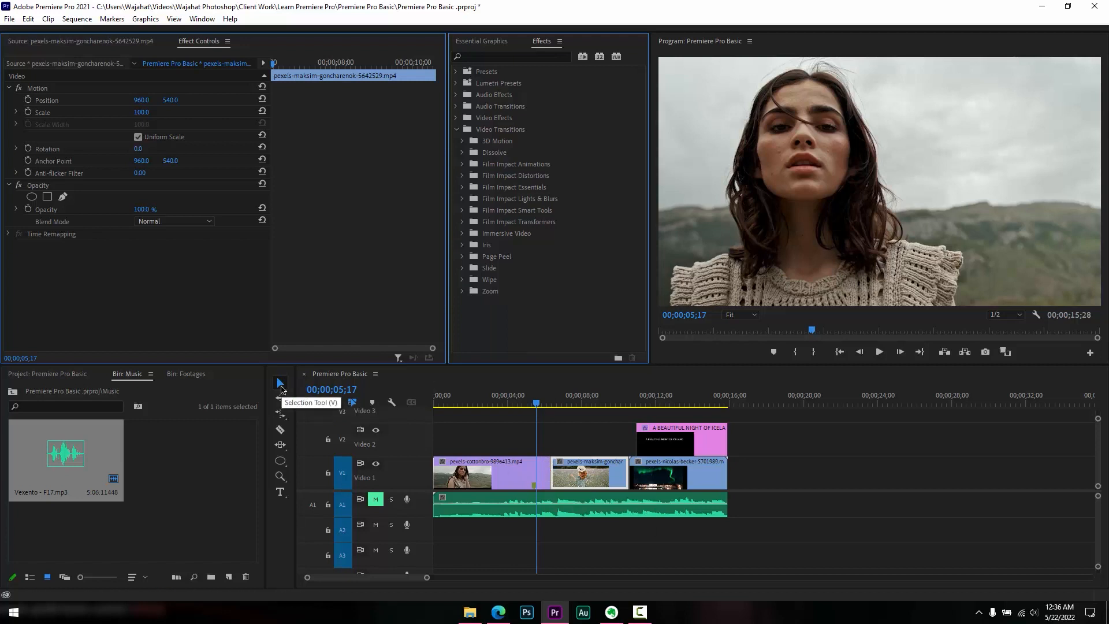
Apply the default Cross Dissolve transition at the cut between the first two video clips and select it to show its settings
{"action": "right_click", "coordinate": [555, 471]}
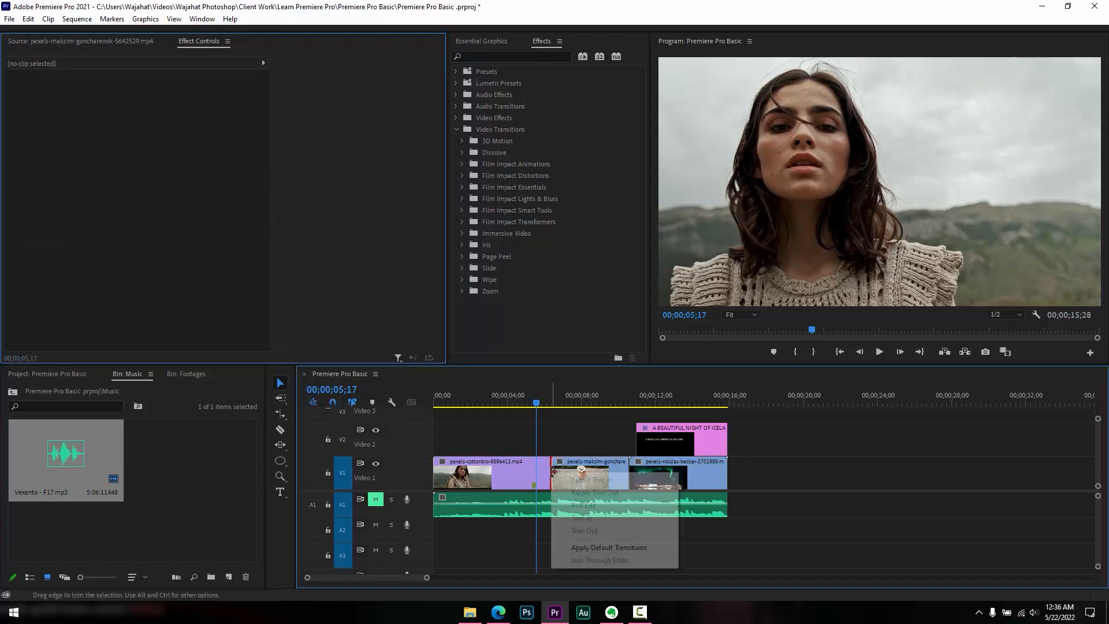
{"action": "left_click", "coordinate": [644, 548]}
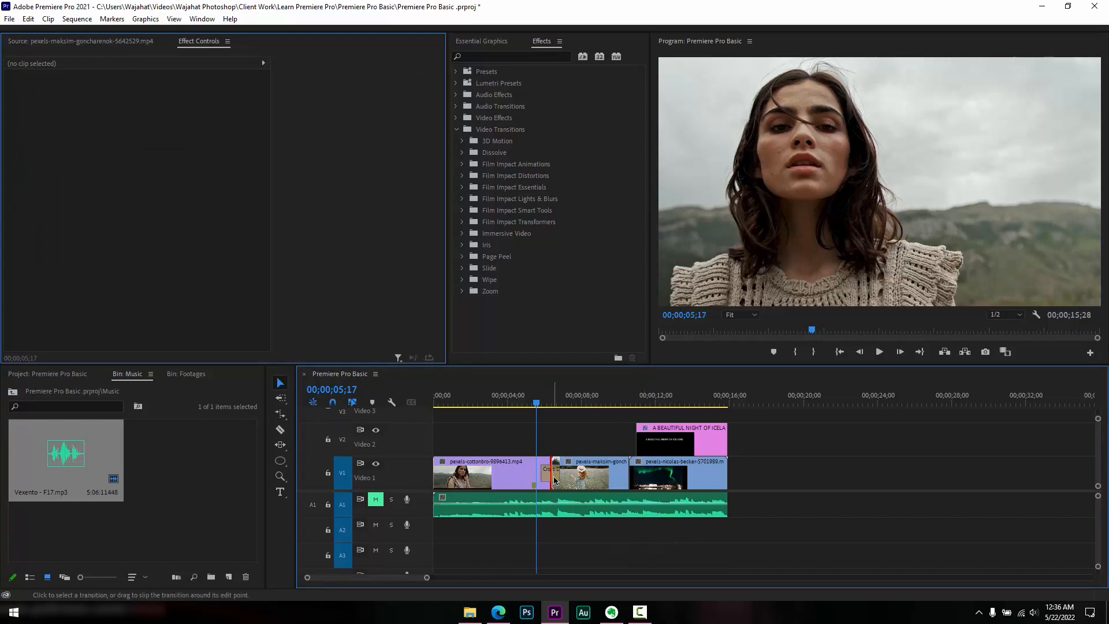
{"action": "left_click", "coordinate": [554, 480]}
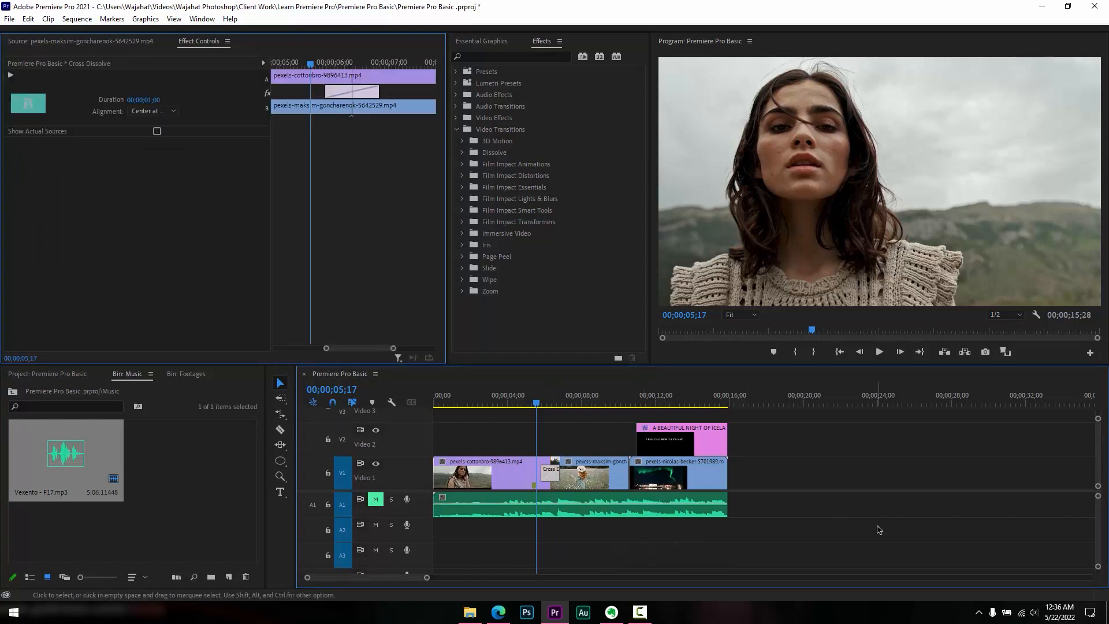
Play across the first Cross Dissolve and apply the default transition at the cut between the second and third video clips
{"action": "key", "text": "space"}
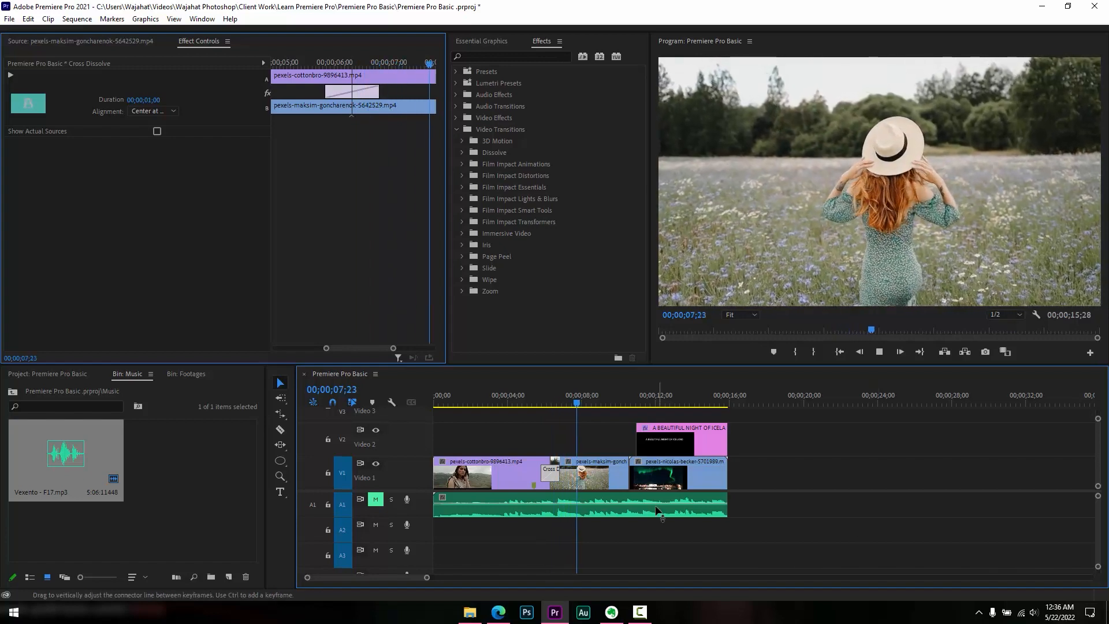
{"action": "key", "text": "space"}
{"action": "right_click", "coordinate": [632, 474]}
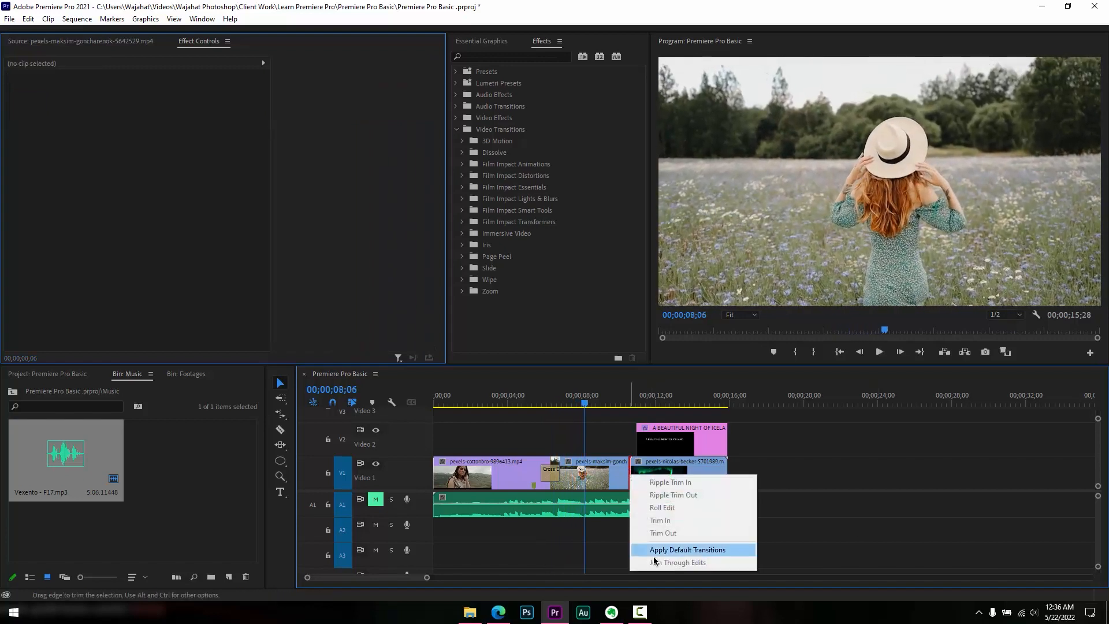
{"action": "left_click", "coordinate": [663, 550]}
Play across the transition into the aurora clip and move the title on V2 so it starts at 00;00;12;03
{"action": "key", "text": "space"}
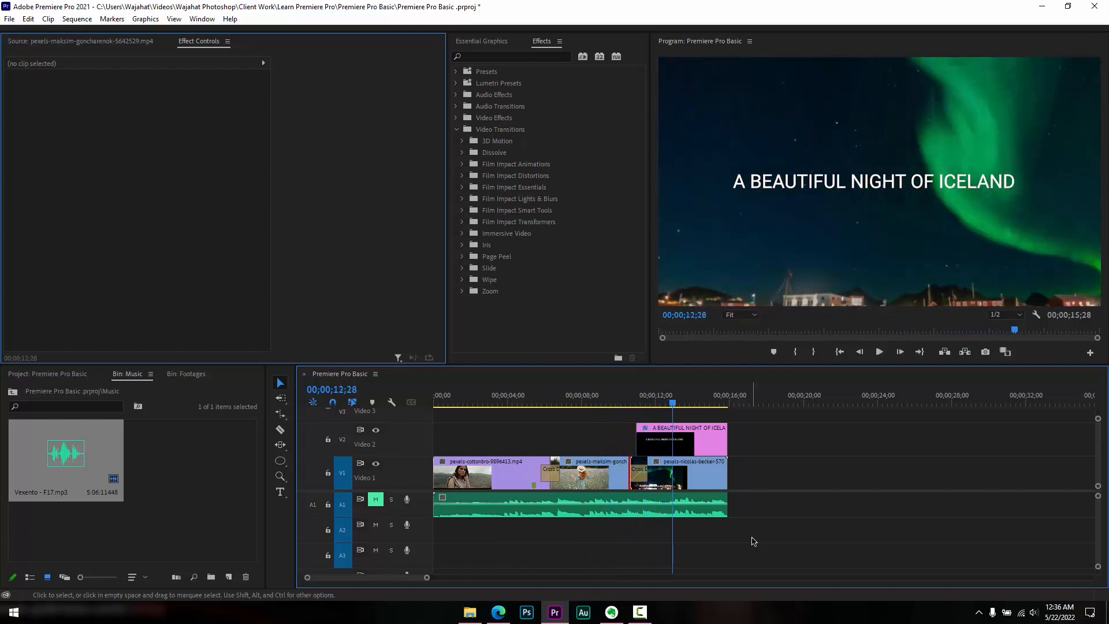
{"action": "left_click", "coordinate": [611, 403]}
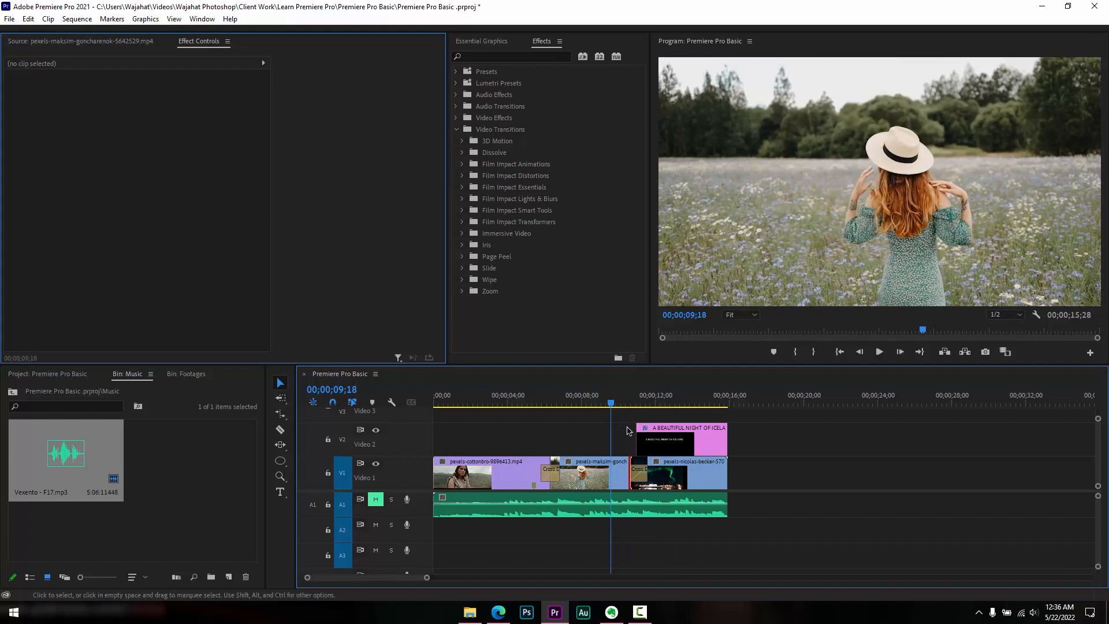
{"action": "key", "text": "space"}
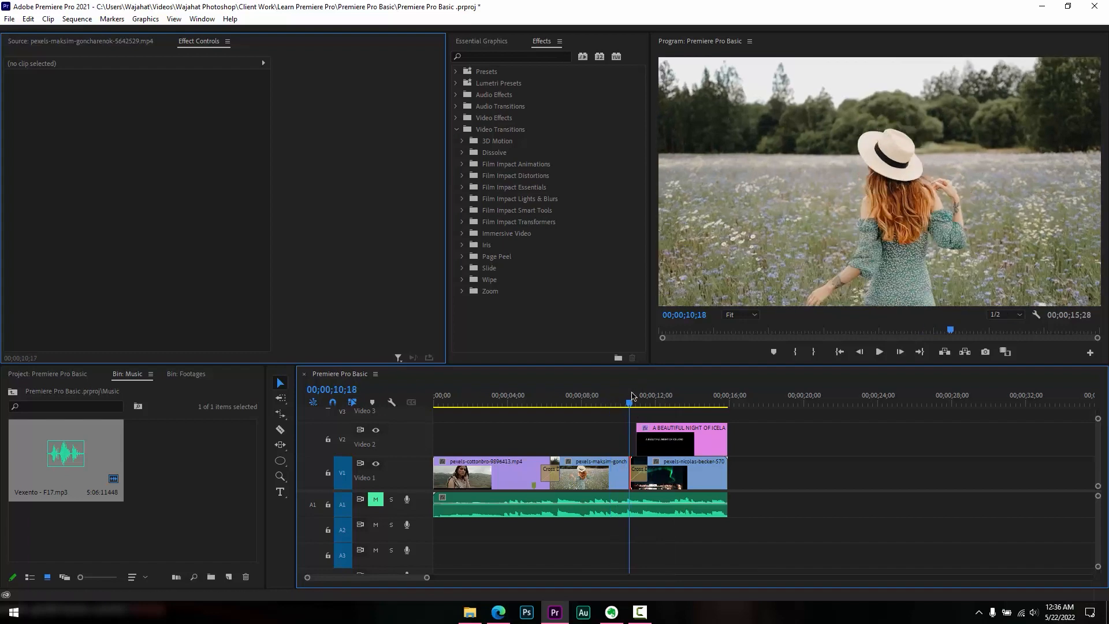
{"action": "left_click", "coordinate": [600, 398]}
{"action": "mouse_move", "coordinate": [666, 431]}
{"action": "left_mouse_down"}
{"action": "mouse_move", "coordinate": [652, 429]}
{"action": "mouse_move", "coordinate": [686, 431]}
{"action": "left_mouse_up"}
{"action": "key", "text": "space"}
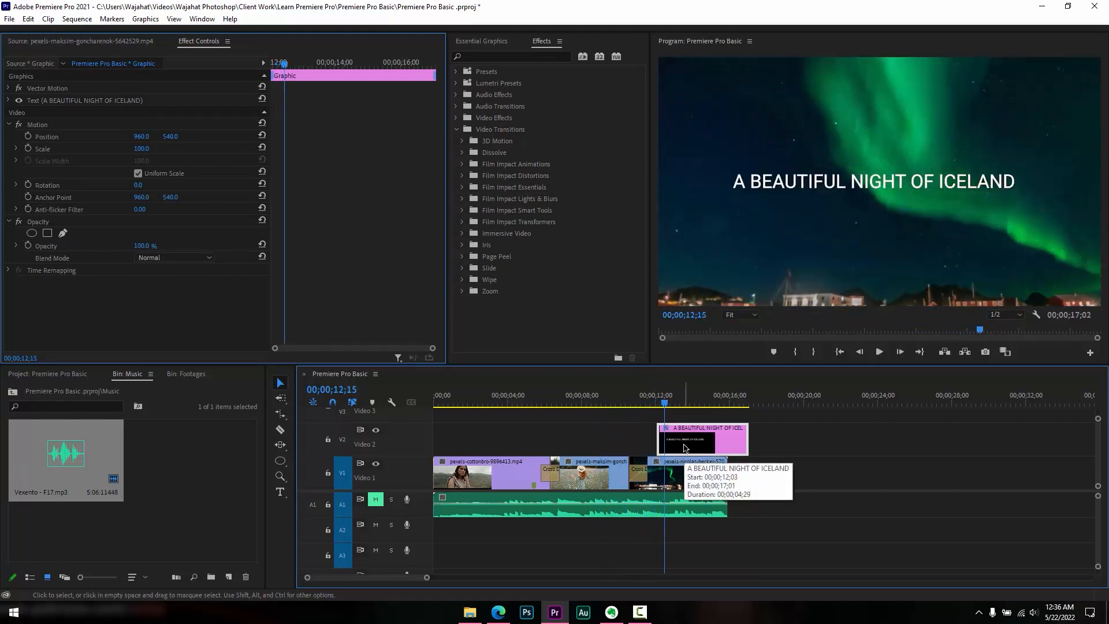
{"action": "left_click", "coordinate": [641, 397]}
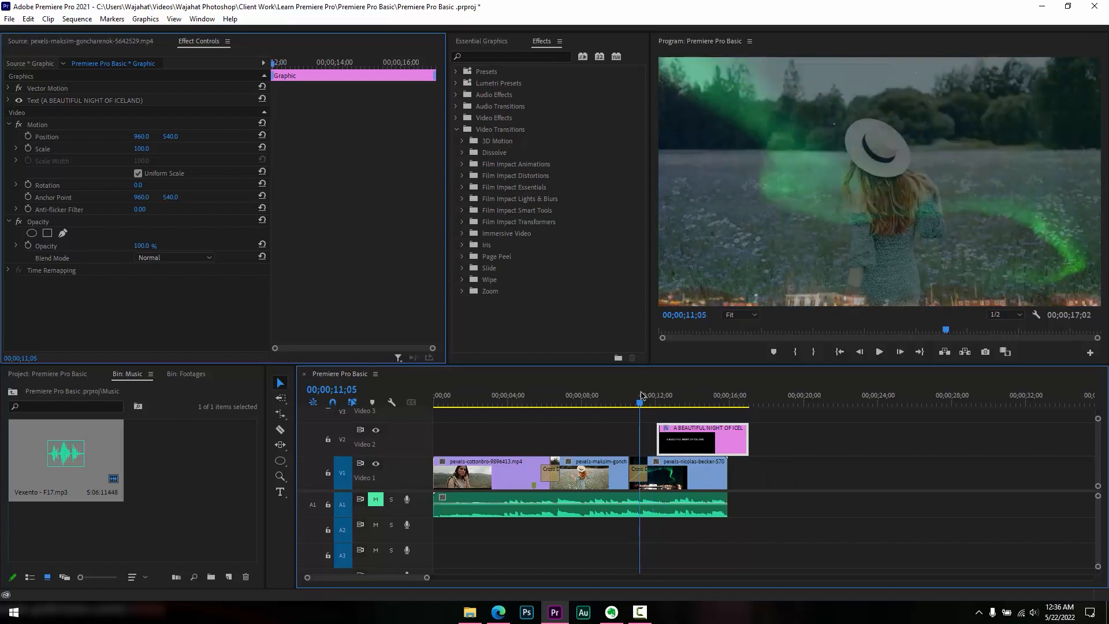
Apply the default transition to the start of the title clip and play across its fade-in
{"action": "right_click", "coordinate": [653, 430]}
{"action": "left_click", "coordinate": [723, 508]}
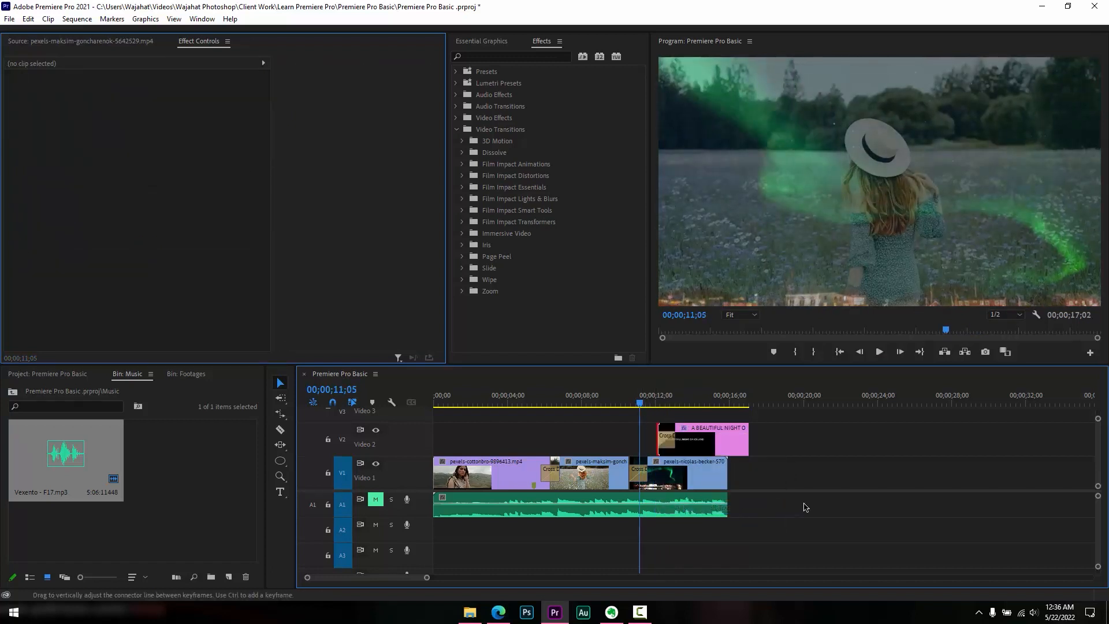
{"action": "key", "text": "space"}
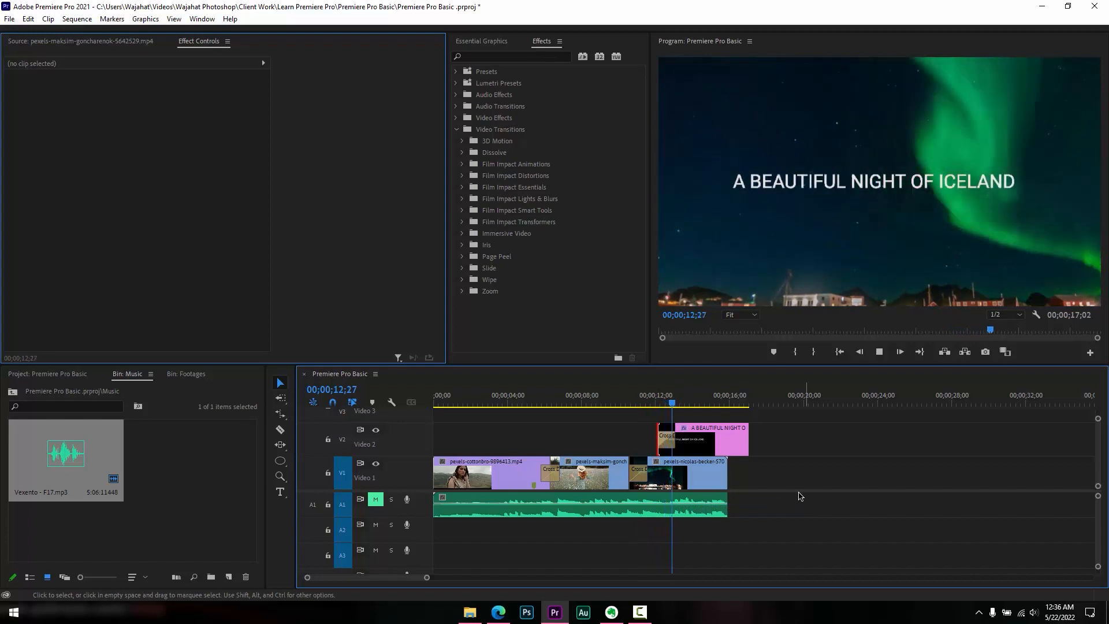
{"action": "key", "text": "space"}
Trim the title's end to match the end of the aurora clip and apply the default transition there
{"action": "left_click_drag", "start_coordinate": [757, 446], "coordinate": [730, 437]}
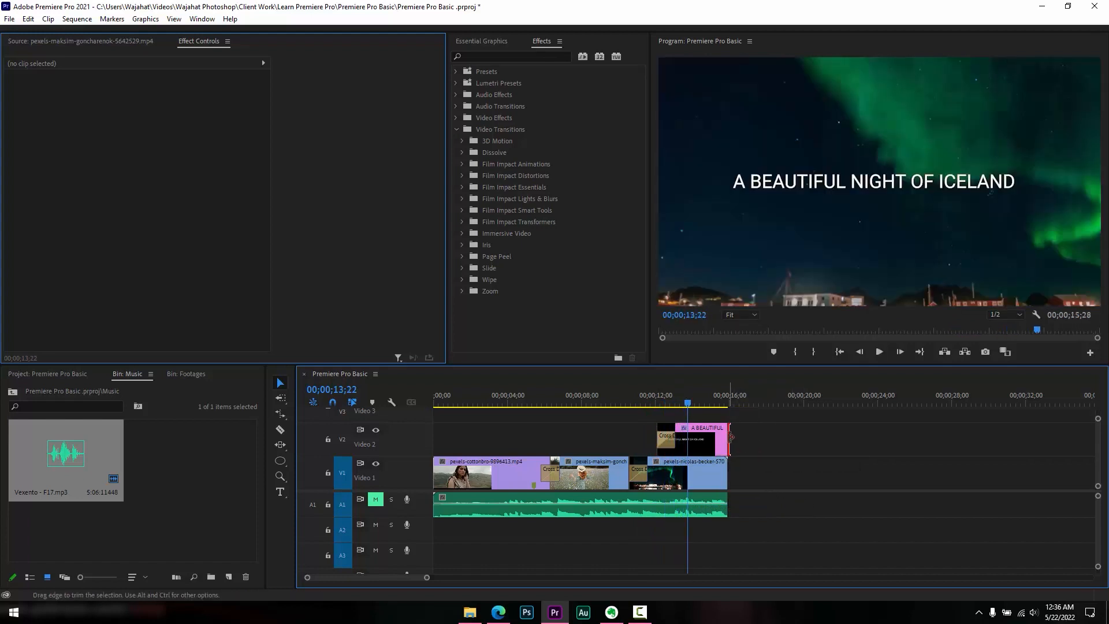
{"action": "right_click", "coordinate": [723, 437]}
{"action": "left_click", "coordinate": [769, 513]}
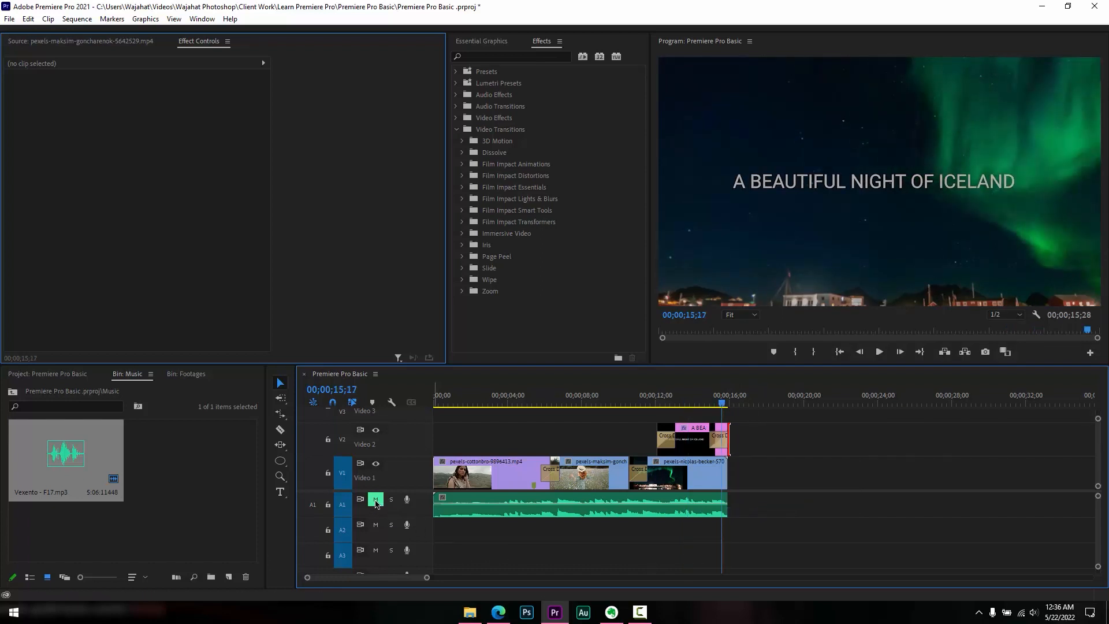
Unmute track A1 and delete the Cross Dissolve between the first two video clips
{"action": "left_click", "coordinate": [431, 399]}
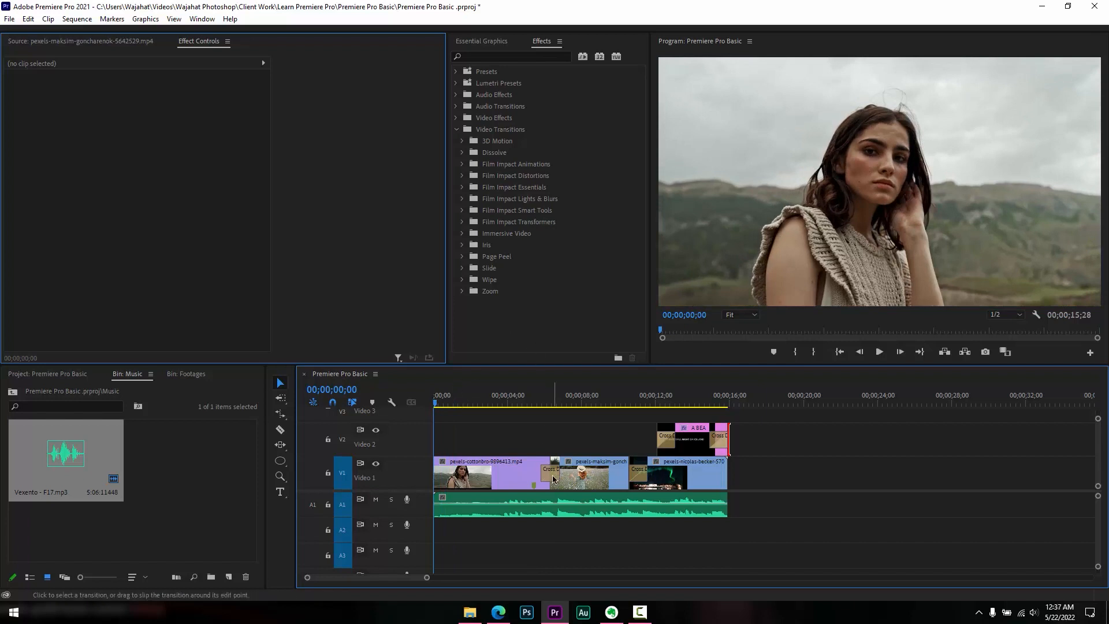
{"action": "left_click", "coordinate": [549, 478]}
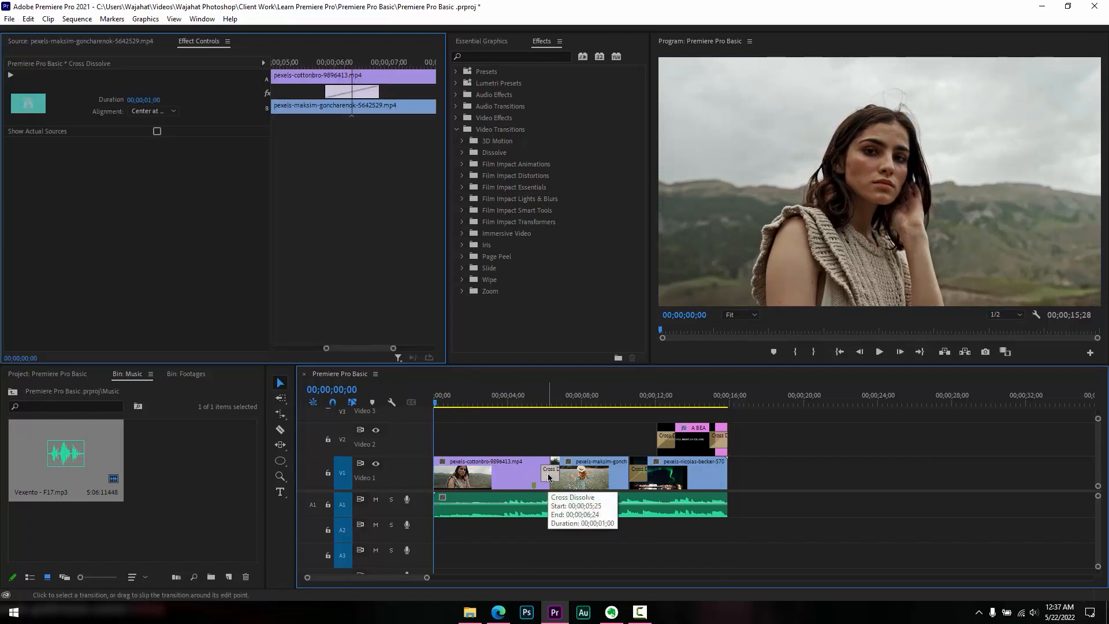
{"action": "key", "text": "Delete"}
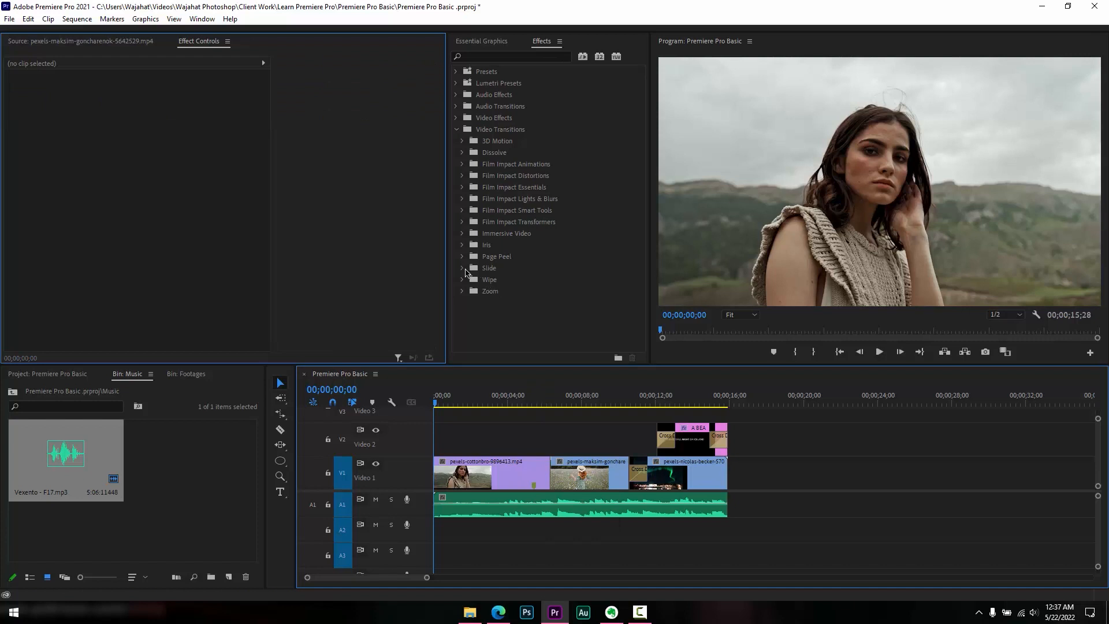
Apply the Cross Zoom transition at the cut between the first two video clips and play the sequence across it
{"action": "left_click", "coordinate": [466, 271]}
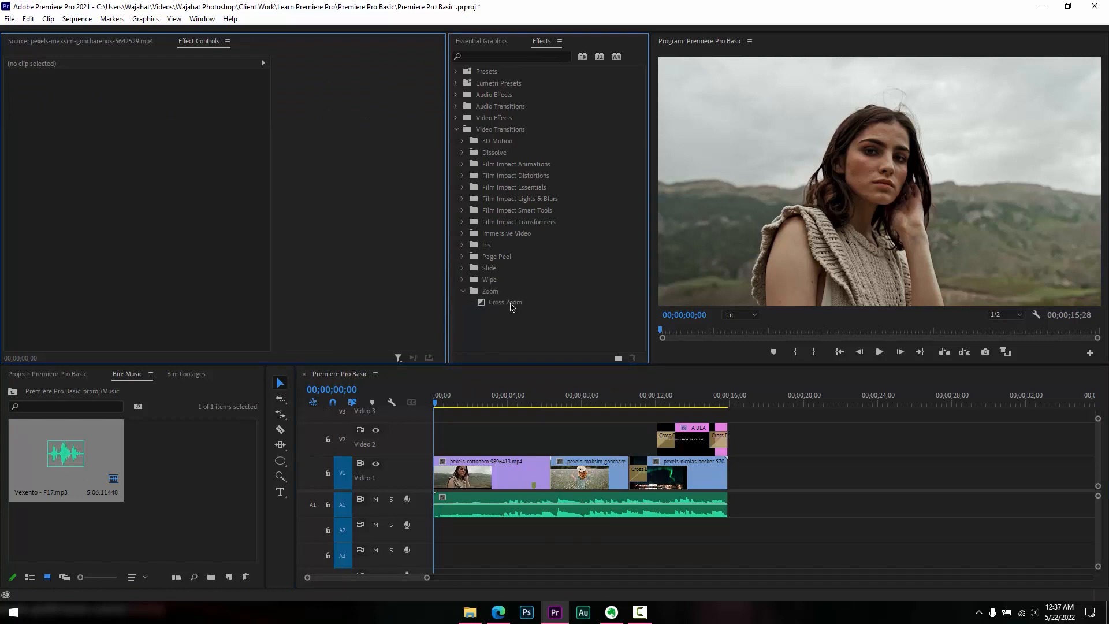
{"action": "left_click", "coordinate": [511, 306]}
{"action": "left_click_drag", "start_coordinate": [538, 429], "coordinate": [558, 484]}
{"action": "left_click", "coordinate": [529, 401]}
{"action": "key", "text": "space"}
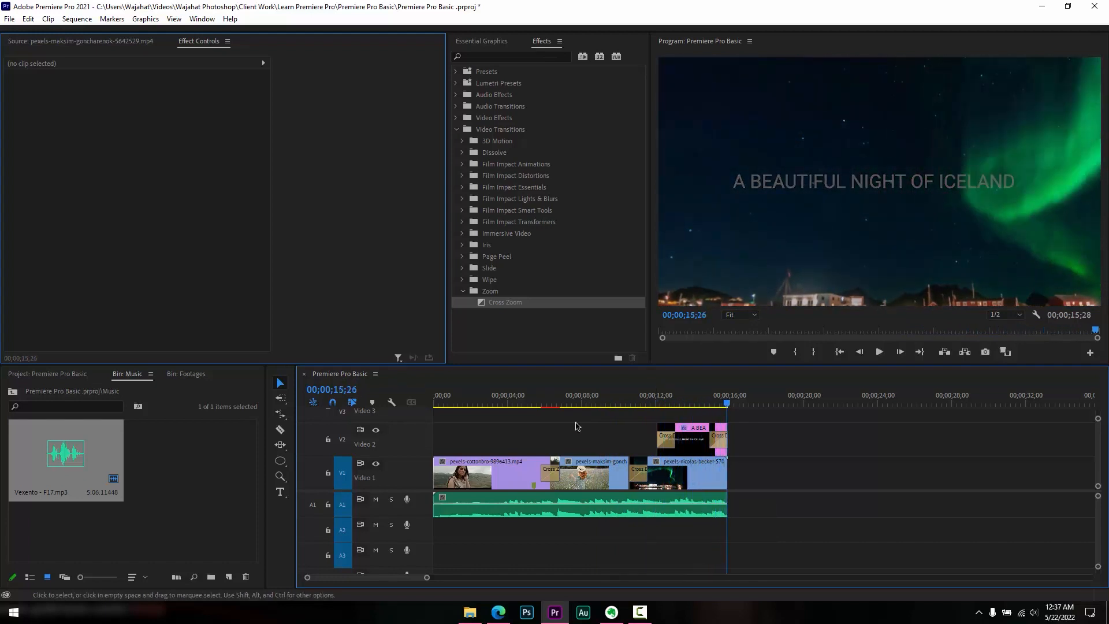
Move the playhead to 00;00;03;20 and search the effects for "wipe"
{"action": "left_click_drag", "start_coordinate": [562, 398], "coordinate": [501, 399]}
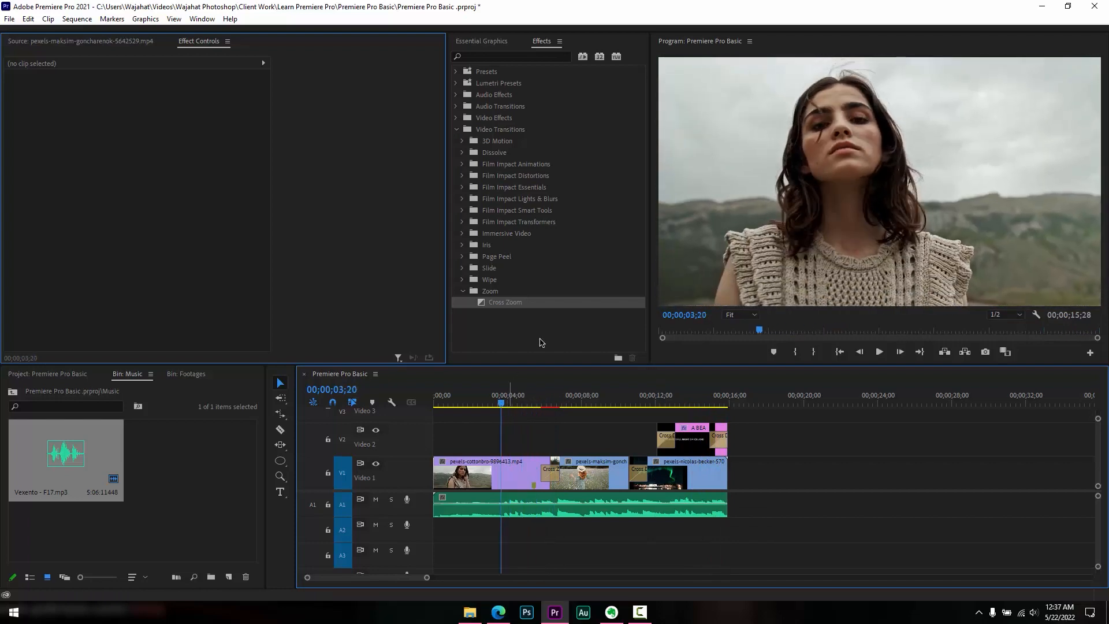
{"action": "left_click", "coordinate": [513, 56]}
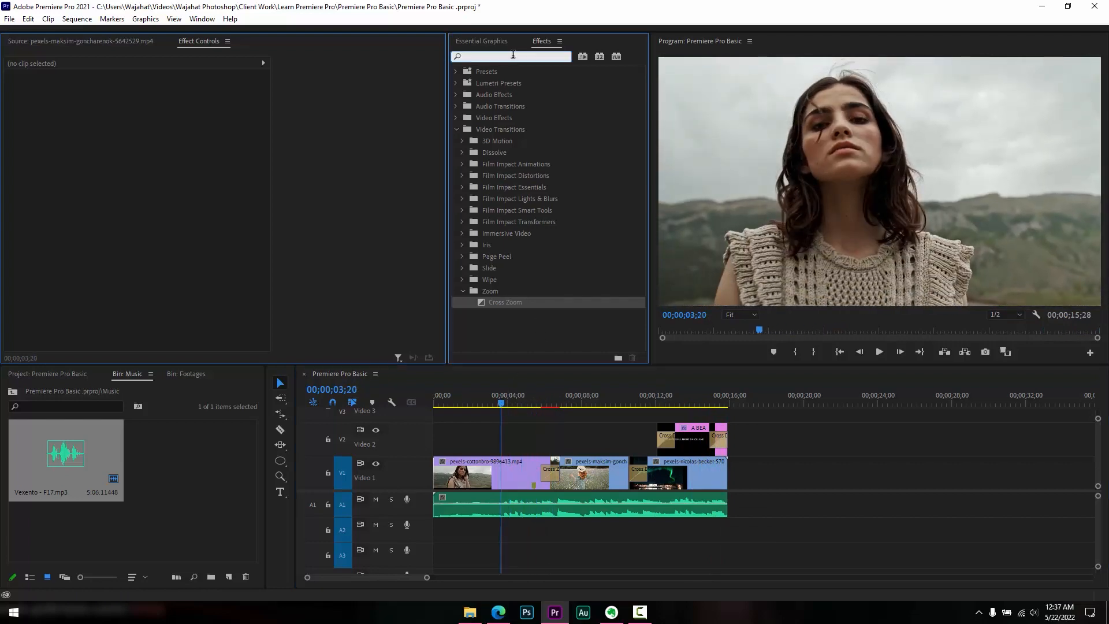
{"action": "type", "text": "wipe"}
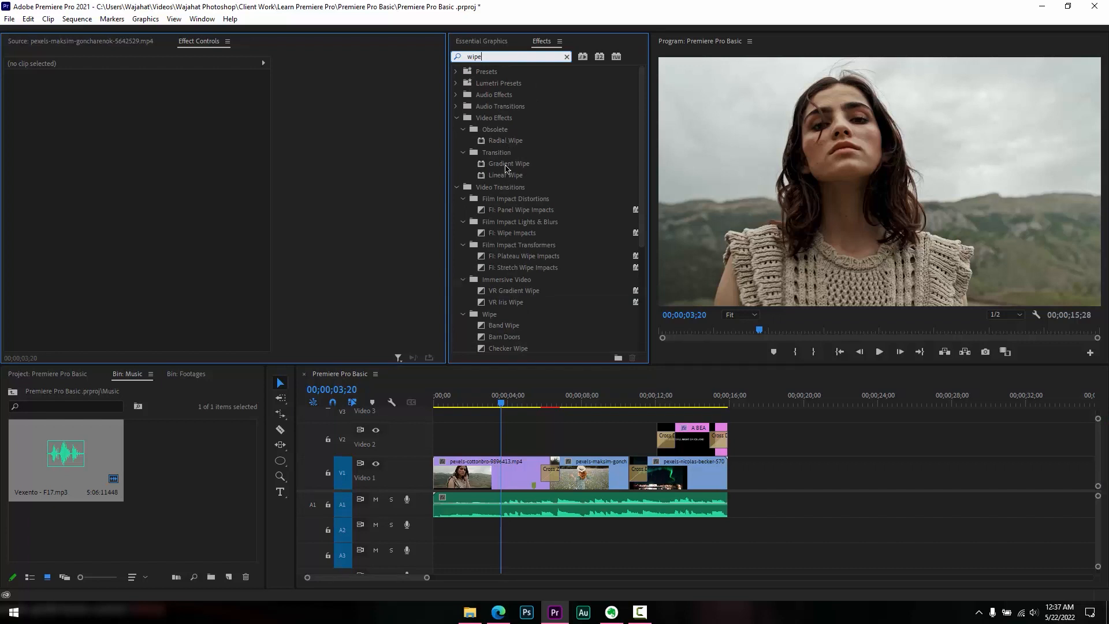
Apply the default transition at the start of the first video clip
{"action": "left_click_drag", "start_coordinate": [457, 404], "coordinate": [420, 407]}
{"action": "right_click", "coordinate": [438, 475]}
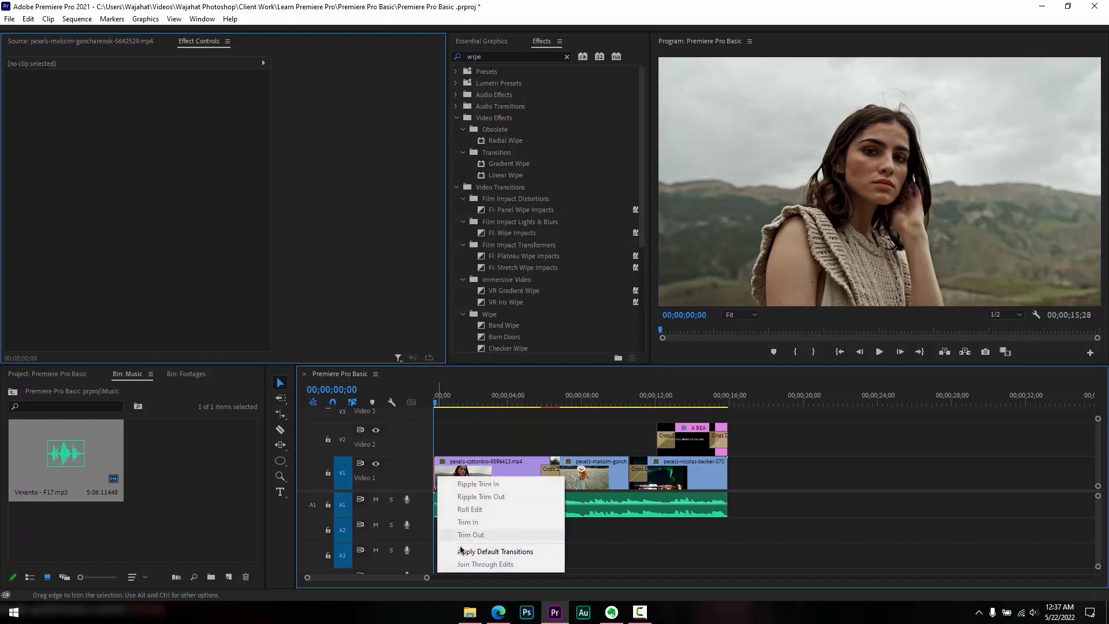
{"action": "left_click", "coordinate": [503, 551]}
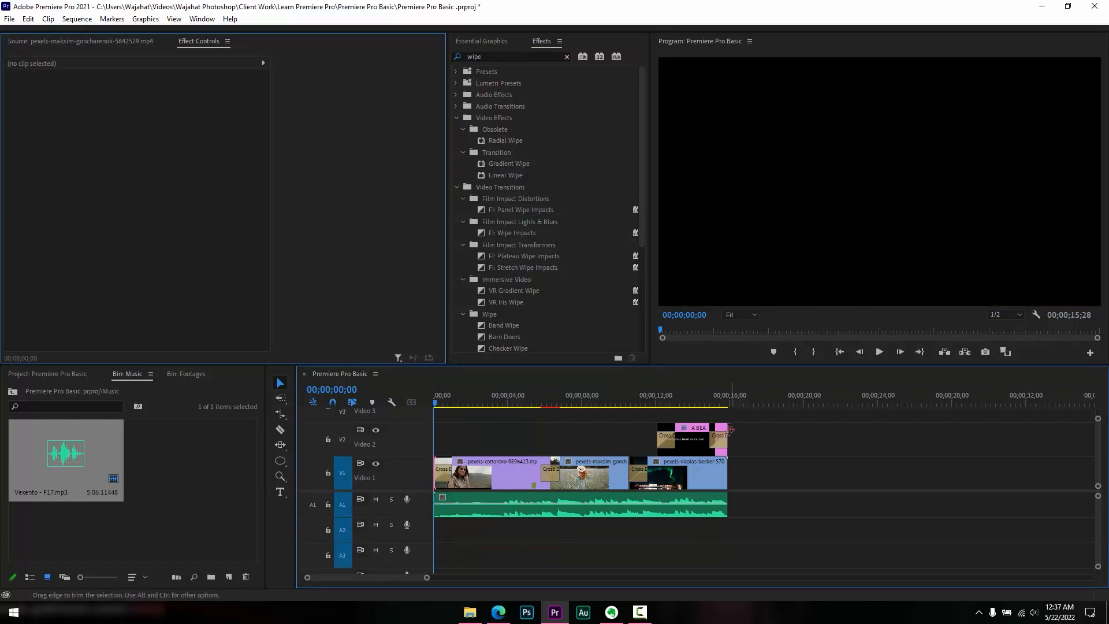
Play the last second or so of the sequence to check the title's fade-out and the music's ending
{"action": "left_click", "coordinate": [713, 399]}
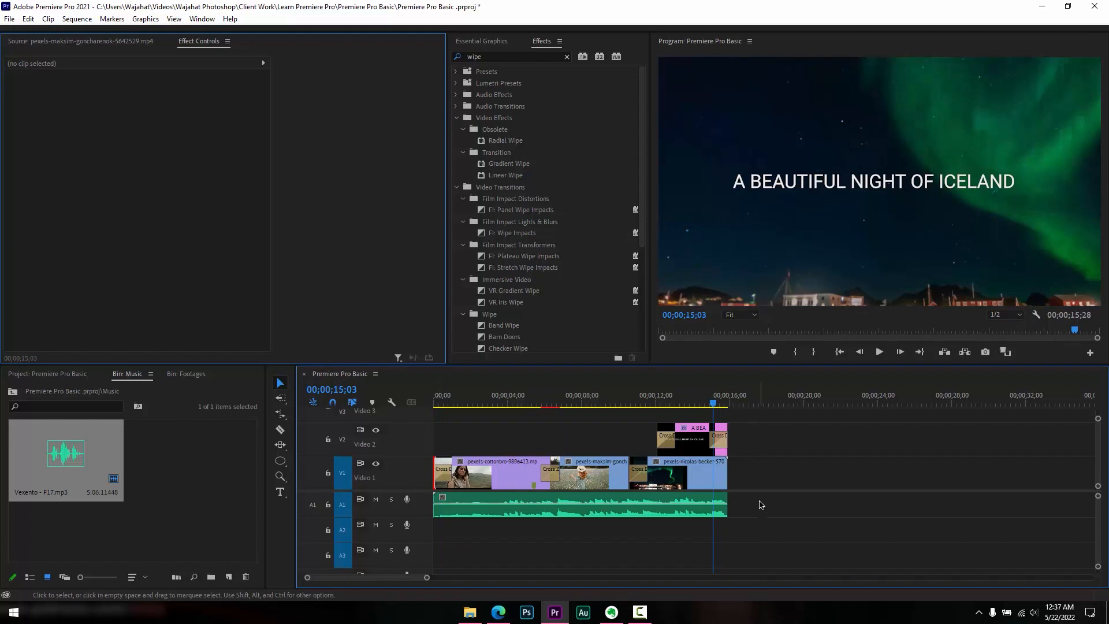
{"action": "key", "text": "space"}
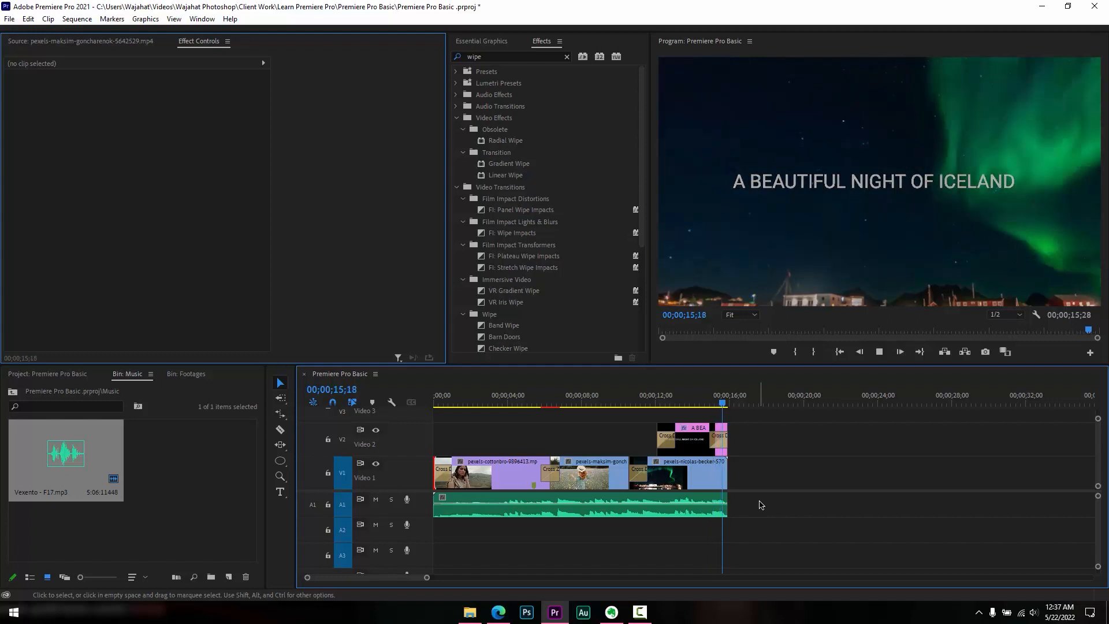
{"action": "left_click", "coordinate": [697, 396]}
{"action": "key", "text": "space"}
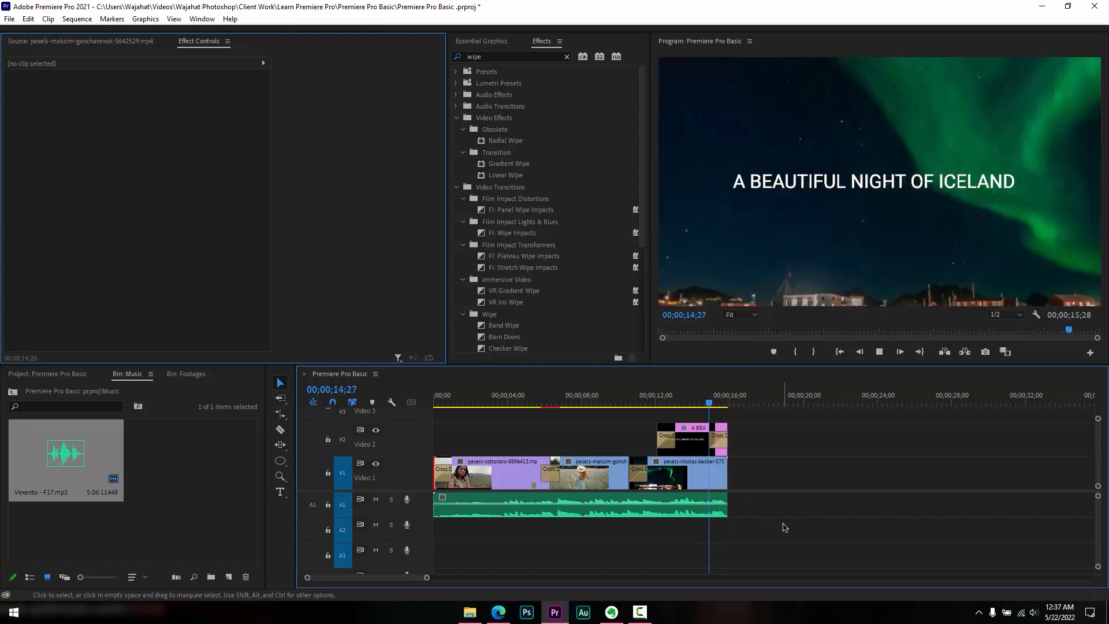
Apply the default audio transition at the end of the music clip on track A1
{"action": "right_click", "coordinate": [727, 506]}
{"action": "left_click", "coordinate": [746, 548]}
{"action": "right_click", "coordinate": [732, 507]}
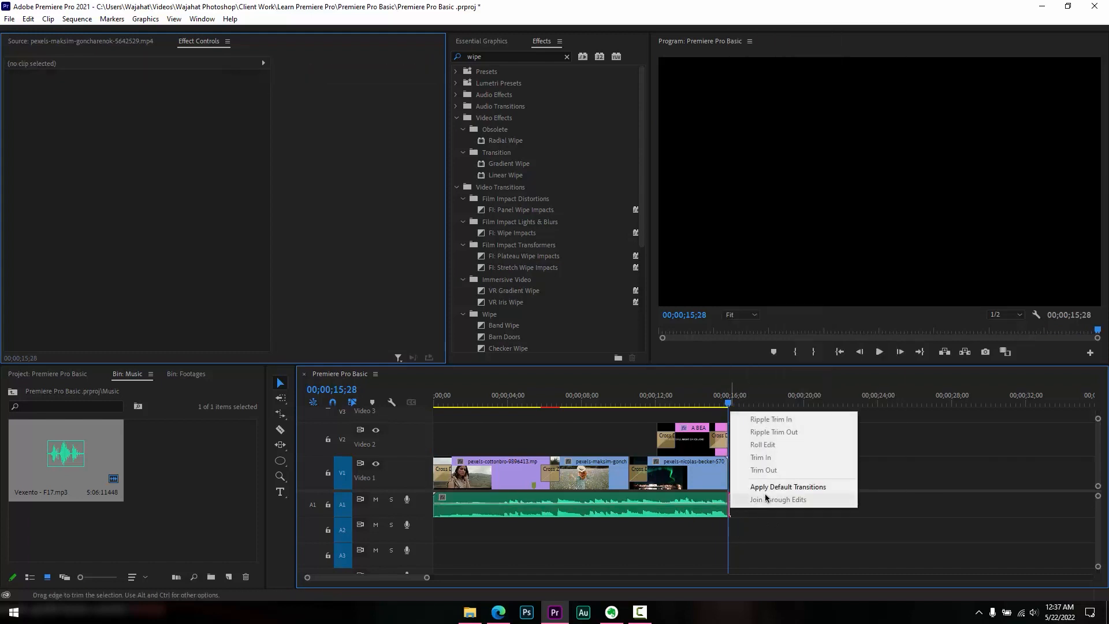
{"action": "left_click", "coordinate": [777, 489]}
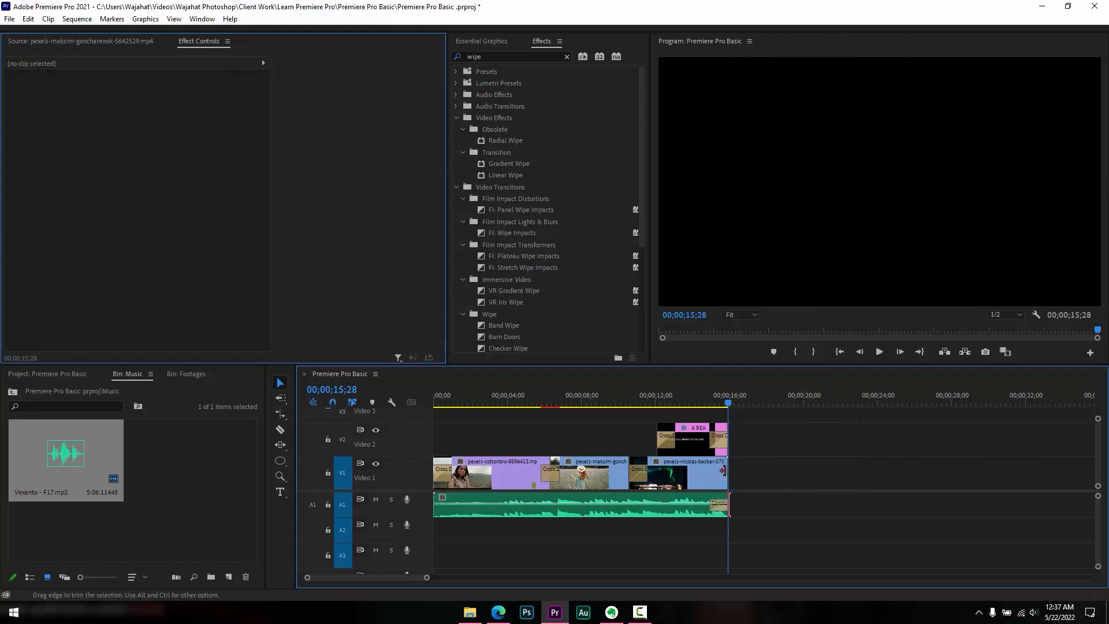
Set the playhead to 00;00;15;11 and apply the default transition at the end of the aurora clip on V1
{"action": "right_click", "coordinate": [734, 473]}
{"action": "left_click", "coordinate": [724, 399]}
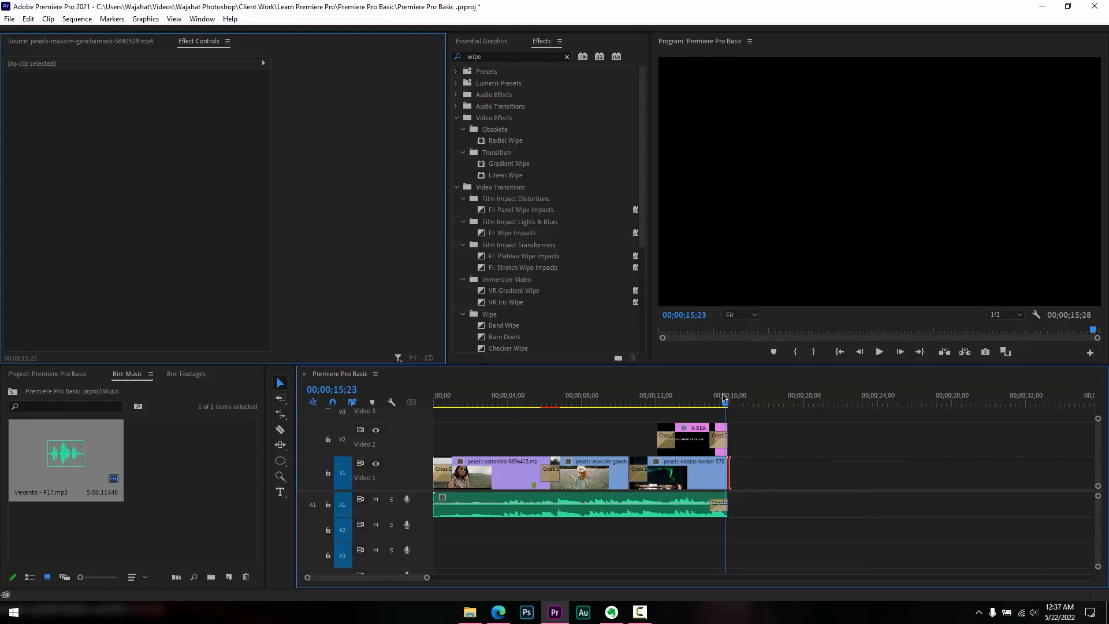
{"action": "left_click_drag", "start_coordinate": [724, 398], "coordinate": [718, 399]}
{"action": "right_click", "coordinate": [729, 473]}
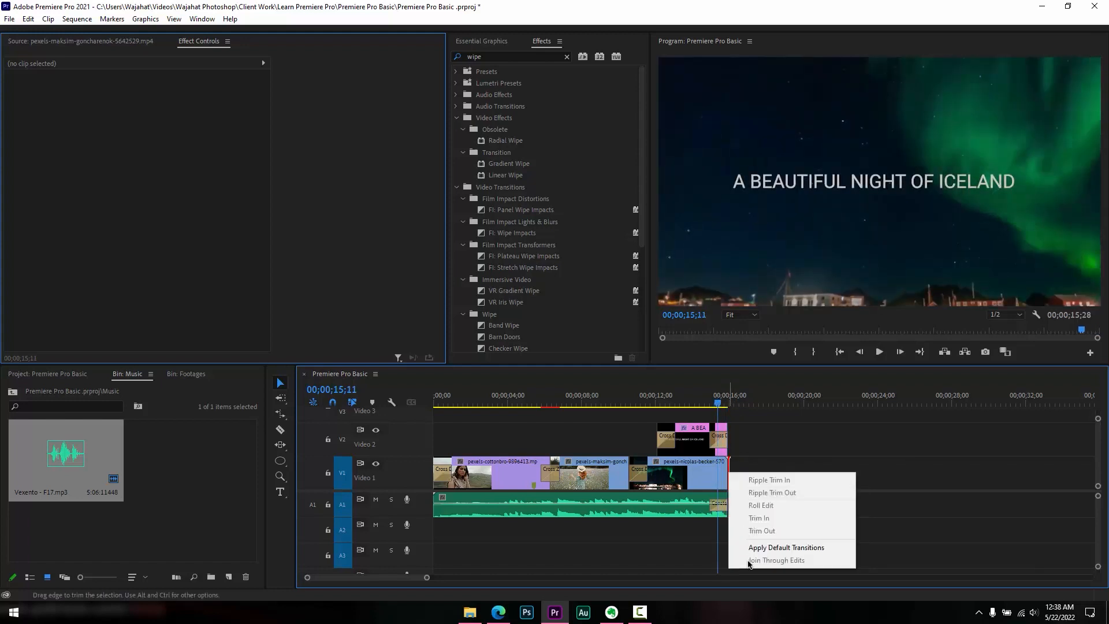
{"action": "left_click", "coordinate": [760, 548]}
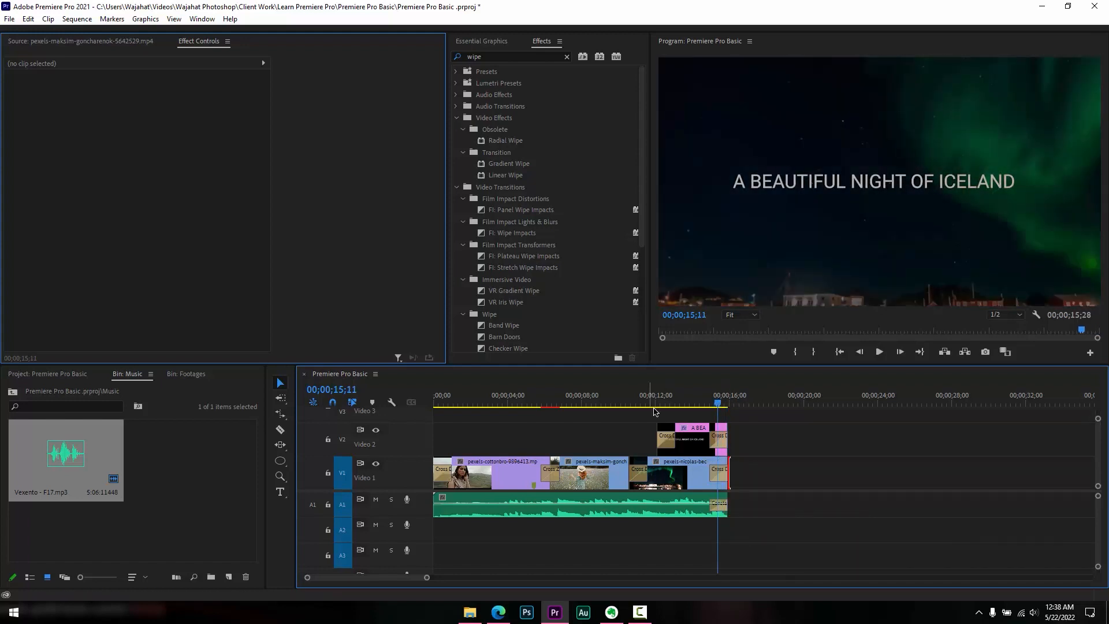
Apply the default audio transition at the start of the music clip and play the whole sequence from the beginning
{"action": "left_click_drag", "start_coordinate": [656, 403], "coordinate": [408, 404]}
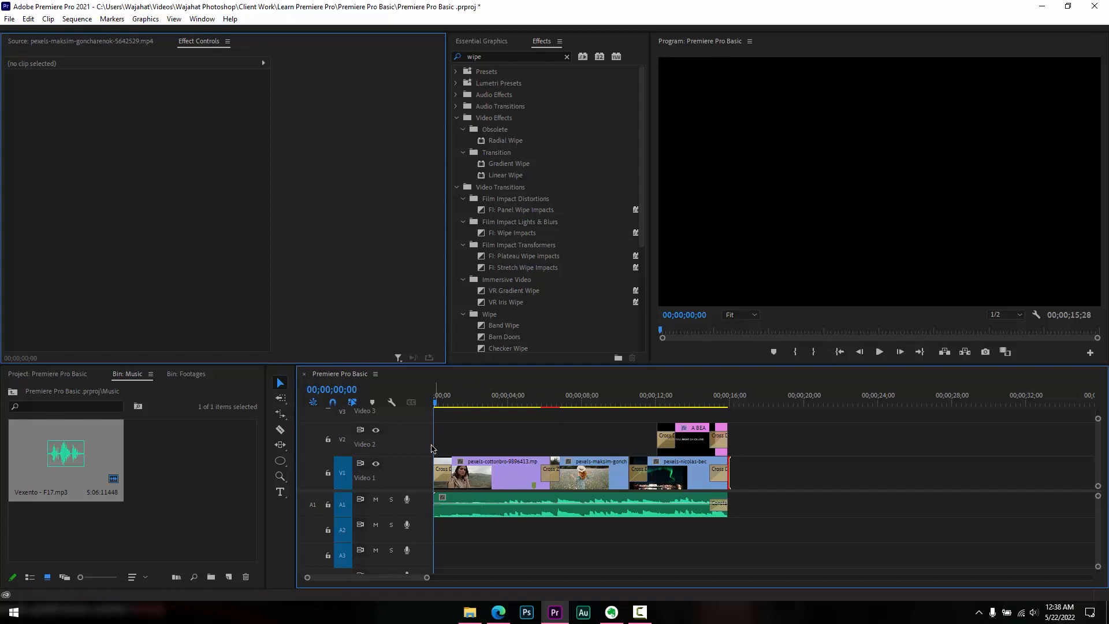
{"action": "right_click", "coordinate": [439, 506]}
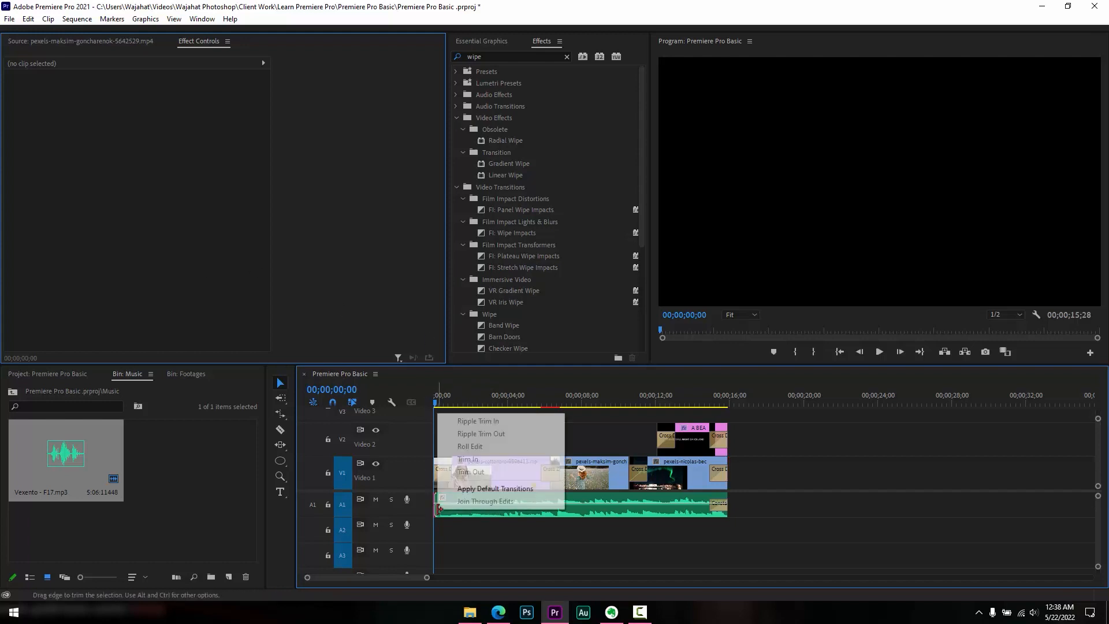
{"action": "left_click", "coordinate": [471, 489]}
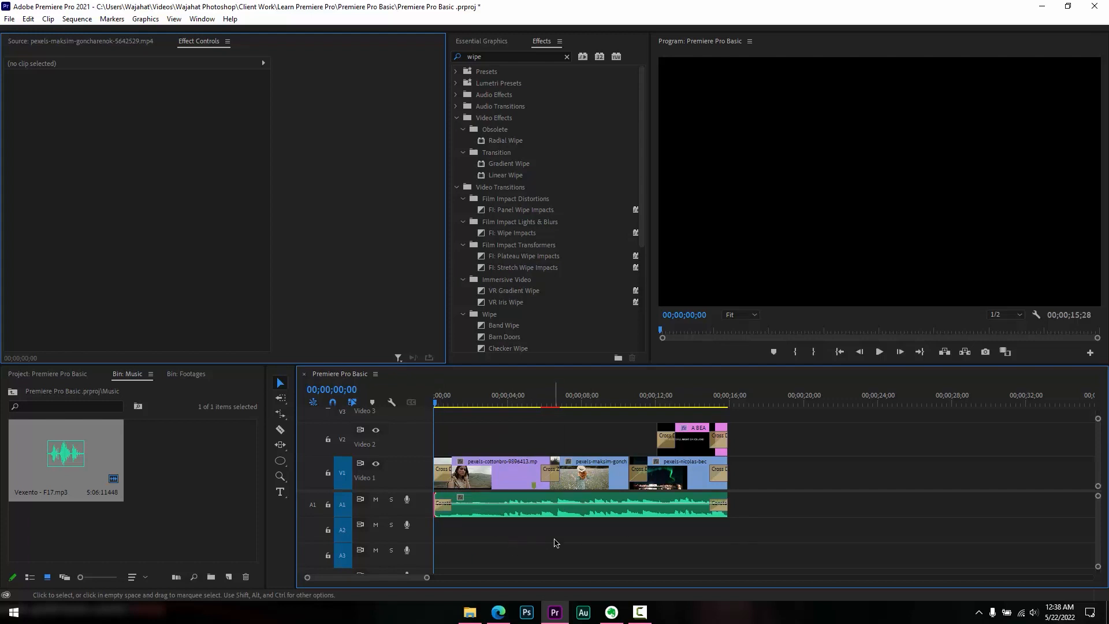
{"action": "key", "text": "space"}
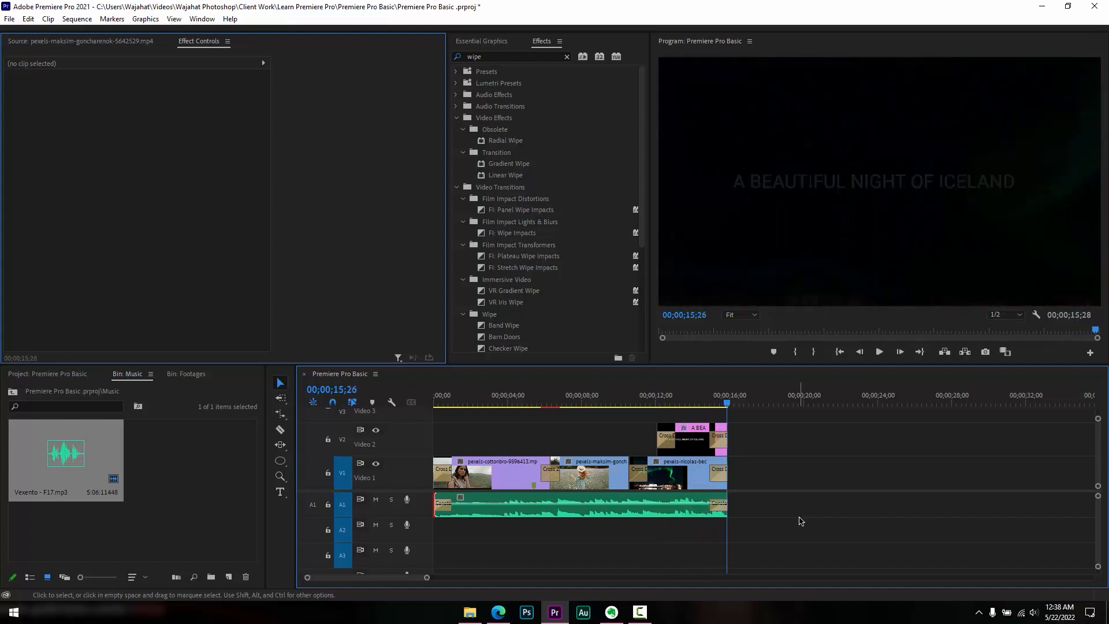
Move the aurora clip and its title together later on the timeline so they end at 00;00;22;14
{"action": "left_click_drag", "start_coordinate": [691, 399], "coordinate": [659, 399]}
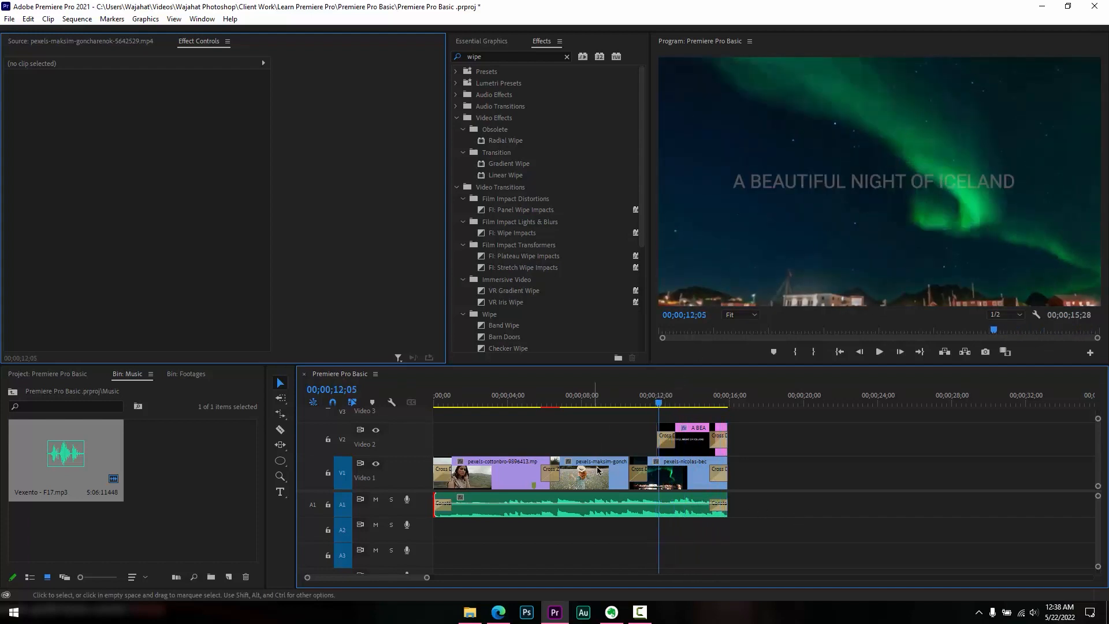
{"action": "left_click_drag", "start_coordinate": [655, 437], "coordinate": [818, 478]}
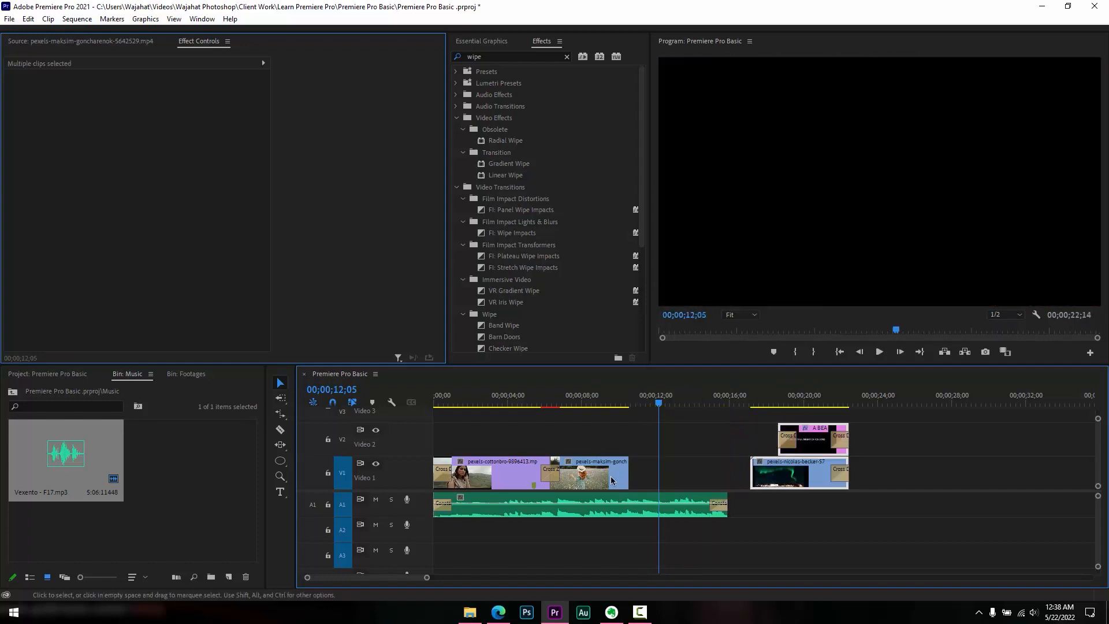
Move the aurora clip and its title together later on the timeline so they end at 00;00;23;29
{"action": "left_click", "coordinate": [606, 481]}
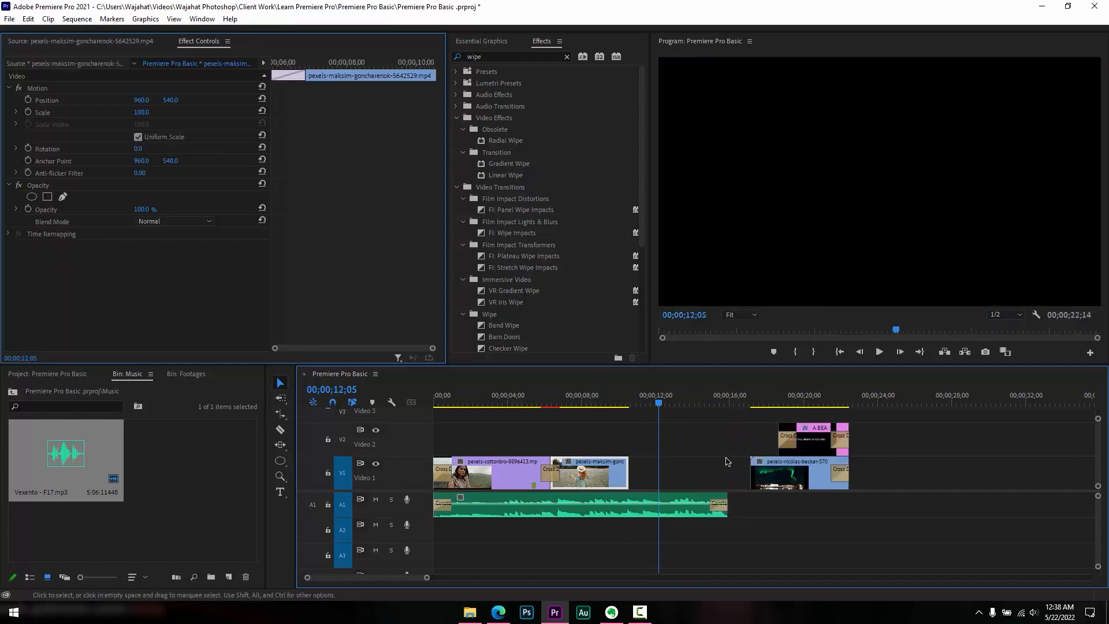
{"action": "left_click_drag", "start_coordinate": [789, 462], "coordinate": [843, 484]}
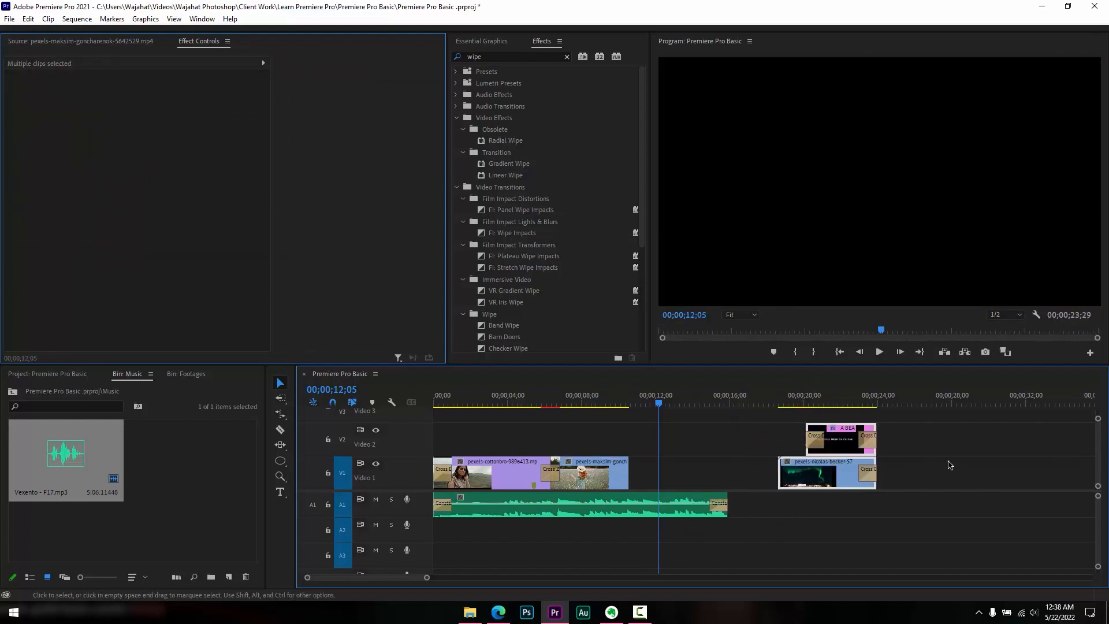
{"action": "left_click", "coordinate": [948, 461]}
Slow down the flower-field clip on V1 to a duration of 00;00;16;24 with Optical Flow time interpolation
{"action": "left_click", "coordinate": [610, 481]}
{"action": "right_click", "coordinate": [609, 481]}
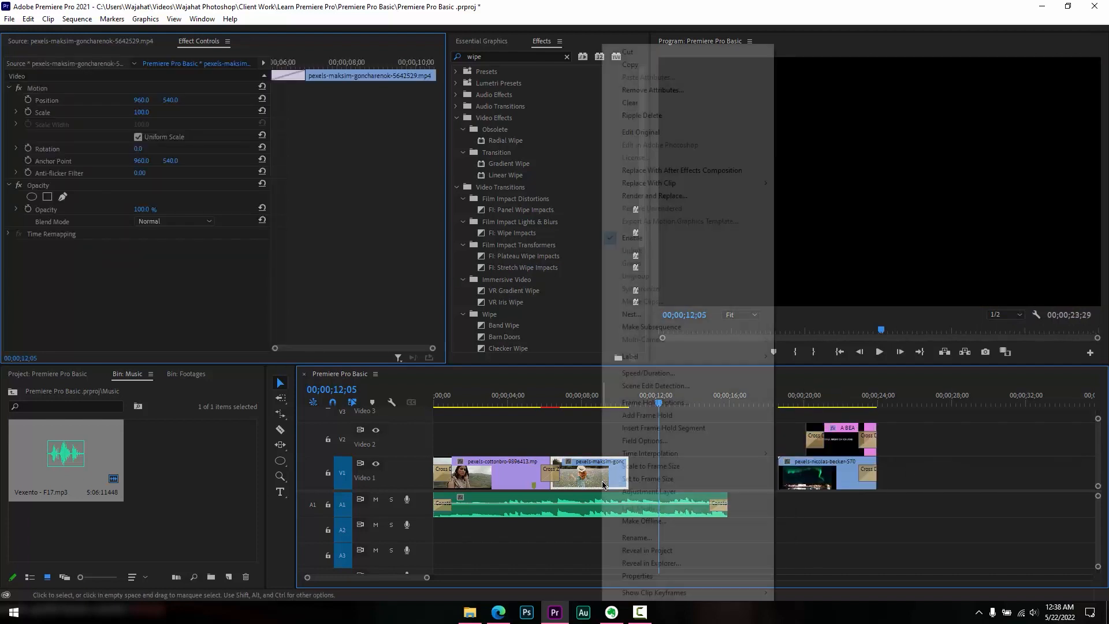
{"action": "left_click", "coordinate": [648, 373]}
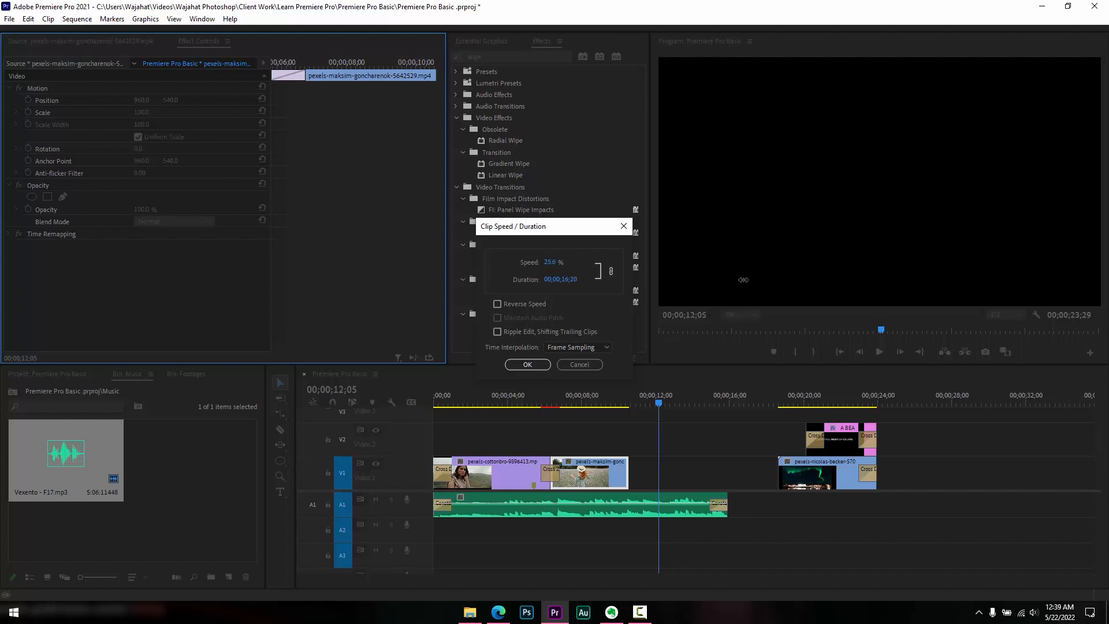
{"action": "left_click", "coordinate": [598, 349]}
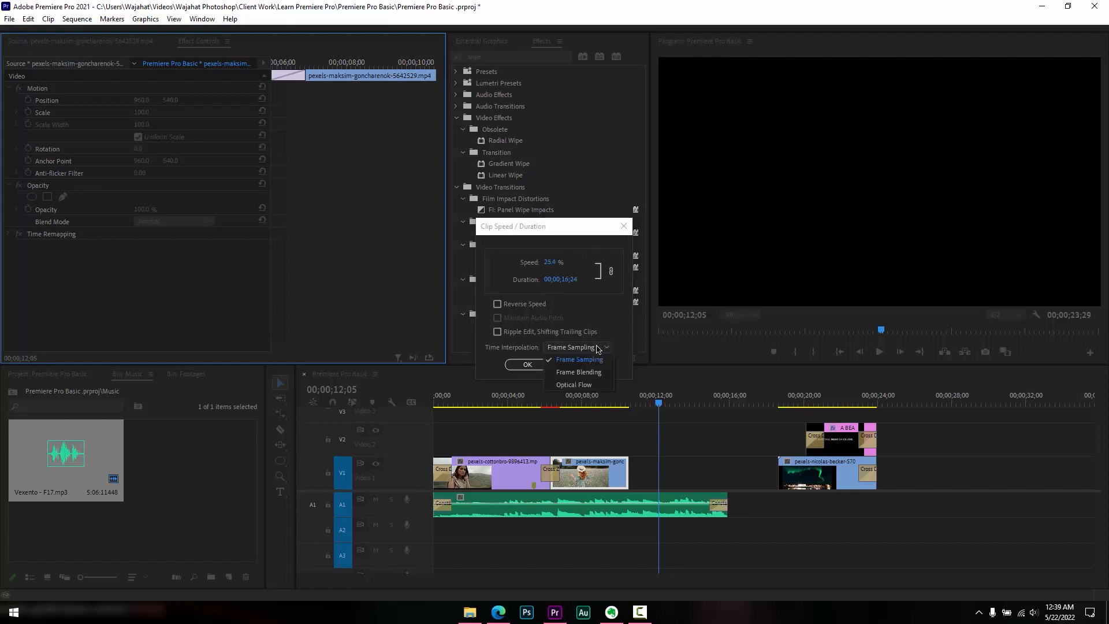
{"action": "left_click", "coordinate": [577, 382]}
{"action": "left_click", "coordinate": [543, 369]}
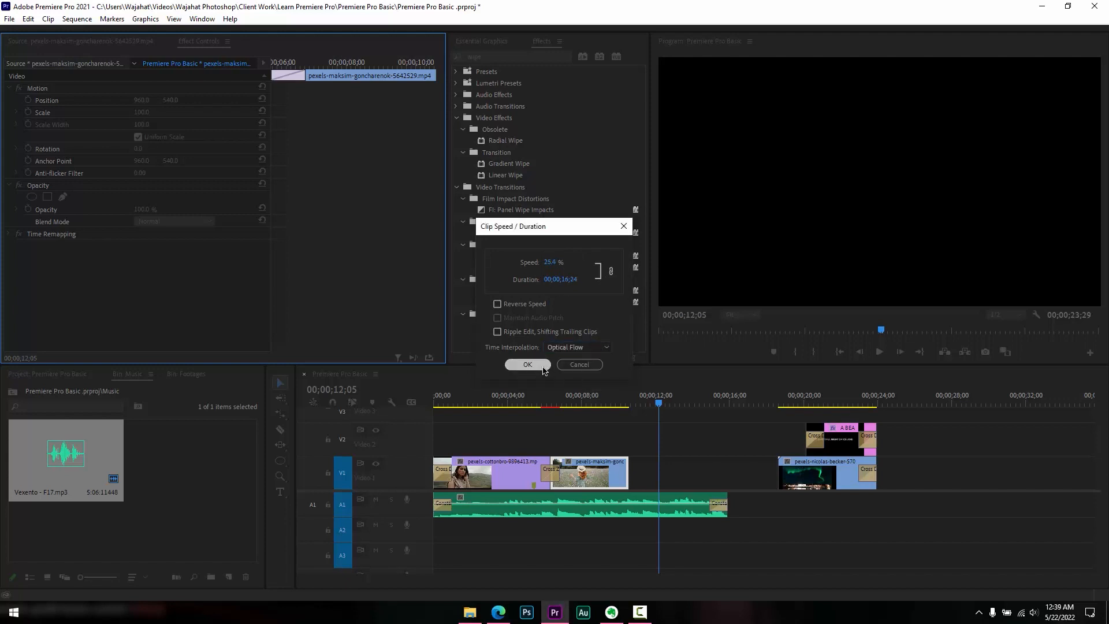
{"action": "mouse_move", "coordinate": [808, 445]}
{"action": "left_mouse_down"}
{"action": "mouse_move", "coordinate": [833, 470]}
{"action": "mouse_move", "coordinate": [824, 459]}
{"action": "left_mouse_up"}
{"action": "key", "text": "ctrl+z"}
{"action": "key", "text": "ctrl+z"}
{"action": "key", "text": "ctrl+z"}
Extend the end of the slowed flower-field clip and place the aurora clip and title directly after it, ending at 00;00;30;24
{"action": "left_click_drag", "start_coordinate": [787, 417], "coordinate": [899, 476]}
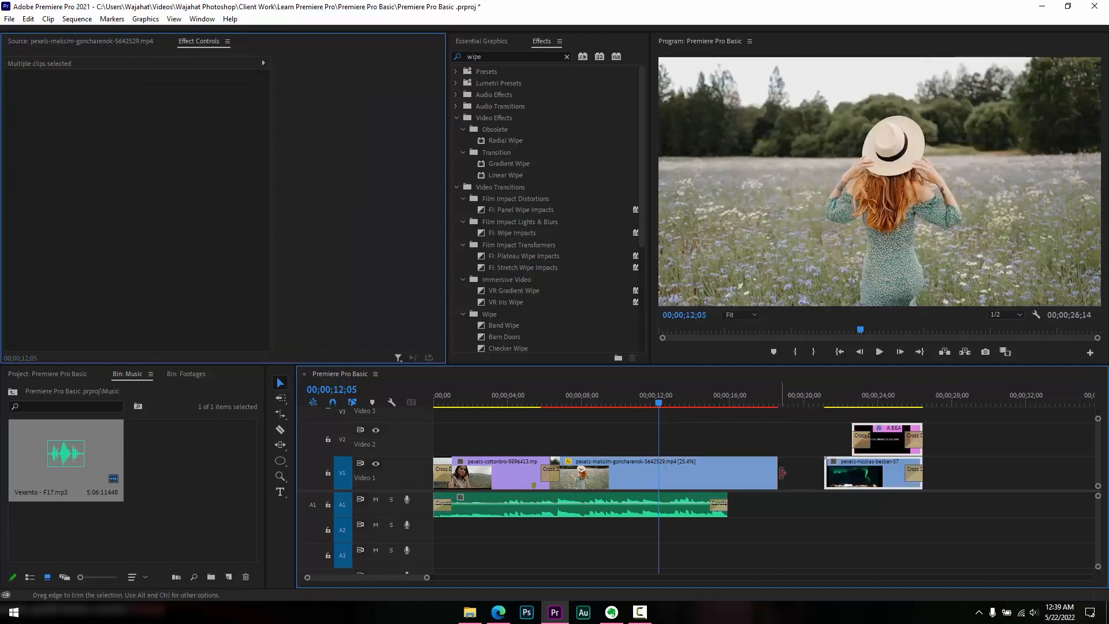
{"action": "left_click_drag", "start_coordinate": [779, 474], "coordinate": [959, 471]}
{"action": "left_click_drag", "start_coordinate": [829, 471], "coordinate": [904, 471]}
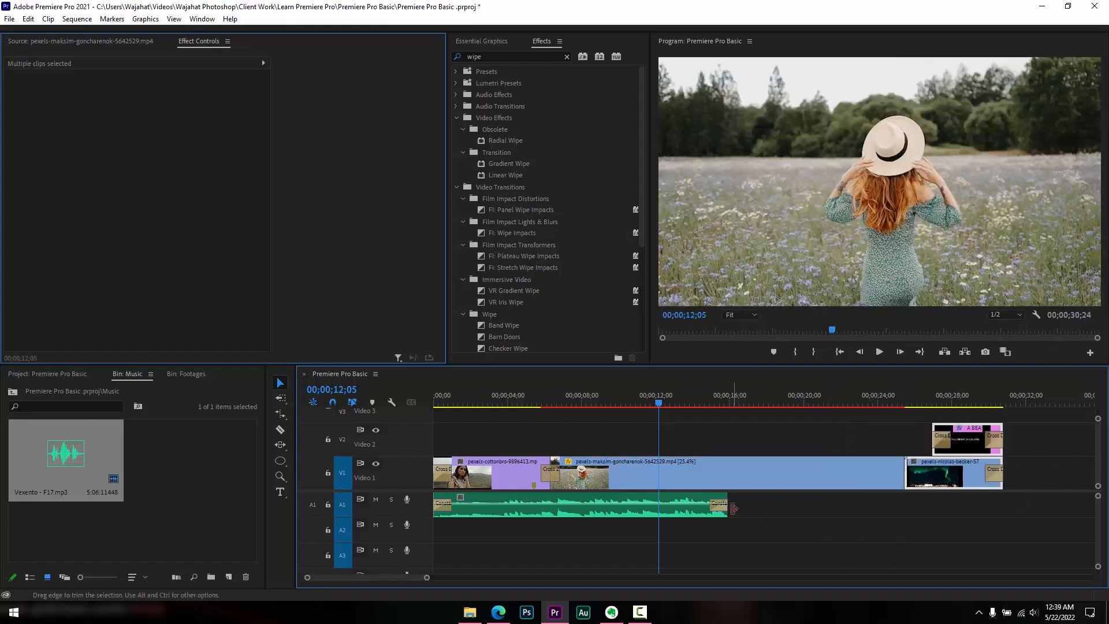
Extend the music clip on A1 to the end of the aurora clip and return the playhead to the sequence start
{"action": "left_click_drag", "start_coordinate": [729, 509], "coordinate": [1003, 509]}
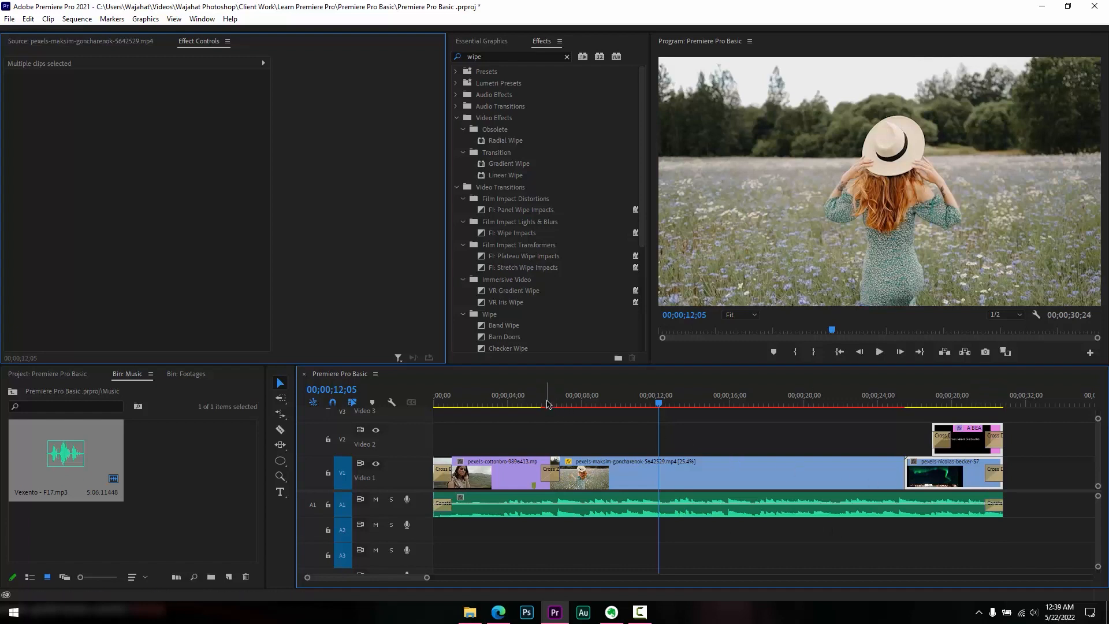
{"action": "left_click_drag", "start_coordinate": [539, 404], "coordinate": [435, 404]}
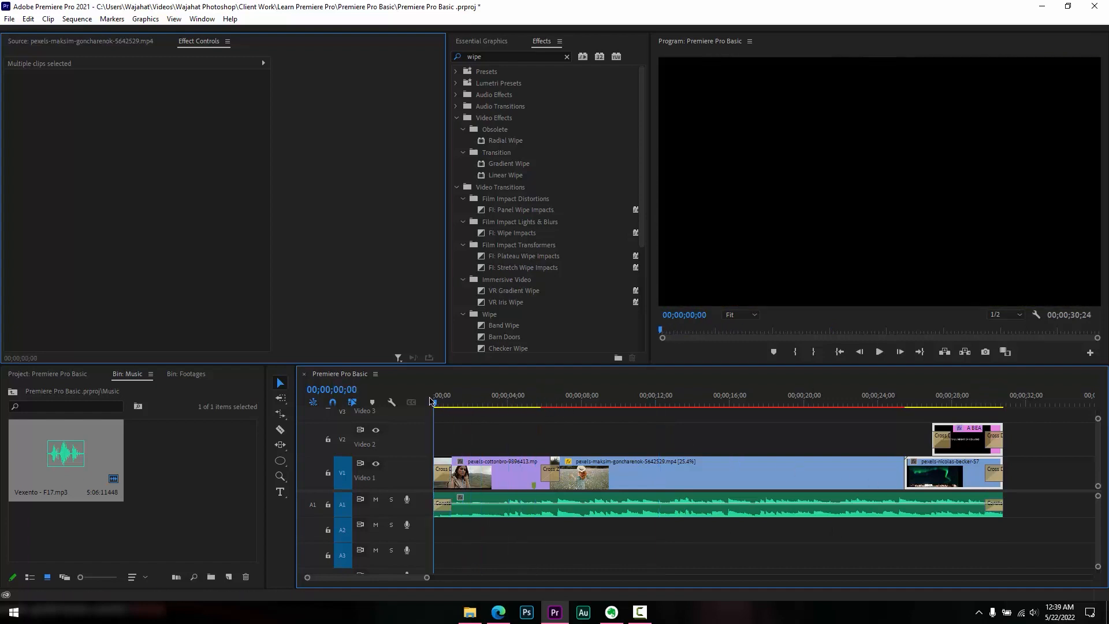
Duplicate the aurora title on V2 to above the flower-field clip and set the playhead to 00;00;12;10 on the copy
{"action": "left_click", "coordinate": [876, 443]}
{"action": "left_click", "coordinate": [965, 451]}
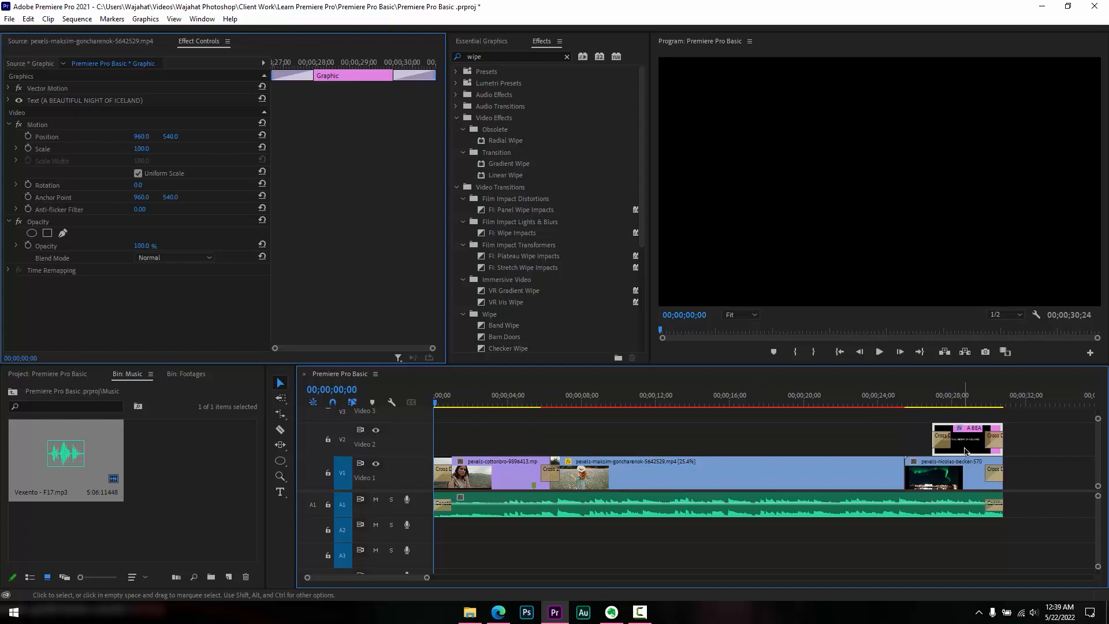
{"action": "left_click", "coordinate": [957, 400]}
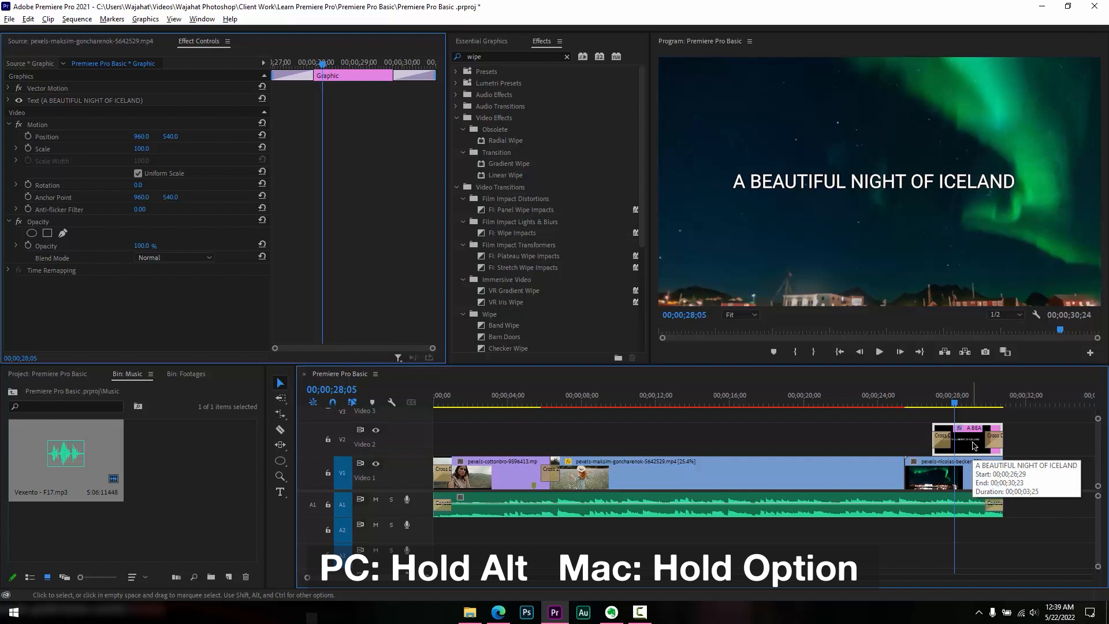
{"action": "left_click_drag", "start_coordinate": [975, 446], "coordinate": [673, 443]}
{"action": "left_click", "coordinate": [653, 399]}
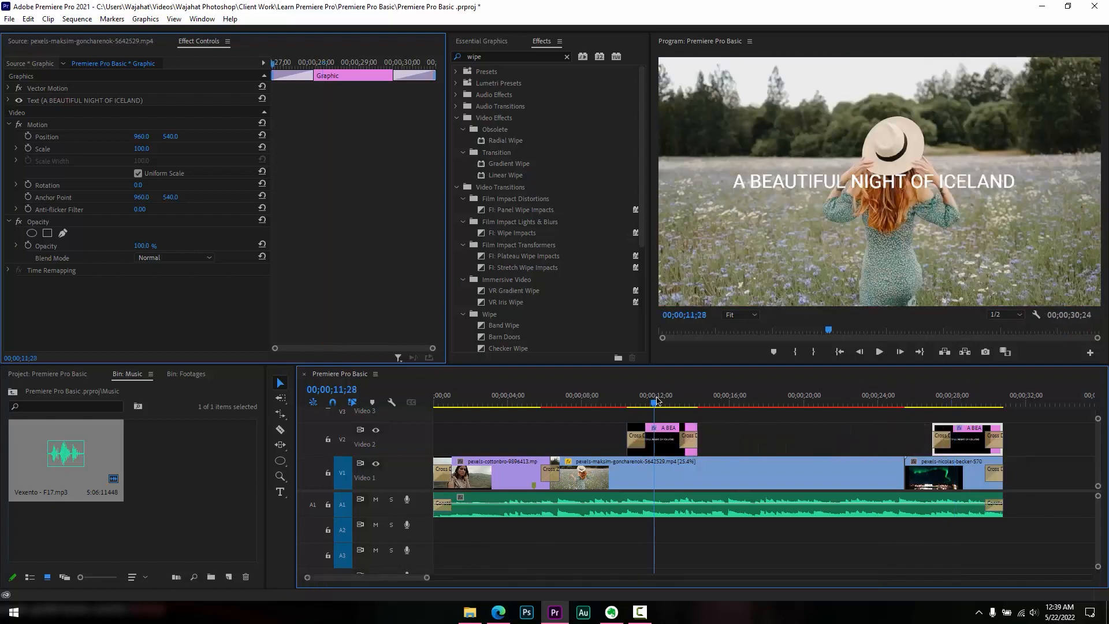
{"action": "mouse_move", "coordinate": [652, 400]}
{"action": "left_mouse_down"}
{"action": "mouse_move", "coordinate": [881, 404]}
{"action": "mouse_move", "coordinate": [662, 408]}
{"action": "left_mouse_up"}
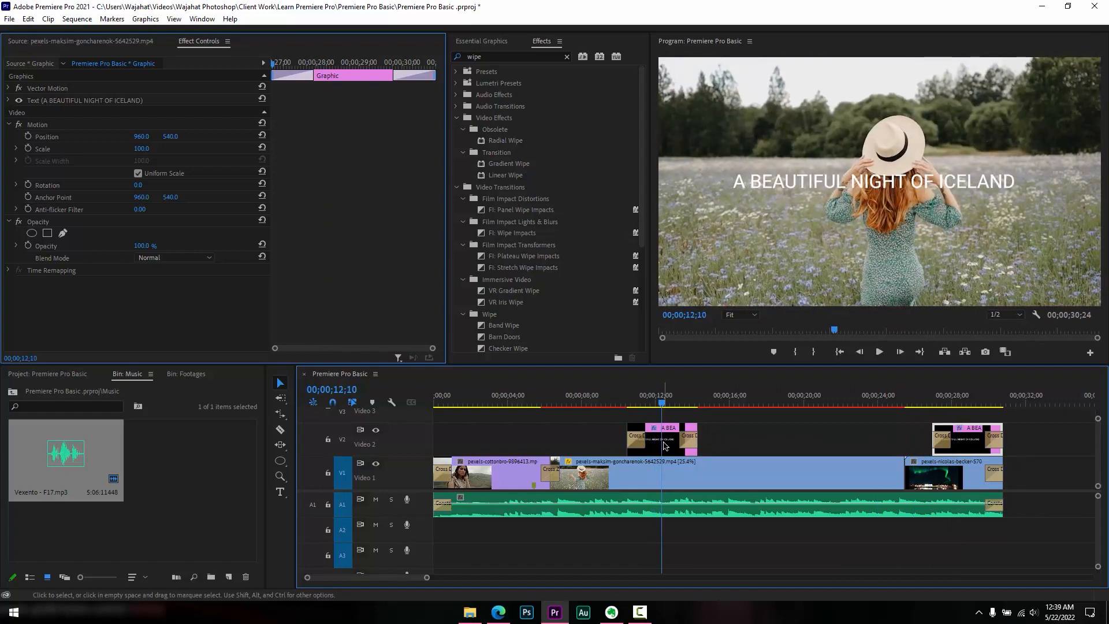
Change the text of the duplicated title to "NATURE BEAUTY"
{"action": "left_click", "coordinate": [664, 445]}
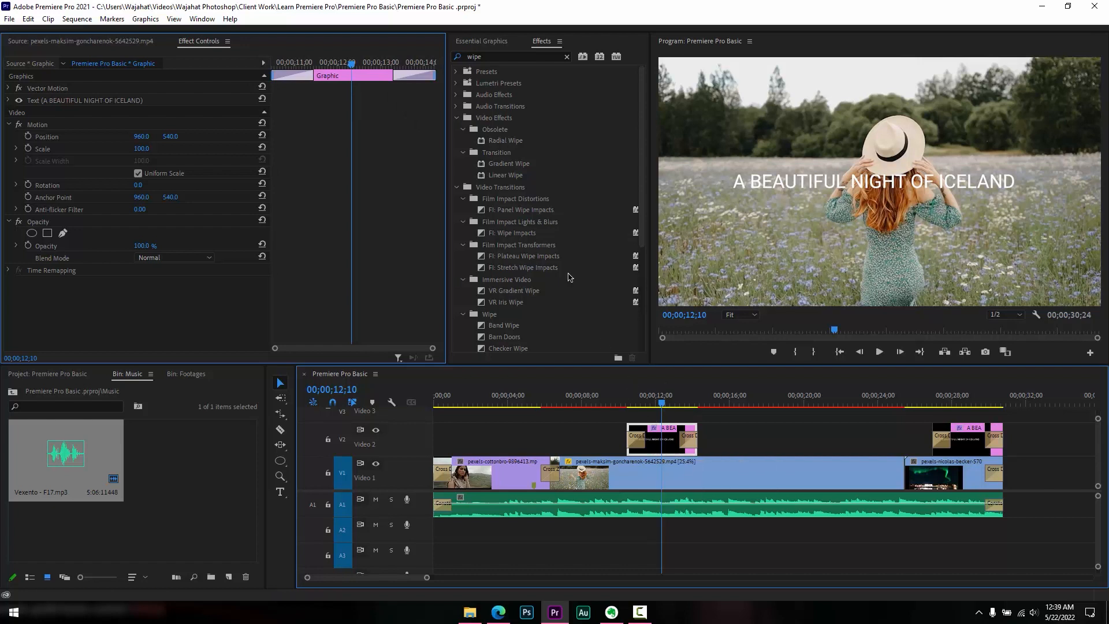
{"action": "left_click", "coordinate": [491, 45]}
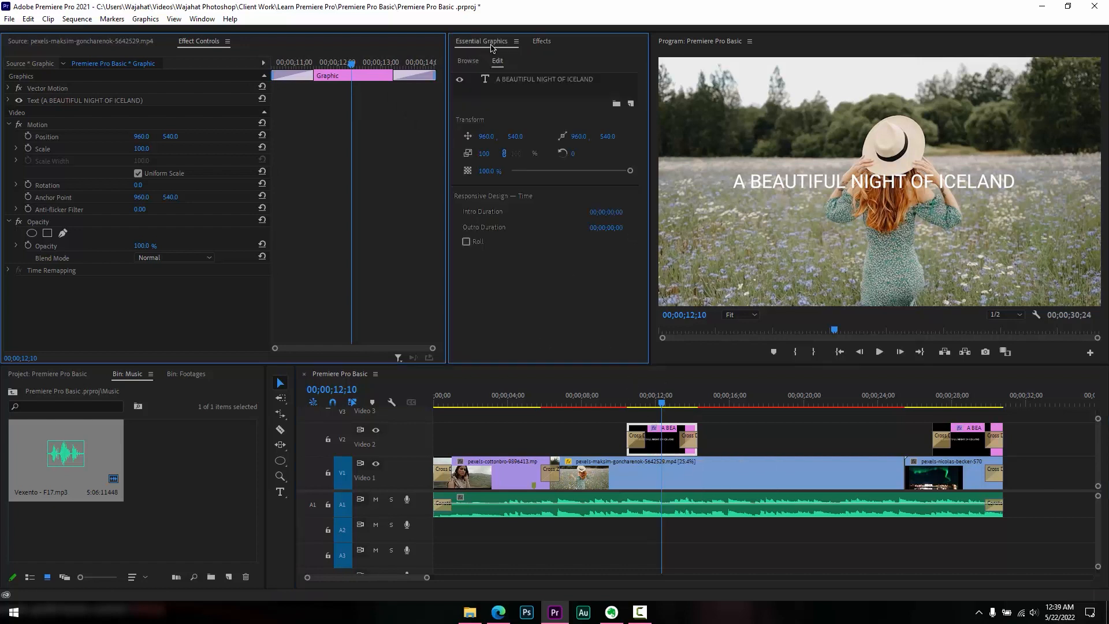
{"action": "left_click", "coordinate": [512, 82]}
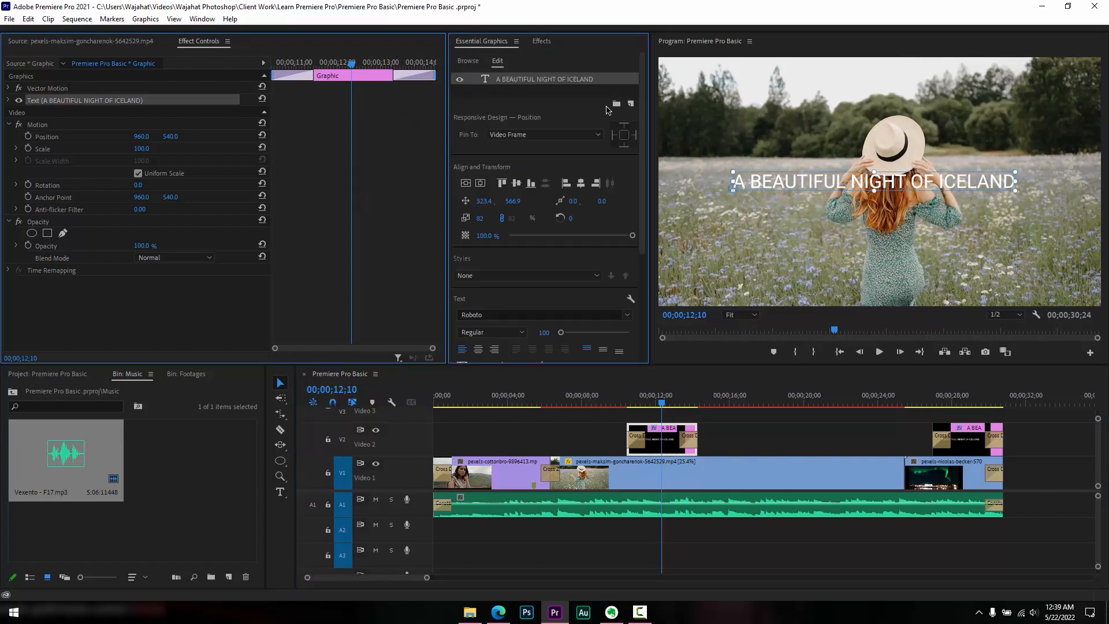
{"action": "double_click", "coordinate": [812, 184]}
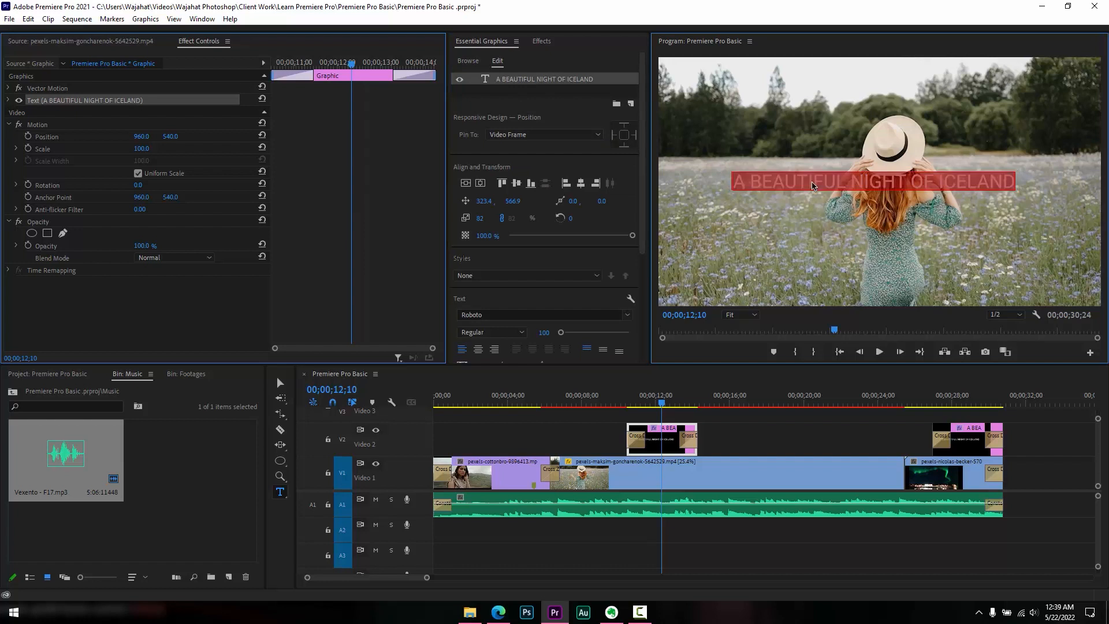
{"action": "type", "text": "NATURE BEAUTY"}
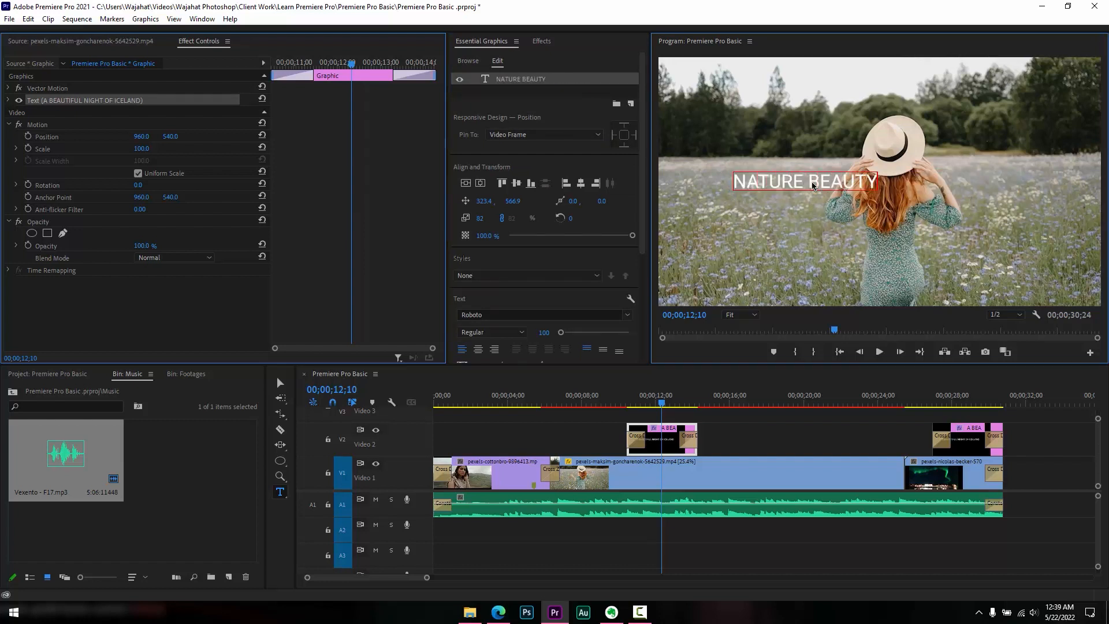
{"action": "key", "text": "Escape"}
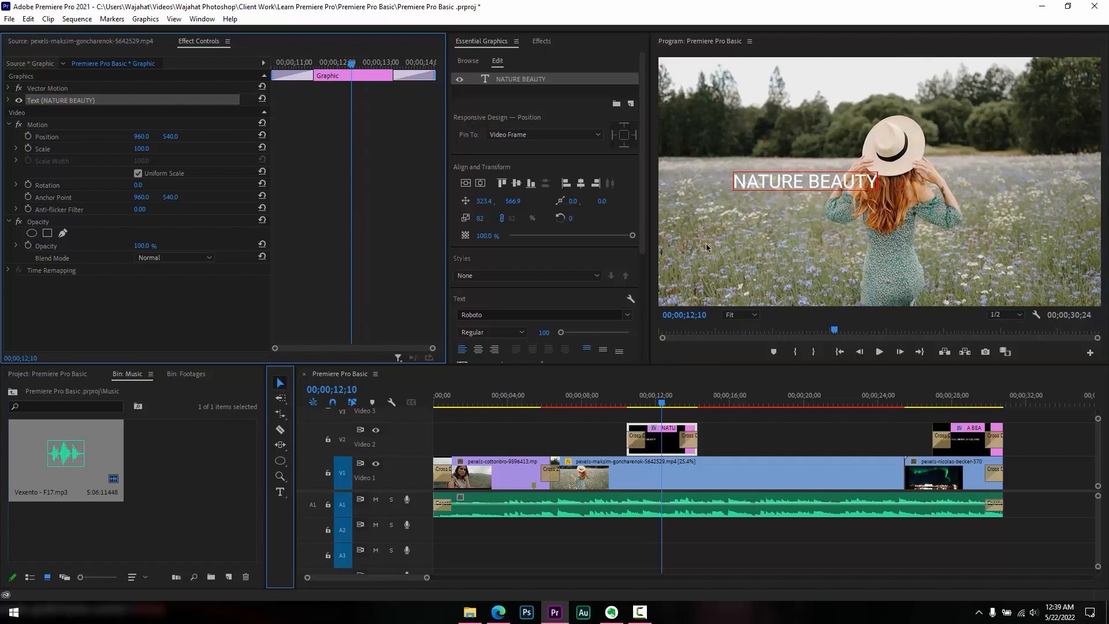
Reposition the NATURE BEAUTY text to the upper left of the frame, beside the woman's hat
{"action": "left_click_drag", "start_coordinate": [813, 189], "coordinate": [775, 285]}
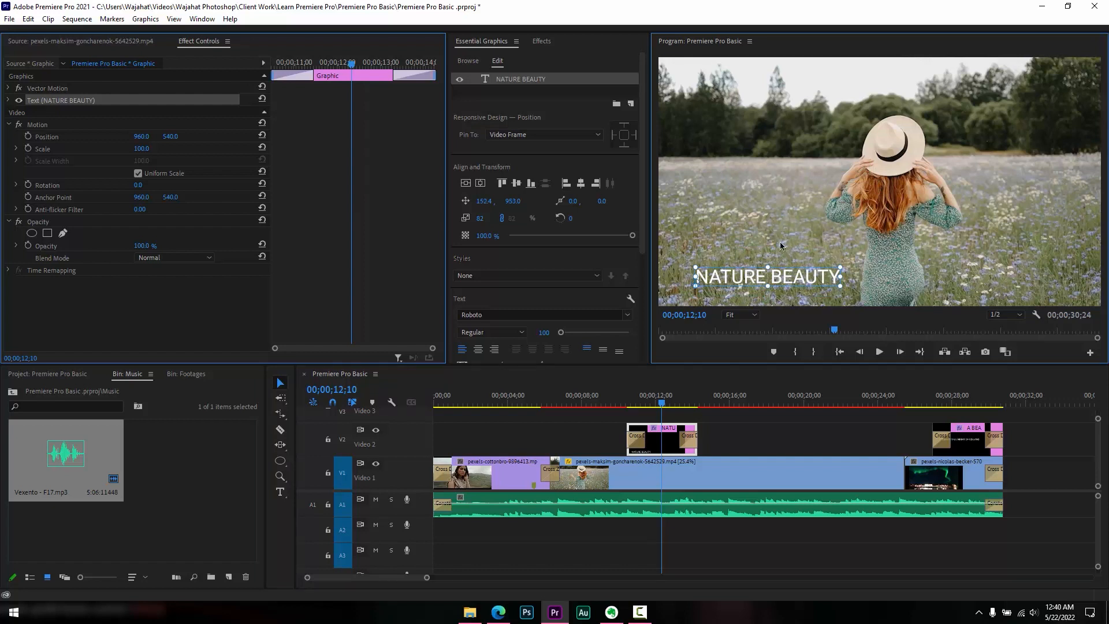
{"action": "left_click_drag", "start_coordinate": [780, 246], "coordinate": [754, 102]}
{"action": "left_click", "coordinate": [721, 379]}
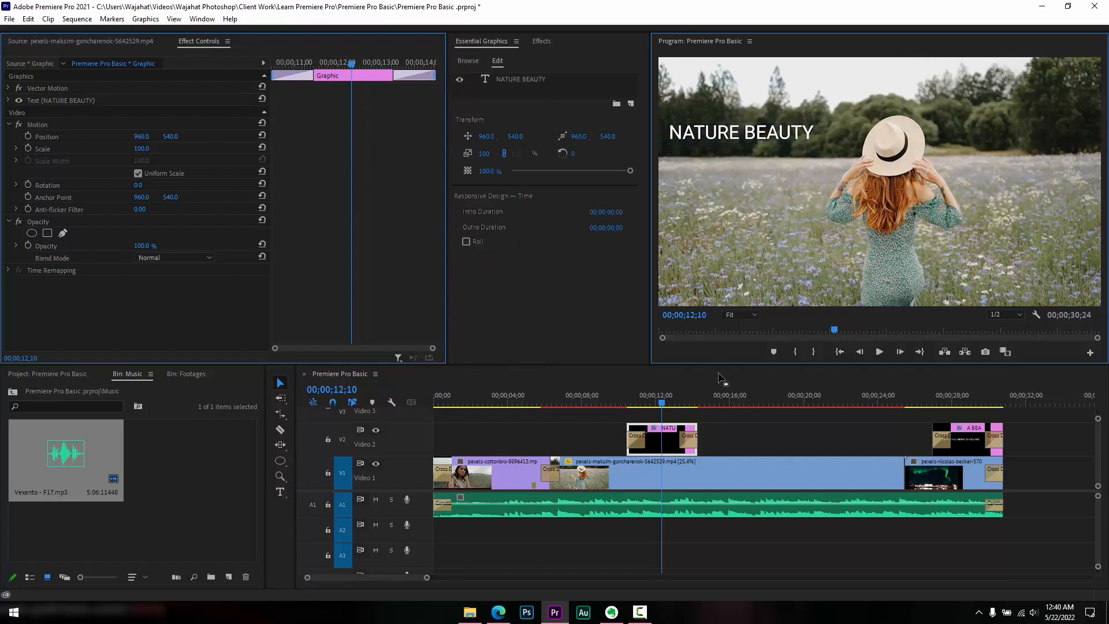
Play the sequence from the beginning through to the aurora title
{"action": "left_click_drag", "start_coordinate": [614, 397], "coordinate": [420, 398]}
{"action": "key", "text": "space"}
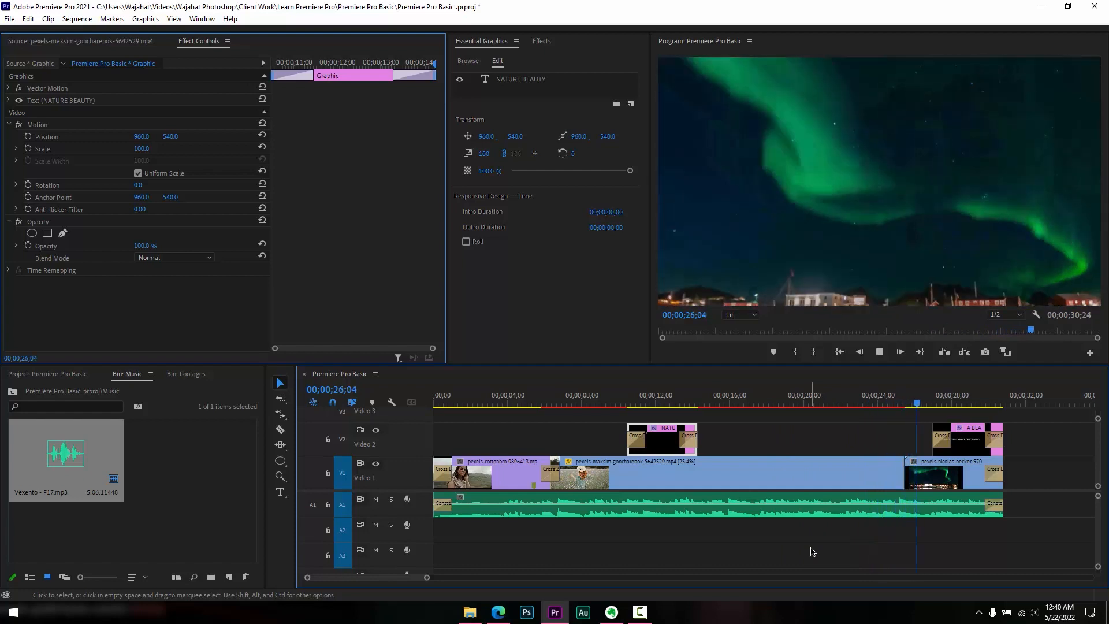
{"action": "key", "text": "space"}
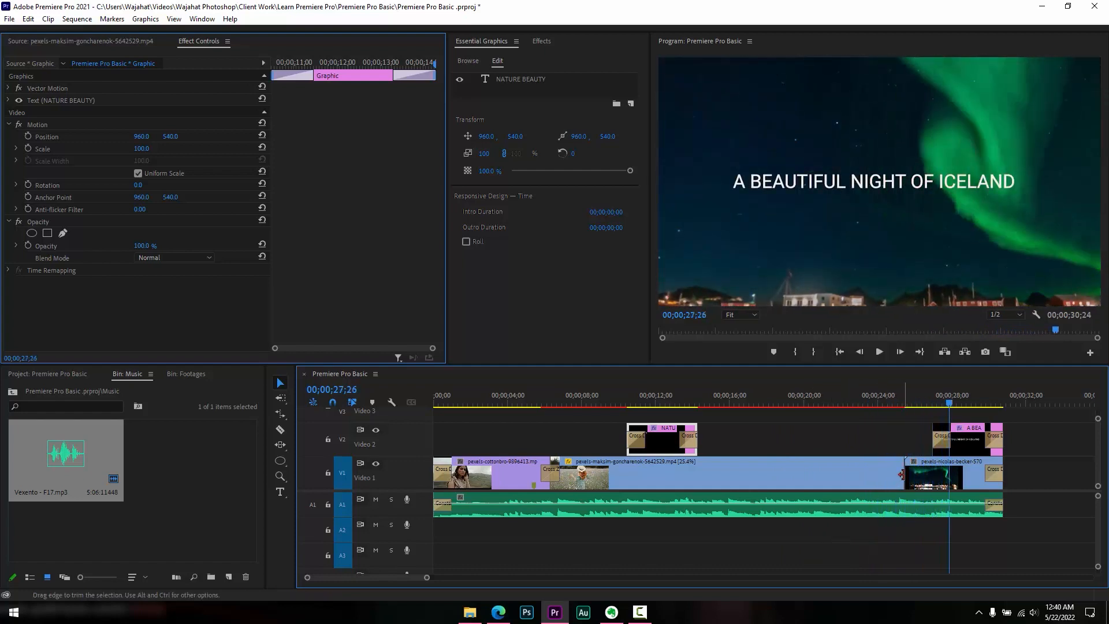
Apply the default transition at the cut between the flower-field clip and the aurora clip and play it back
{"action": "right_click", "coordinate": [902, 474]}
{"action": "left_click", "coordinate": [925, 550]}
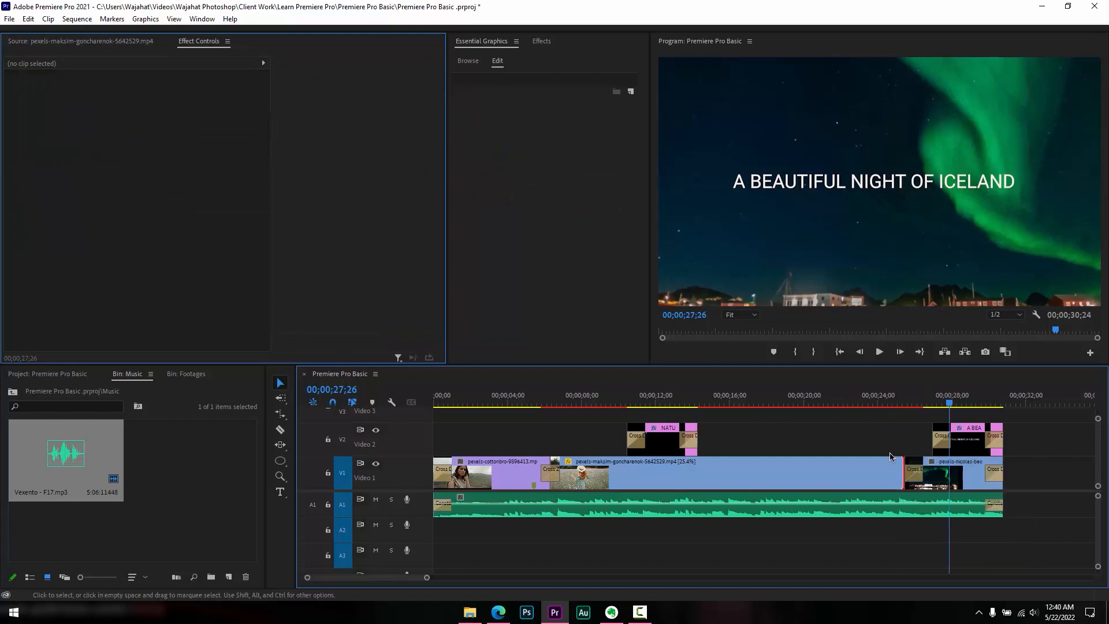
{"action": "key", "text": "space"}
{"action": "left_click", "coordinate": [883, 398]}
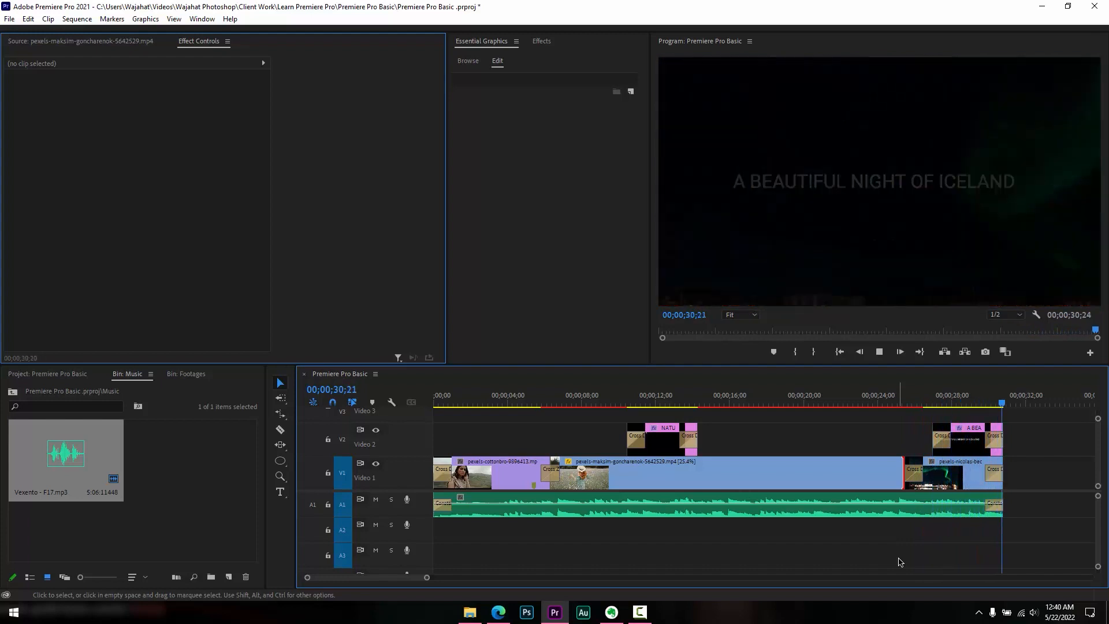
Shorten the flower-field clip's duration to about 7 seconds by changing its speed
{"action": "left_click", "coordinate": [763, 474]}
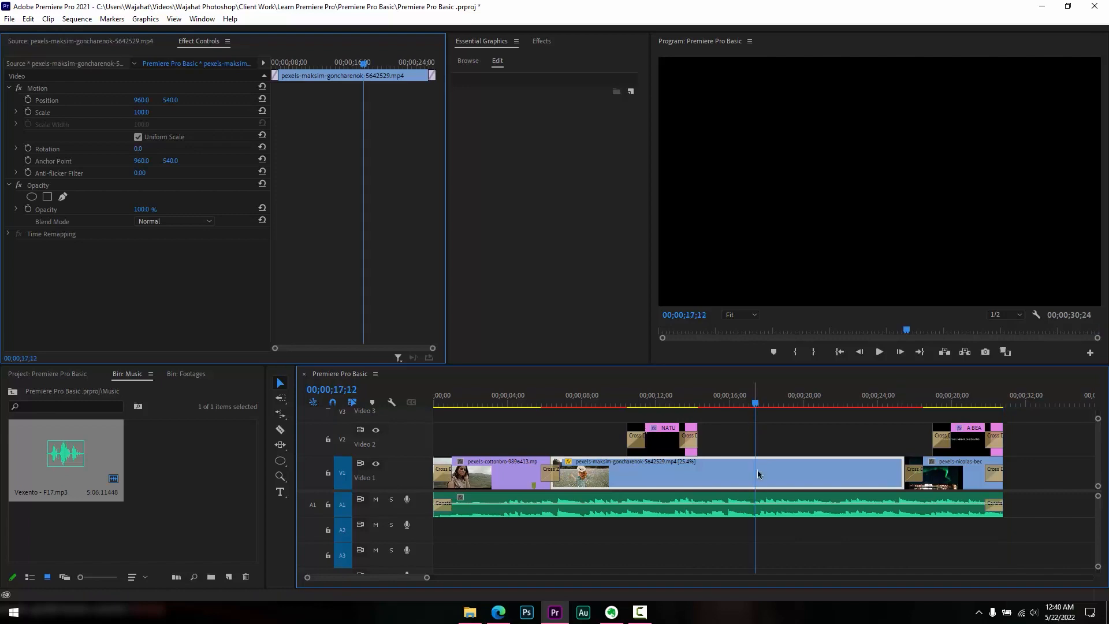
{"action": "right_click", "coordinate": [761, 473]}
{"action": "left_click", "coordinate": [801, 373]}
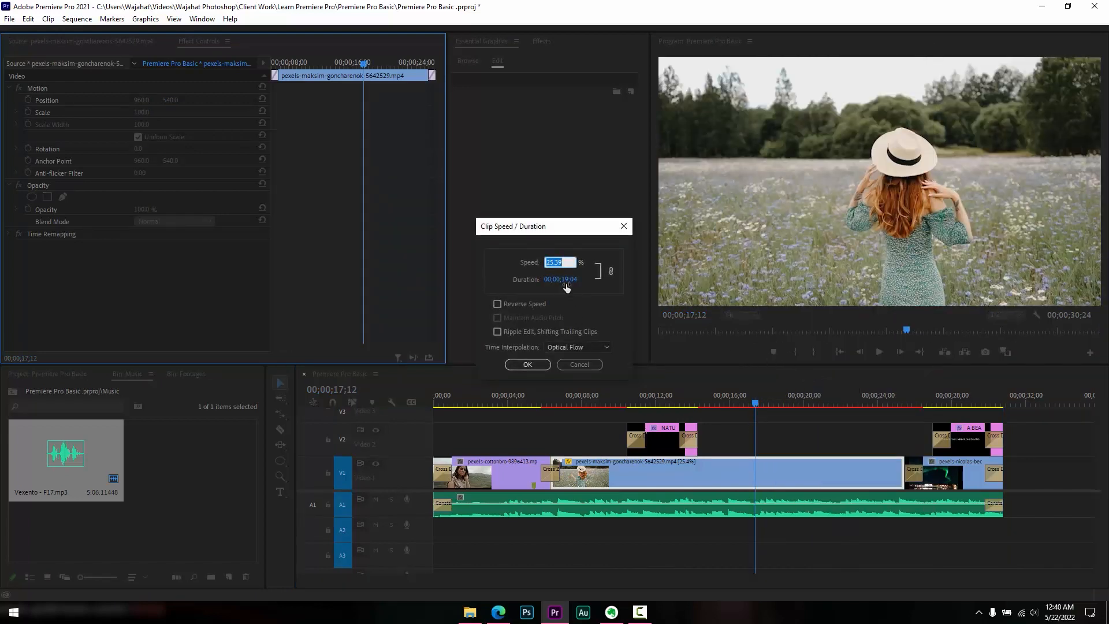
{"action": "left_click_drag", "start_coordinate": [566, 283], "coordinate": [538, 279]}
{"action": "left_click", "coordinate": [525, 365]}
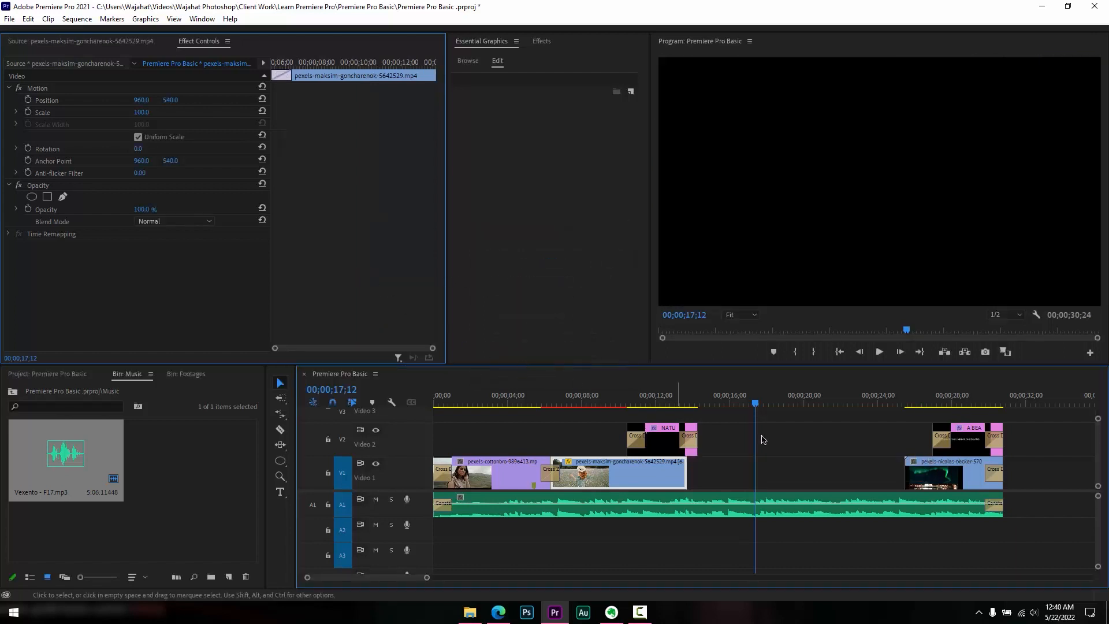
Move the aurora clip and title directly after the flower-field clip and trim the music to end with them at 00;00;19;02
{"action": "left_click_drag", "start_coordinate": [848, 415], "coordinate": [1003, 489]}
{"action": "left_click_drag", "start_coordinate": [943, 465], "coordinate": [748, 467]}
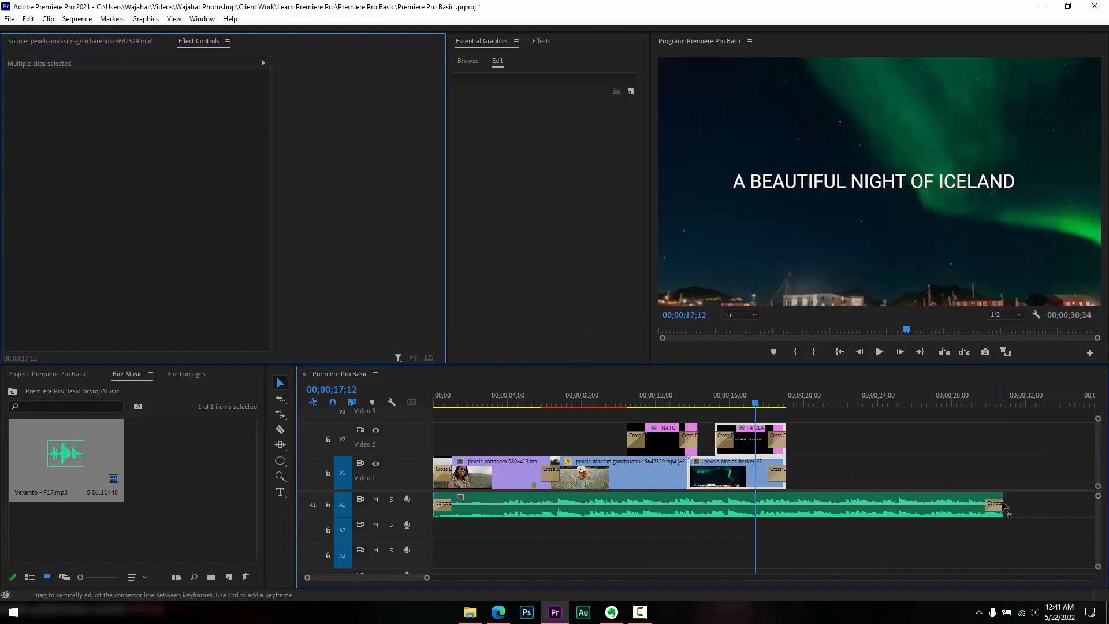
{"action": "left_click_drag", "start_coordinate": [1006, 507], "coordinate": [786, 506]}
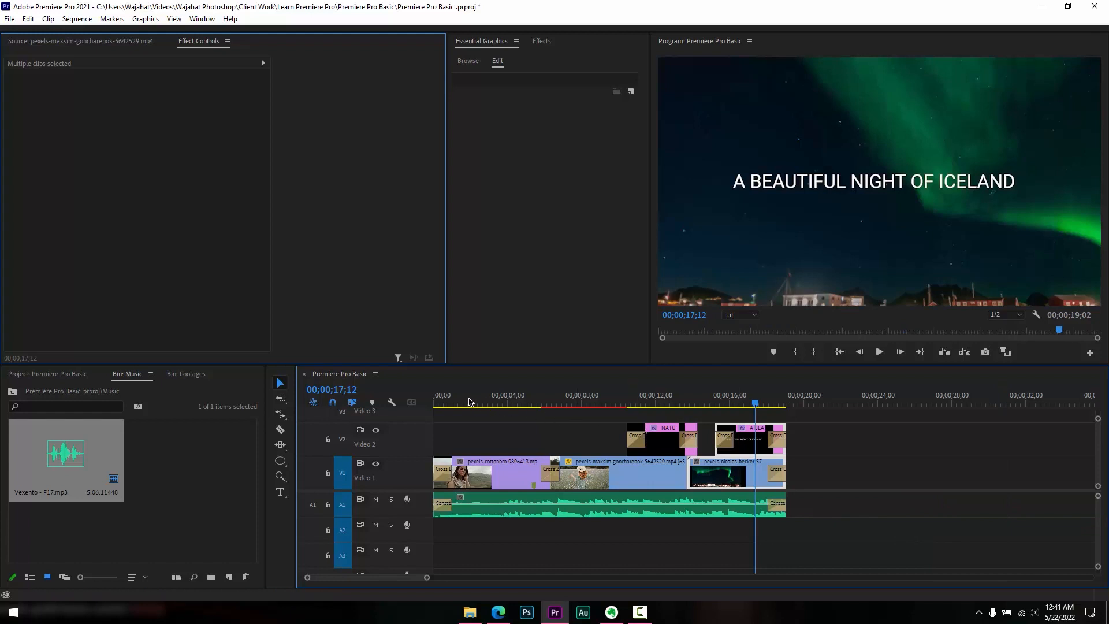
Play the whole shortened sequence from start to end
{"action": "key", "text": "Home"}
{"action": "key", "text": "space"}
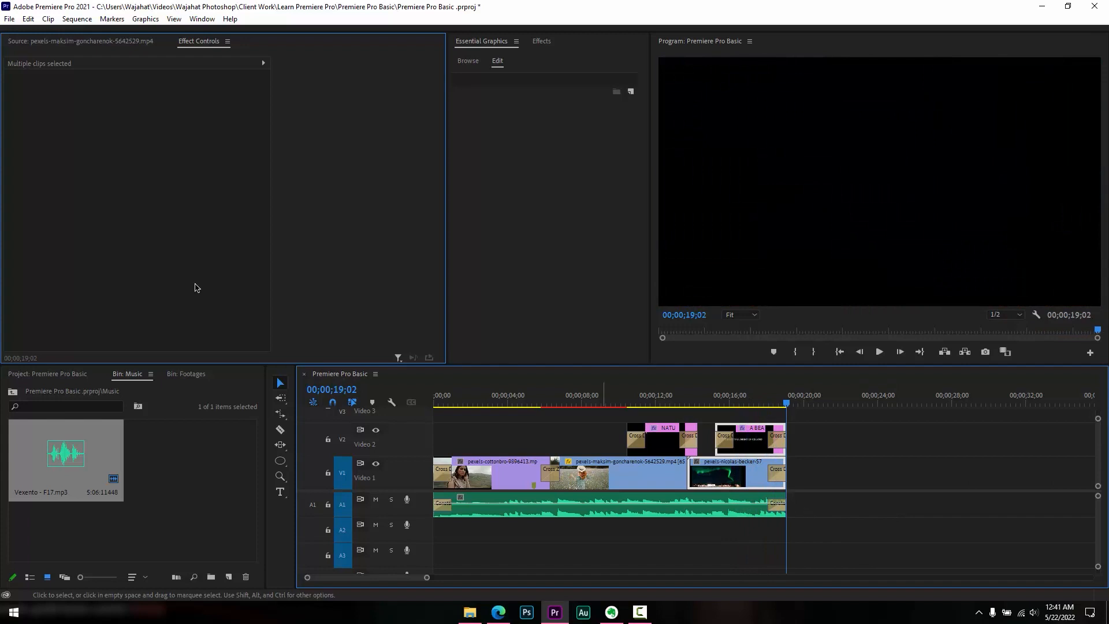
Save the project and open the media export settings for the sequence
{"action": "left_click", "coordinate": [8, 19]}
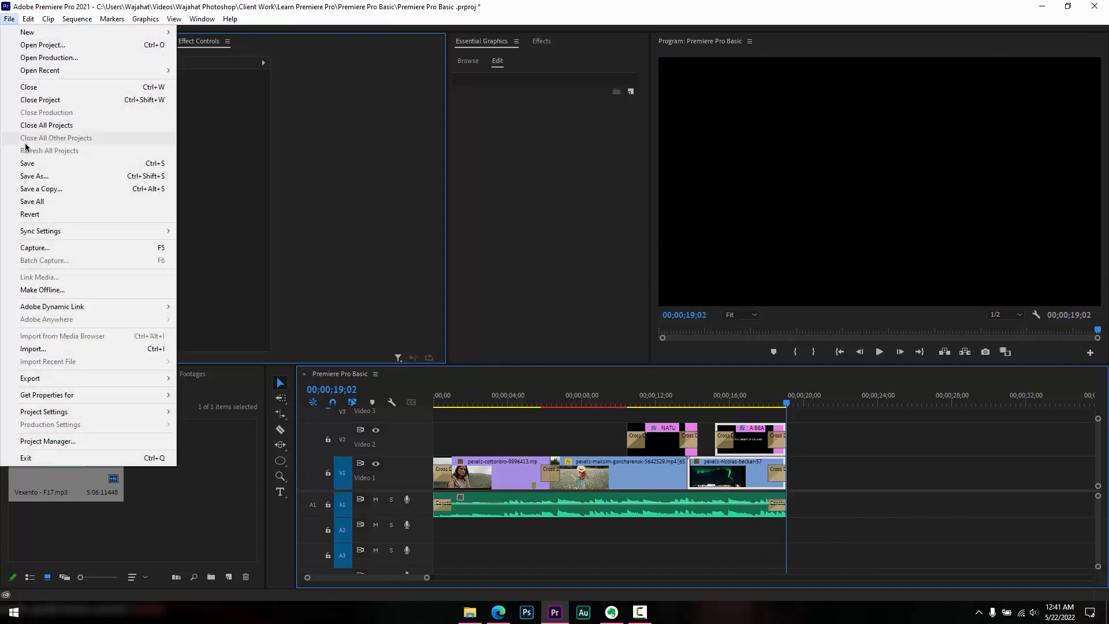
{"action": "left_click", "coordinate": [45, 163]}
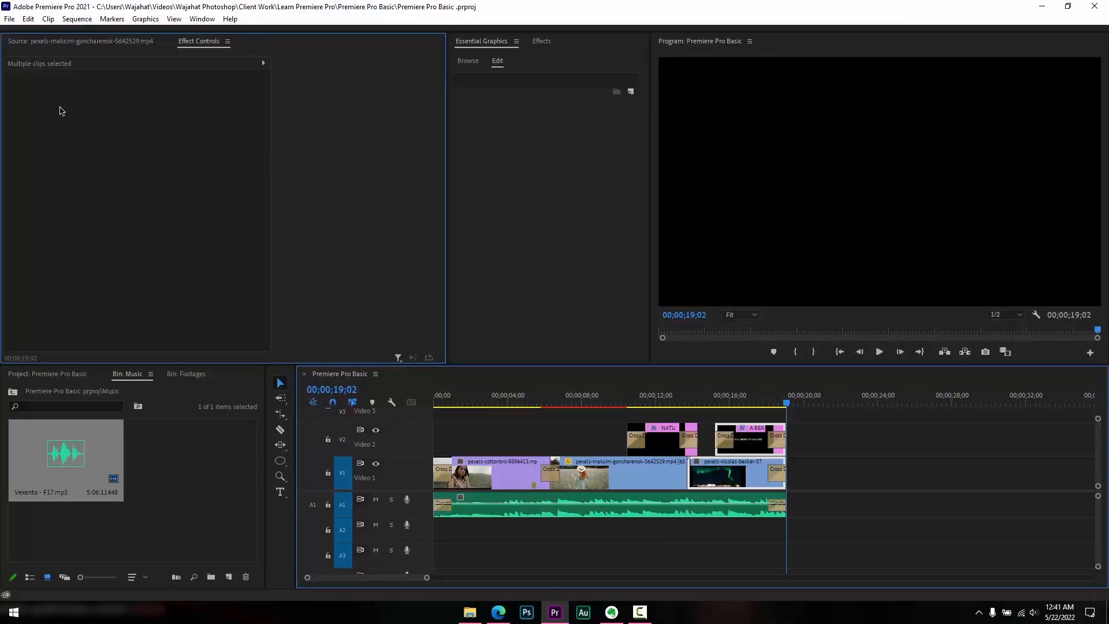
{"action": "left_click", "coordinate": [10, 19]}
{"action": "mouse_move", "coordinate": [124, 376]}
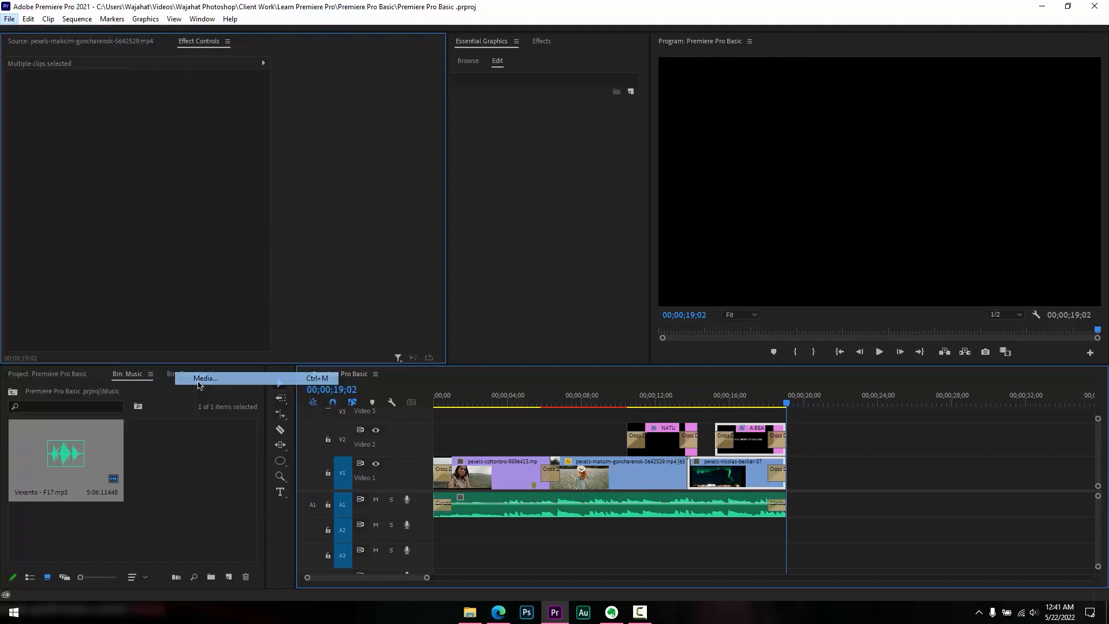
{"action": "left_click", "coordinate": [198, 385]}
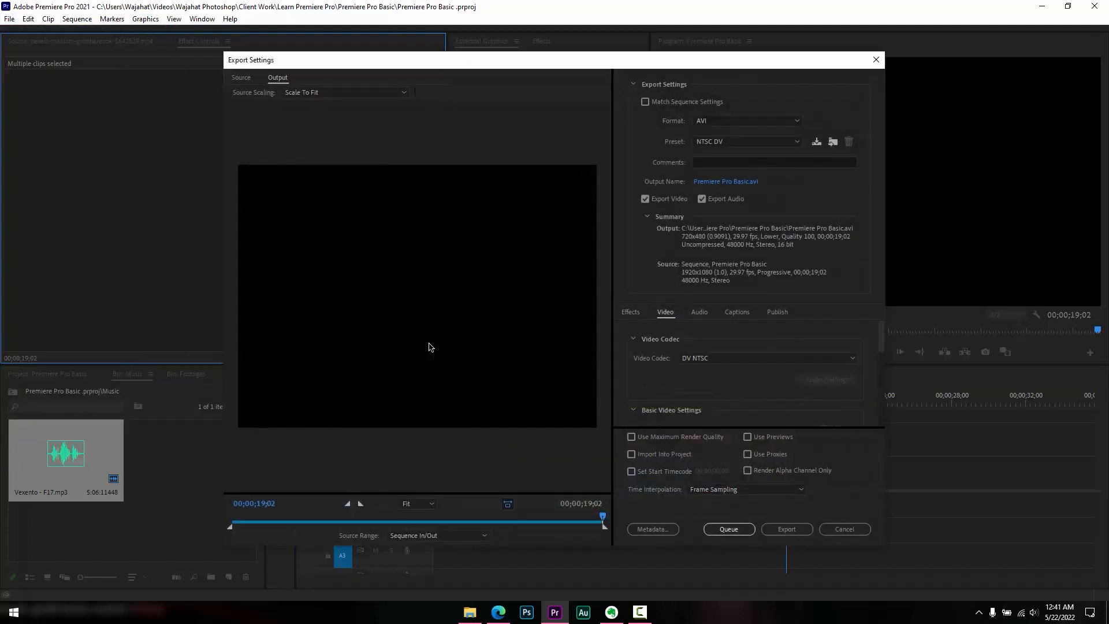
Set the export format to H.264 with the Match Source - High bitrate preset
{"action": "left_click", "coordinate": [702, 121]}
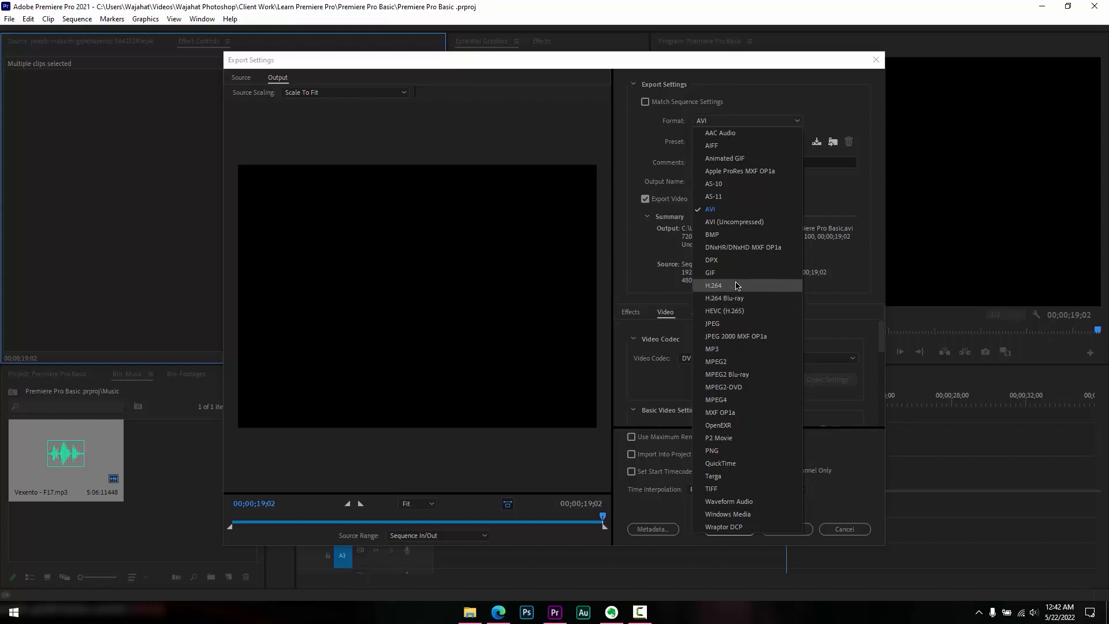
{"action": "key", "text": "Escape"}
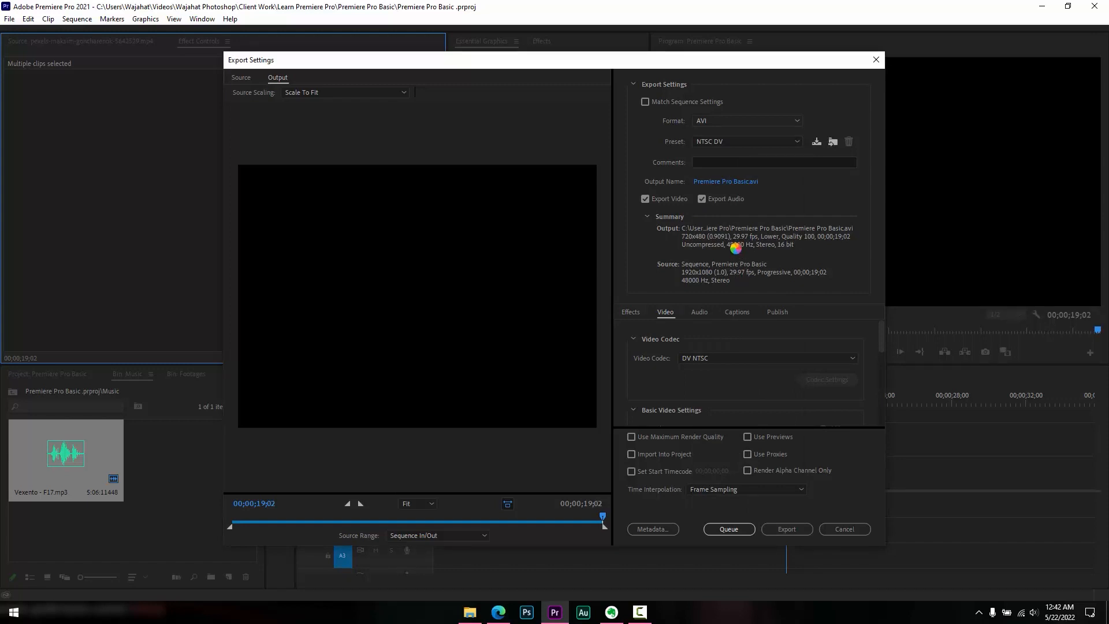
{"action": "left_click", "coordinate": [729, 141]}
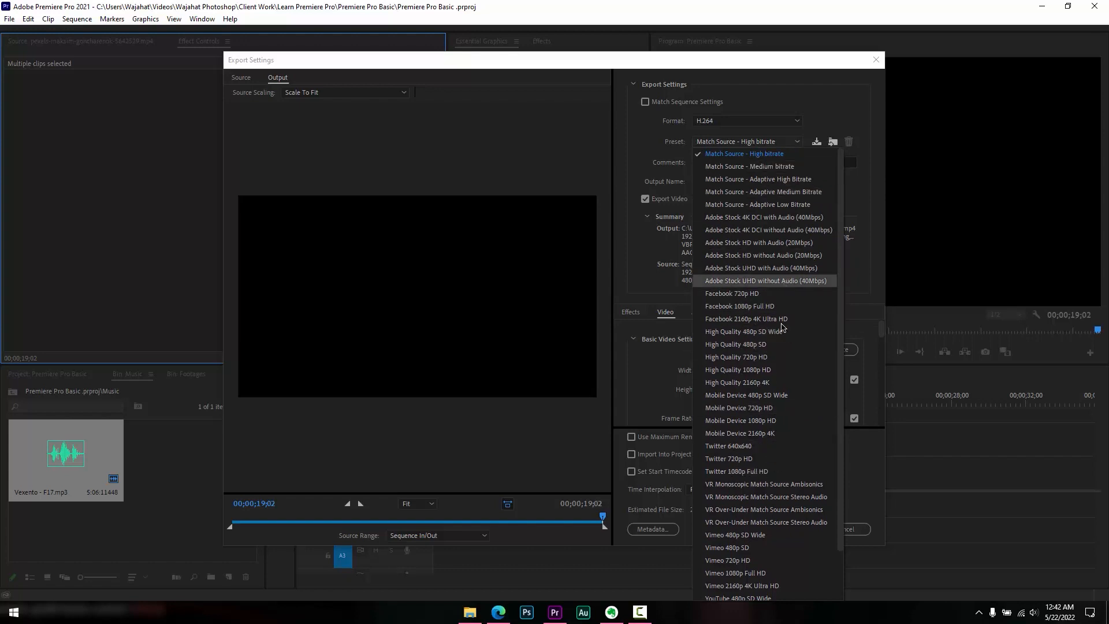
{"action": "left_click", "coordinate": [657, 166]}
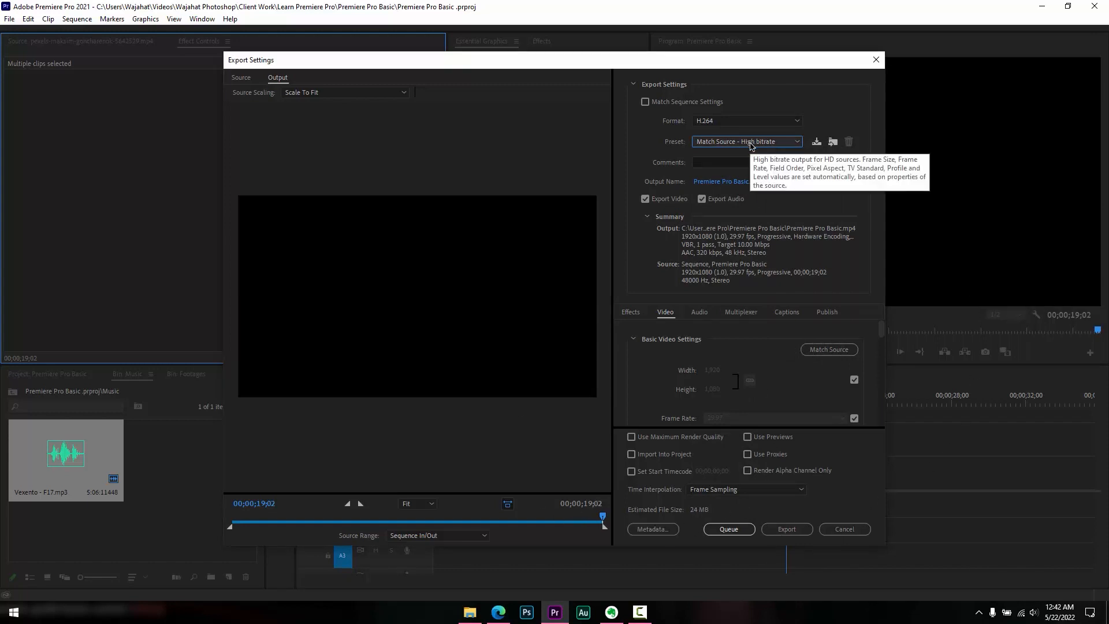
Save the output as Premiere Pro Basic.mp4 in the Premiere Pro Basic folder and export it with Use Previews enabled
{"action": "left_click", "coordinate": [736, 182]}
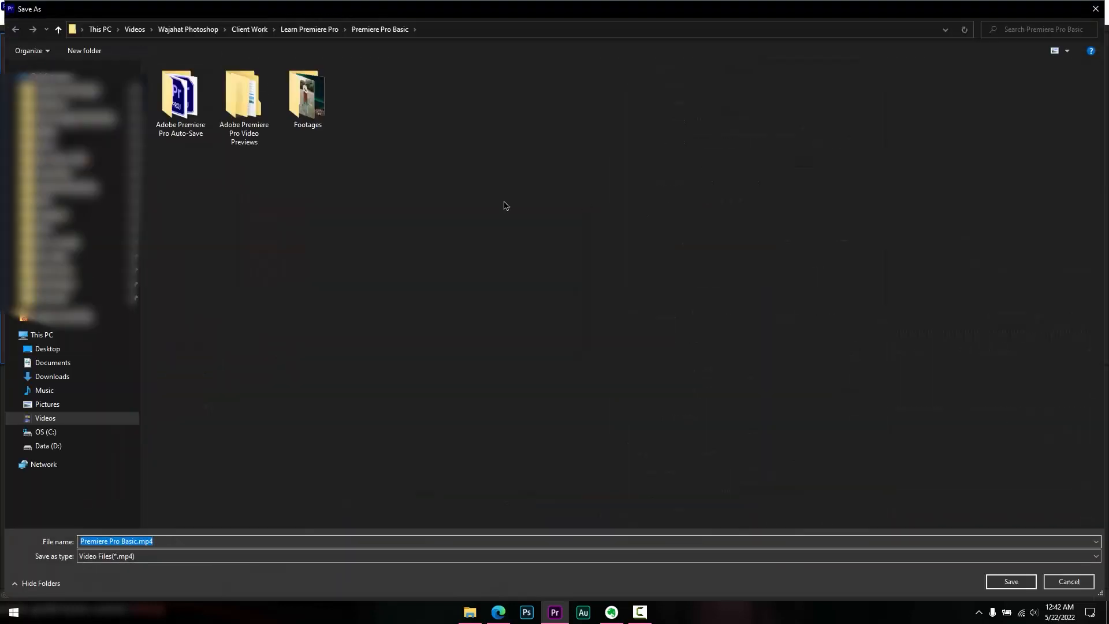
{"action": "left_click", "coordinate": [14, 76]}
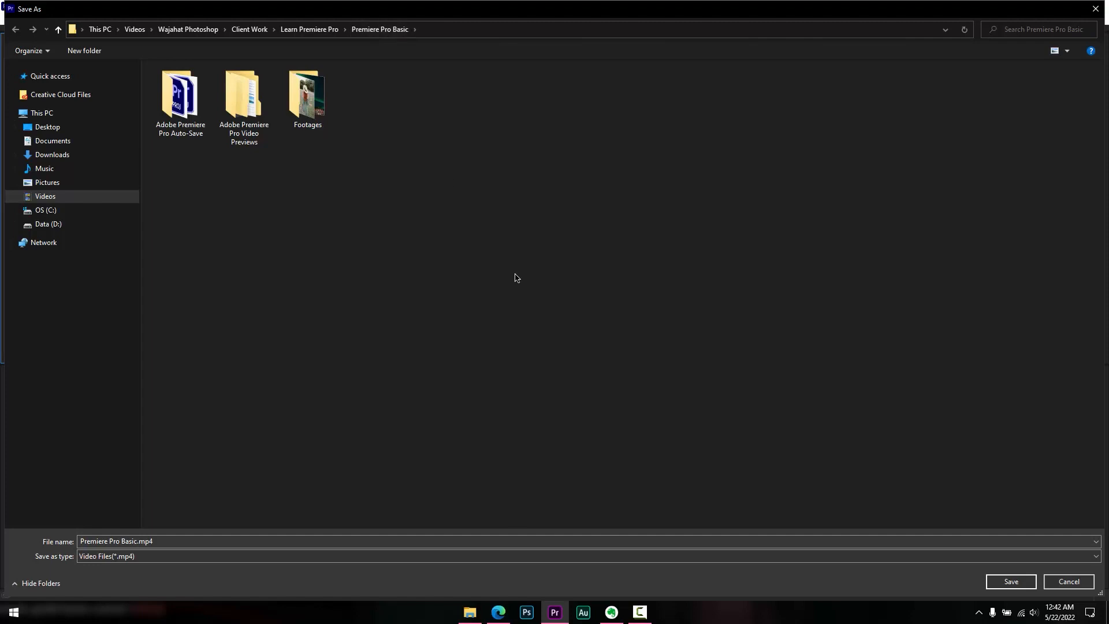
{"action": "left_click", "coordinate": [1033, 584]}
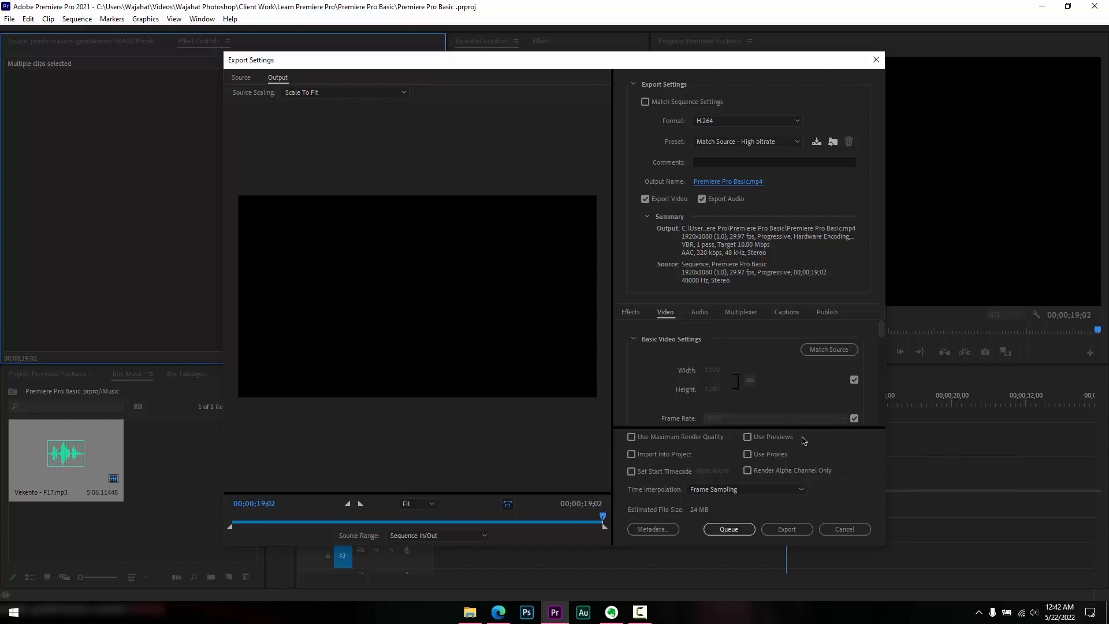
{"action": "left_click", "coordinate": [748, 437]}
{"action": "left_click", "coordinate": [792, 532]}
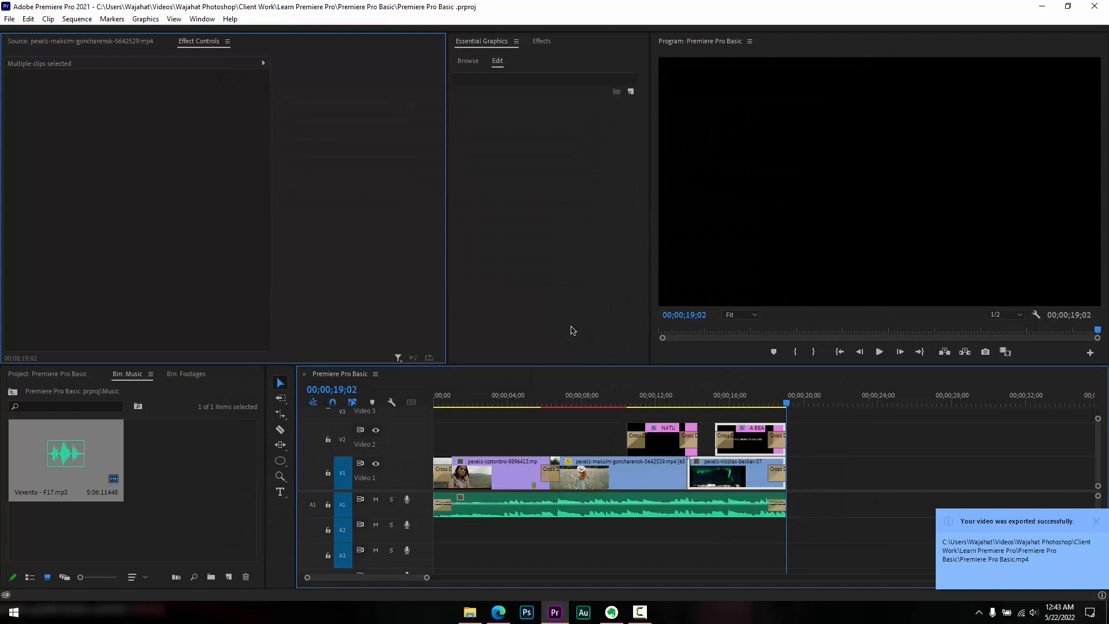
Switch to File Explorer, play the exported Premiere Pro Basic.mp4 through to its end and close the player
{"action": "left_click", "coordinate": [473, 610]}
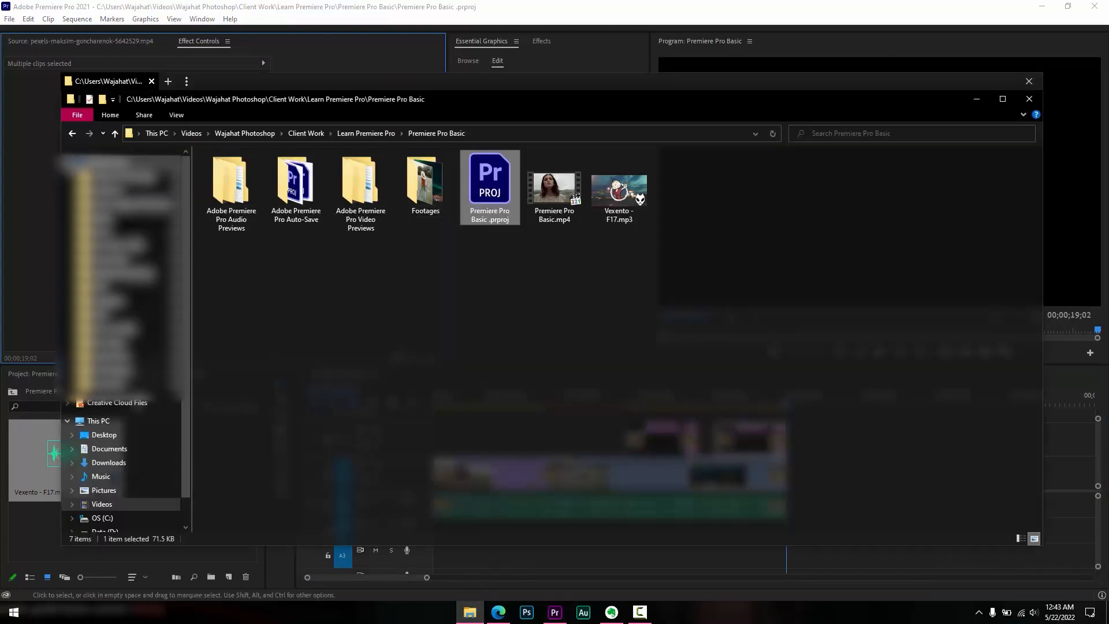
{"action": "left_click", "coordinate": [67, 162]}
{"action": "left_click", "coordinate": [600, 371]}
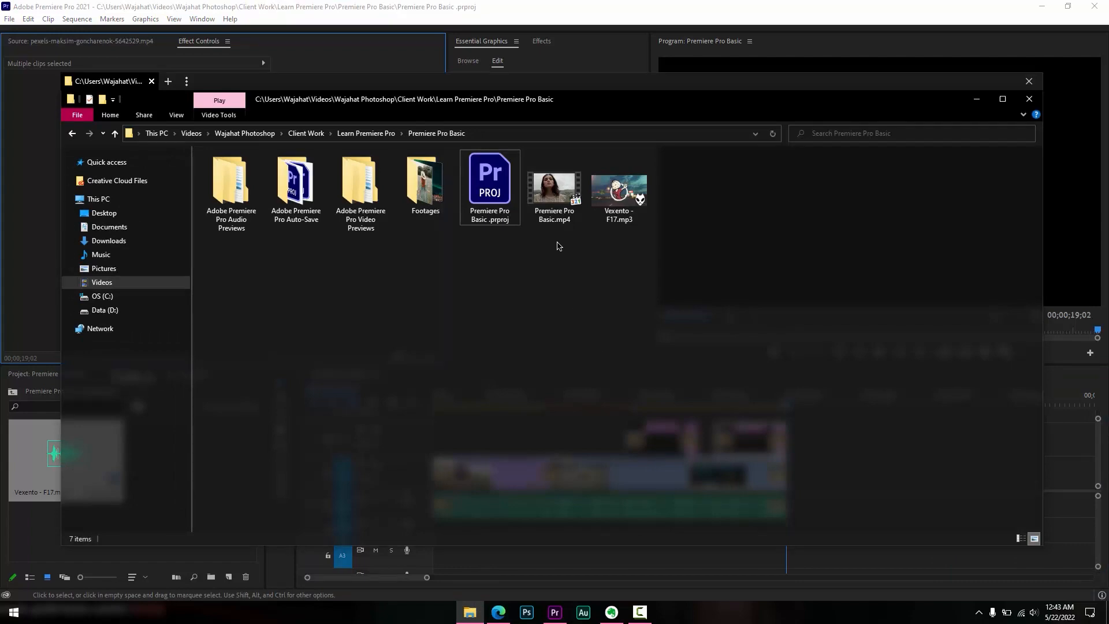
{"action": "double_click", "coordinate": [555, 212]}
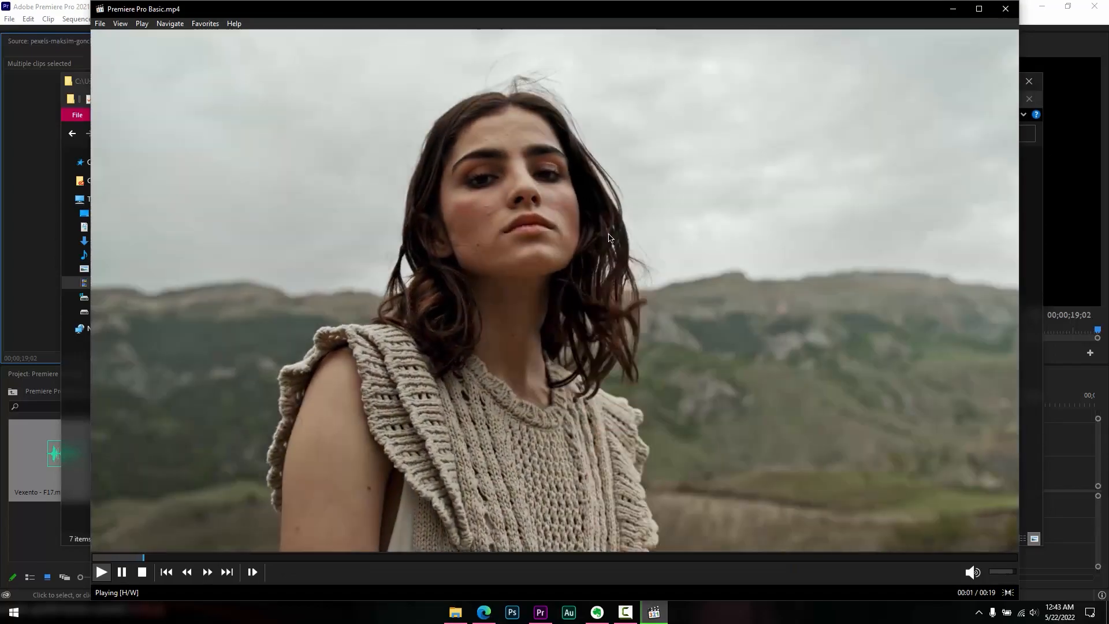
{"action": "right_click", "coordinate": [609, 235]}
{"action": "left_click", "coordinate": [633, 306]}
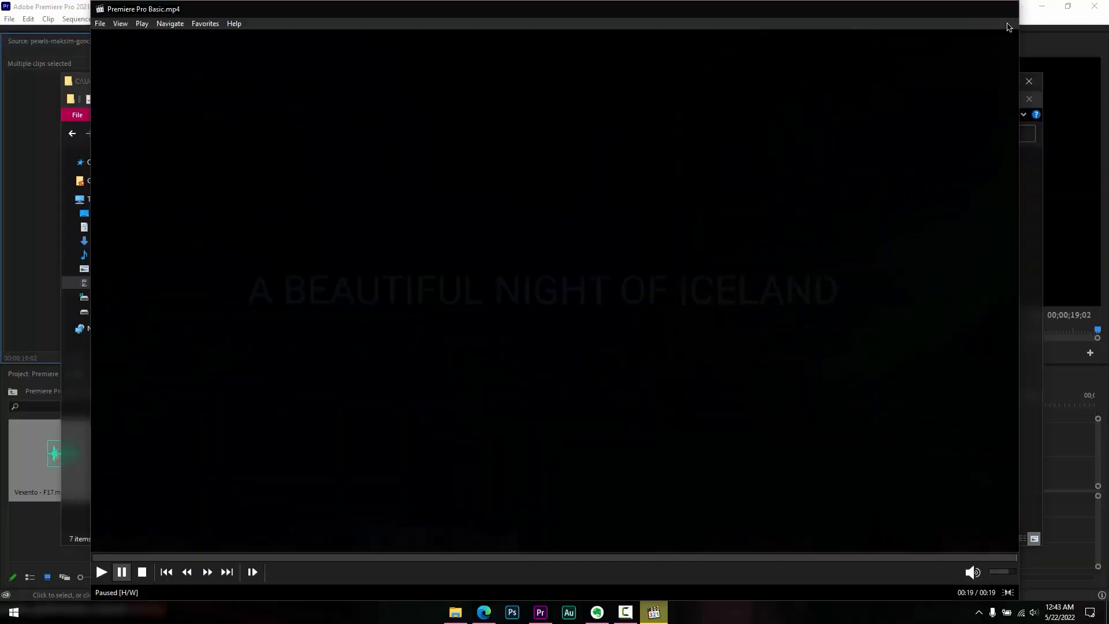
{"action": "left_click", "coordinate": [1008, 10]}
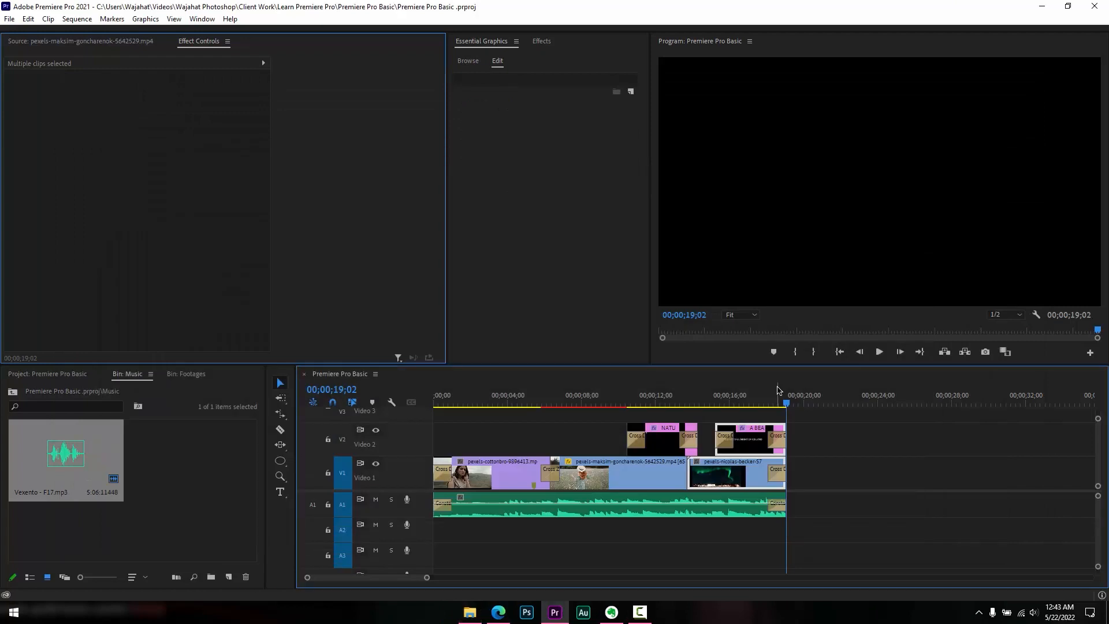